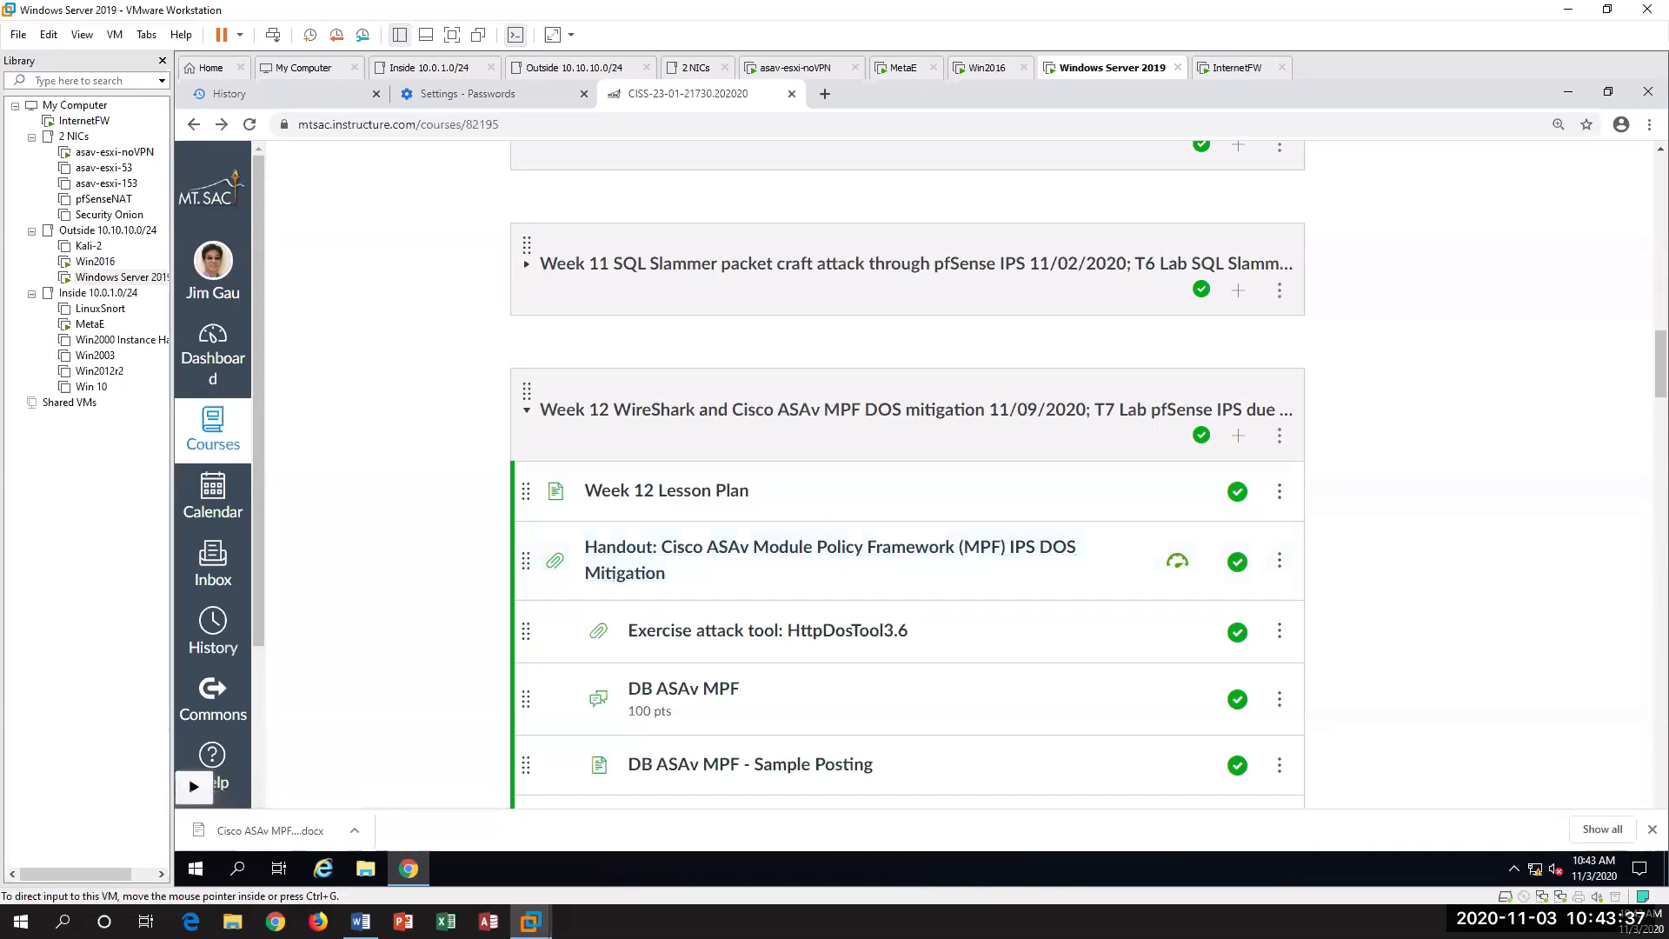
Step: Switch to the Cisco ASAv MPF DOS Mitigation document in Word and zoom it to page width
click(359, 920)
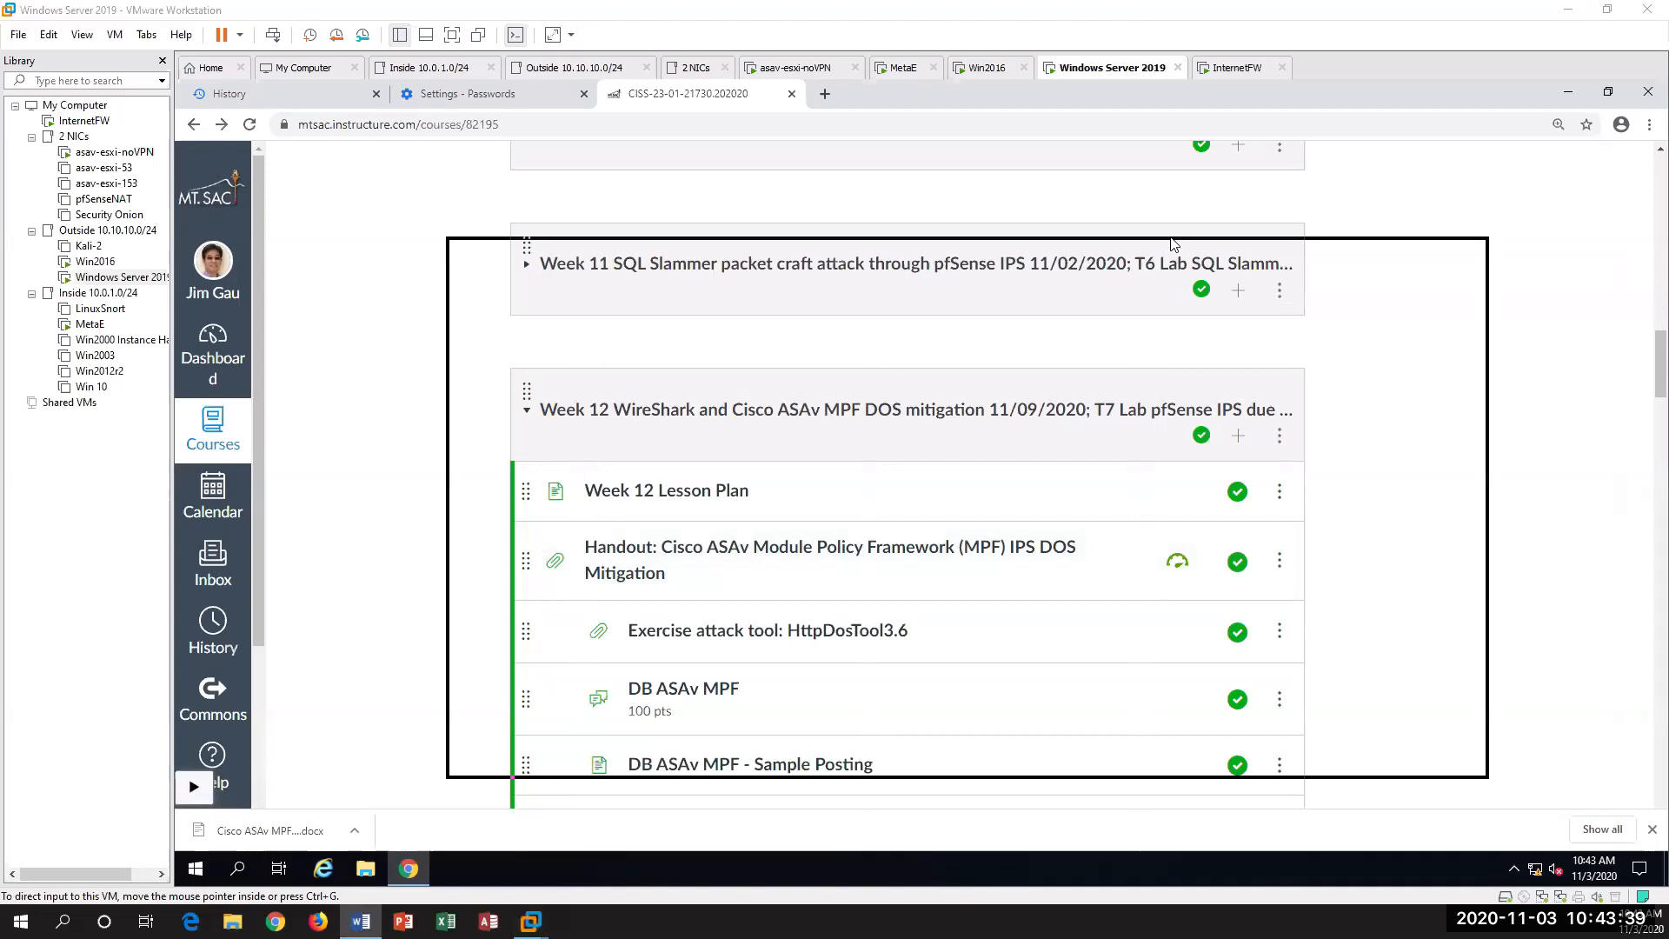
click(1252, 188)
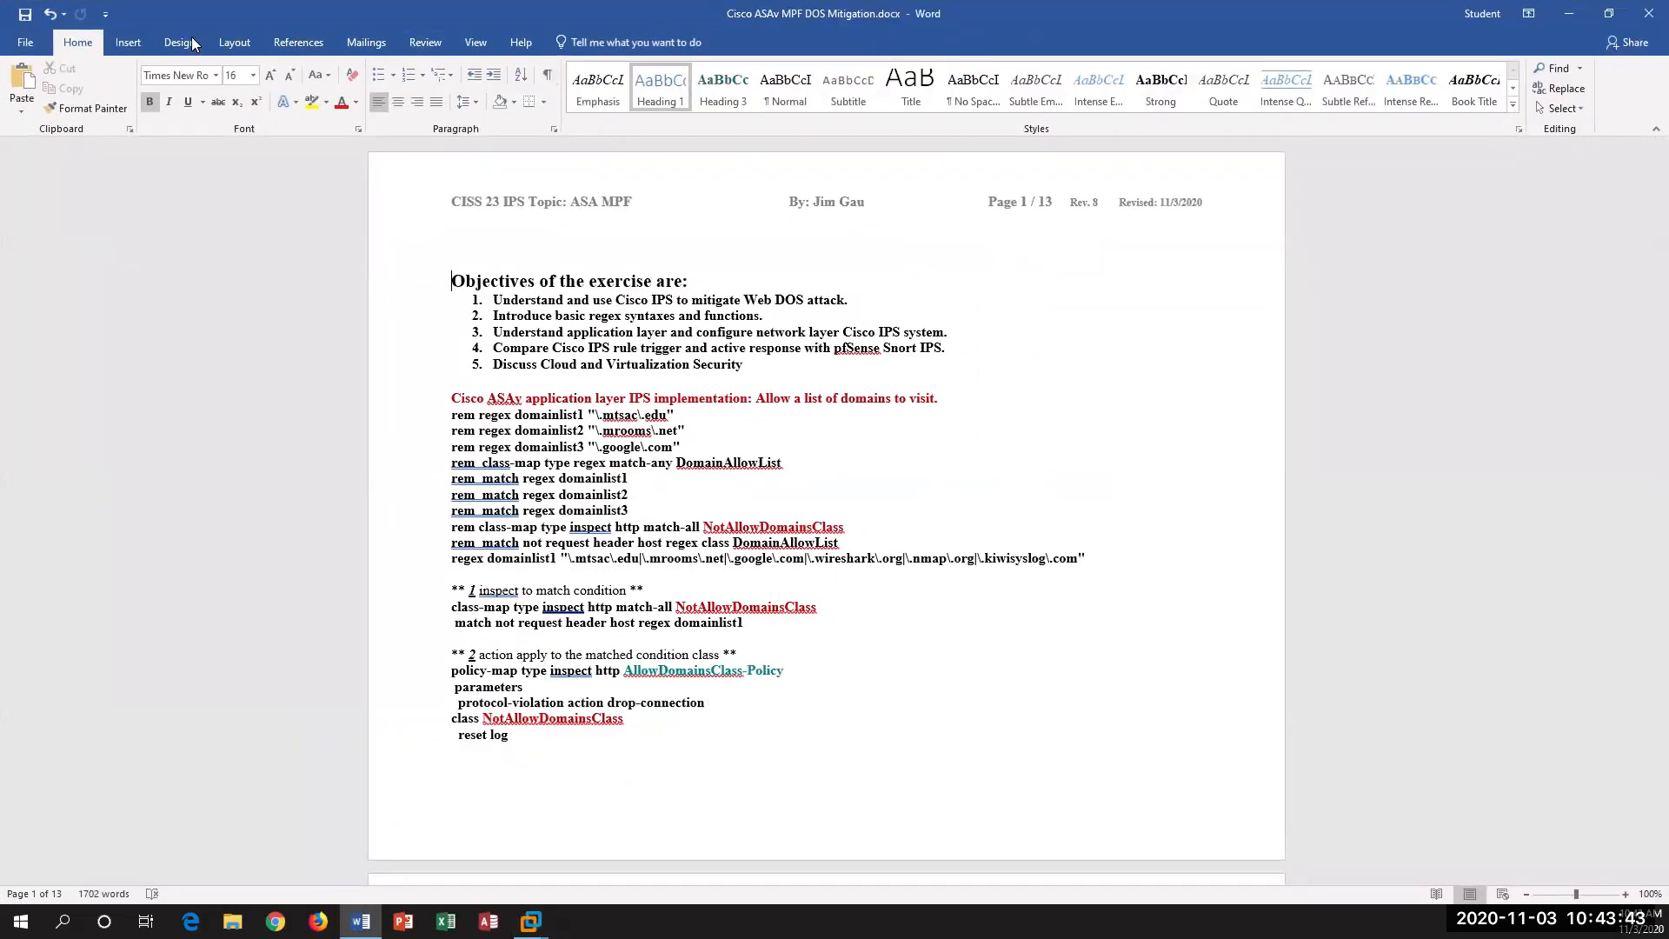
click(478, 42)
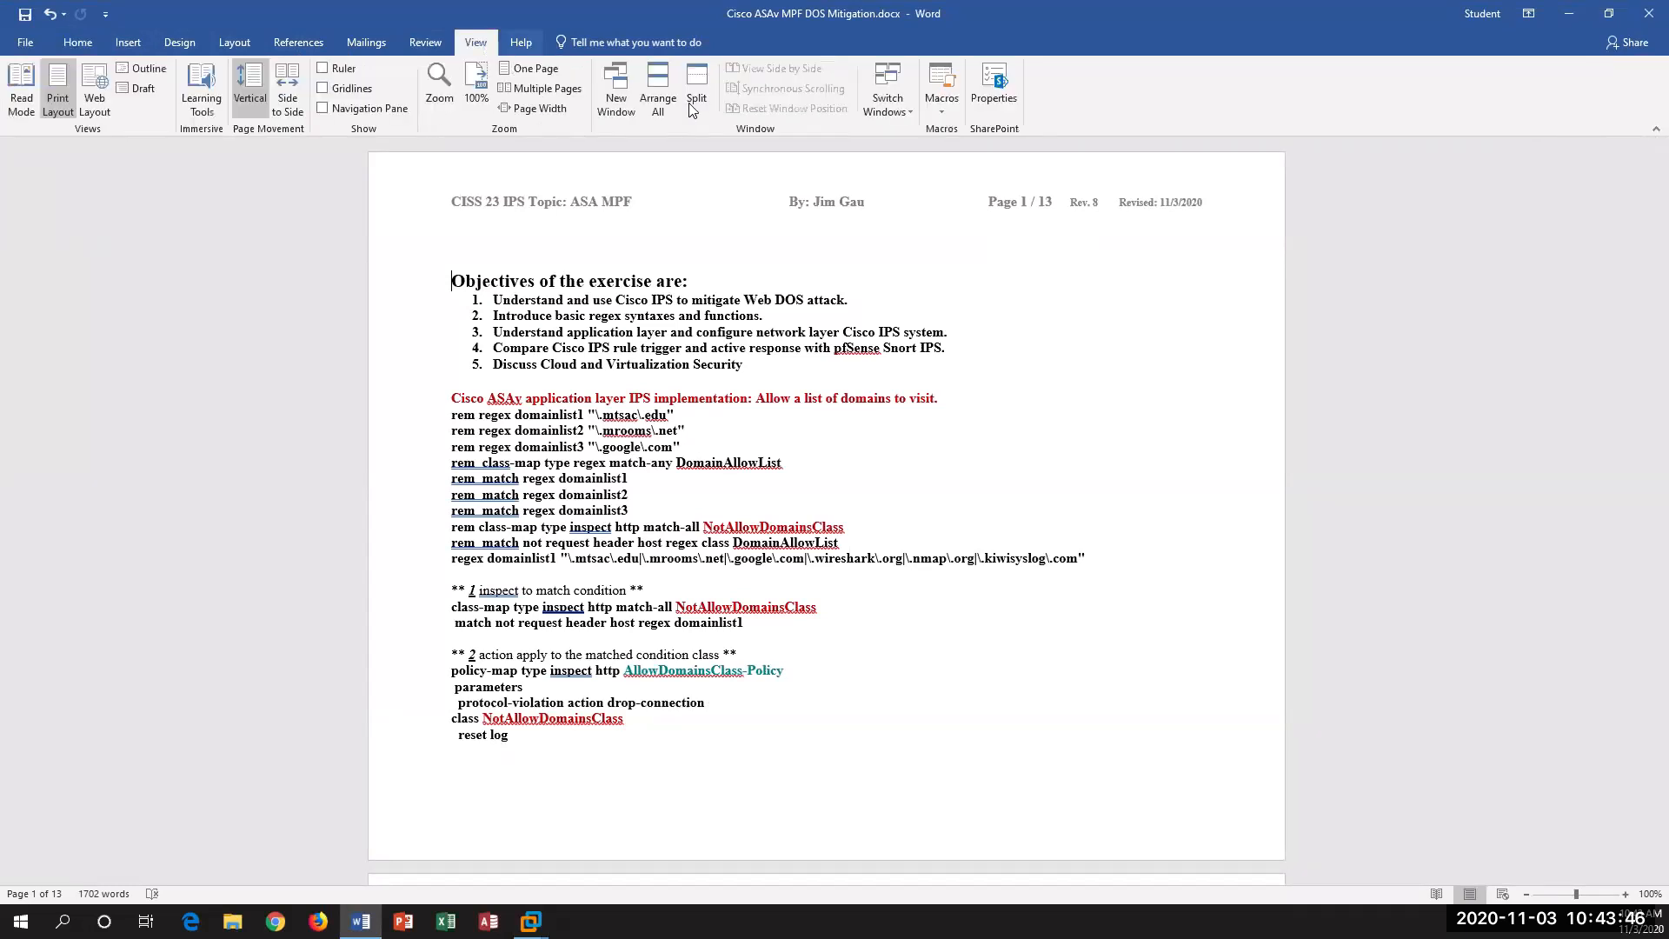
click(546, 108)
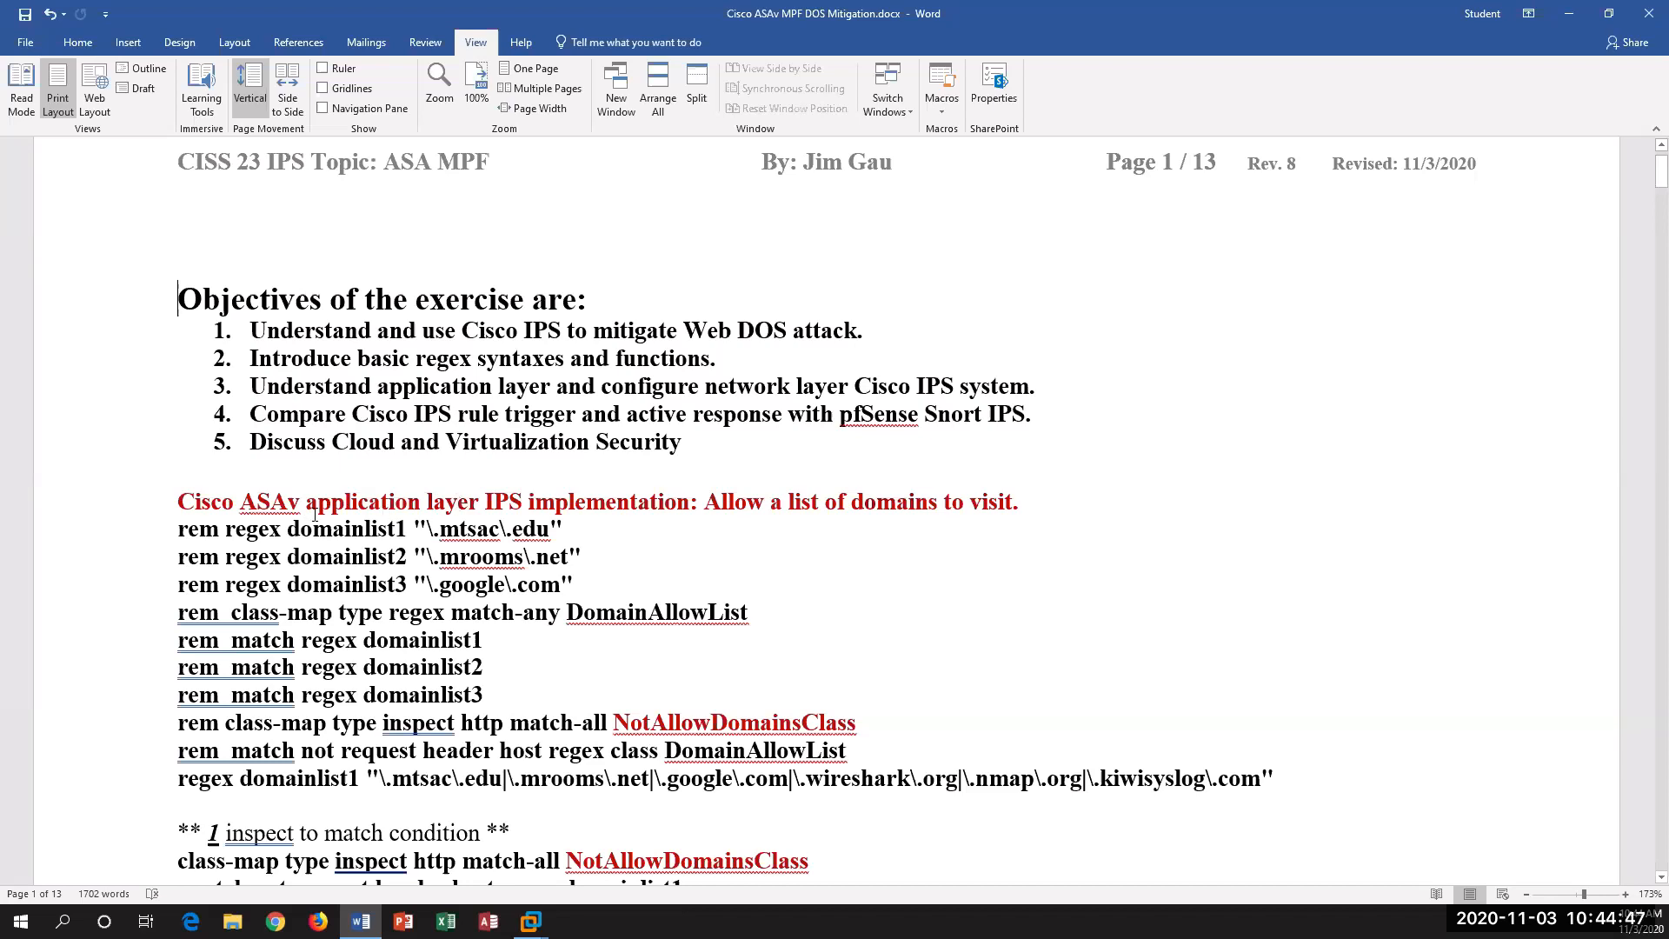
Step: Examine the exercise objectives and the domain allow-list commands, highlighting the network layer objective, the NotAllowDomainsClass name and the "not" in its match condition
drag(306, 504, 464, 510)
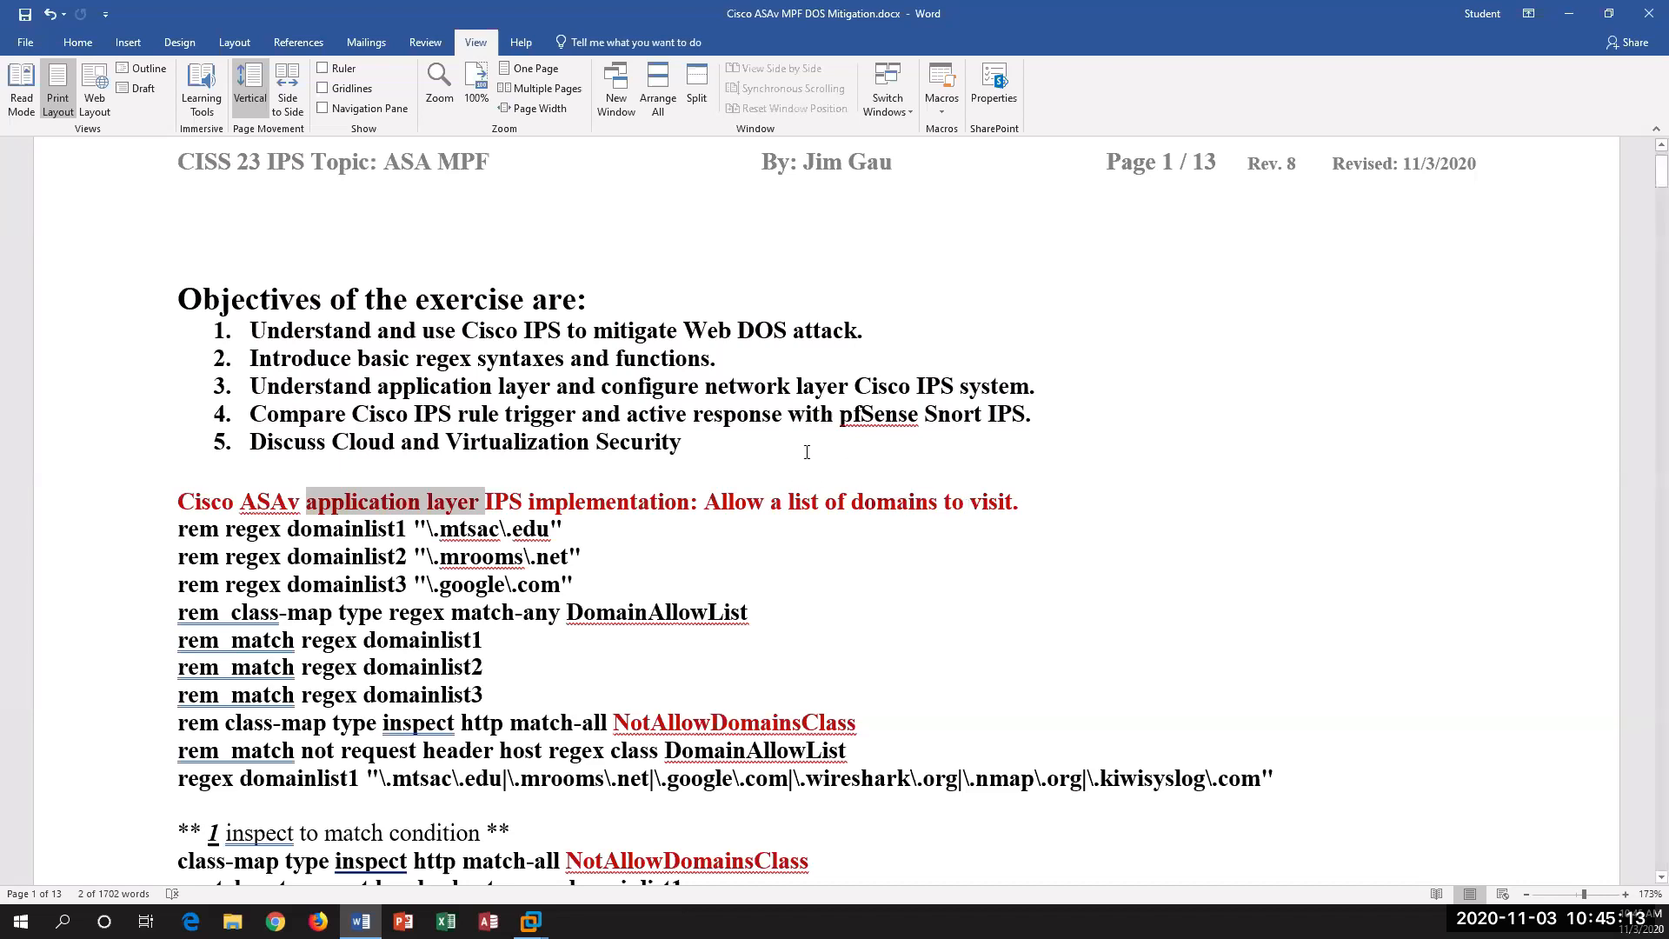
drag(643, 397, 821, 389)
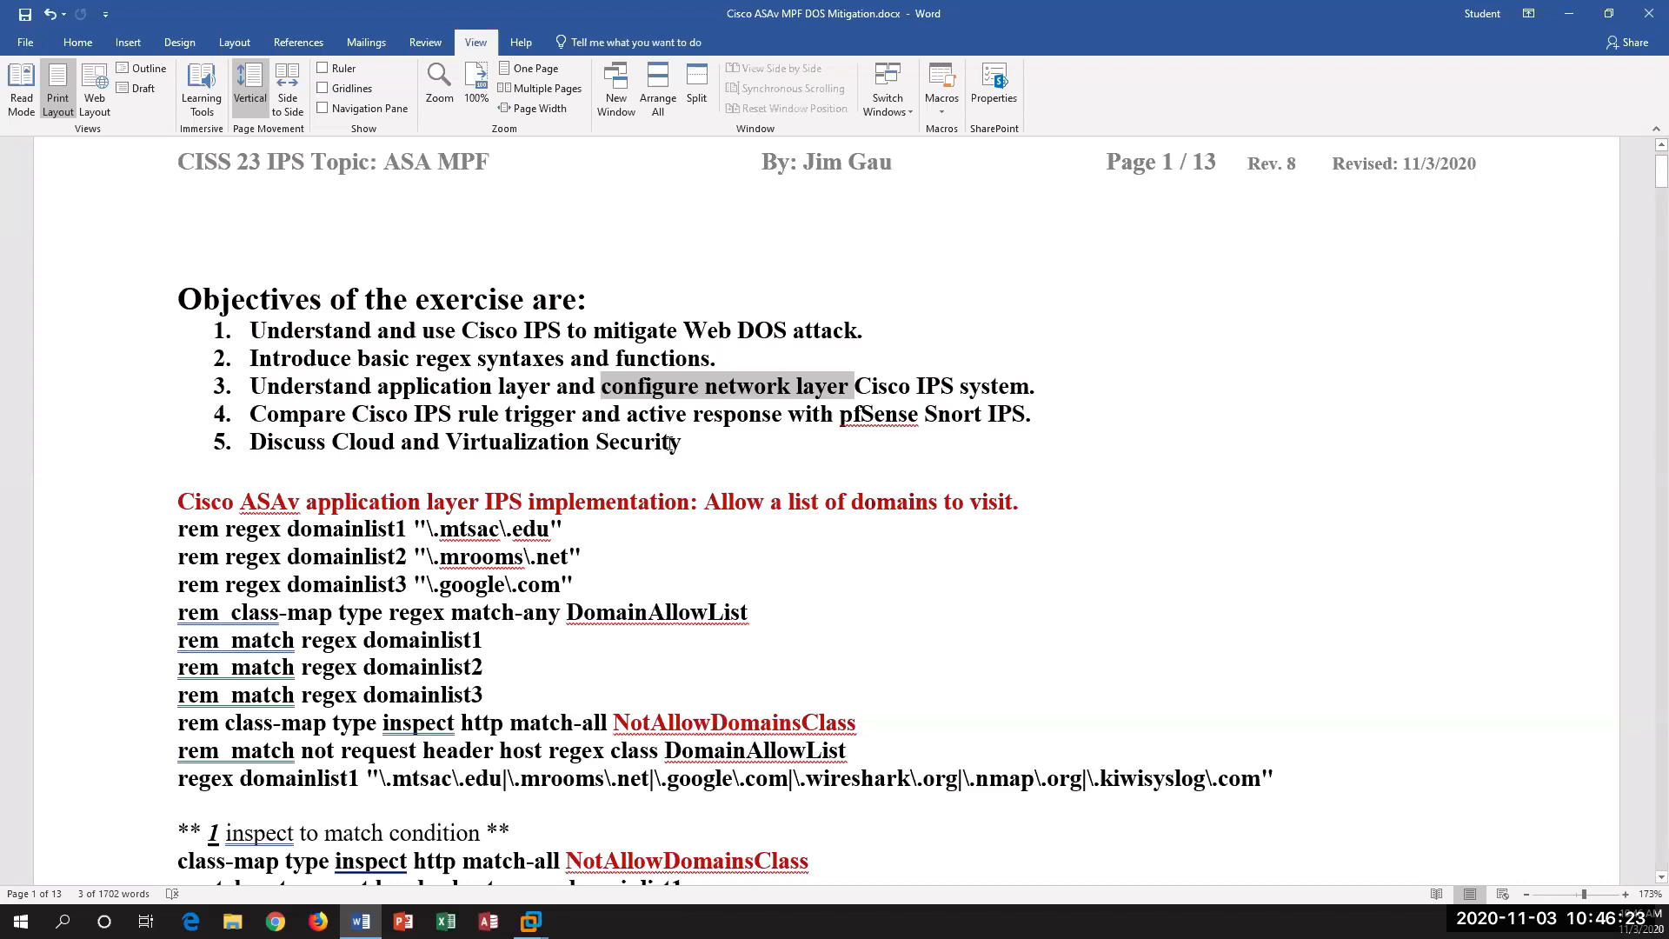
scroll(522, 442, down, 2)
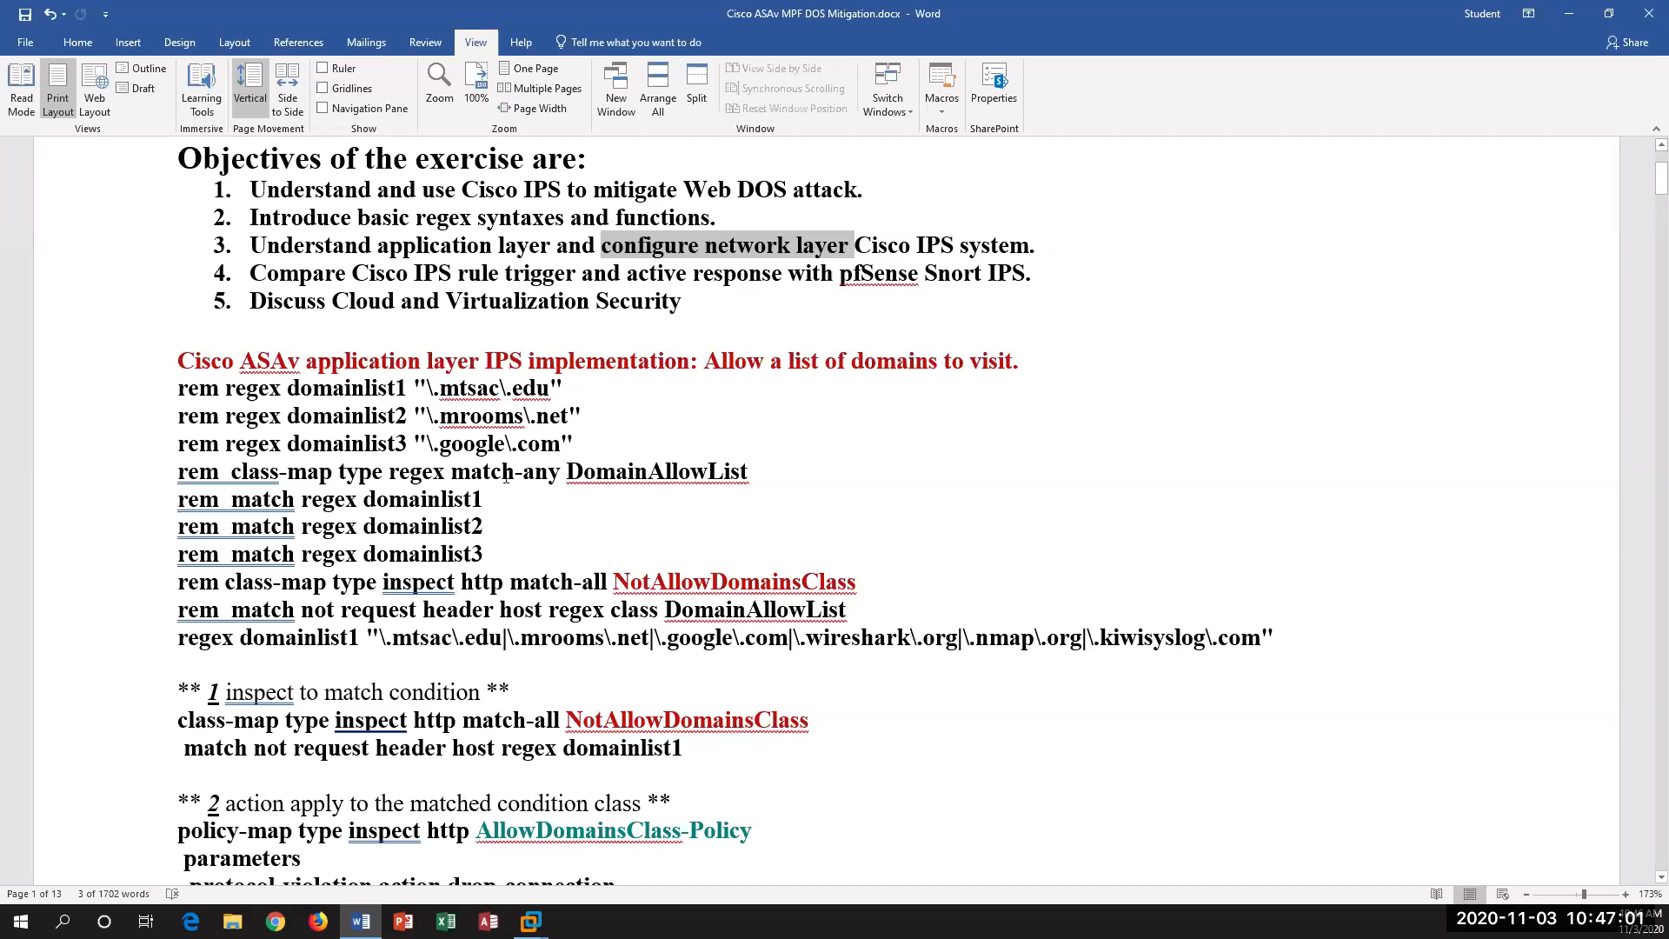
scroll(513, 487, down, 2)
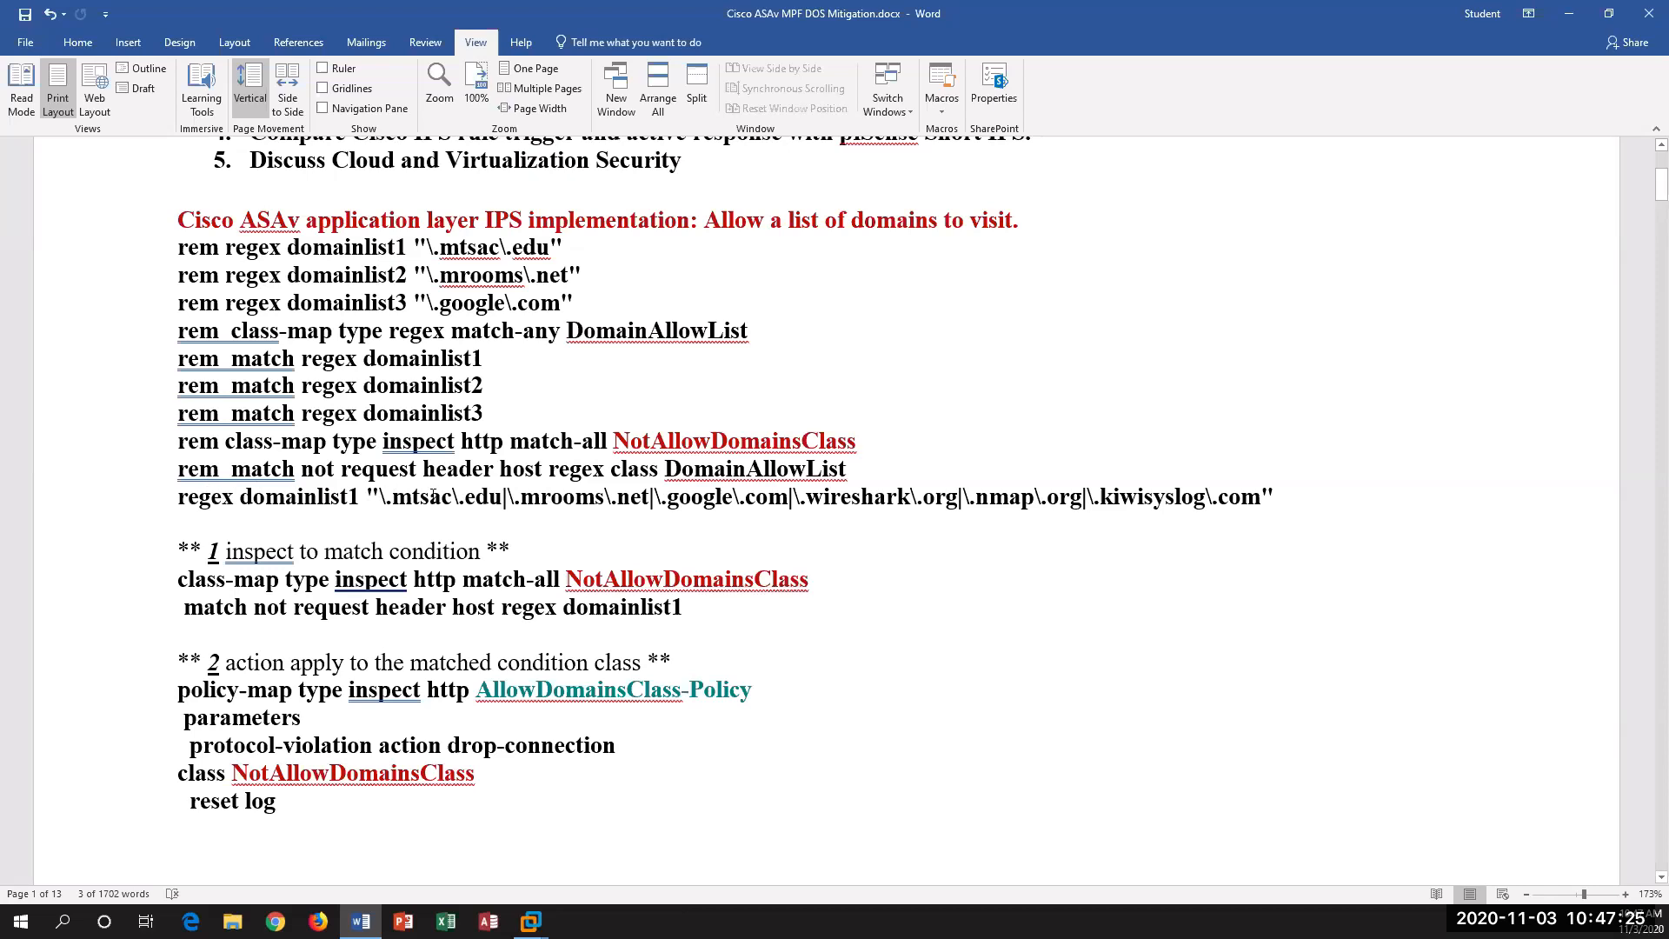
scroll(543, 503, down, 2)
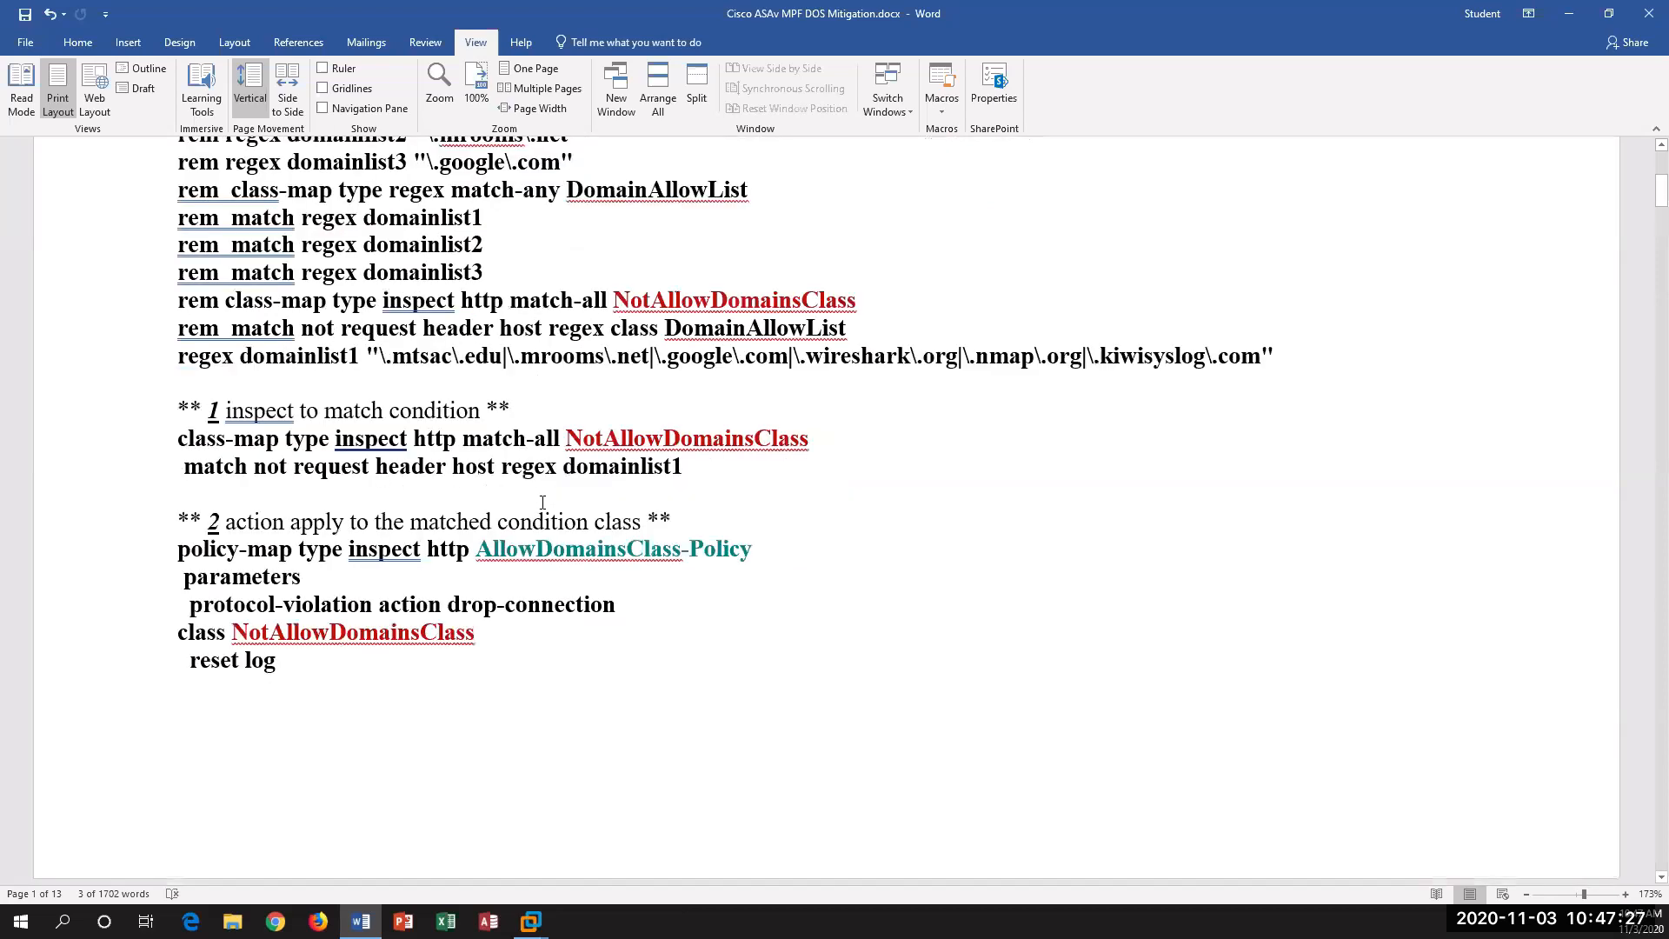
click(565, 440)
drag(728, 438, 750, 456)
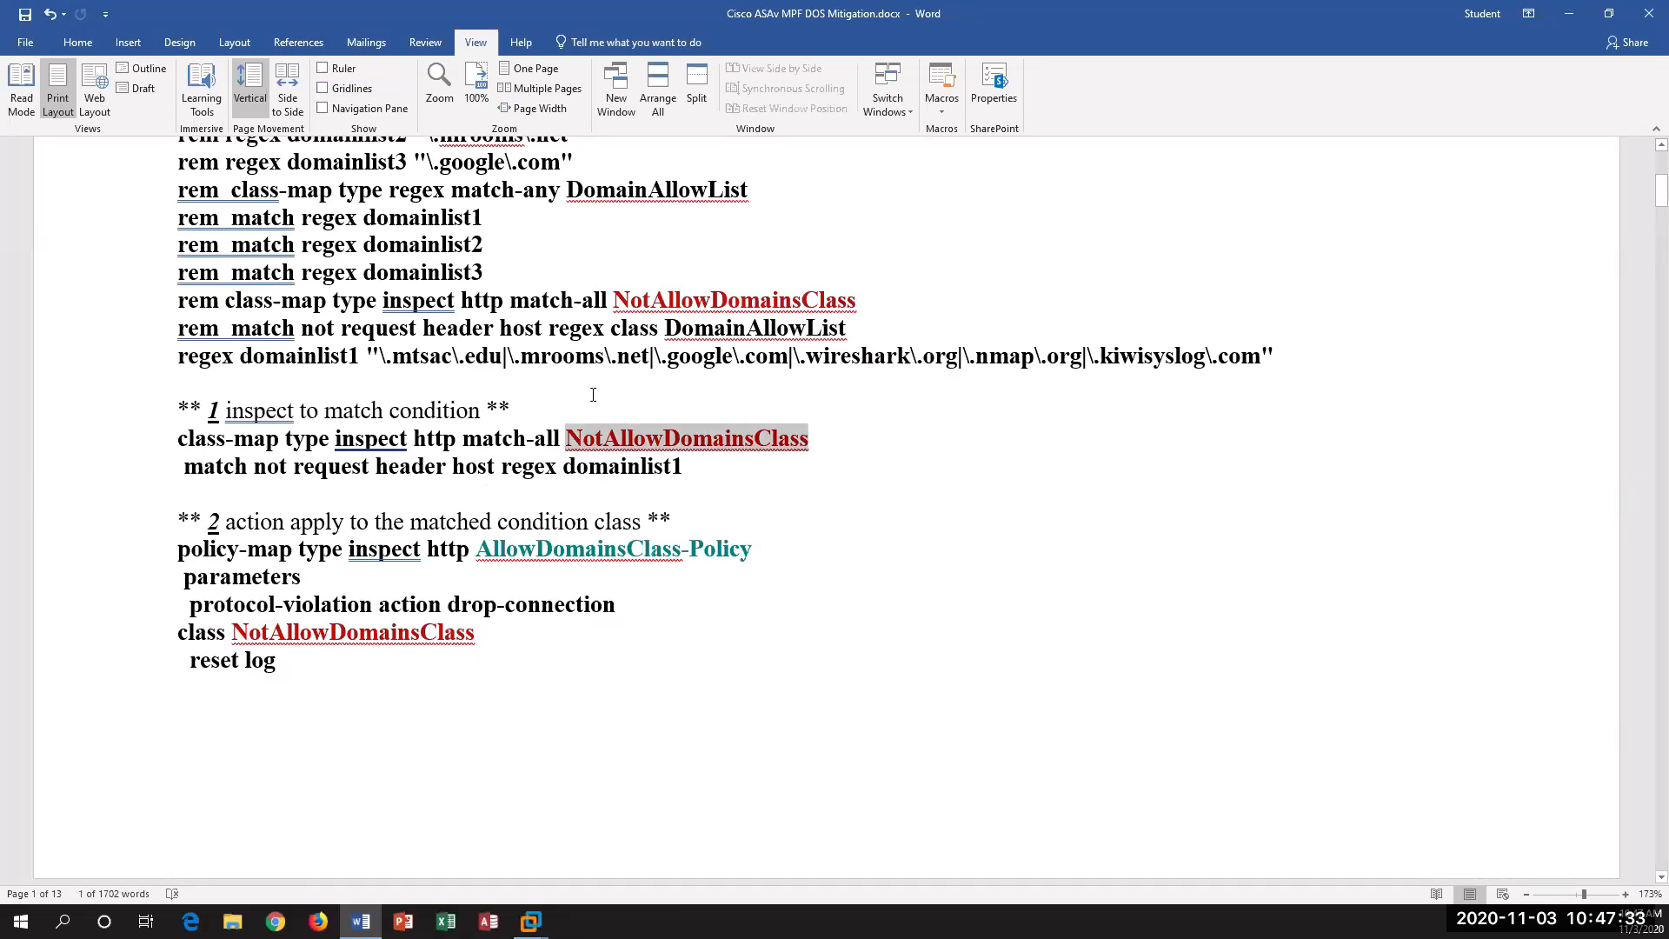
double_click(267, 465)
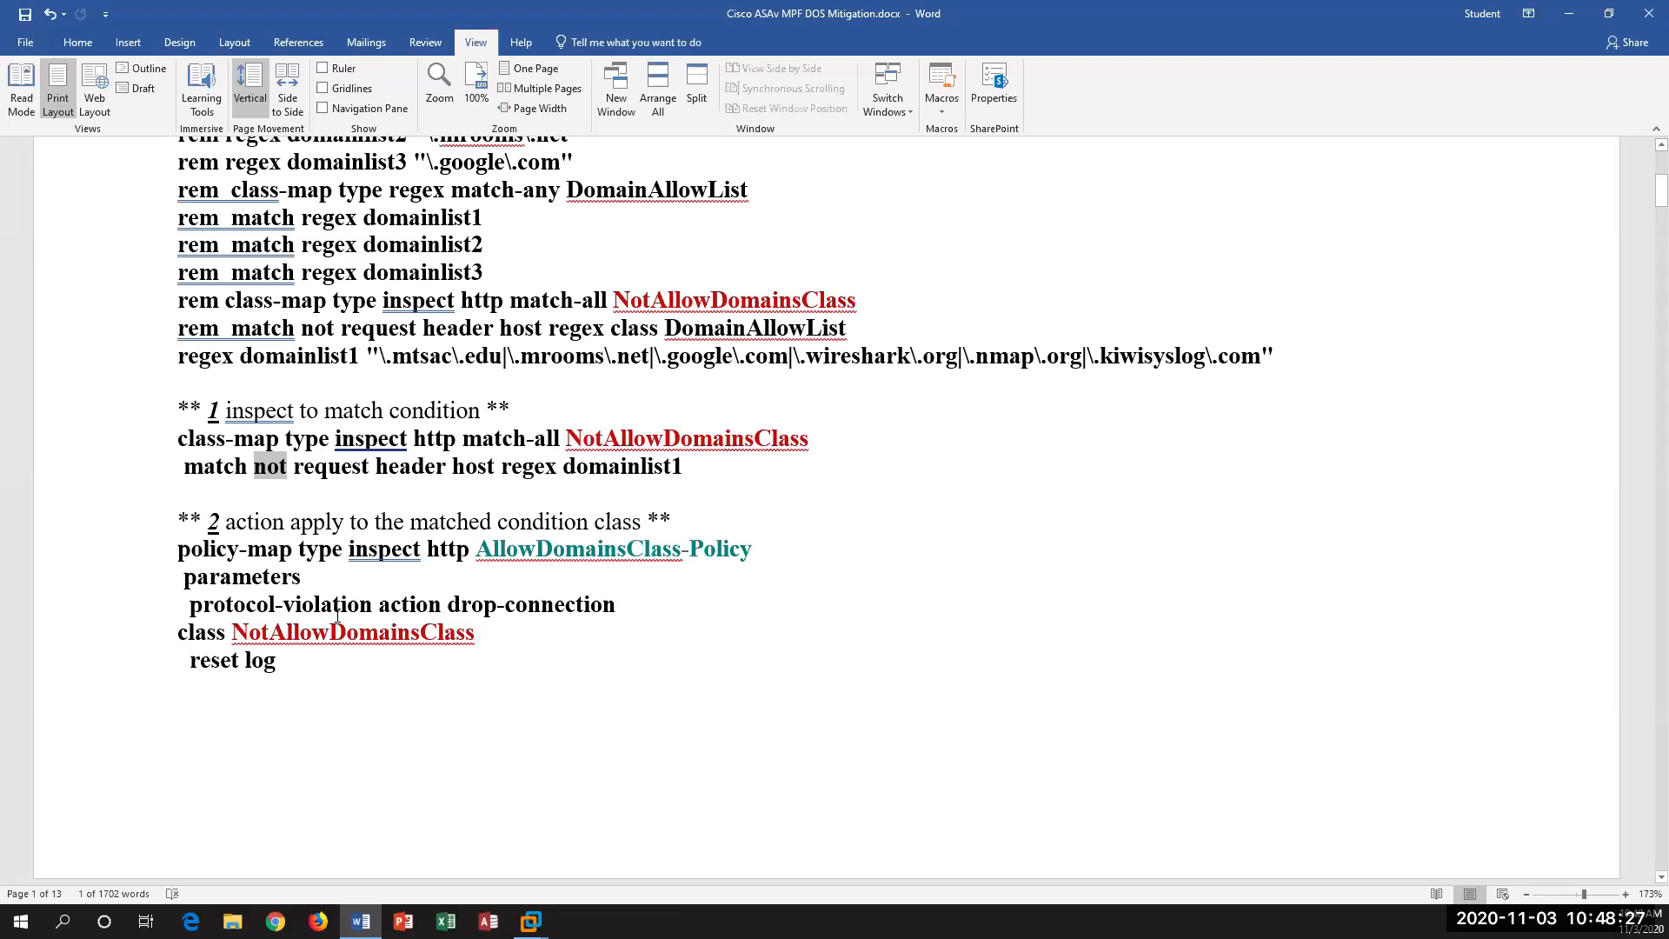
Step: Examine section 3 on the Layer 3/4 condition class, highlighting the access-list permit and deny rules and the class-map that matches inside-mpcacl
scroll(337, 610, down, 5)
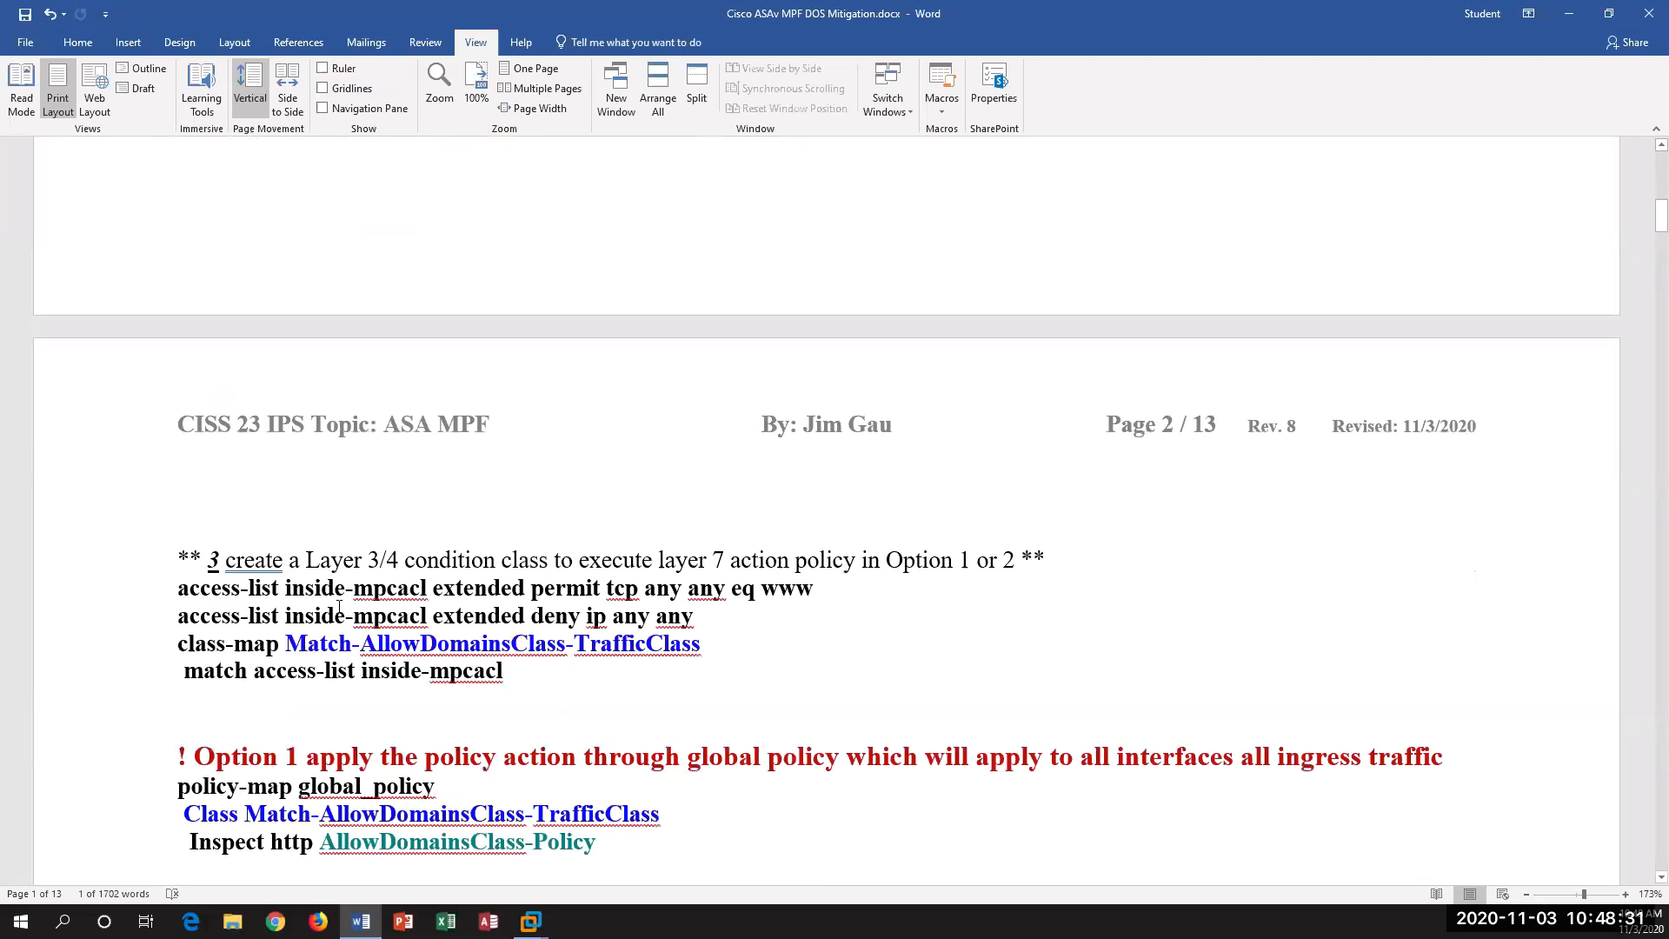
scroll(337, 610, down, 2)
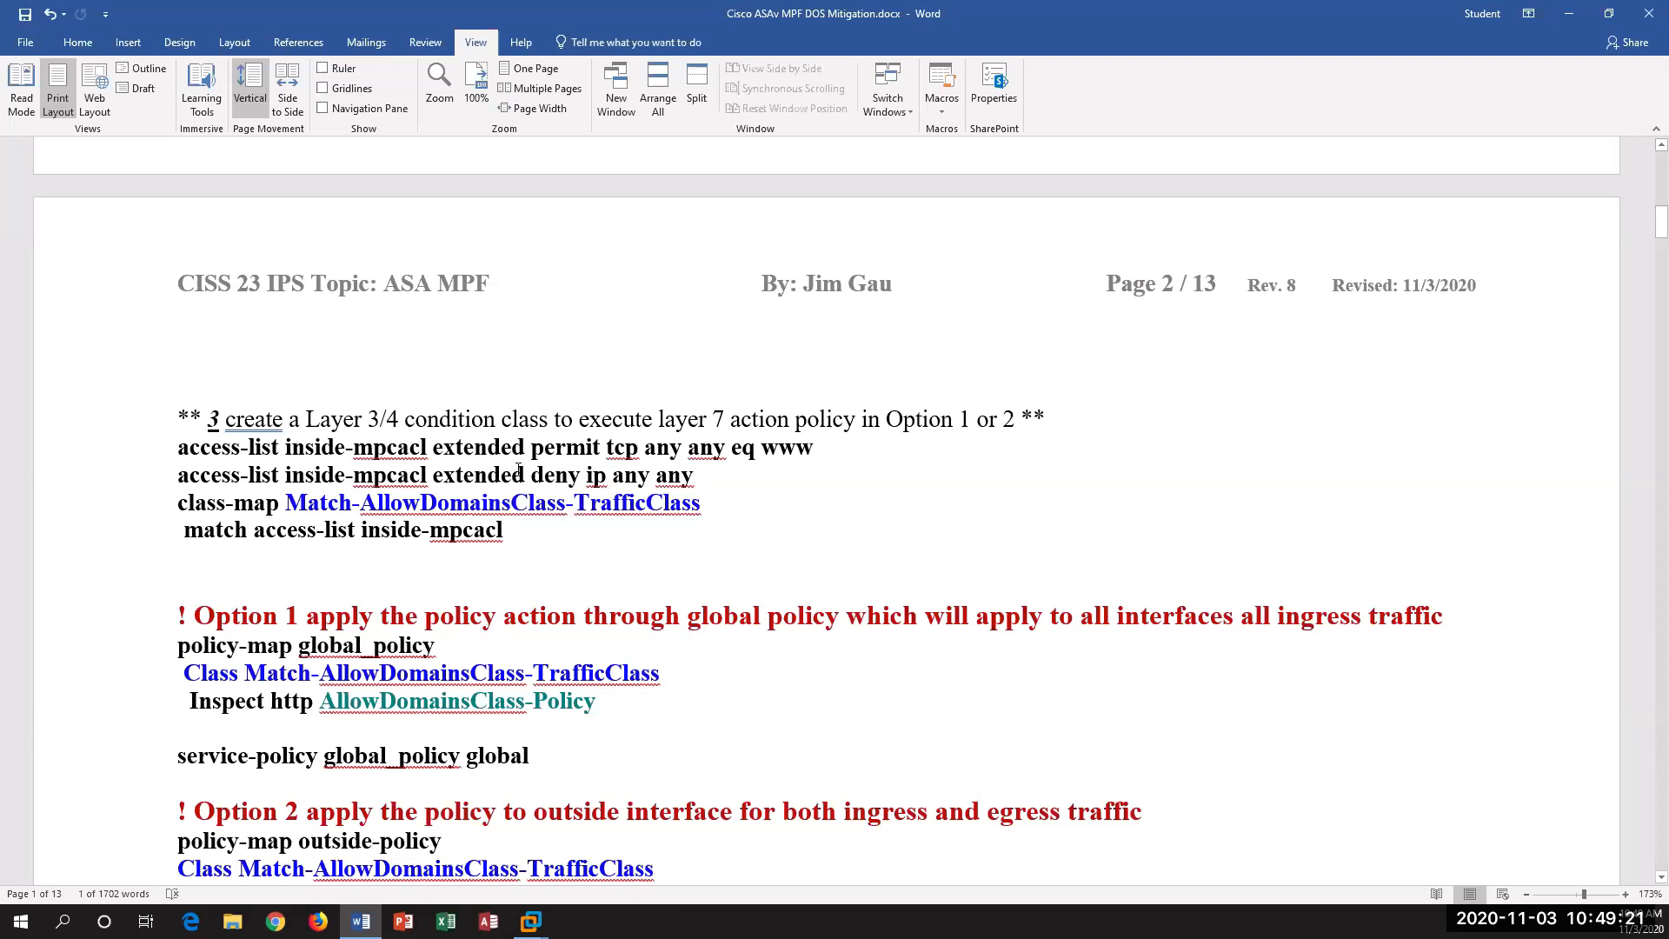
drag(652, 447, 813, 450)
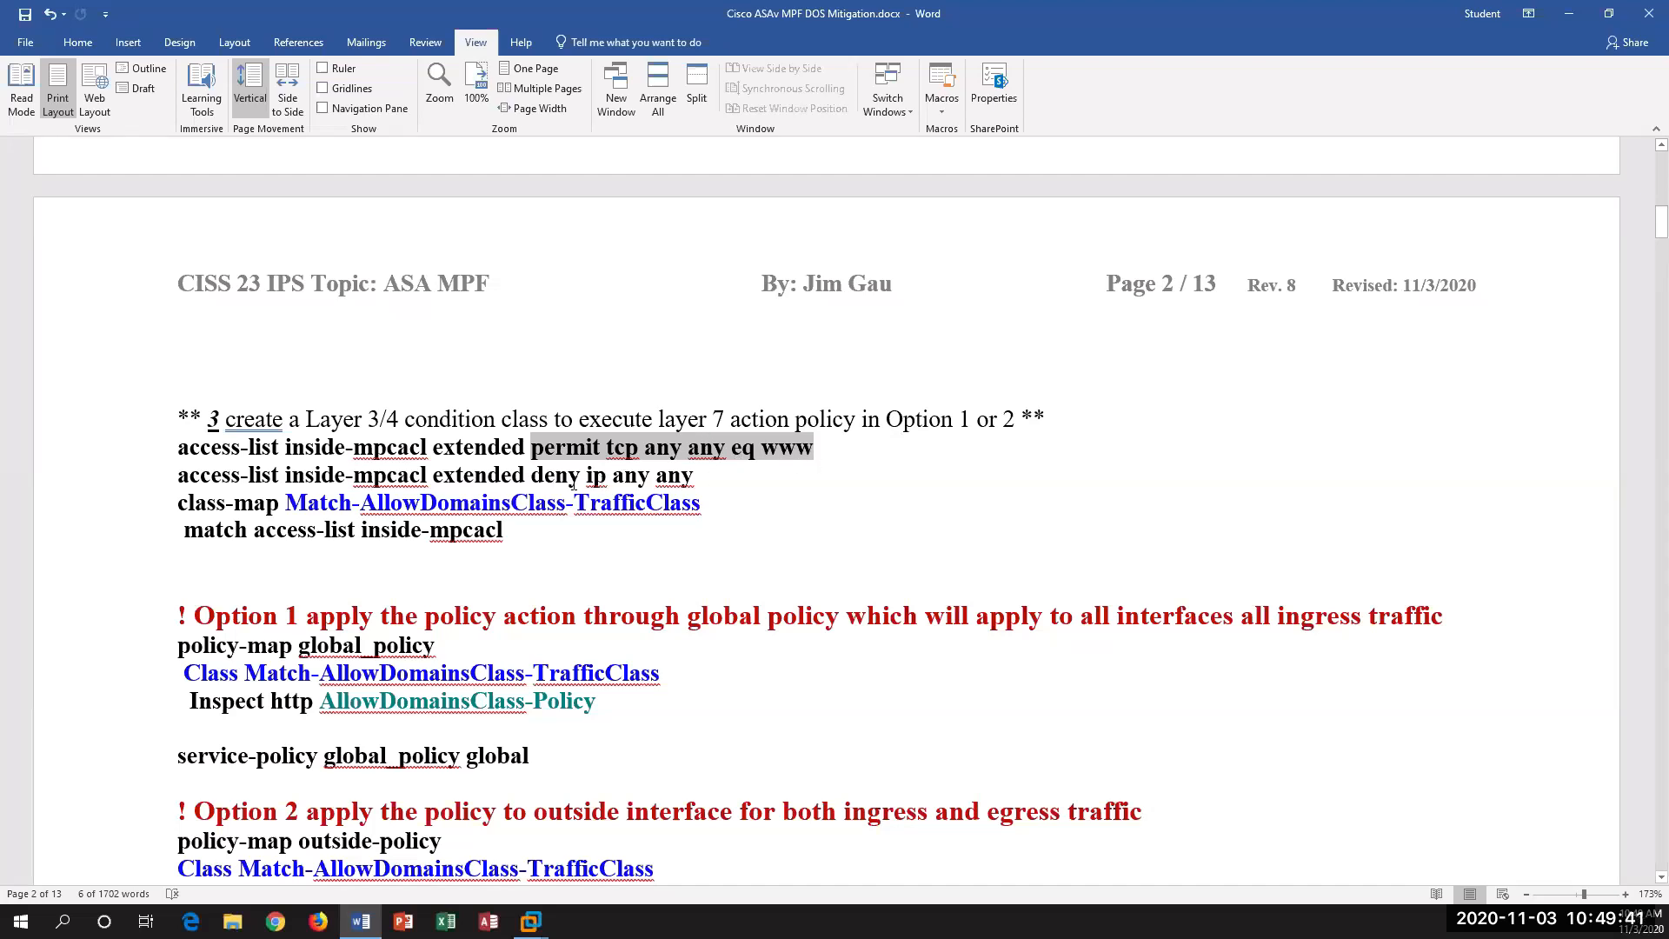
drag(531, 475, 596, 475)
click(712, 479)
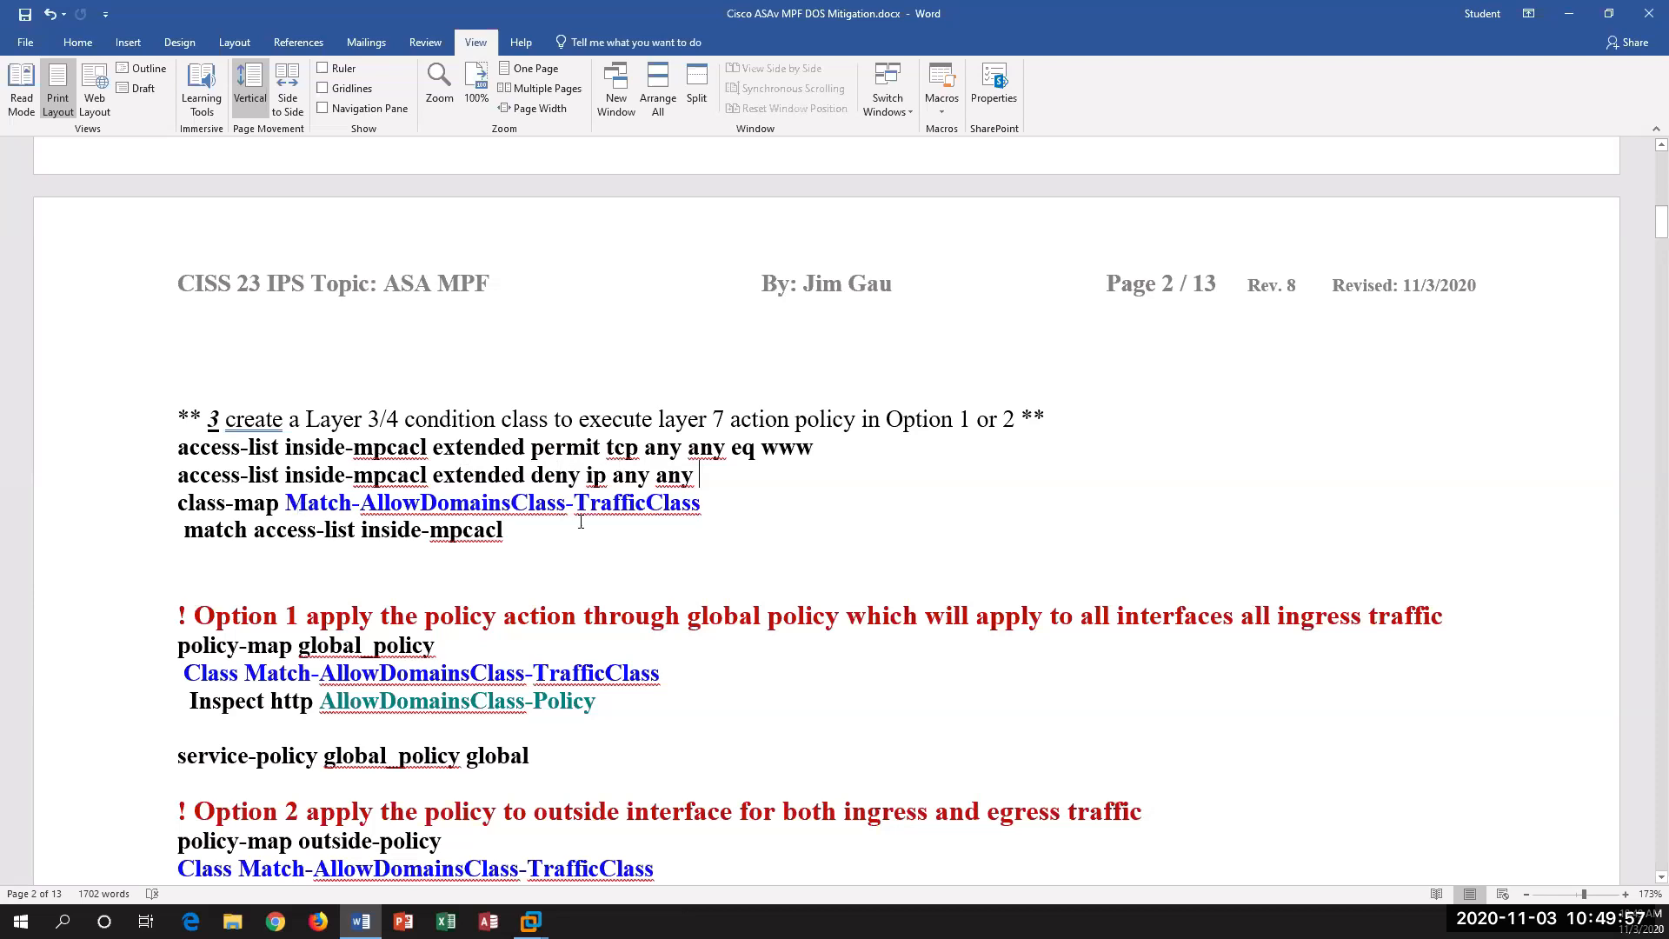
drag(580, 522, 285, 502)
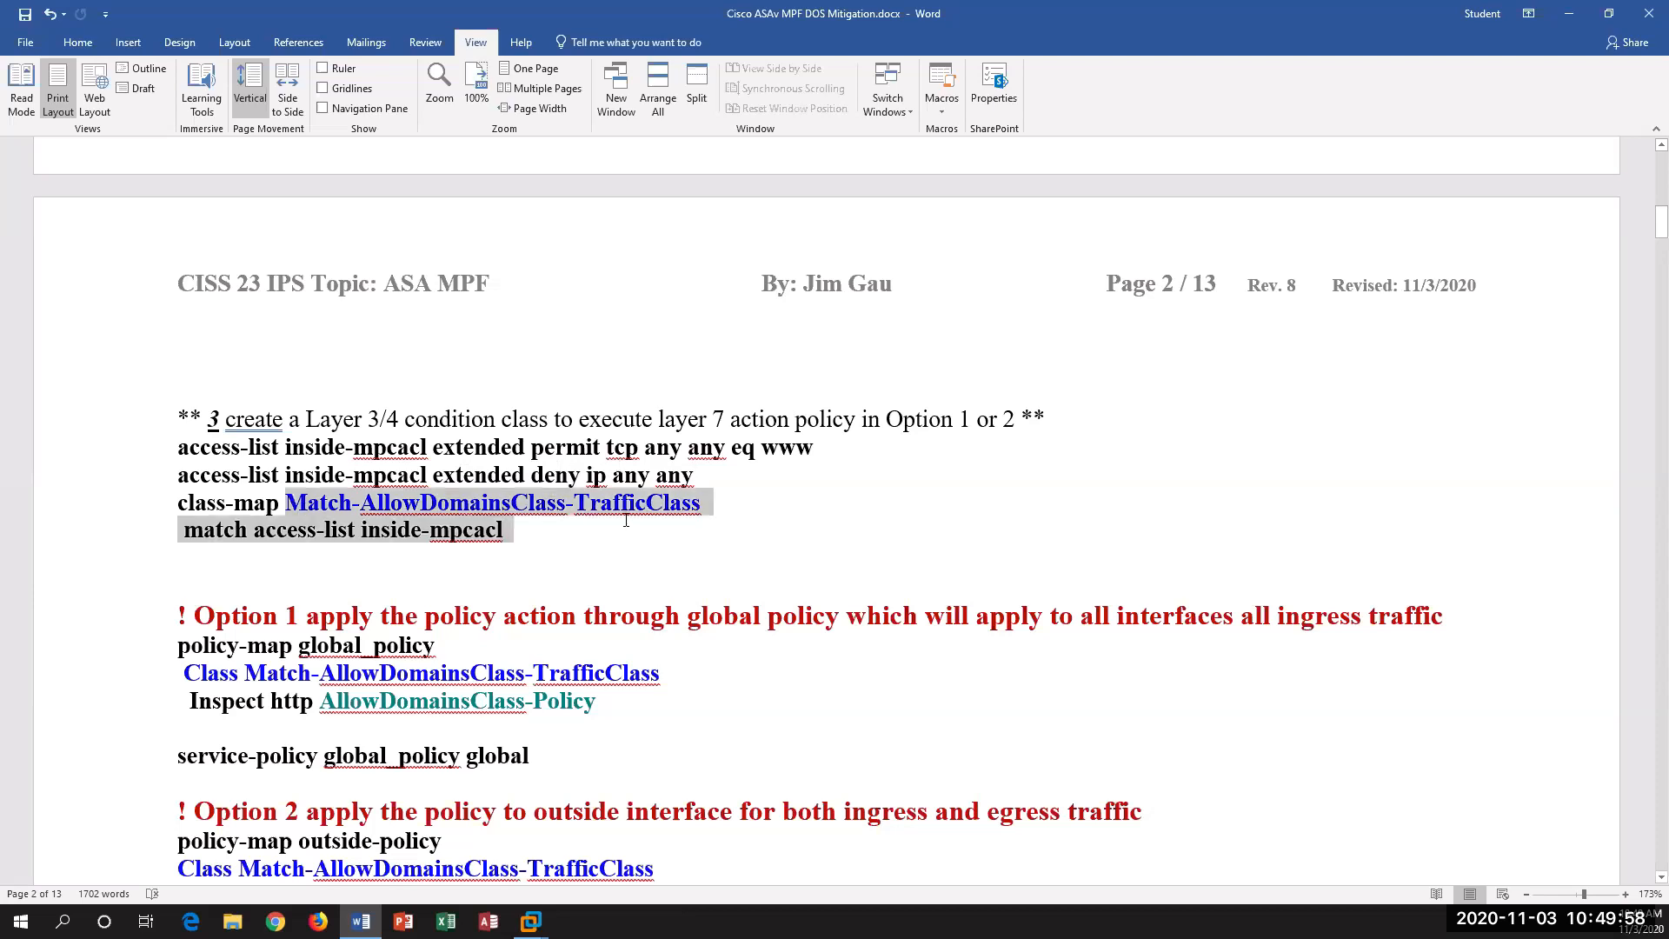
click(534, 560)
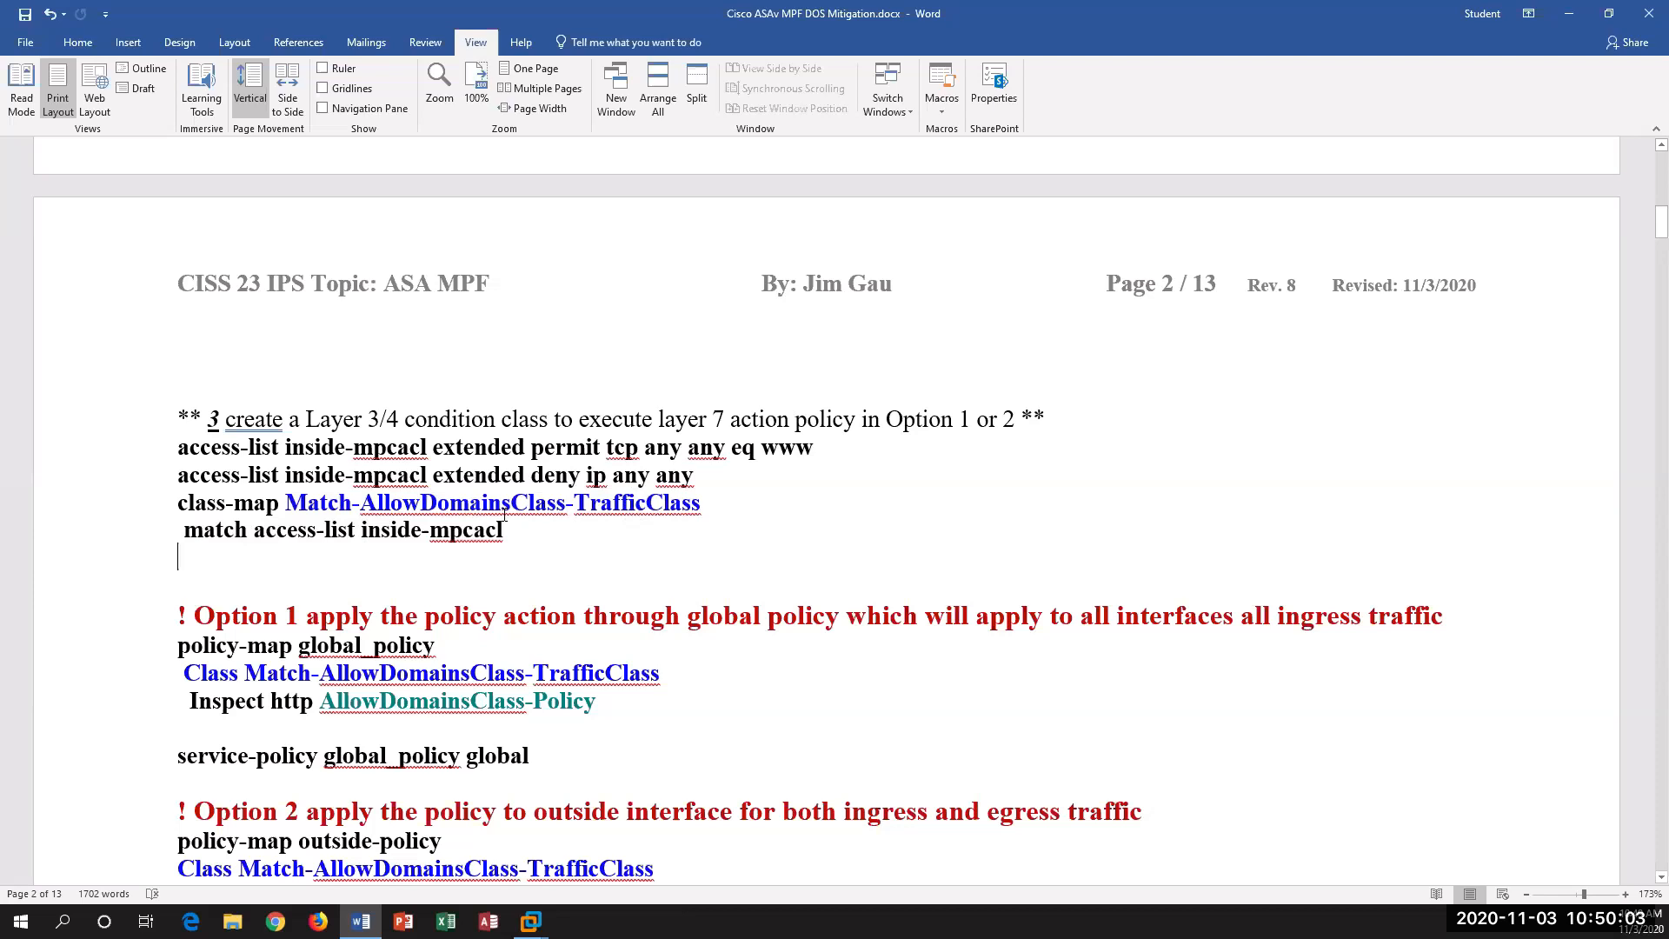
drag(509, 532, 254, 533)
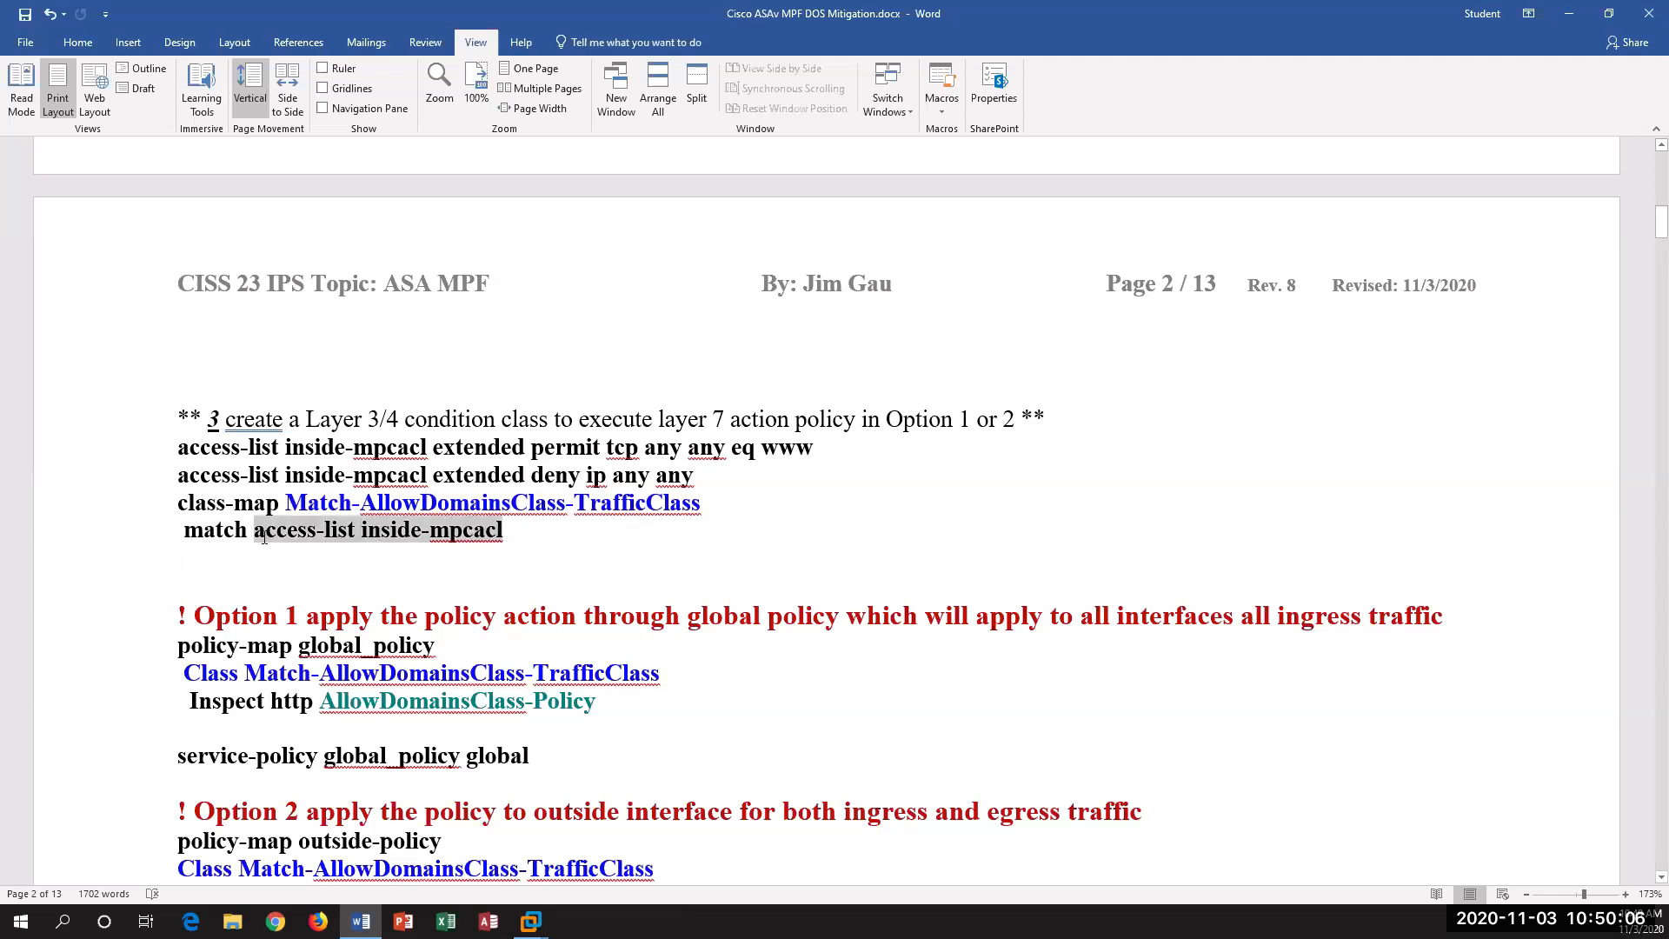
click(581, 557)
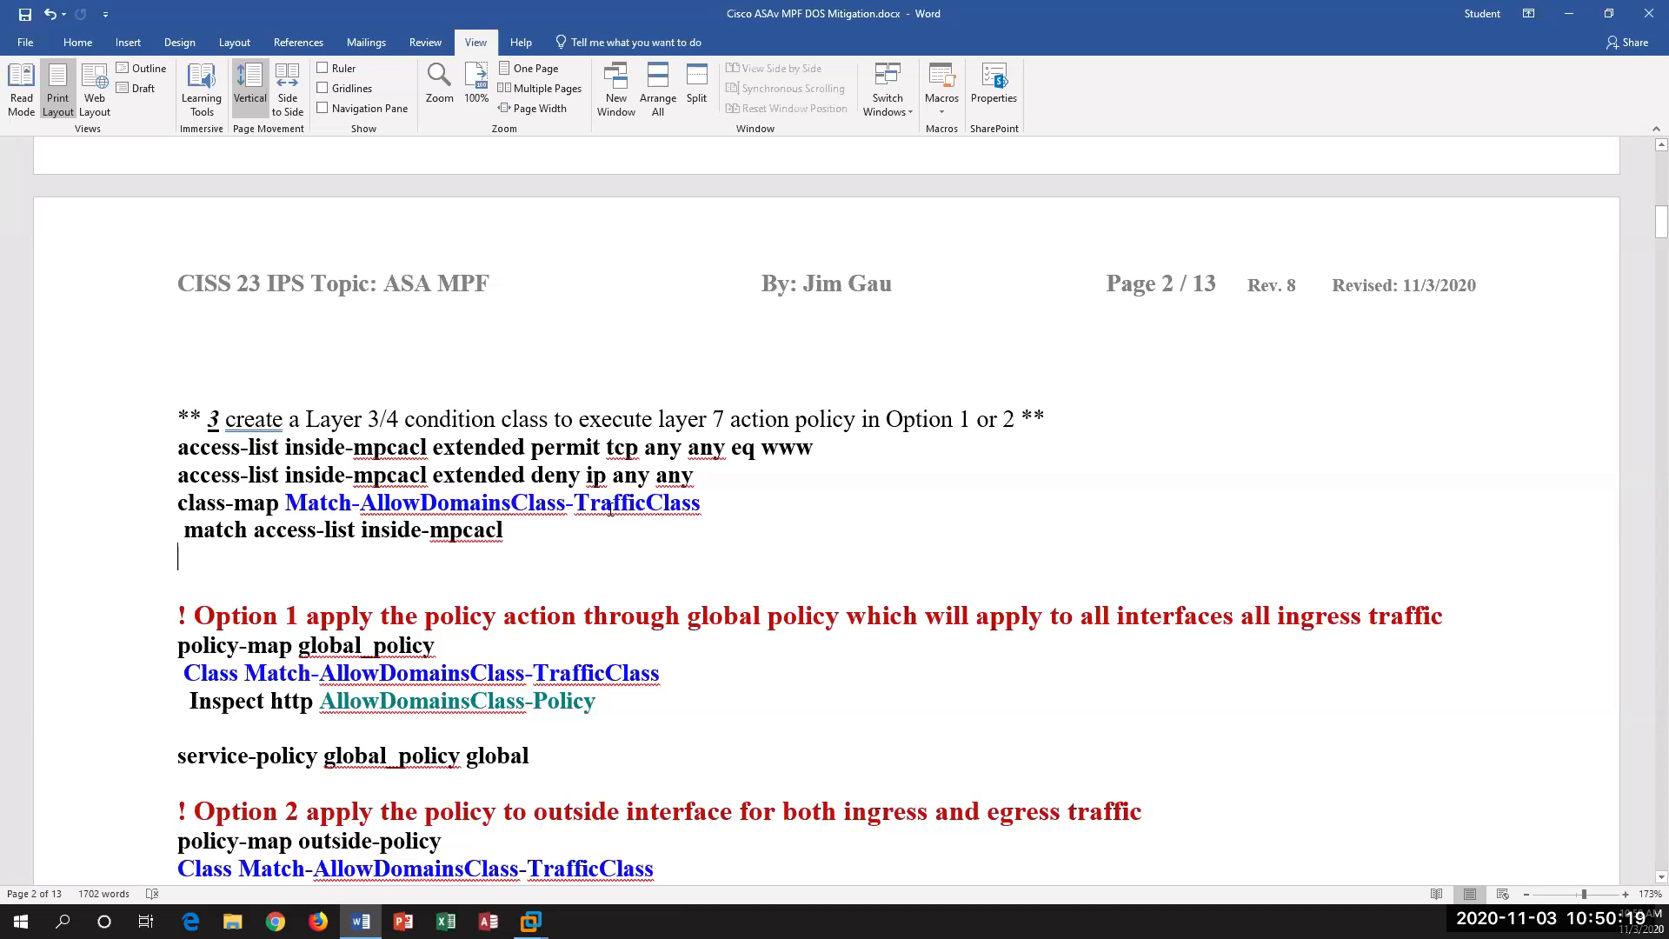
Step: Examine Option 1, highlighting the global_policy map, its traffic class, the inspect policy, the all-interfaces ingress scope and the global service-policy line
scroll(604, 513, down, 1)
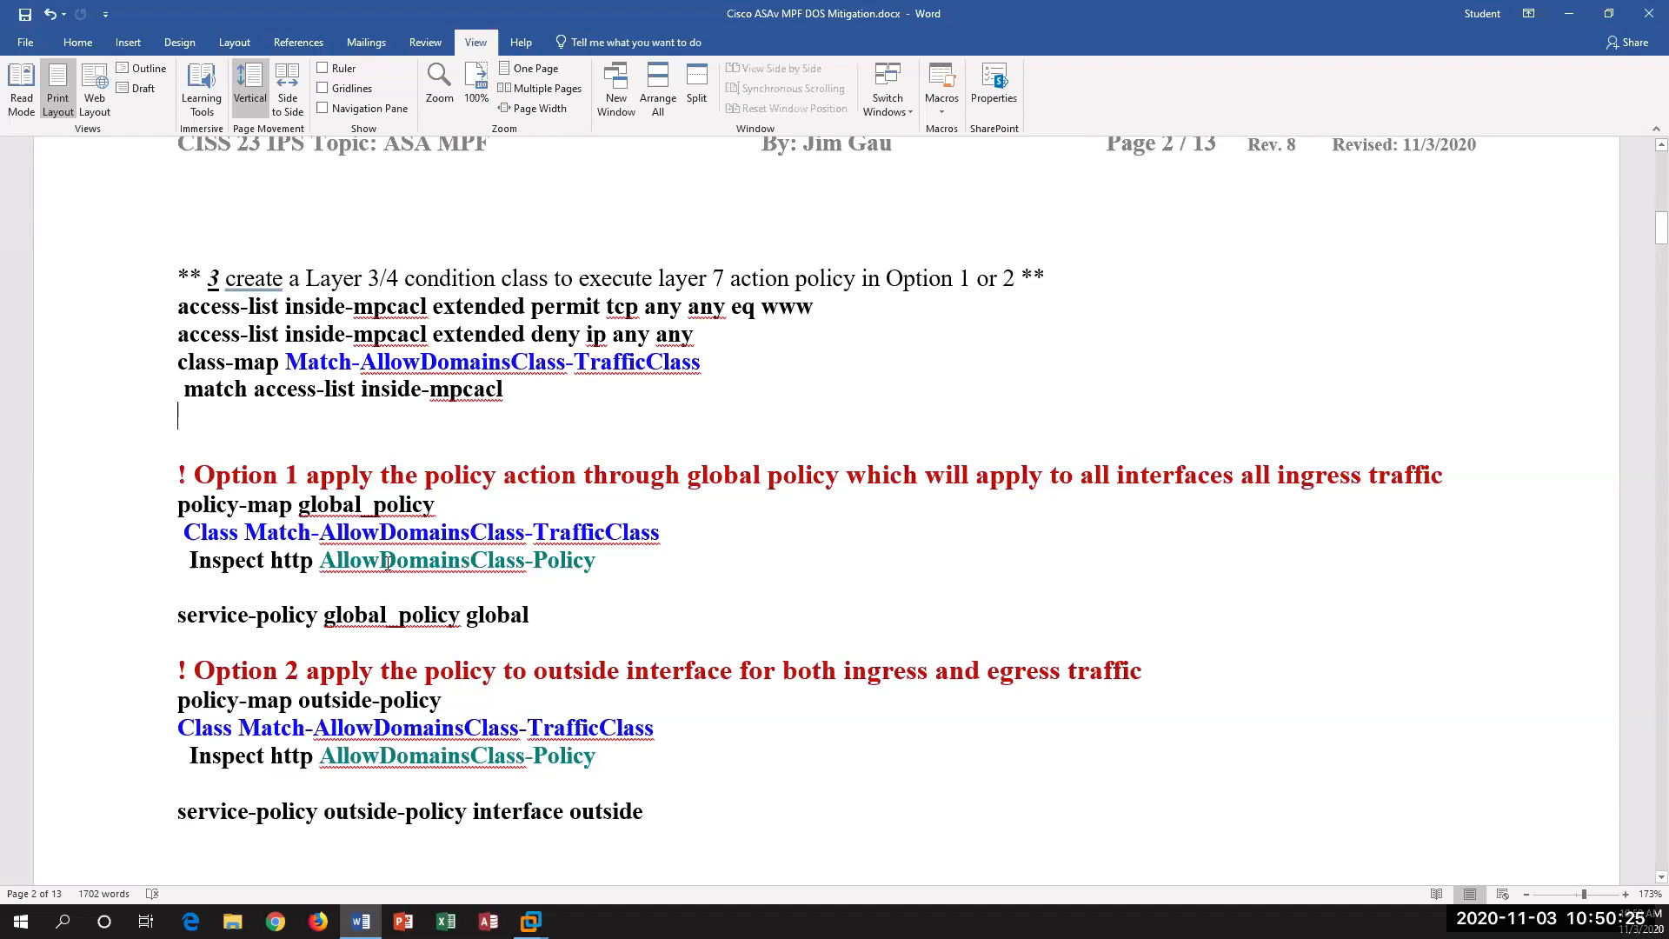
scroll(470, 474, down, 2)
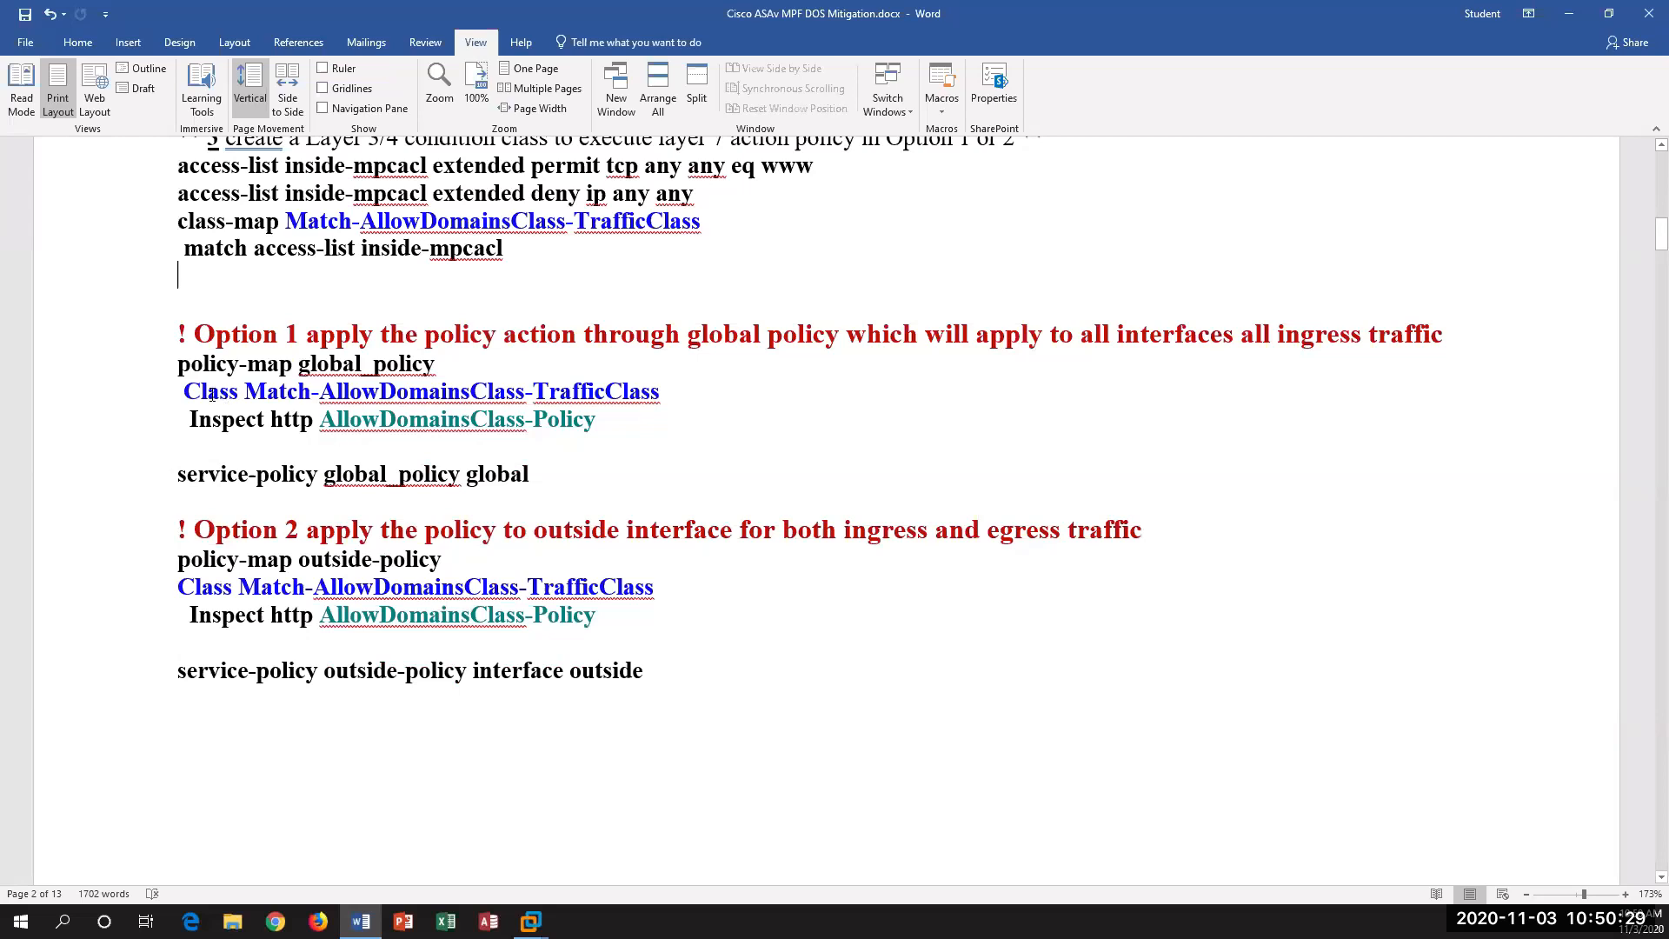
drag(236, 366, 448, 365)
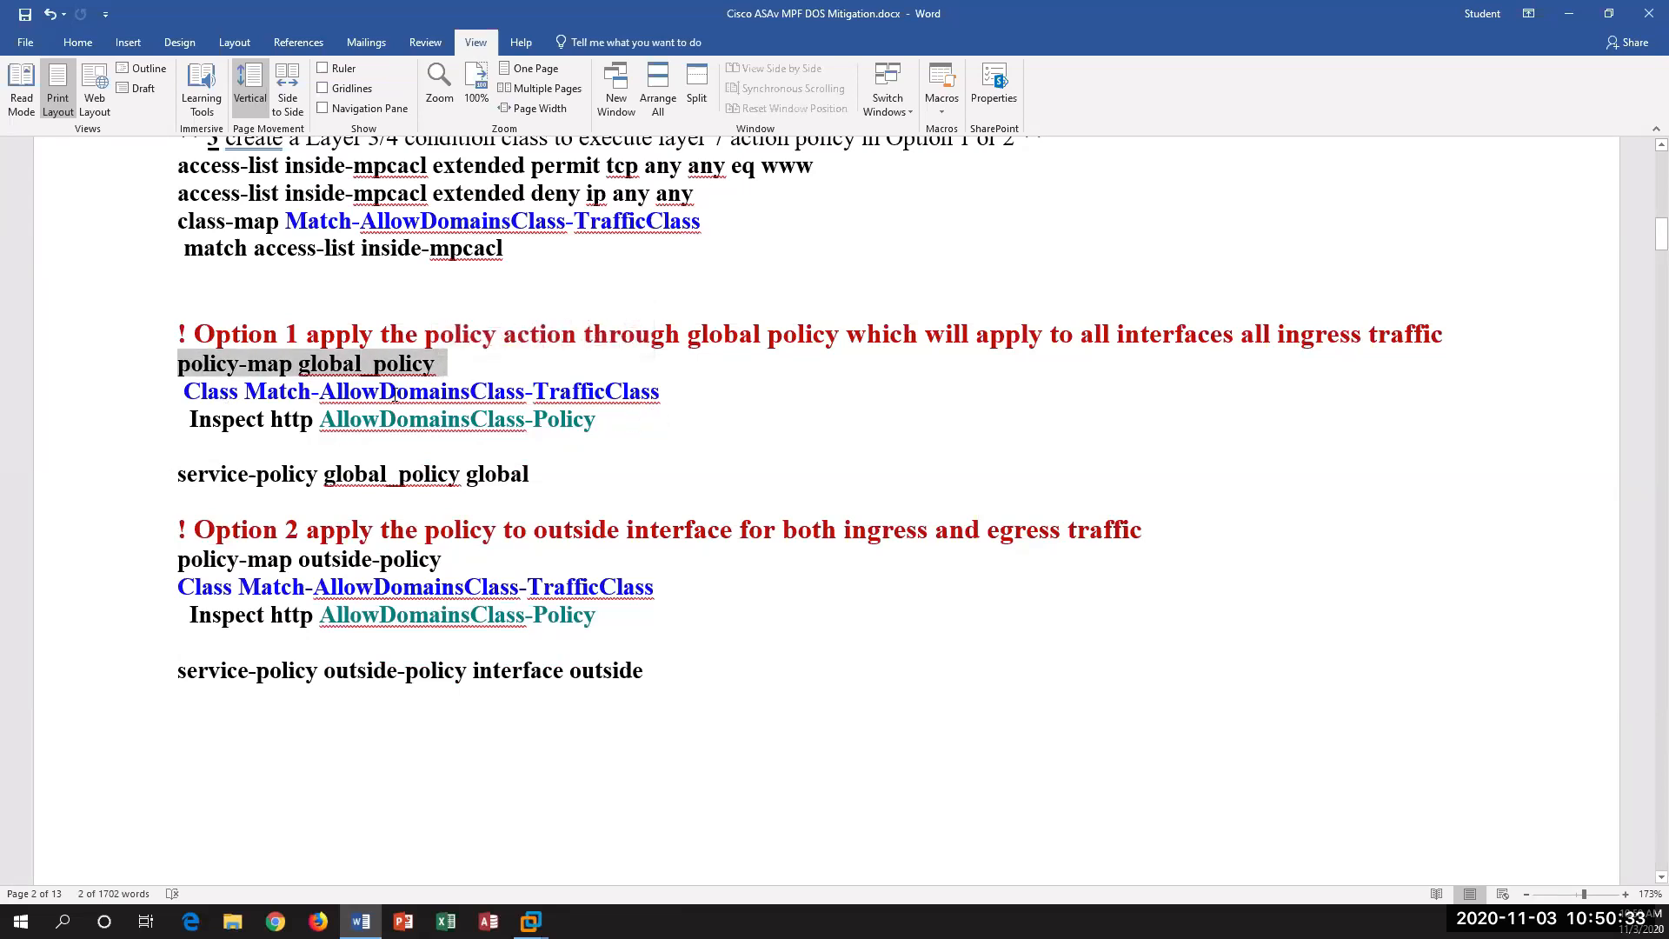
drag(223, 392, 613, 395)
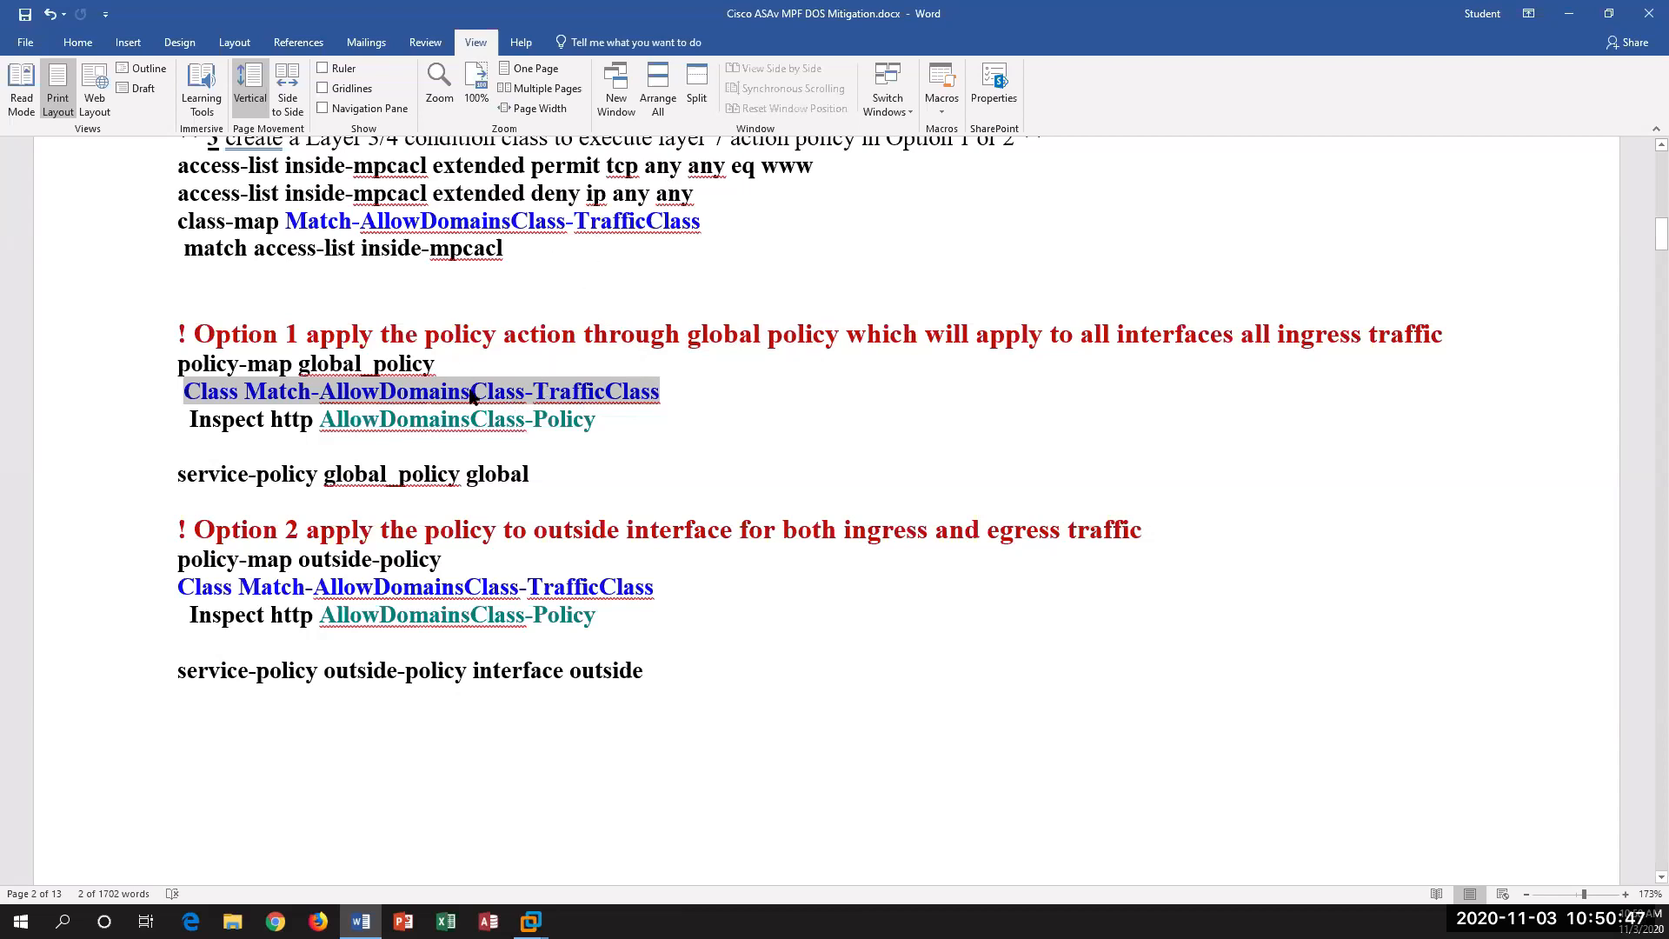
click(397, 419)
drag(373, 420, 590, 439)
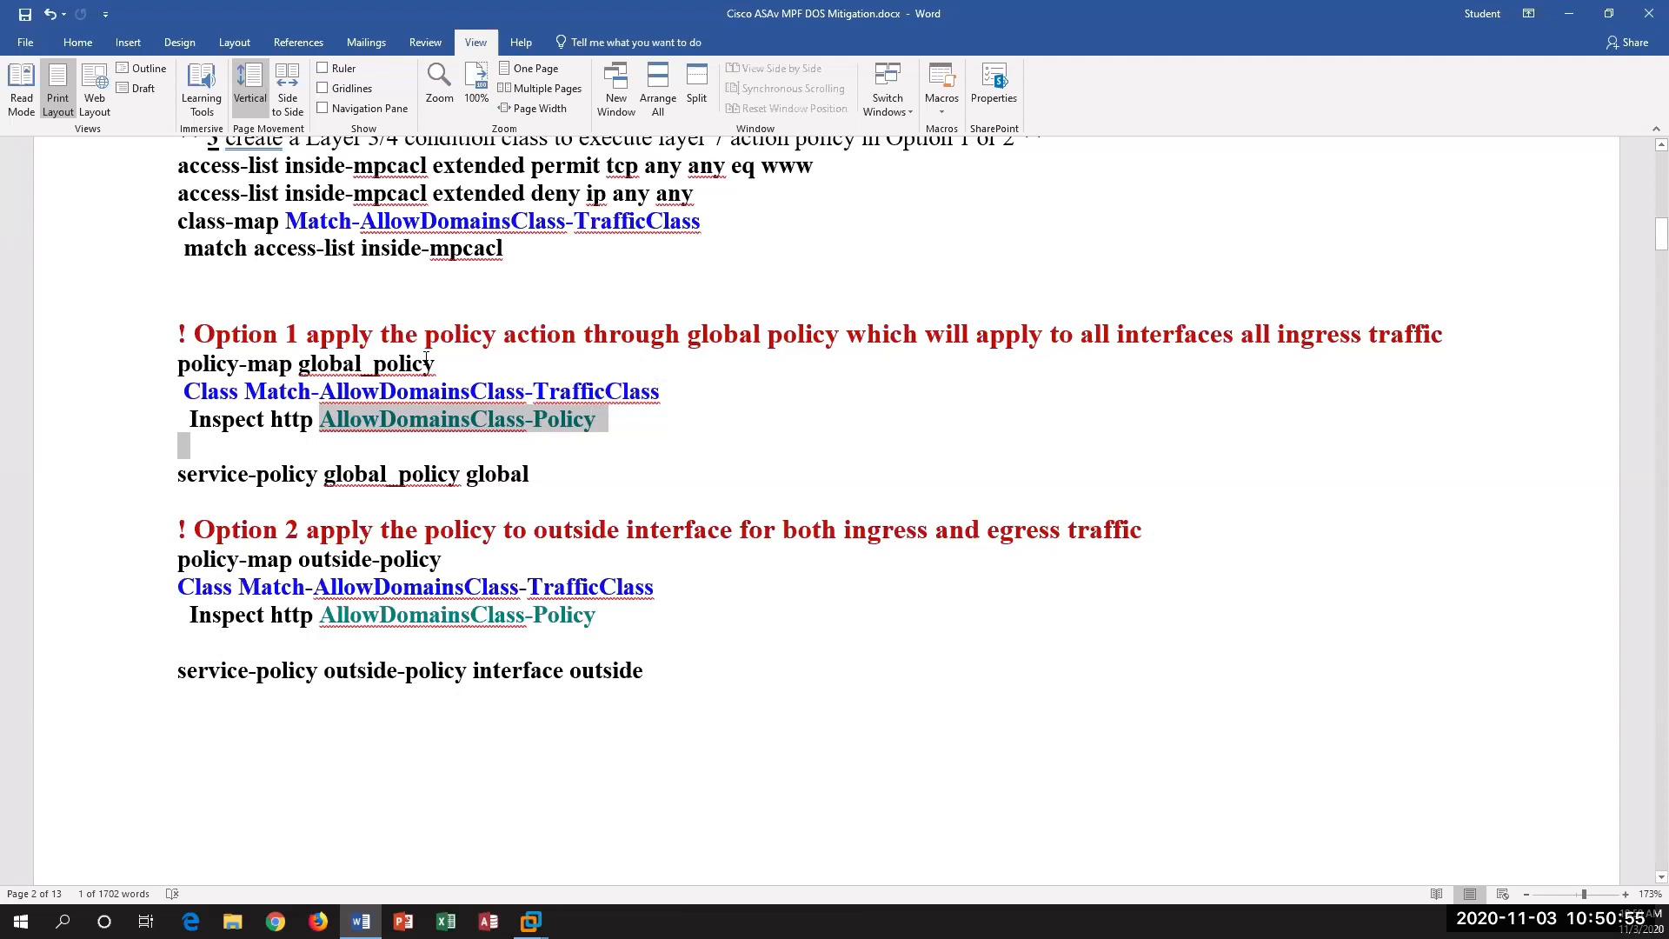
click(464, 370)
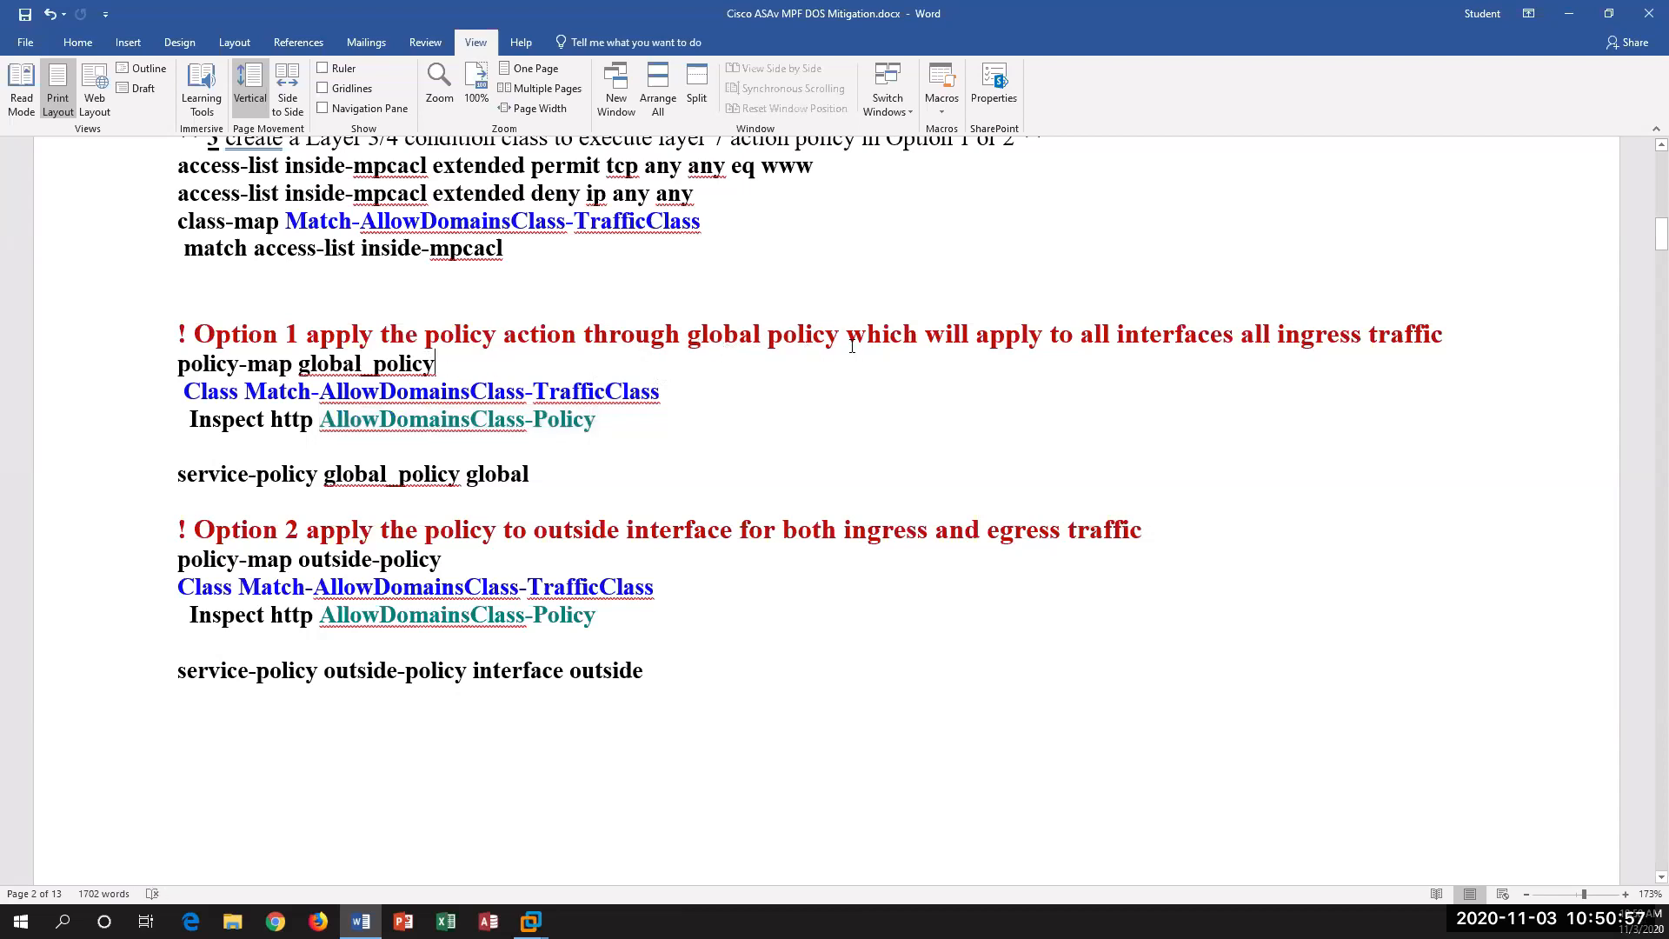
drag(847, 335, 1447, 336)
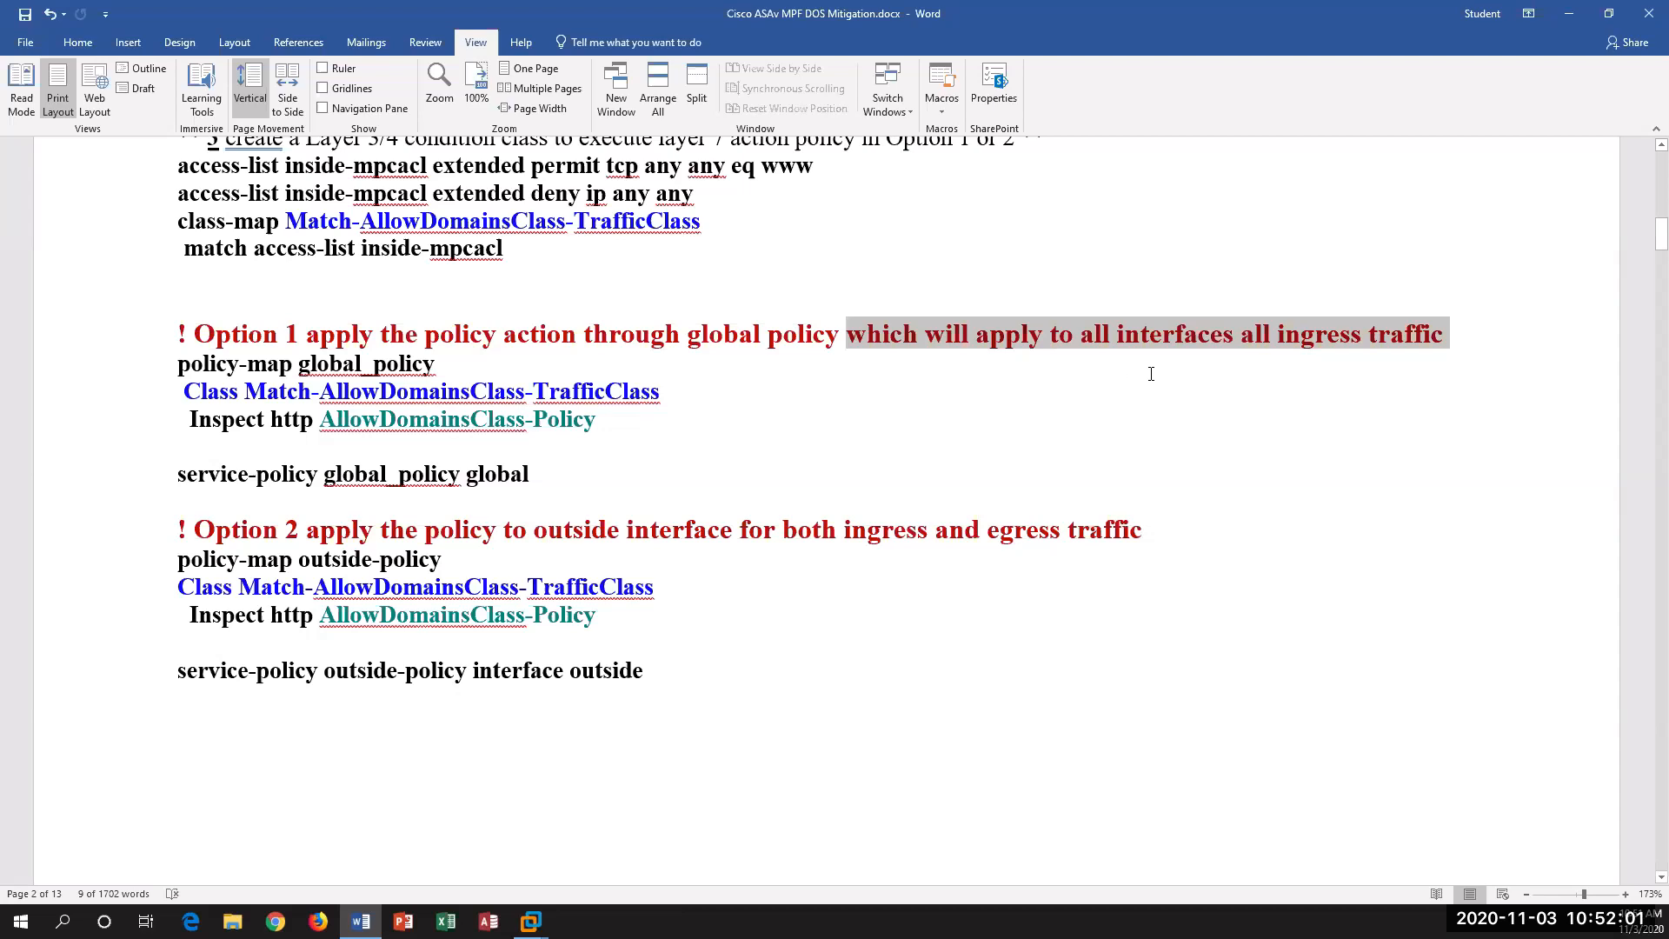
drag(1238, 336, 1366, 335)
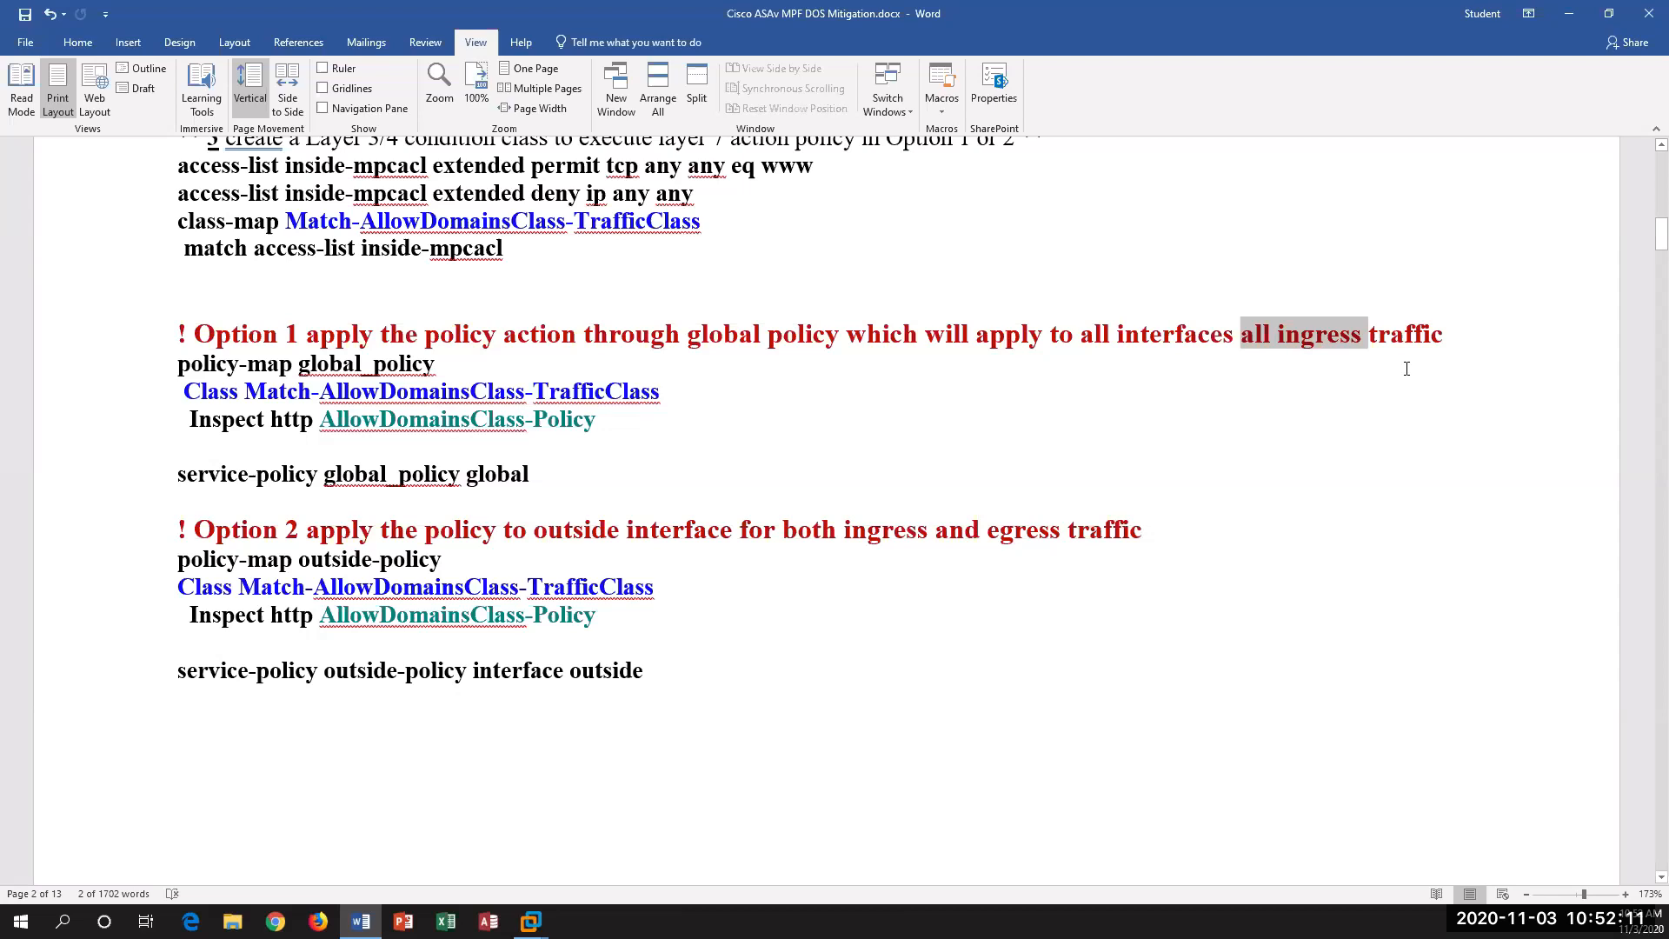
scroll(567, 583, down, 3)
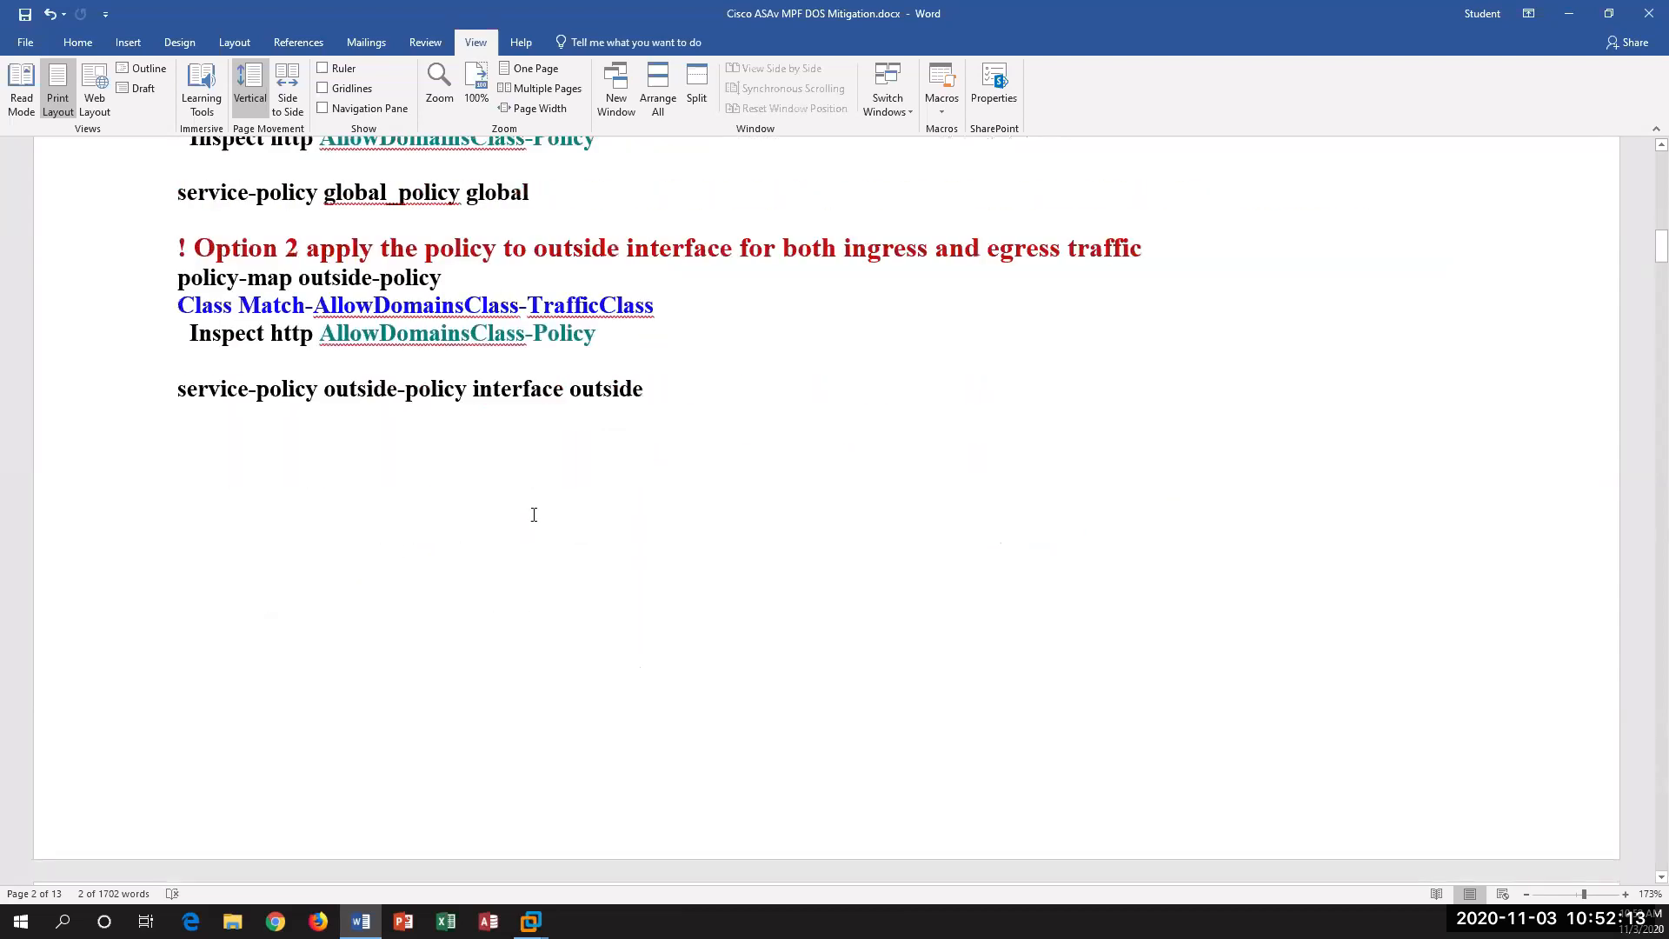
scroll(534, 515, up, 3)
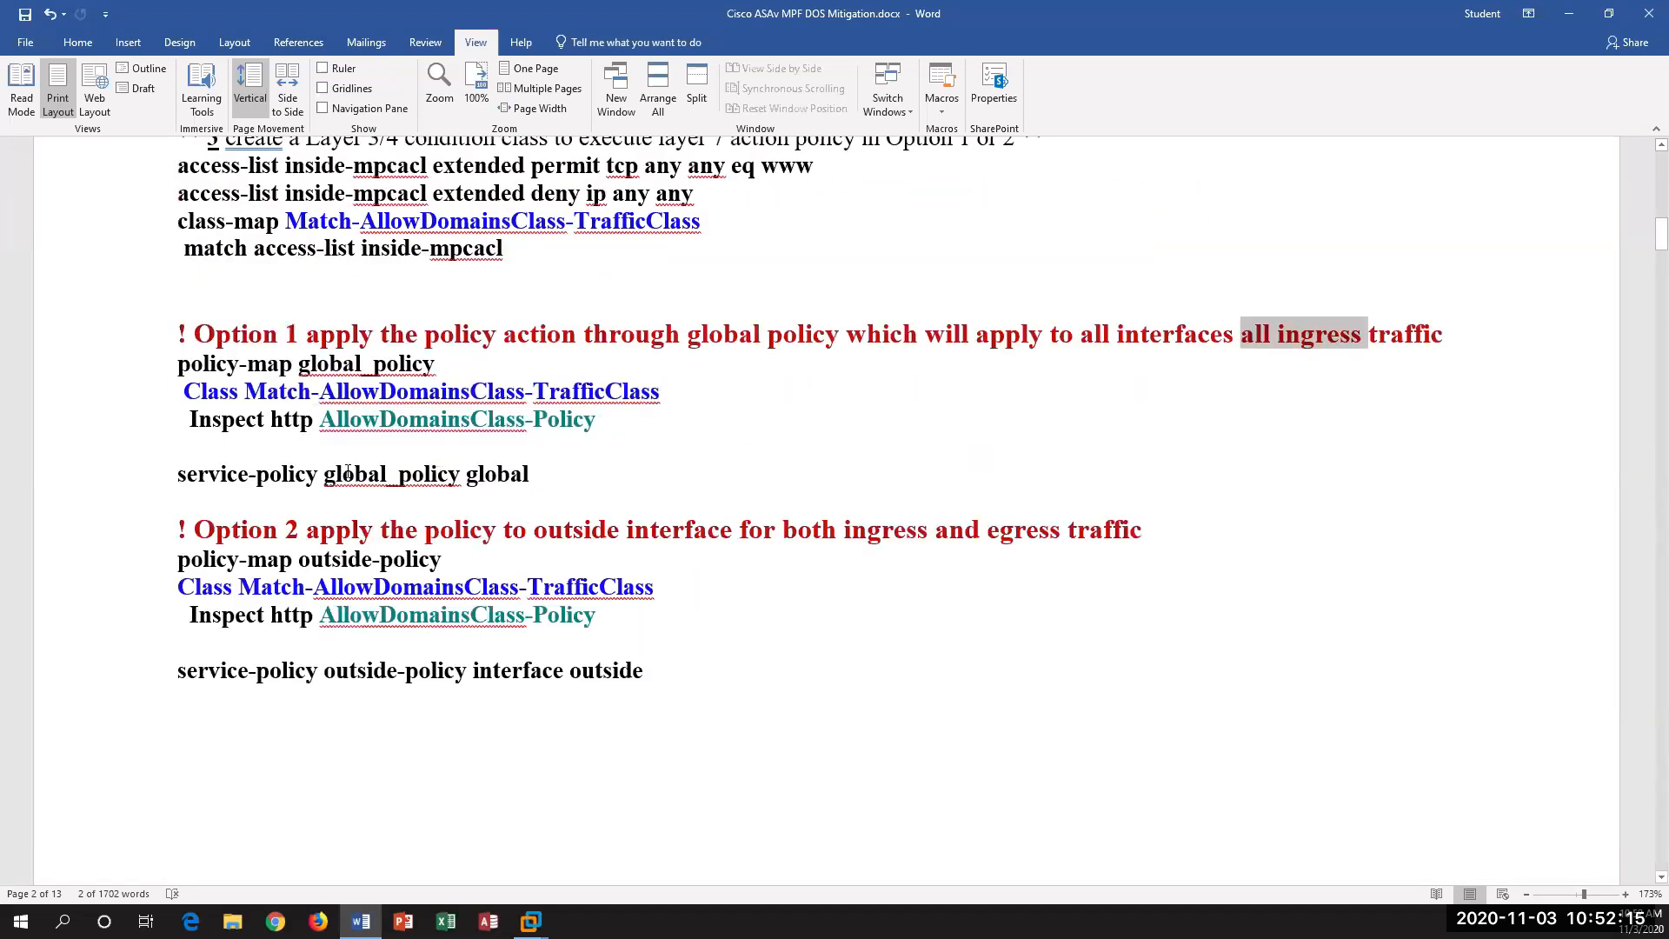
triple_click(347, 472)
click(770, 619)
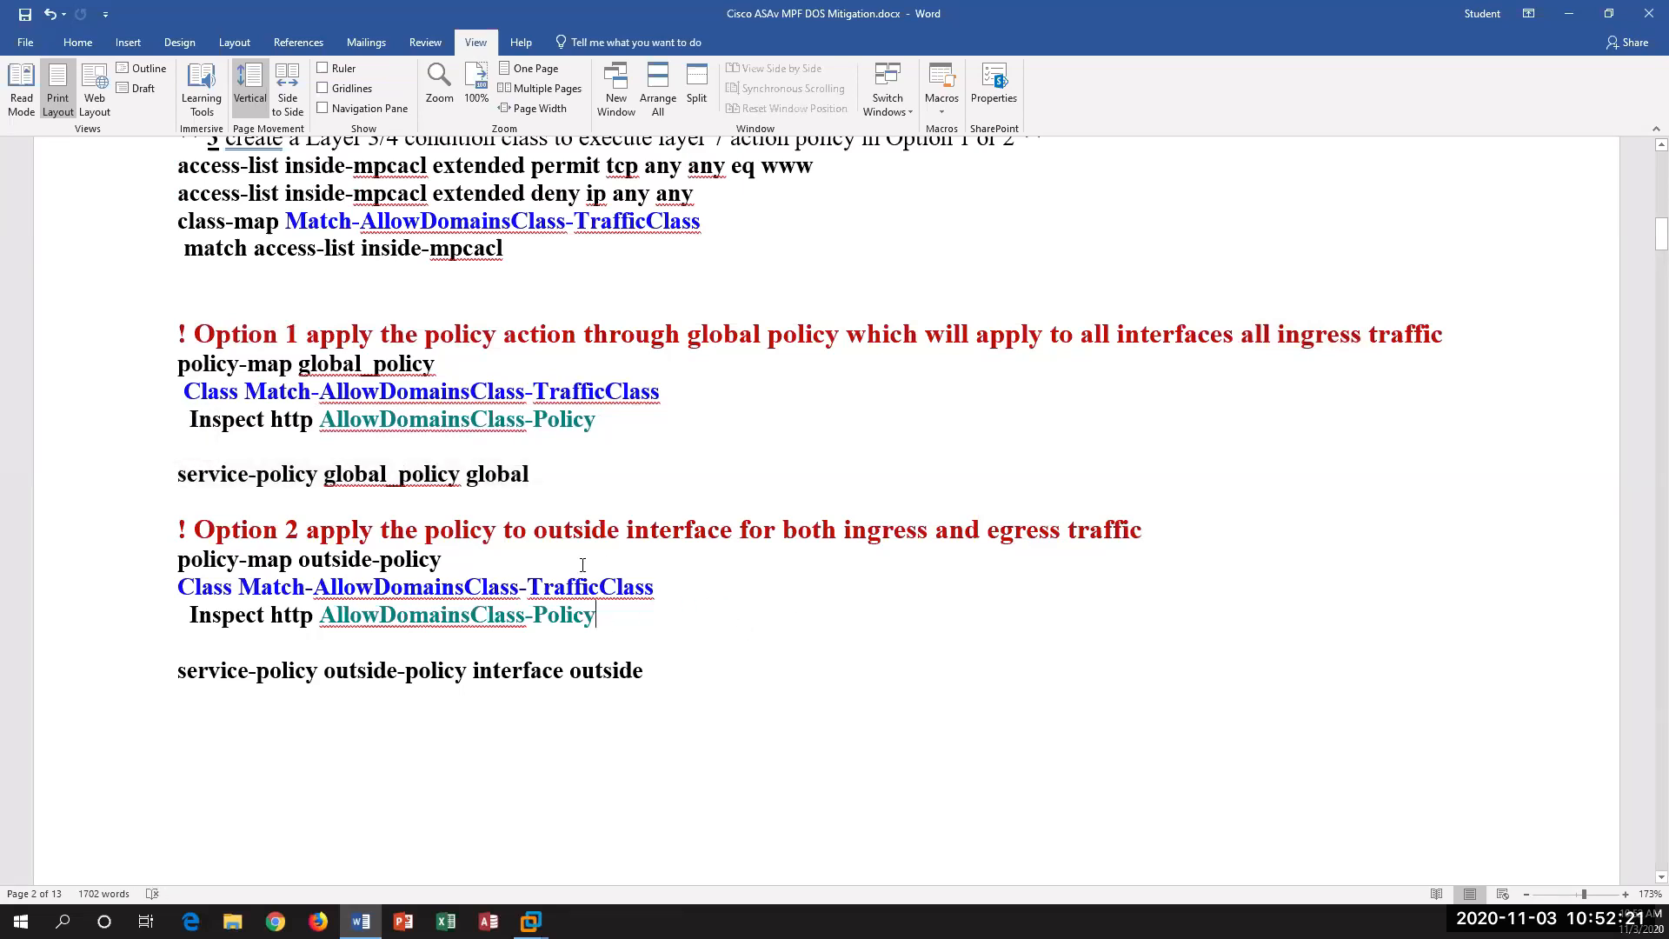
Step: Examine Option 2, highlighting the outside interface scope and service-policy line, and compare its outside-policy map with the global_policy map
drag(609, 531, 704, 542)
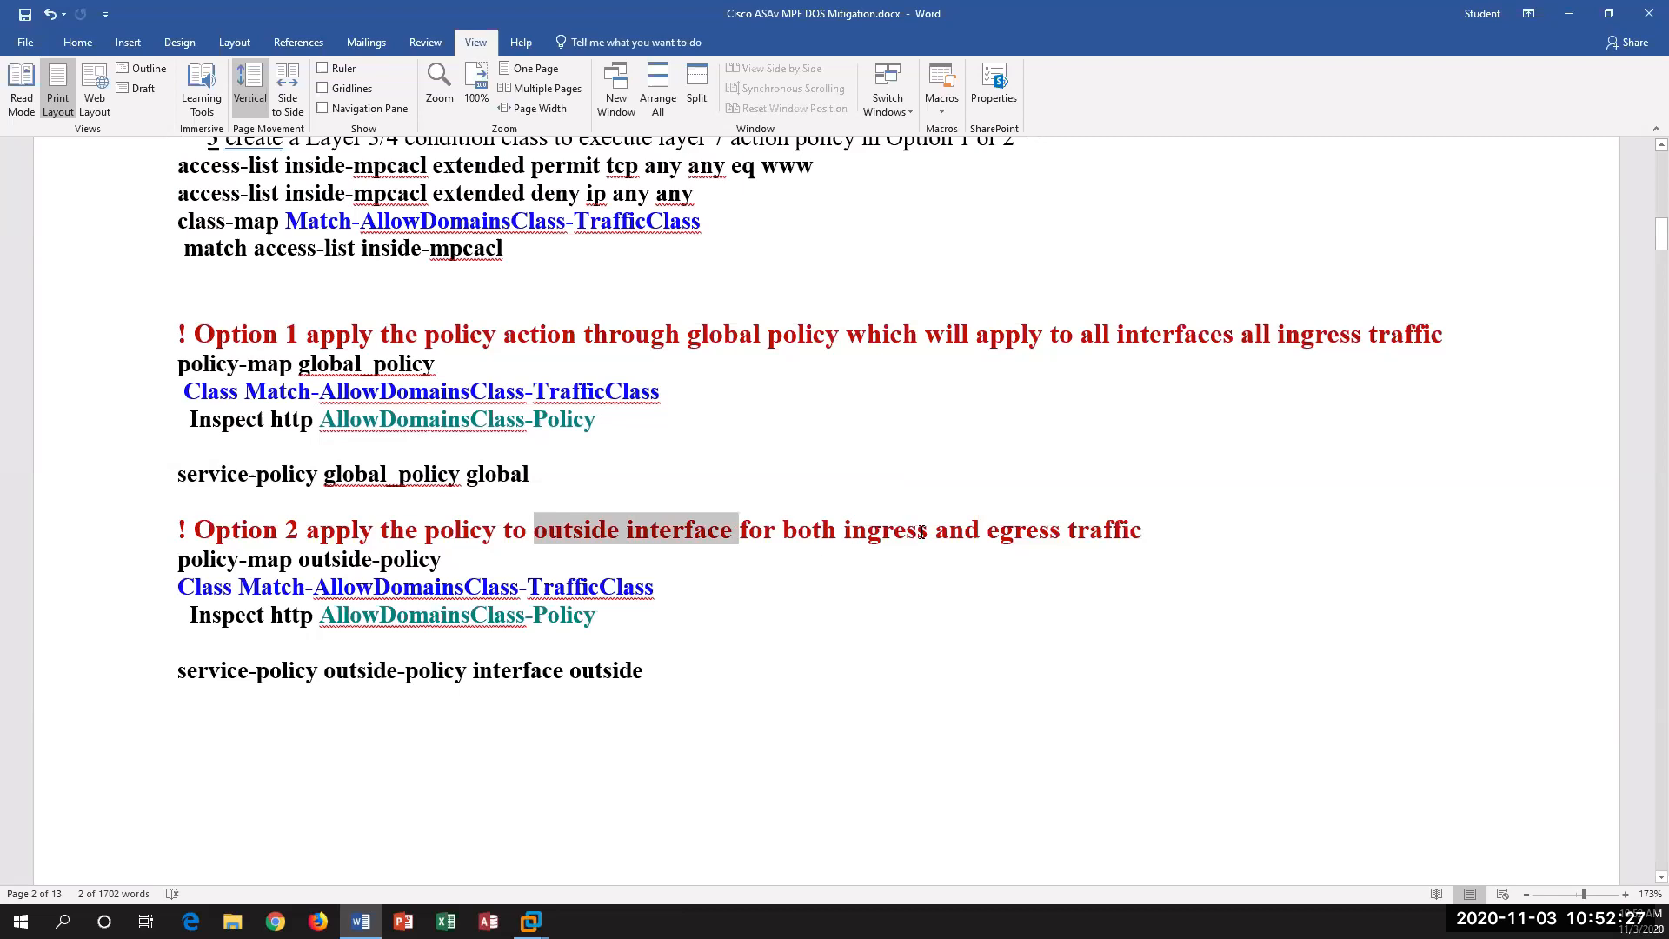
click(669, 679)
click(9, 673)
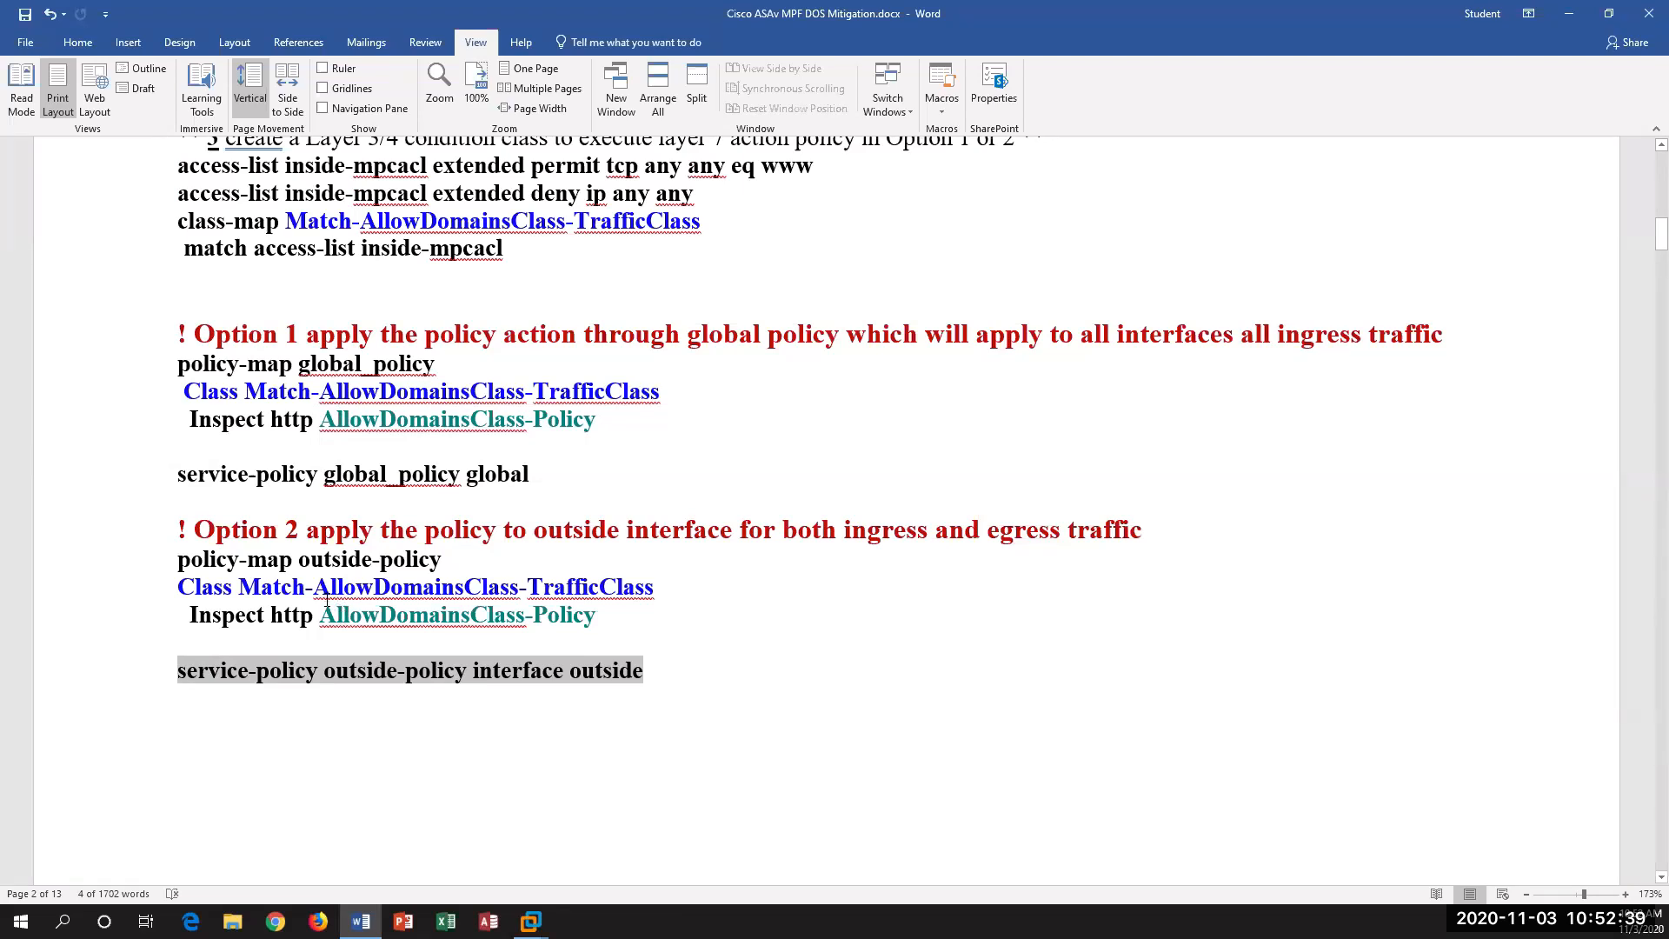
drag(440, 366, 253, 366)
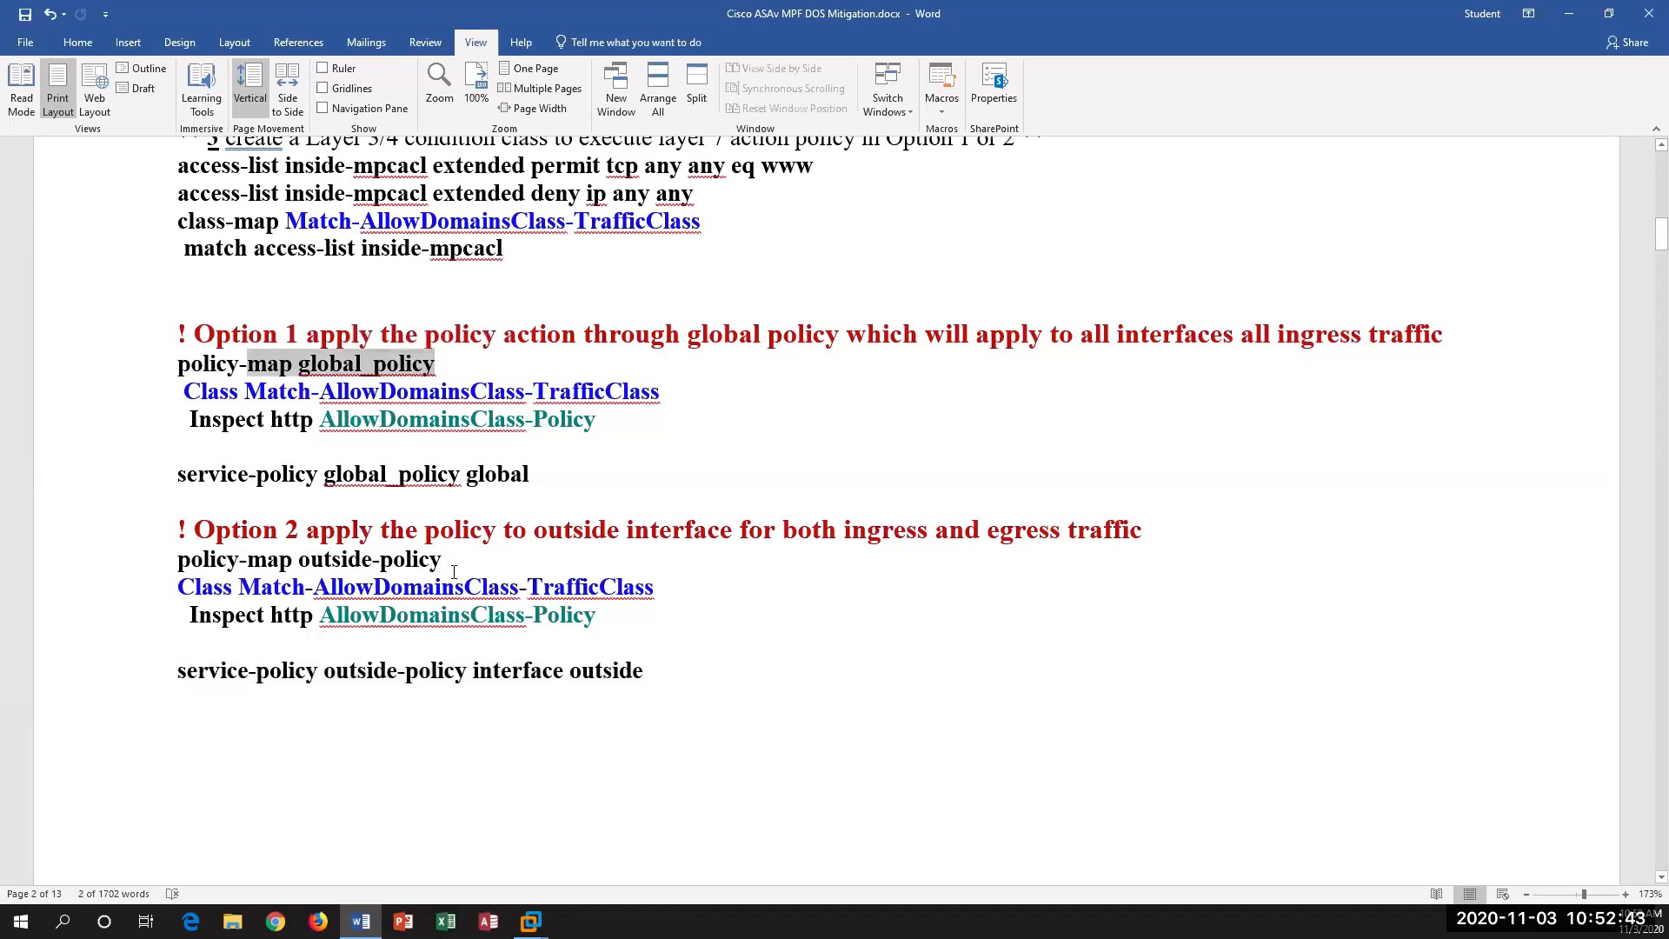
drag(454, 571, 179, 569)
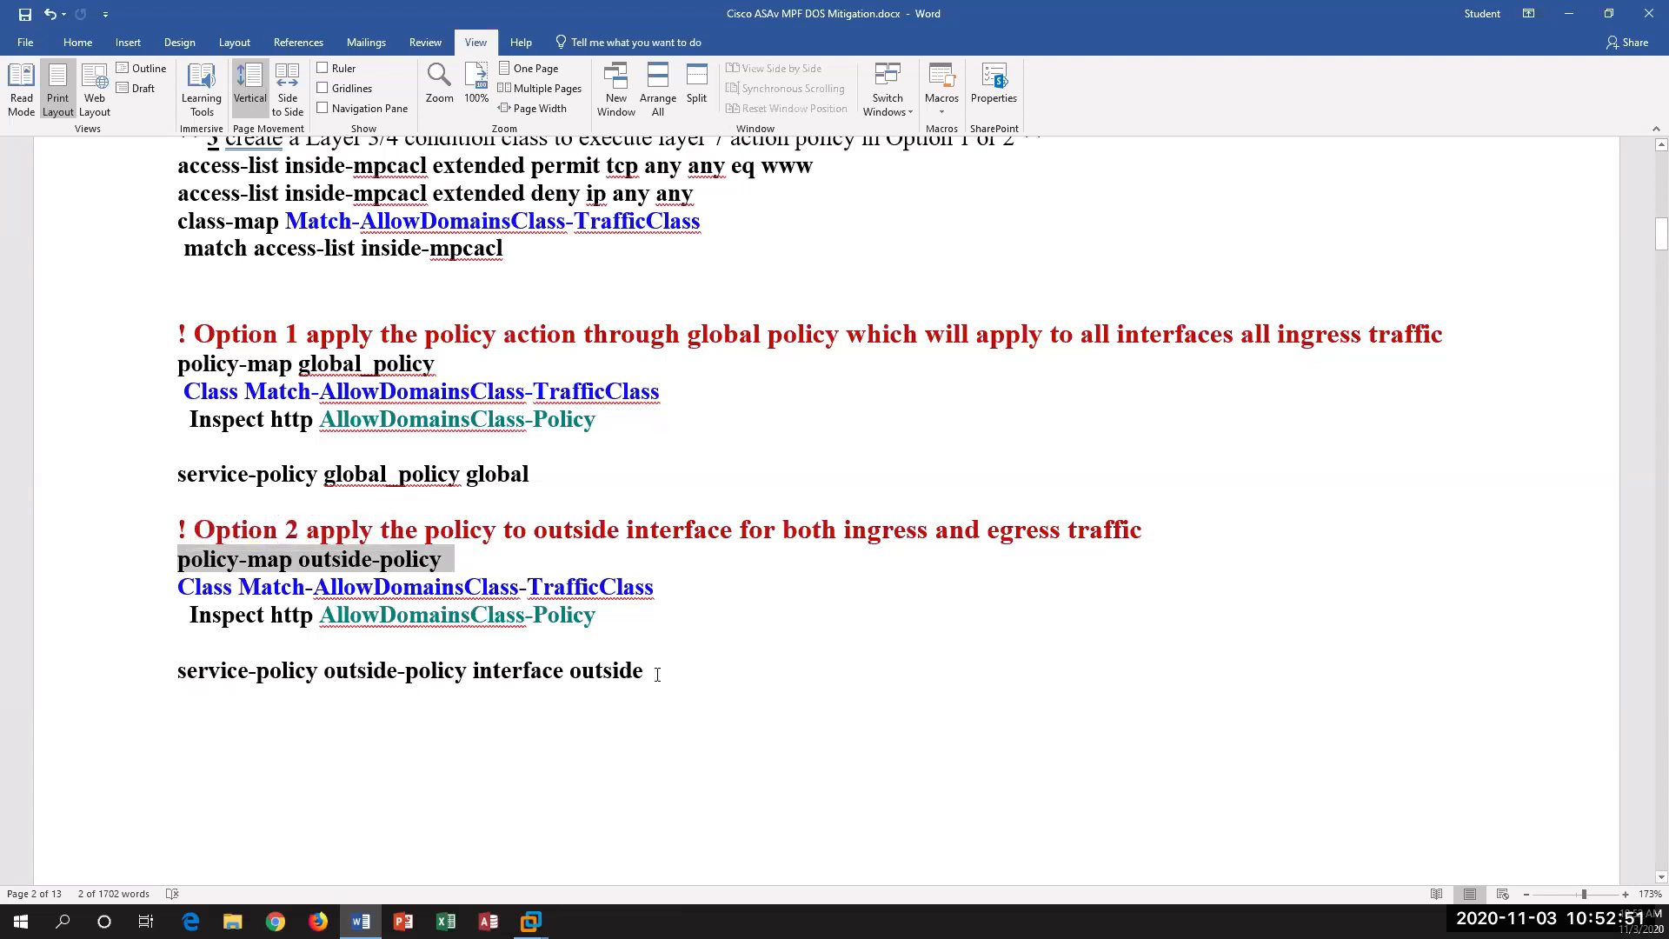
Step: Examine the HTTP inspection policy map example with its regex and class-map commands, highlighting the http_url_class name in the inspect class-map
scroll(657, 674, down, 8)
scroll(657, 674, down, 5)
scroll(657, 674, up, 5)
scroll(601, 574, down, 2)
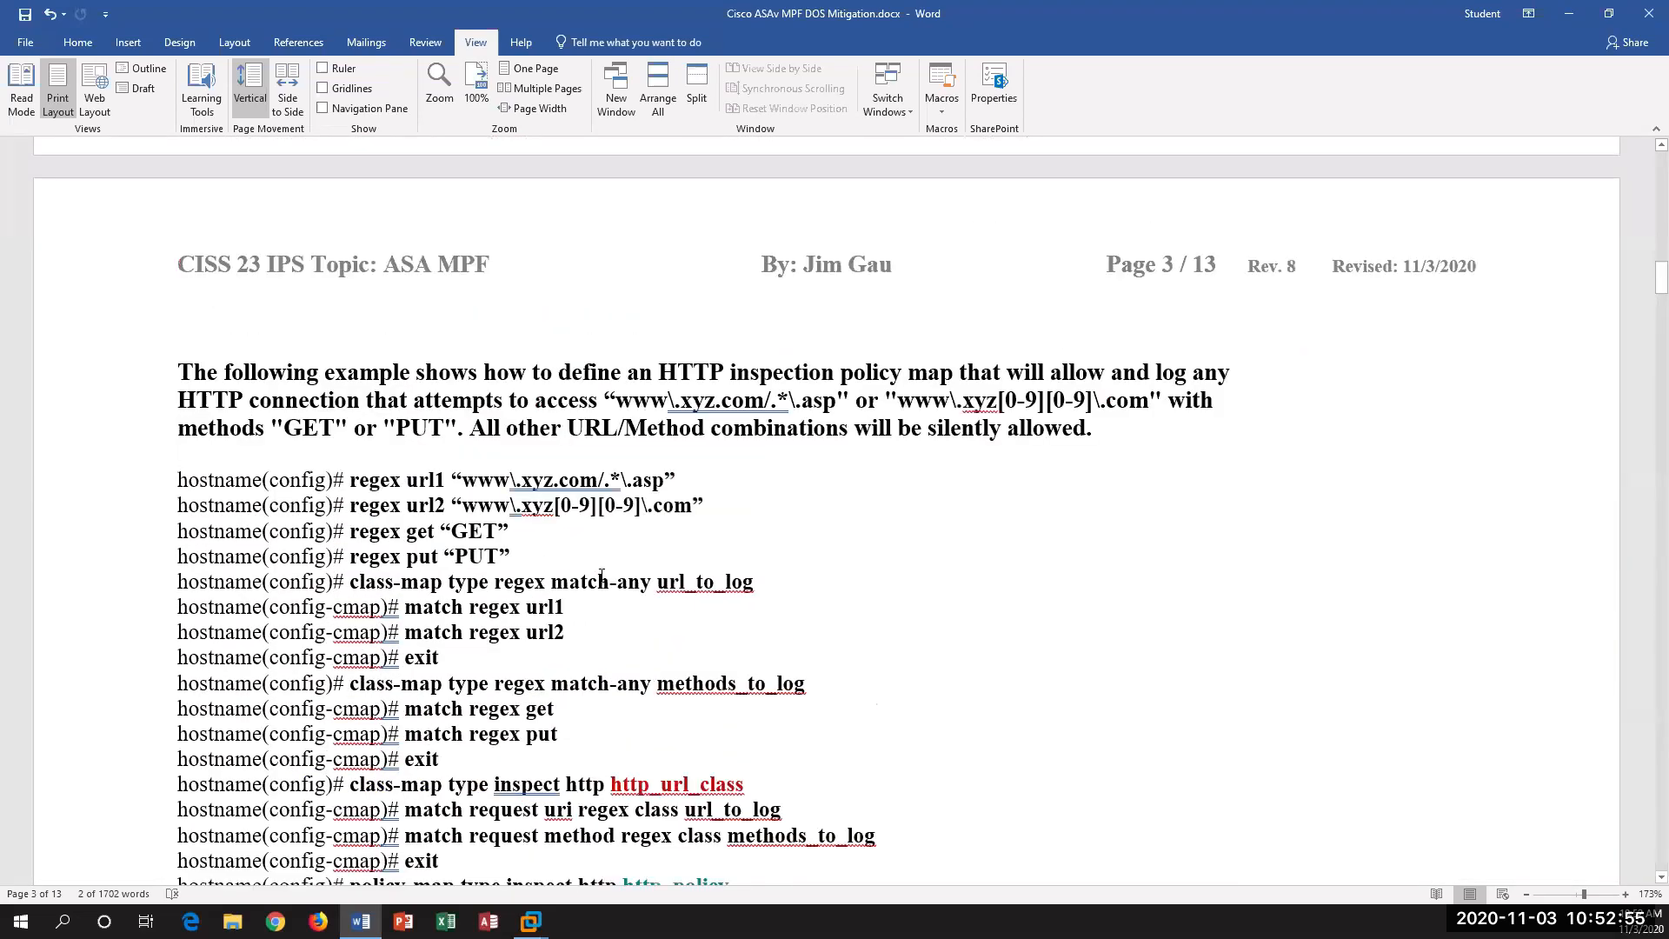
scroll(601, 573, down, 2)
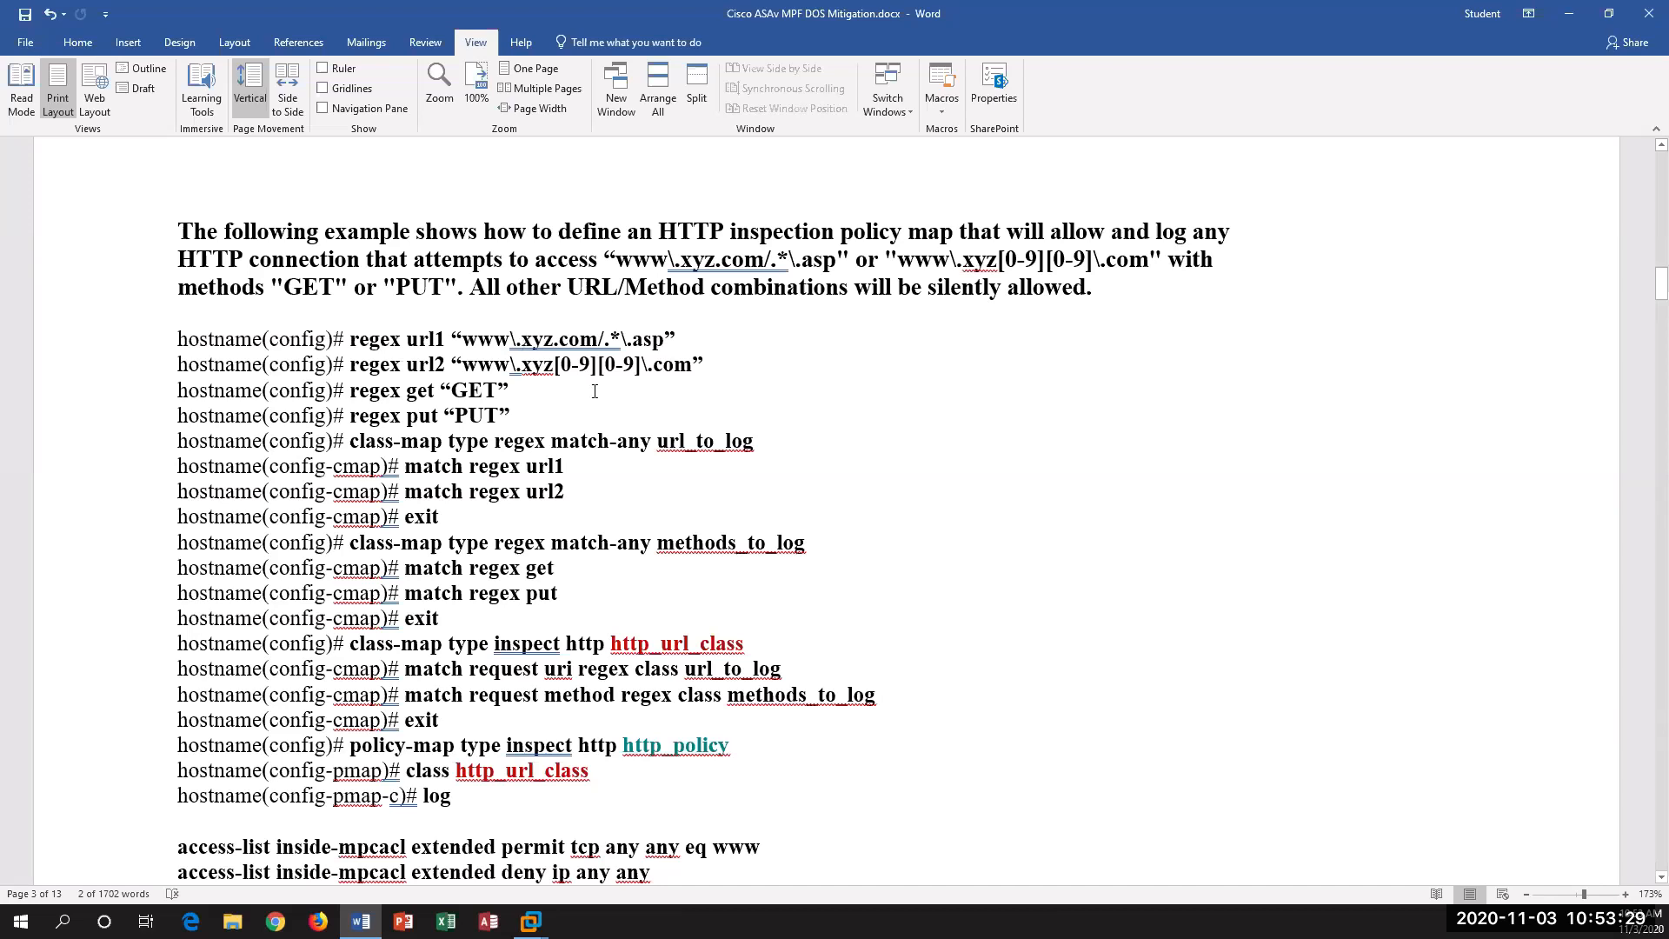
scroll(539, 374, down, 2)
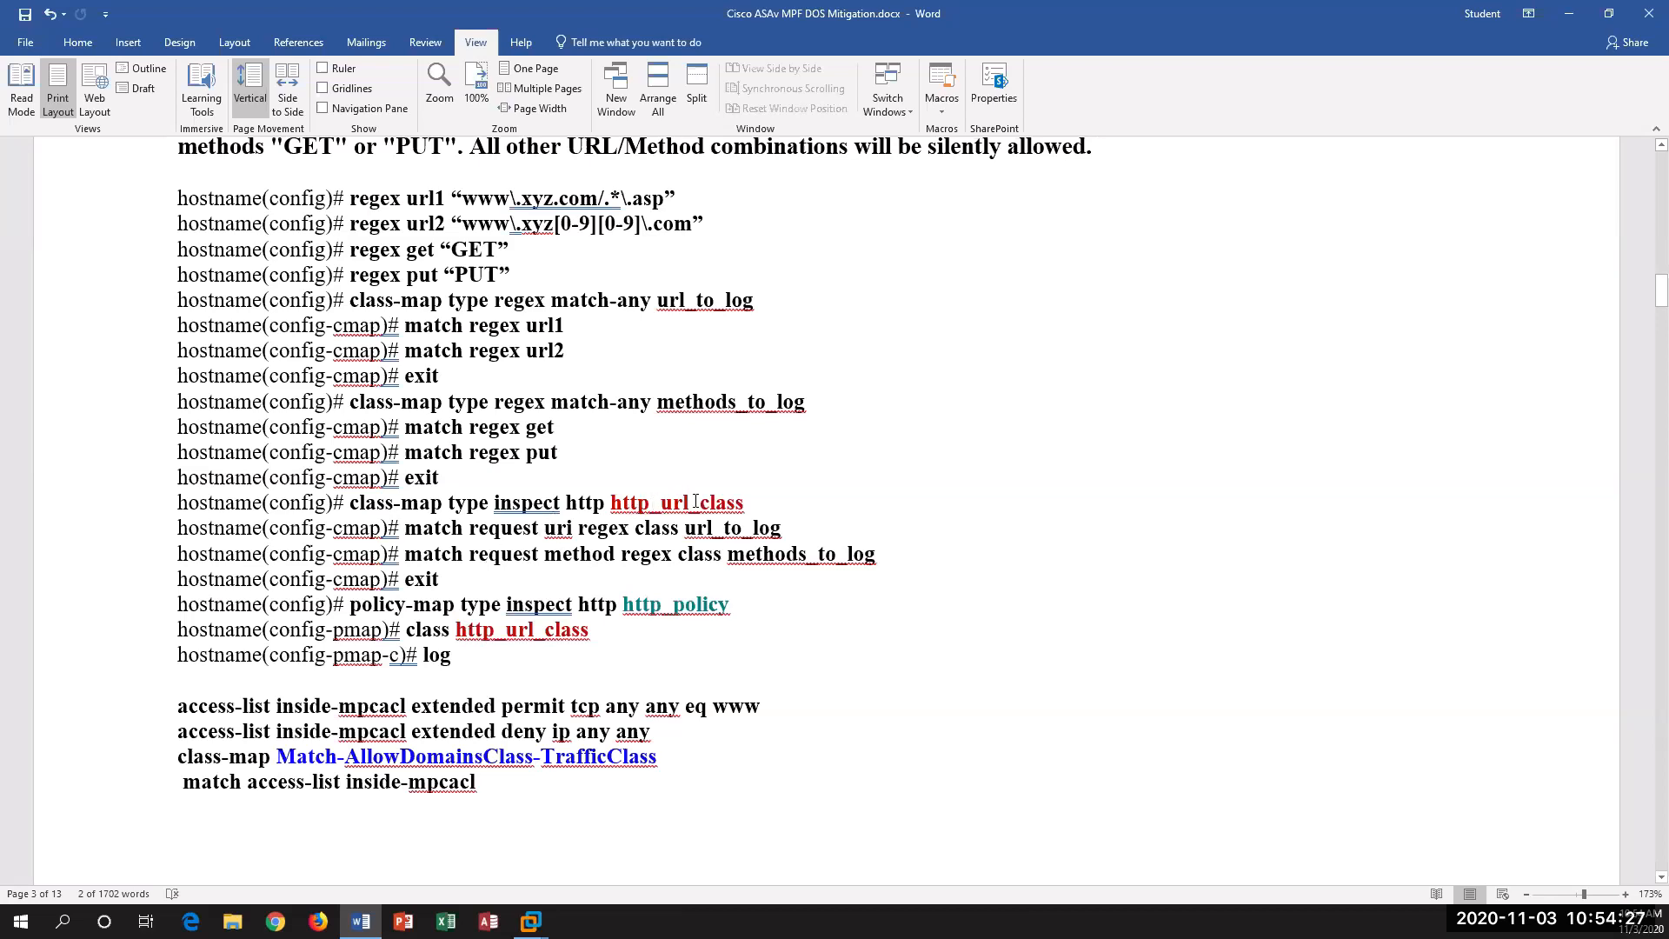
drag(649, 503, 744, 503)
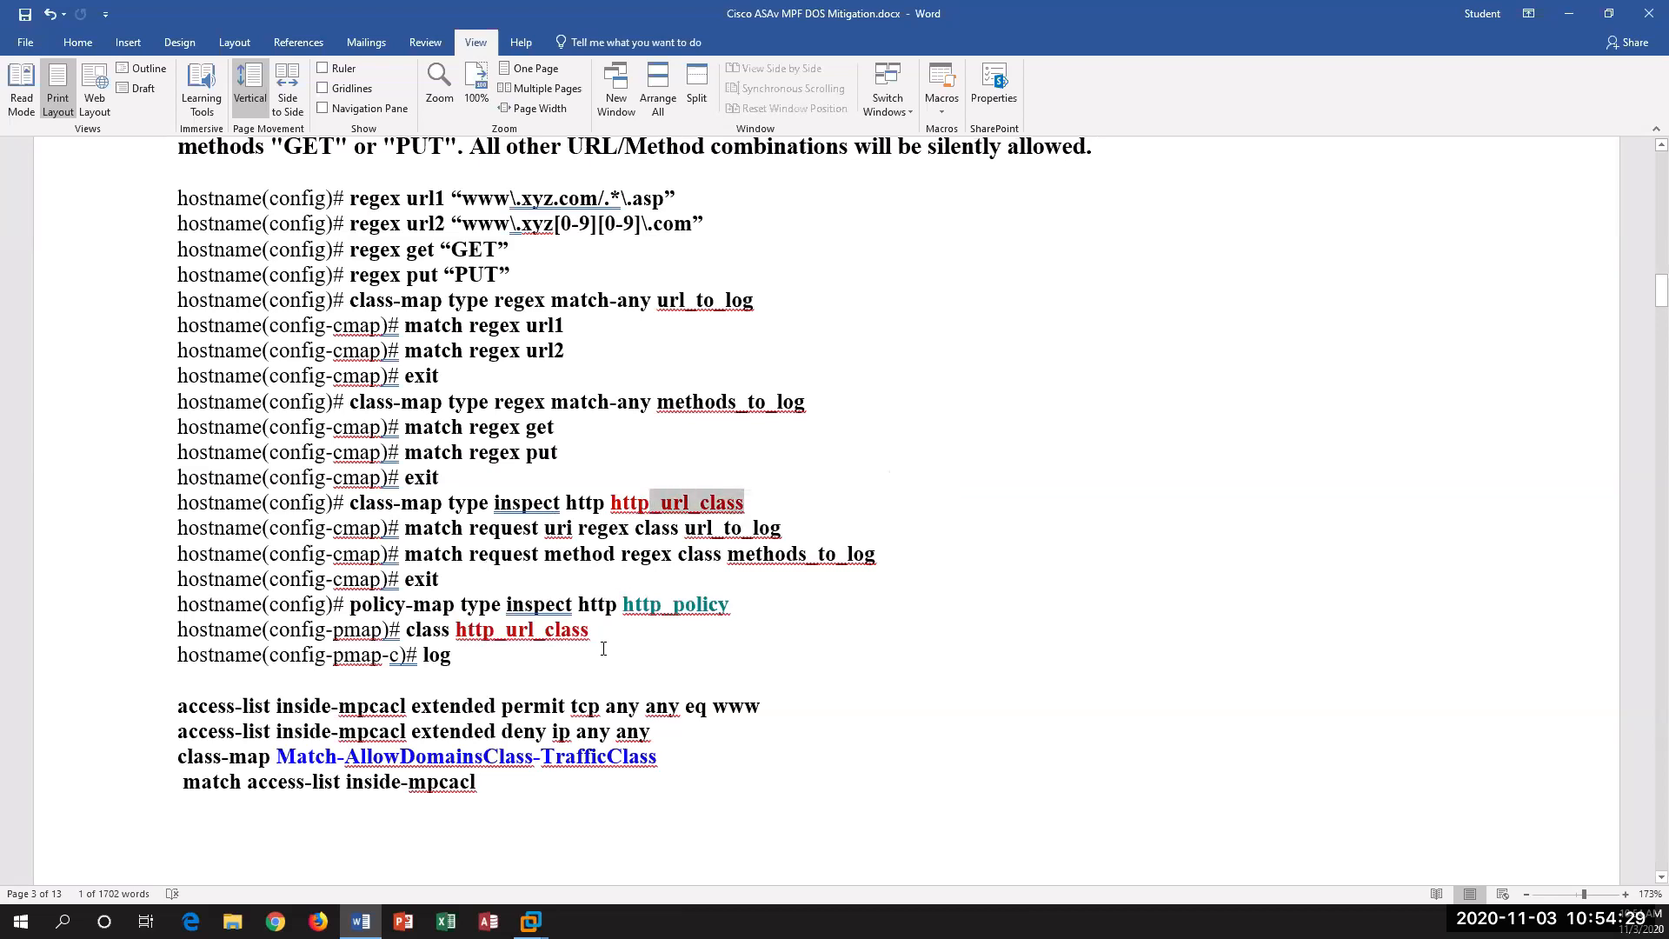
Step: Examine the access-list and class-map lines below the HTTP example, highlighting the permit and deny rules, the traffic class name and its match line
scroll(570, 693, down, 2)
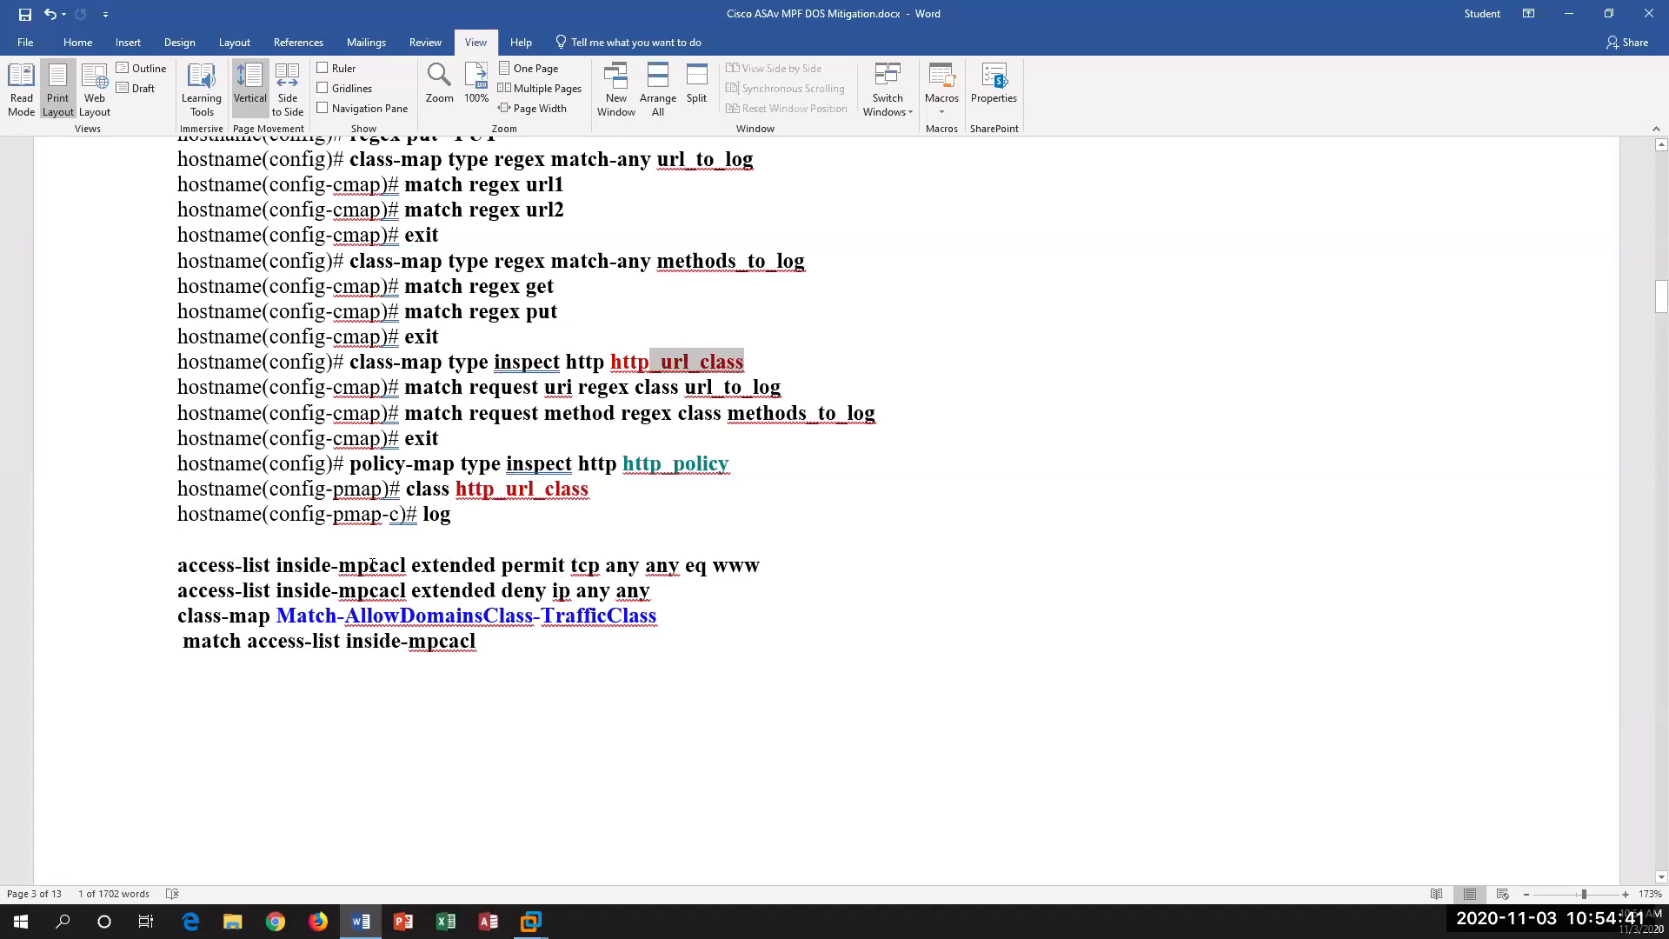
drag(570, 574, 757, 579)
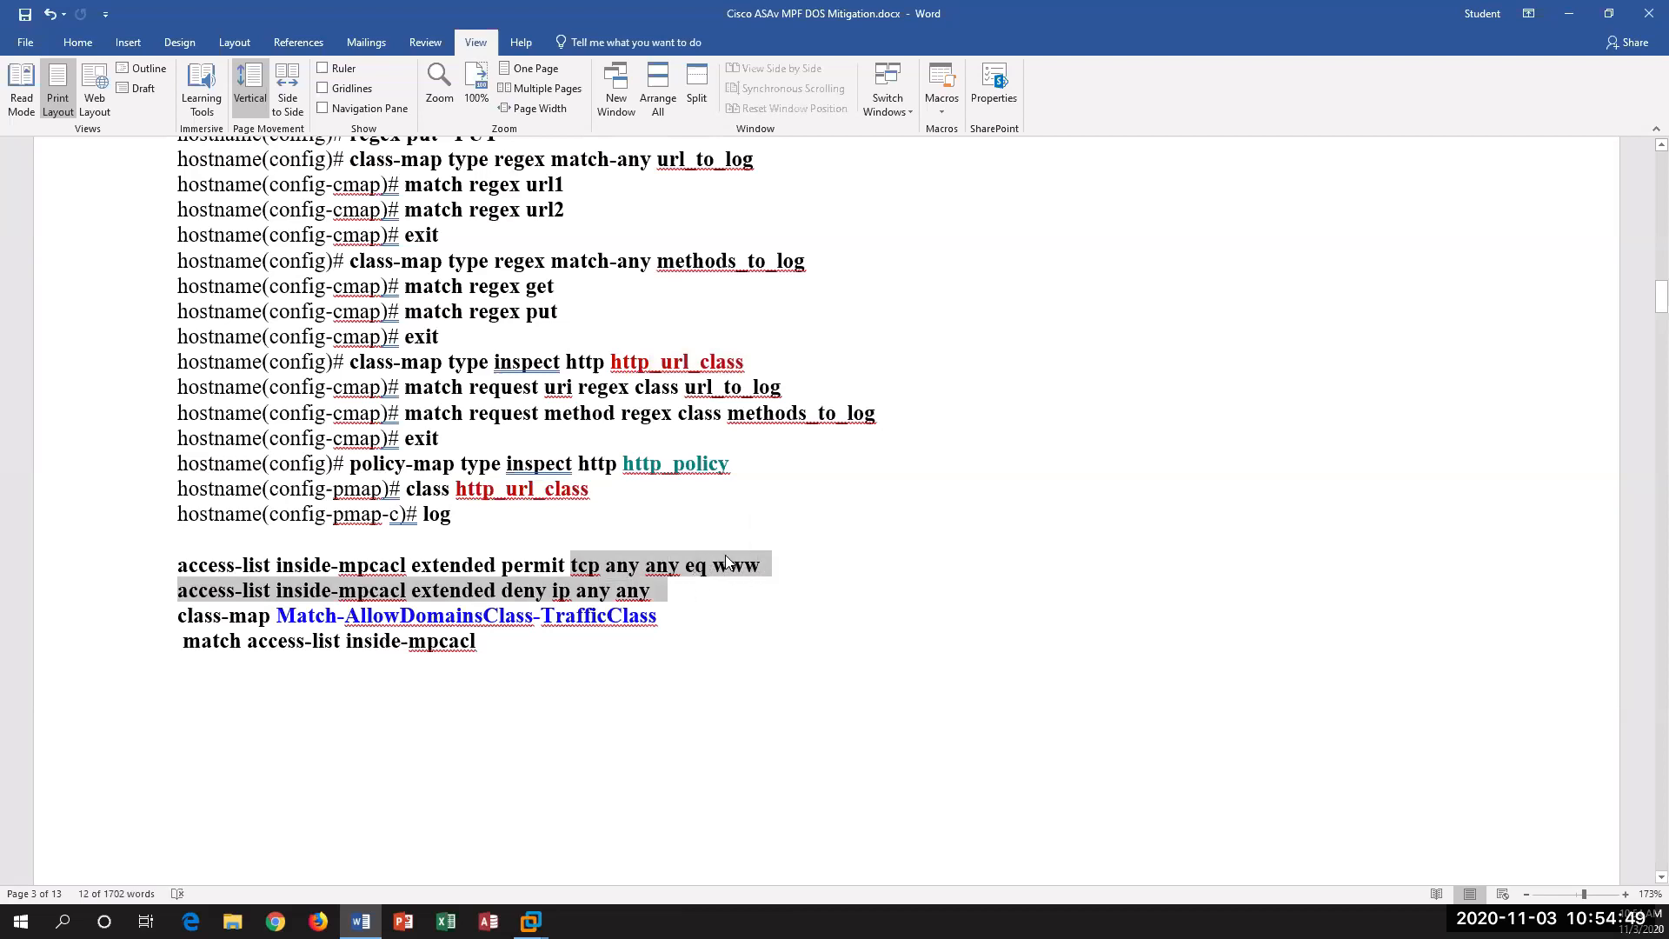
click(640, 599)
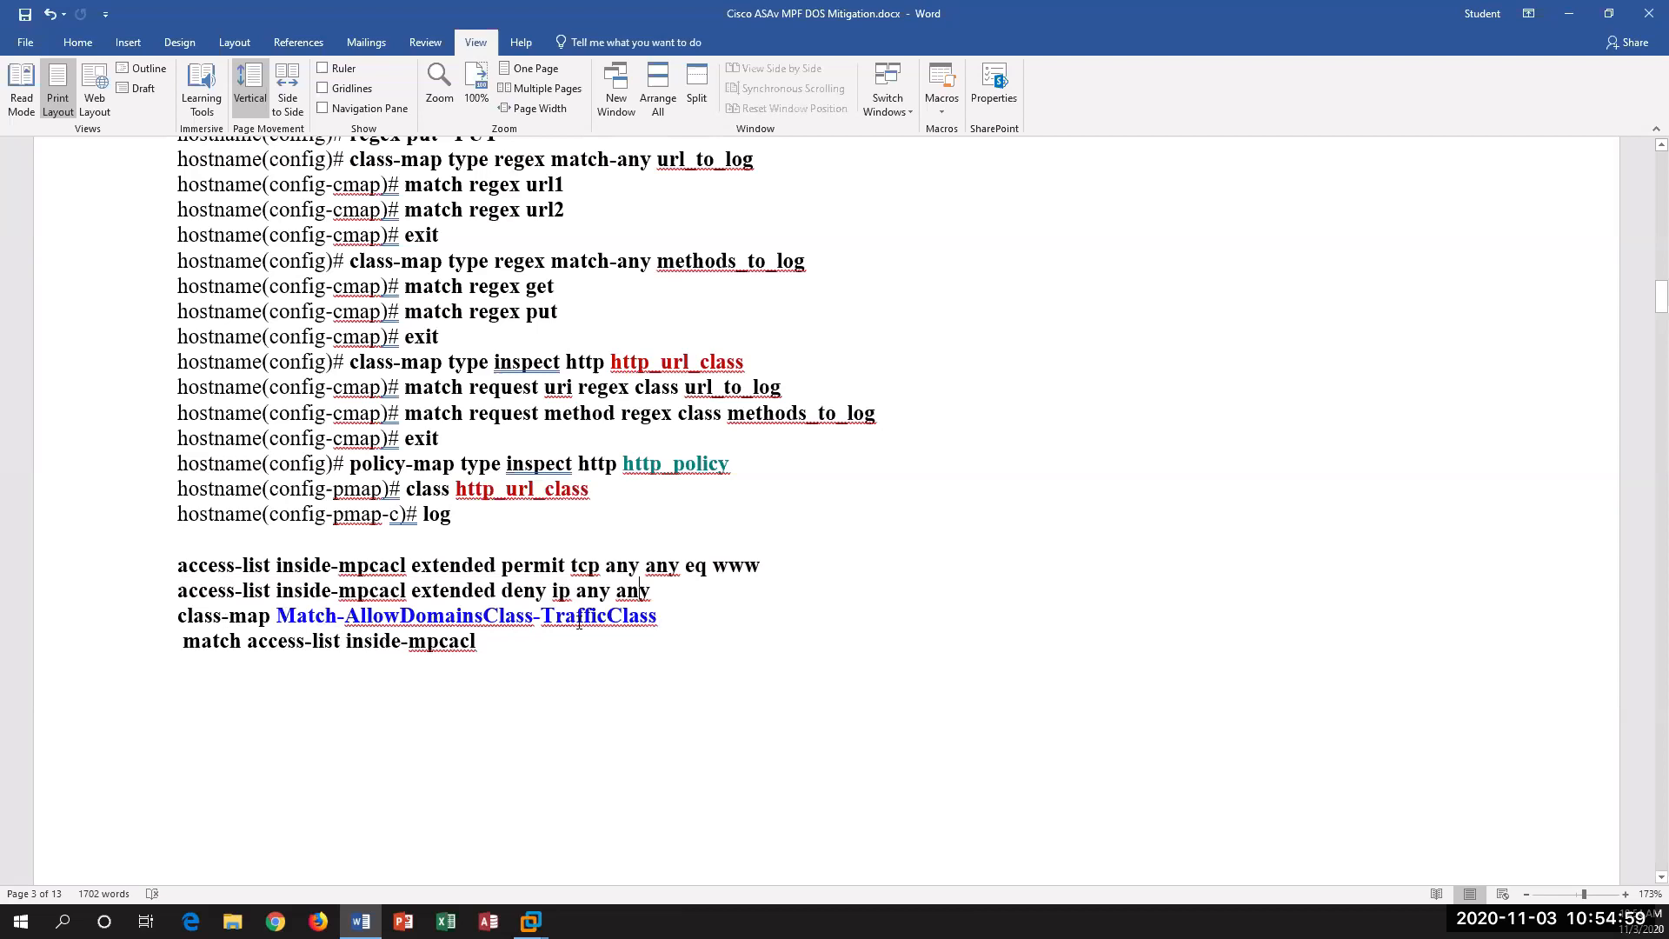
drag(579, 622, 346, 623)
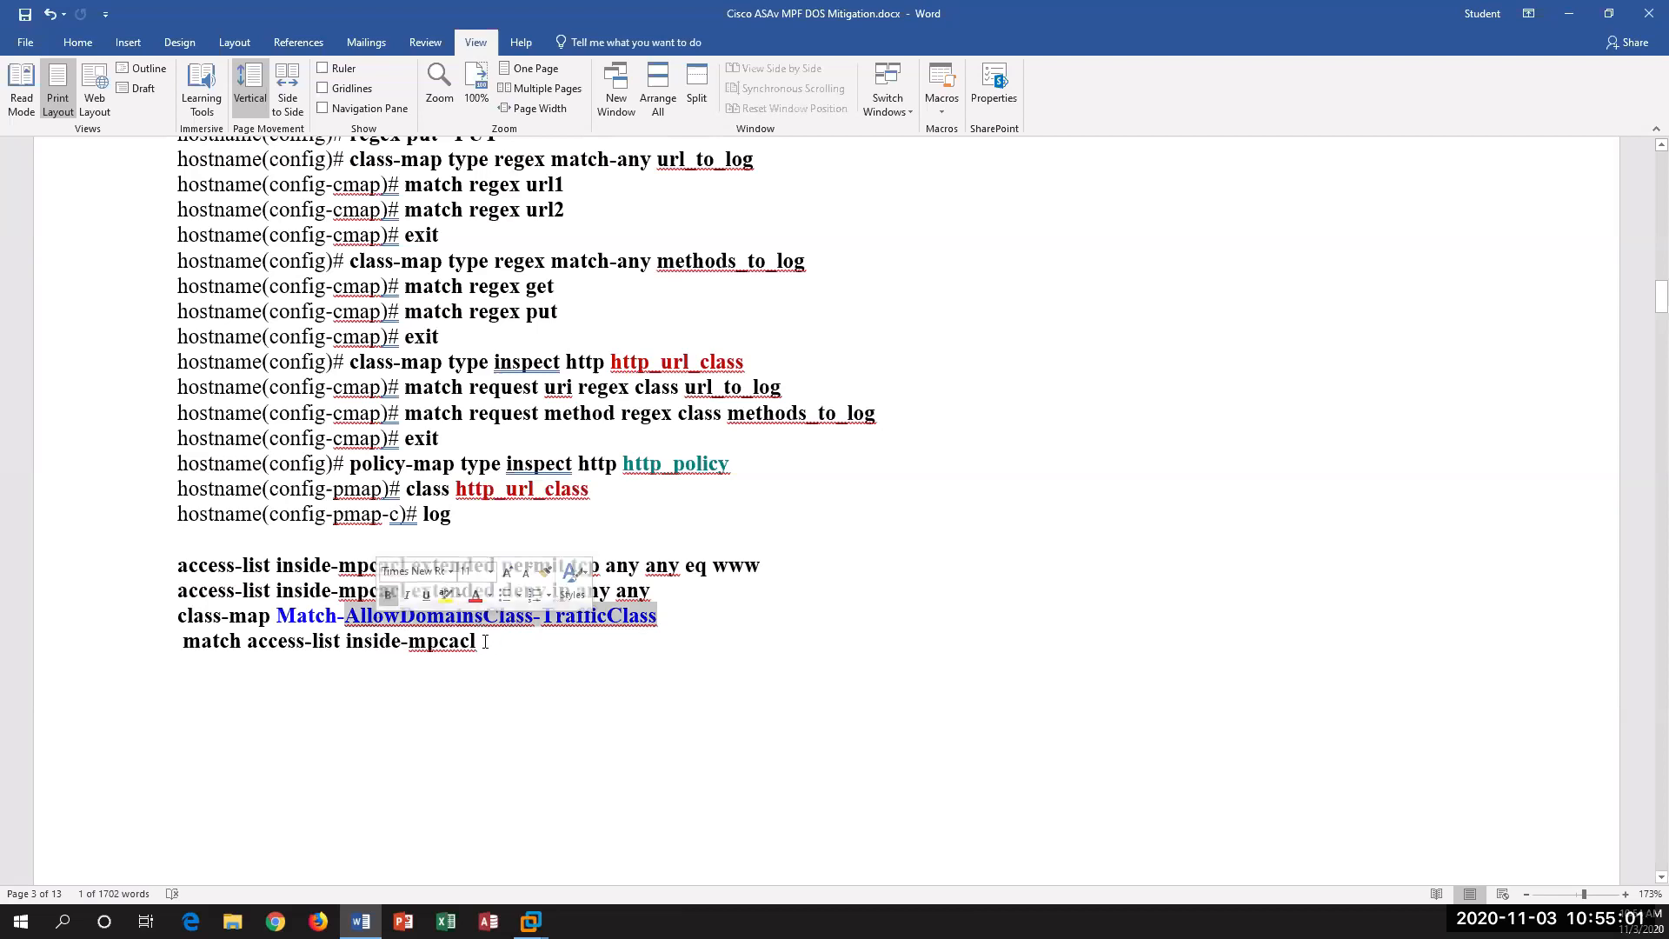
drag(485, 643, 184, 665)
click(390, 695)
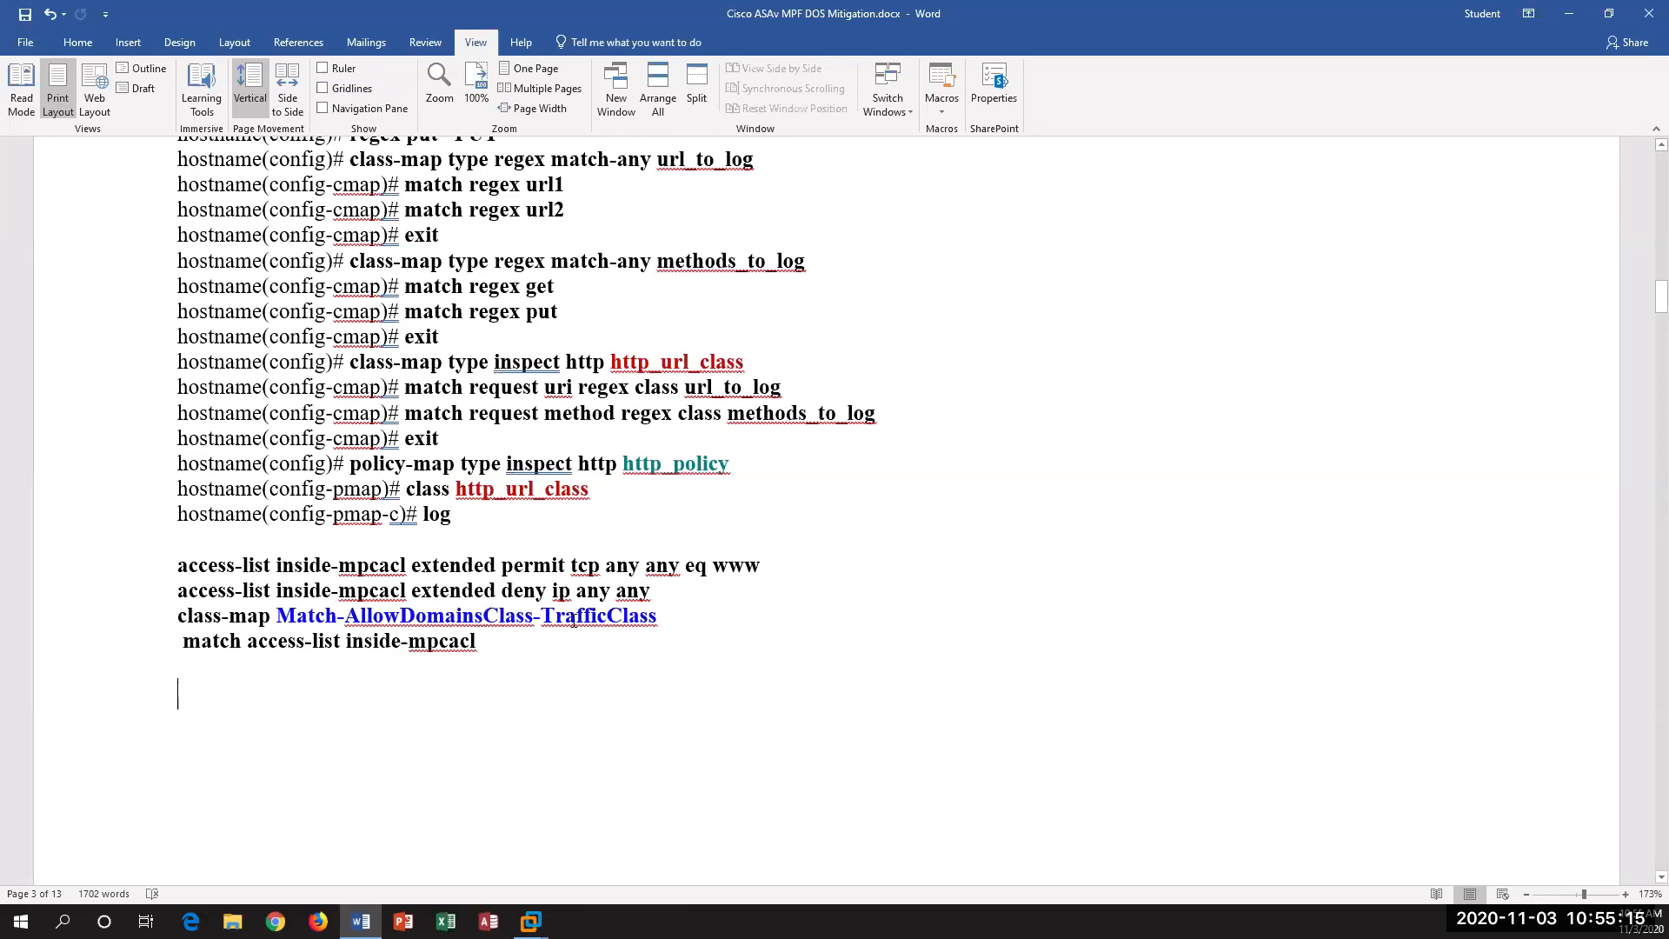
Step: Examine the two options for applying http_policy, highlighting the inside-policy map and Option 1's traffic class and inspect lines
scroll(539, 663, down, 1)
scroll(539, 663, down, 10)
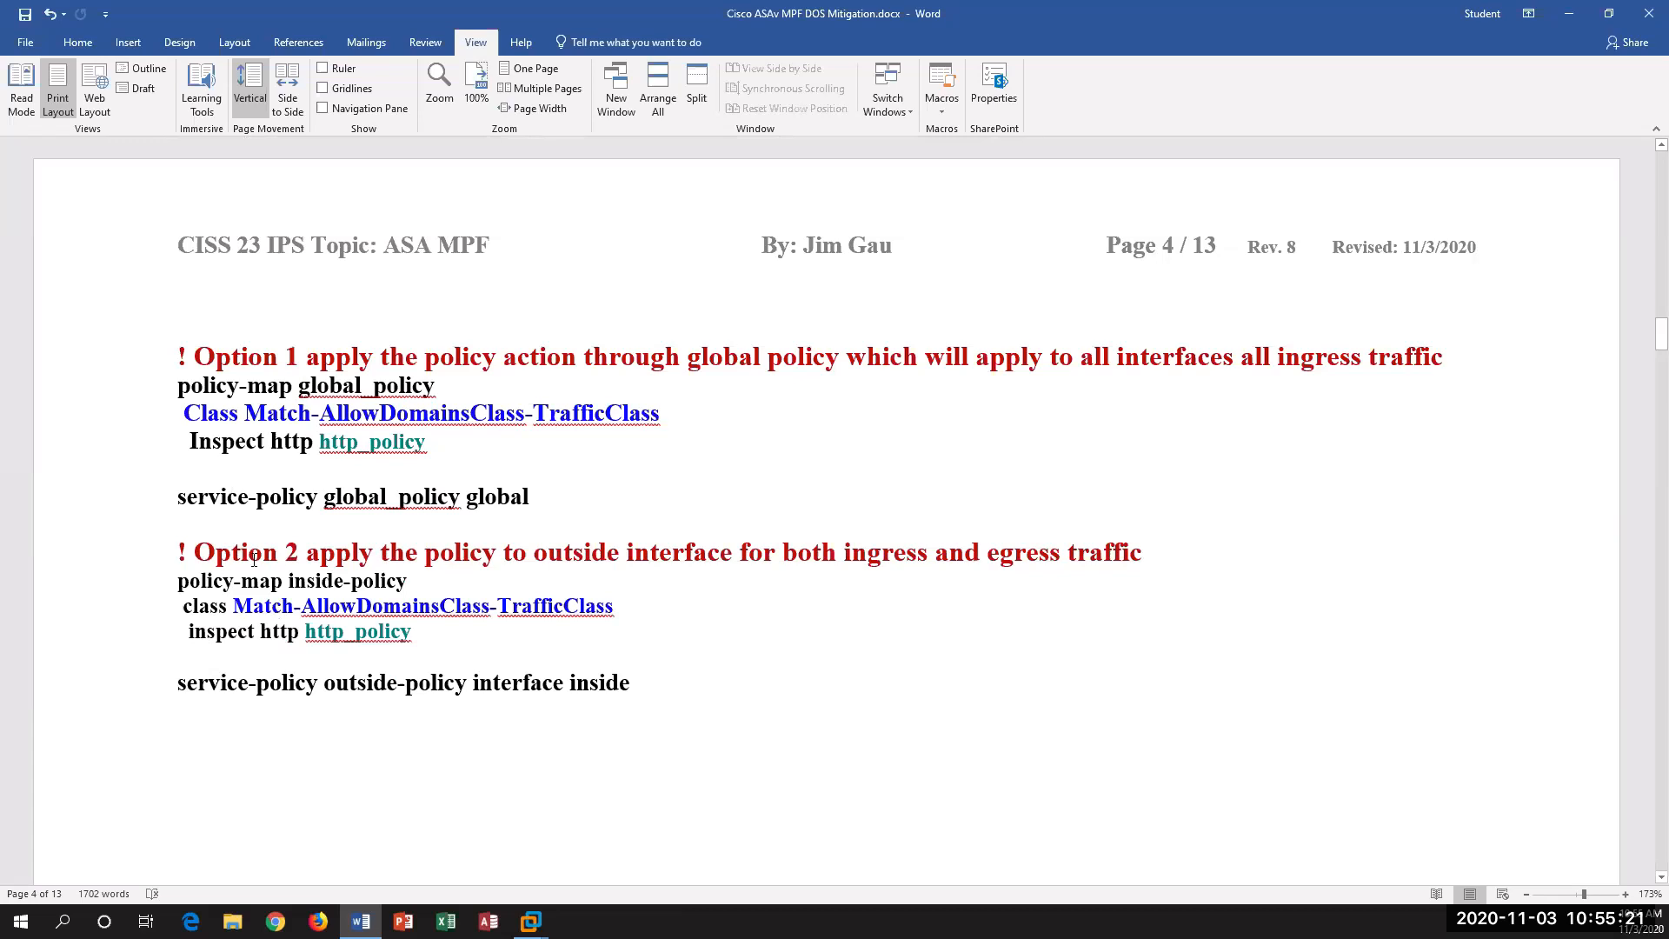
drag(445, 399, 389, 414)
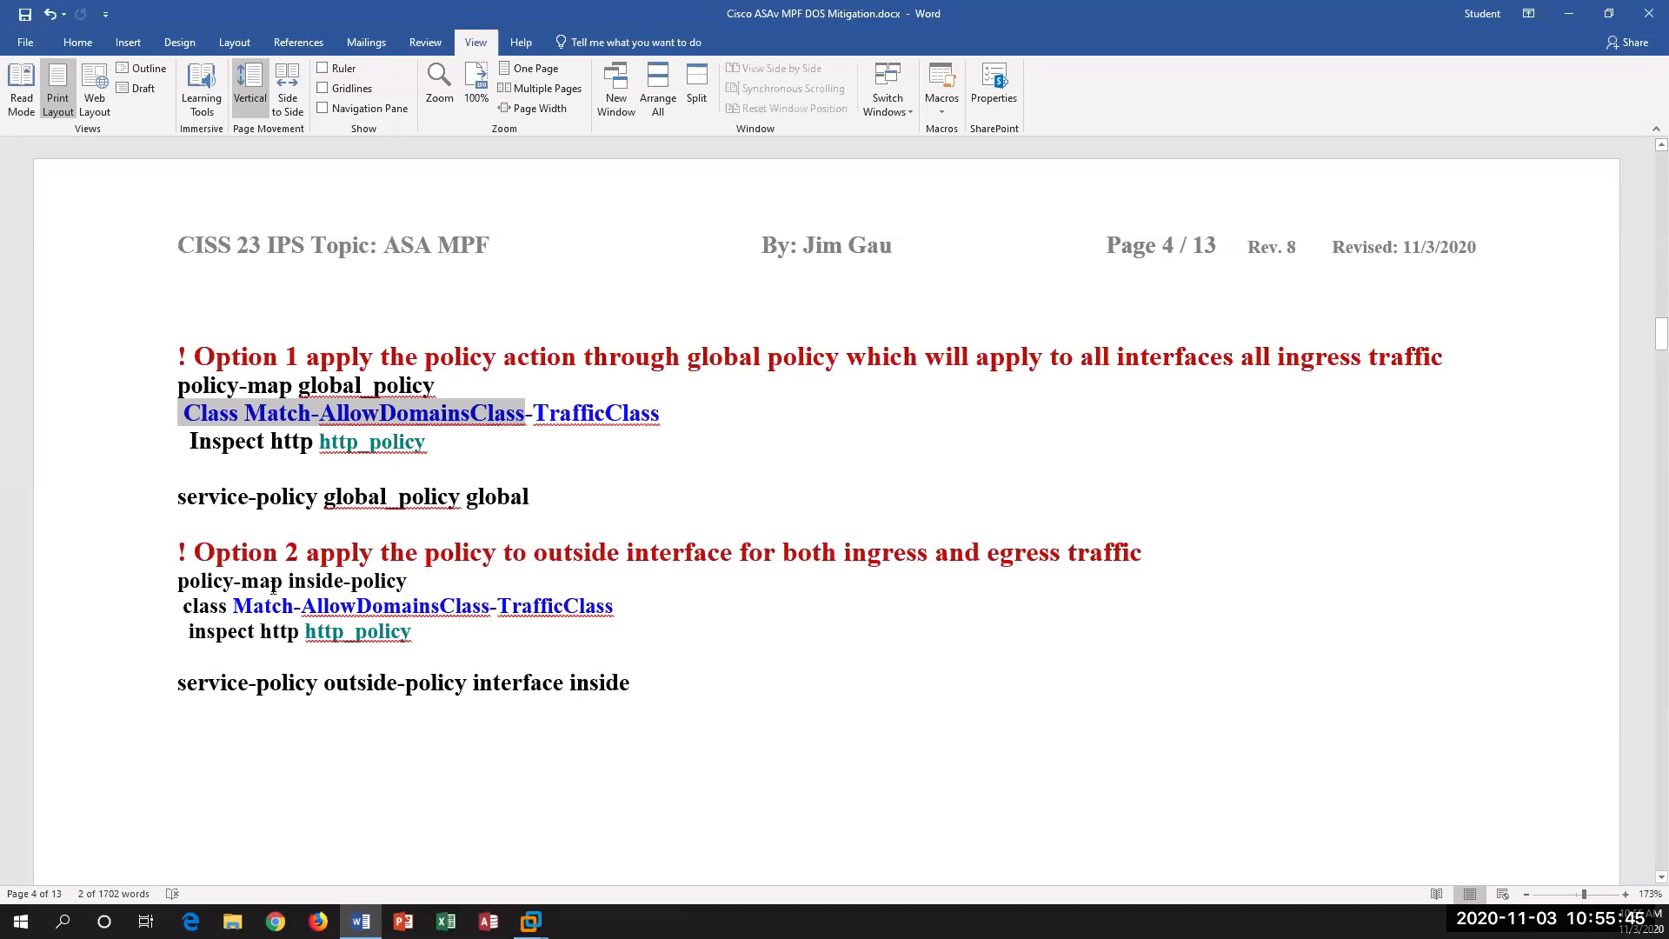
drag(273, 588, 409, 584)
drag(435, 445, 160, 405)
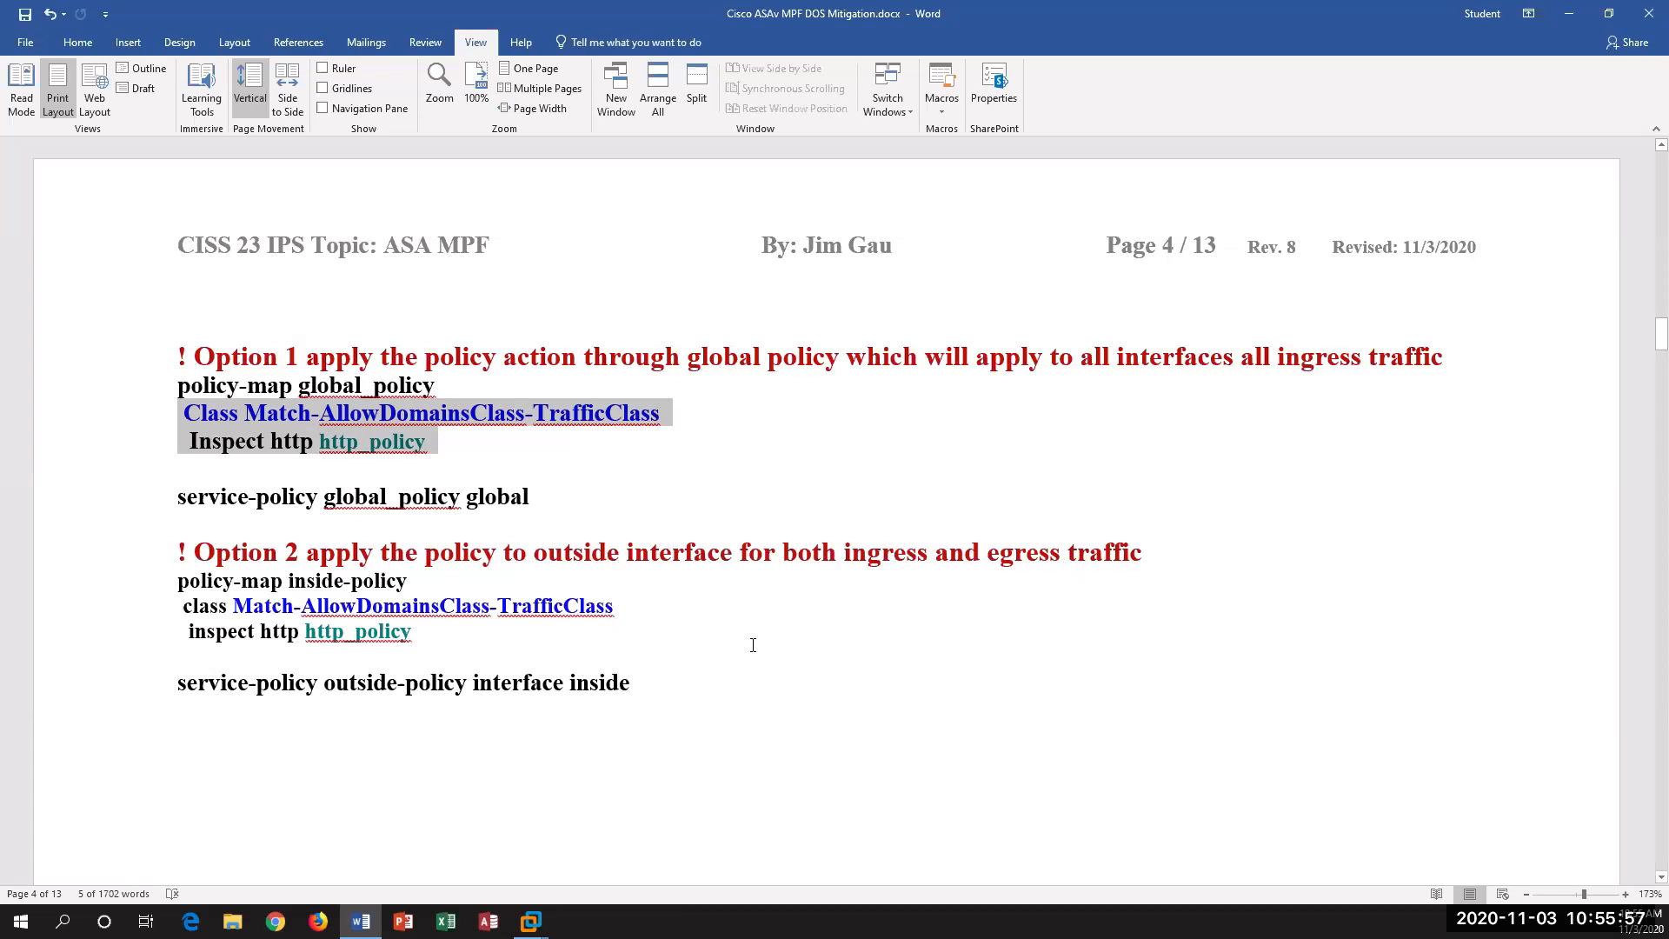
Step: Examine the ips-mpcacl access-list in step 1 of the layer 3 IPS configuration, highlighting the whole rule, its ip protocol and "extended permit ip any any"
scroll(687, 660, down, 10)
scroll(685, 658, down, 6)
click(799, 514)
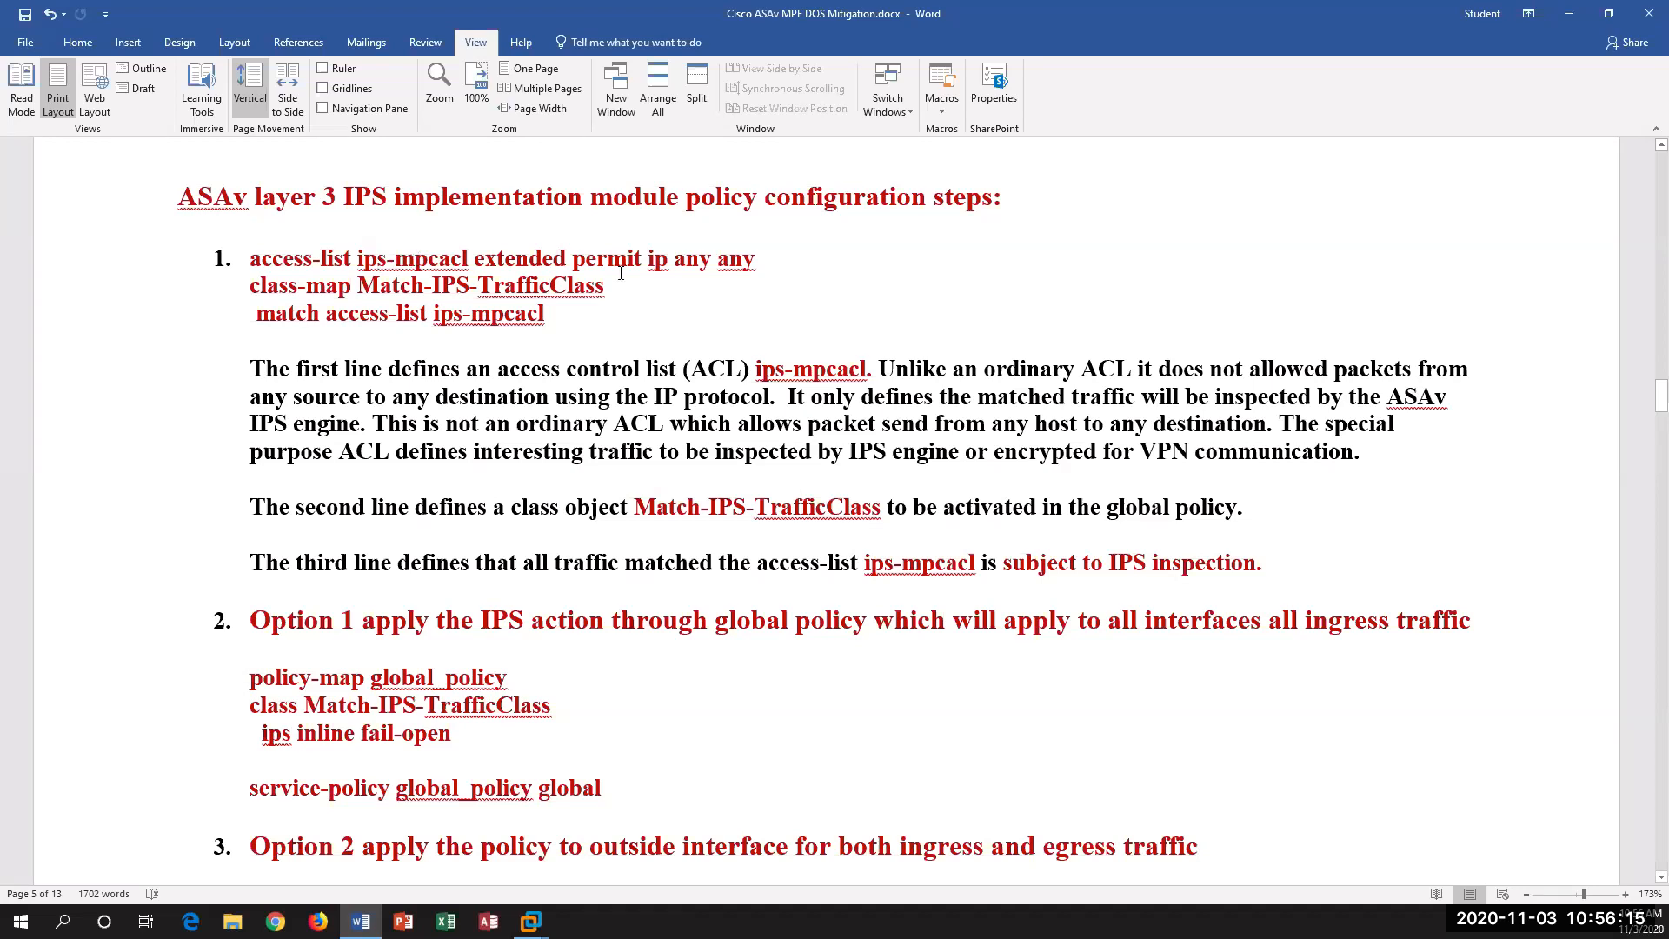
drag(253, 258, 793, 276)
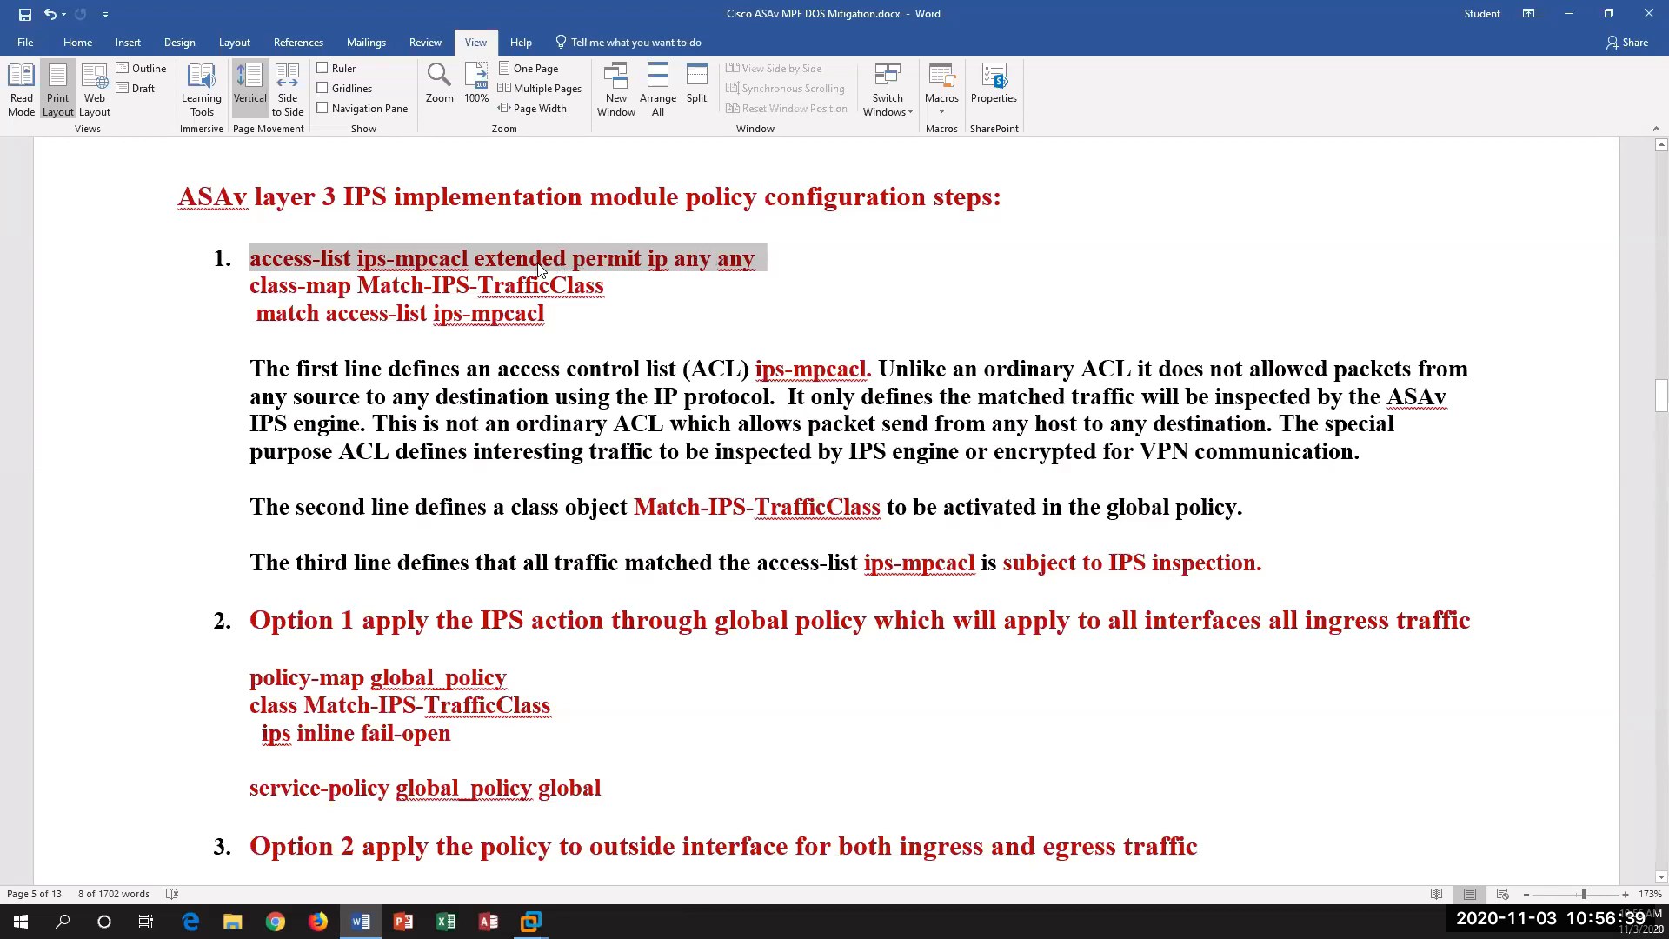
click(608, 259)
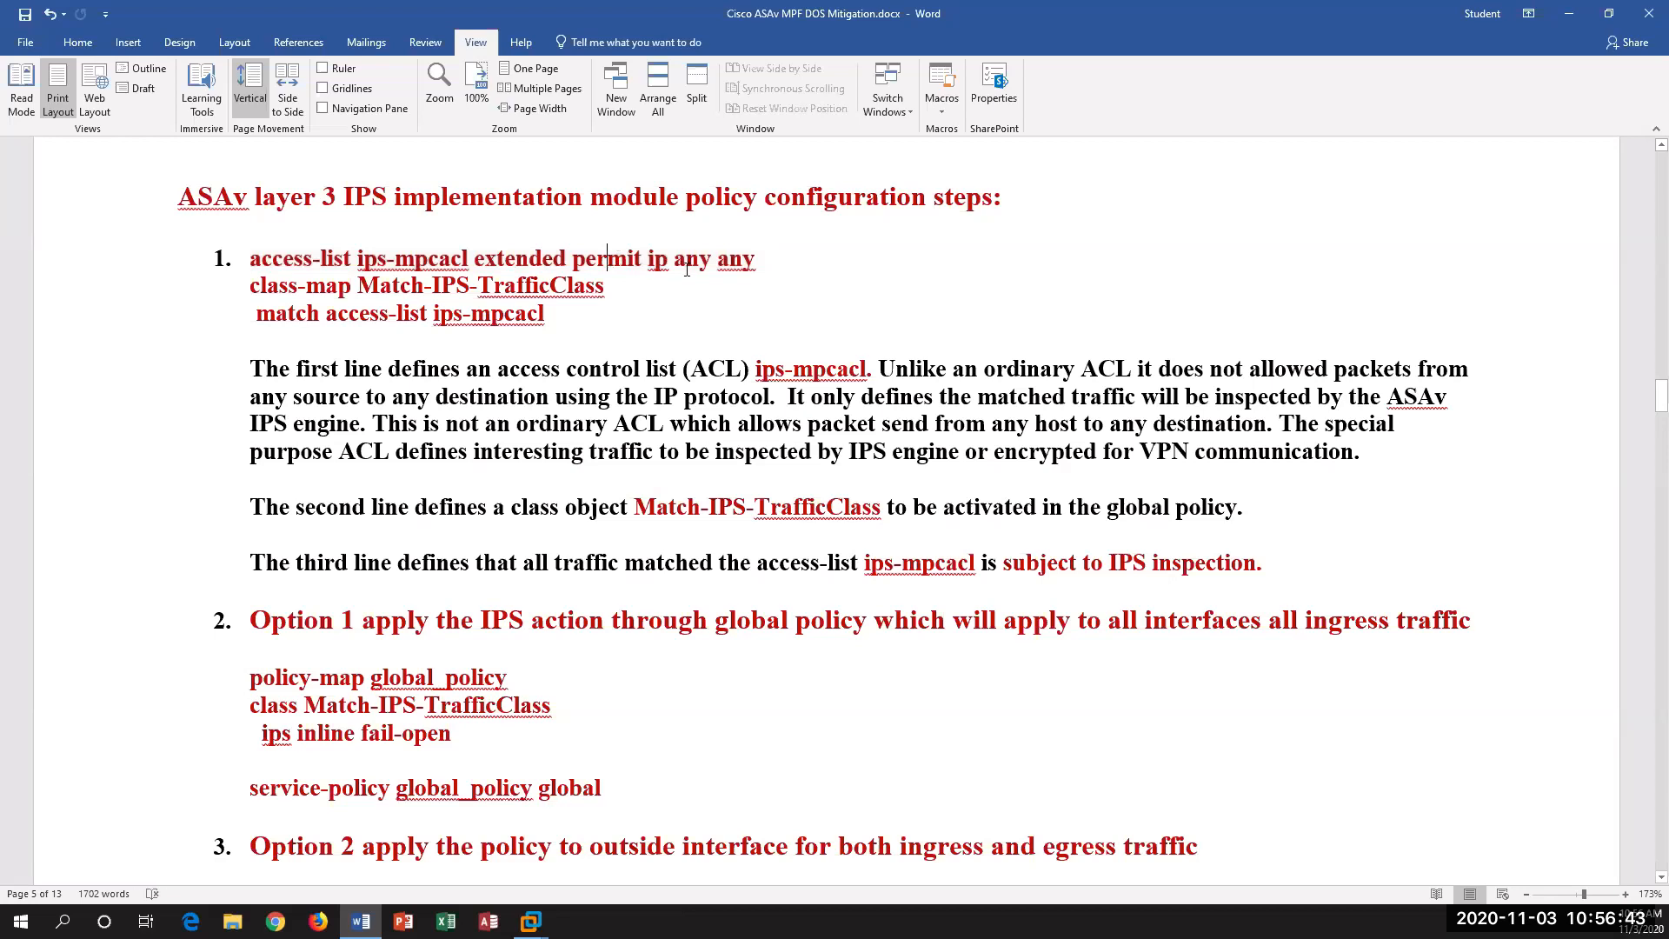
double_click(658, 261)
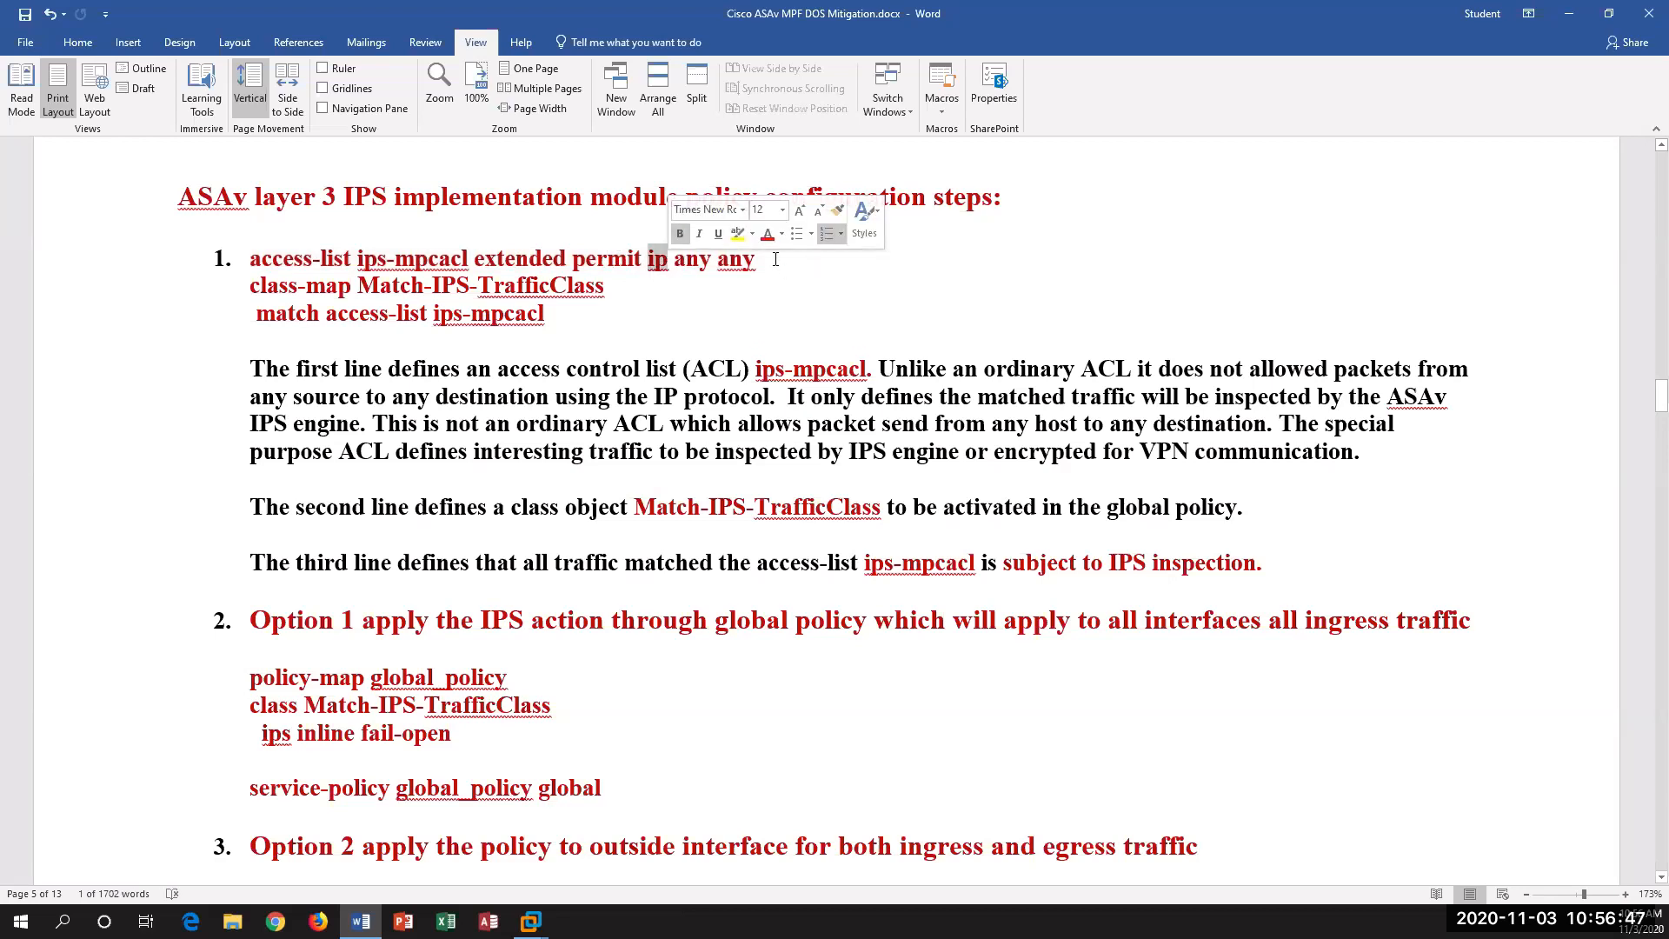
click(753, 275)
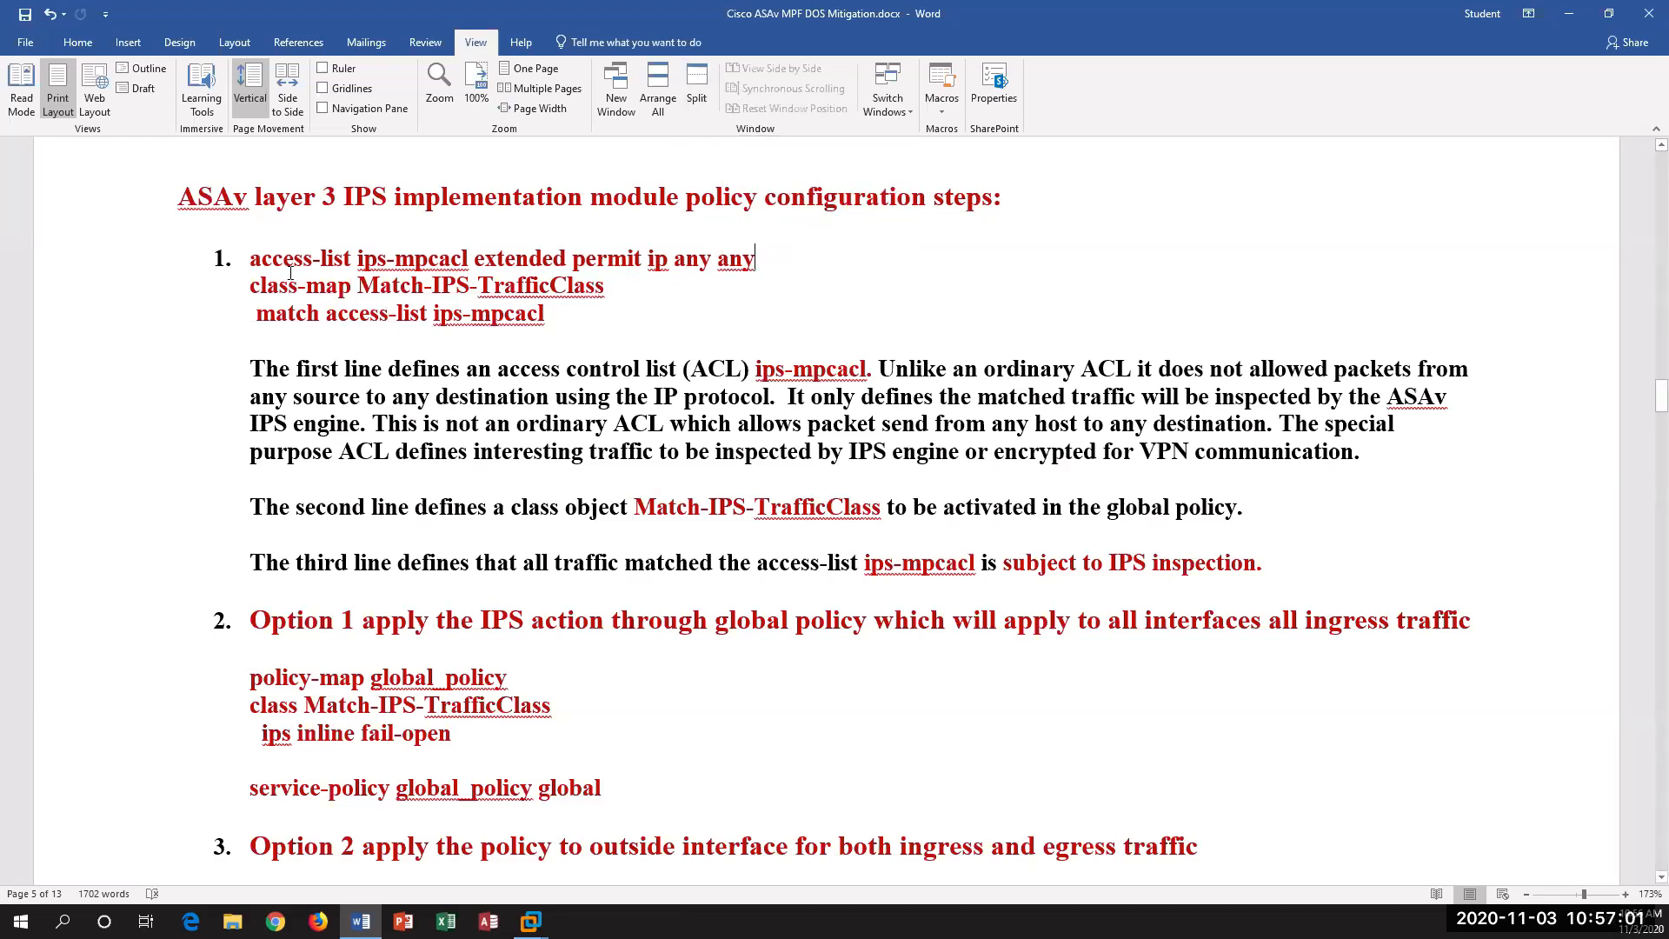
drag(474, 258, 746, 258)
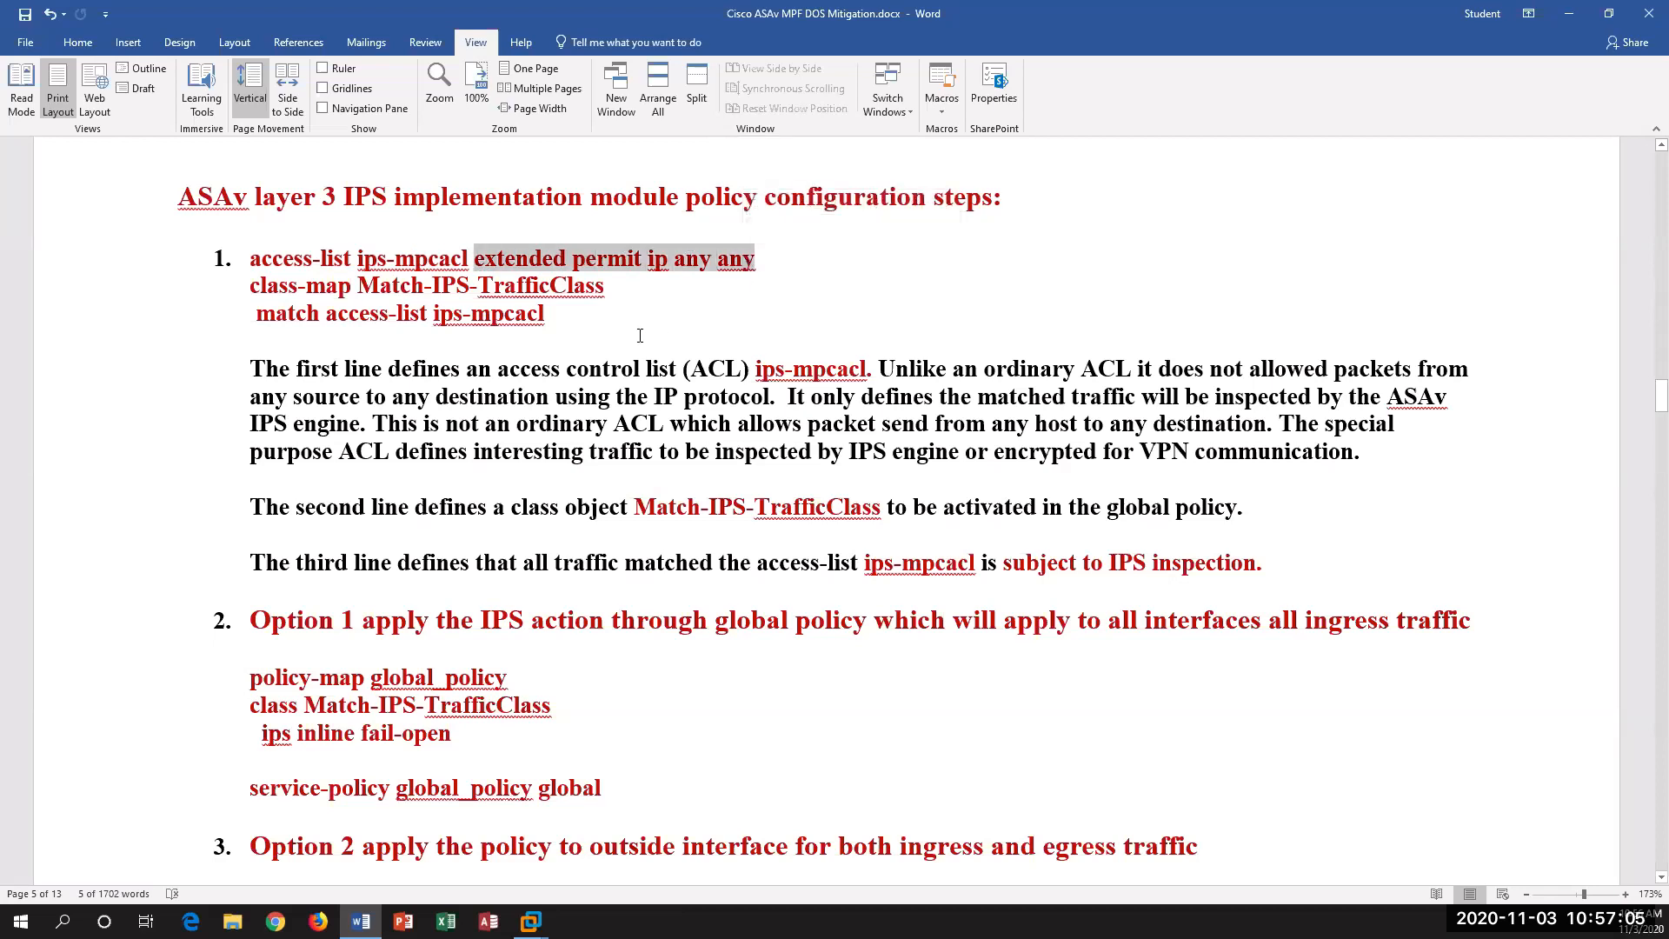
Step: Examine the Match-IPS-TrafficClass class-map and its ips-mpcacl match line, highlighting both along with the explanatory paragraphs below
drag(579, 292, 259, 300)
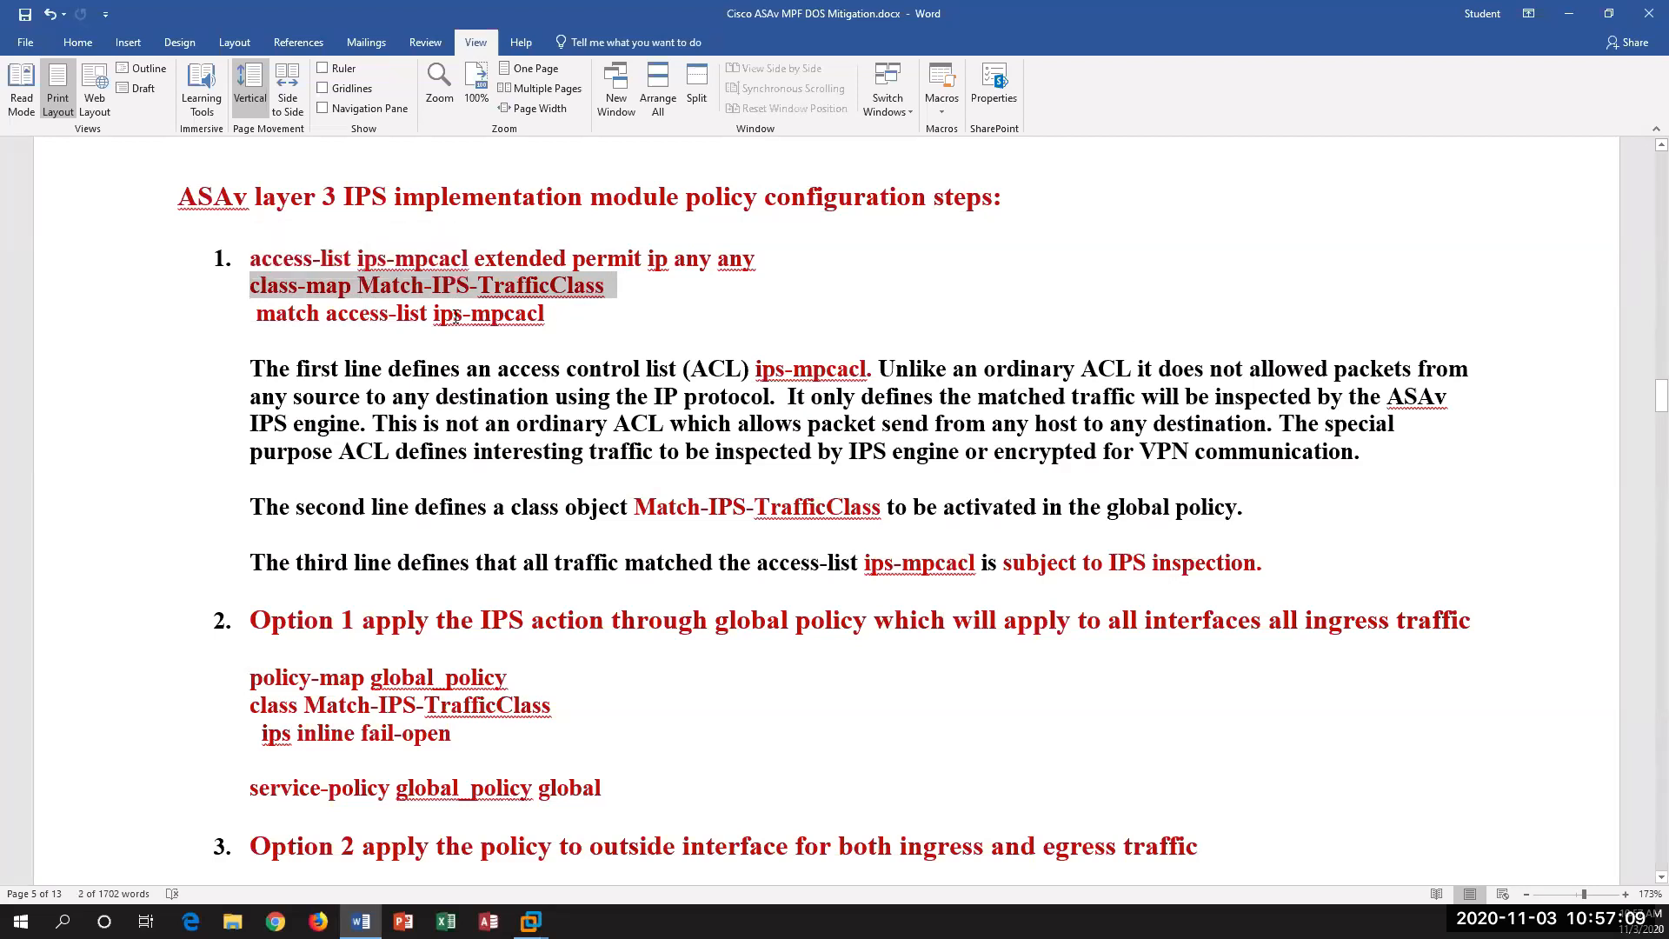
click(205, 318)
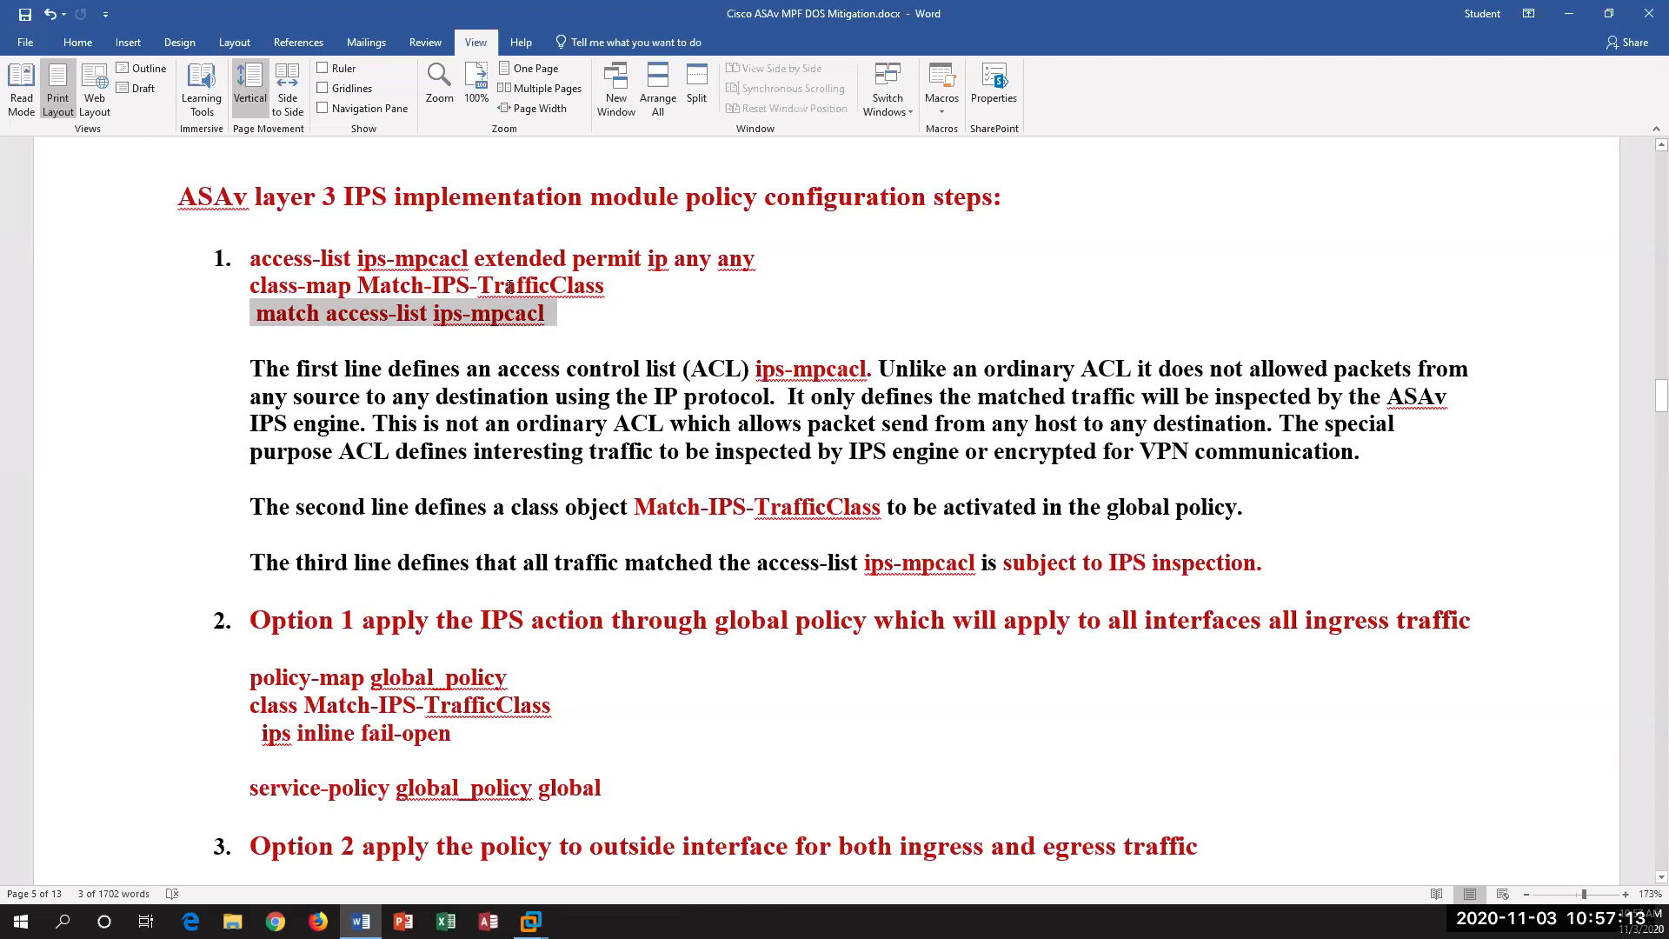
scroll(503, 285, down, 2)
scroll(503, 285, up, 2)
drag(261, 378, 553, 562)
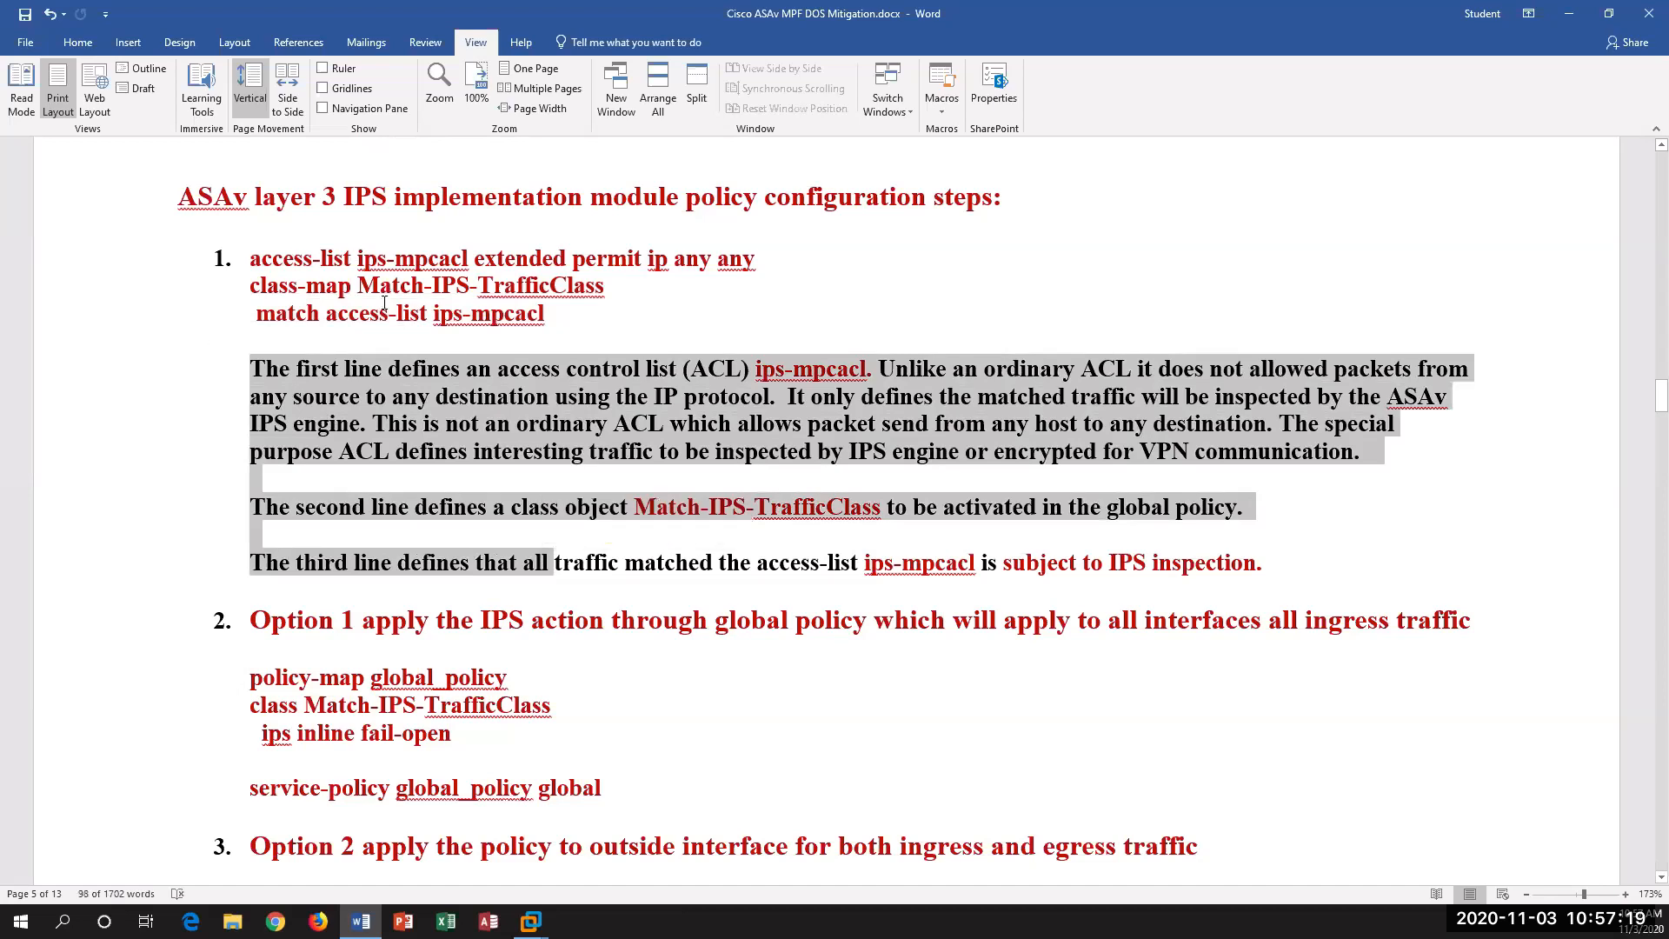
Step: Examine the IPS Option 1 policy, highlighting the global_policy map, the Match-IPS-TrafficClass line and the "ips inline" and "fail" keywords
scroll(496, 293, down, 3)
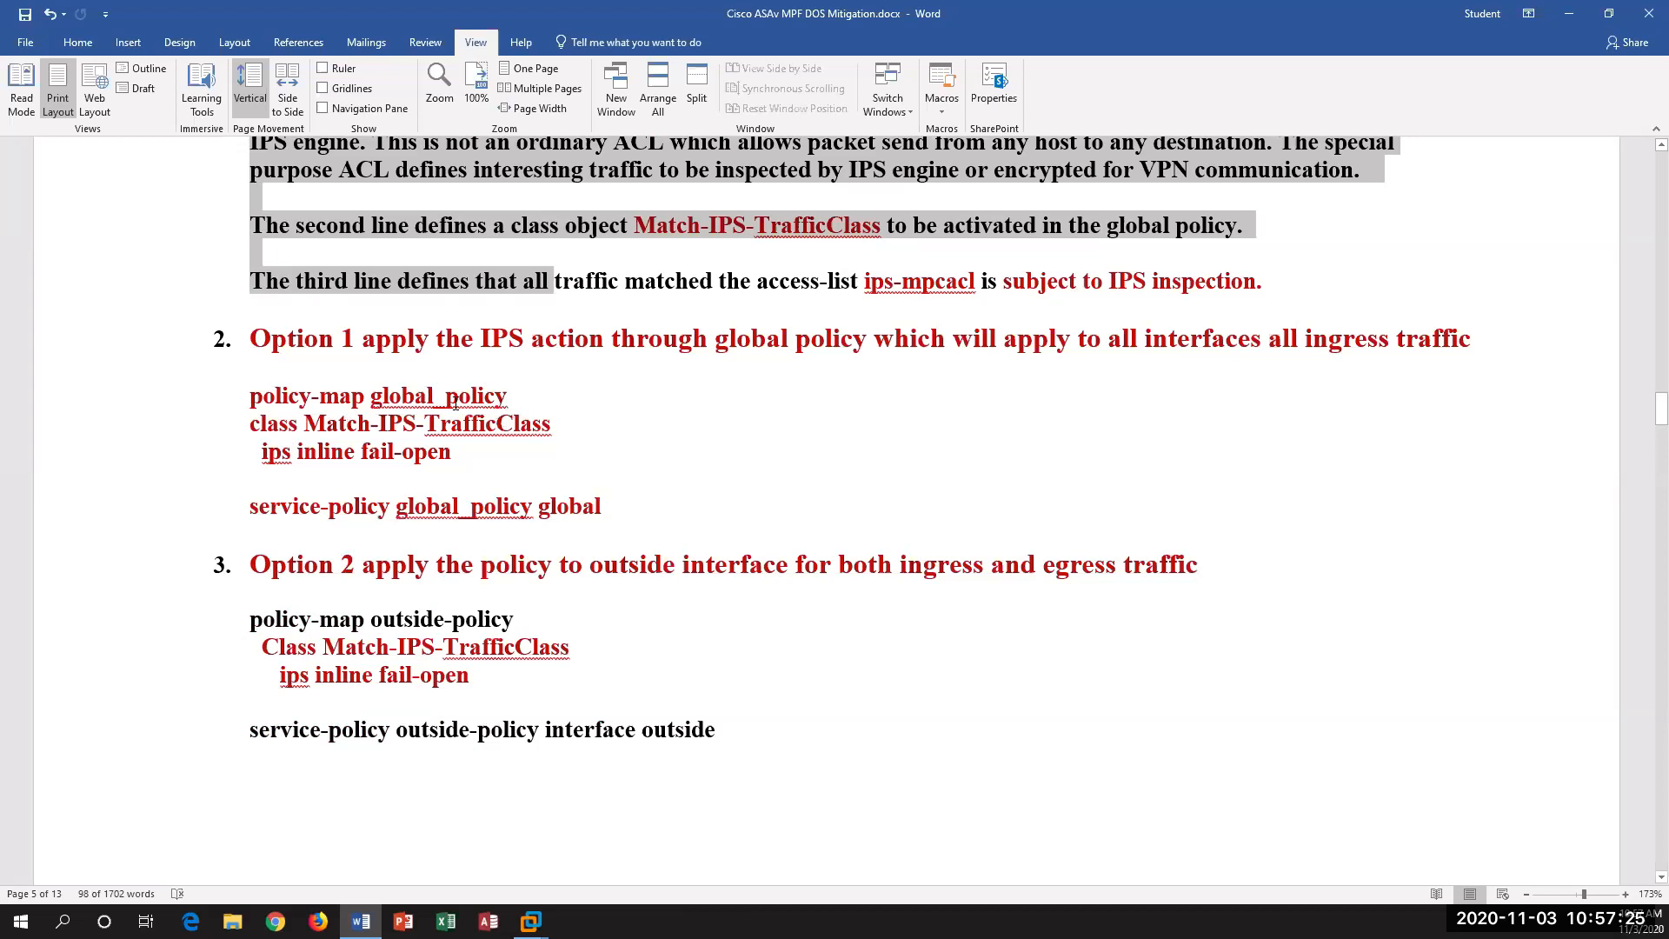
drag(455, 402, 319, 398)
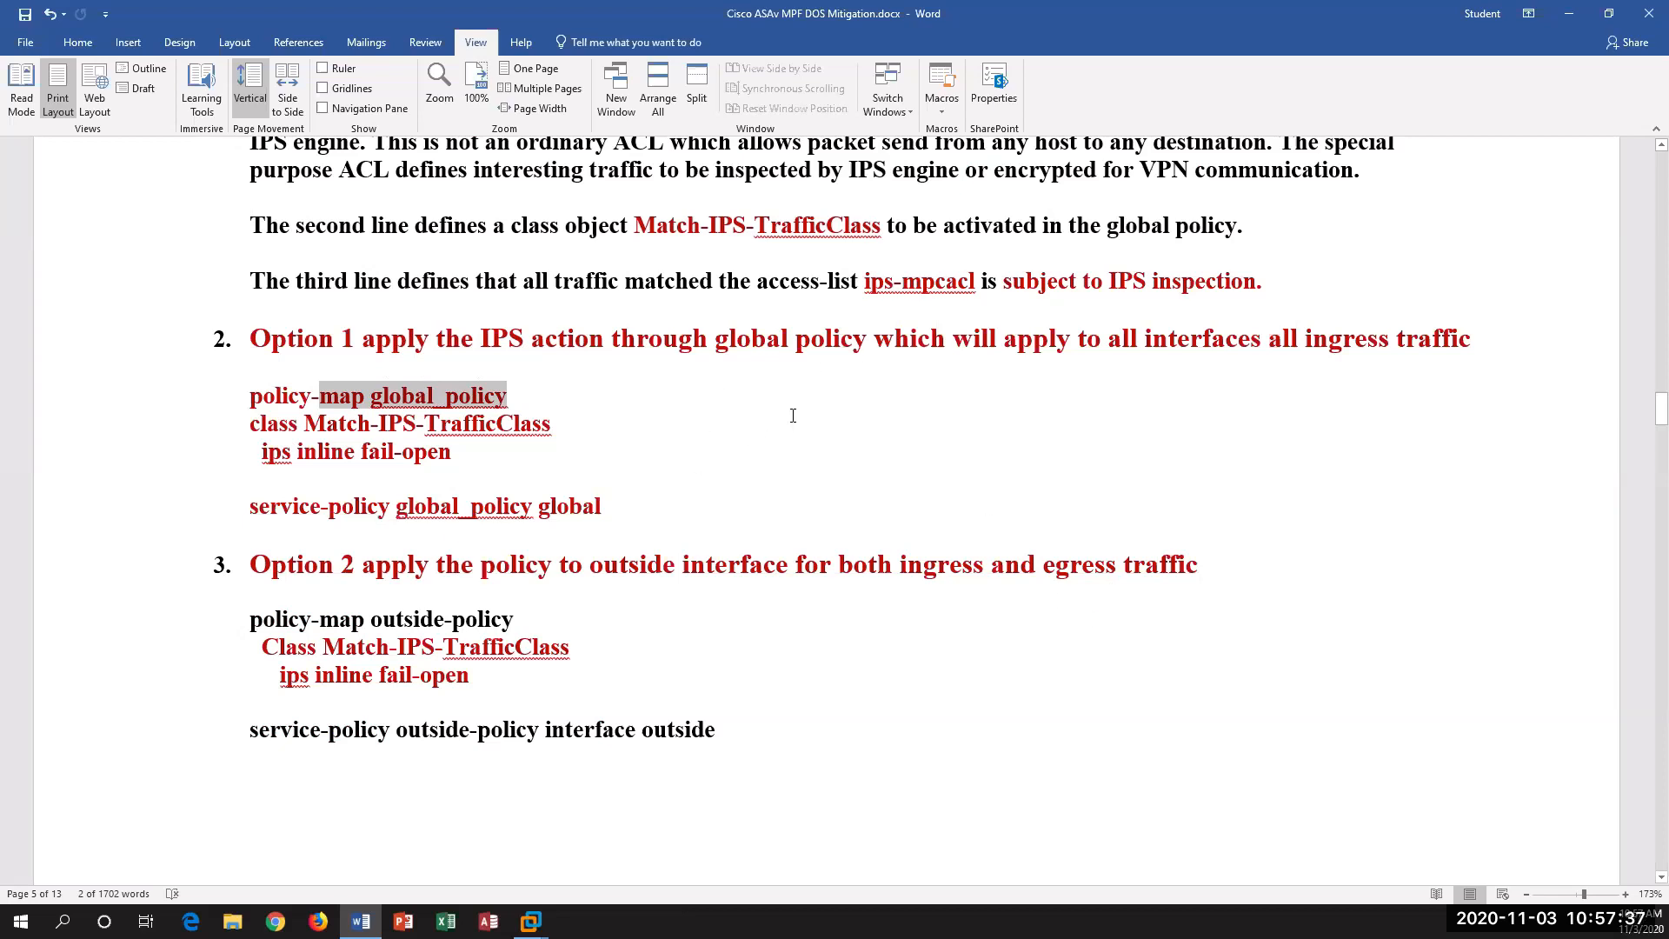
triple_click(267, 402)
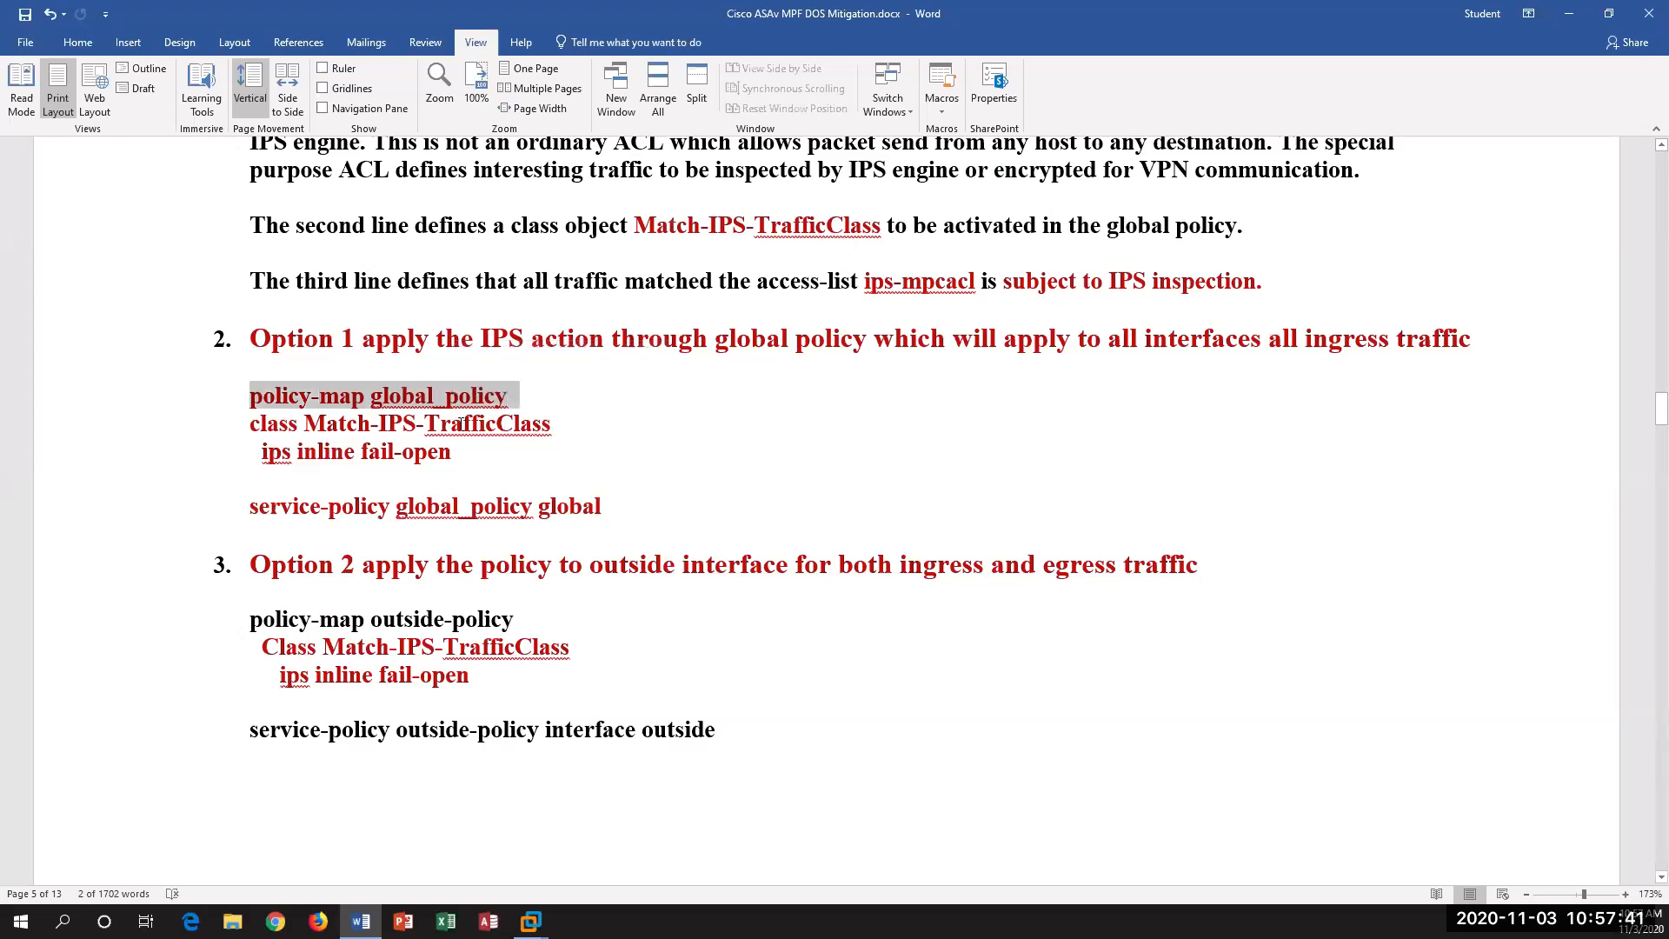
triple_click(461, 424)
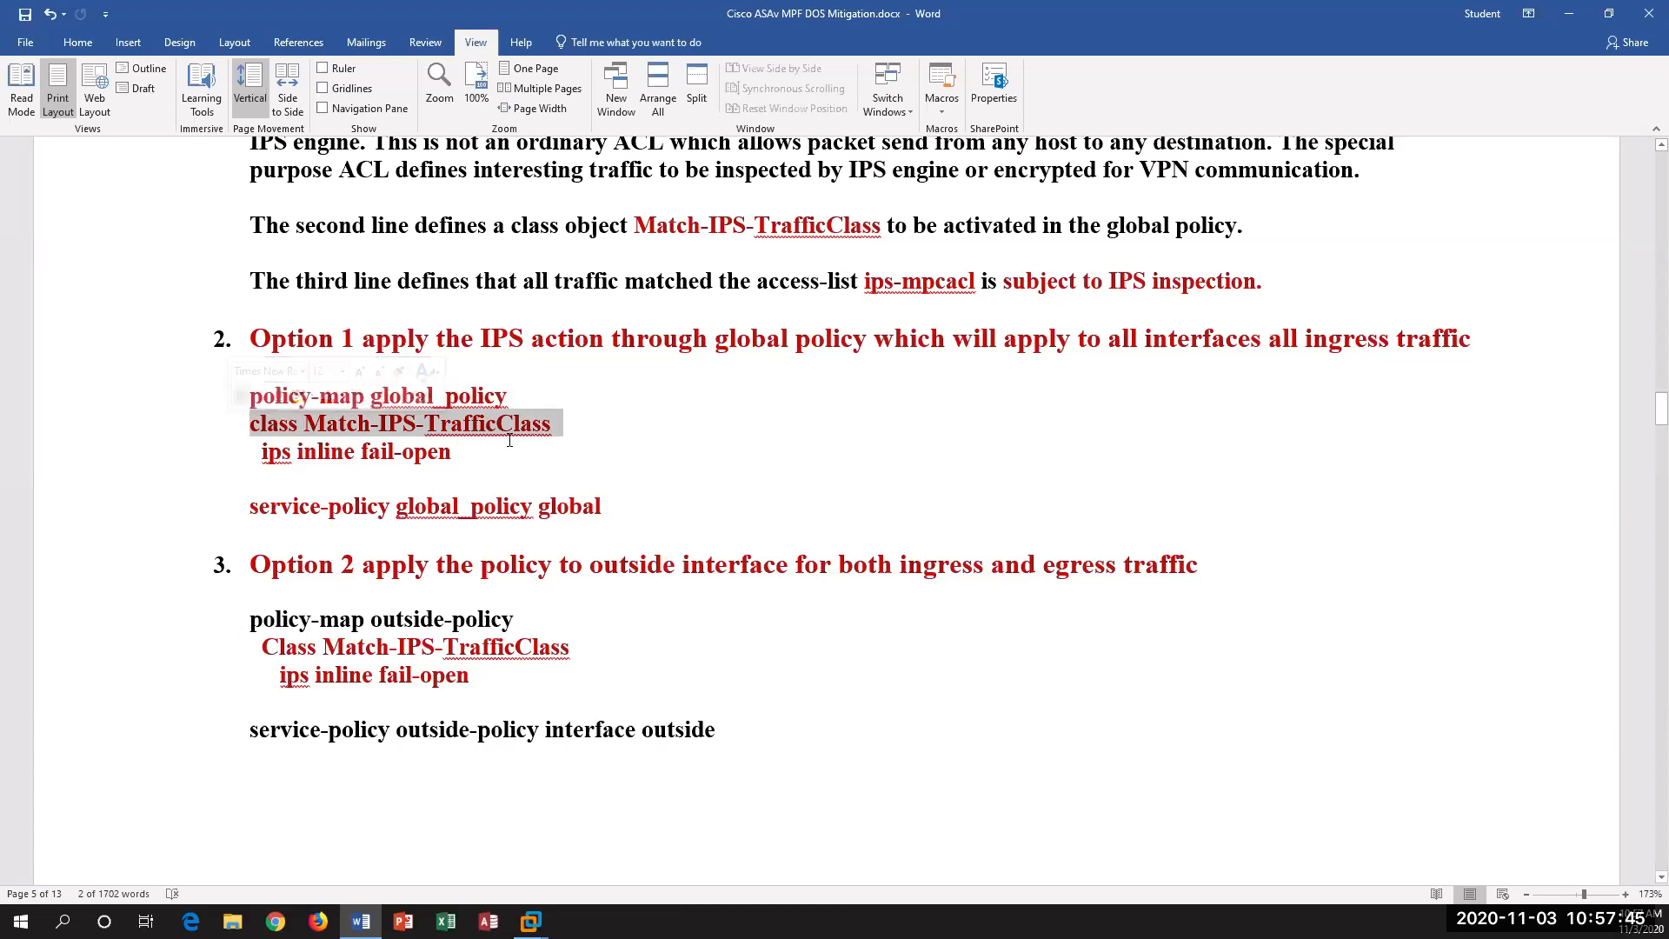
drag(272, 460, 338, 461)
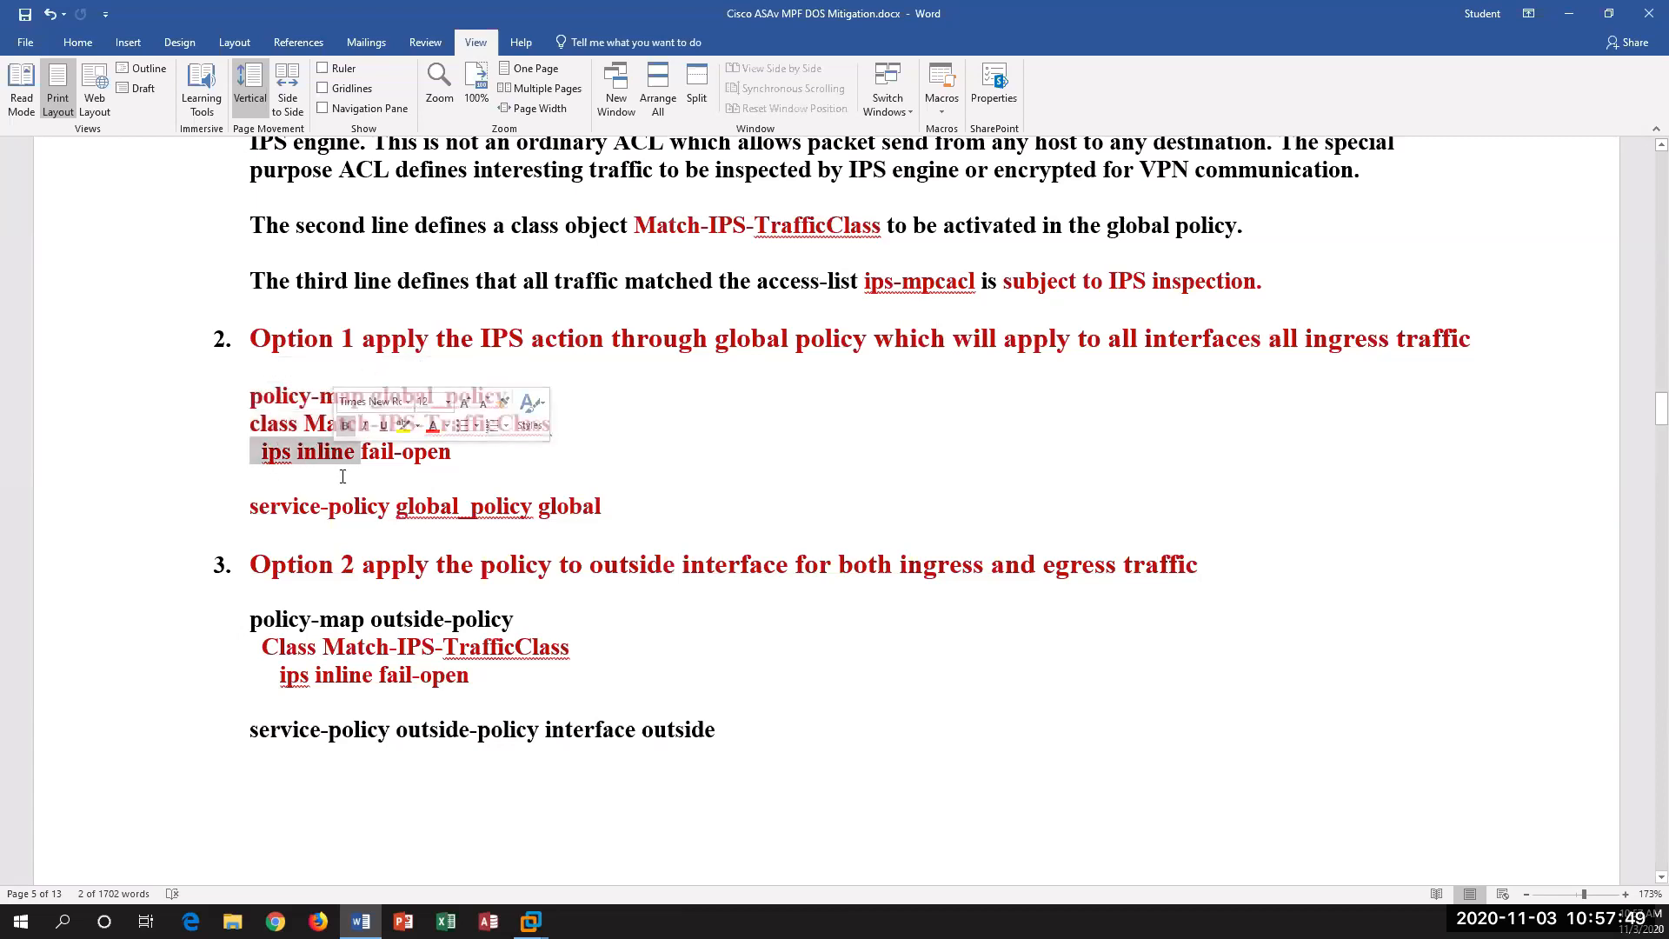
click(492, 465)
double_click(382, 451)
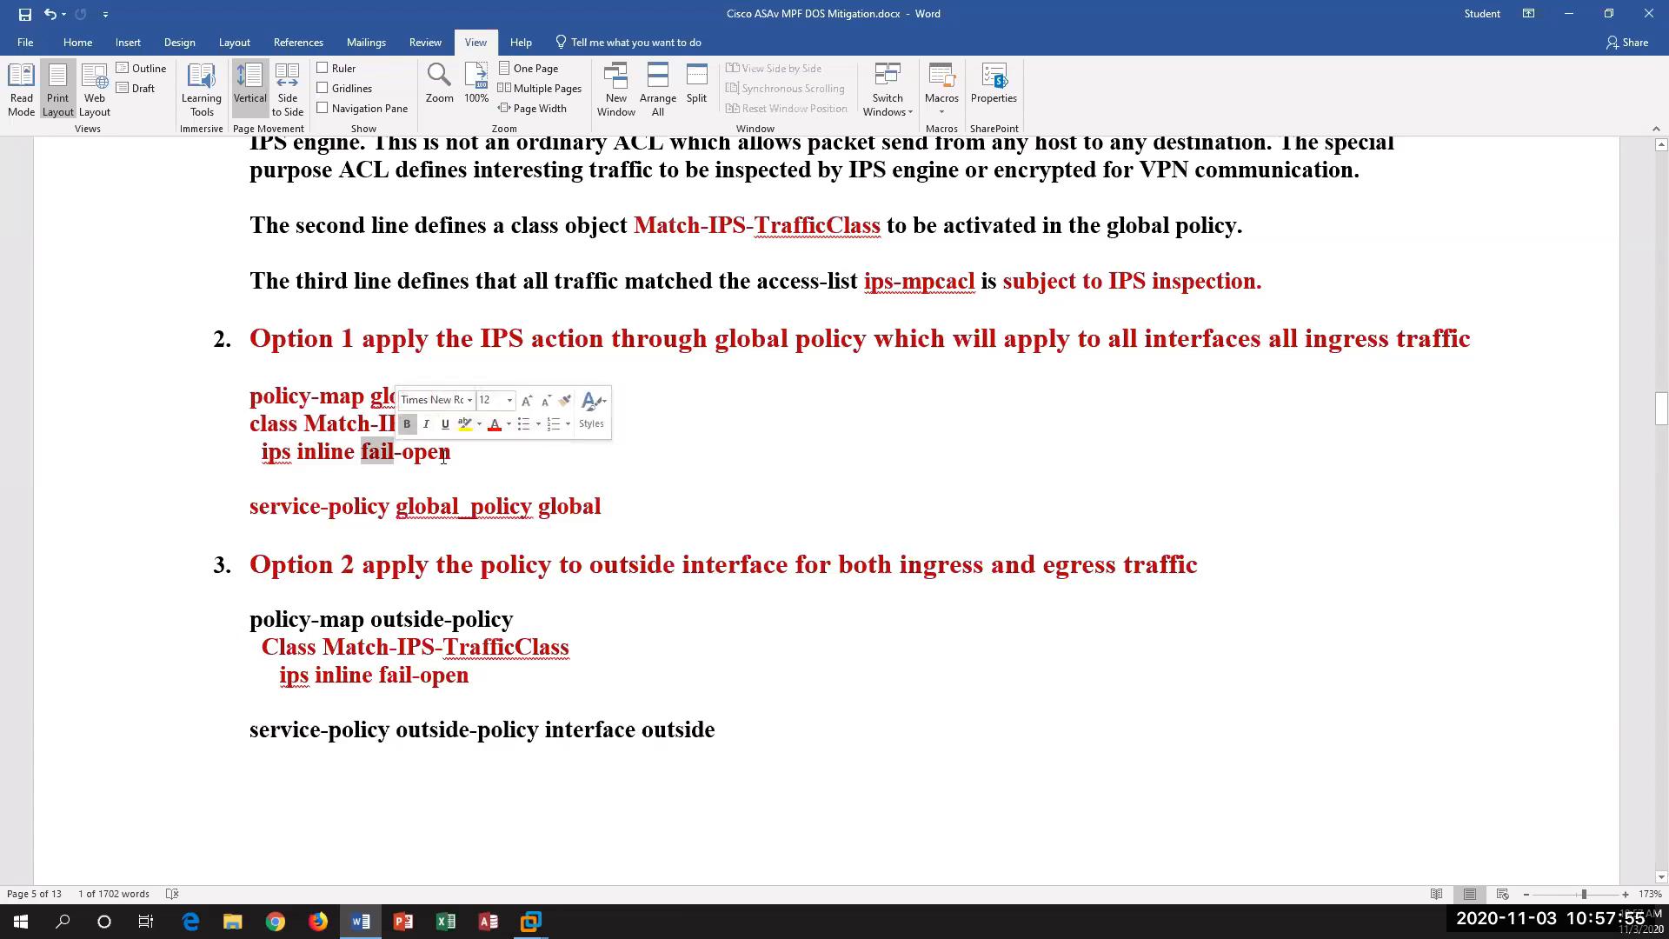
click(398, 479)
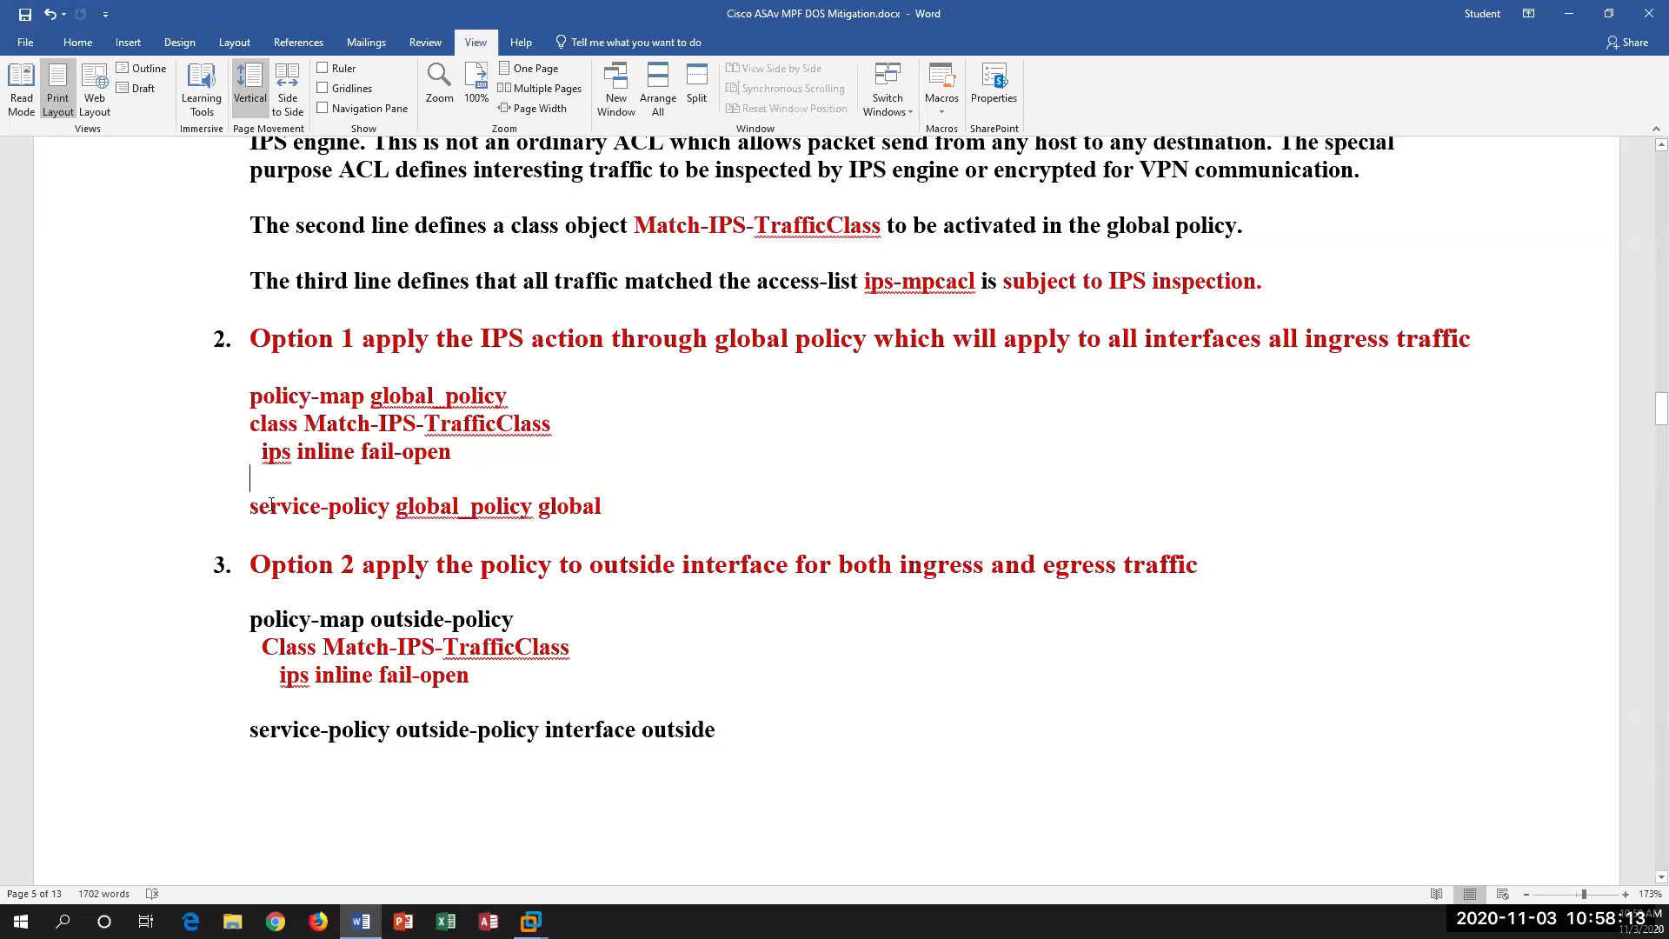
Step: Compare how the two IPS options are applied, highlighting Option 1's global service-policy line and Option 2's outside-policy map
drag(252, 508, 580, 512)
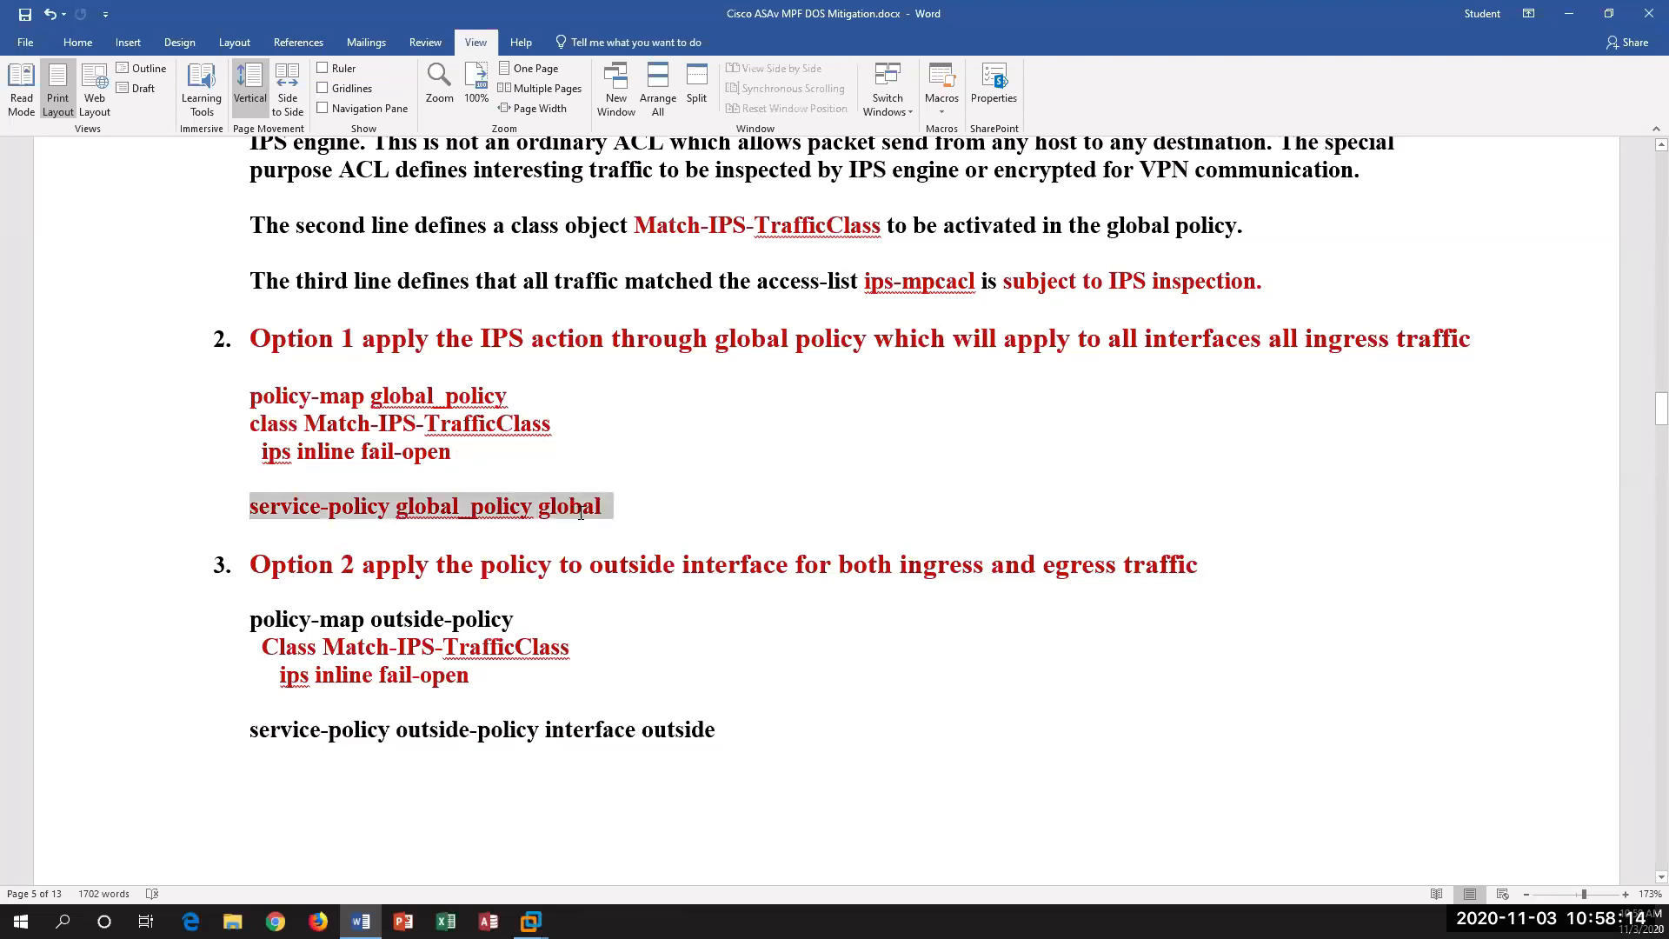
click(632, 670)
drag(527, 626, 245, 620)
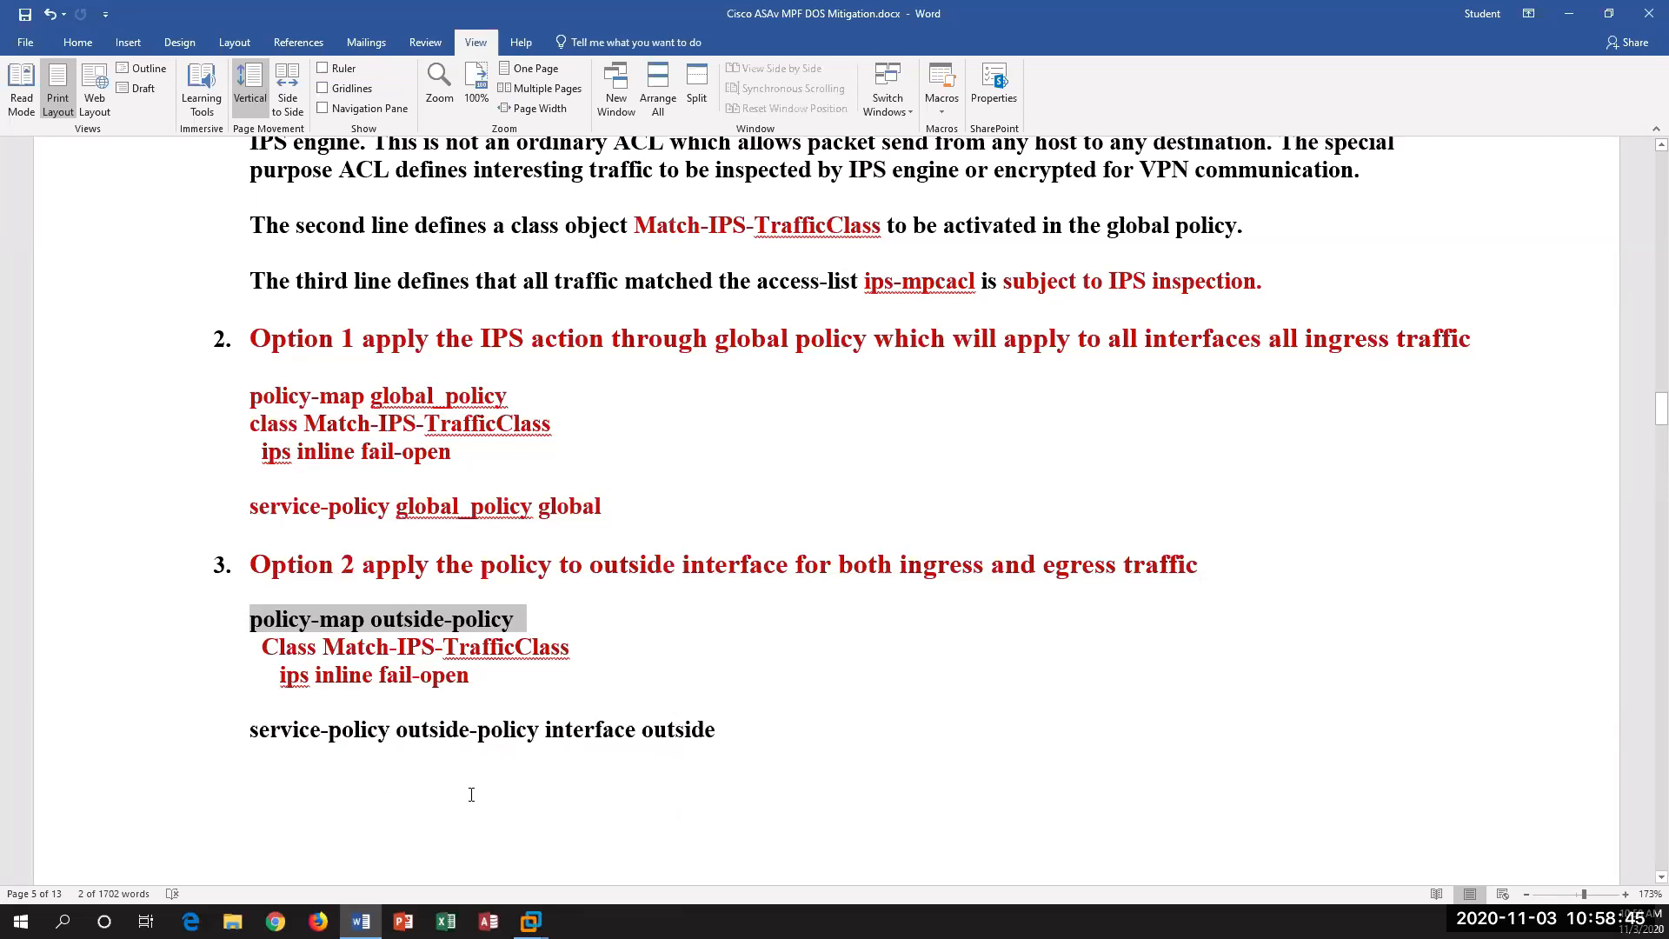
Step: Examine the ASAv Module Policy Framework lab overview and topology, highlighting the MetaE translated address 10.10.10.2
scroll(449, 739, down, 3)
scroll(449, 738, down, 4)
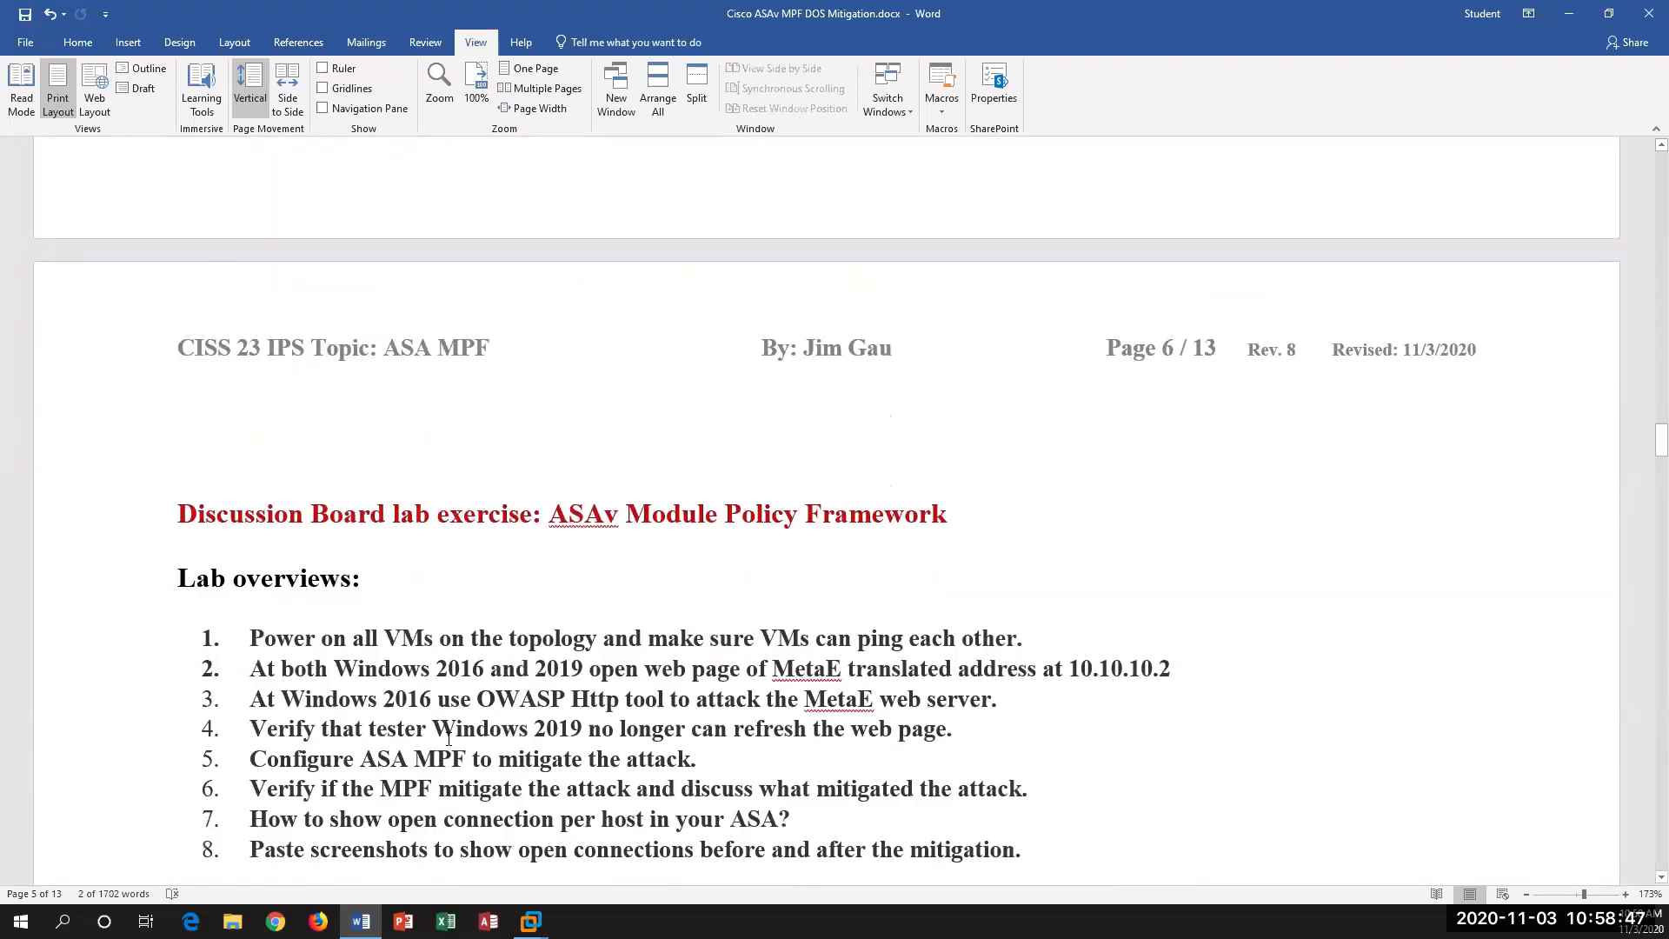
scroll(449, 739, down, 1)
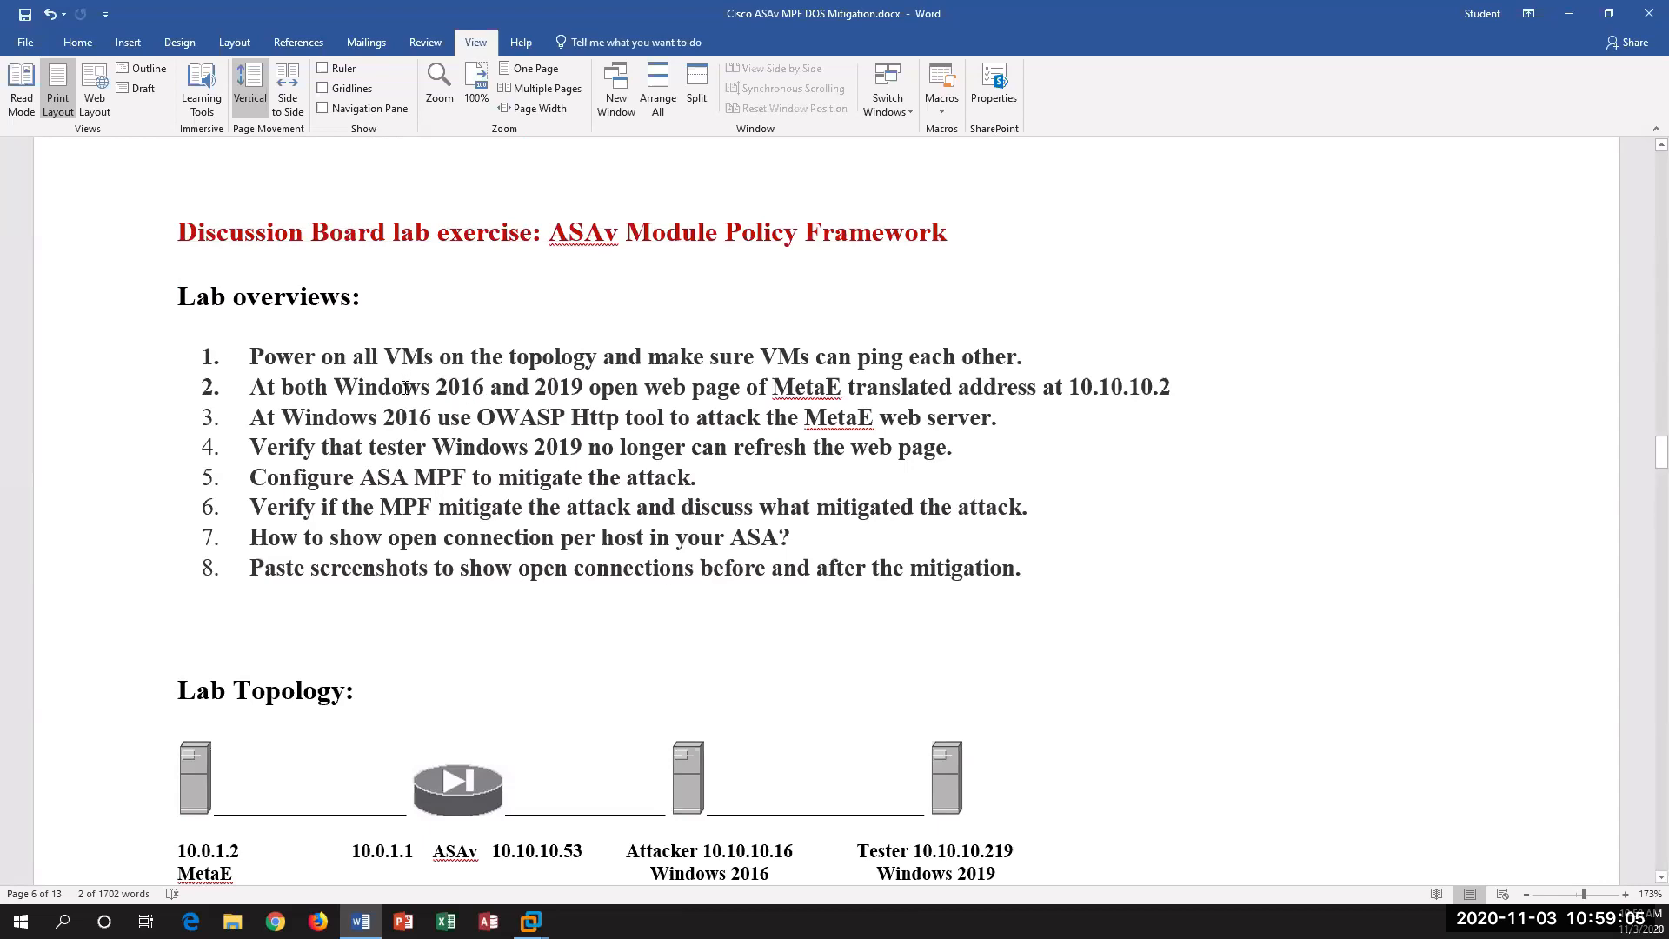
scroll(558, 550, down, 2)
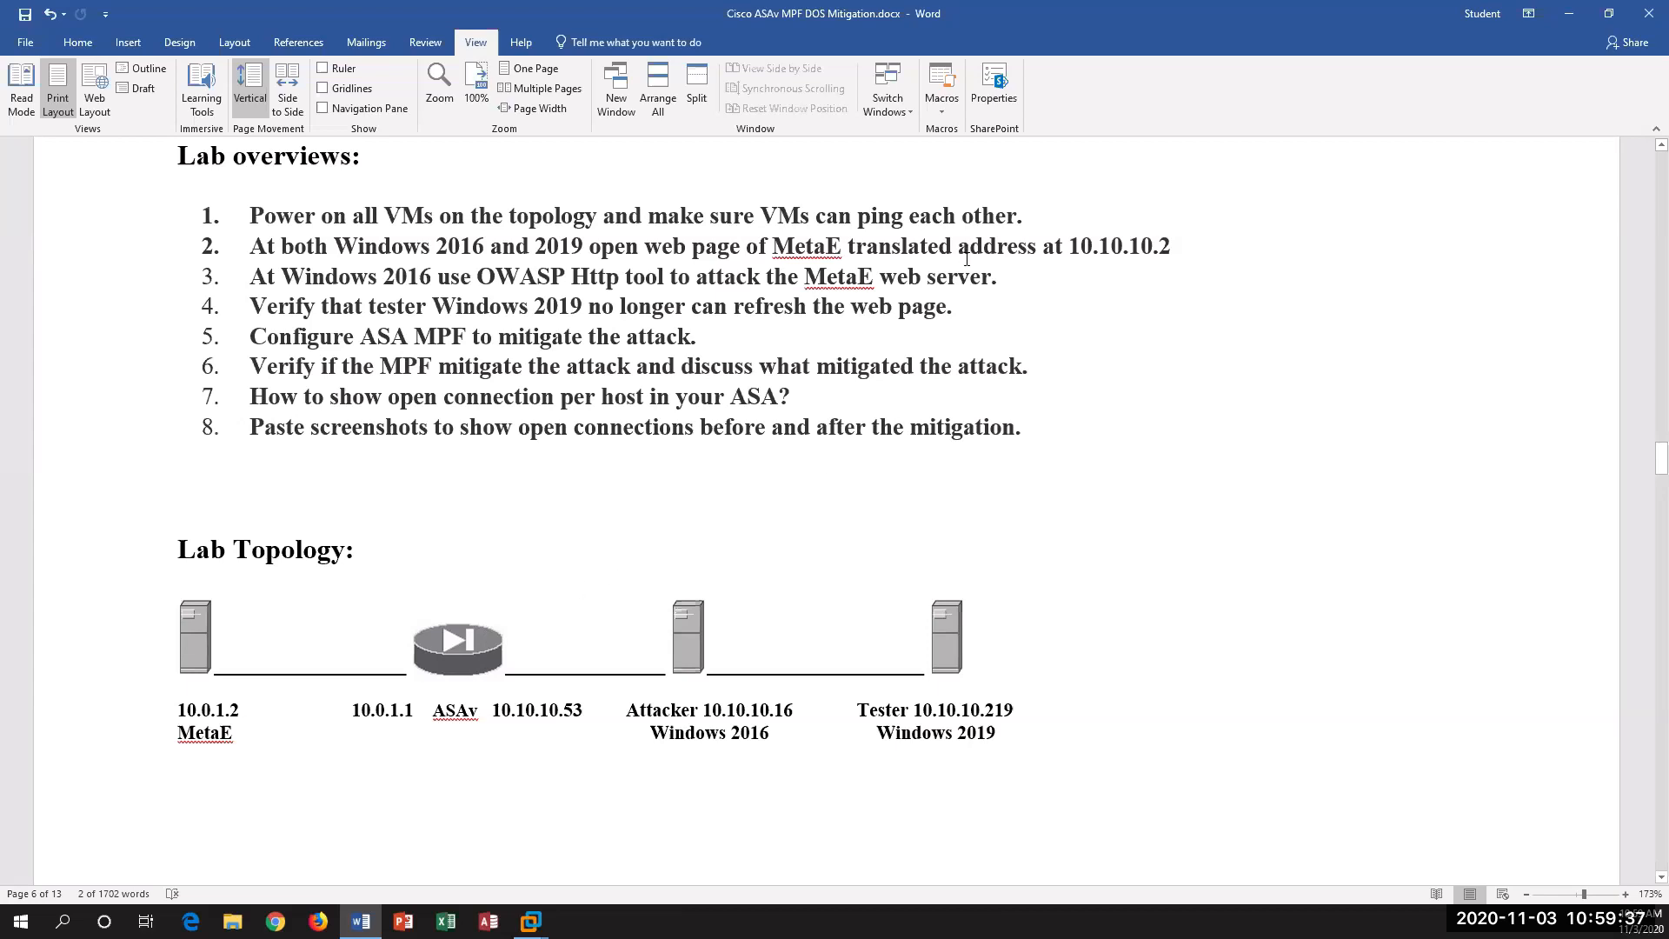
drag(1166, 250, 1043, 248)
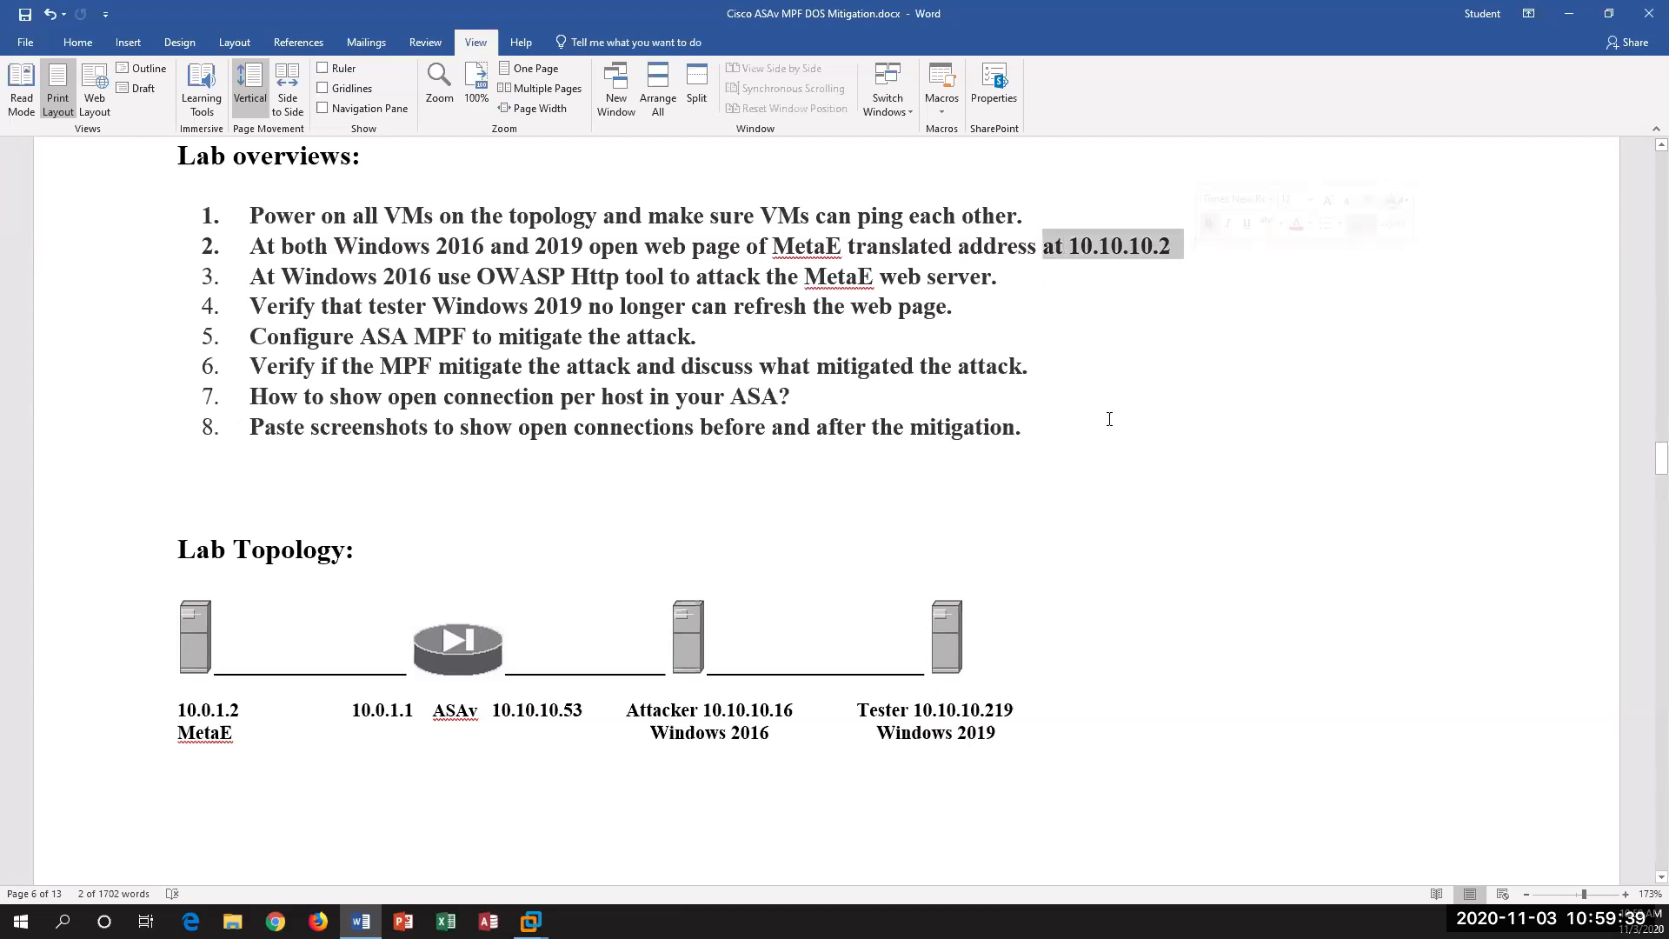
click(478, 510)
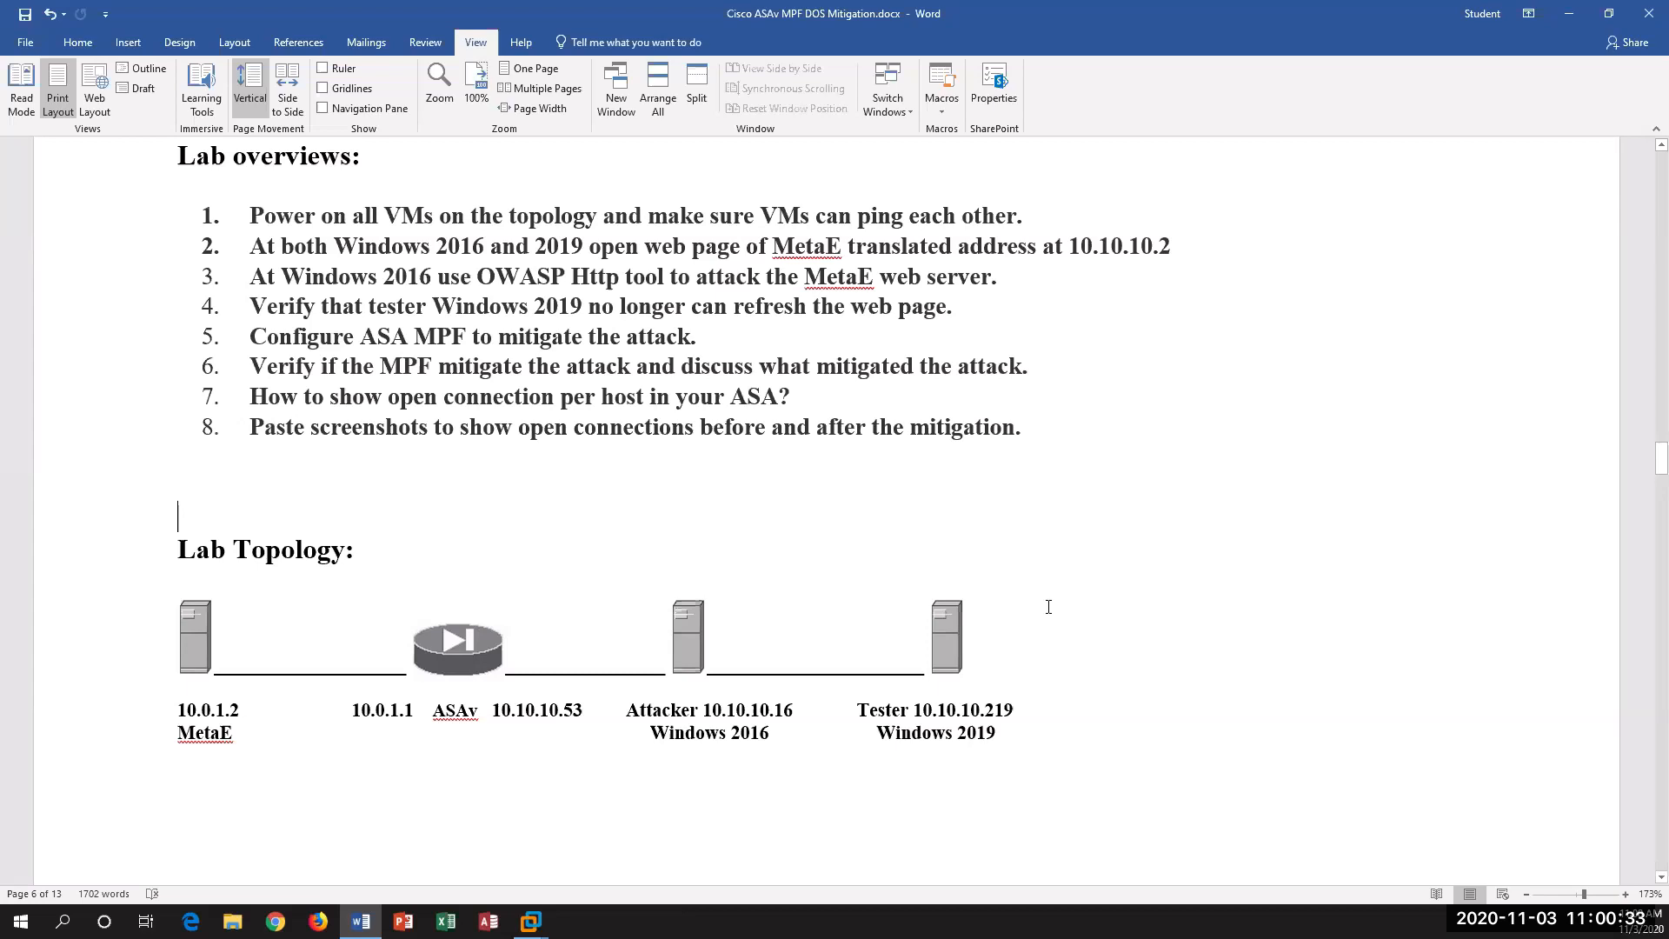
Step: Examine the lab procedure covering MetaE configuration, connection checks with show conn and netstat, and the OWASP HTTP attack settings
scroll(1049, 606, down, 10)
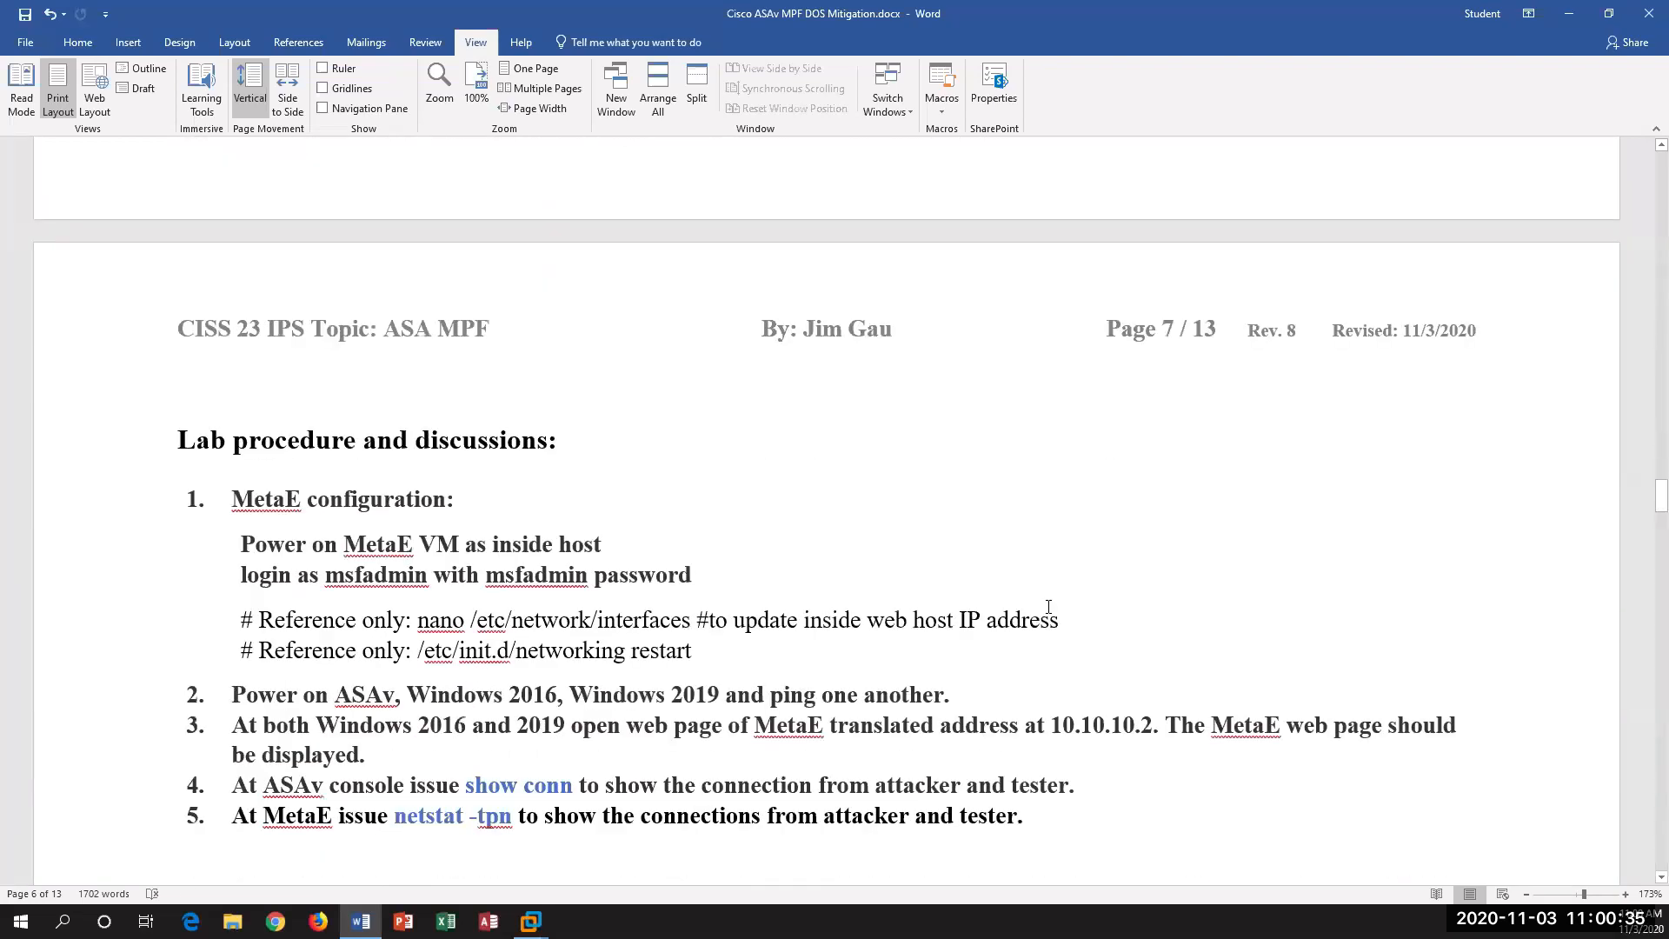
scroll(1048, 607, down, 15)
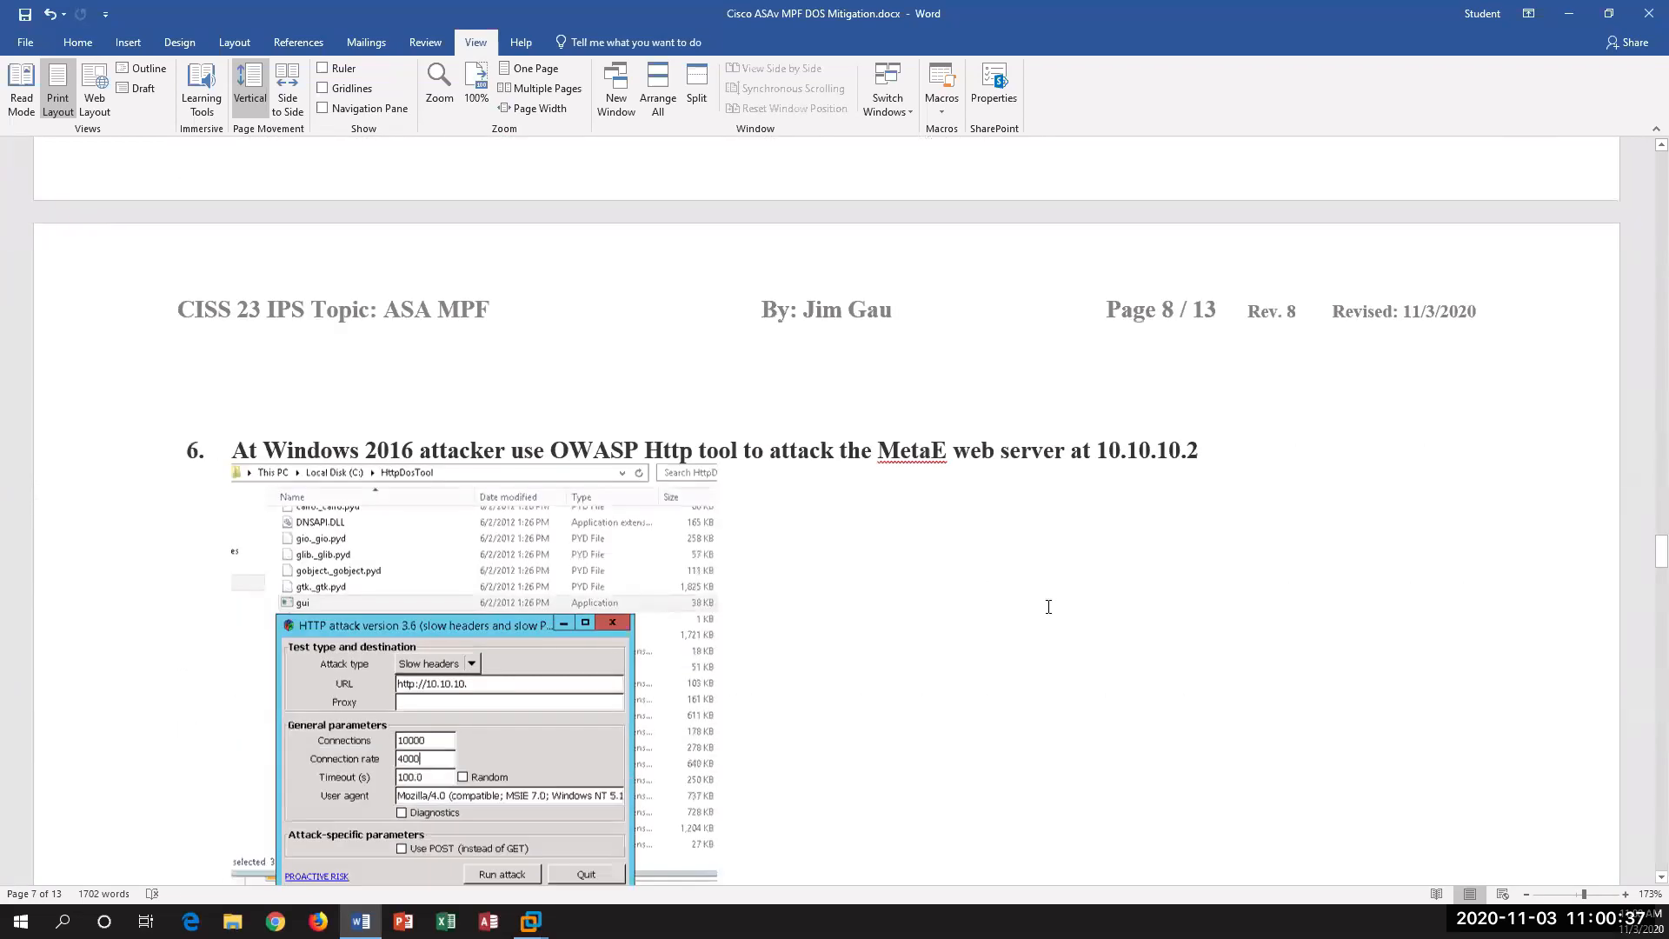
scroll(1048, 607, down, 10)
scroll(1048, 612, up, 15)
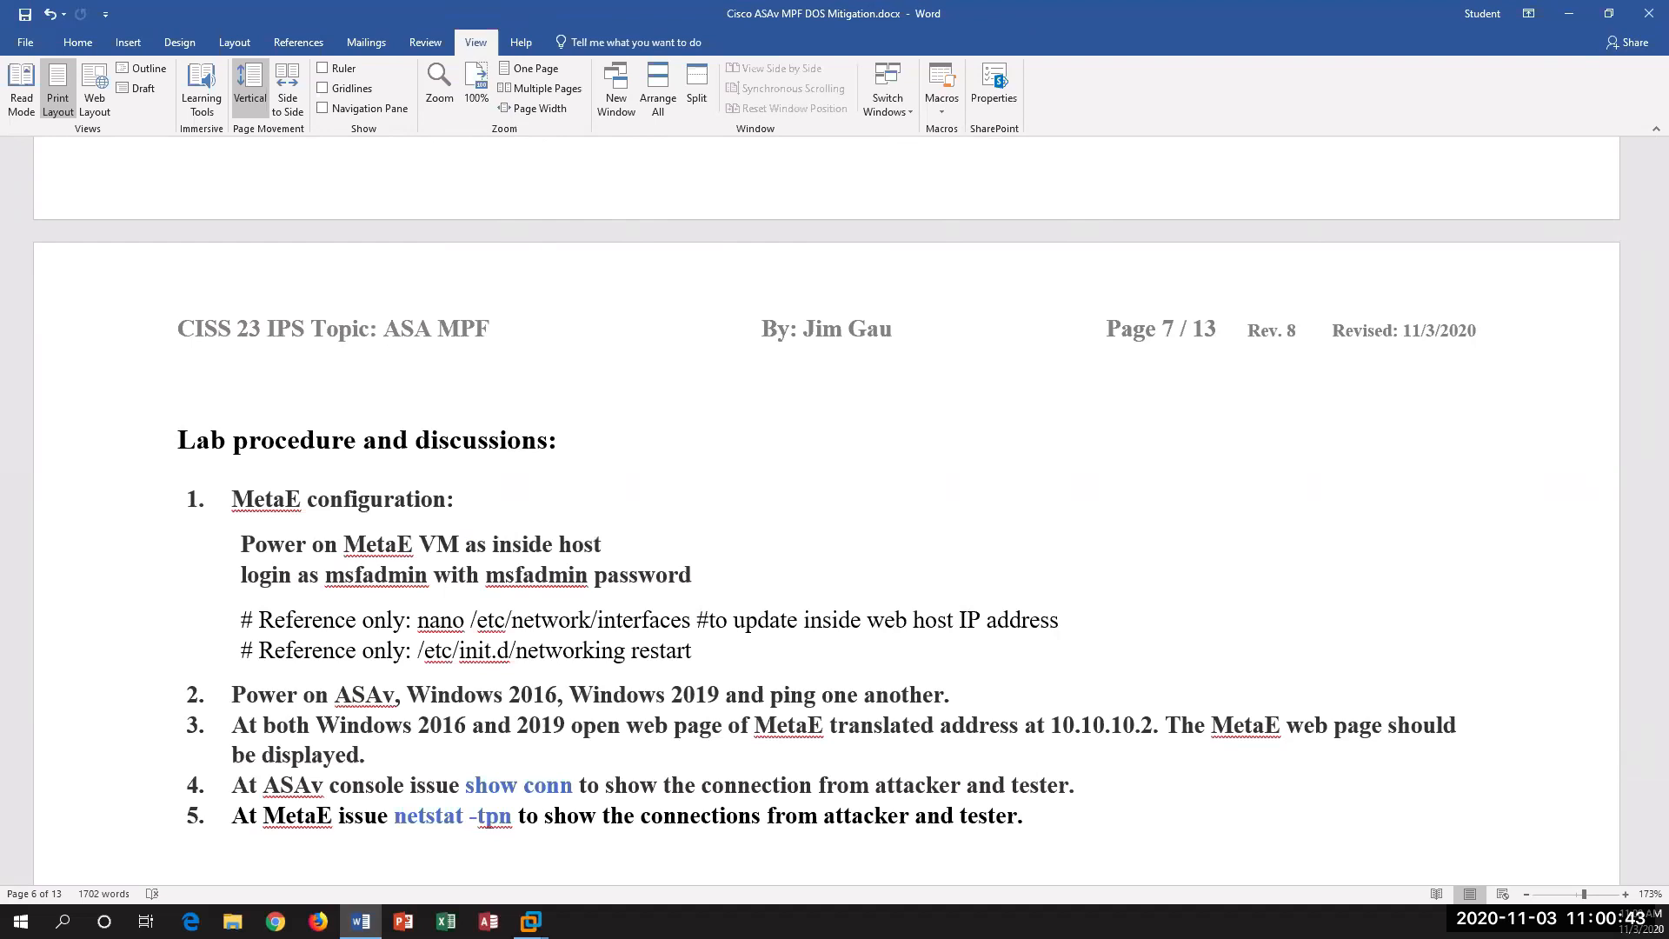
Step: Switch to VMware Workstation, widen the library pane and check the snapshots of the asav-esxi-noVPN virtual machine
key(alt+Tab)
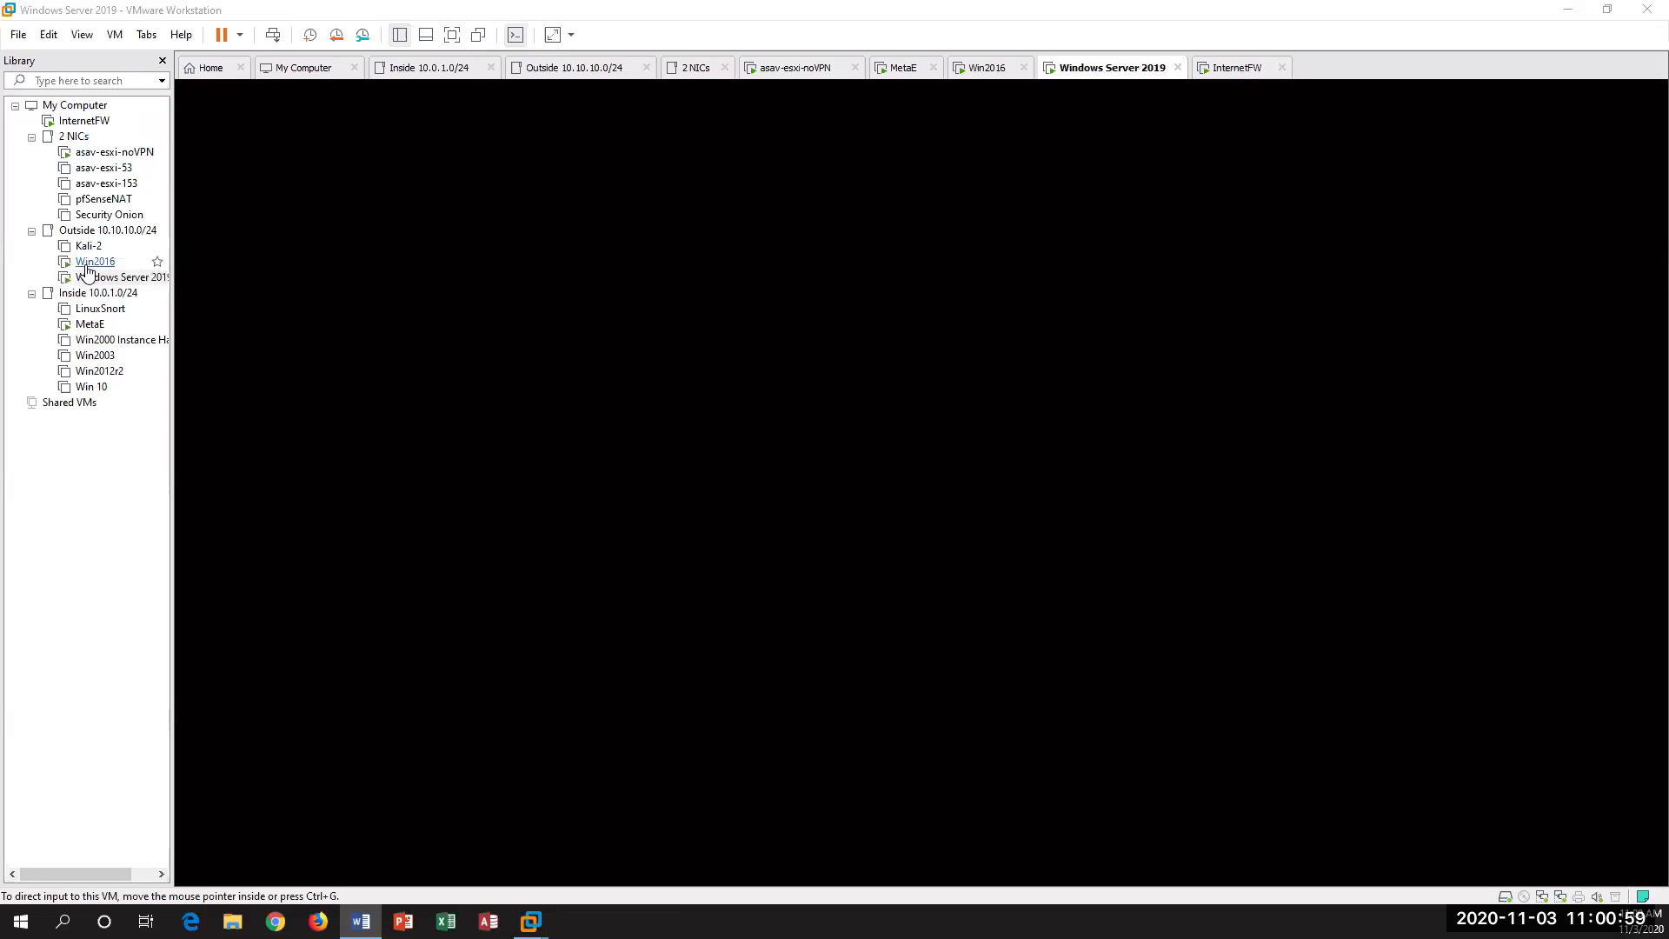
drag(172, 288, 183, 290)
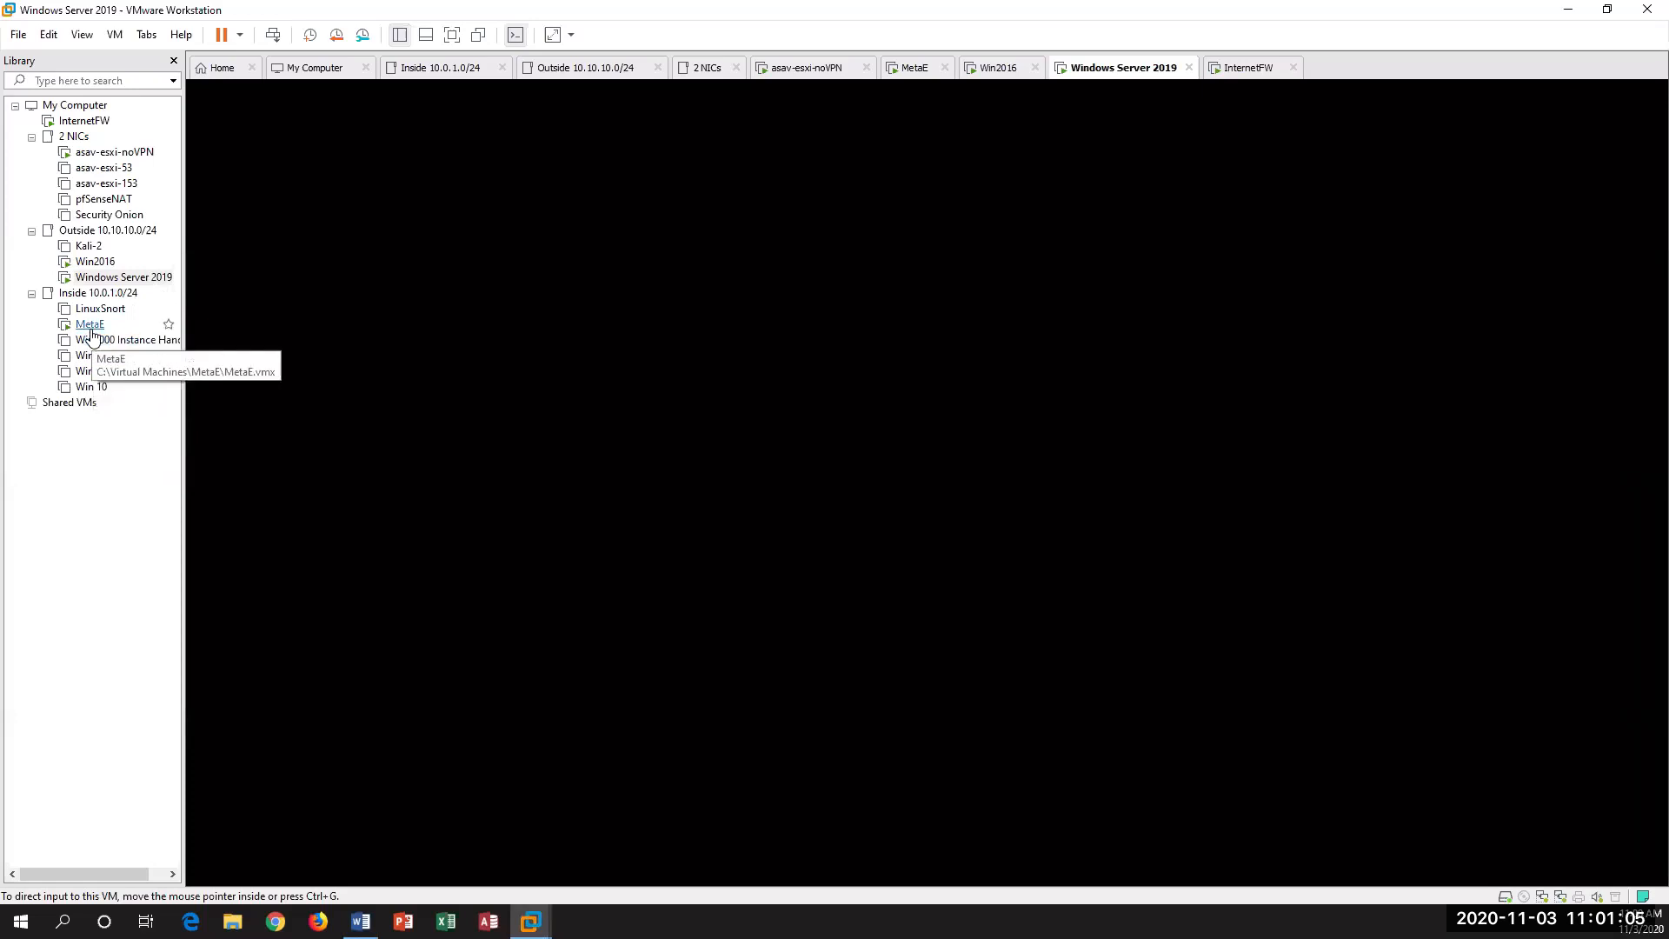
click(105, 156)
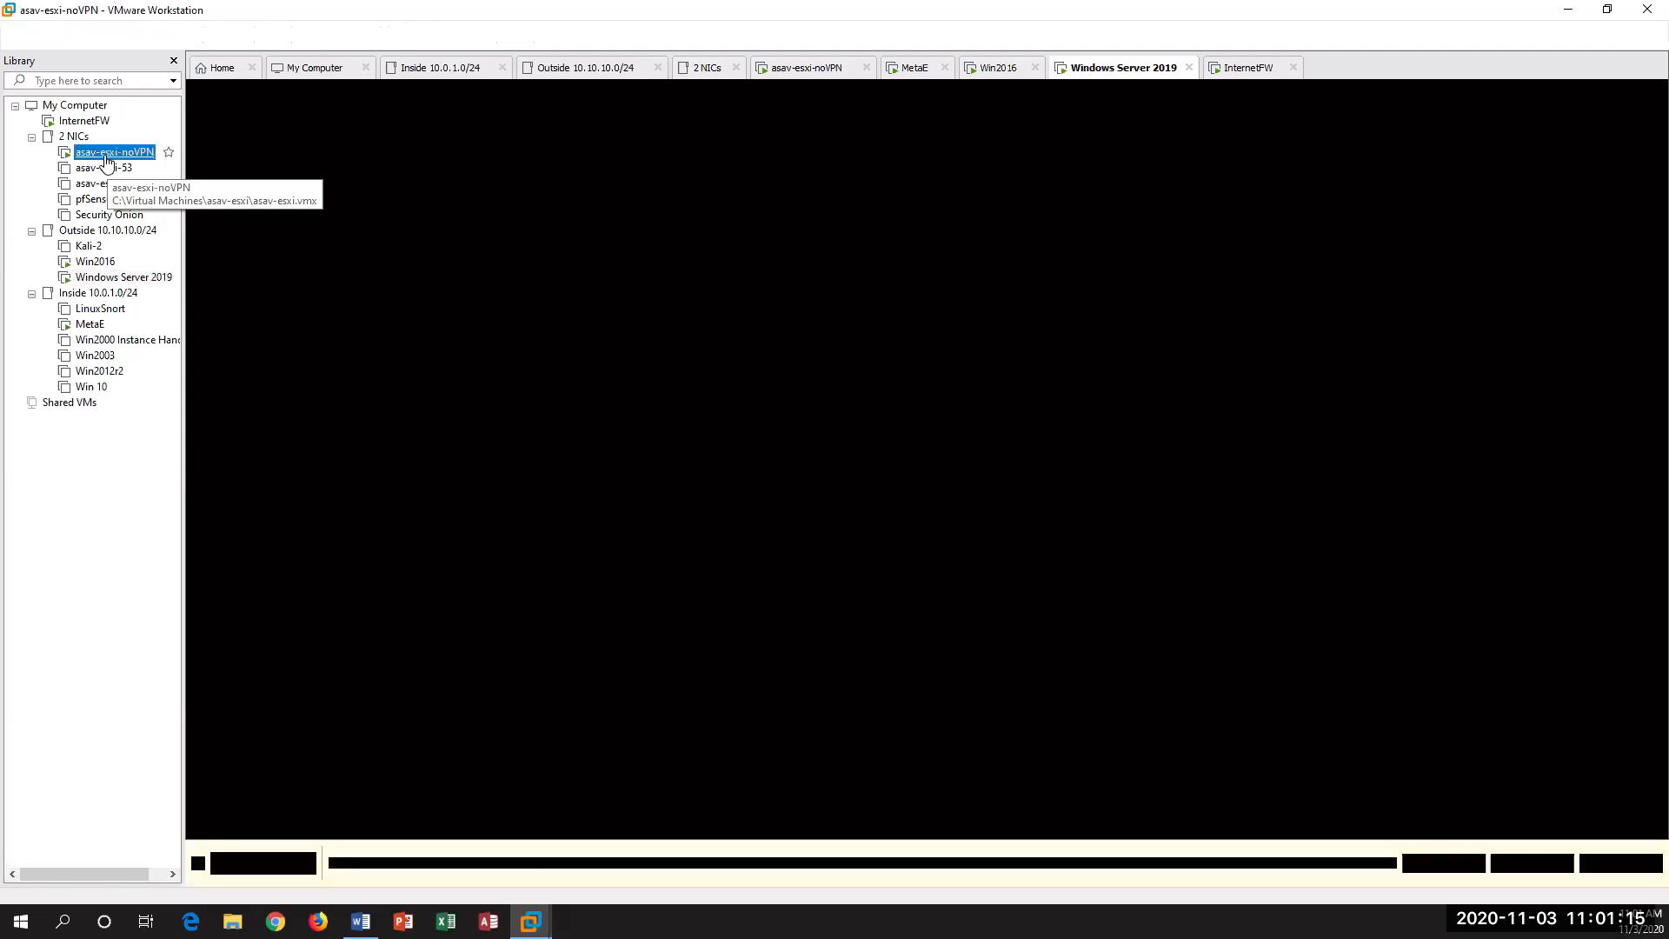
right_click(106, 156)
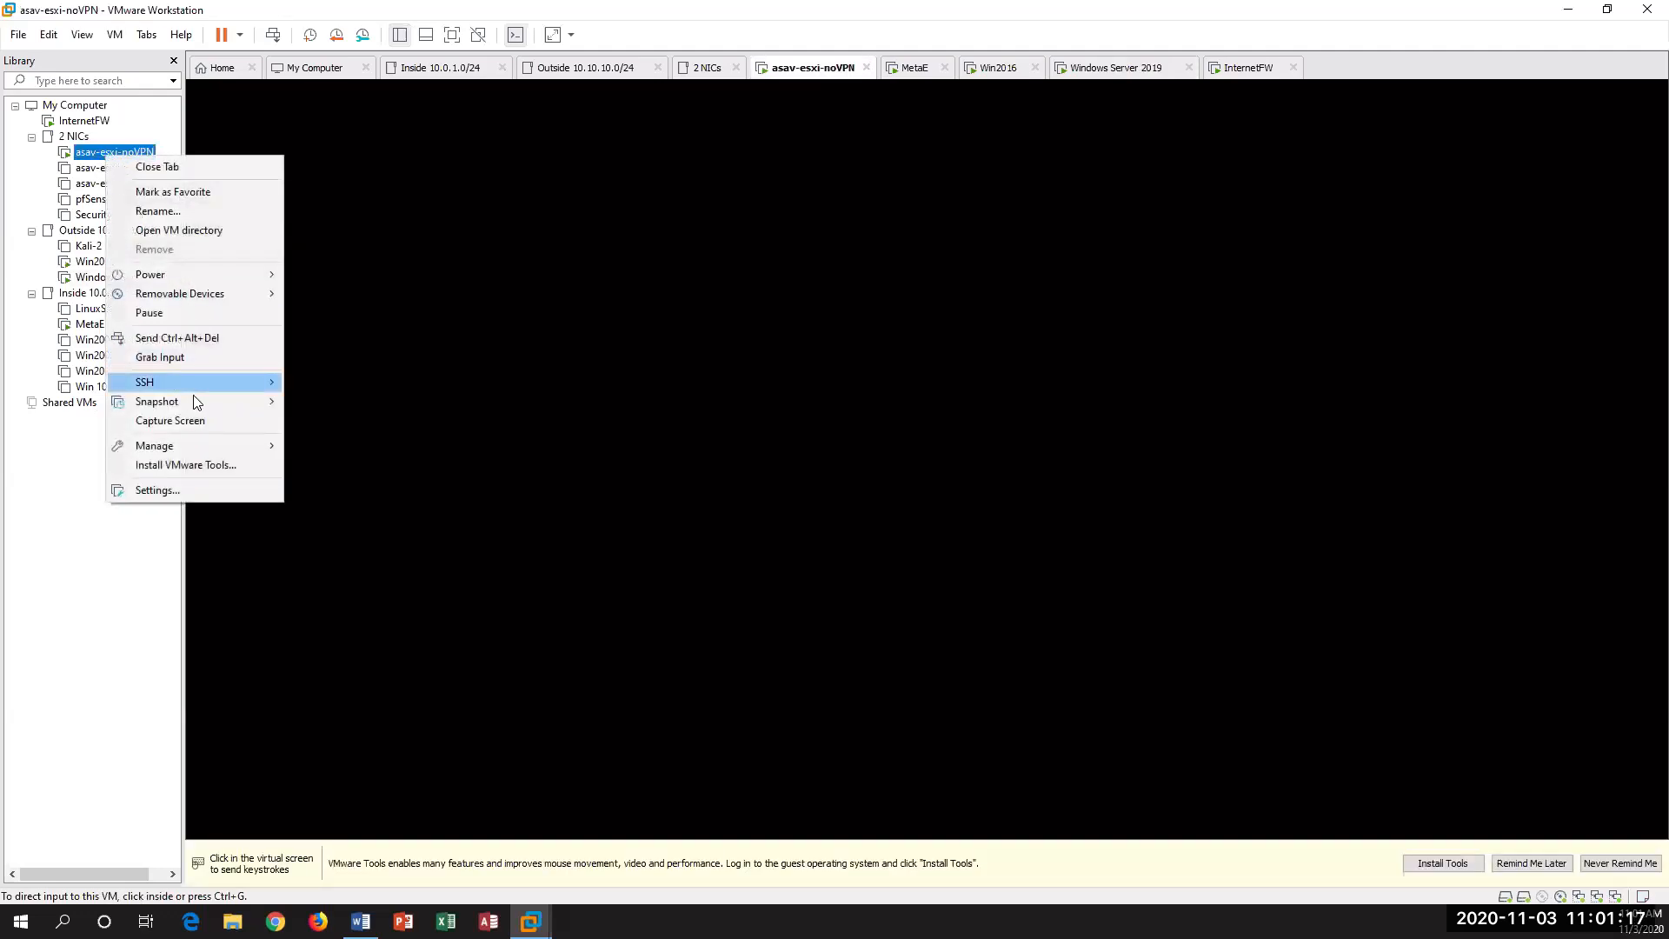
mouse_move(196, 398)
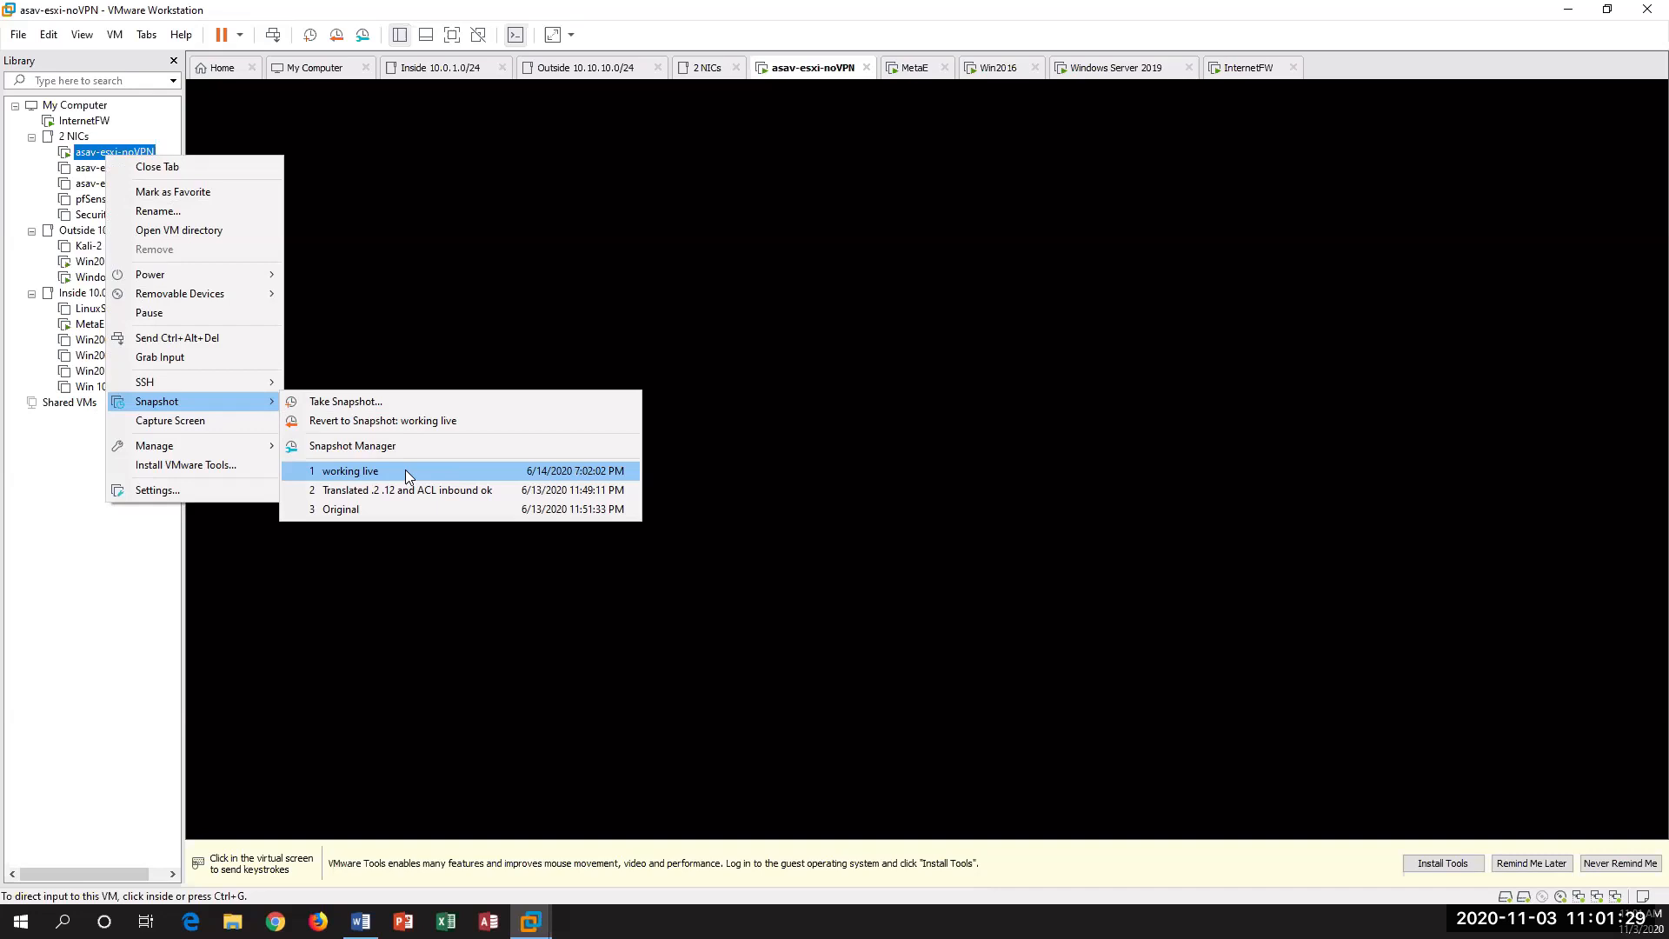
click(100, 577)
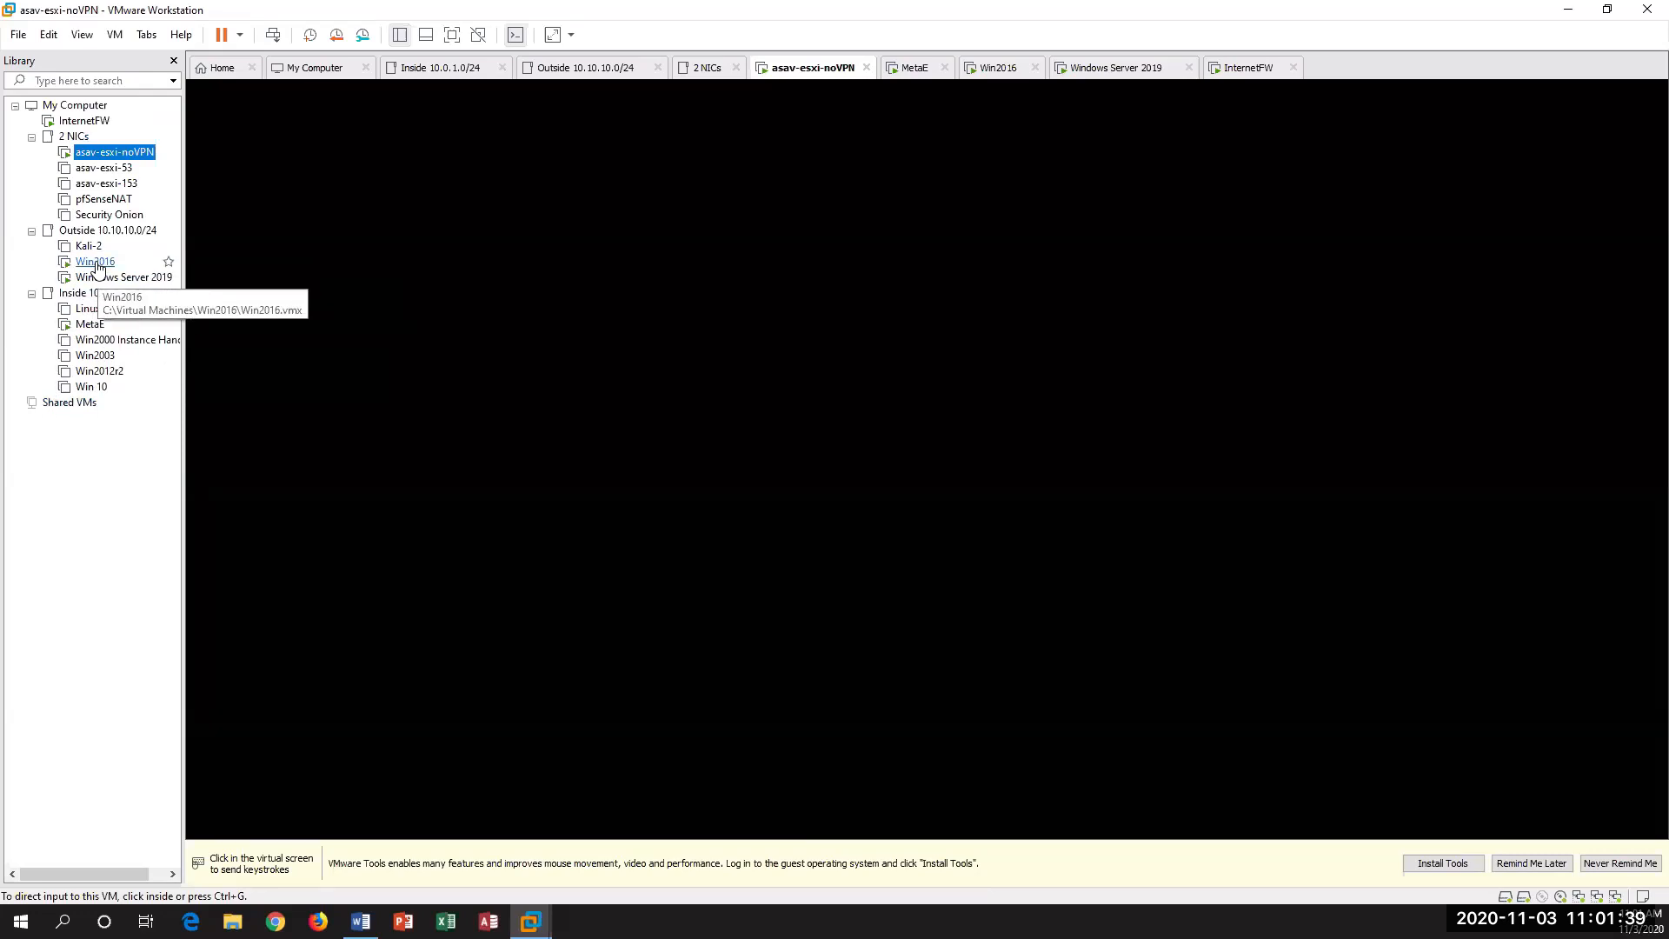
Step: Wake the MetaE virtual machine's console and log in with the admin user name and account password
click(90, 323)
click(823, 342)
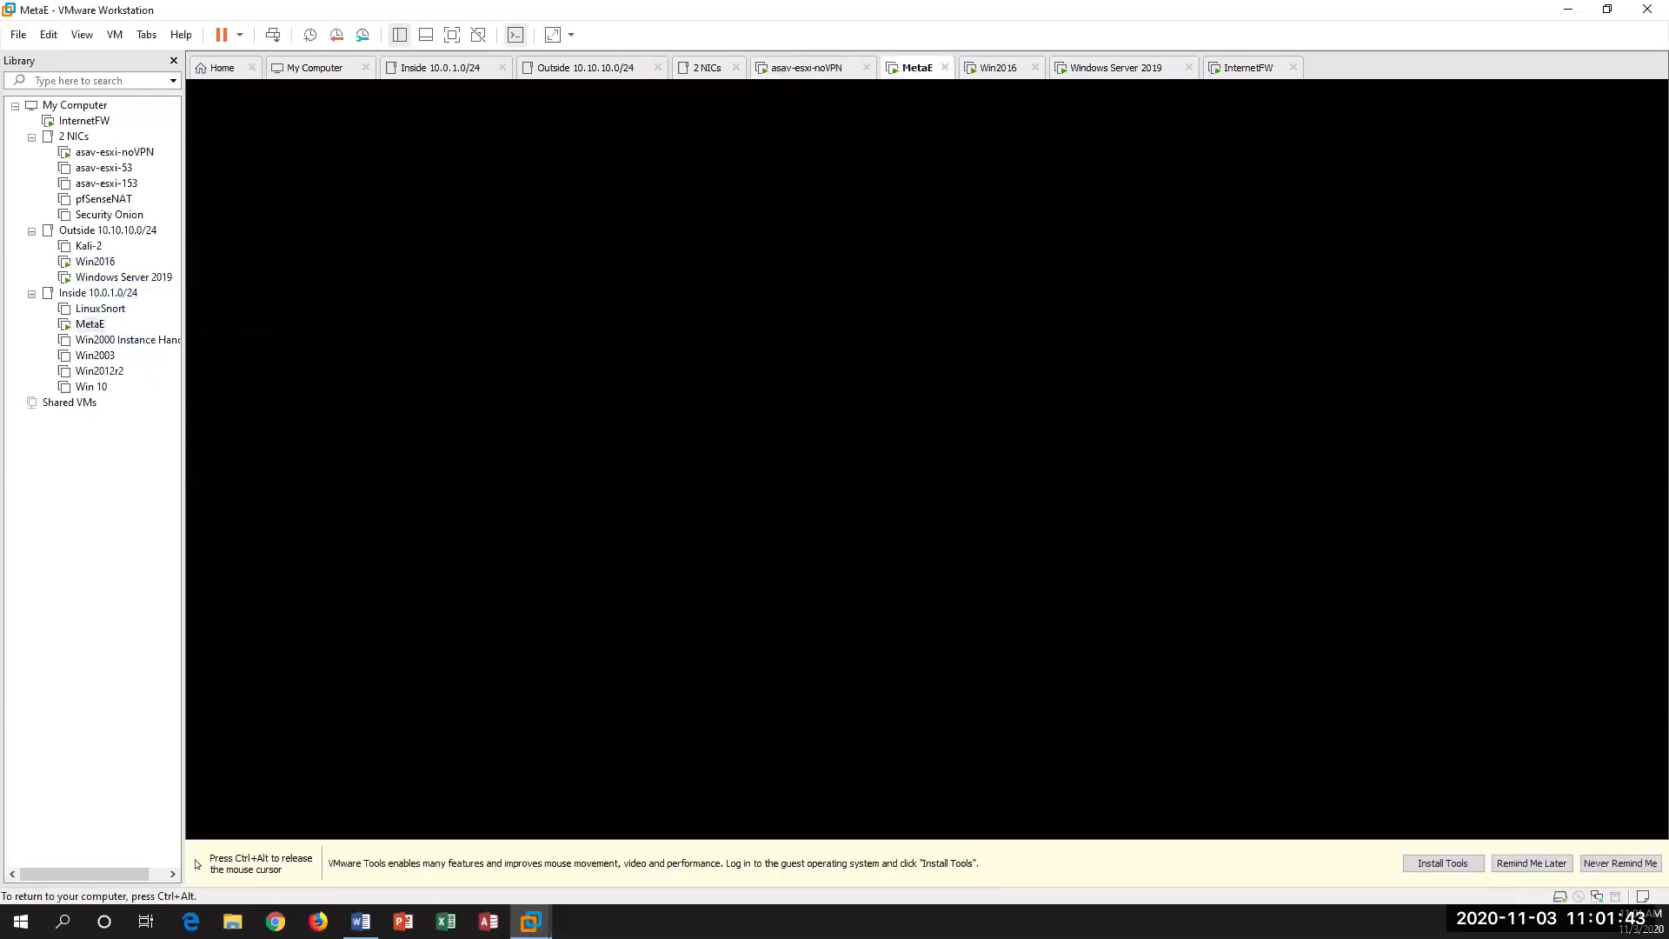
key(Return)
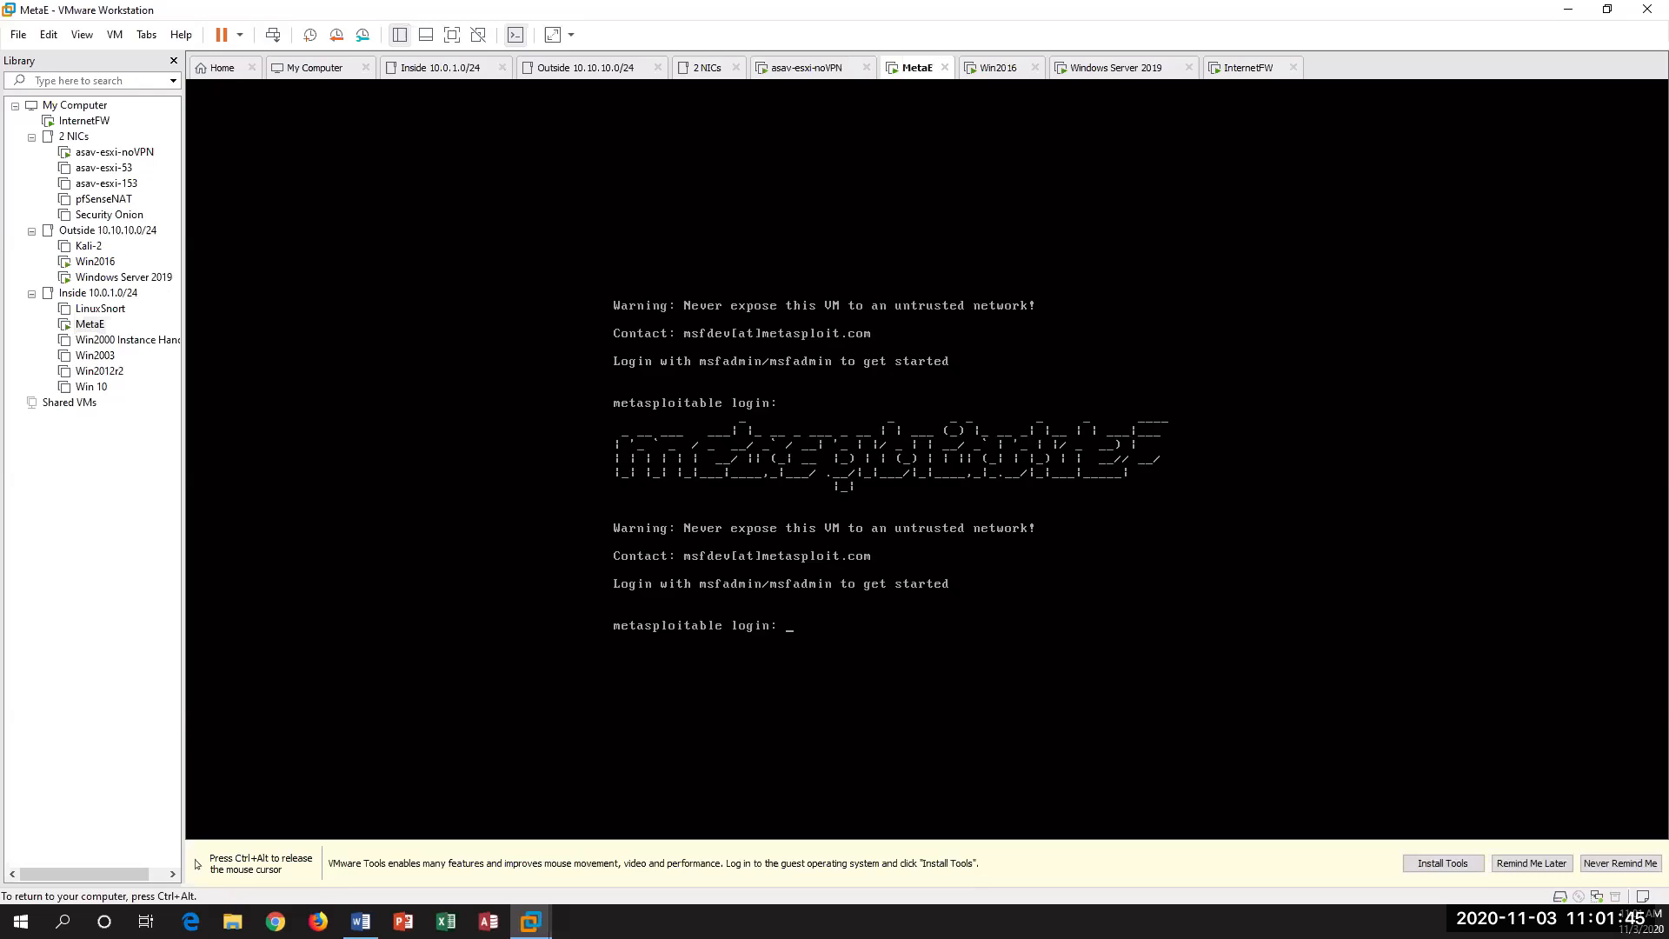
text(msfadmin)
key(Return)
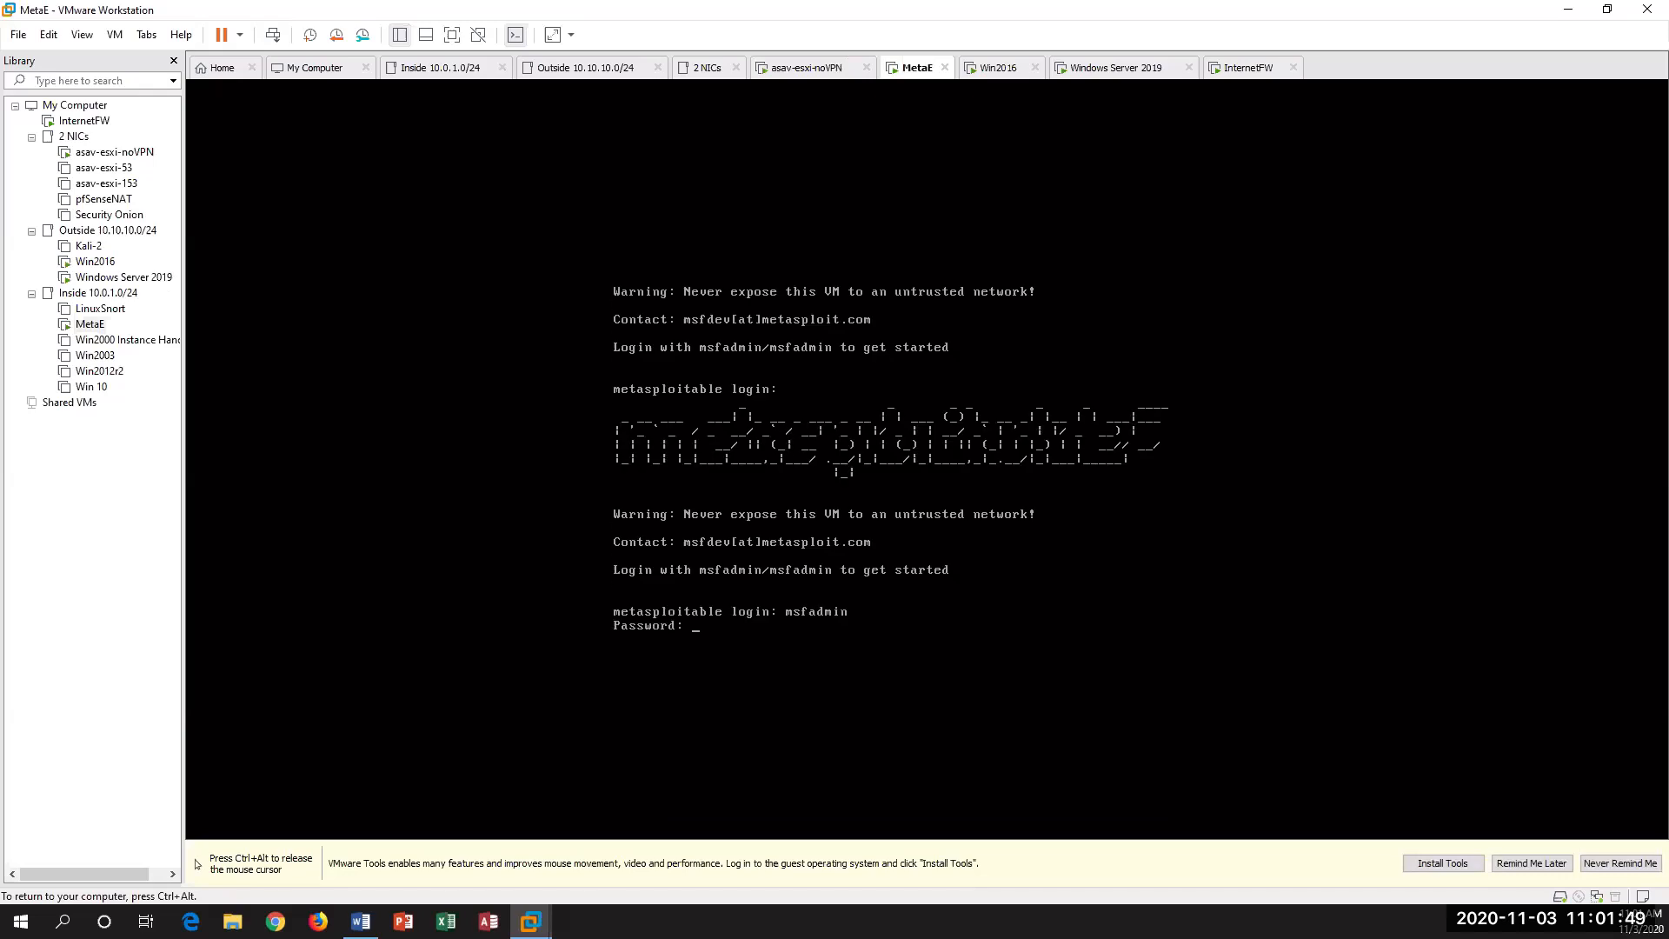
key(Return)
Step: Switch to the root account on MetaE with "sudo su", entering the account password
text(s)
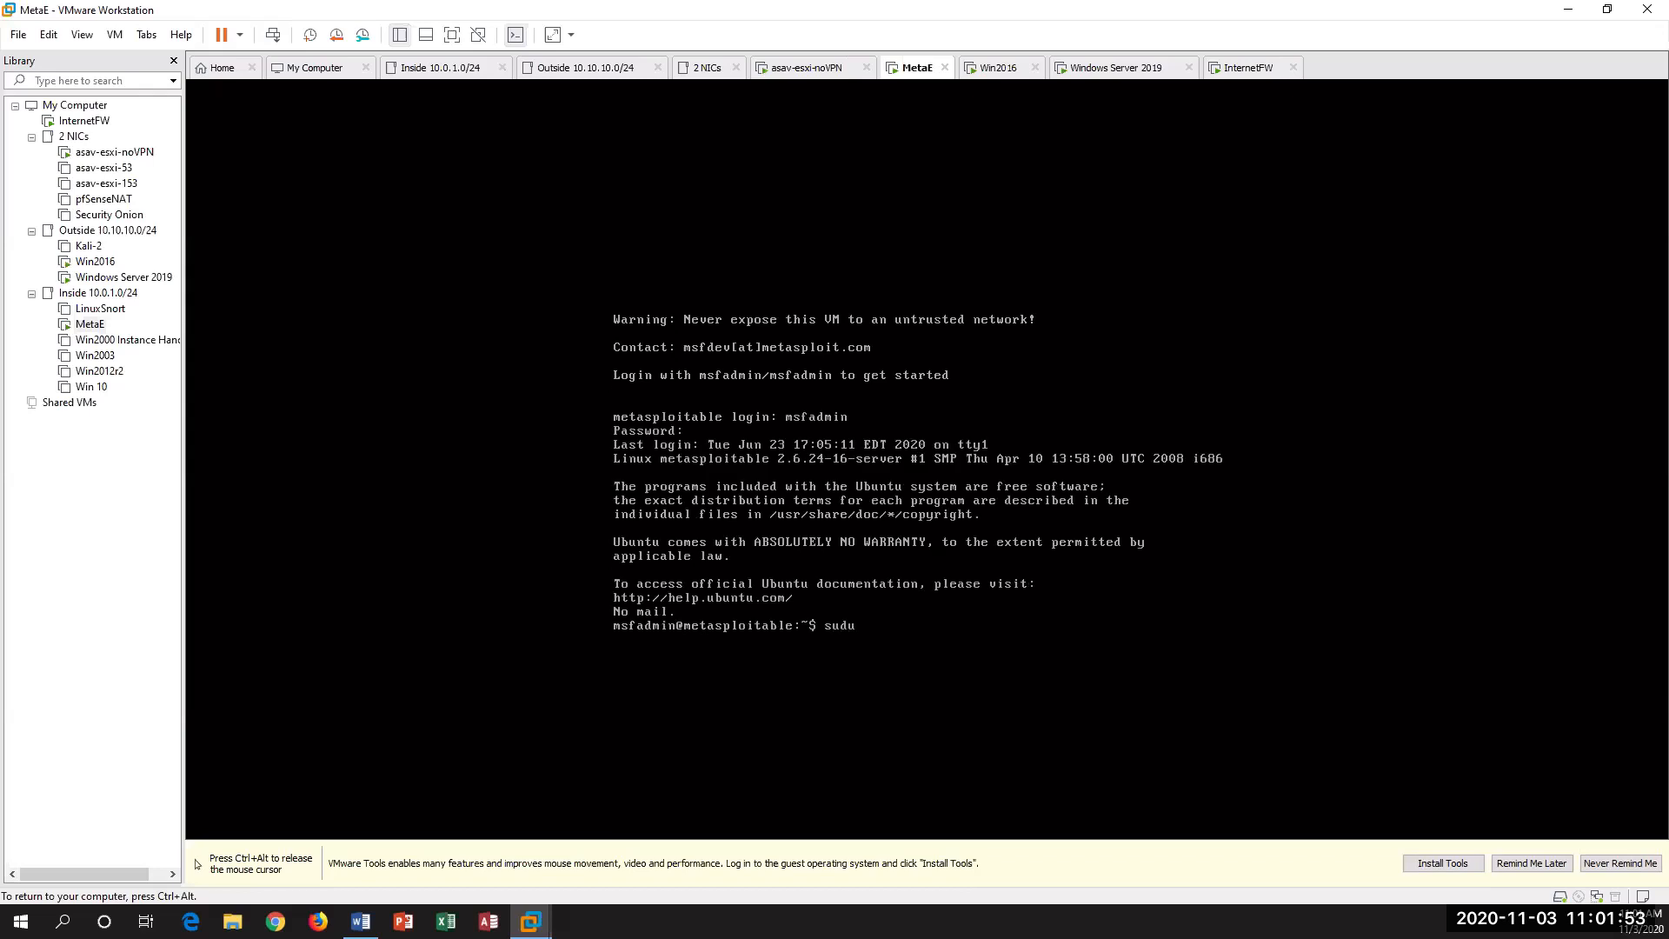
text(udu)
key(BackSpace)
key(BackSpace)
key(BackSpace)
text(udo su)
key(Return)
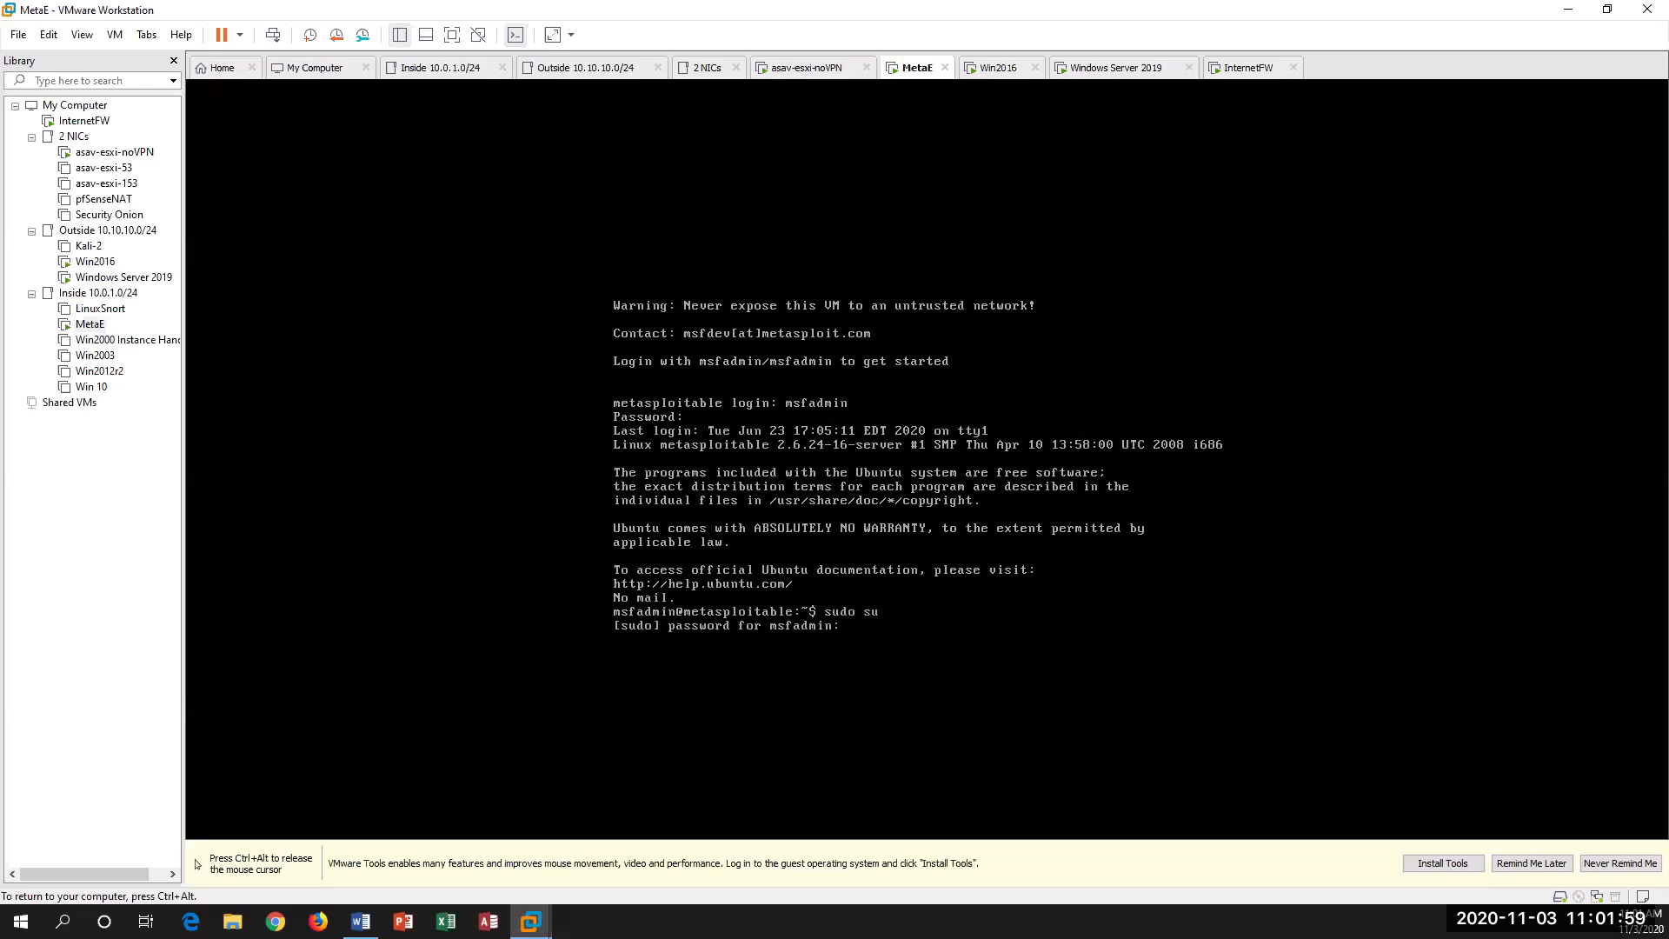
key(Return)
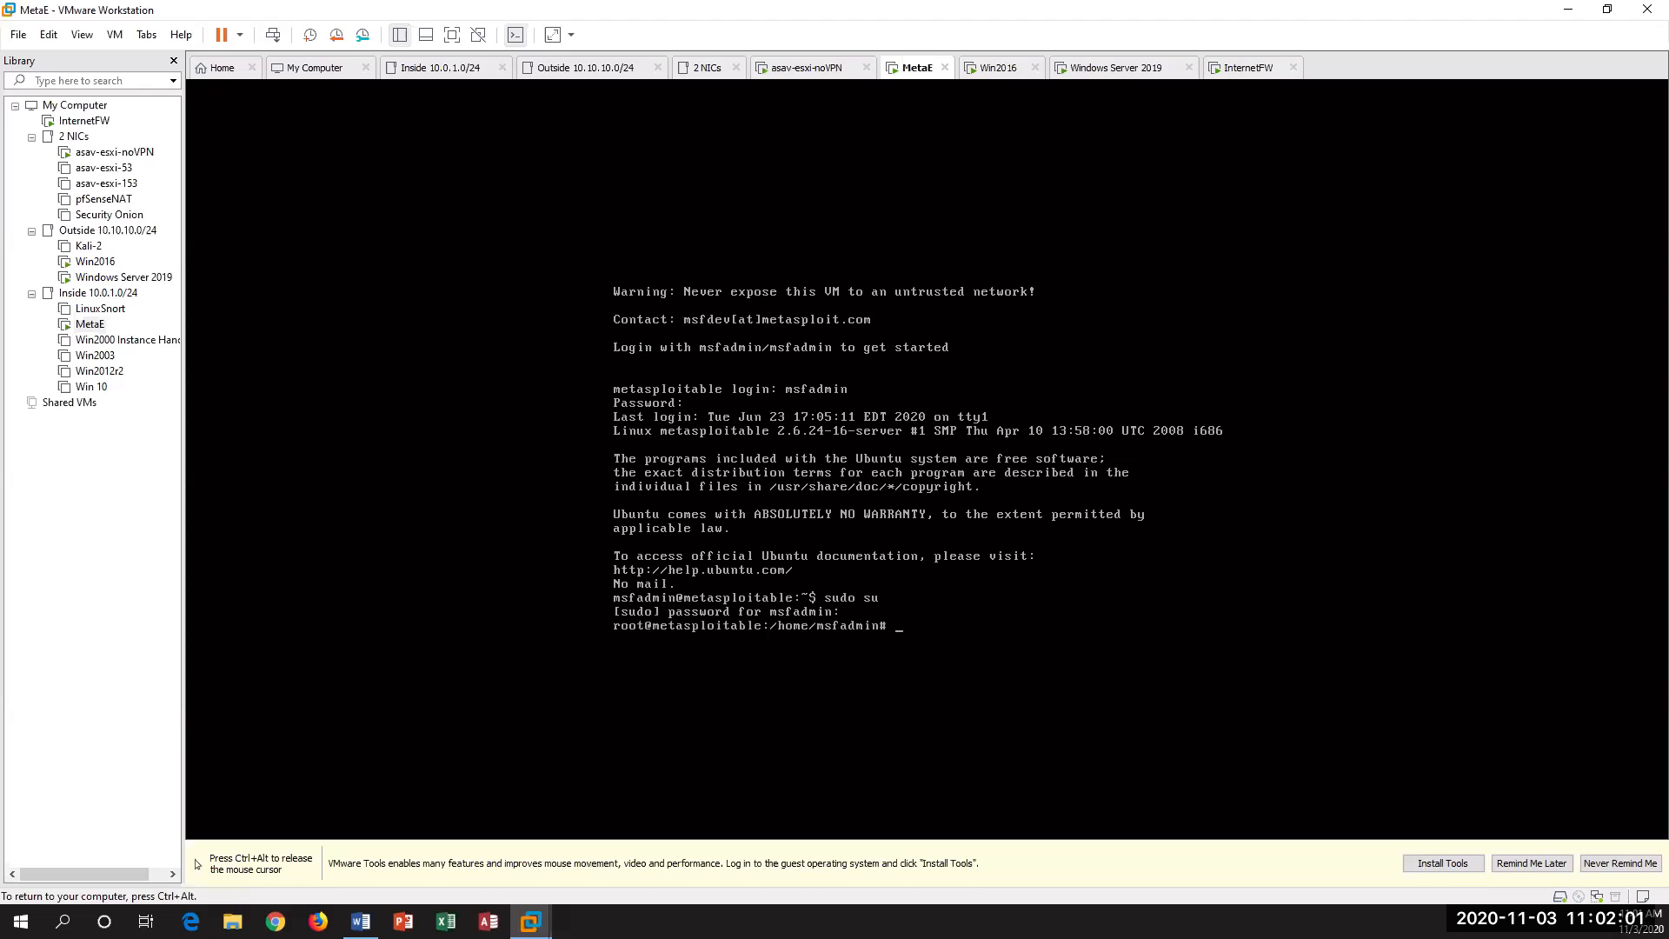
Step: Run "netstat -tpn" on MetaE to list its active TCP connections, and release the console's input capture
text(netstat -tpn)
key(Return)
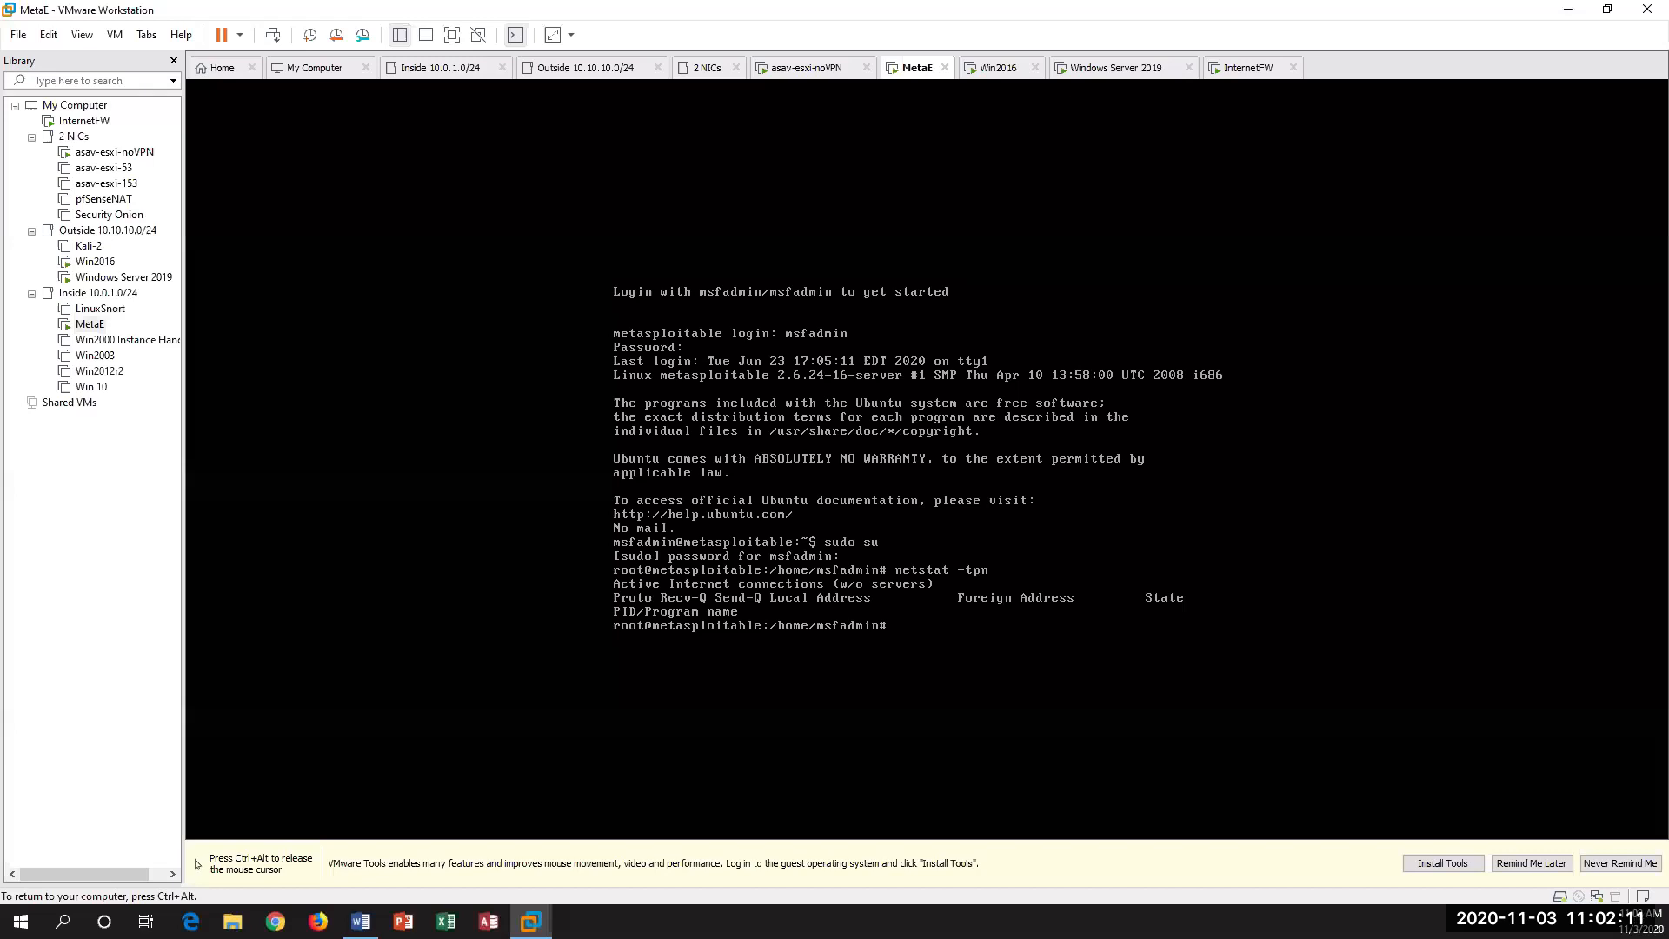
key(ctrl+alt)
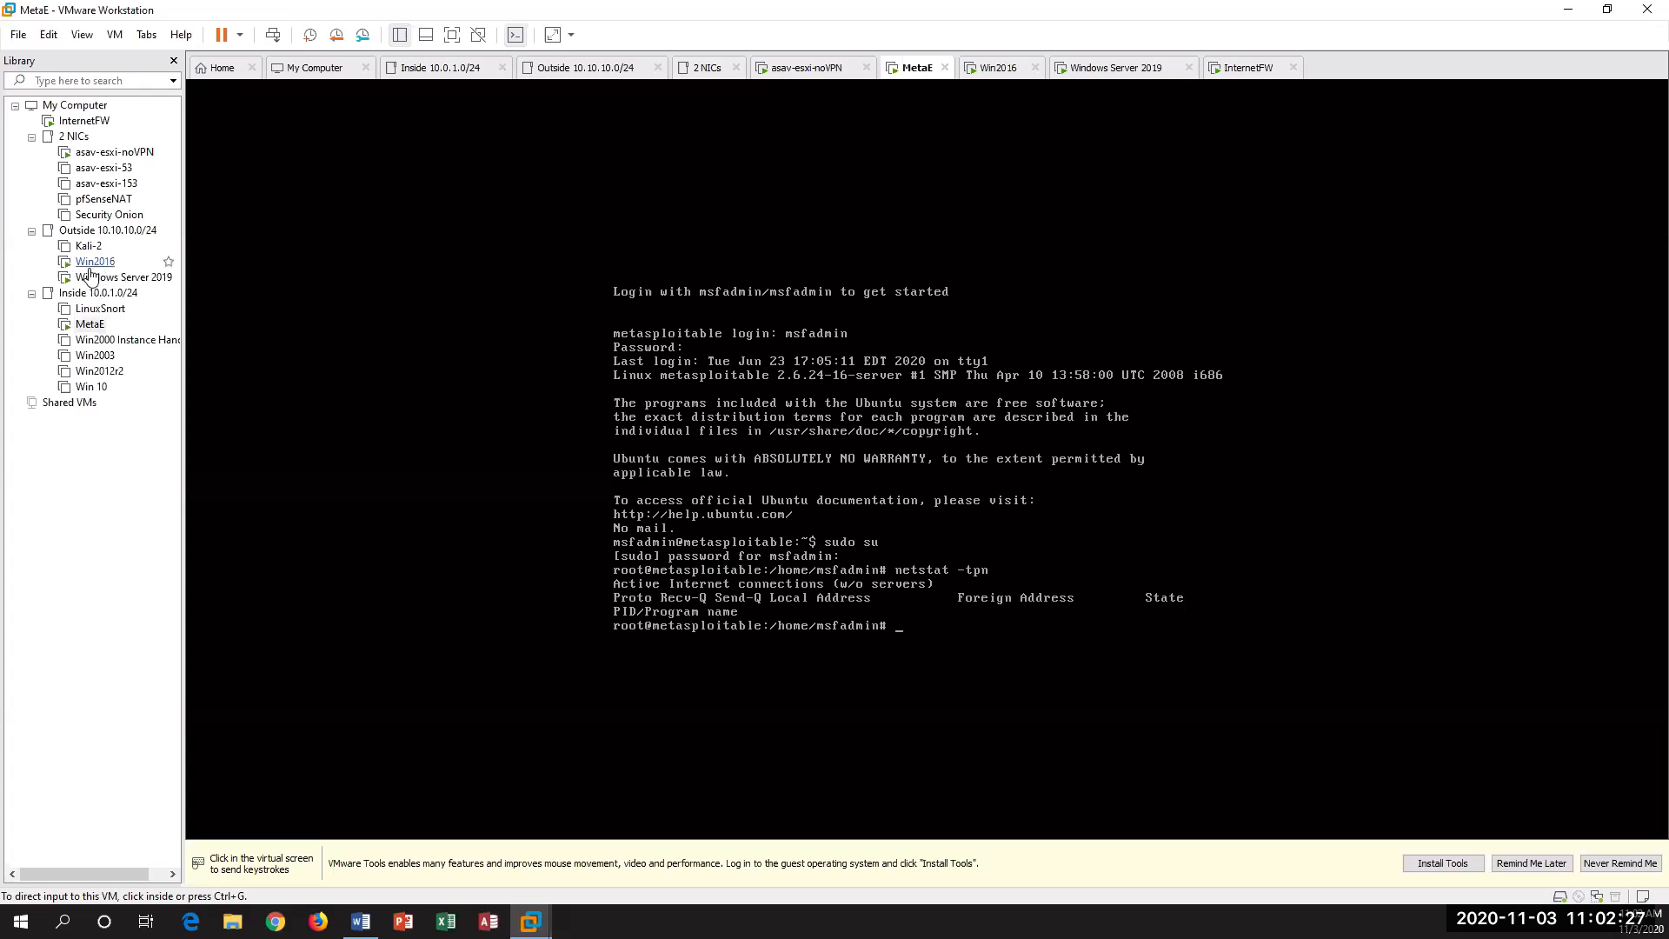
Step: Unlock the Win2016 virtual machine and sign in as Administrator with the account password
click(94, 262)
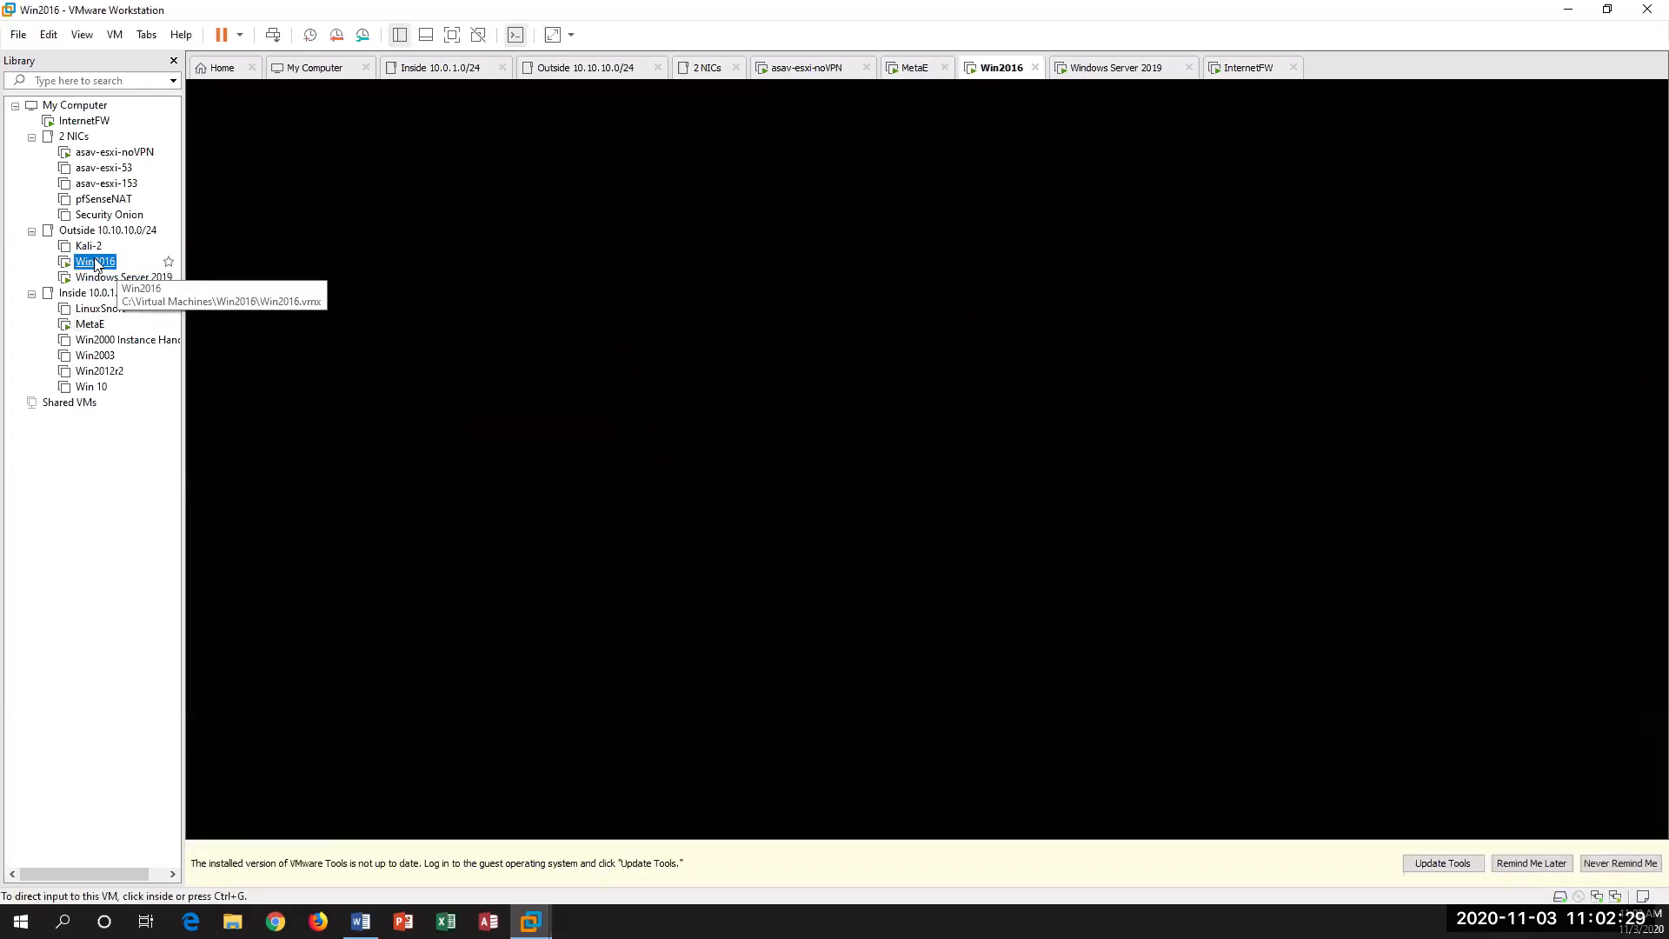
right_click(96, 262)
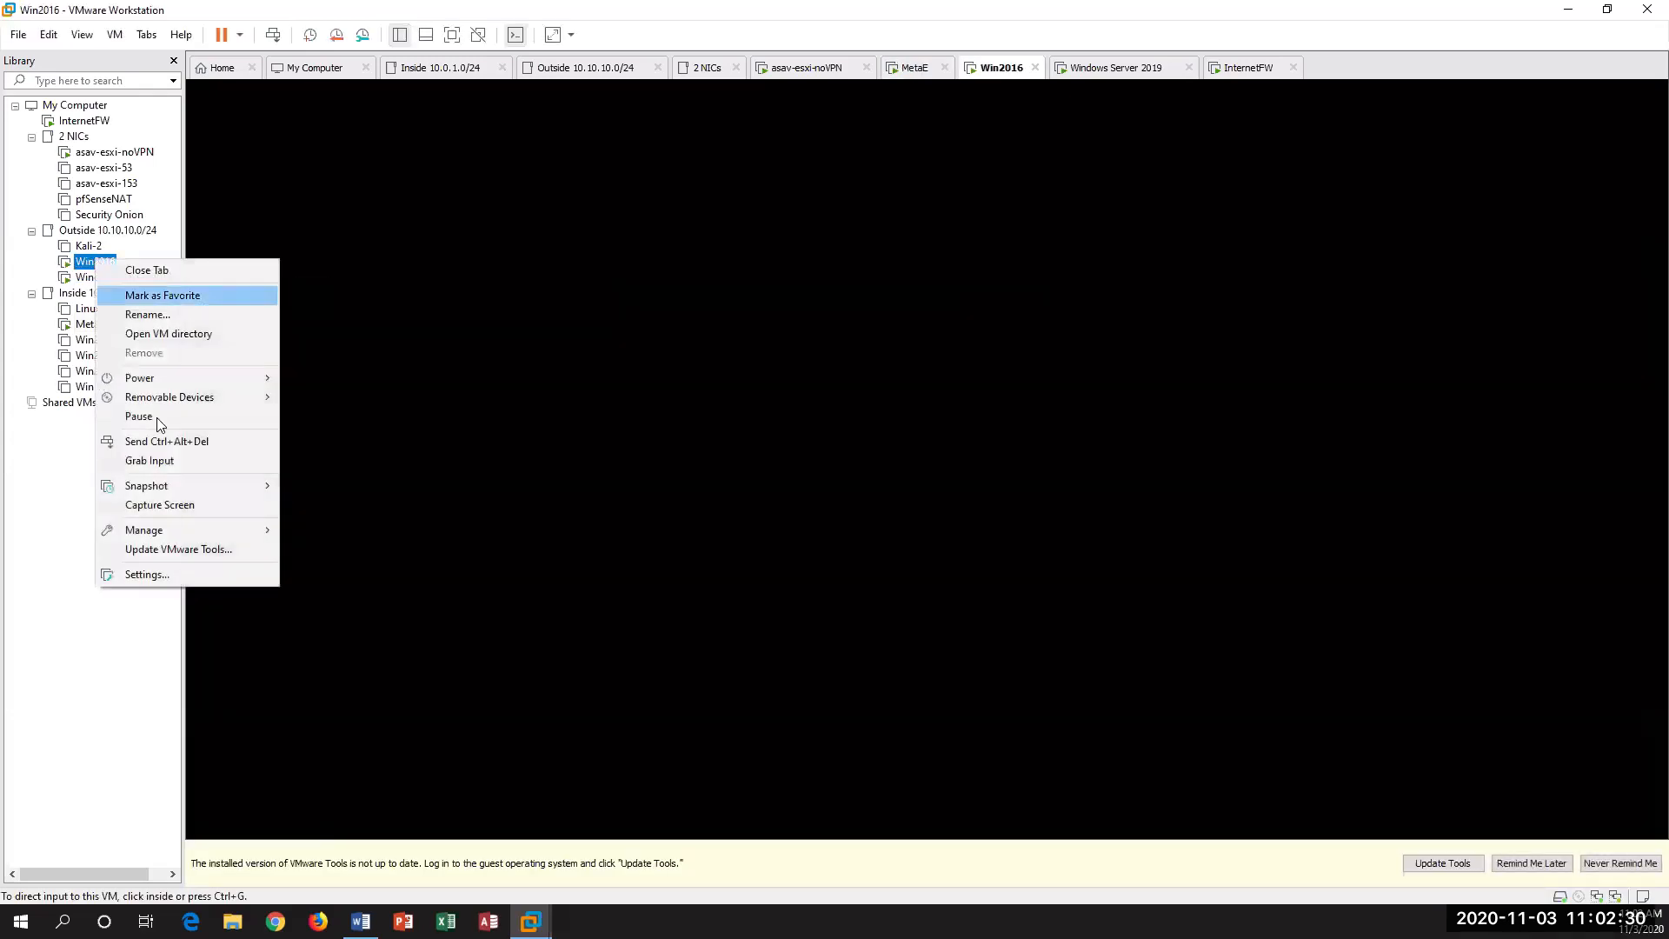
click(223, 440)
click(900, 525)
text(••••••••••)
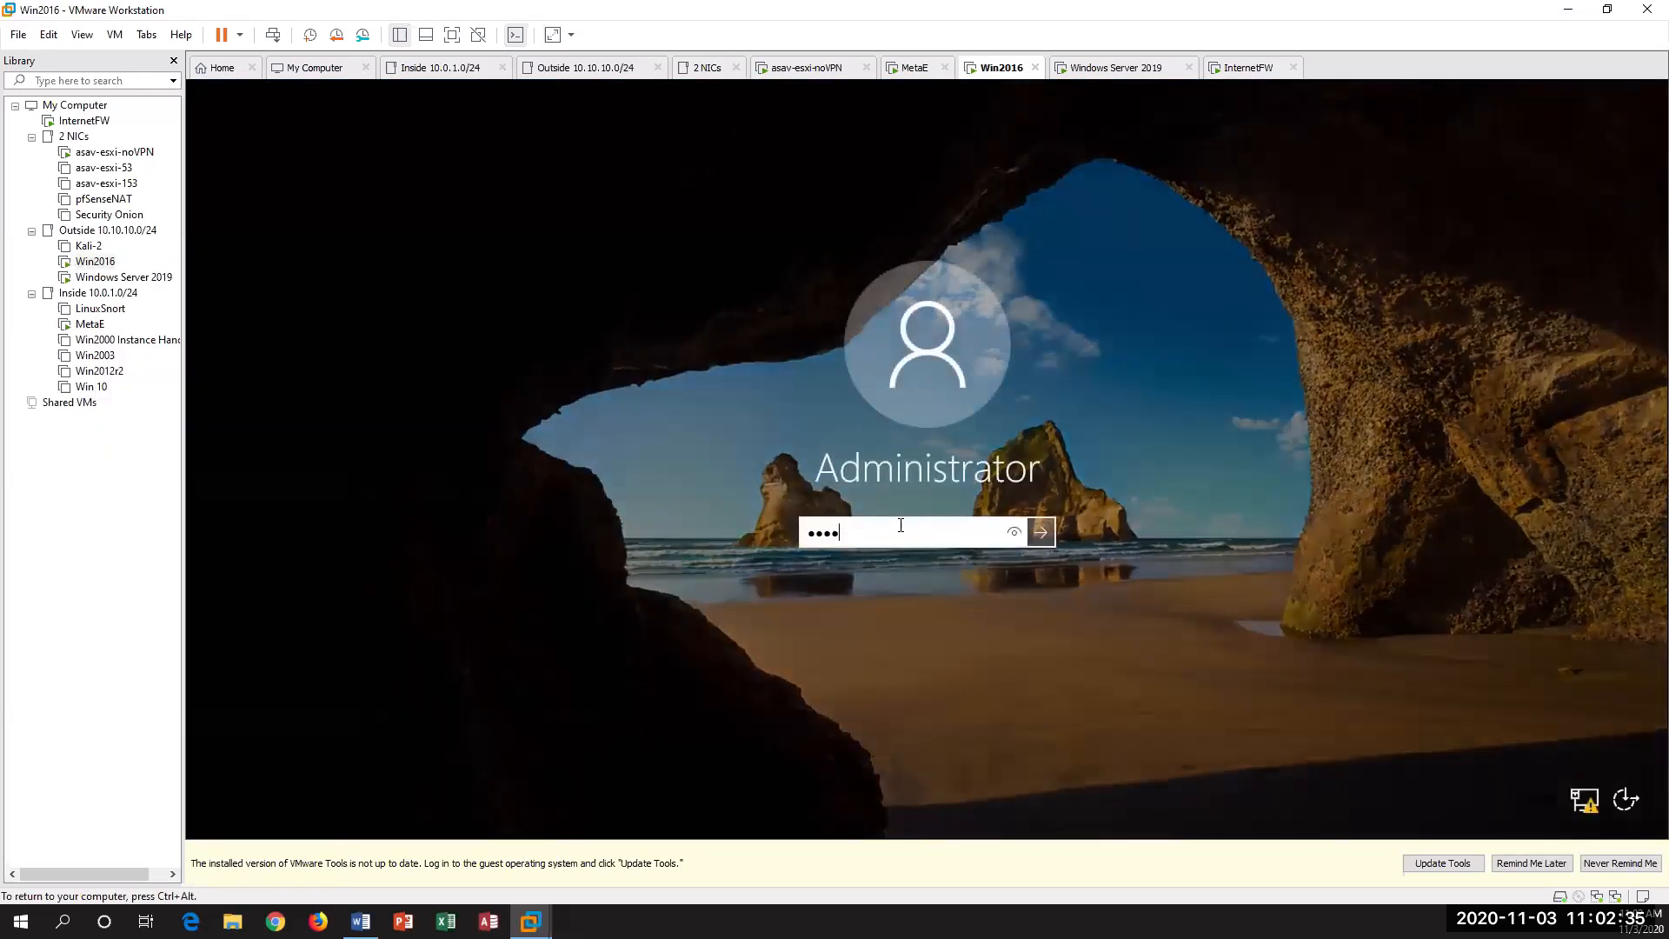
key(Return)
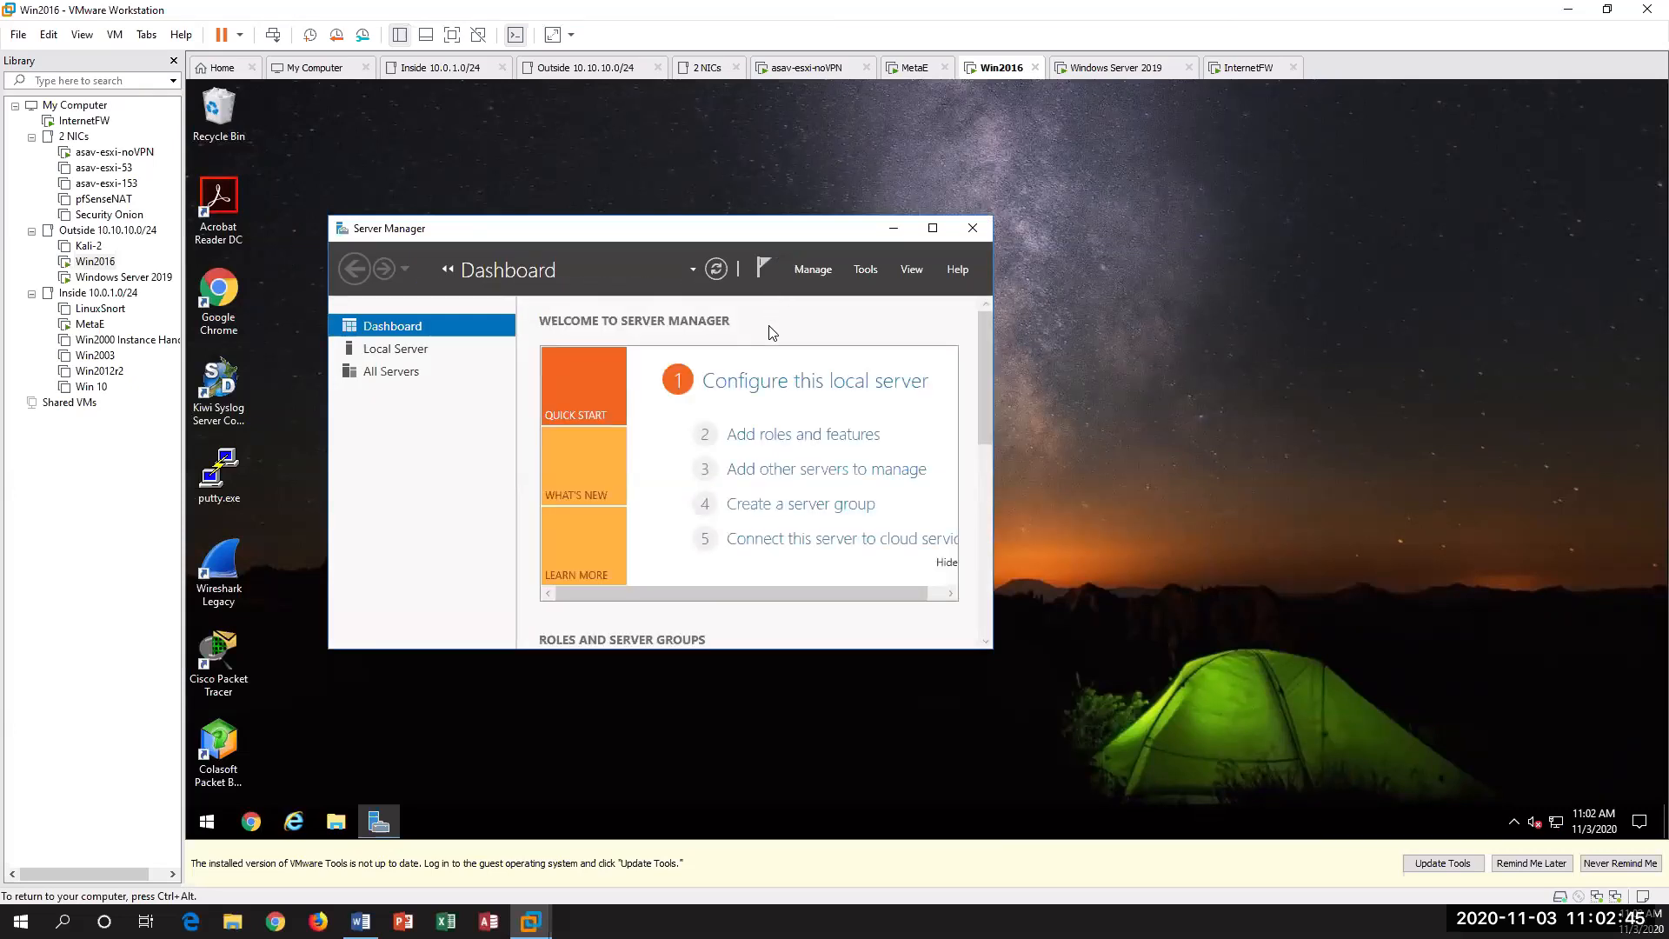
Step: Ping MetaE's translated address 10.10.10.2 from a Command Prompt on Win2016
click(206, 835)
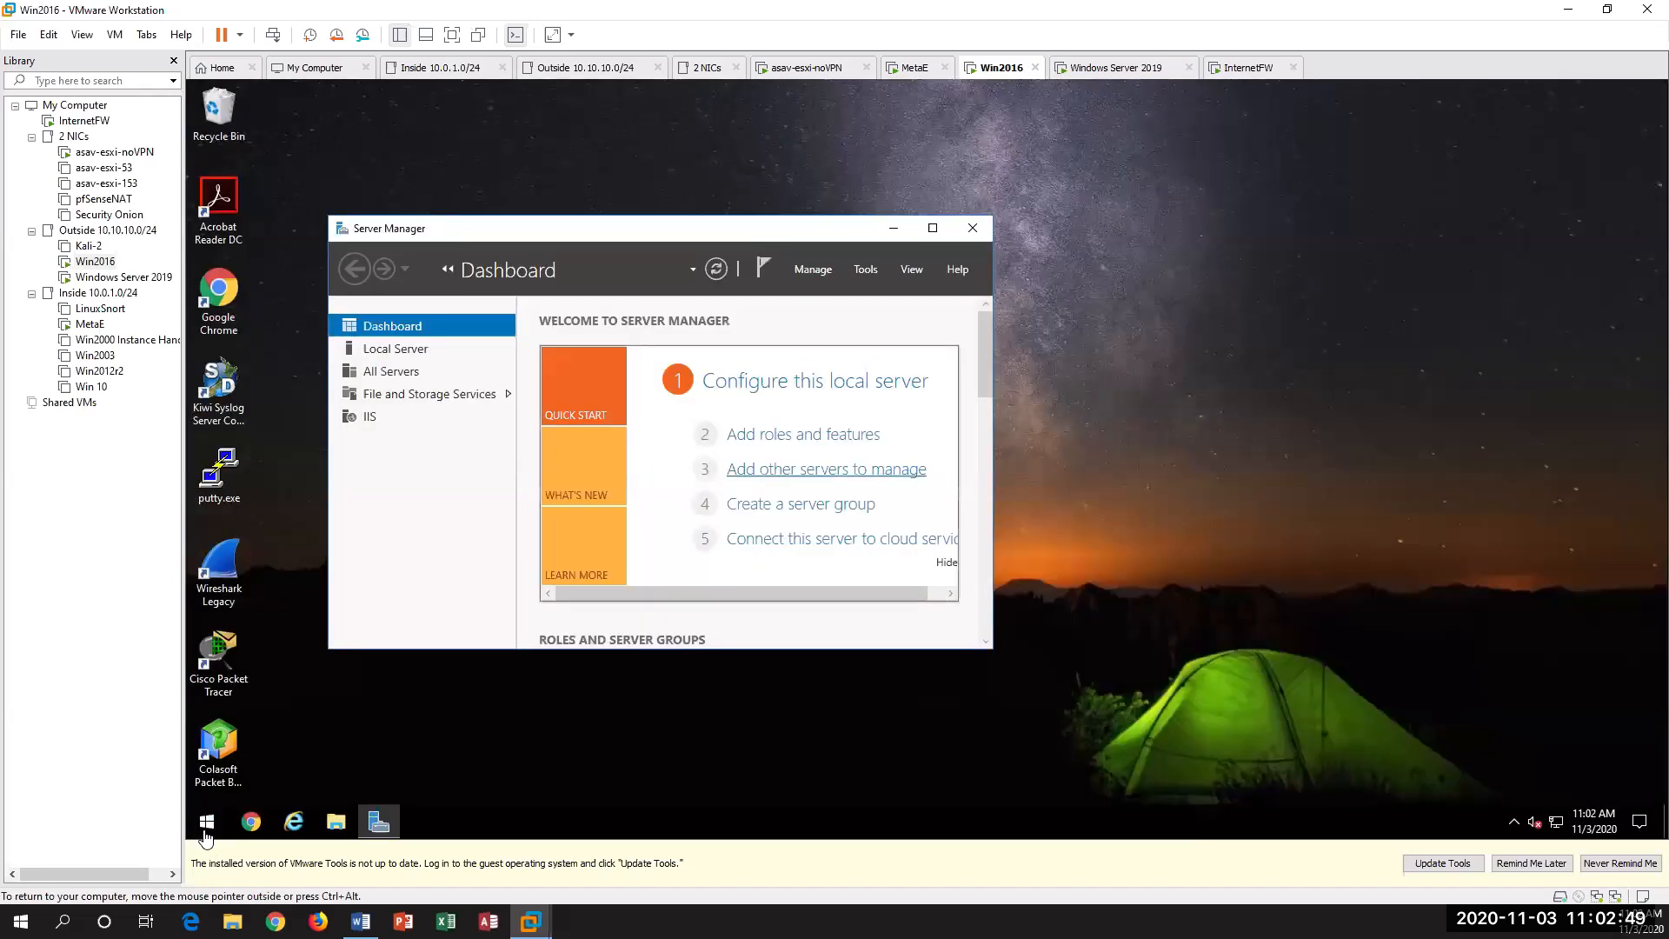
click(206, 833)
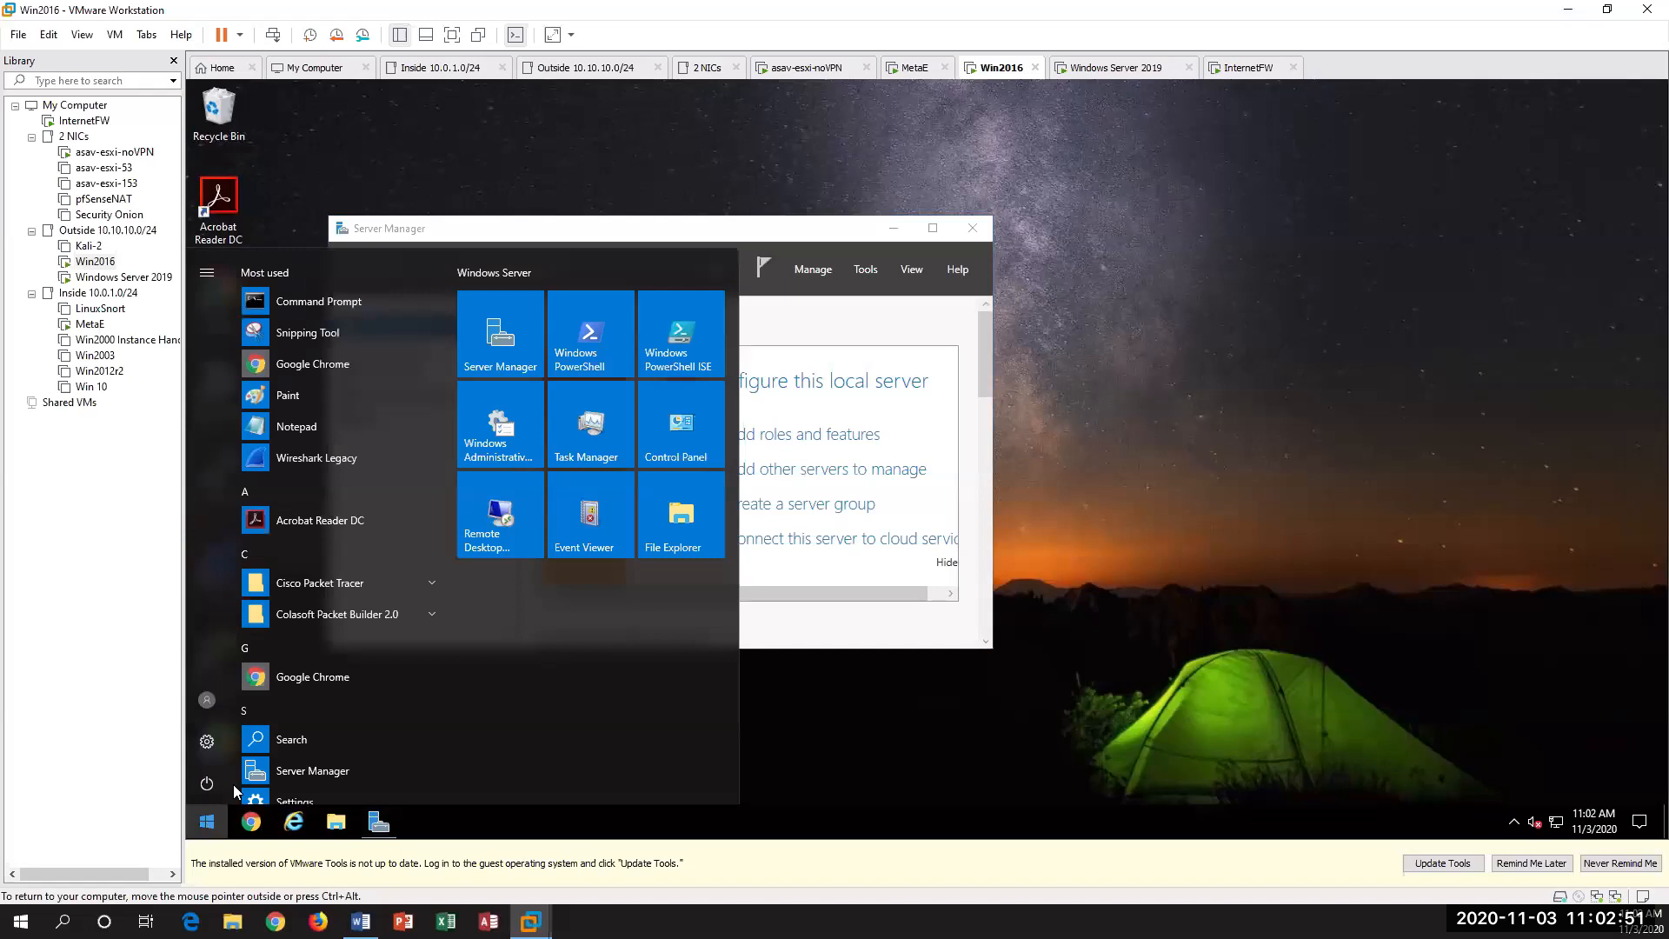
click(287, 301)
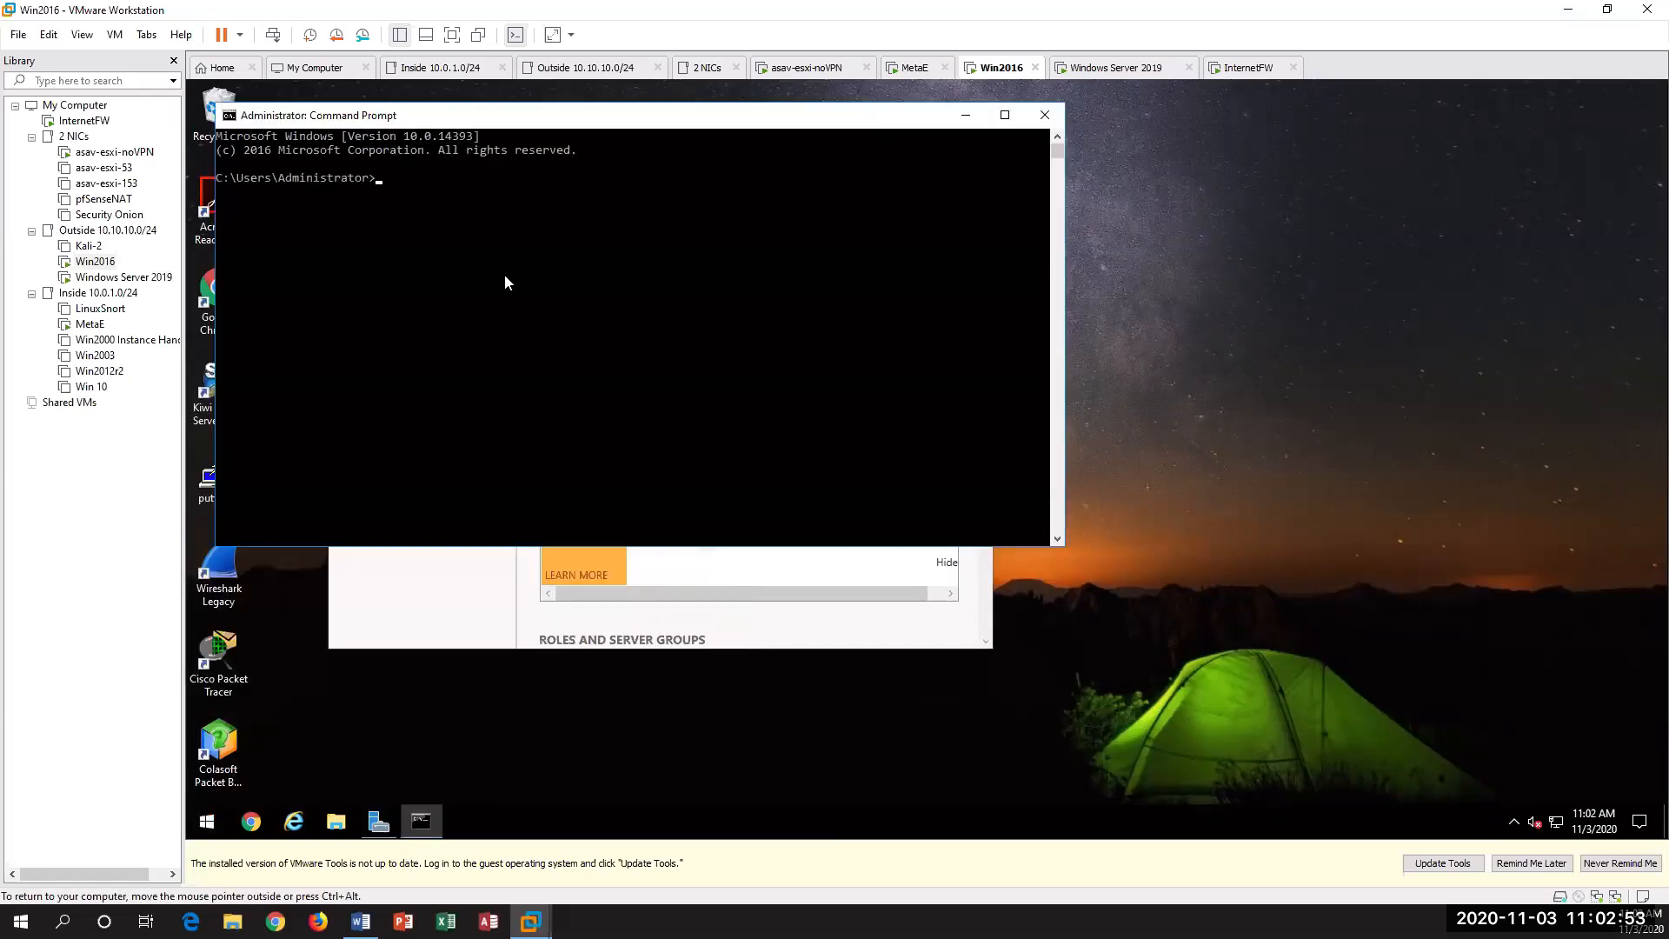
text(ping 10.10.10.2)
key(Return)
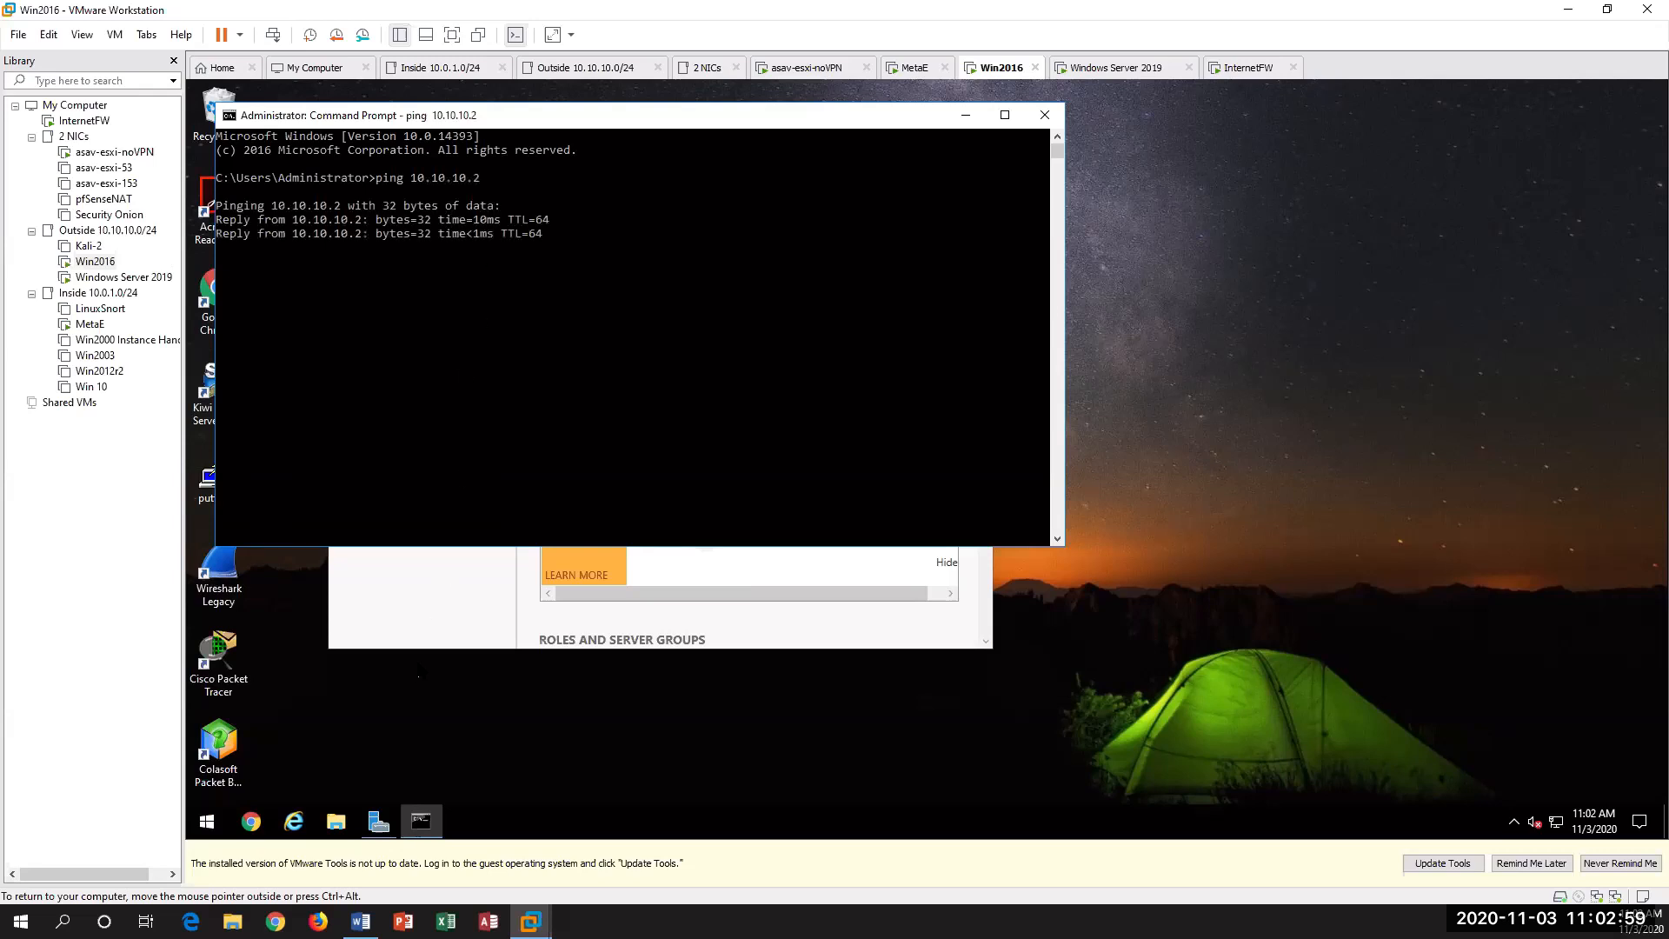
Step: Start Internet Explorer on Win2016, dismiss its setup dialog and load the MetaE web page at 10.10.10.2
click(294, 820)
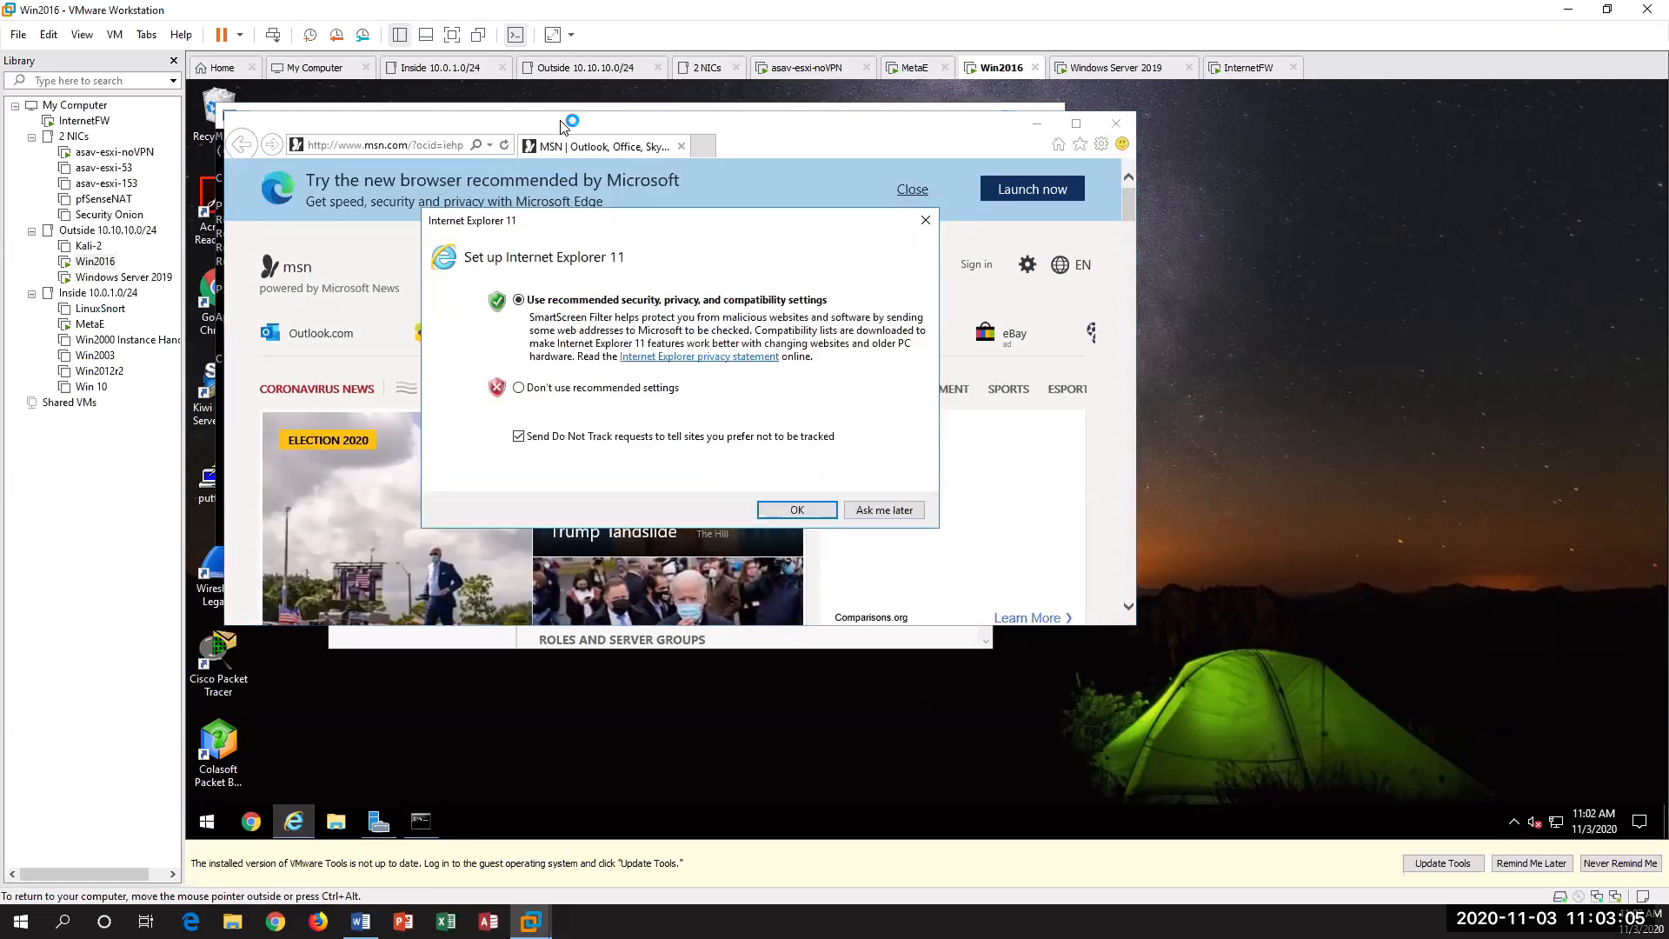
click(924, 220)
click(586, 209)
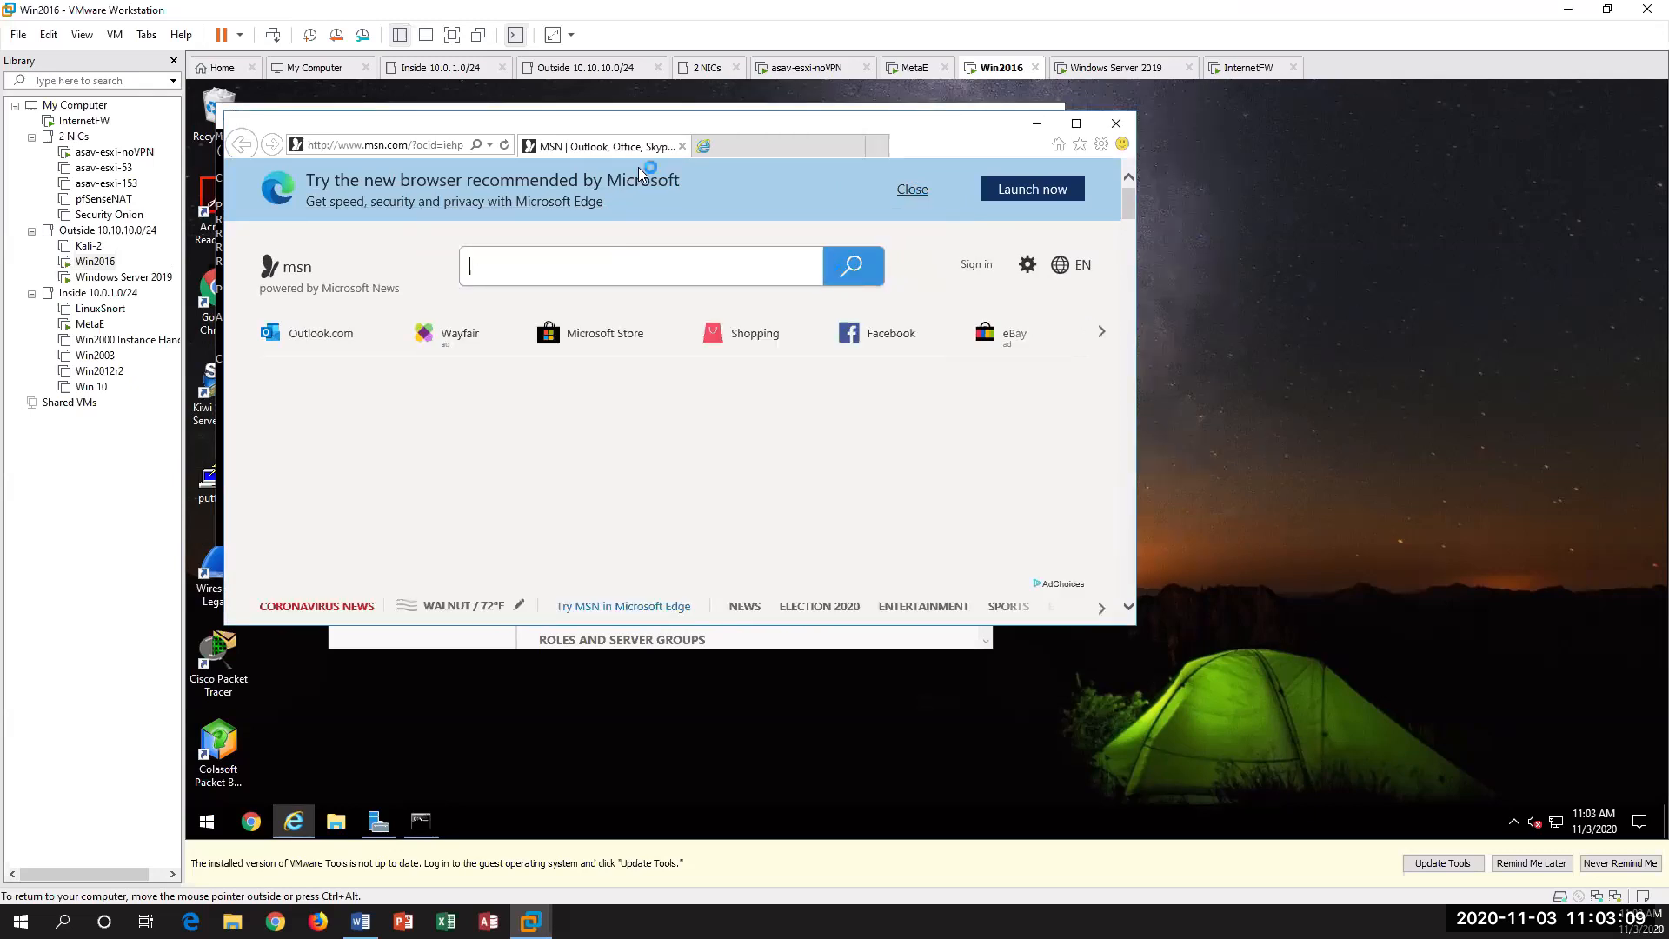
click(741, 154)
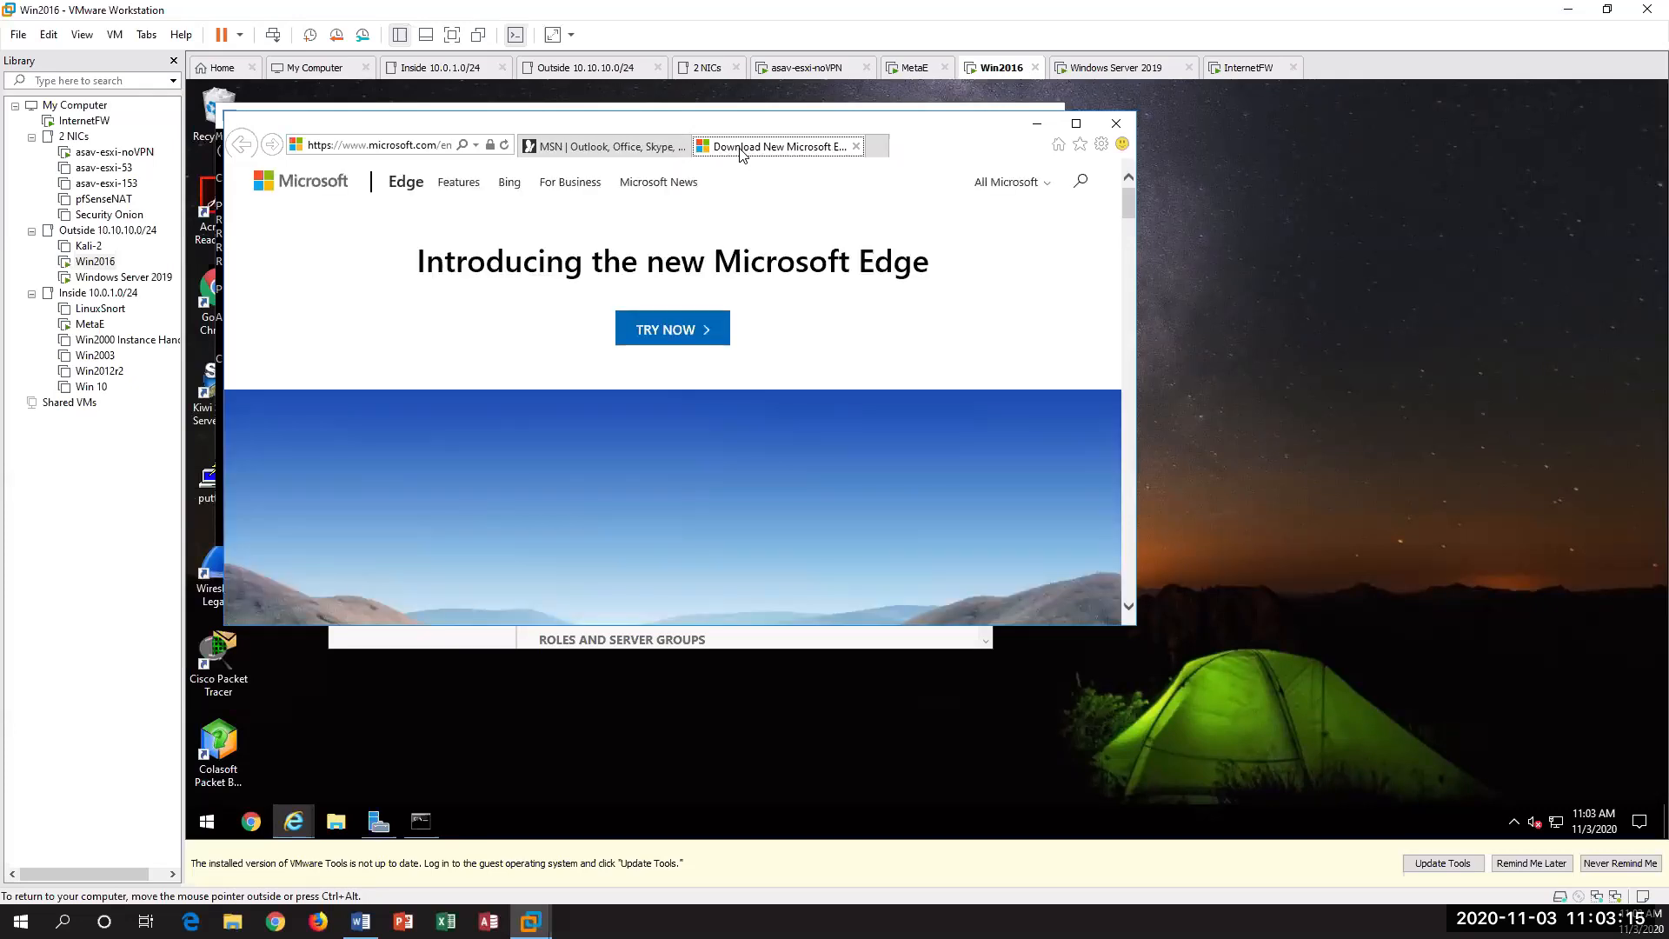
click(375, 147)
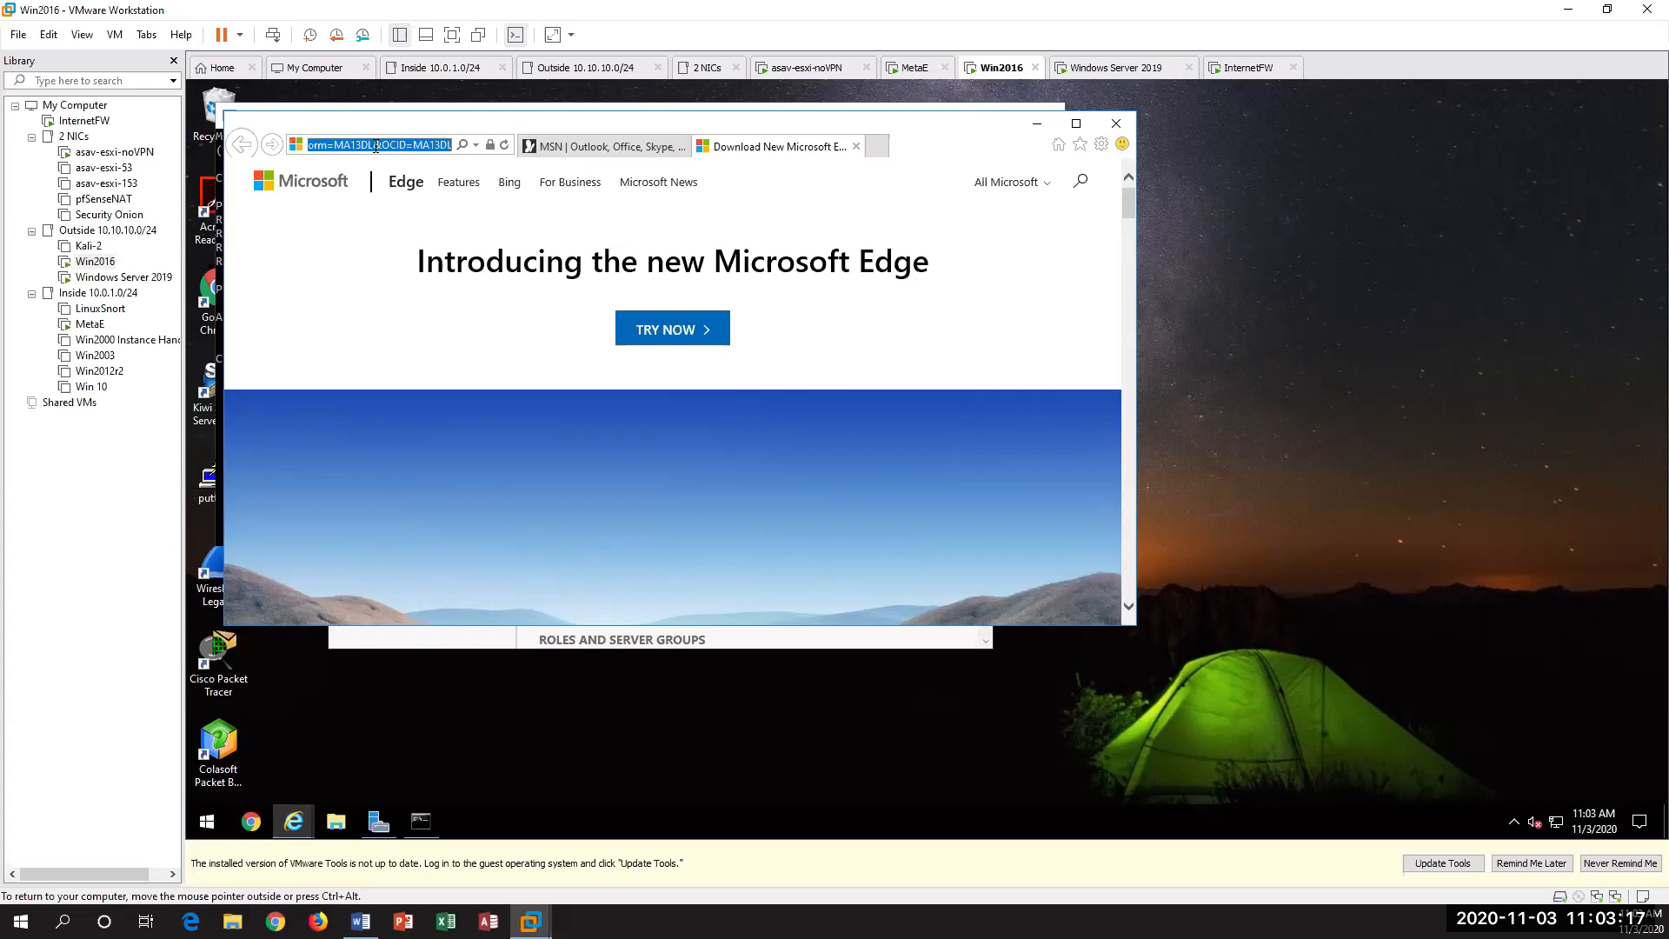
text(10.10.10.2)
key(Return)
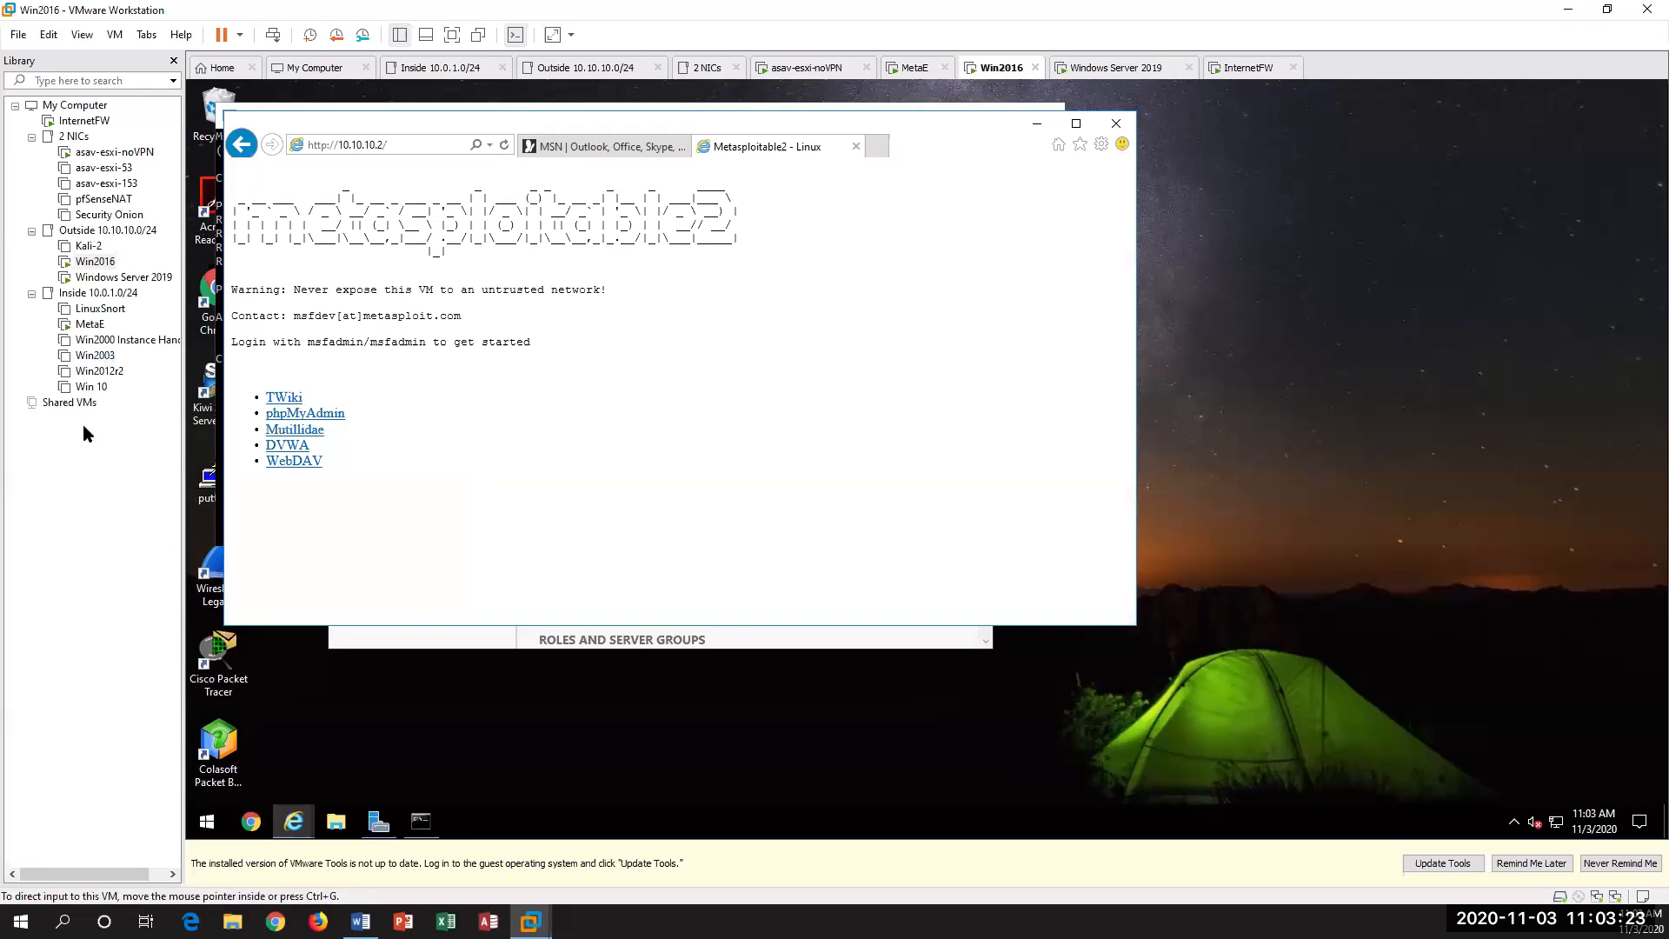
Step: Return to the MetaE console and rerun "netstat -tpn" to check for connections from the Win2016 browser
click(90, 324)
key(Up)
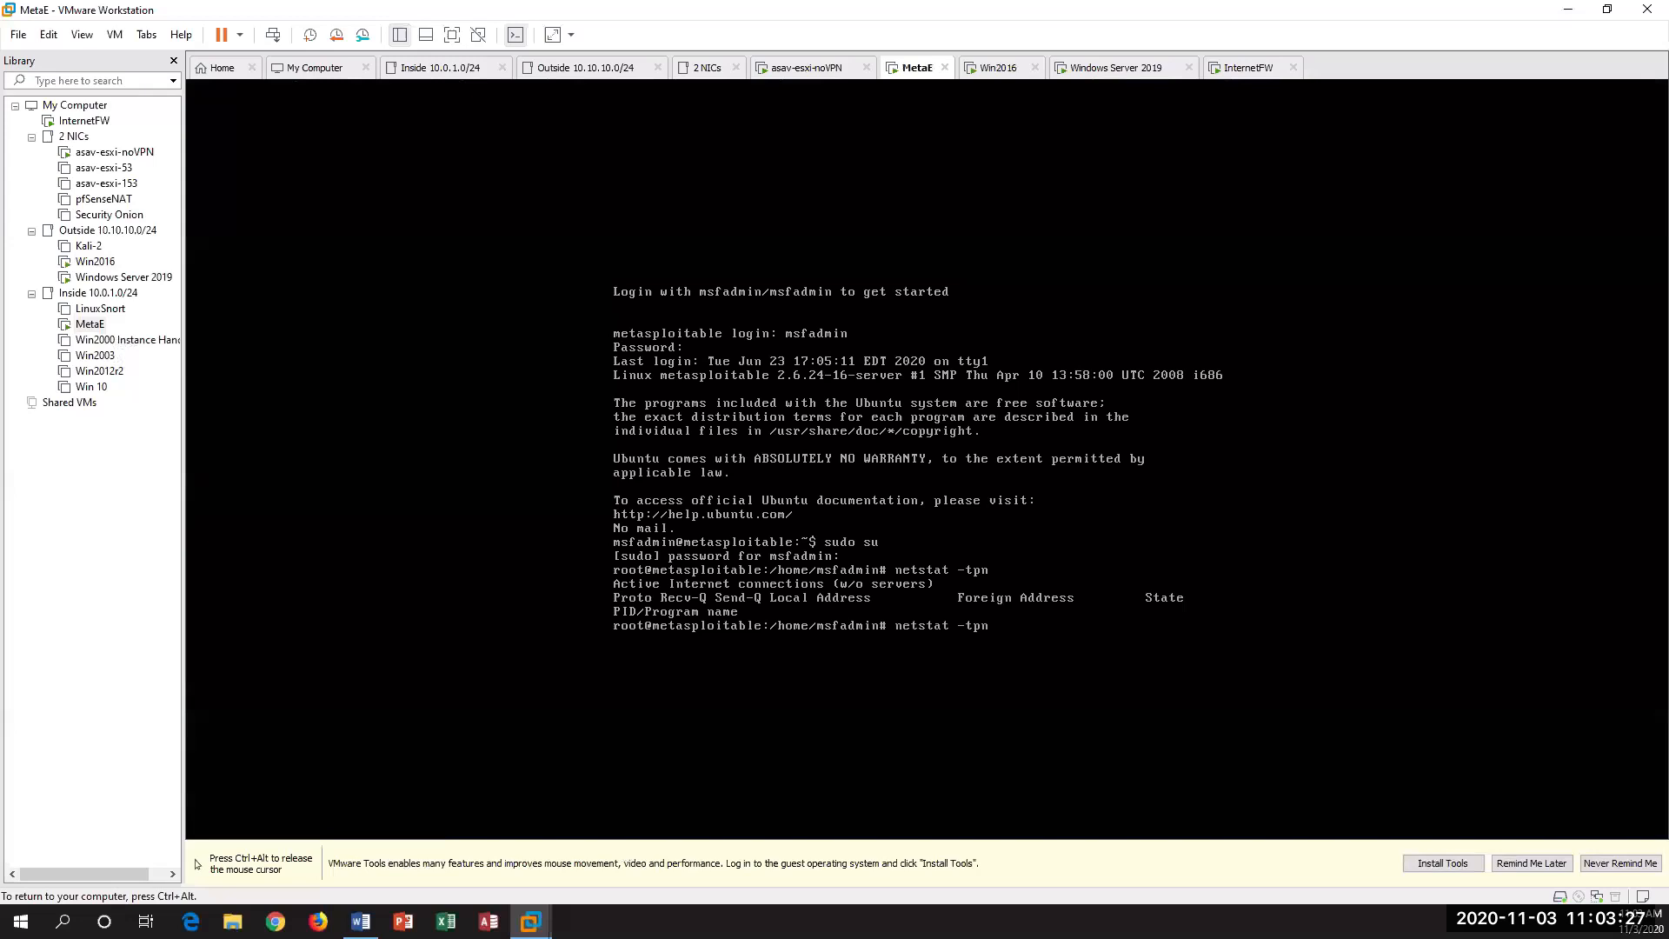
key(Return)
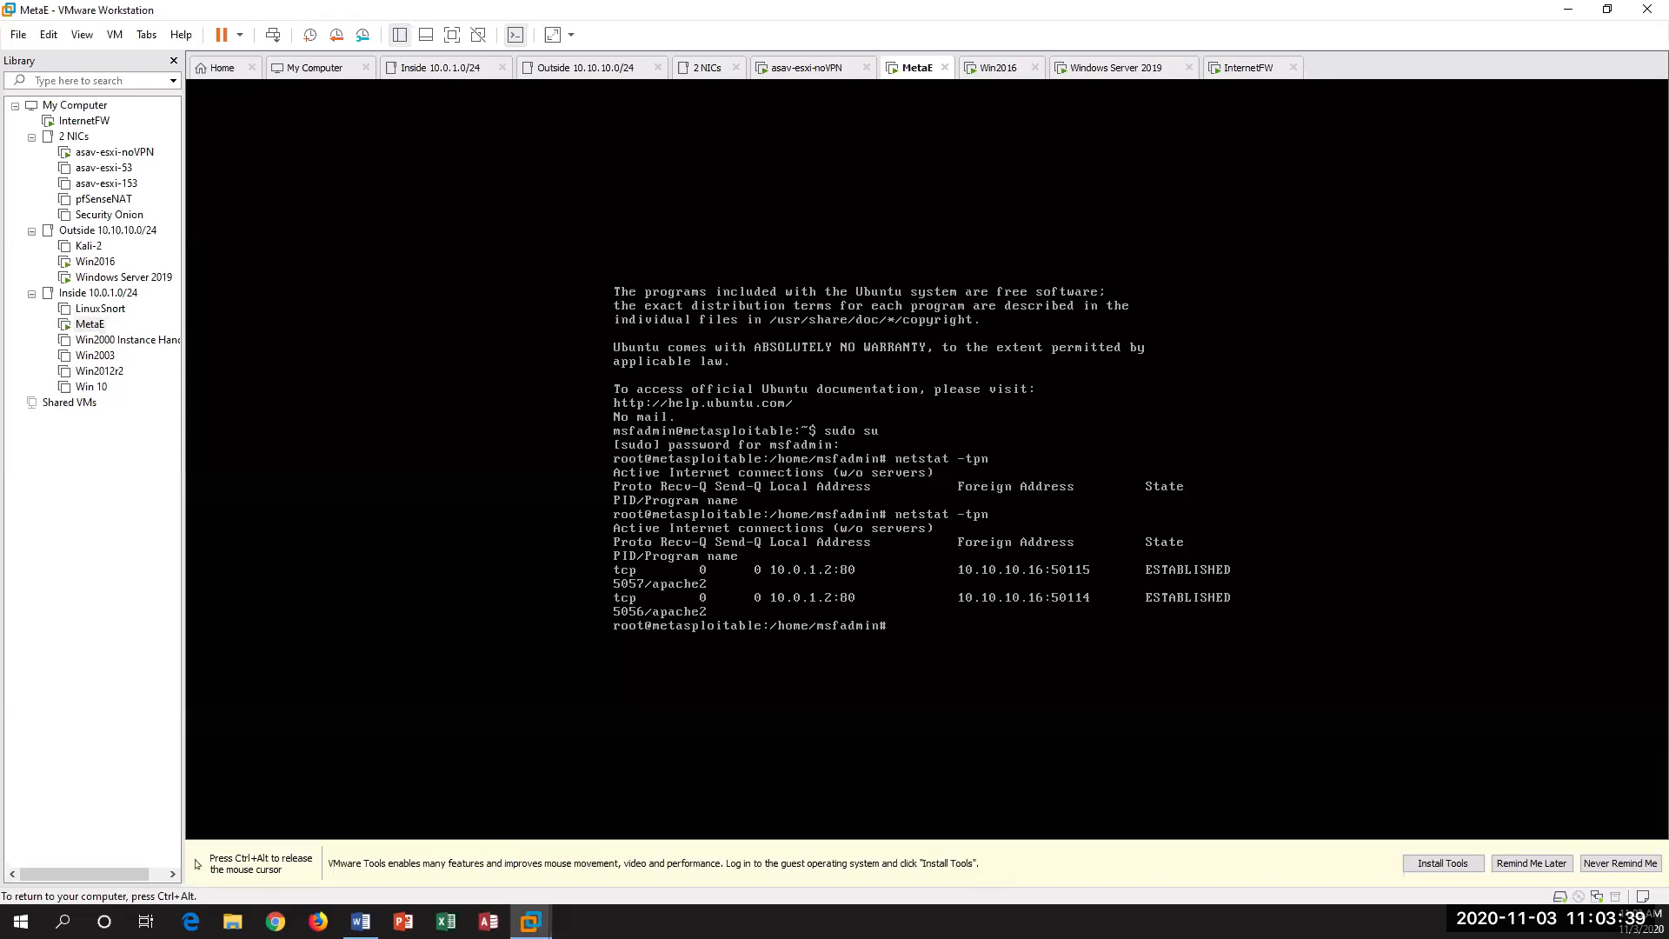
key(ctrl+alt)
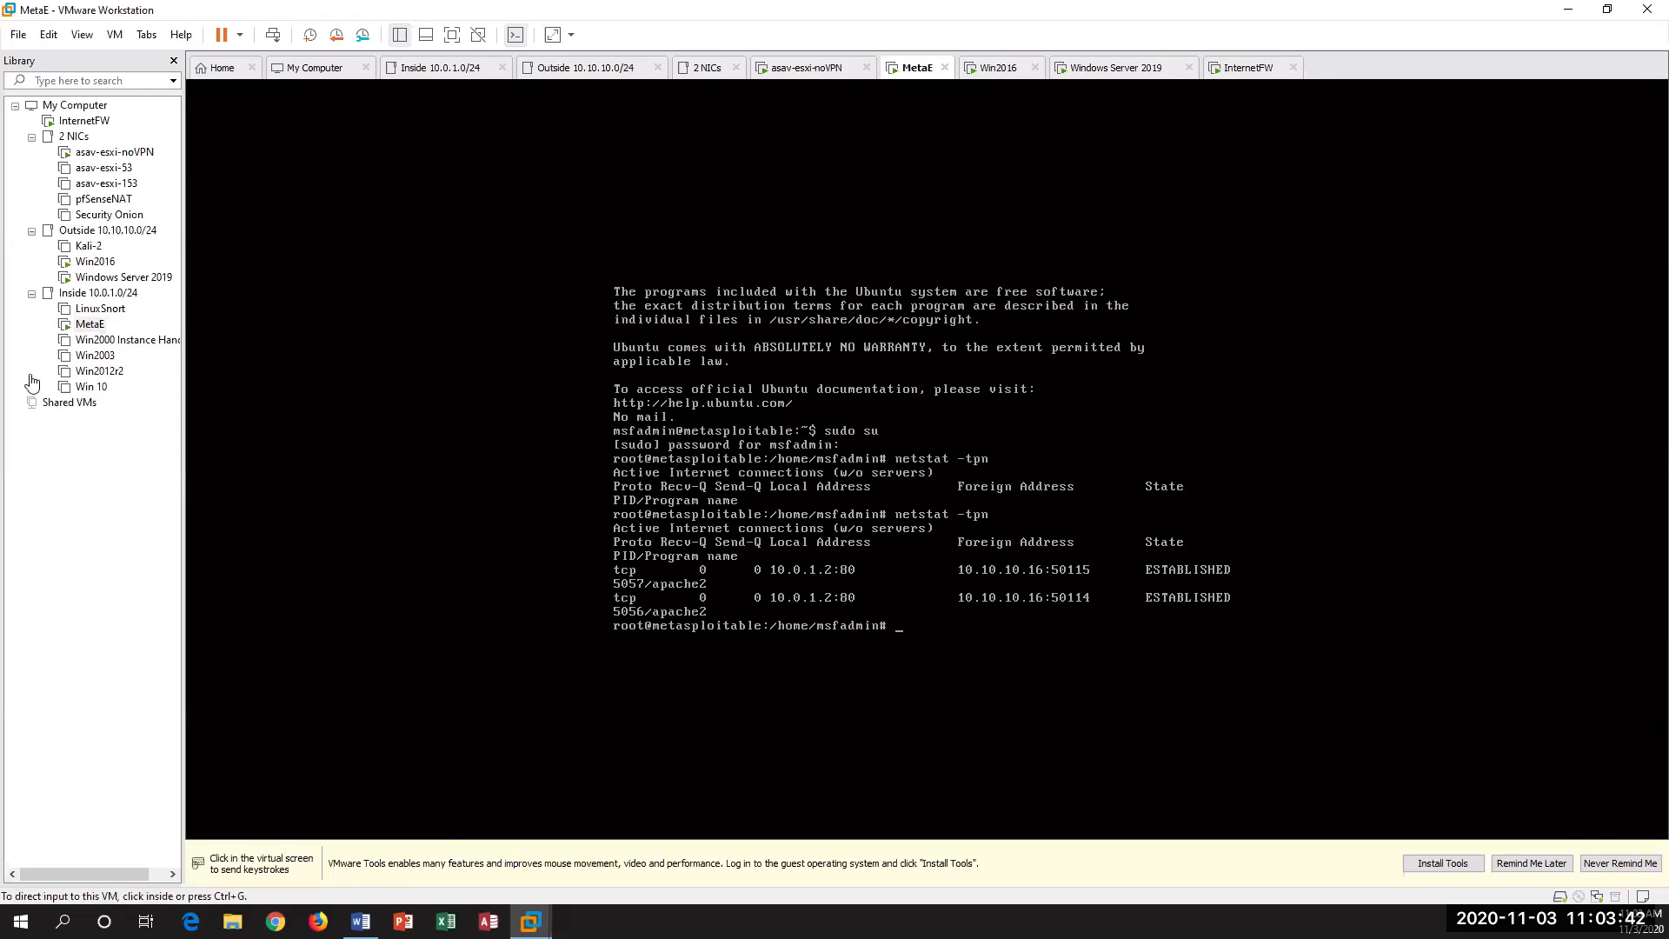
Step: Switch to the Windows Server 2019 virtual machine, wake its screen and return from the security options screen to its desktop
click(113, 278)
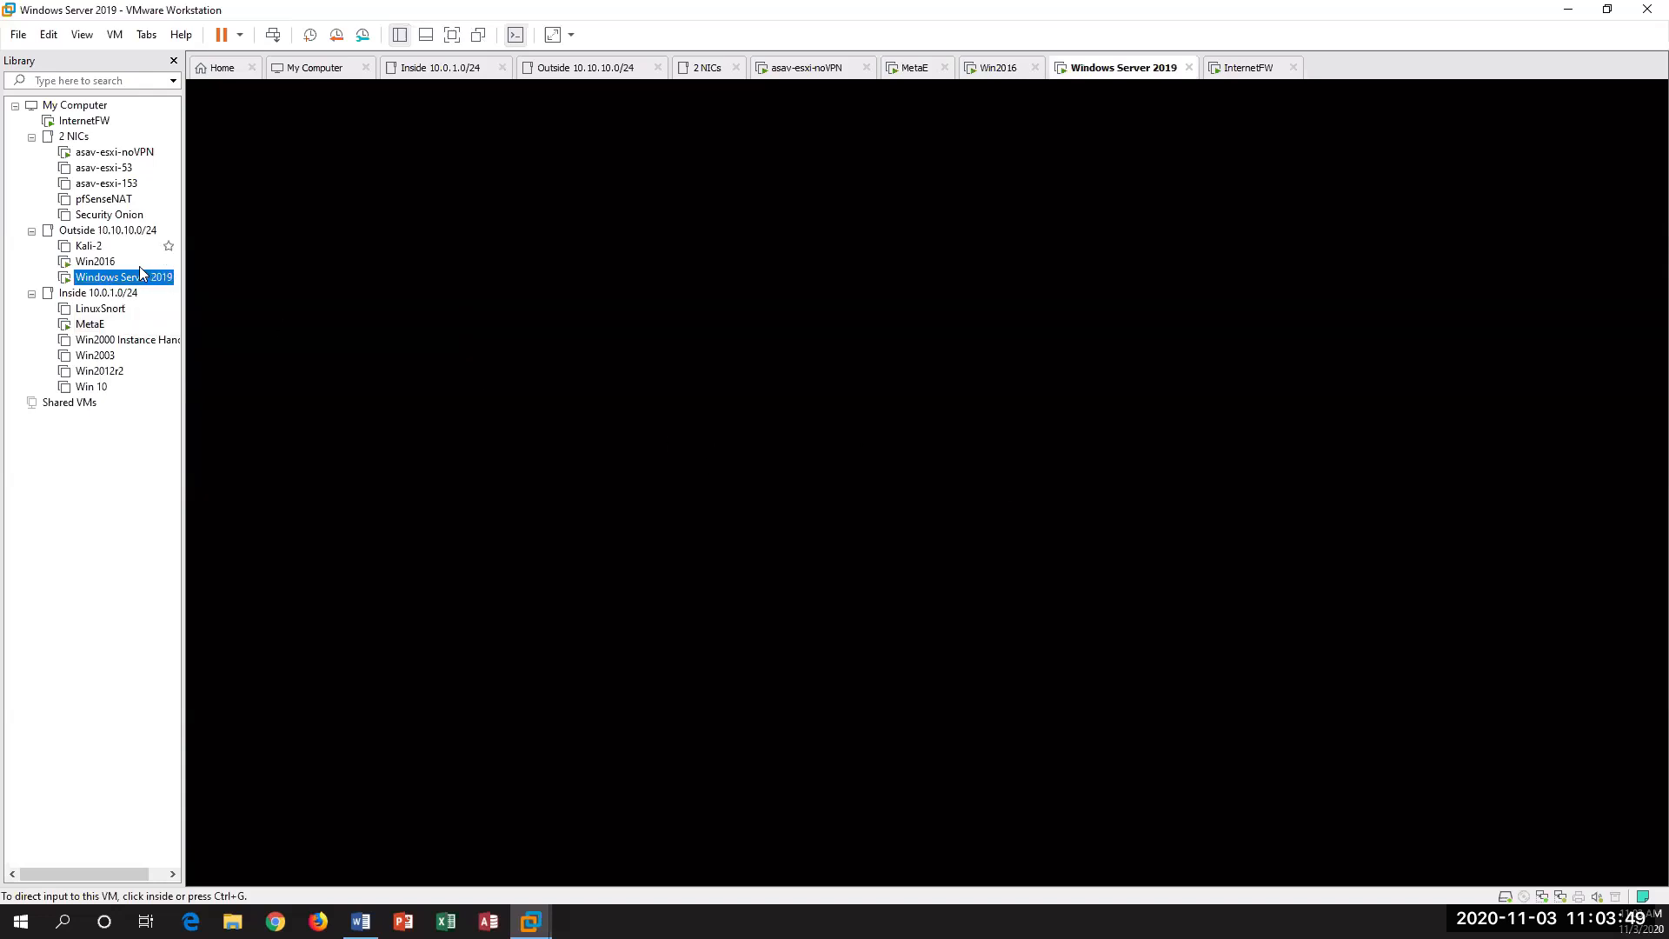
right_click(135, 275)
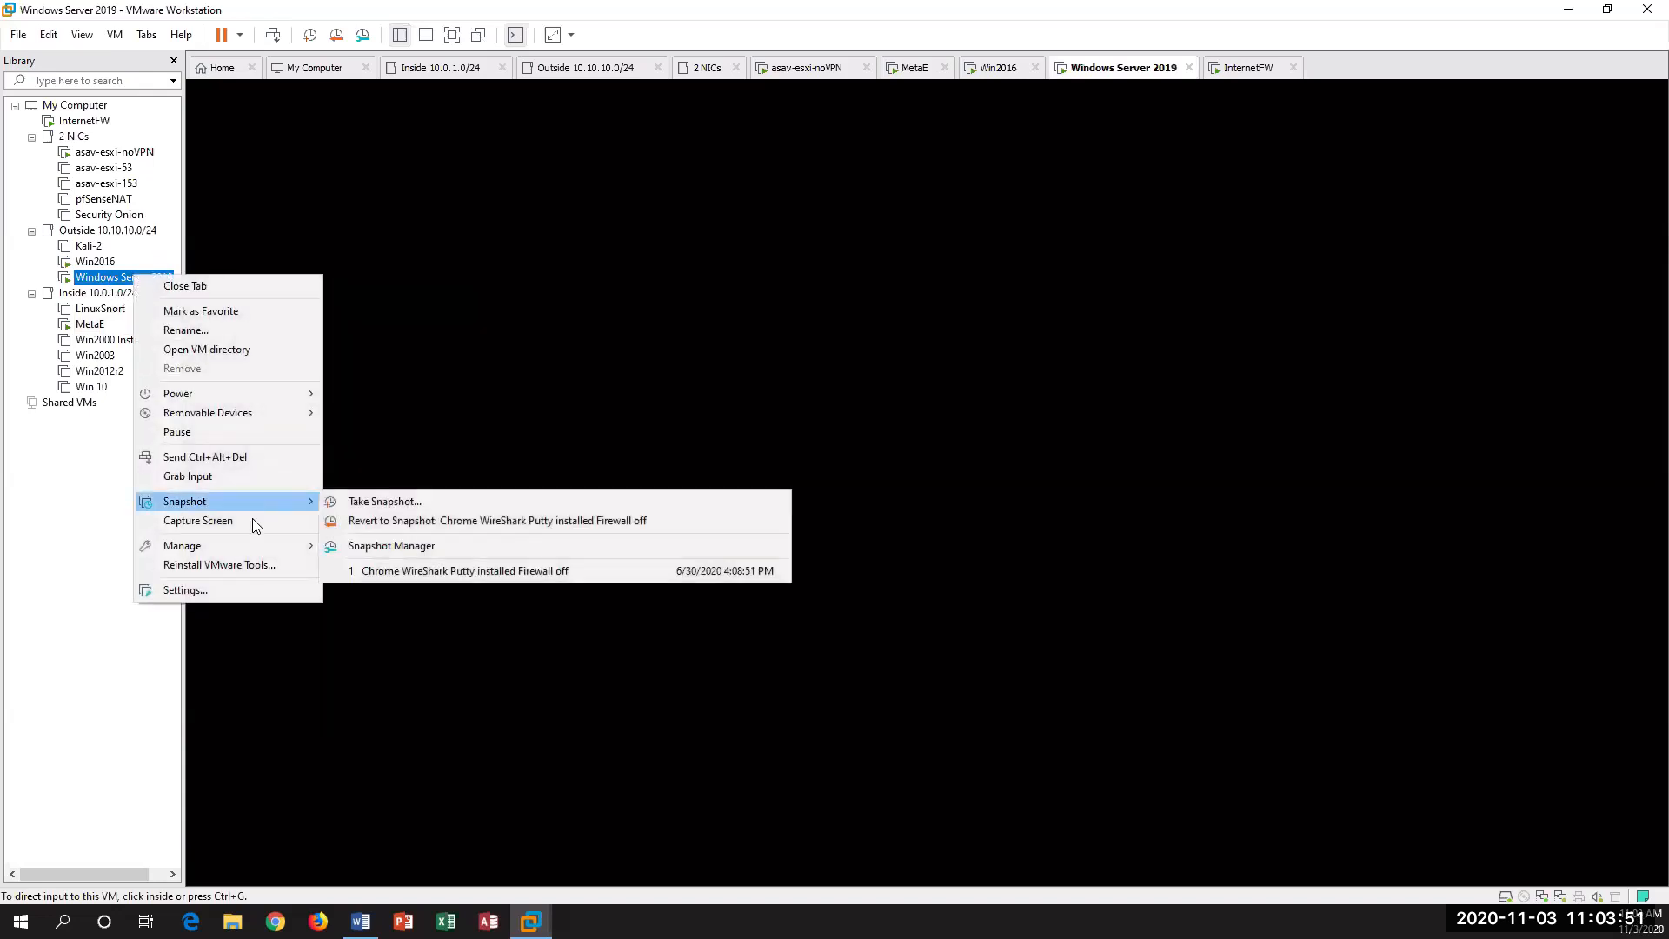
click(259, 456)
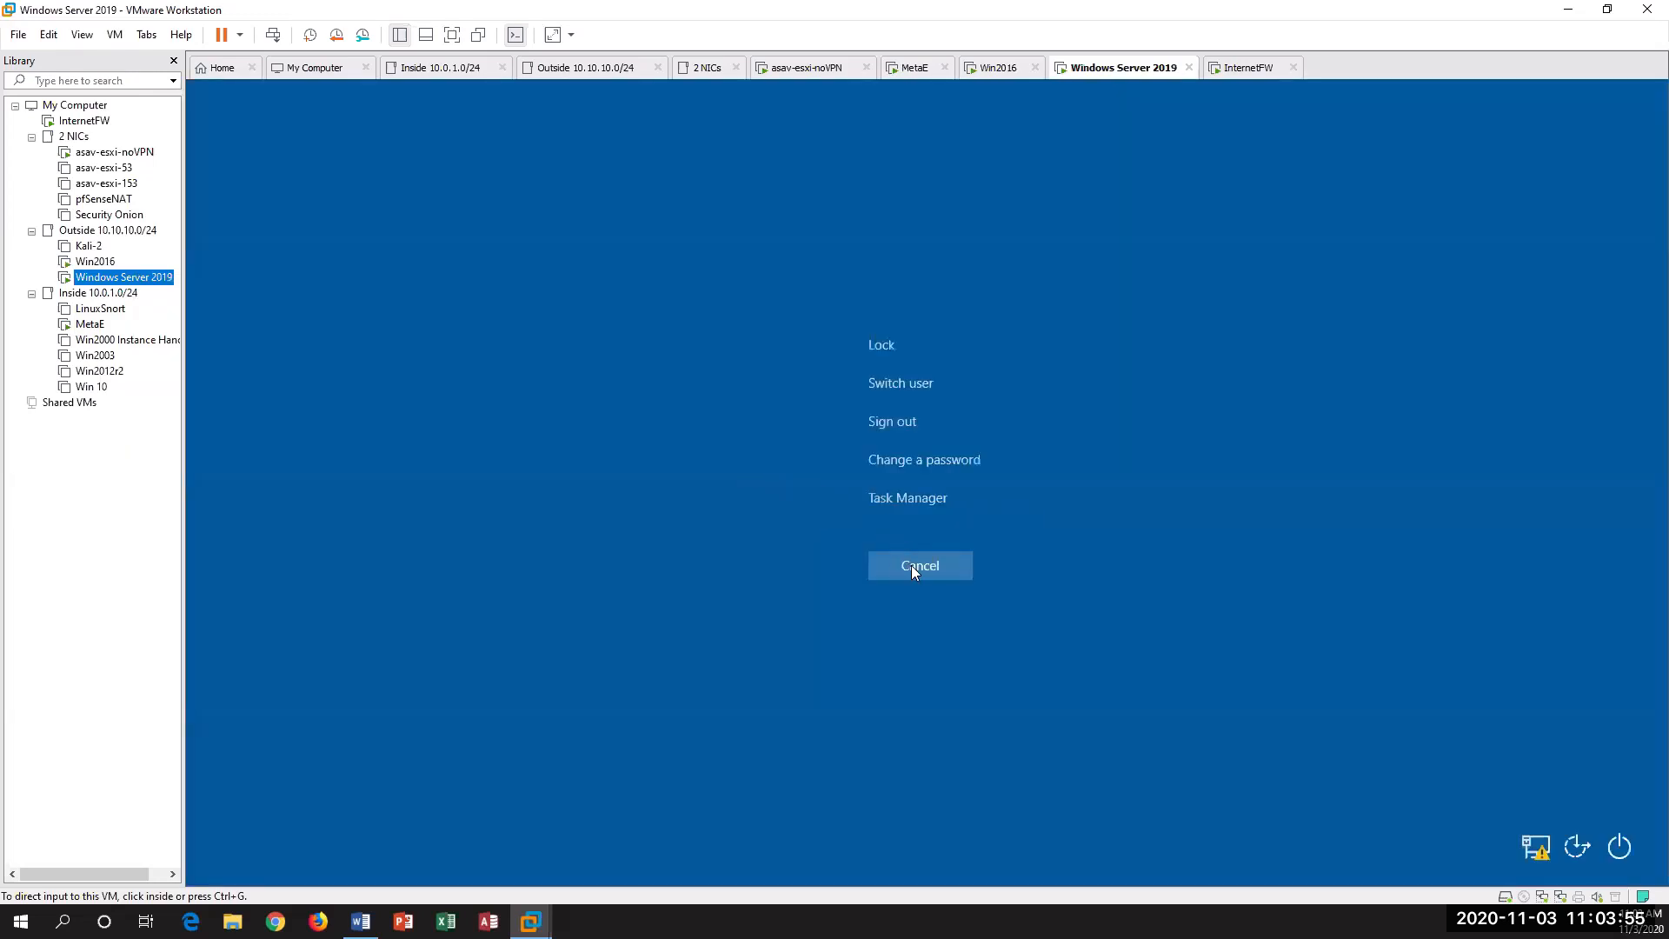
click(883, 570)
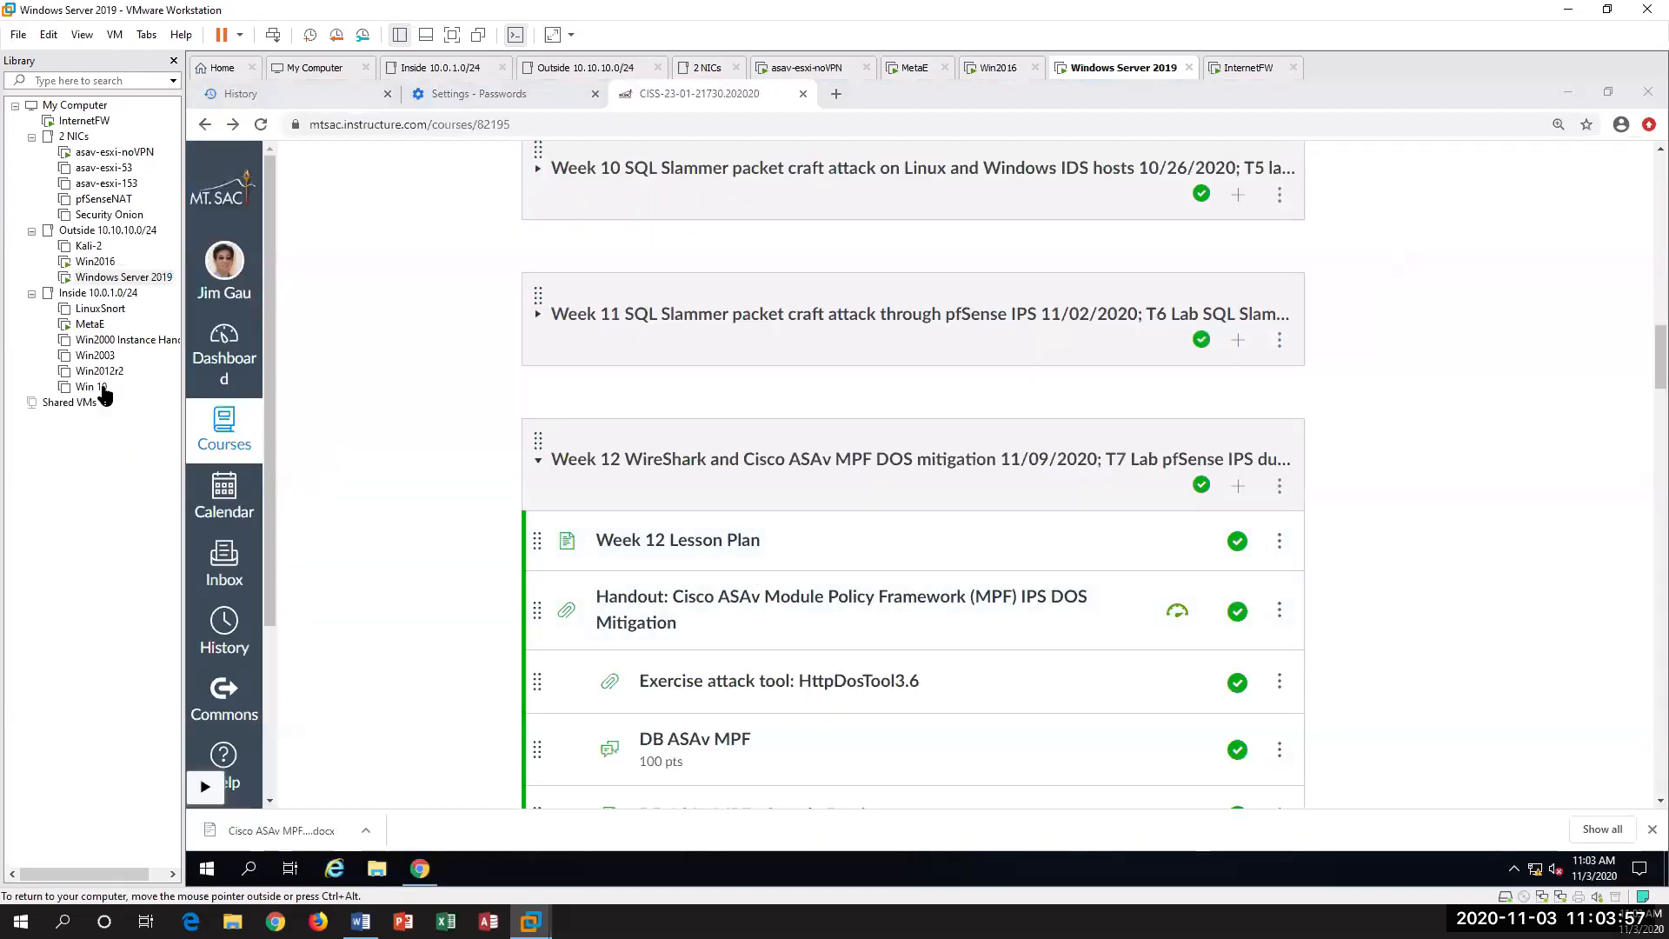
click(138, 280)
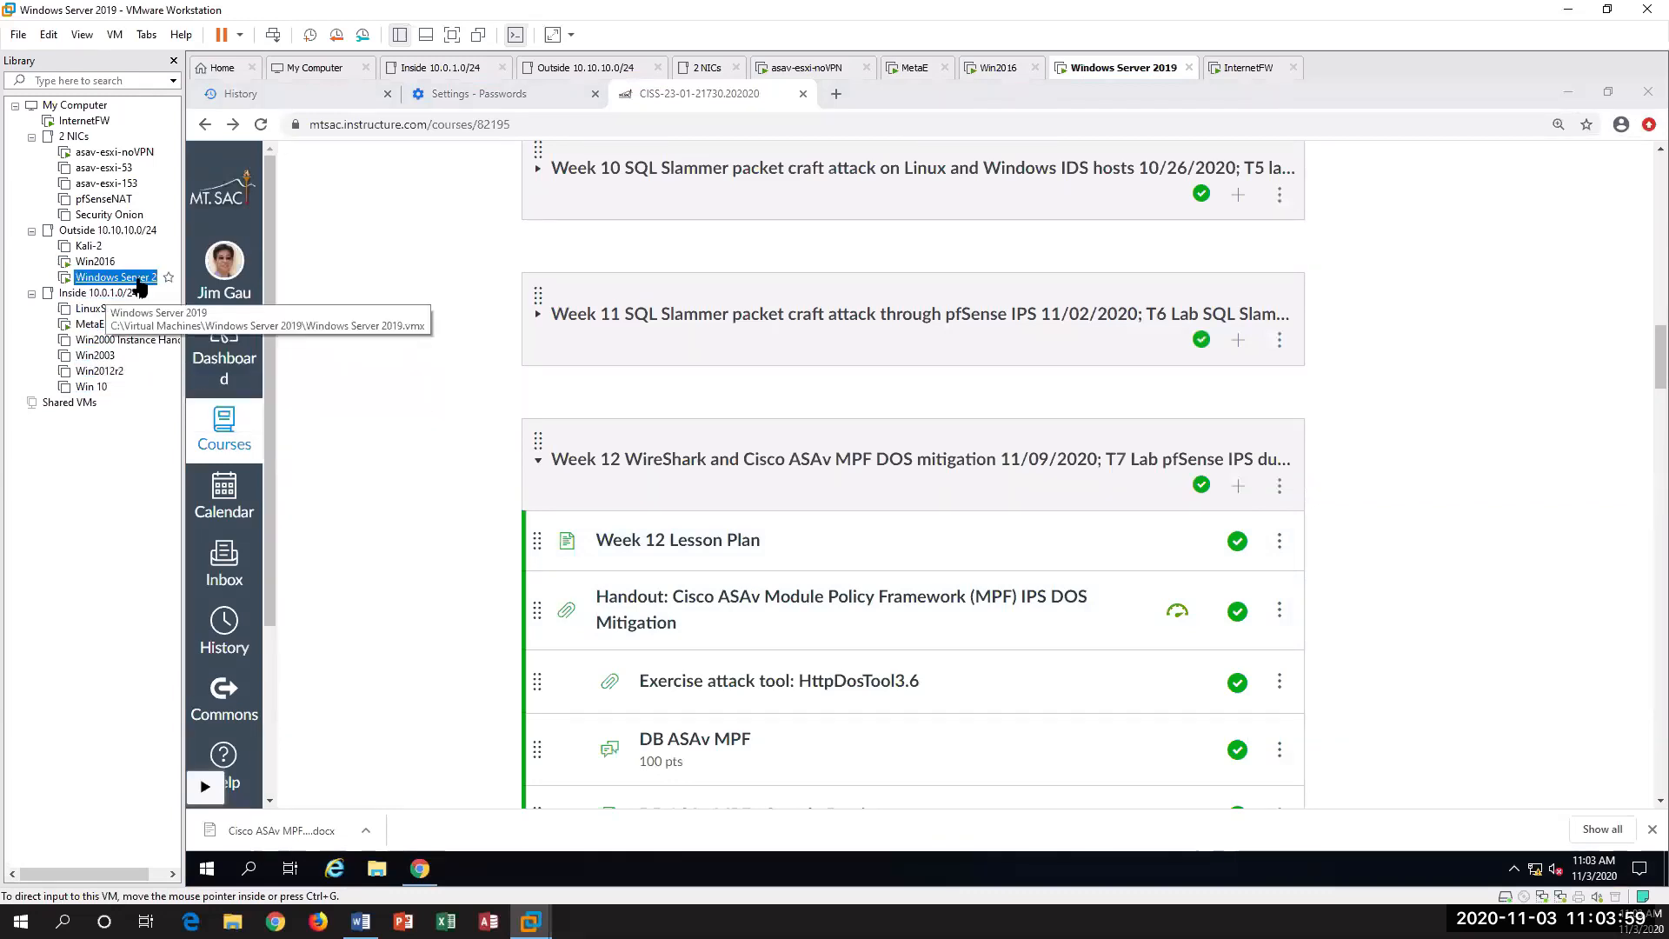
right_click(135, 283)
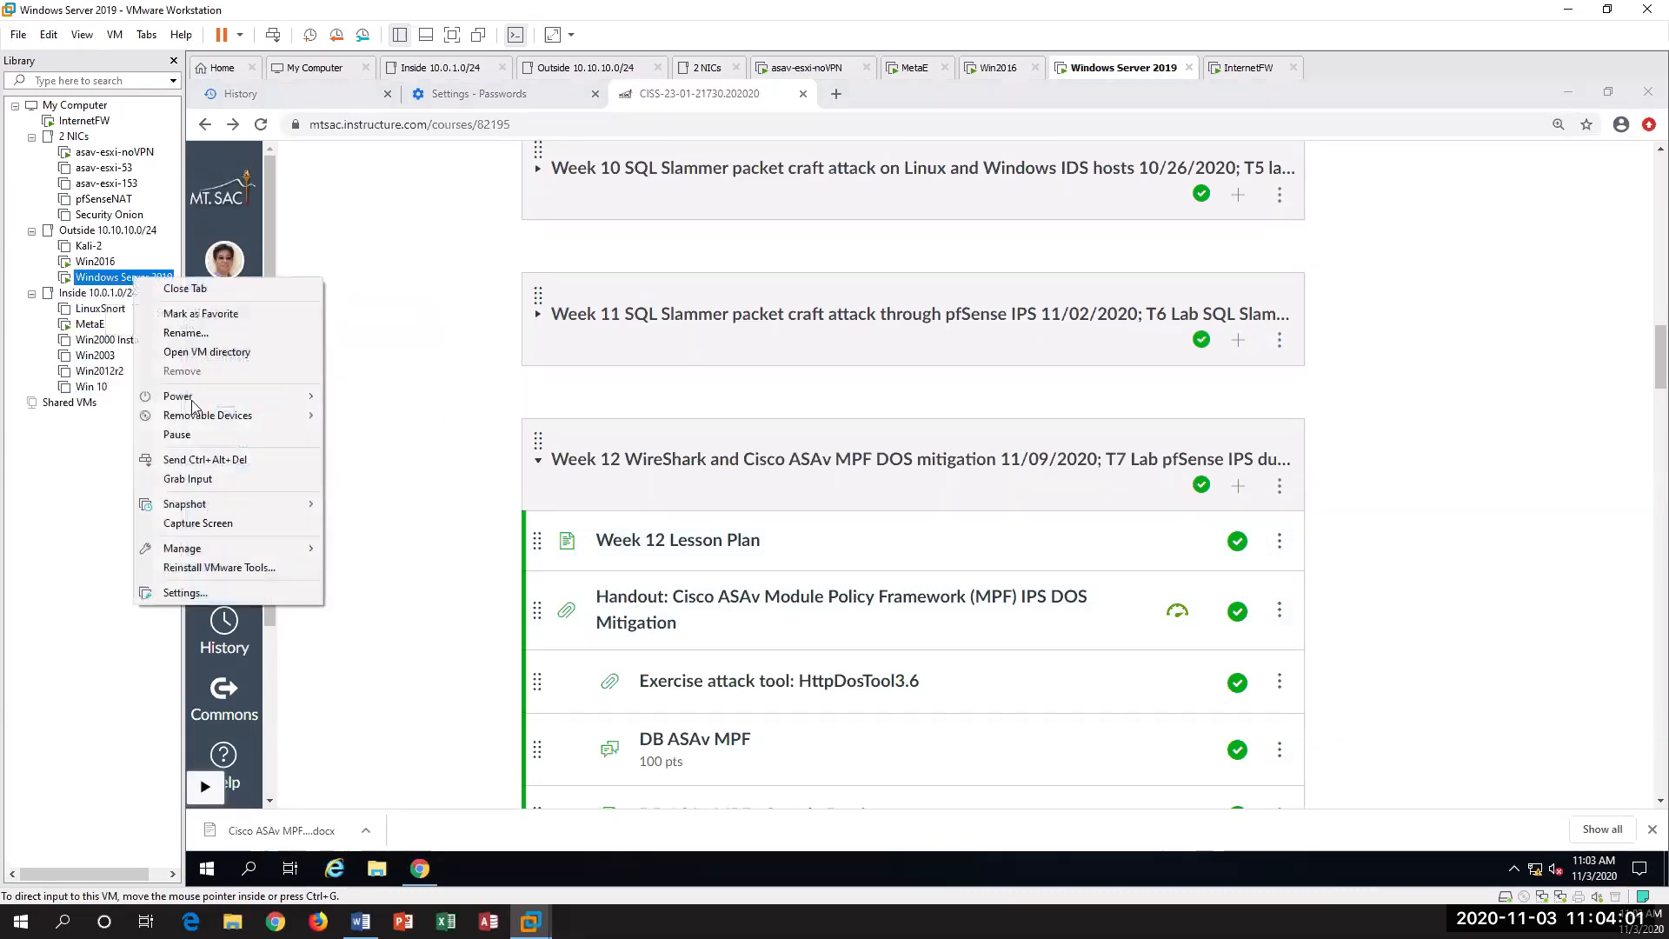
click(247, 461)
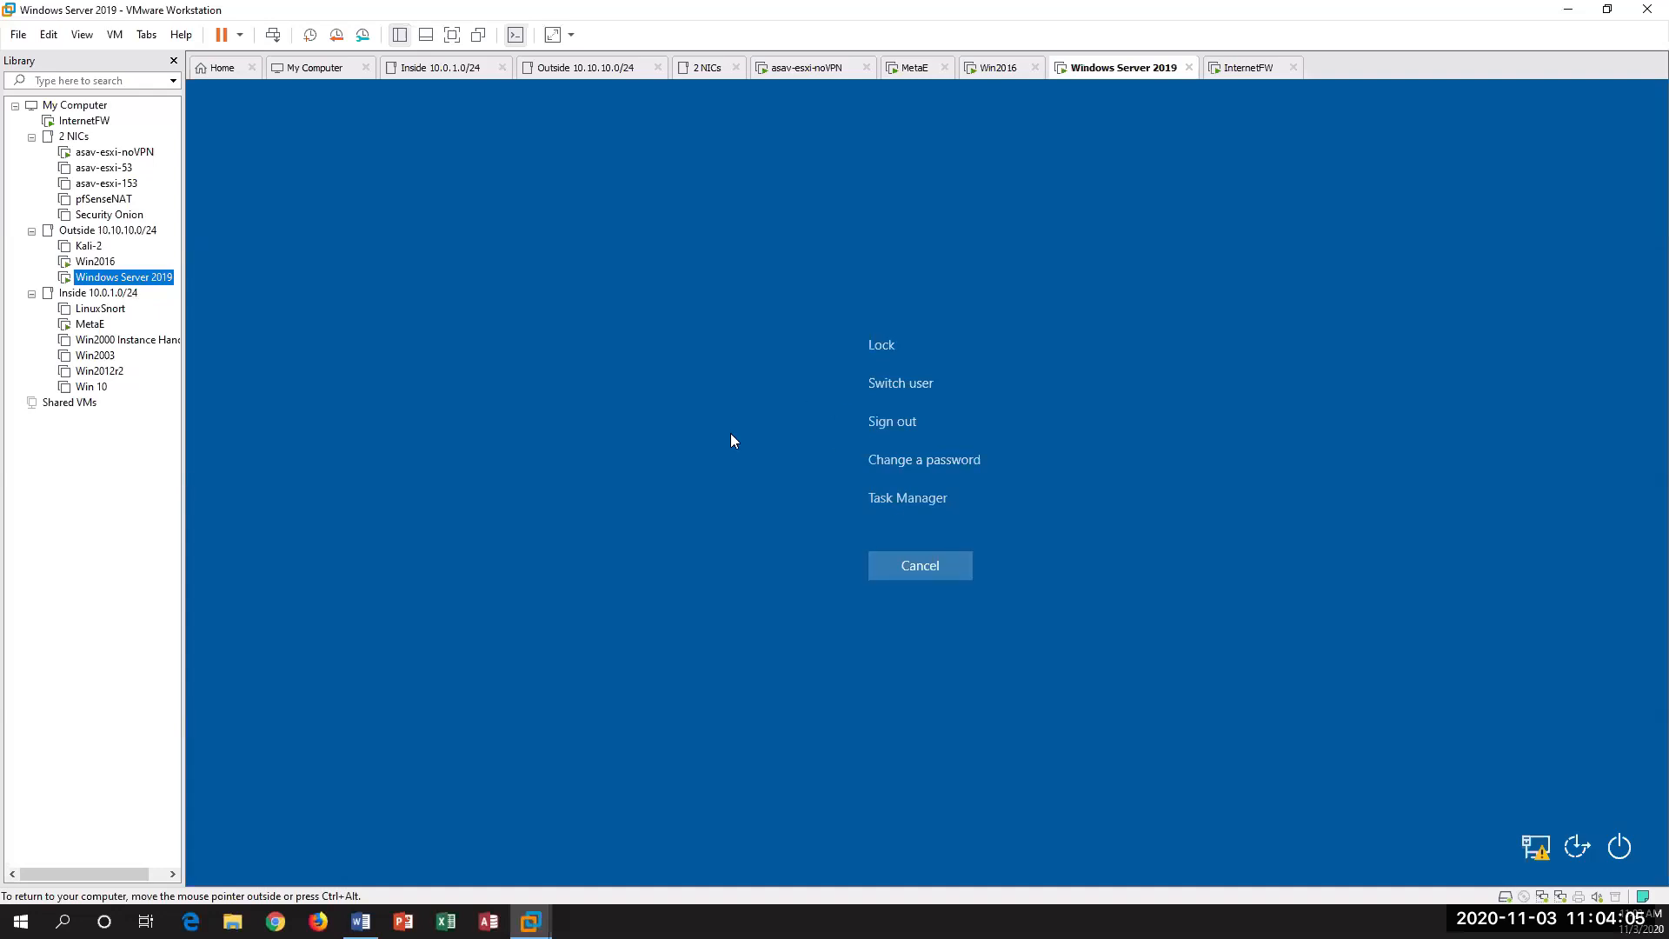
click(932, 560)
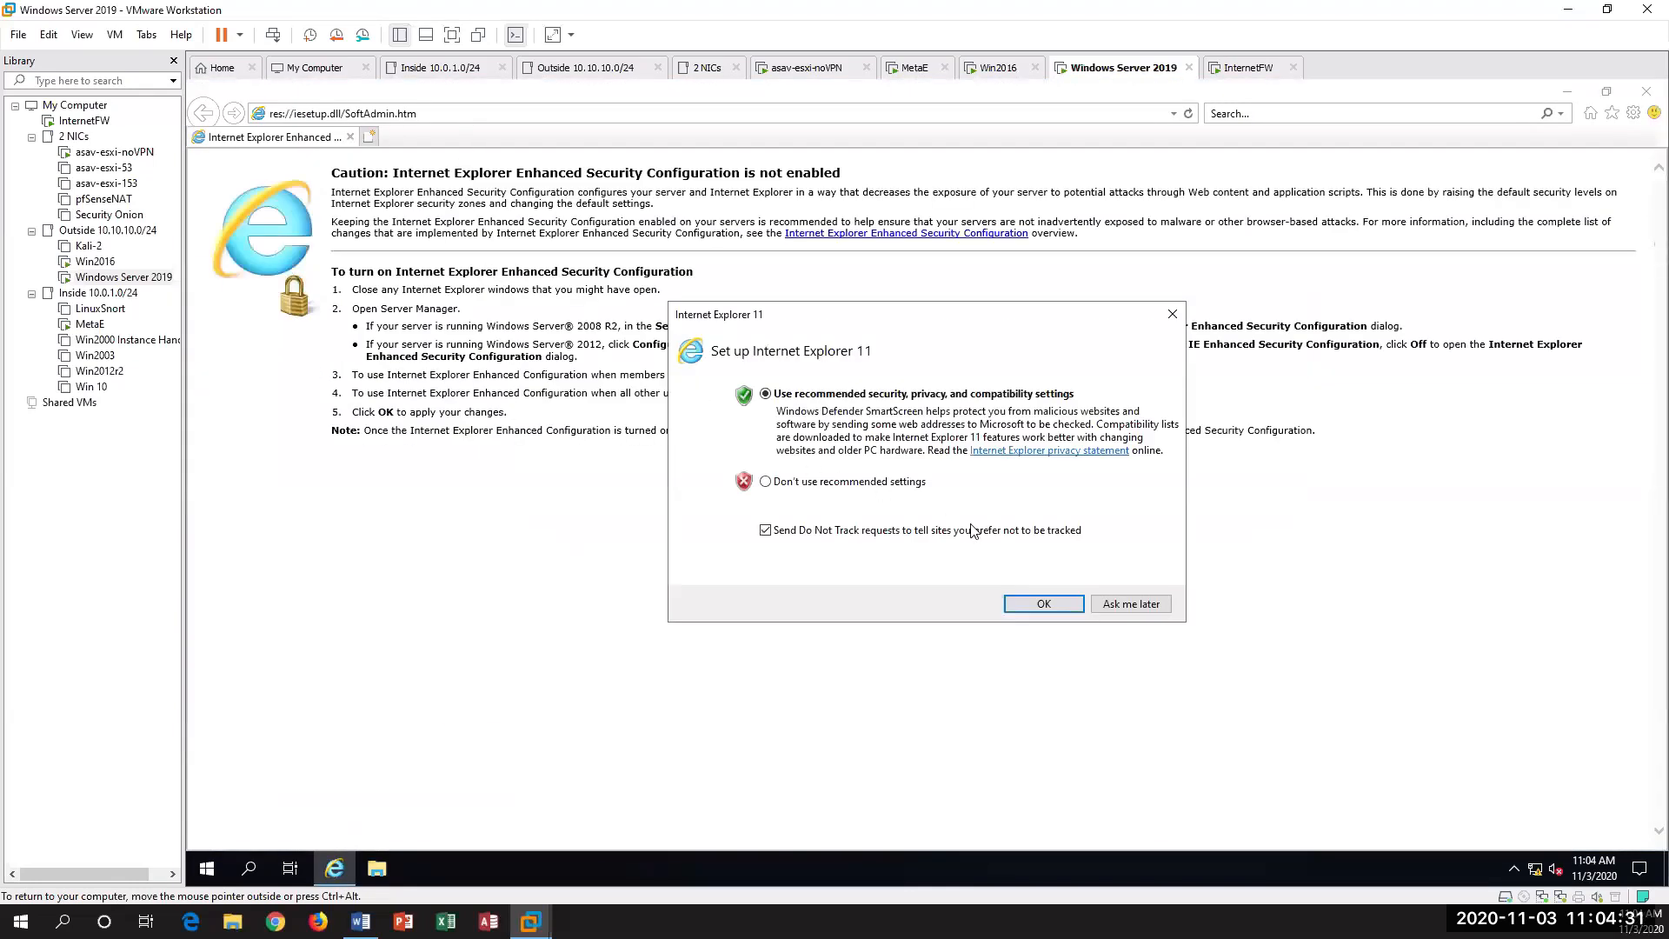
Step: Accept Internet Explorer's recommended settings on Windows Server 2019 and load the MetaE web page at 10.10.10.2
click(1044, 606)
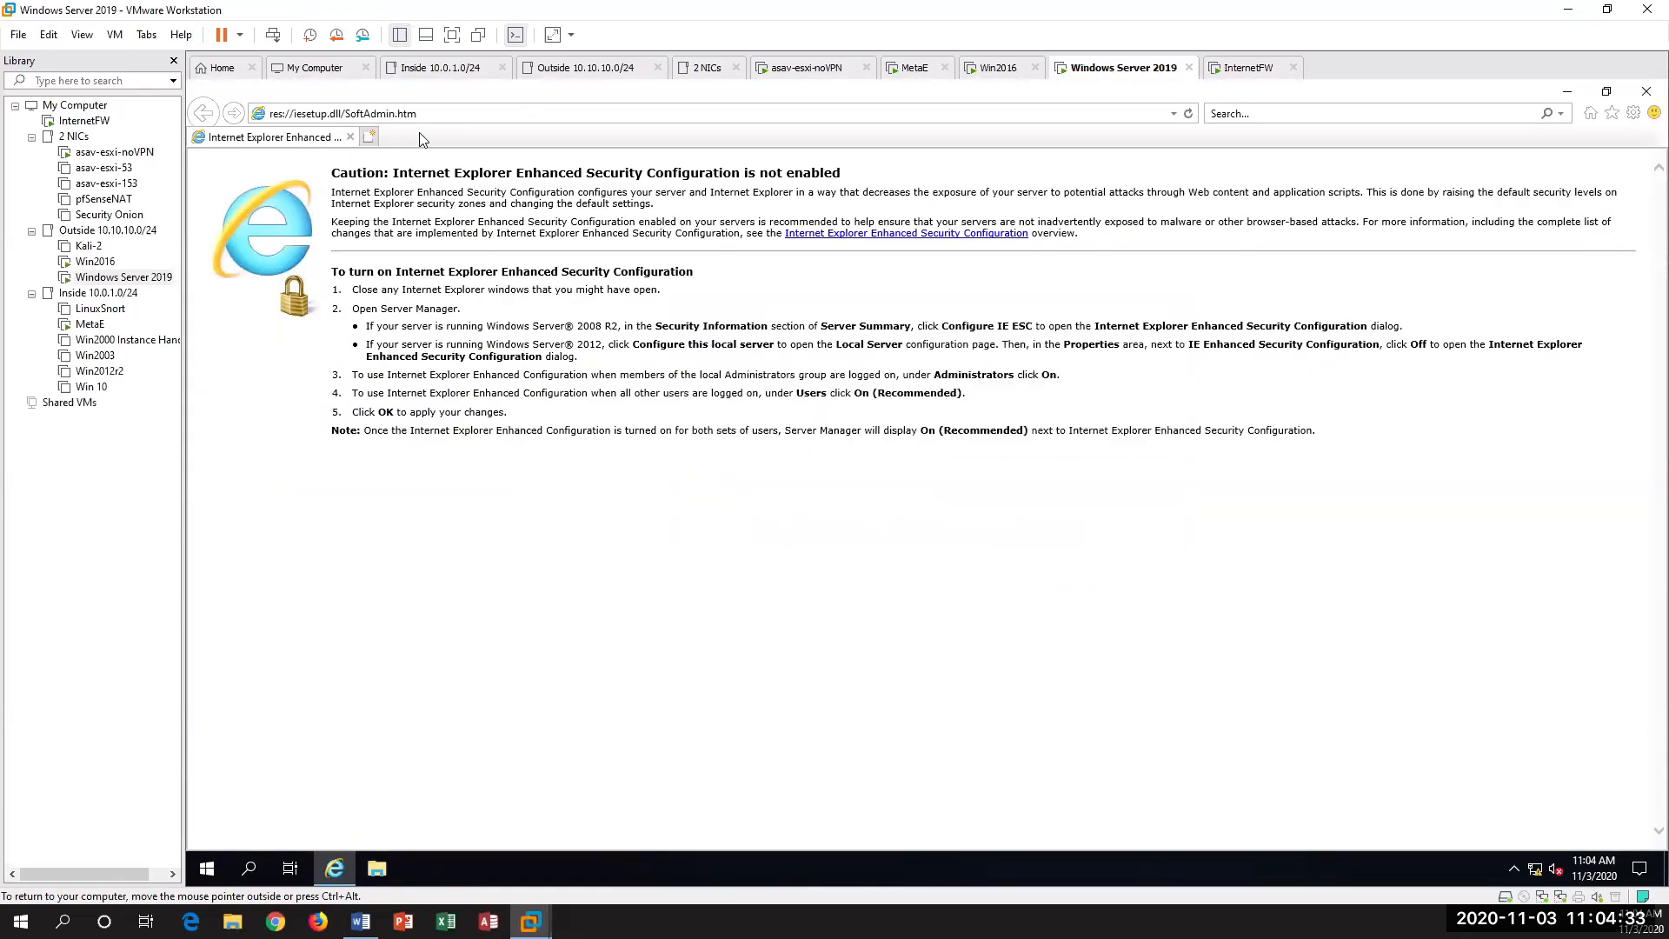
click(440, 116)
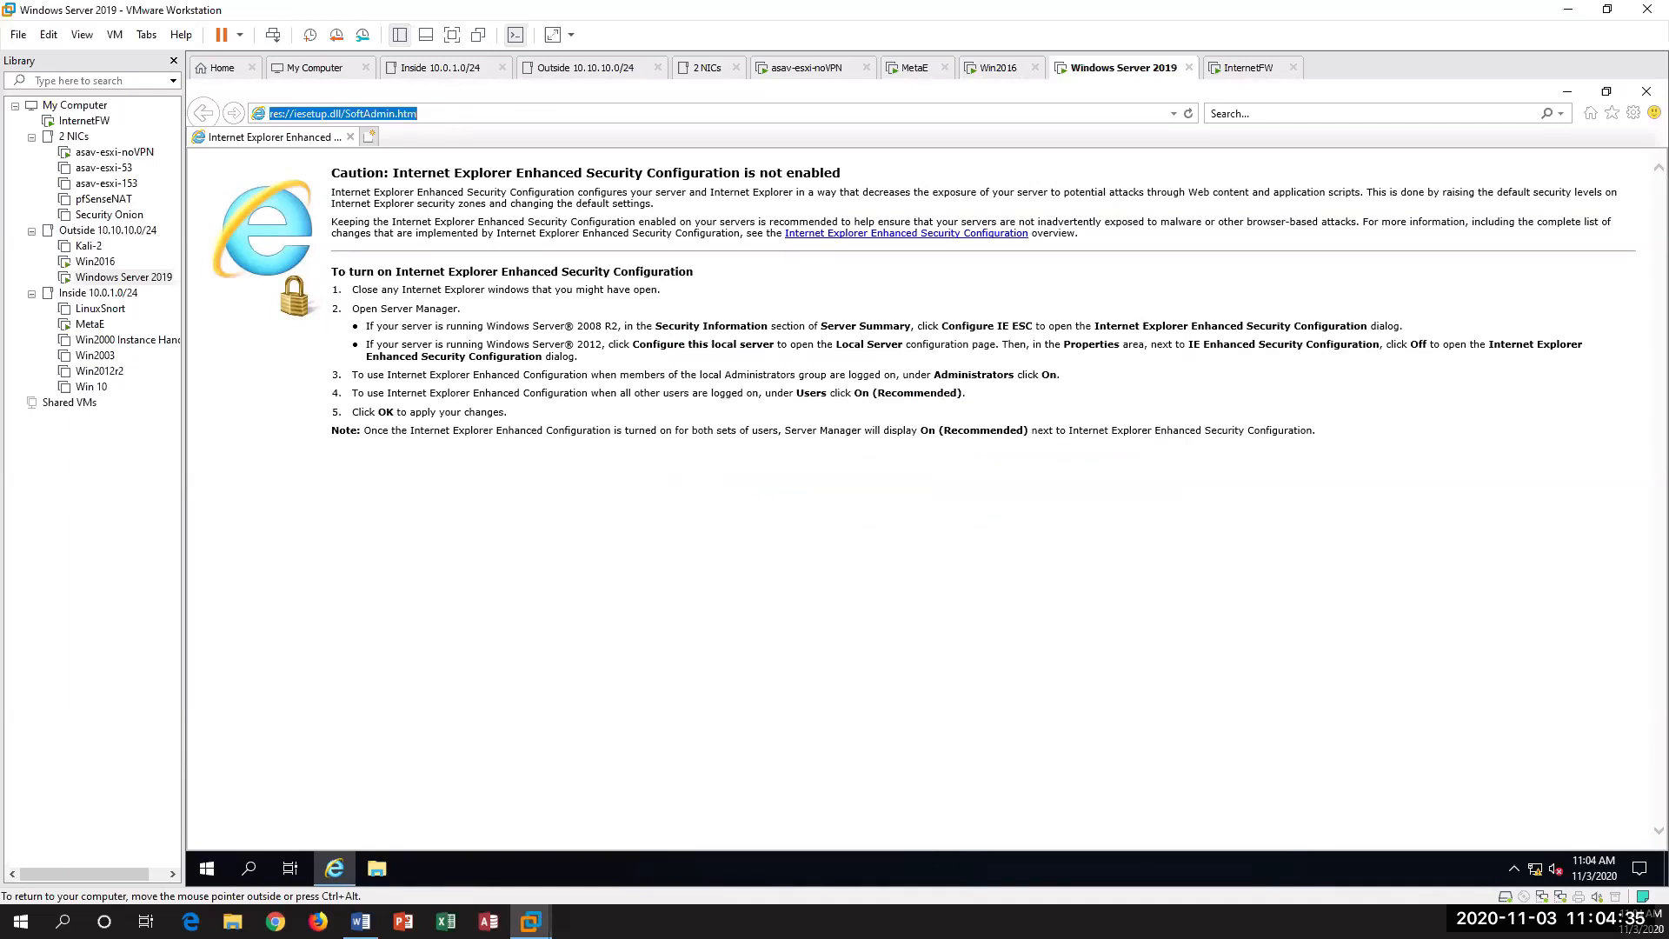
text(10.)
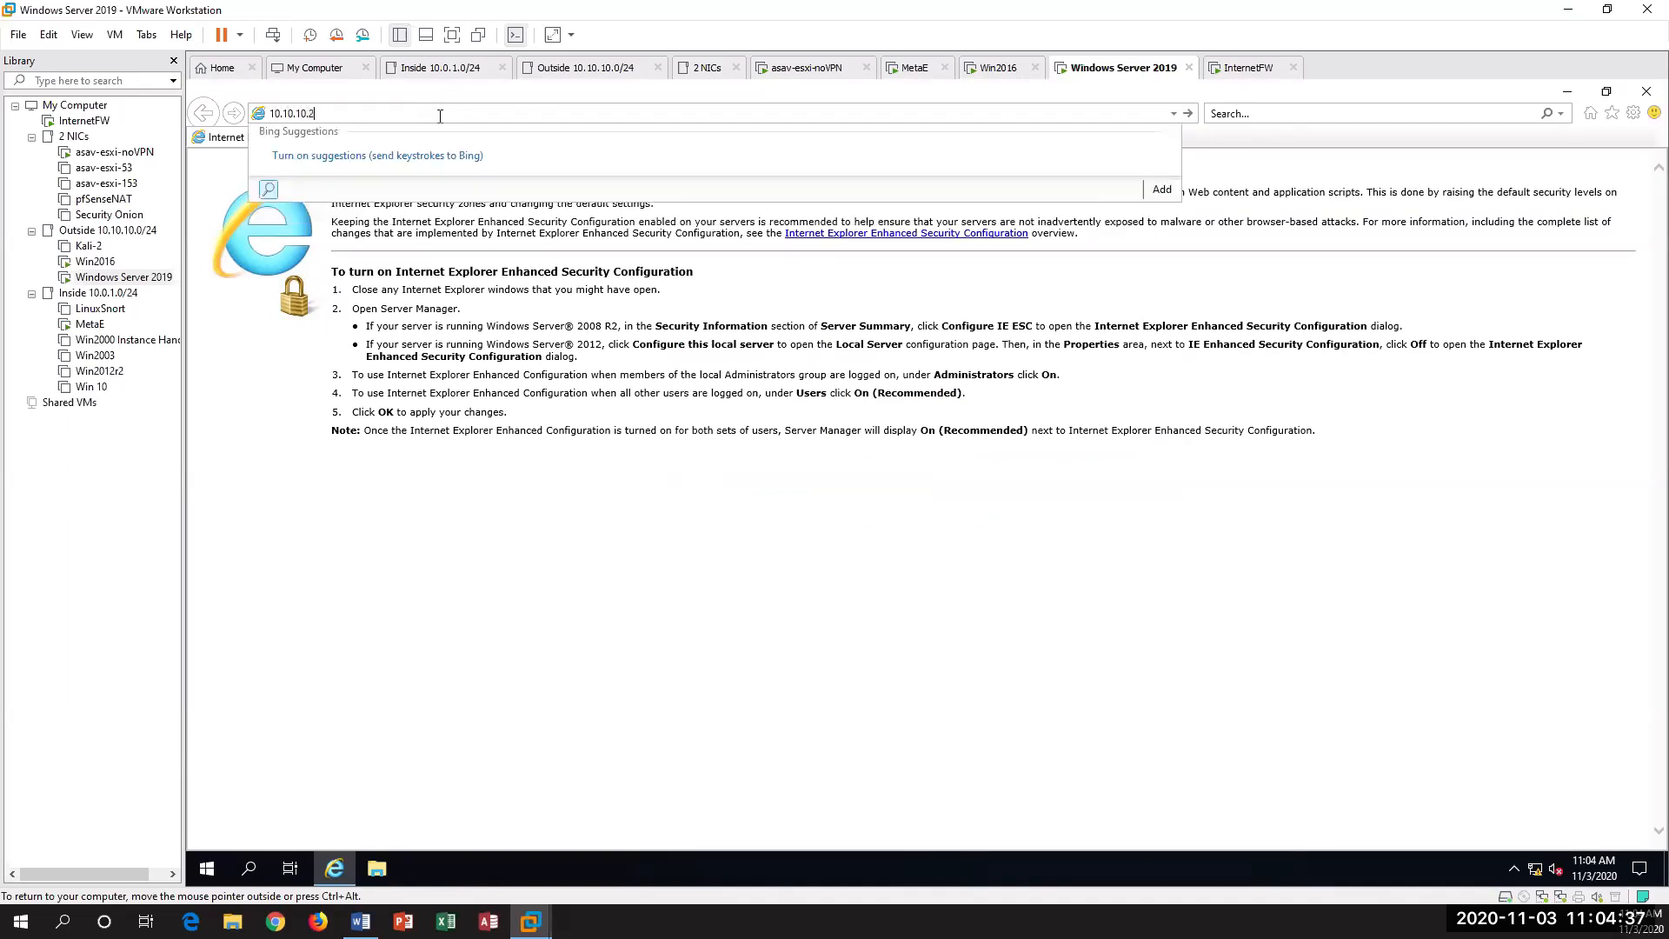
text(10.10.2)
key(Return)
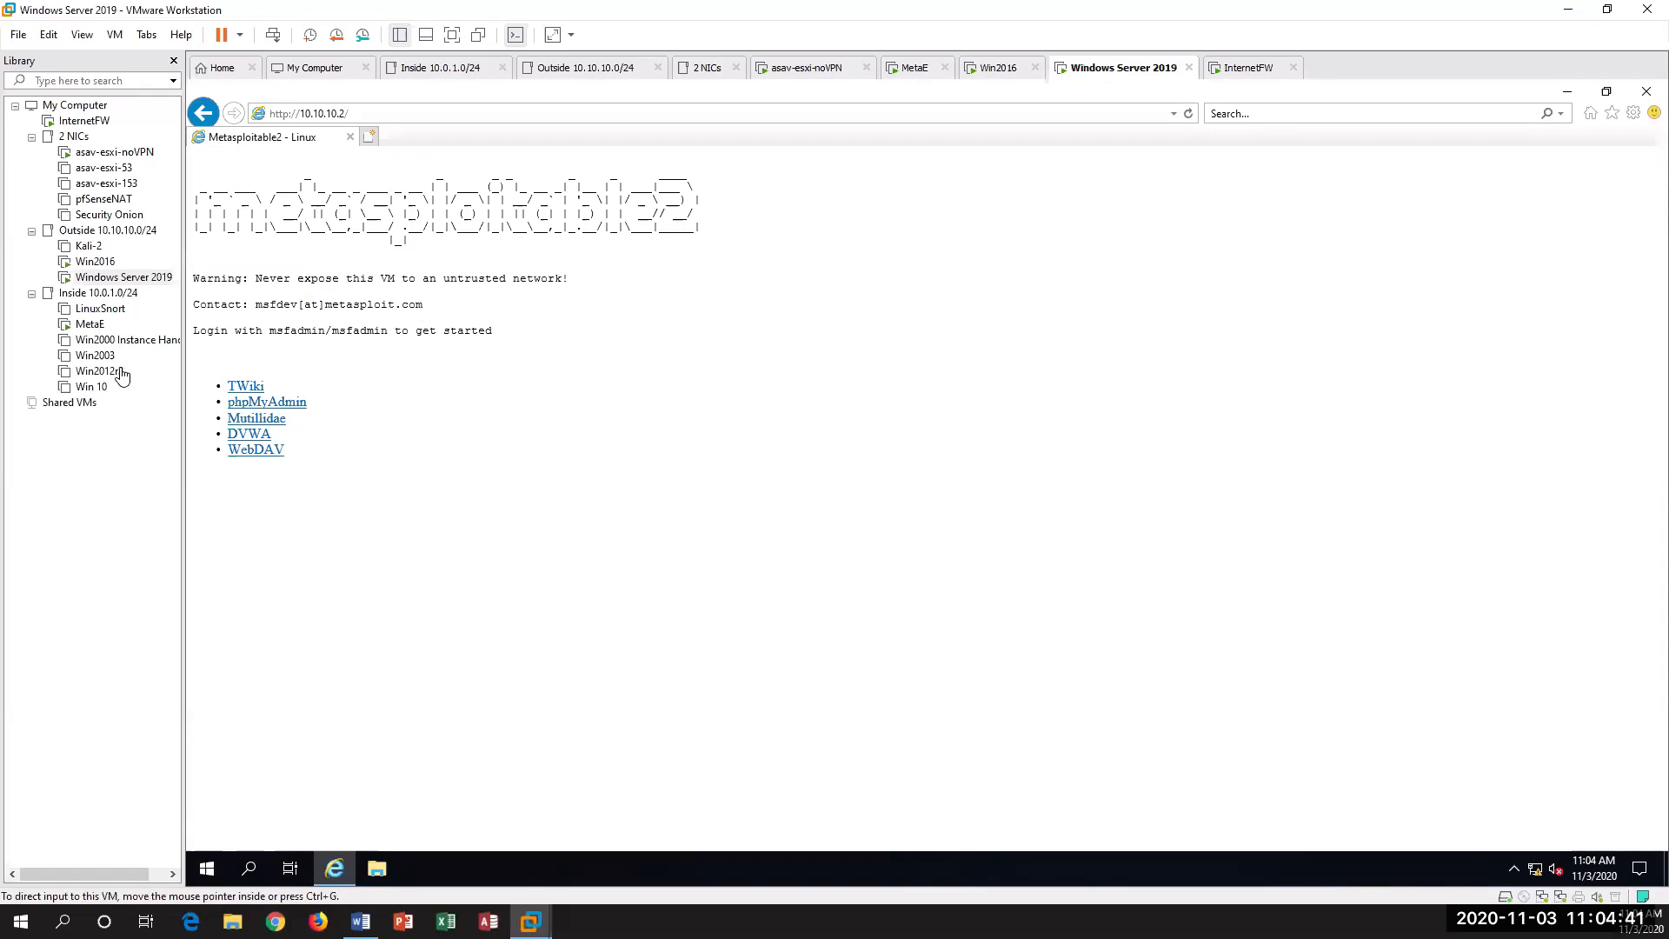
Step: Rerun "netstat -tpn" in the MetaE console to check for the Windows Server 2019 browser's connection
click(89, 324)
click(827, 549)
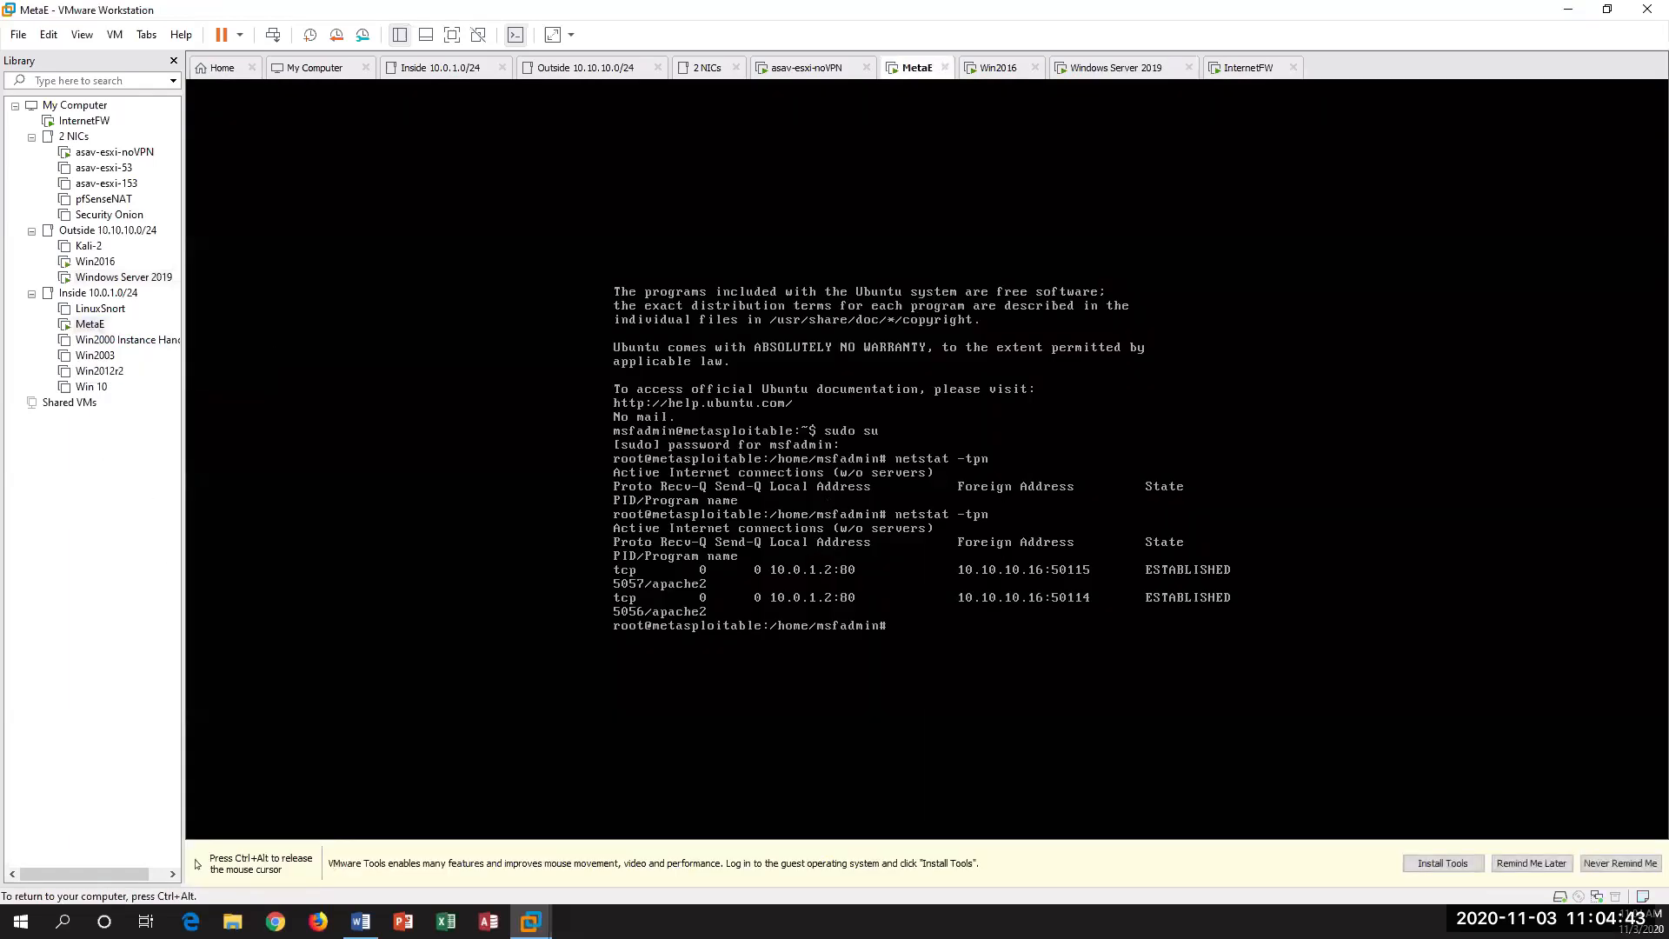
key(Return)
key(Return)
key(Up)
key(Return)
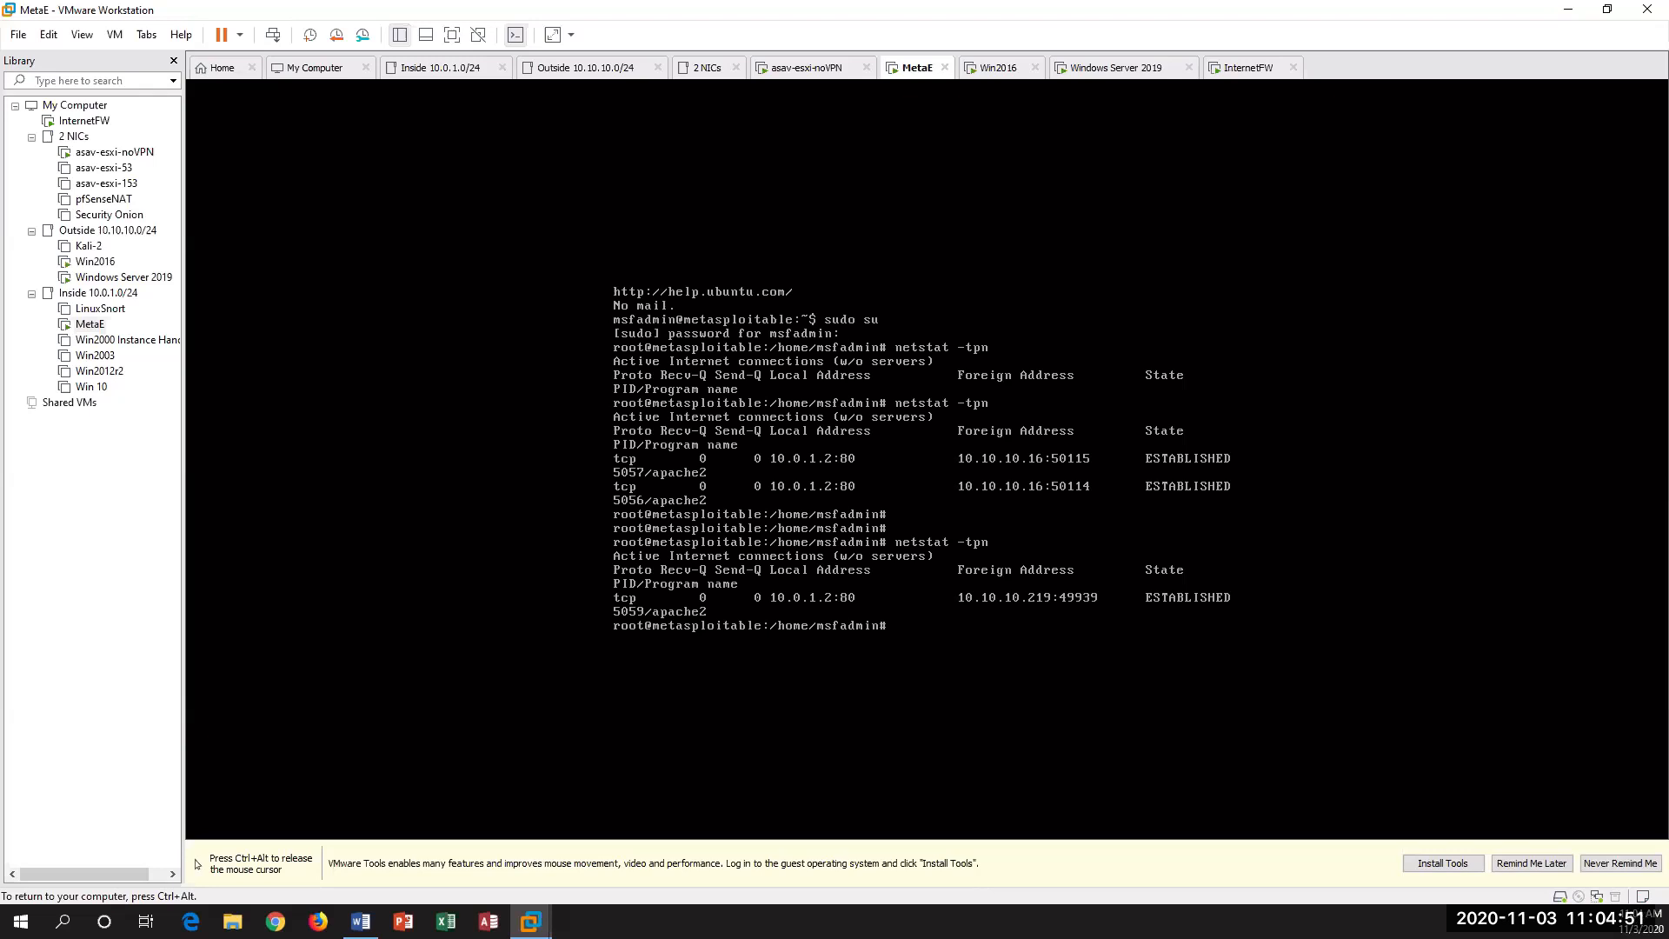
key(ctrl+alt)
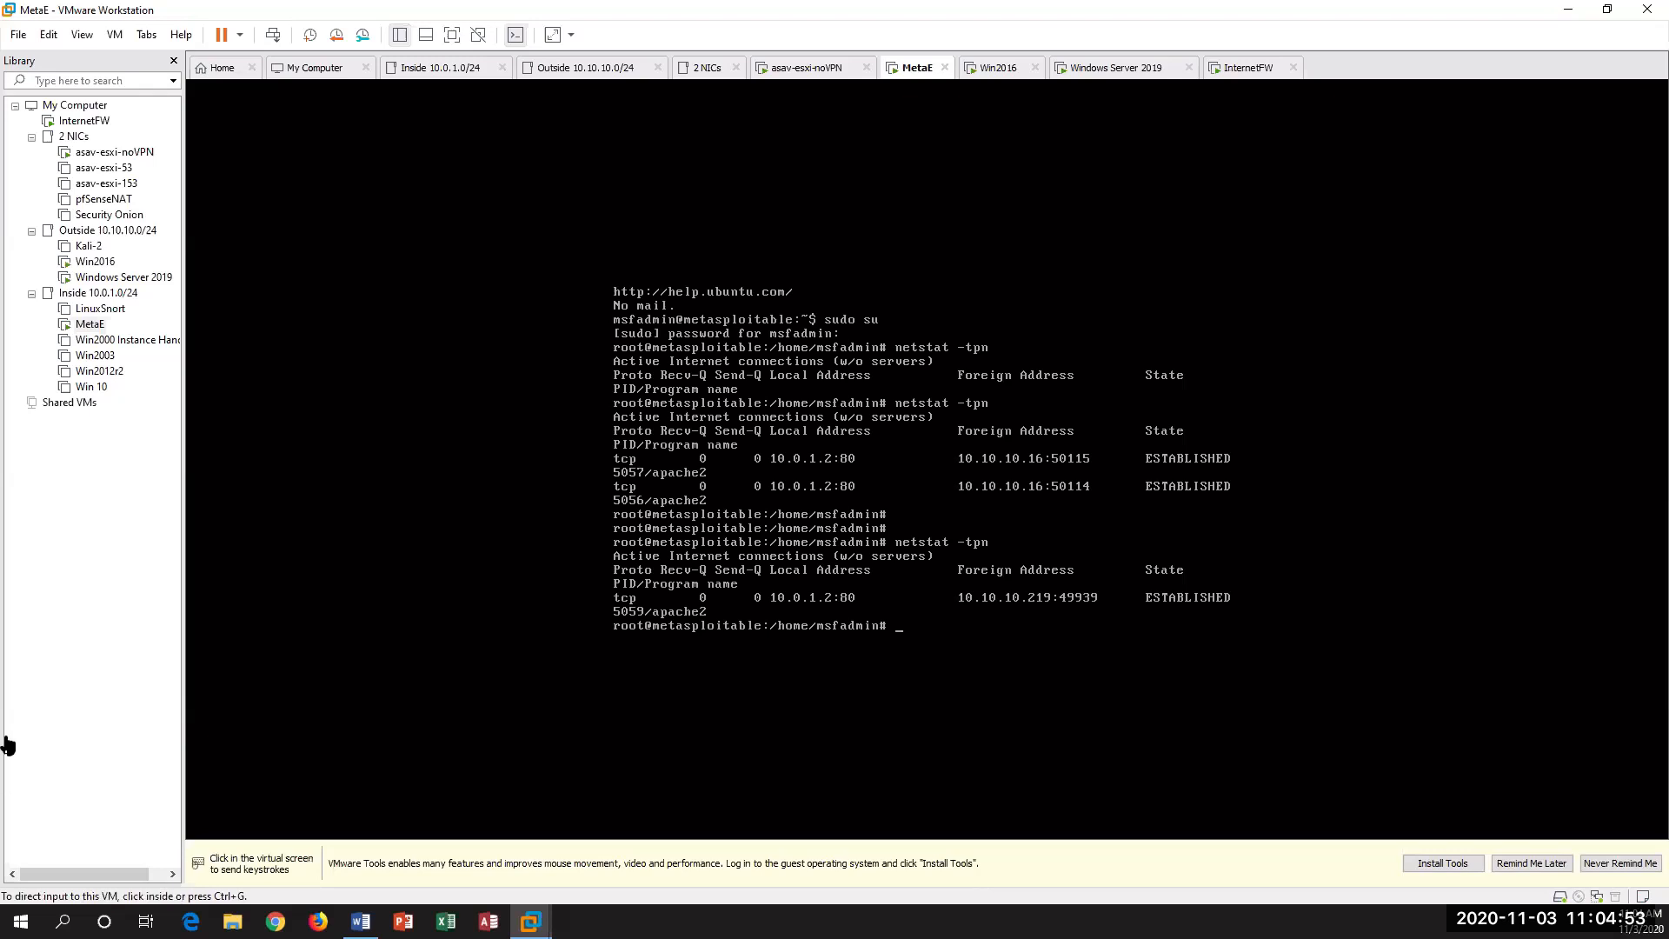
Step: Reload the MetaE web page on Win2016, and check the connections again with "netstat -tpn" in the MetaE console
click(109, 264)
click(819, 401)
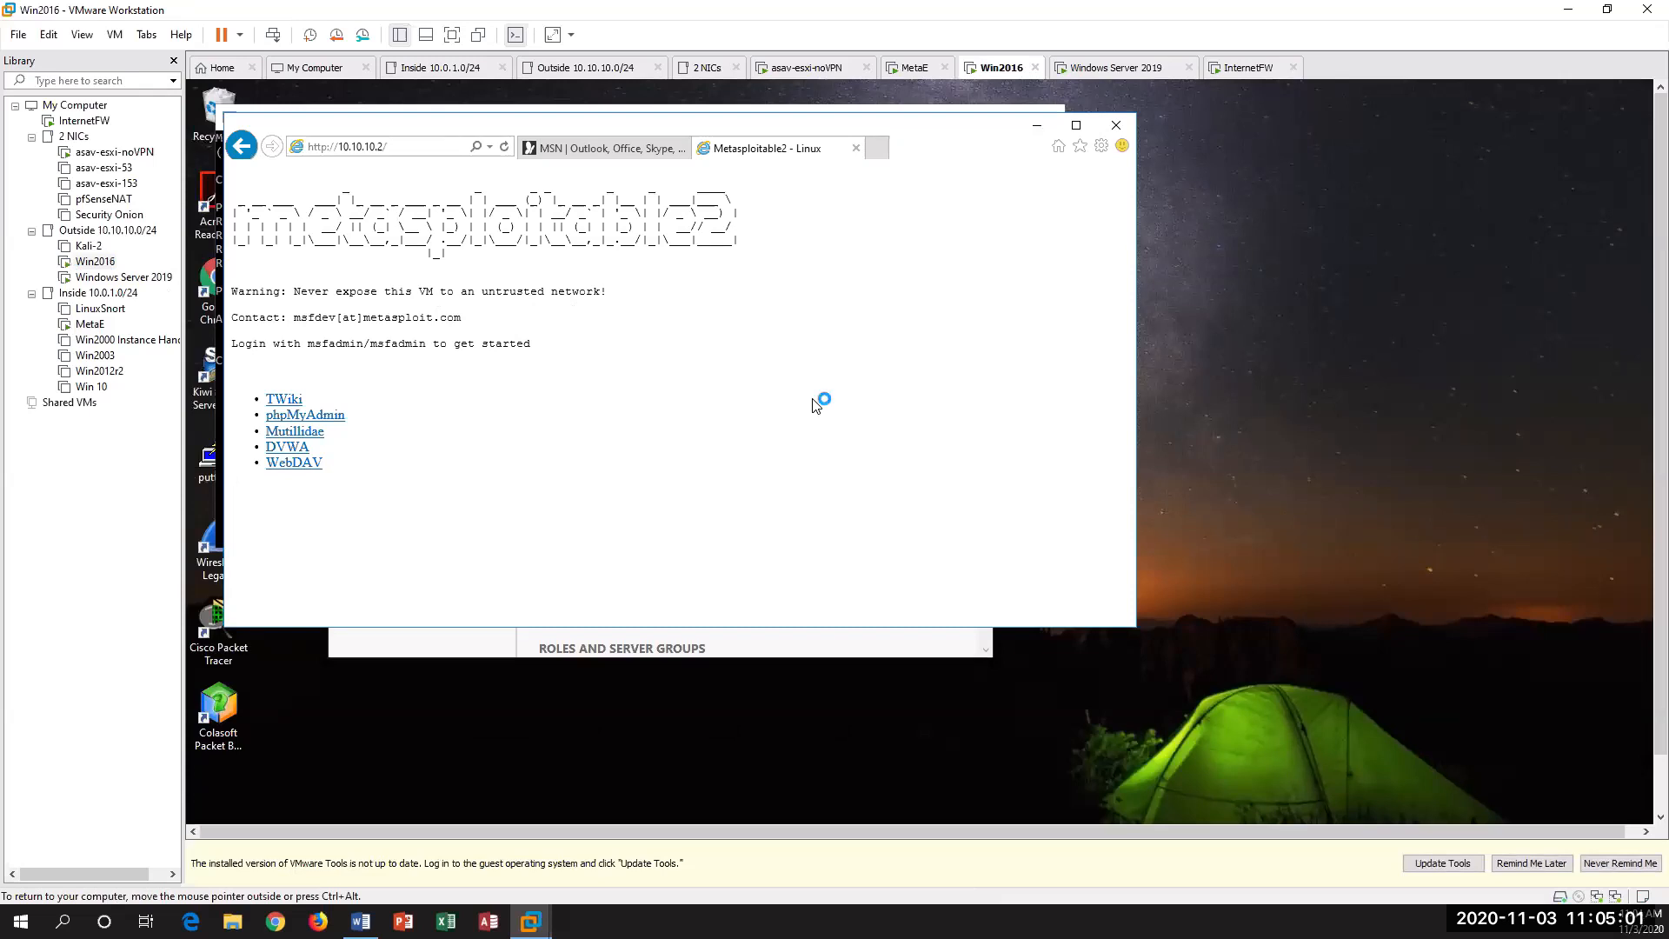
click(90, 323)
click(906, 509)
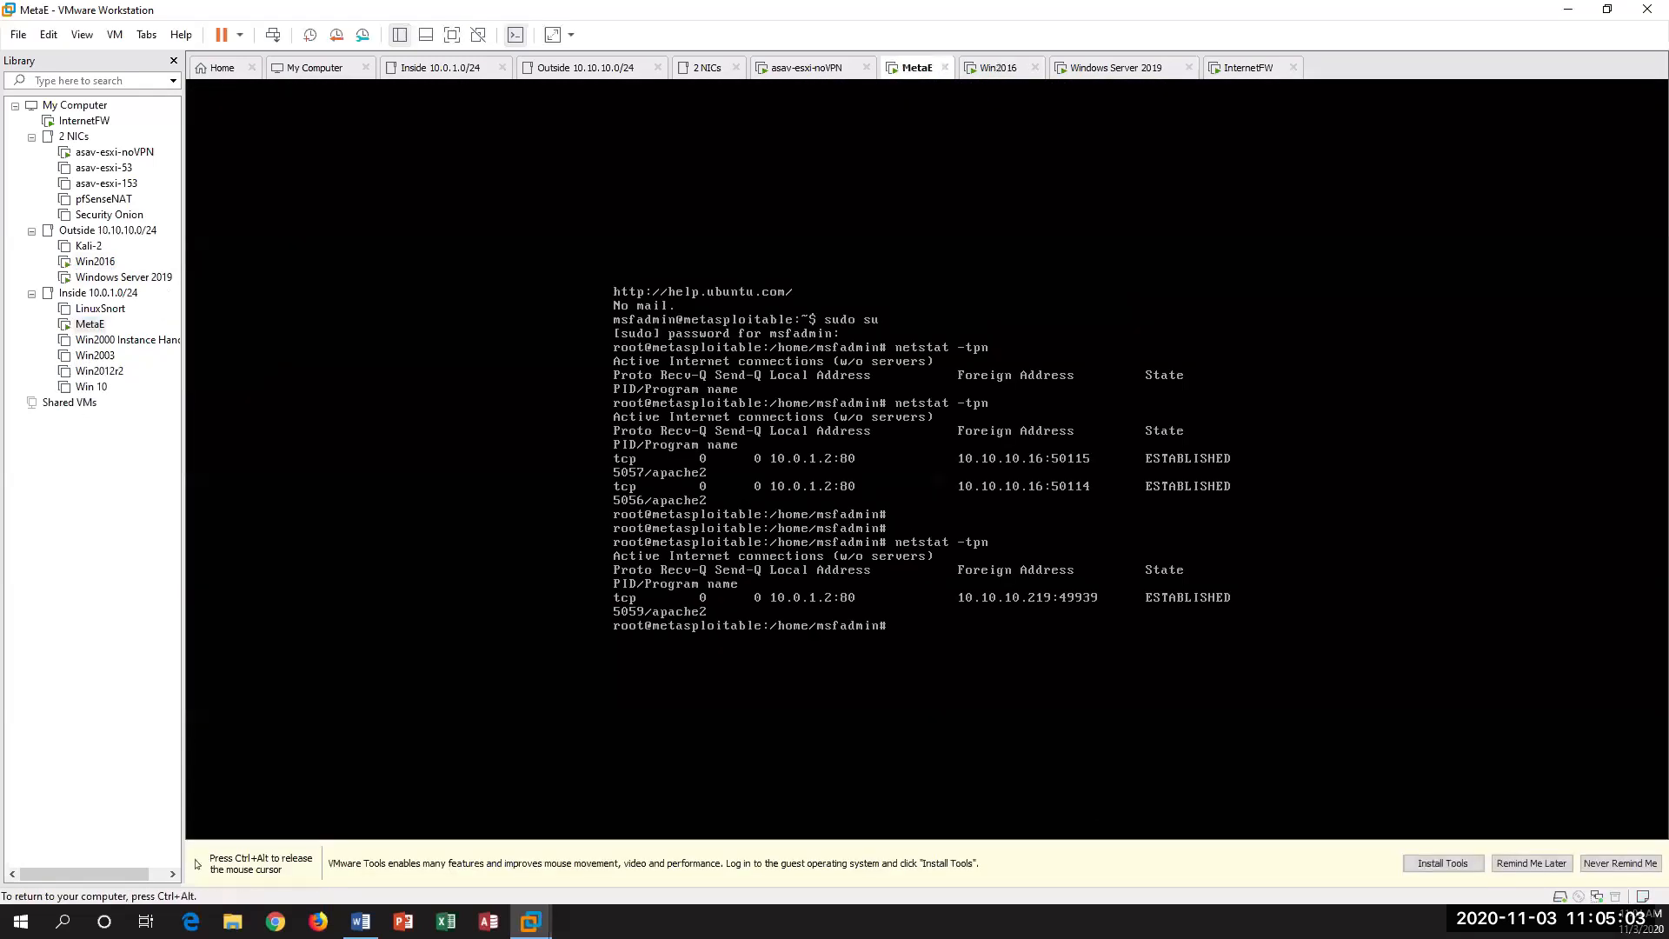
key(Up)
key(Return)
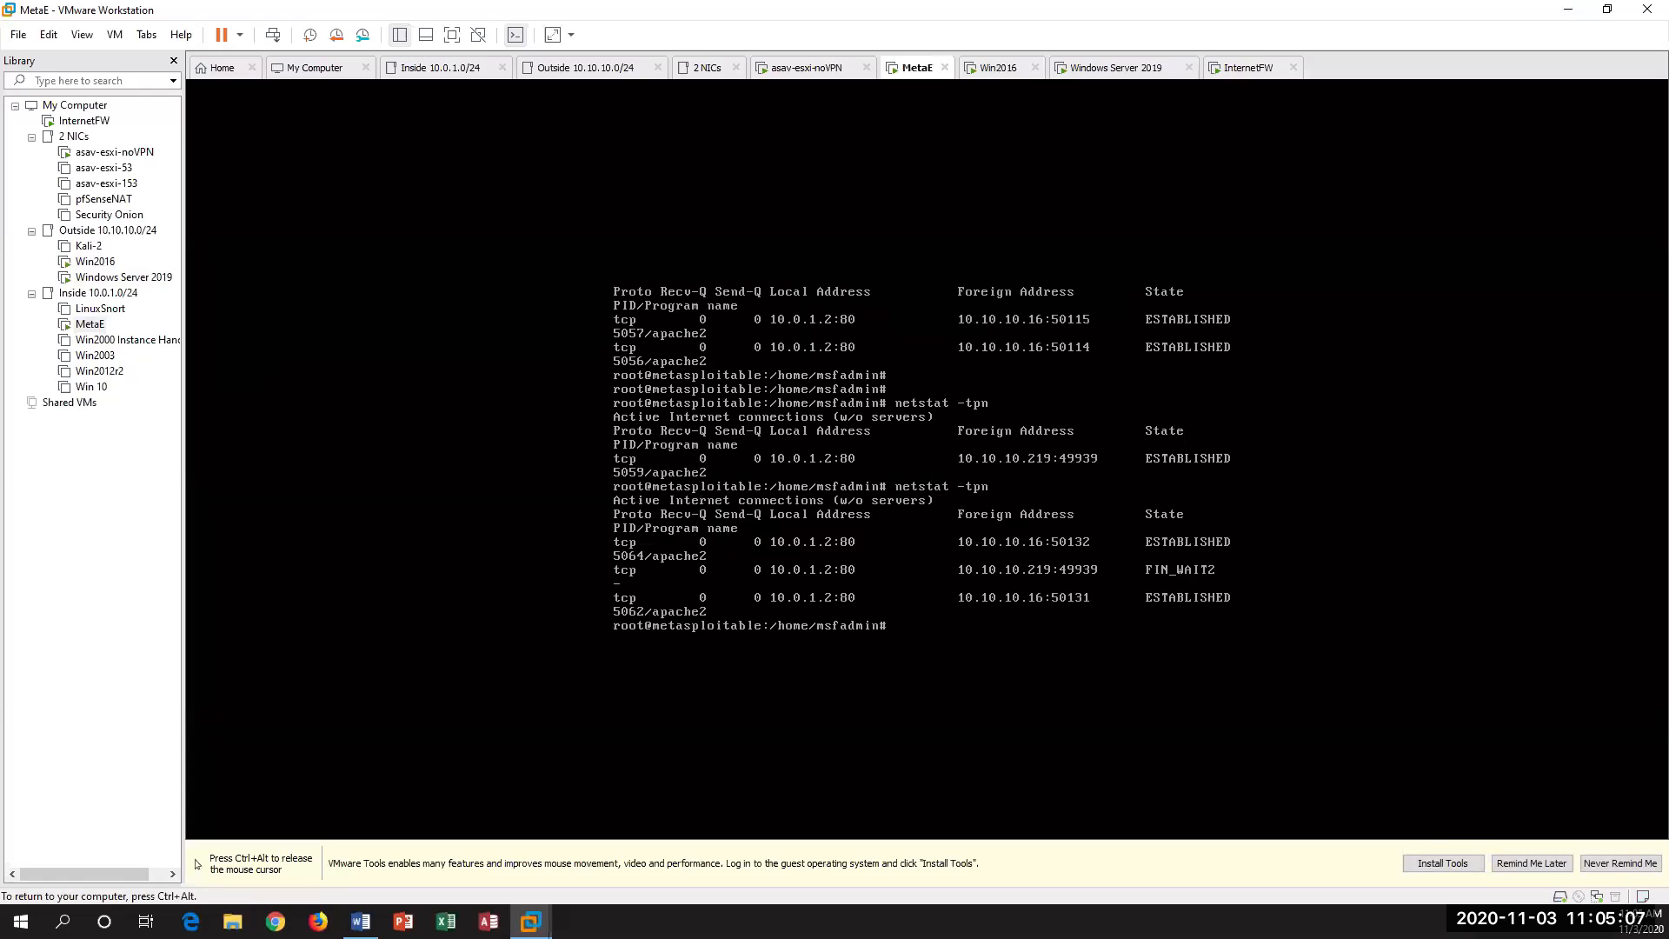
key(ctrl+alt)
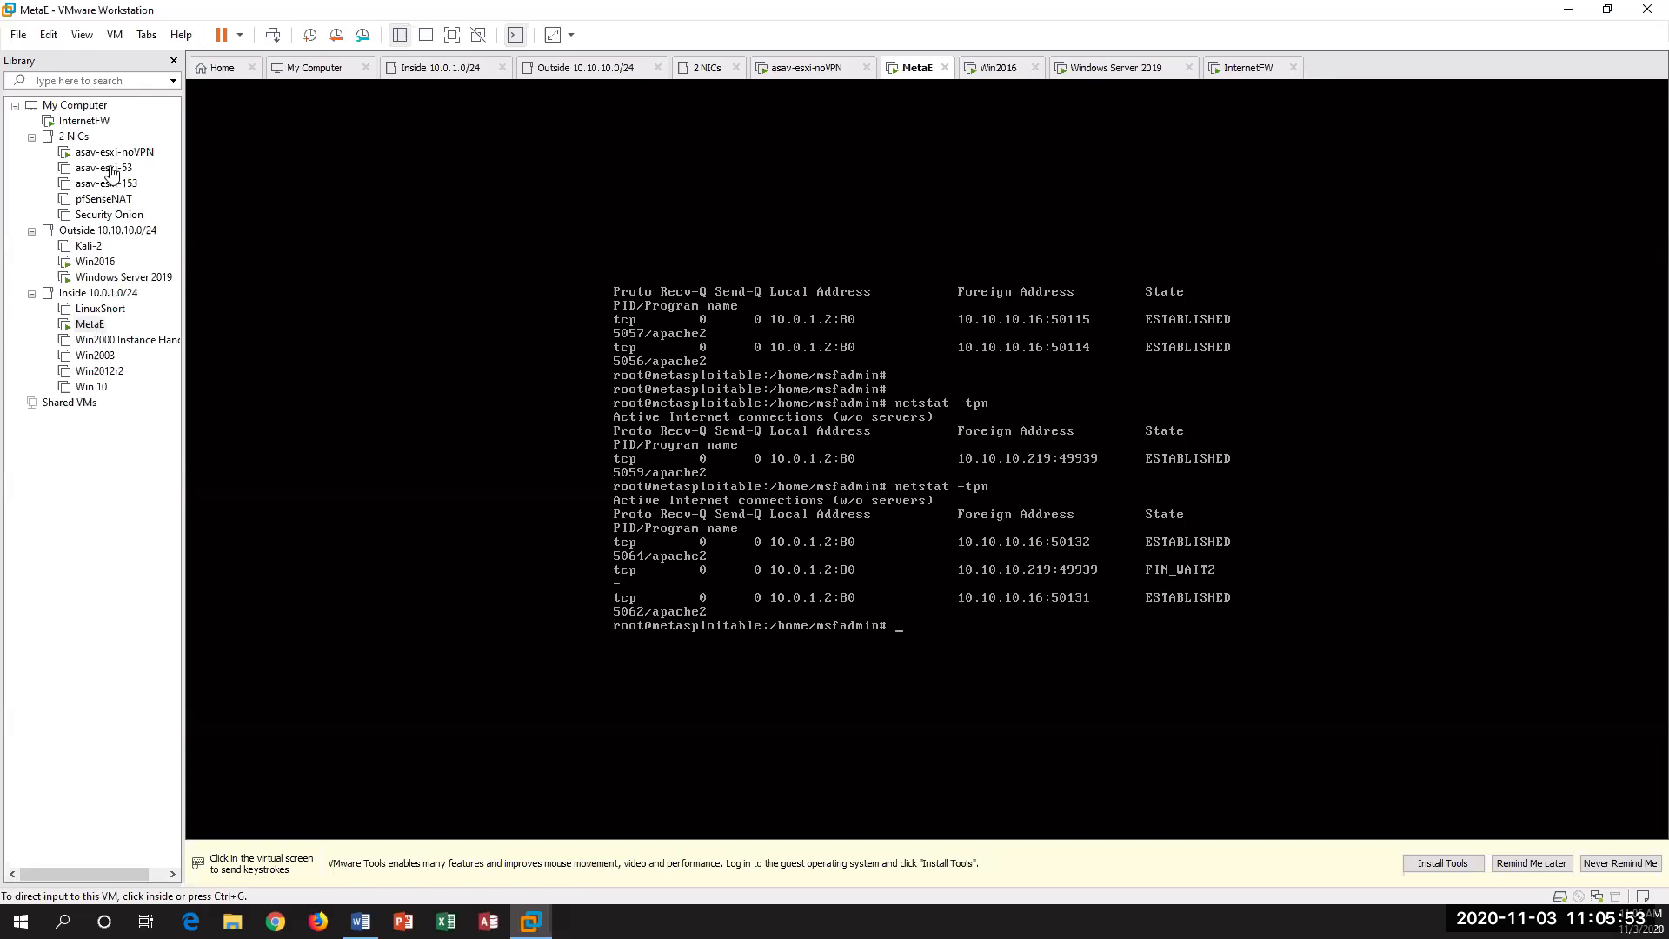
Step: Return to Windows Server 2019, shrink its Internet Explorer window from full screen and move it aside to uncover the desktop
click(128, 277)
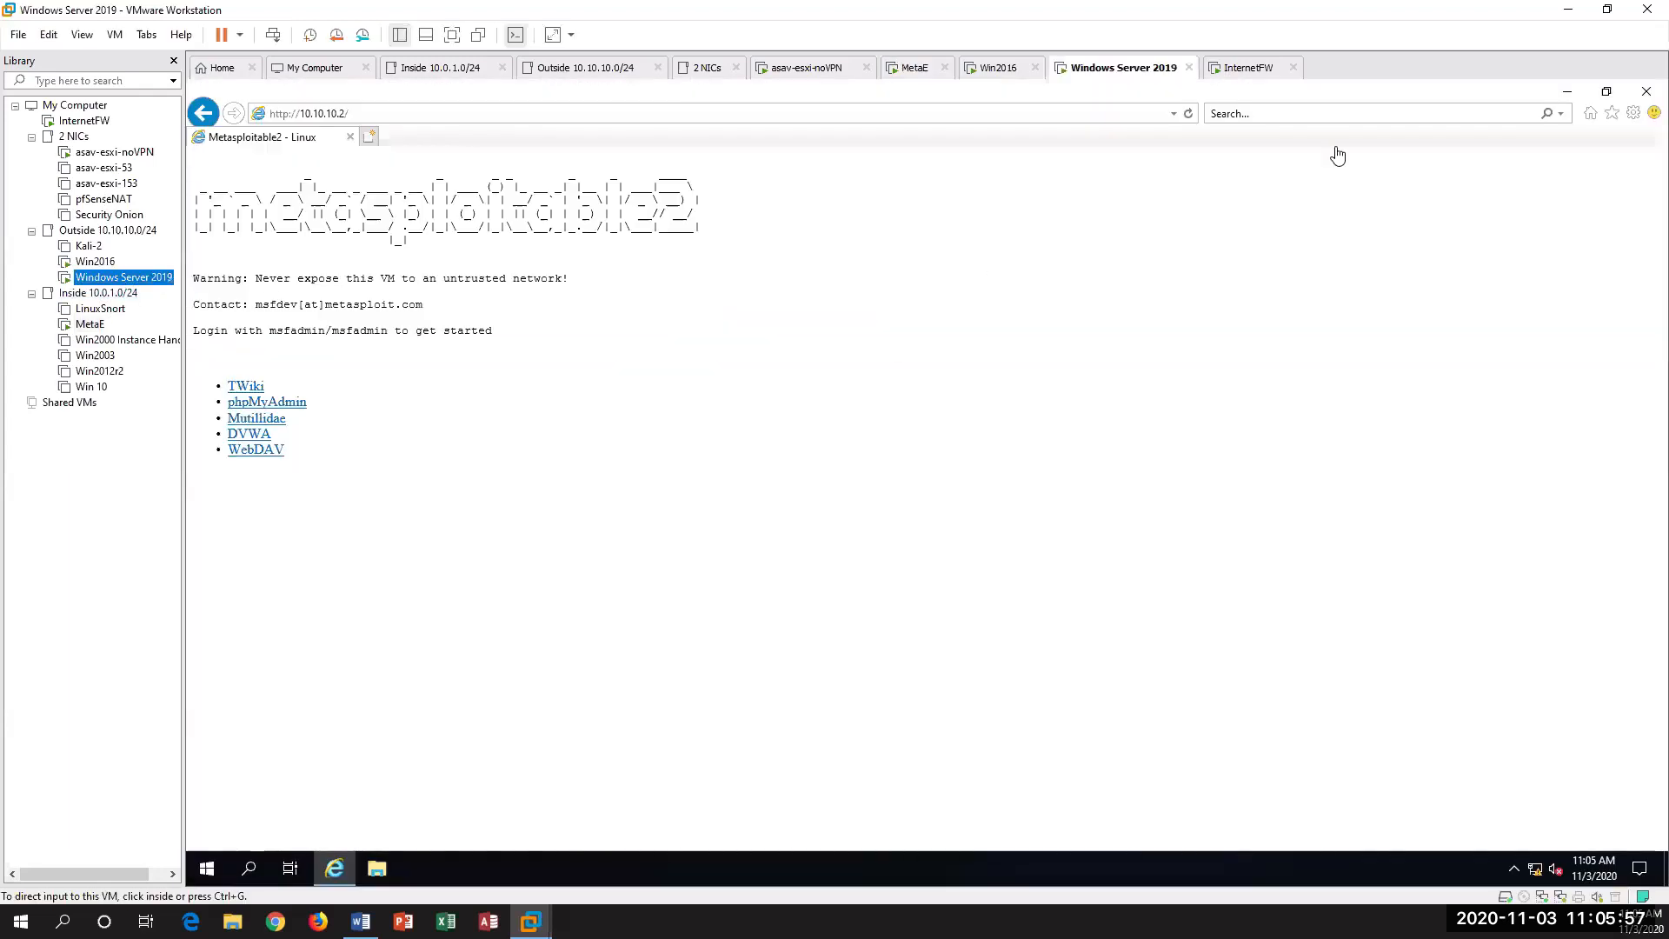
click(1607, 93)
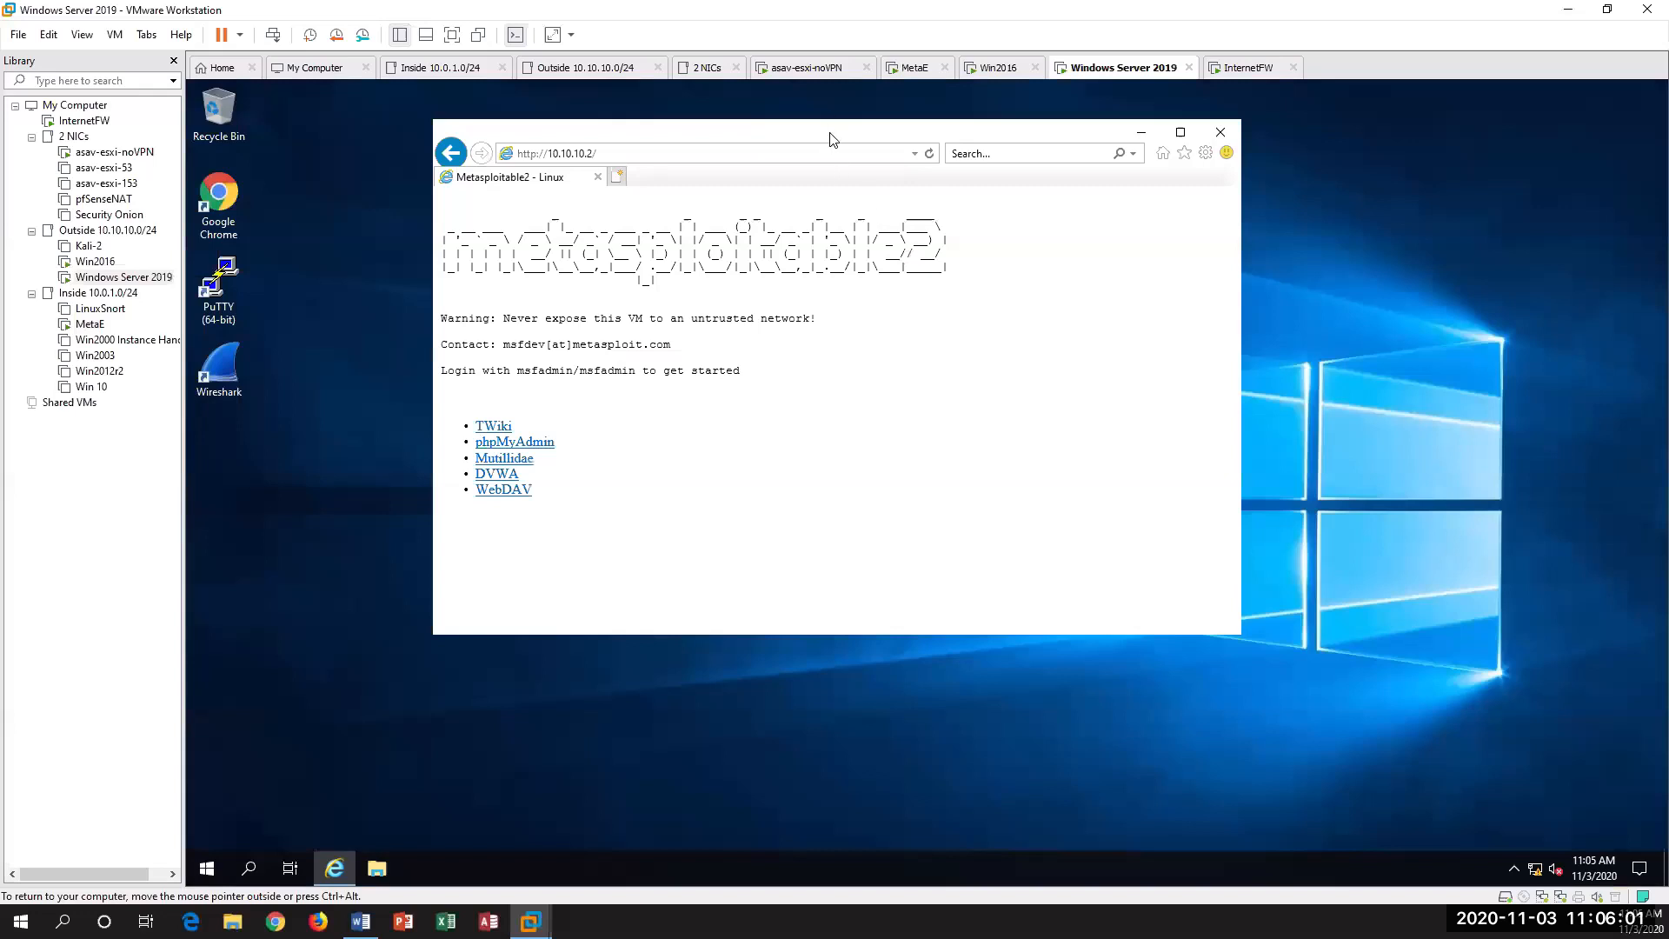
drag(1335, 163, 1269, 113)
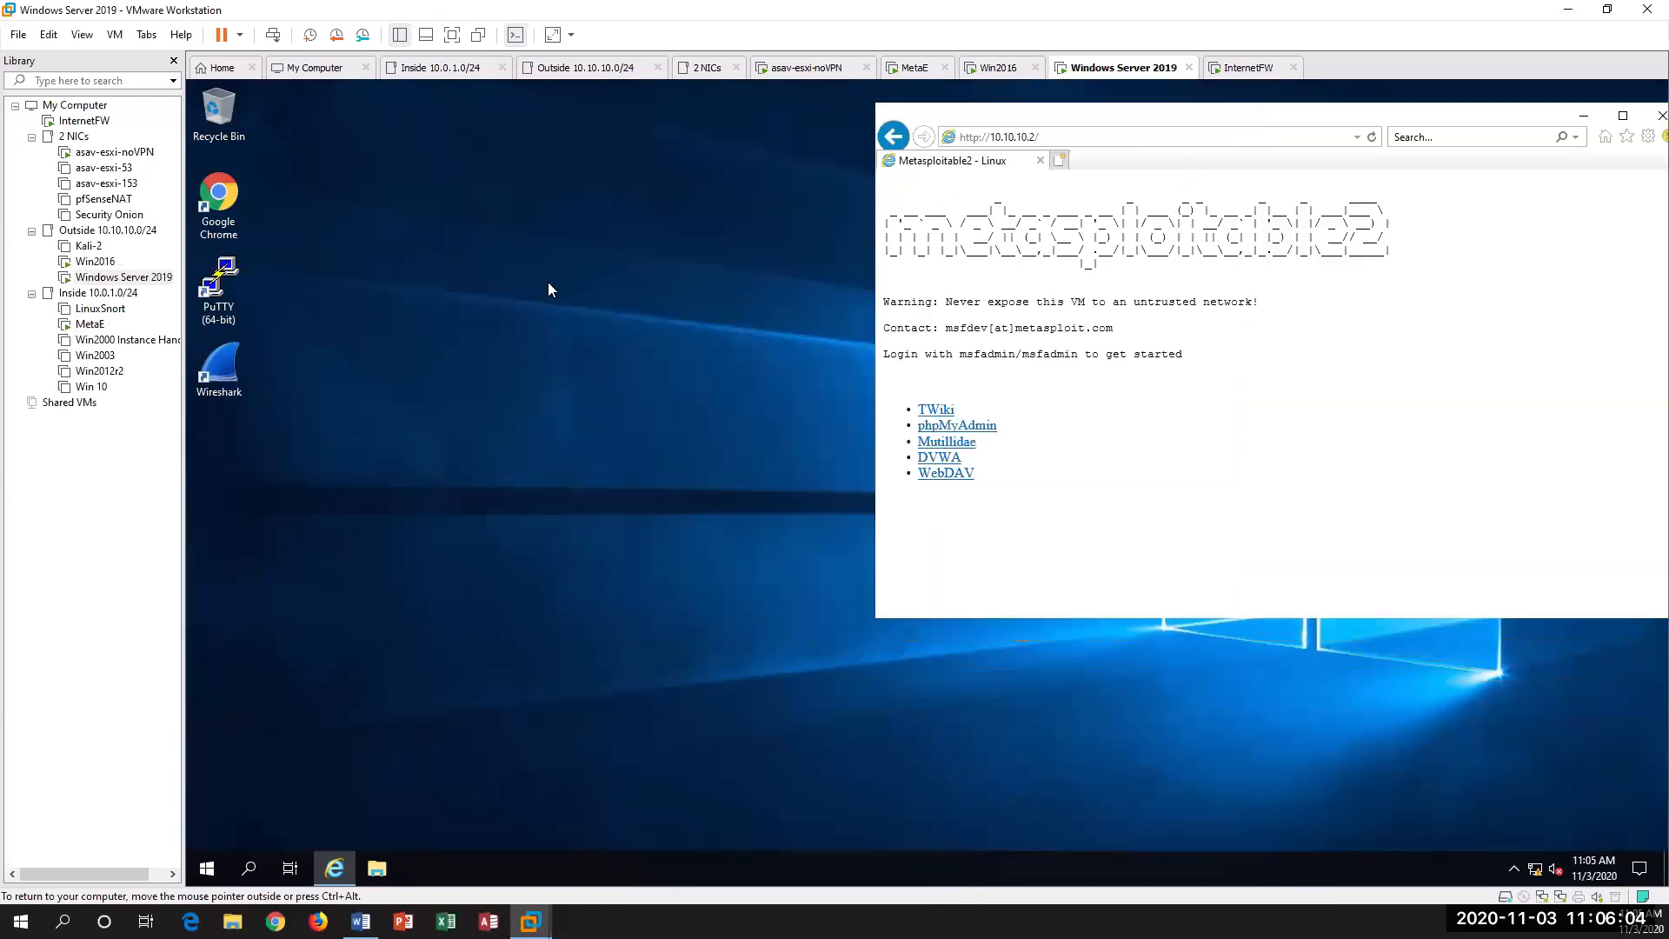
Step: Start PuTTY on Windows Server 2019 and open an SSH session to the ASAv firewall at 10.10.10.53
double_click(218, 280)
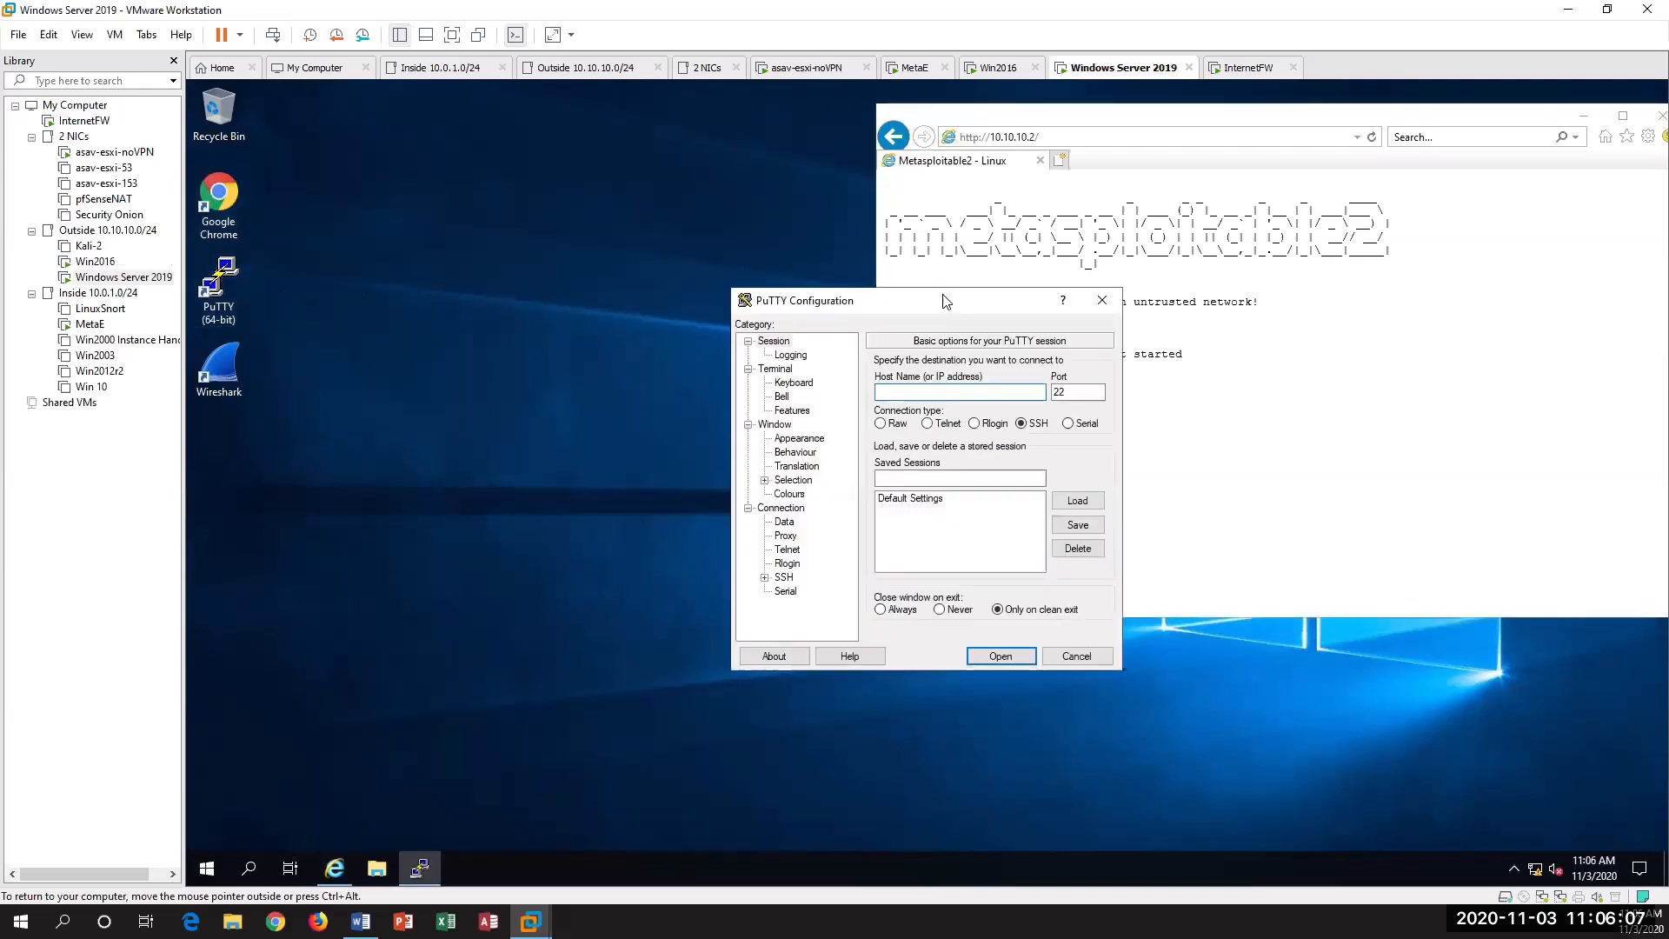
drag(930, 300, 612, 168)
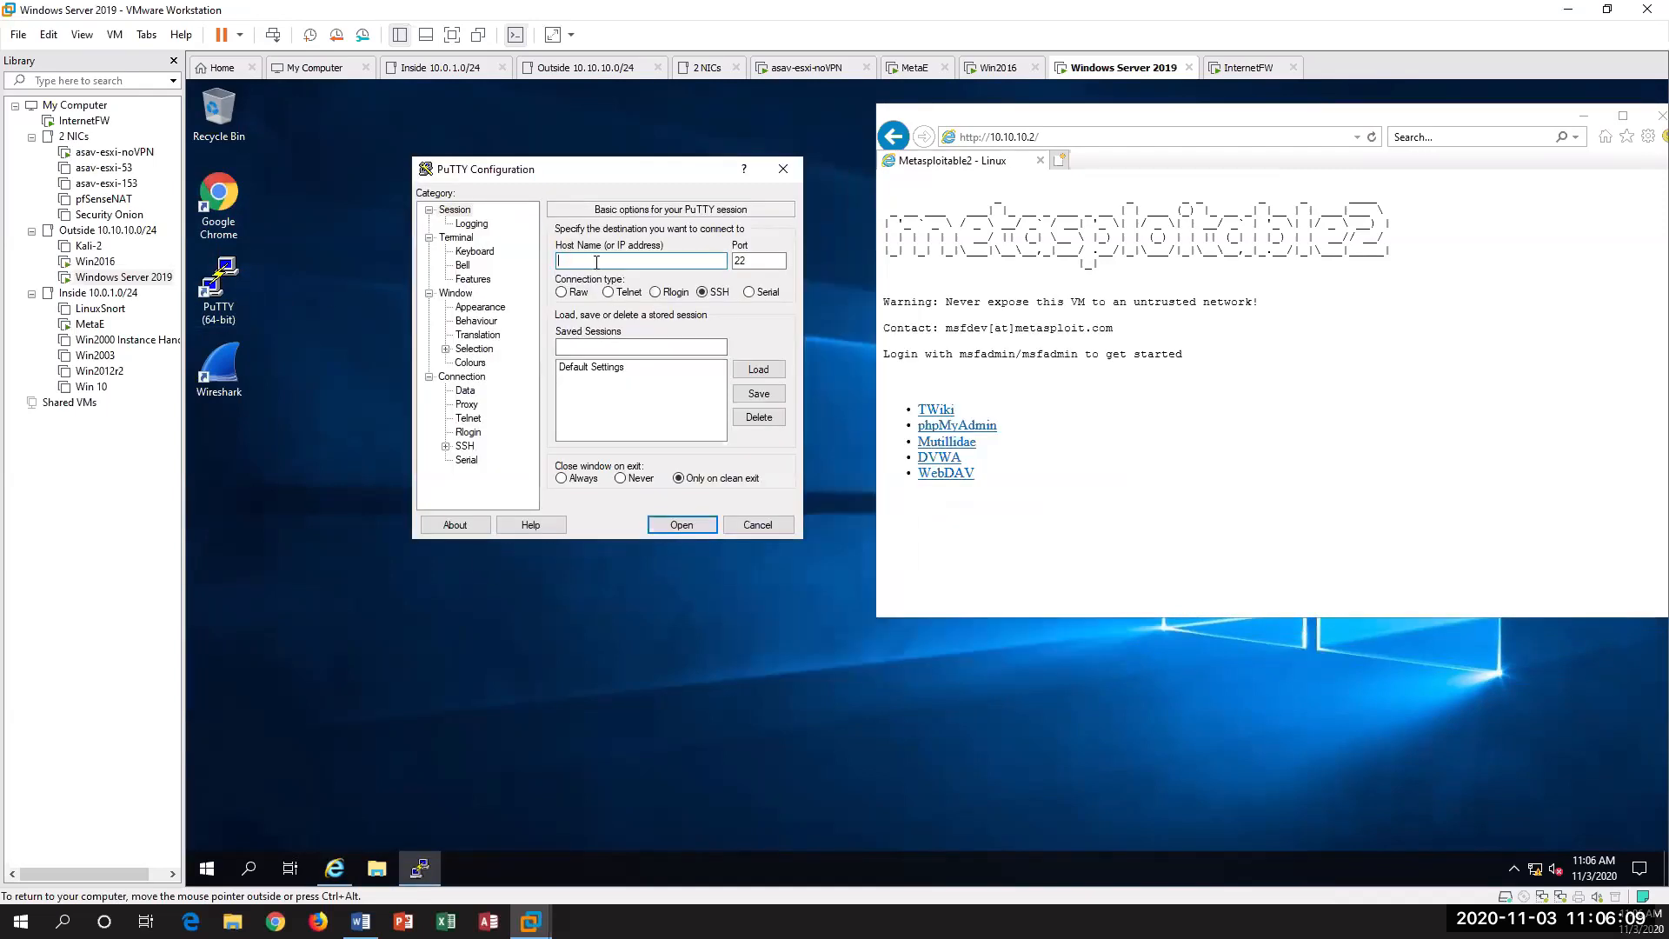
text(10.10.10.53)
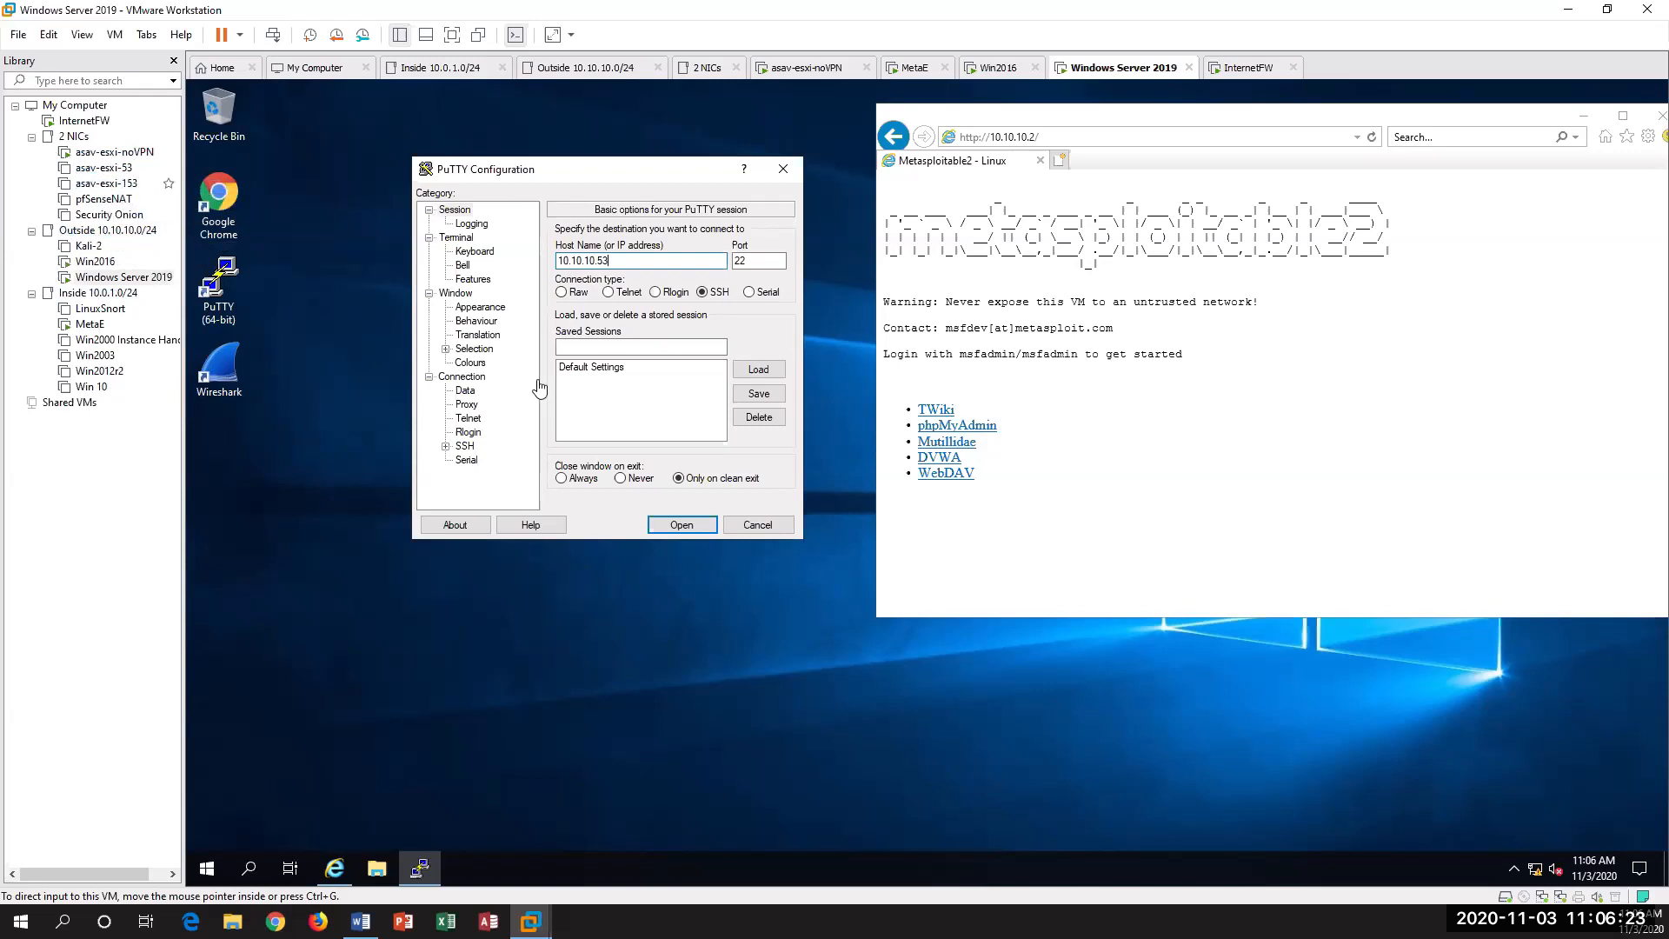
click(683, 524)
click(839, 584)
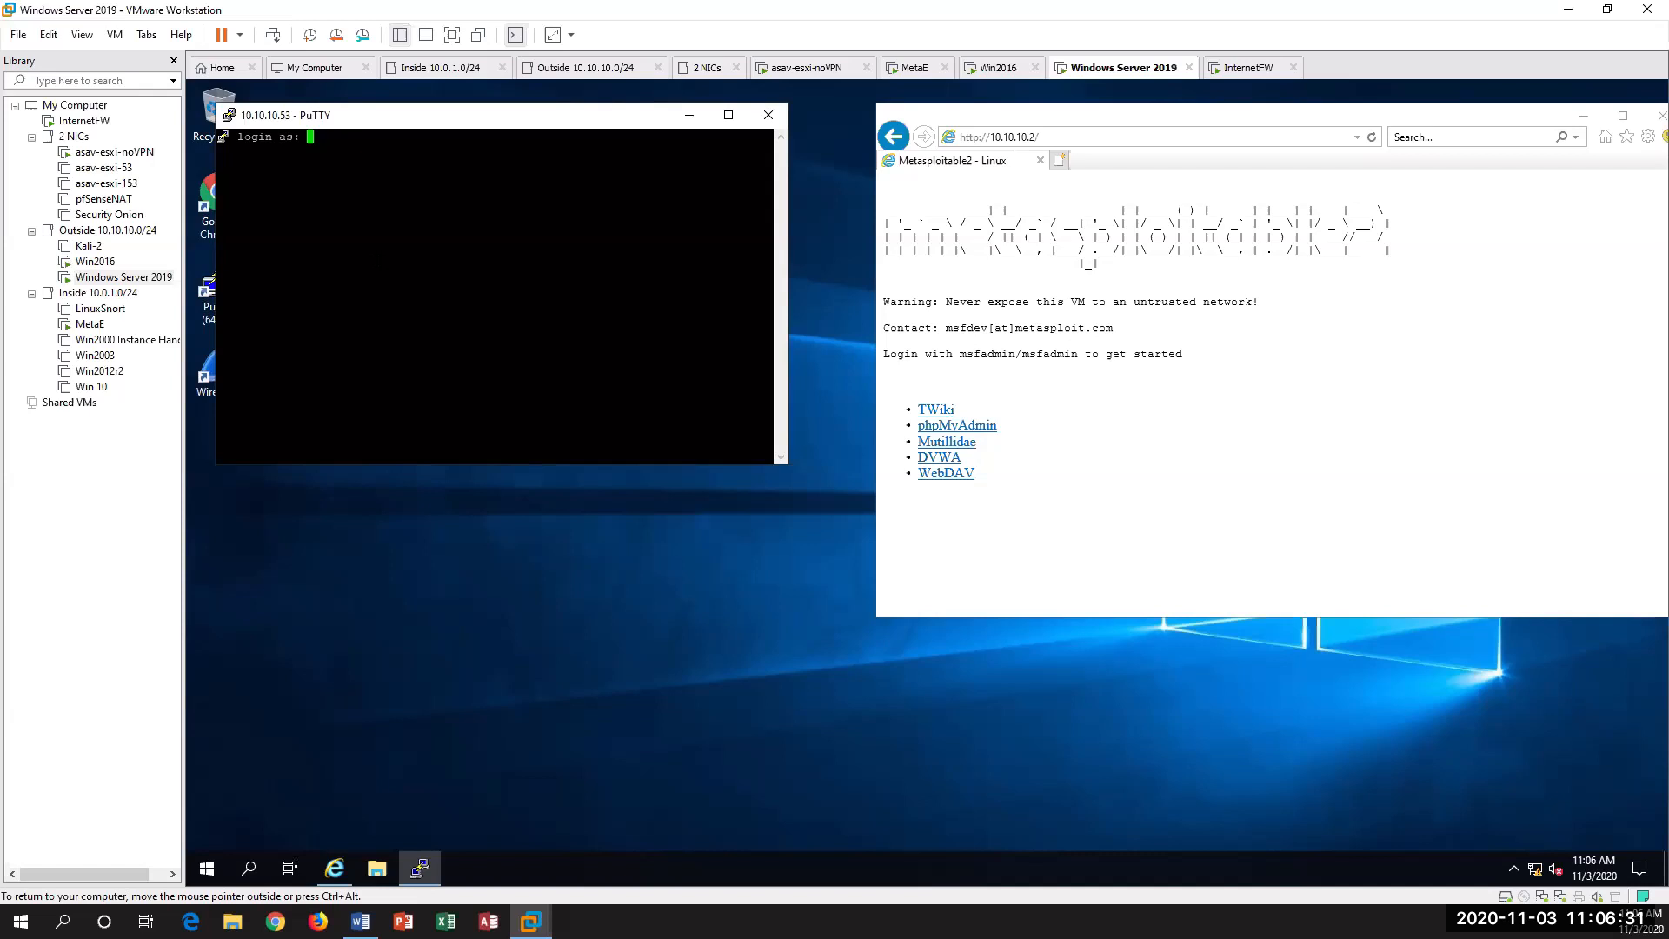
Step: Log in to the firewall as cisco with the account password and enter privileged mode with "en" and a blank enable password
text(cisco)
key(Return)
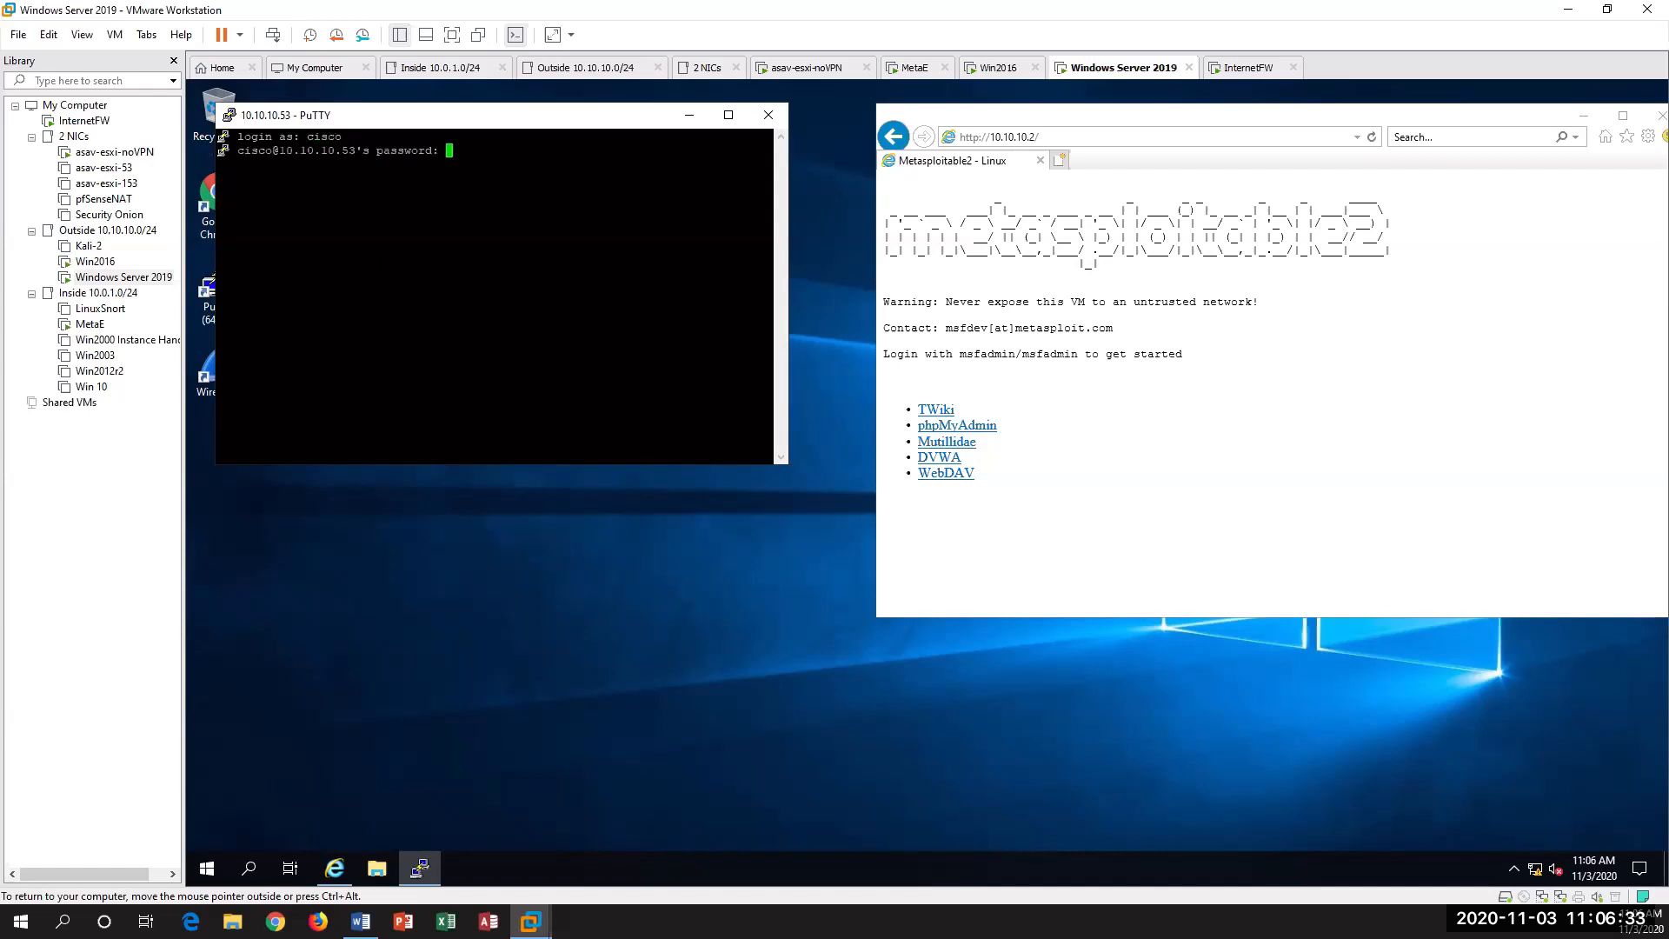
text(cisco)
key(Return)
key(Return)
text(en)
Step: Check the firewall's connections repeatedly with "sh conn", widening the PuTTY window so each entry fits on one line
key(Return)
key(Return)
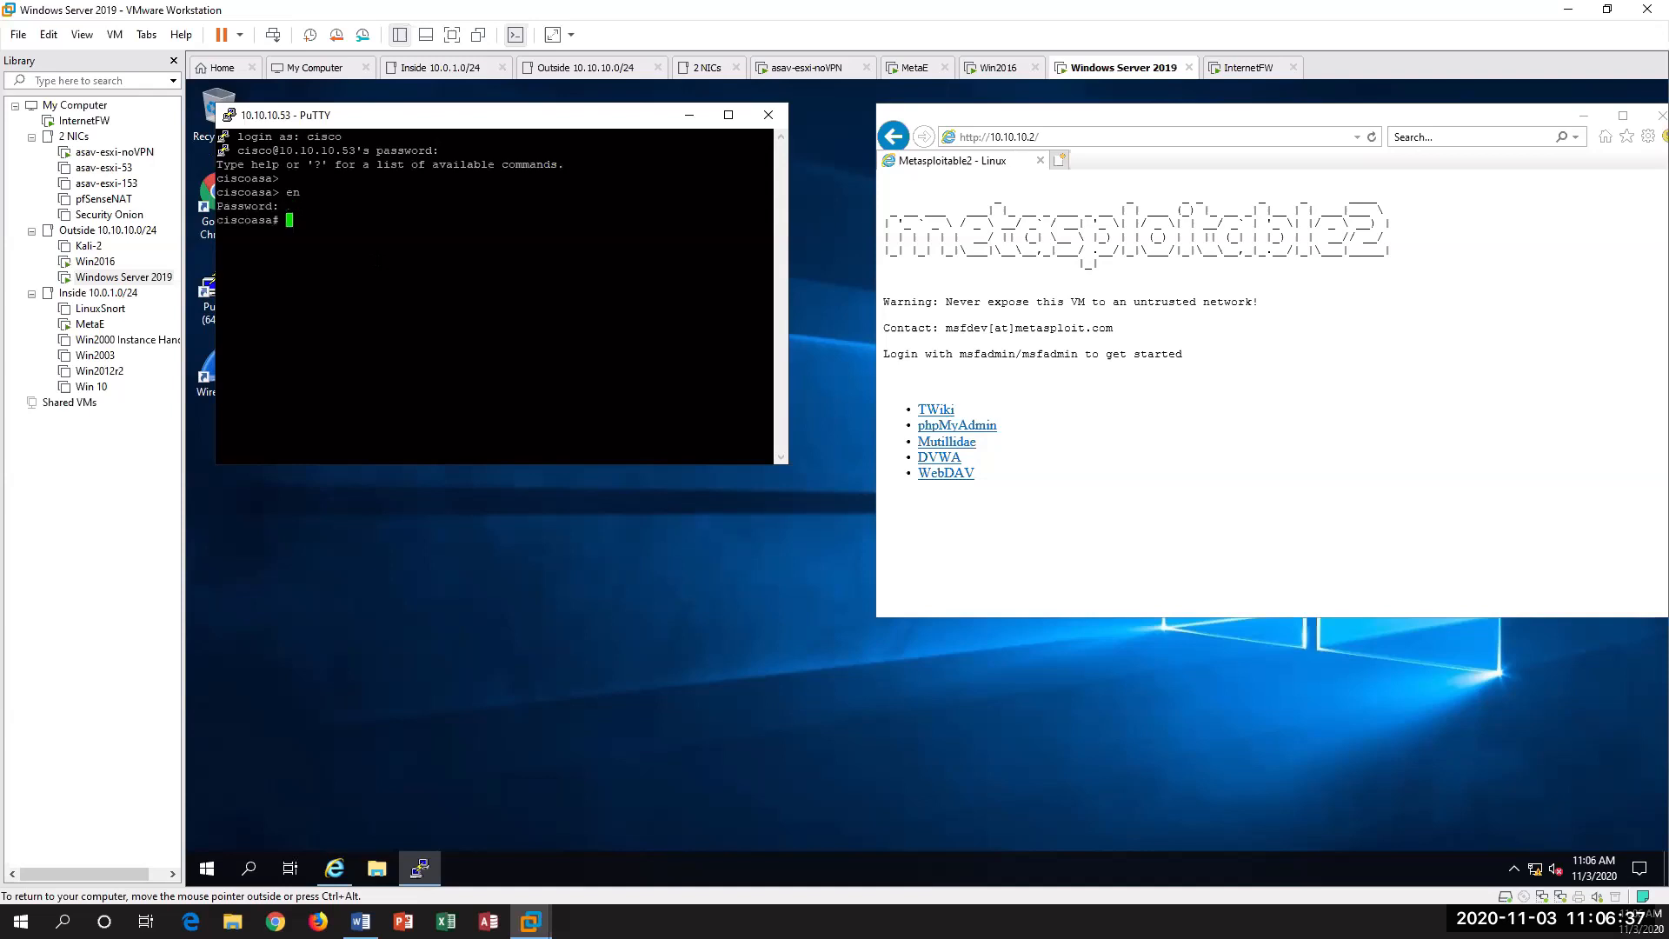
text(sh conn)
key(Return)
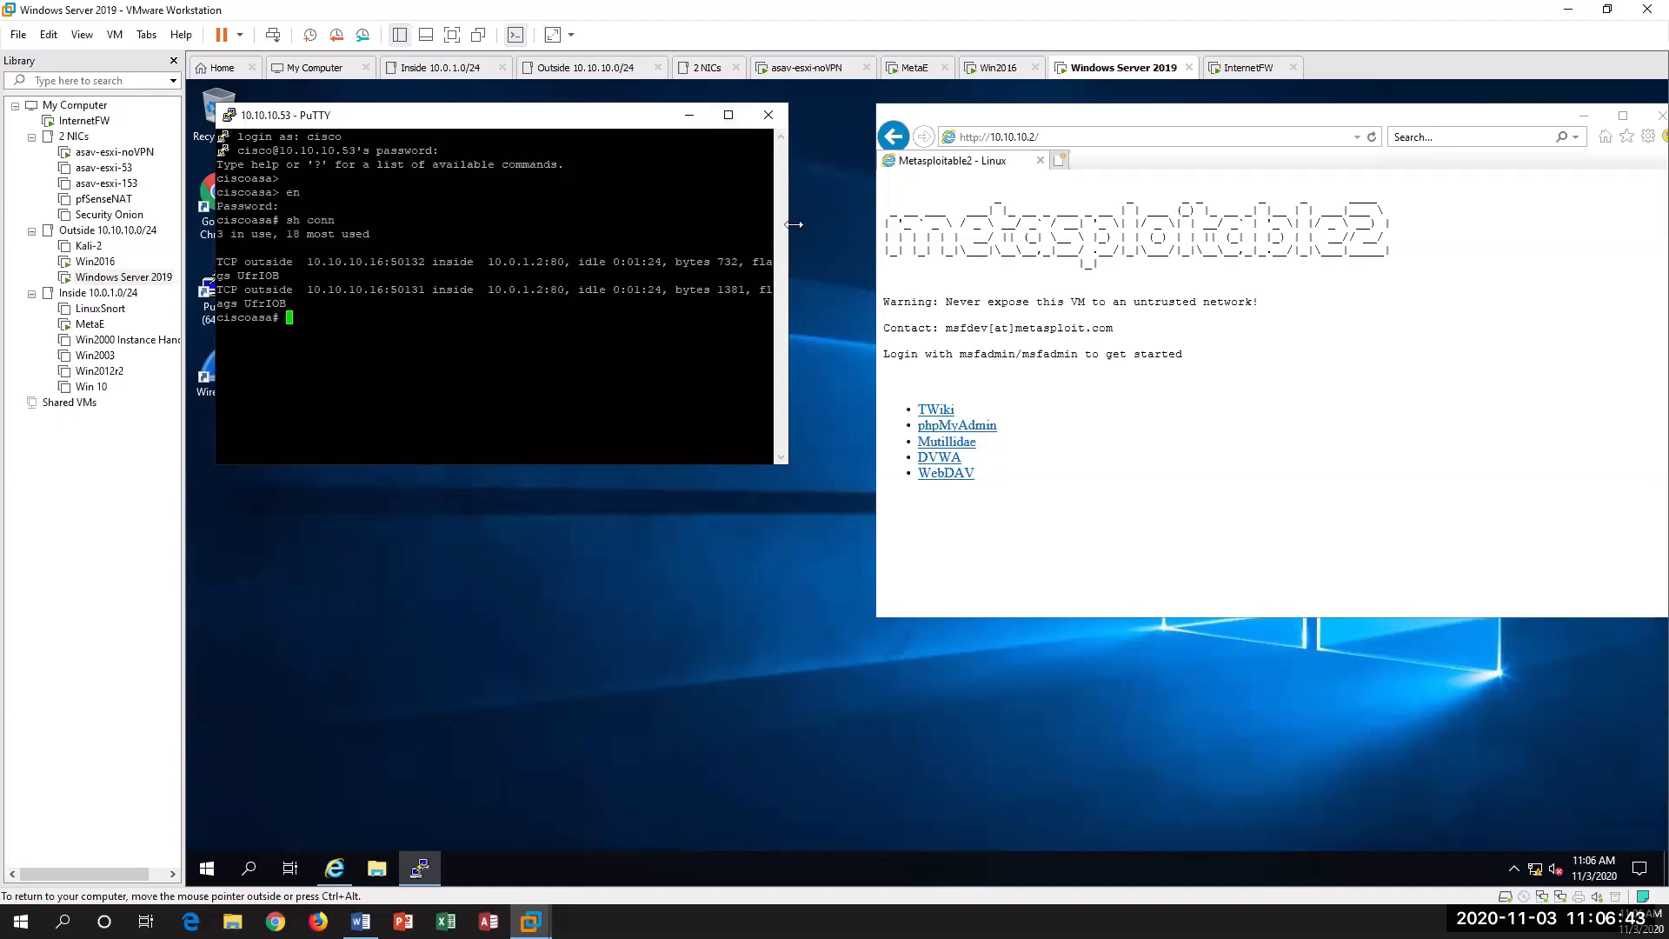
drag(793, 225, 1024, 225)
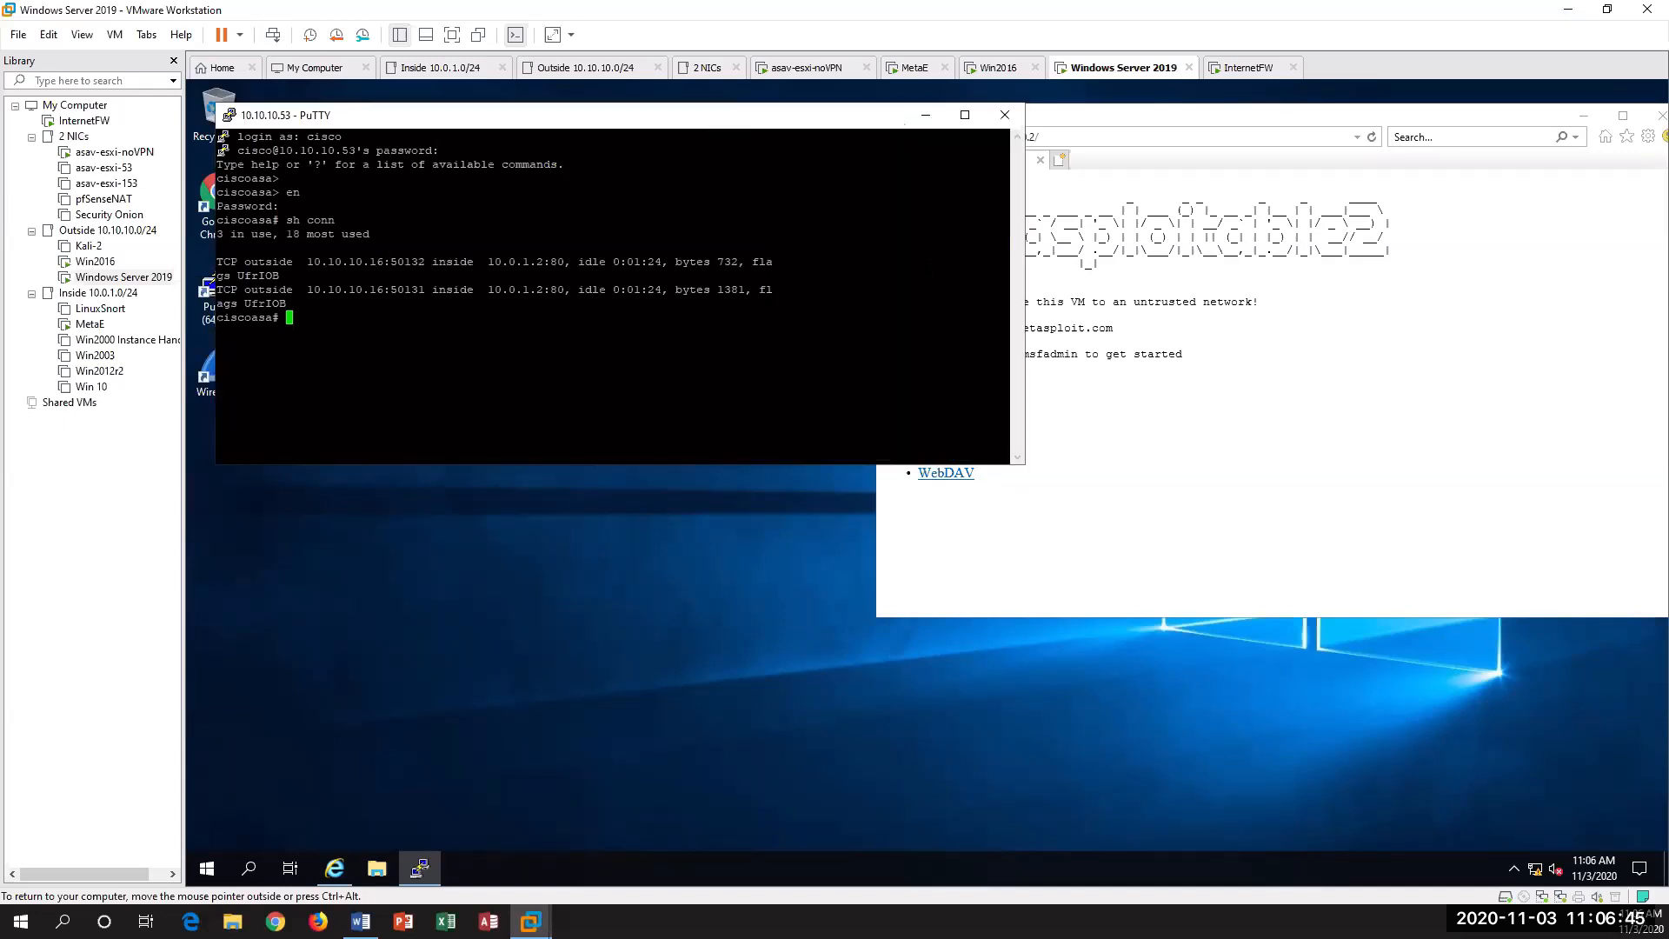
key(Up)
key(Return)
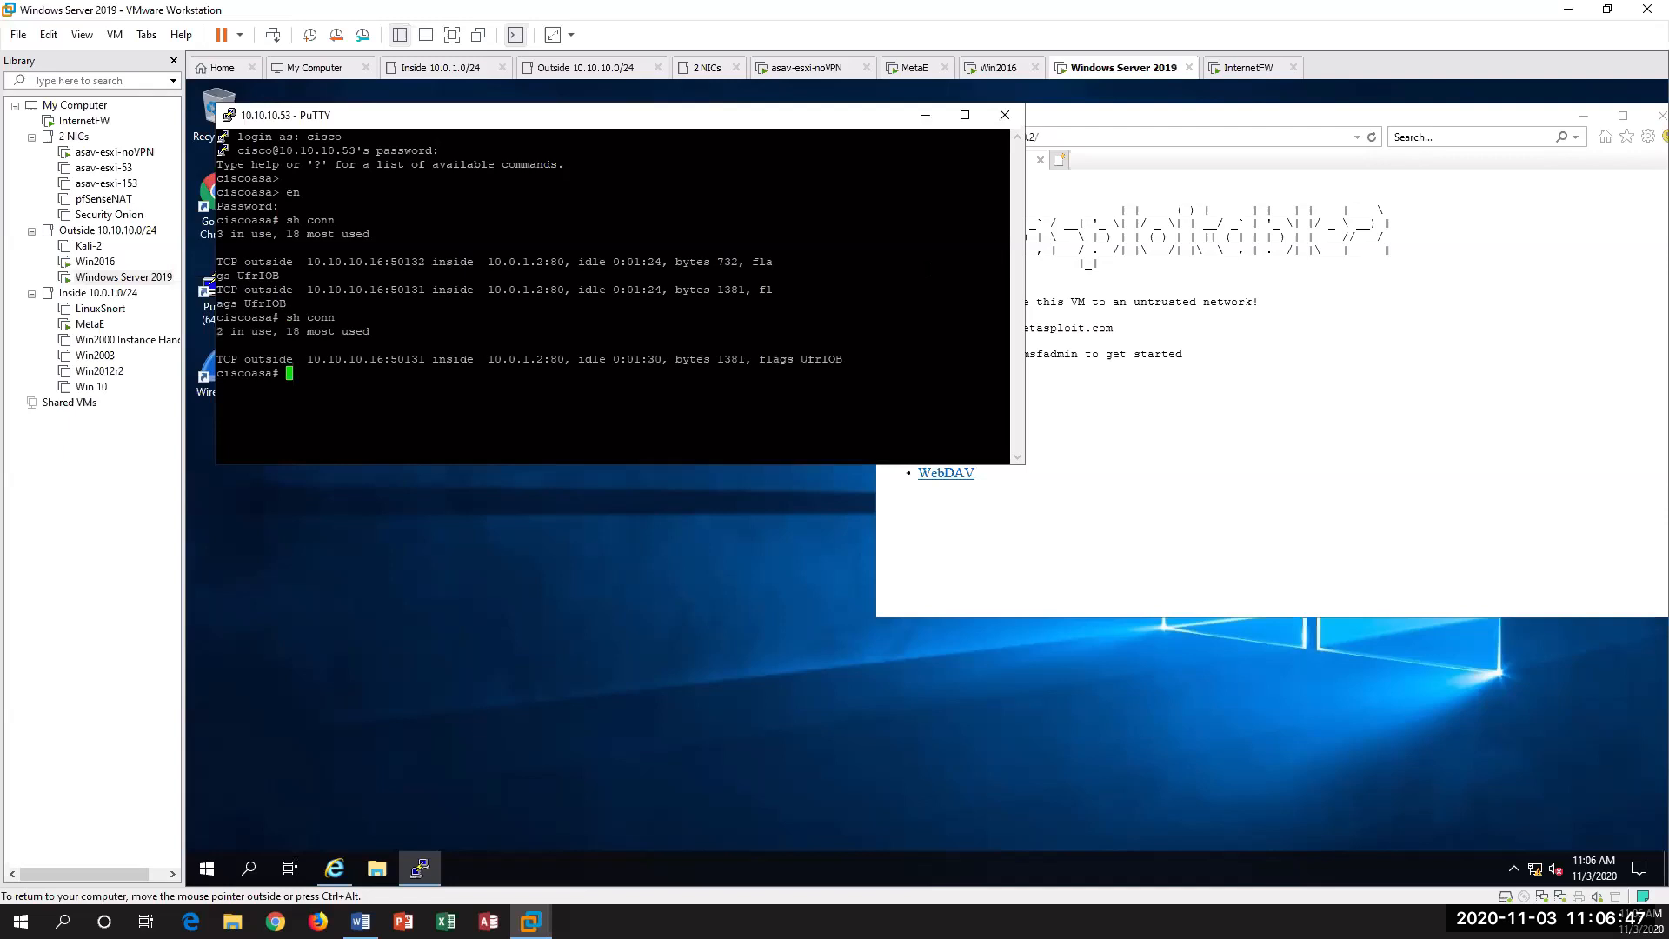
key(Return)
key(Return)
text(sh conn)
key(Return)
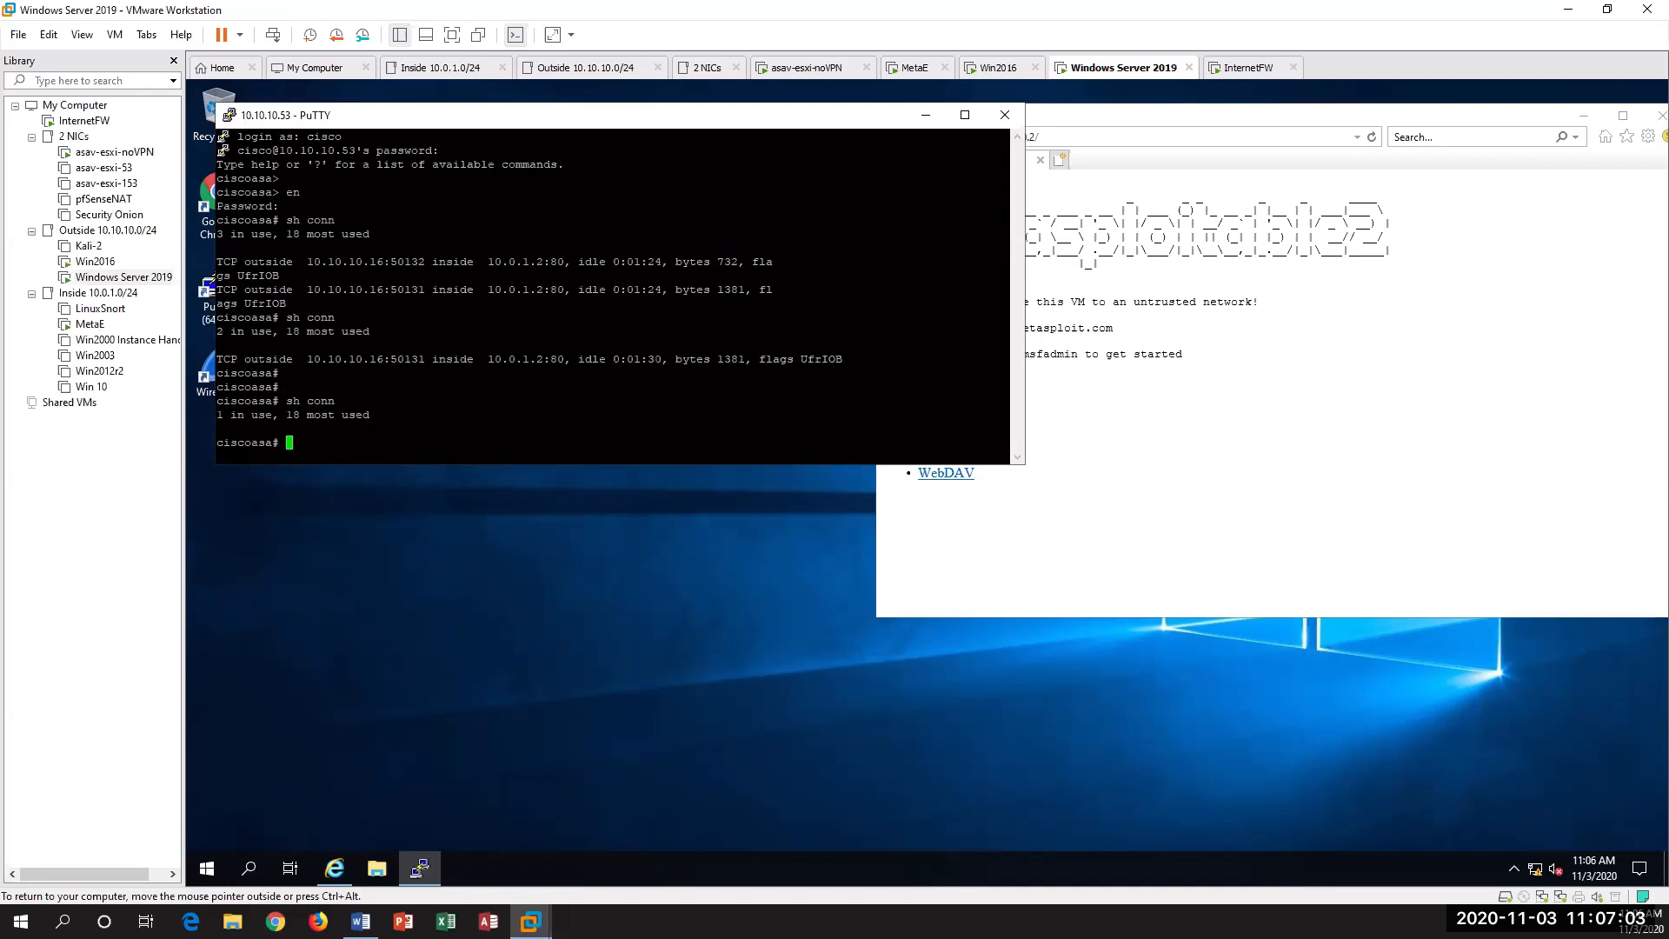
Step: Display the firewall's per-host connection information with "sh local-host"
text(sh local)
key(Tab)
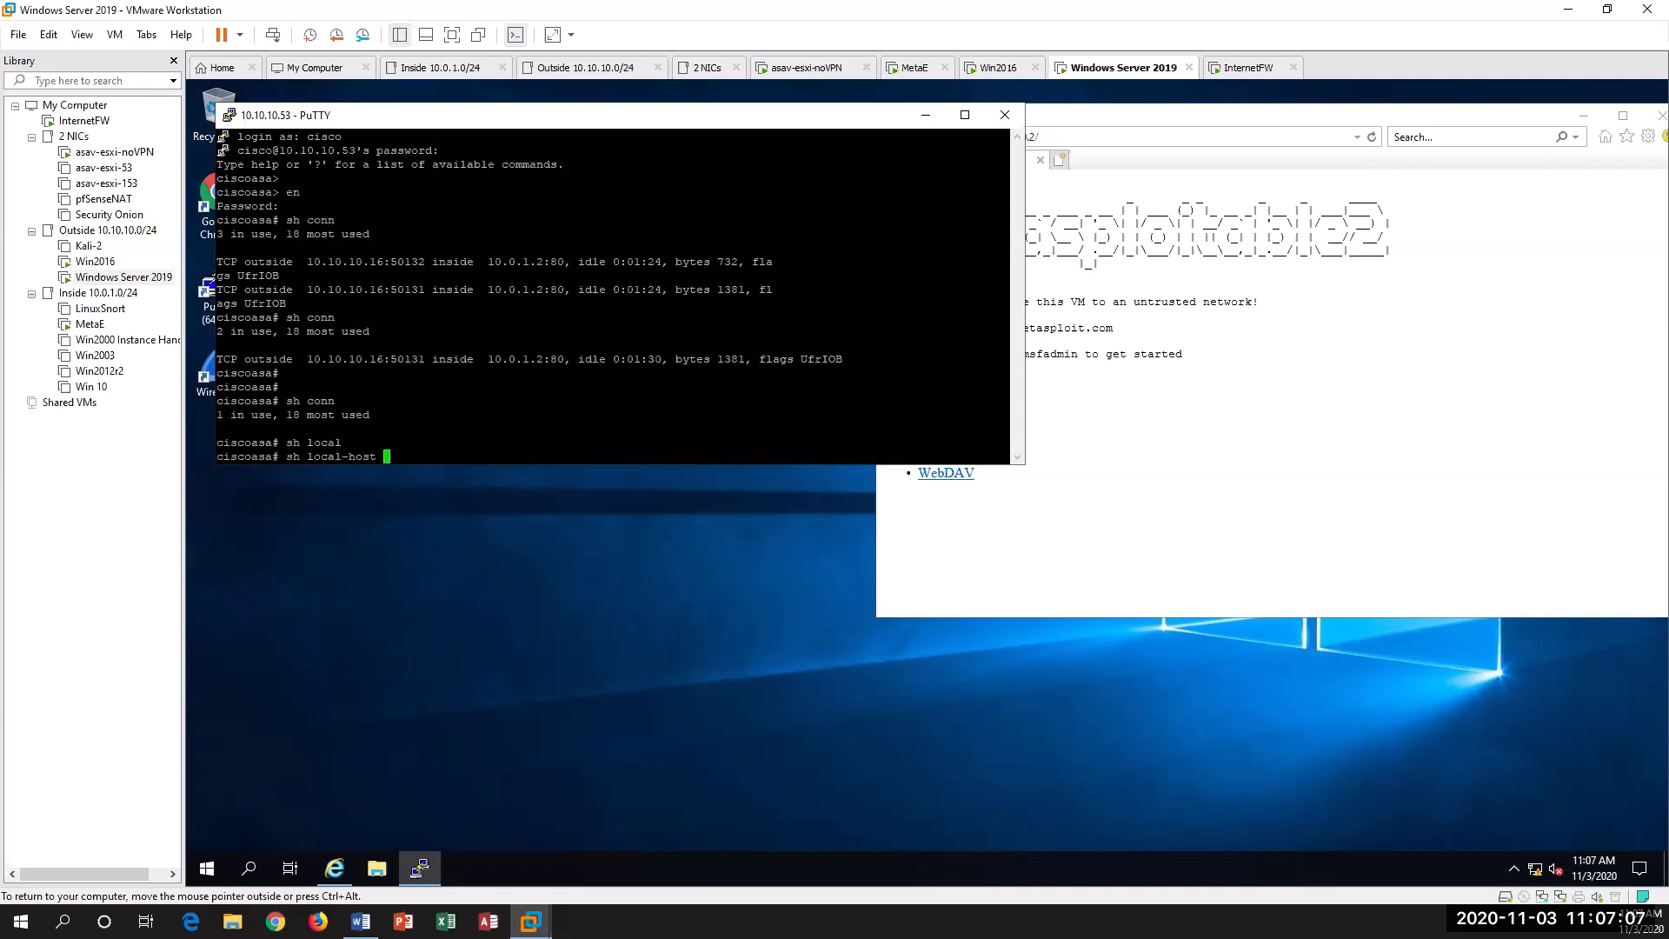
key(Return)
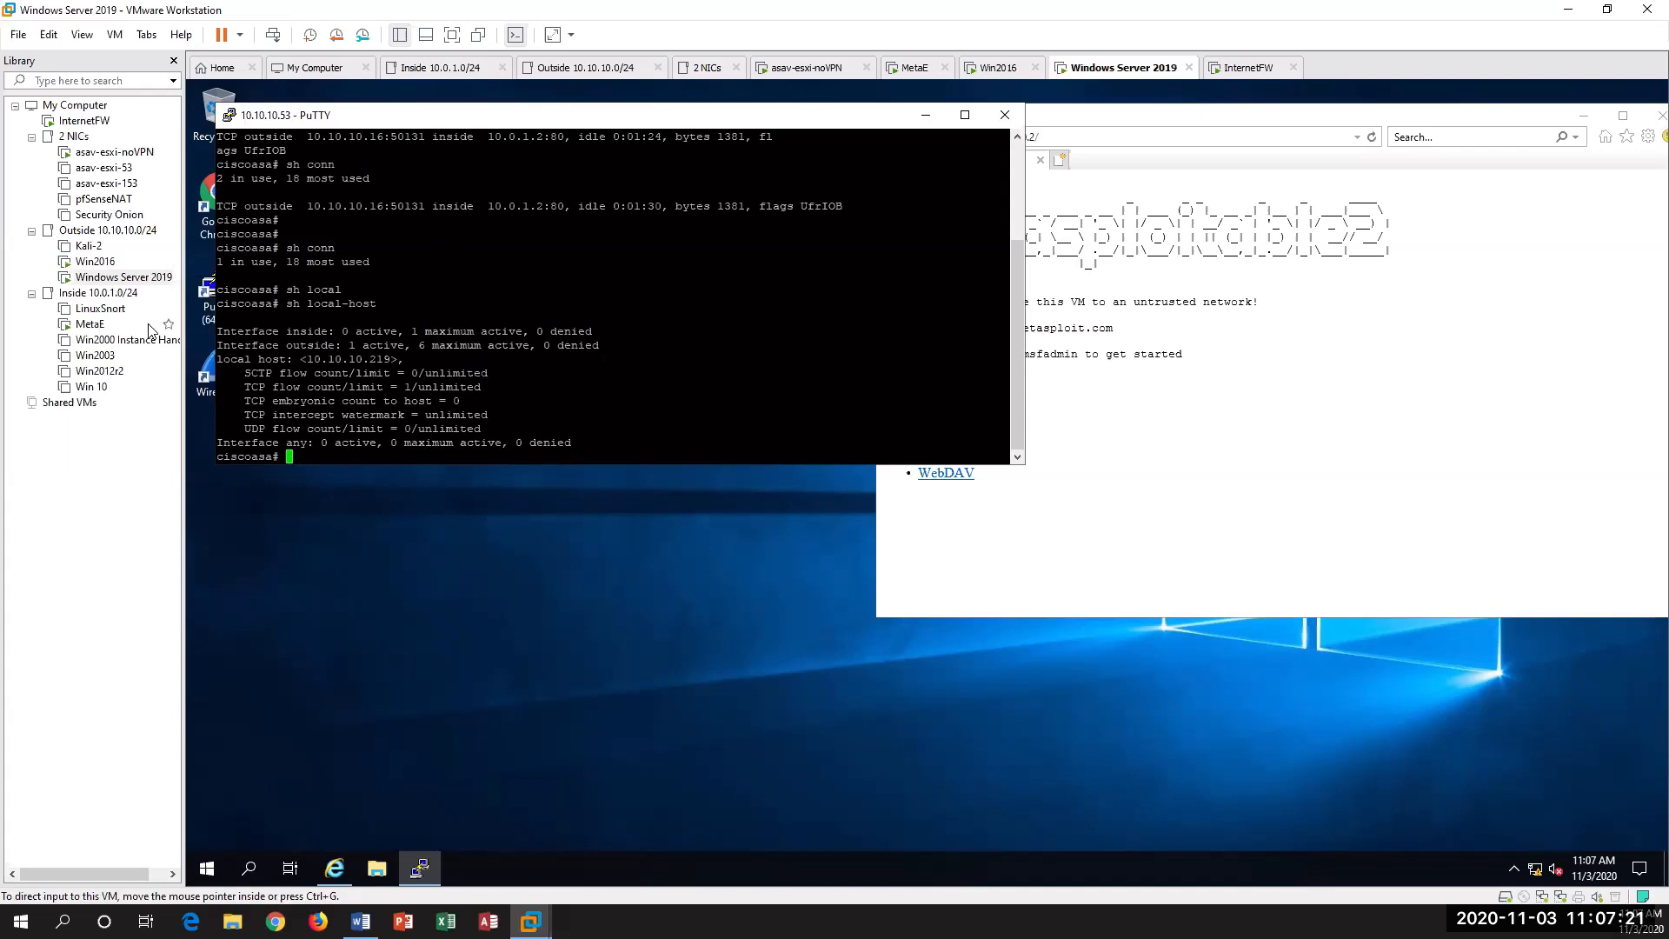
Step: Revisit the MetaE web page on Win2016 and return to the firewall session on Windows Server 2019
click(91, 261)
click(733, 317)
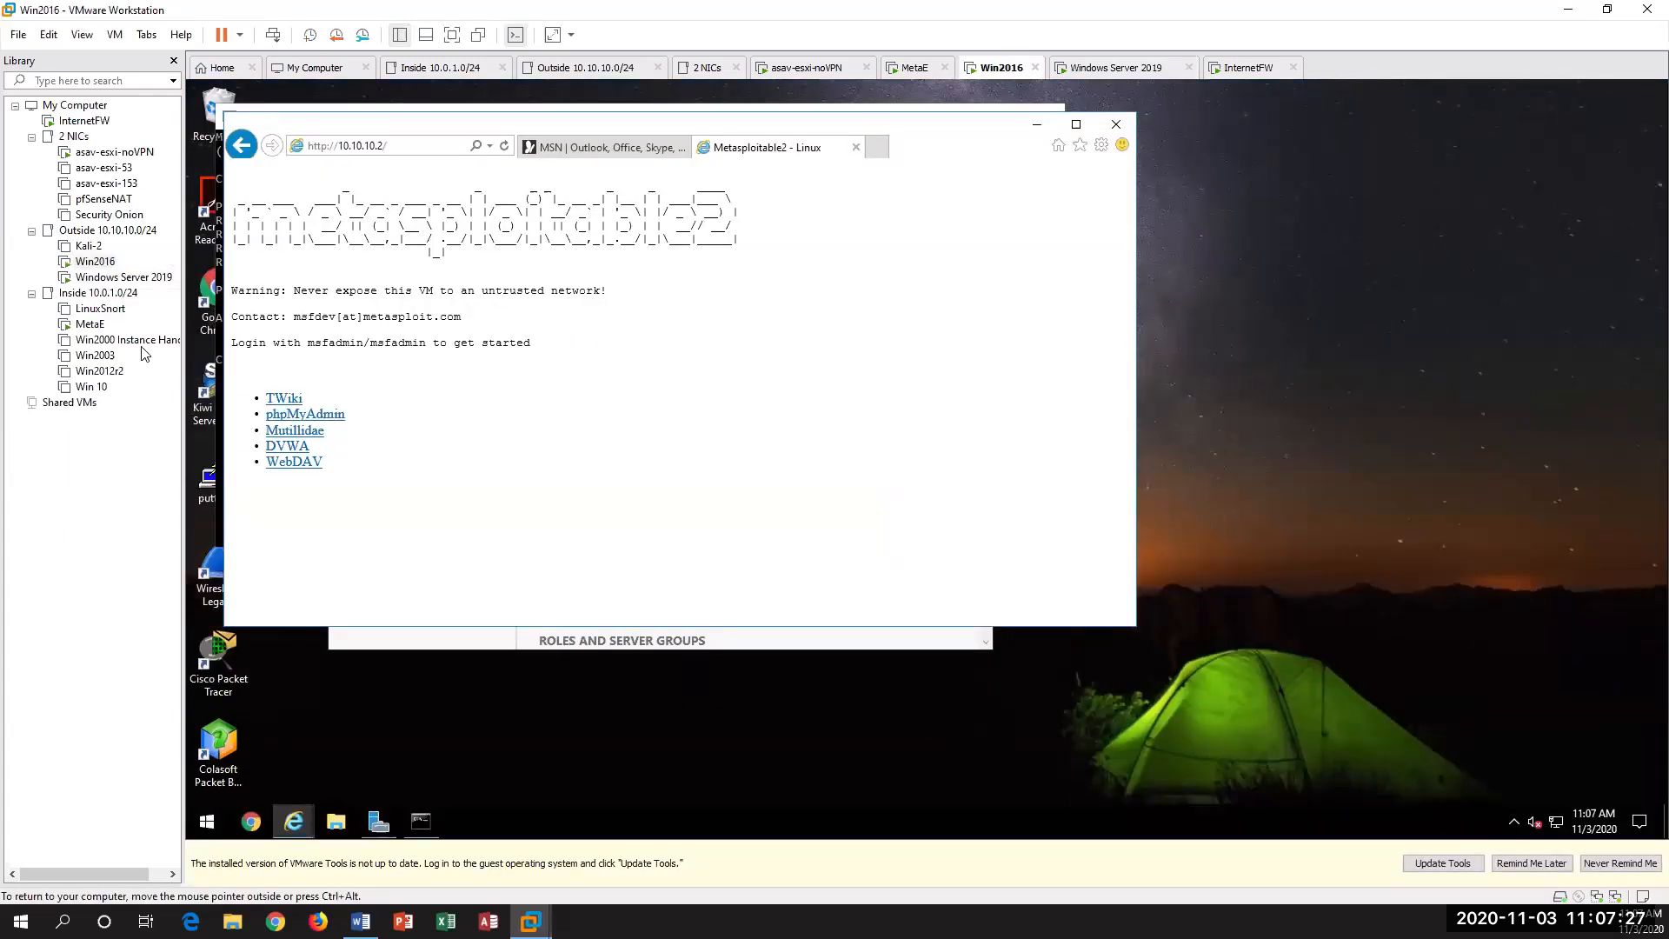
click(130, 278)
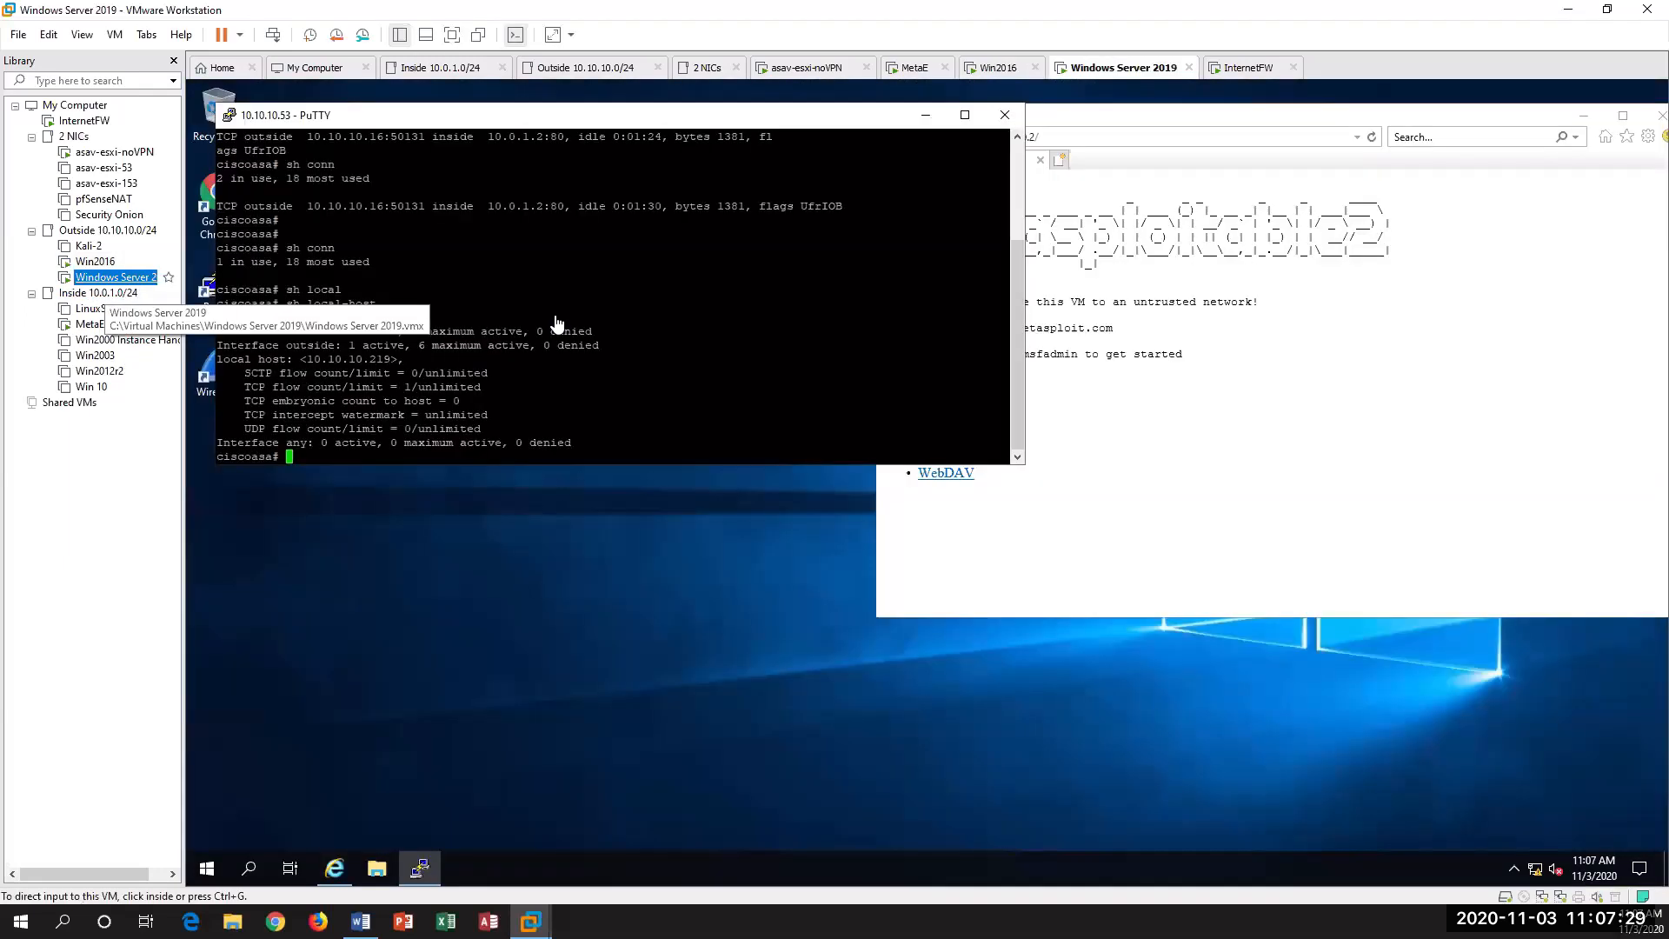
Step: Revisit the MetaE web page on Windows Server 2019, list the firewall's connections with "sh conn" and highlight the resulting entries
click(1249, 394)
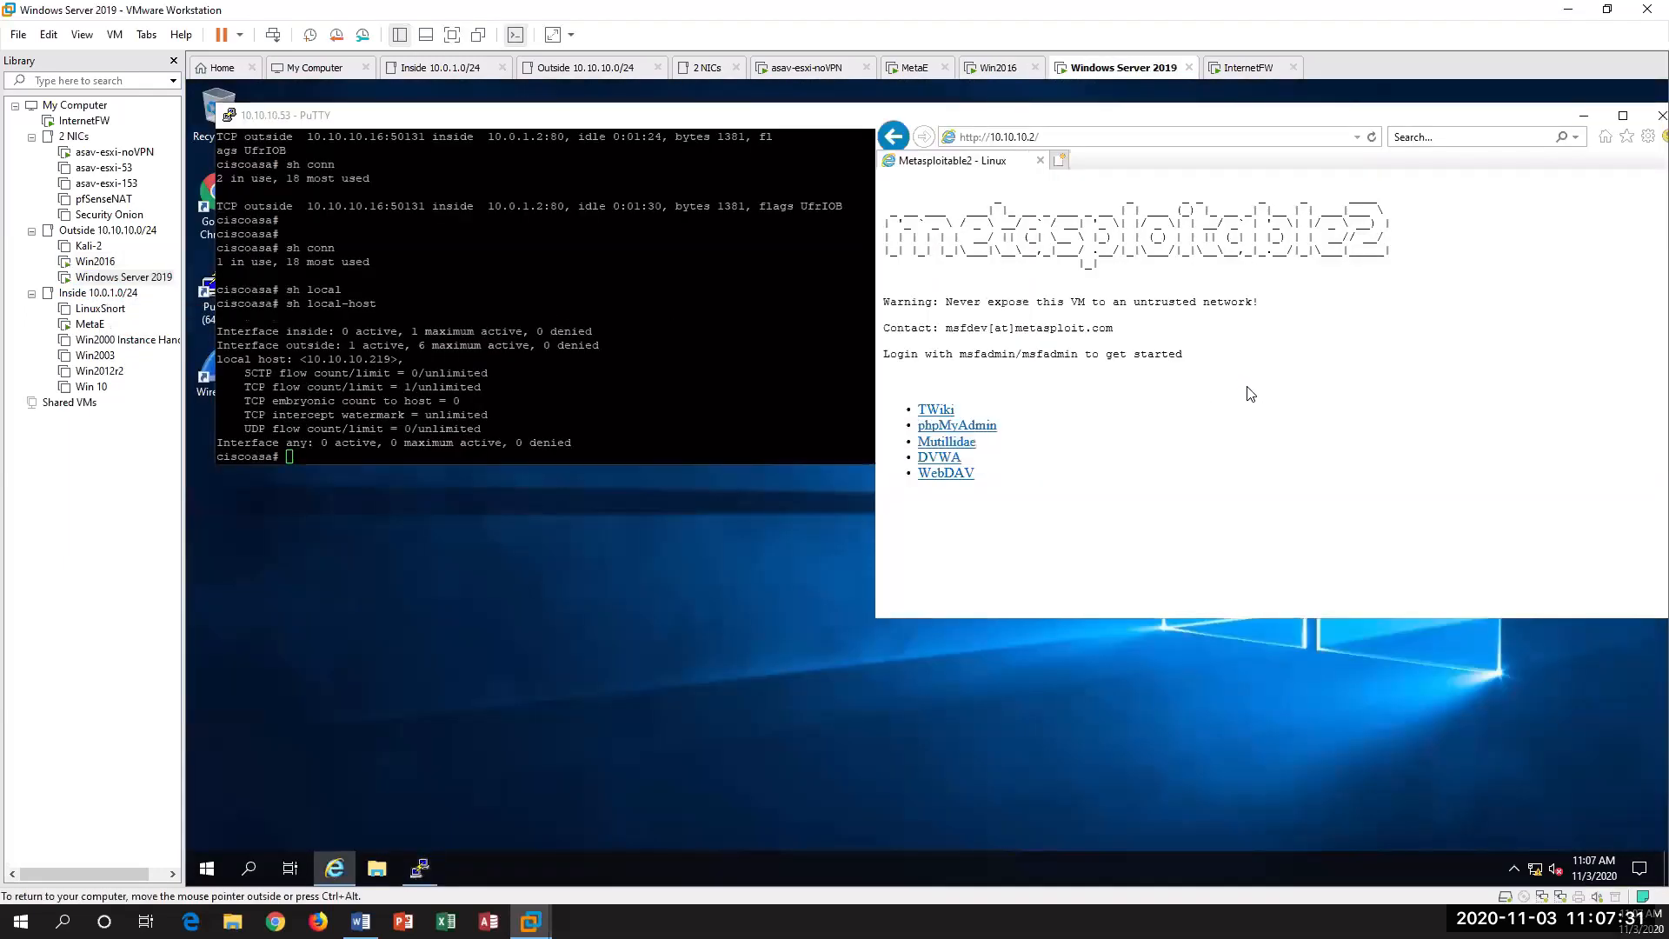
click(769, 376)
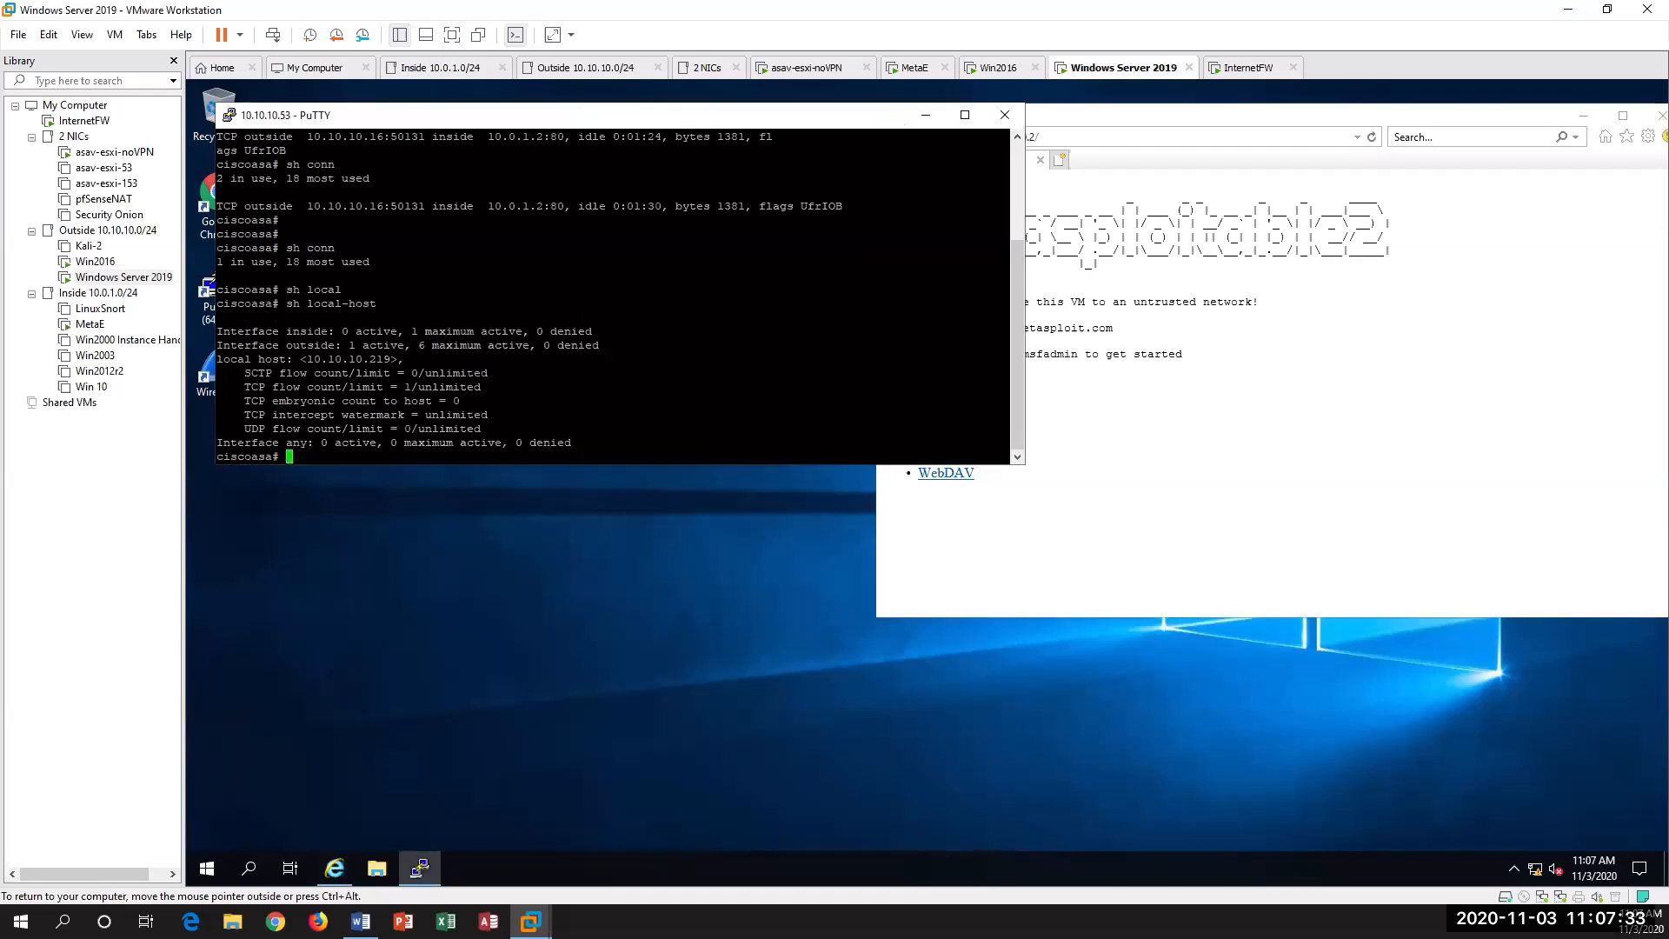
key(Up)
key(Up)
key(Up)
key(Return)
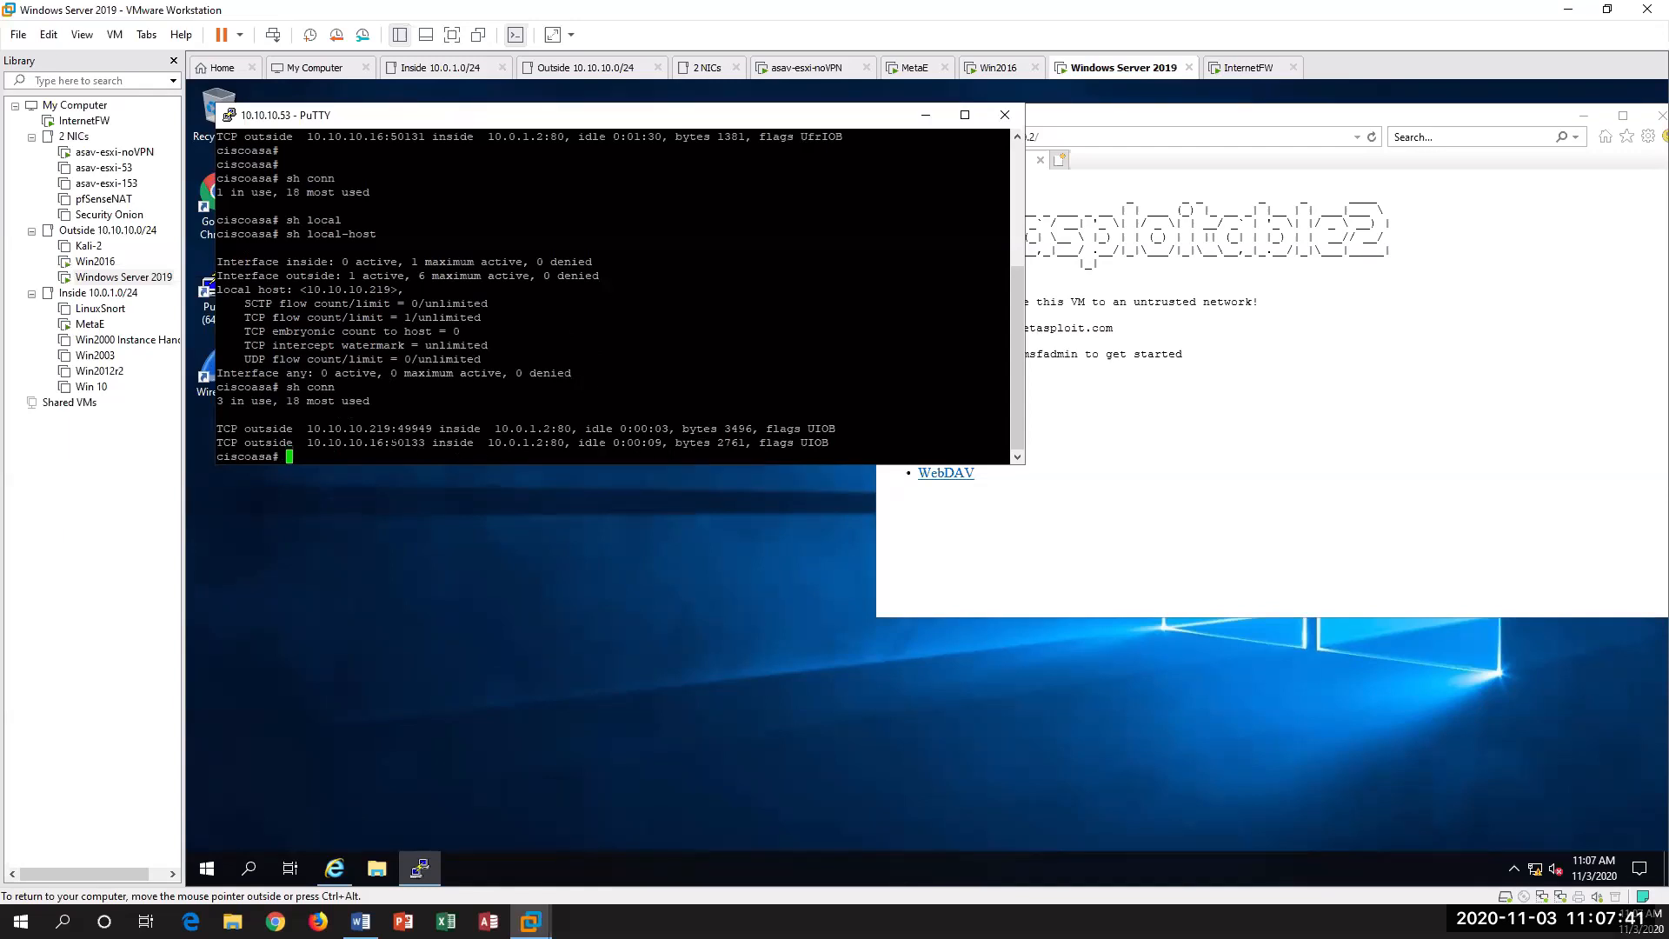
drag(217, 426, 822, 450)
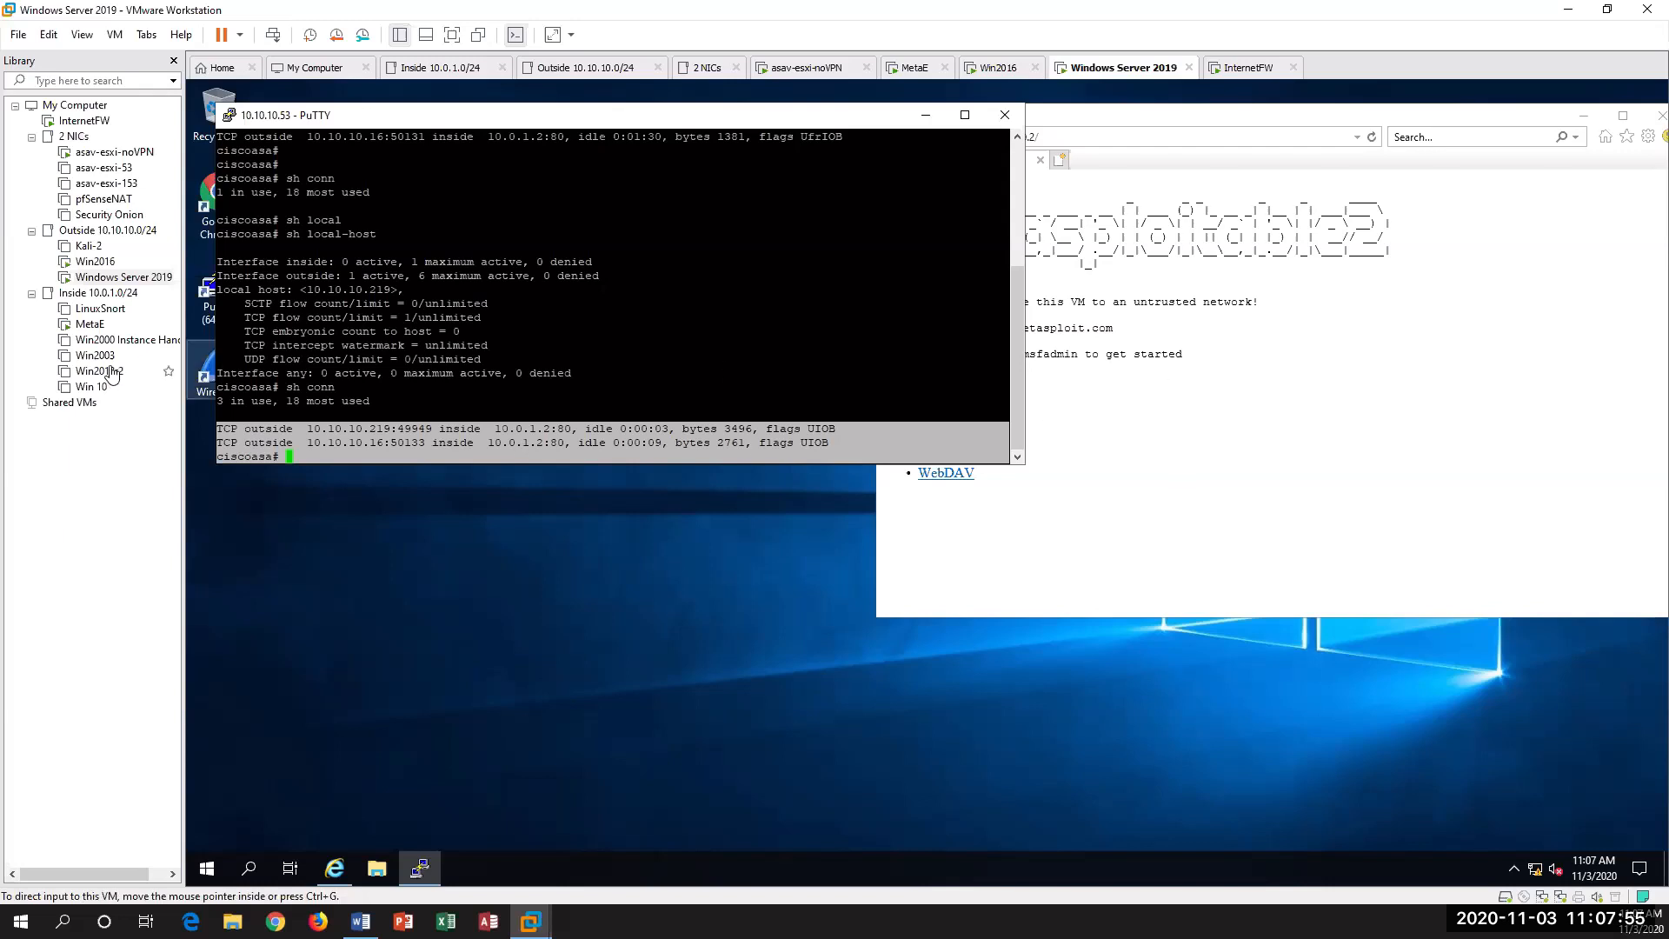
Step: Switch to the MetaE VM, list its active TCP connections with "netstat -tpn" and release the cursor from the console
click(87, 324)
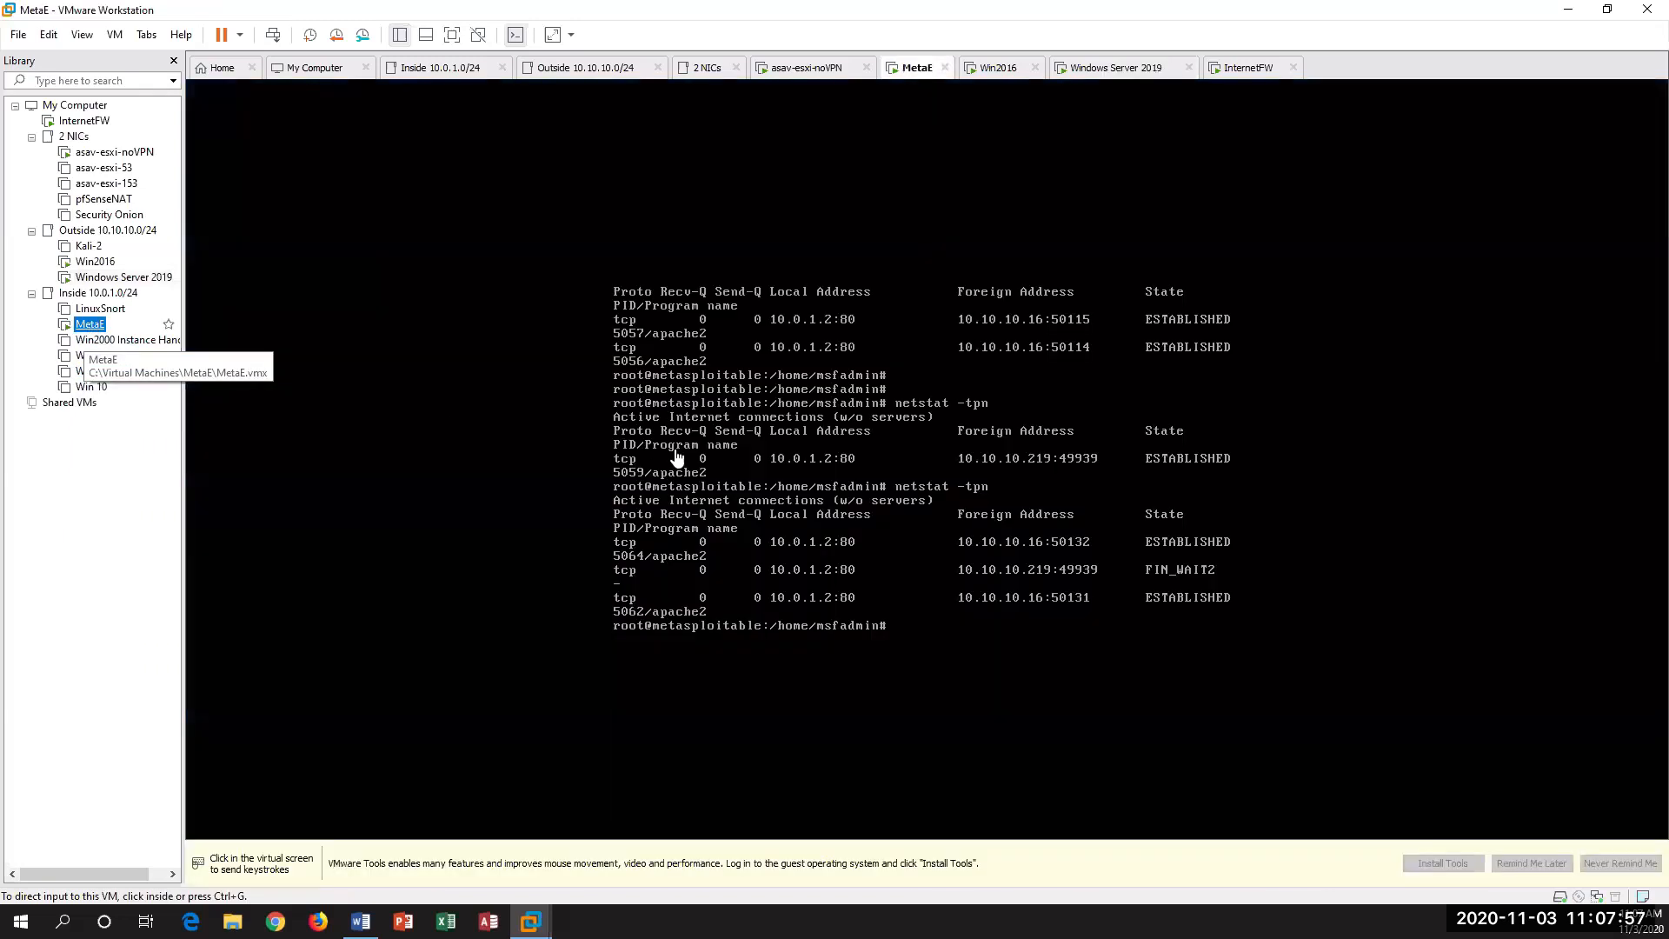
click(678, 457)
key(Up)
key(Return)
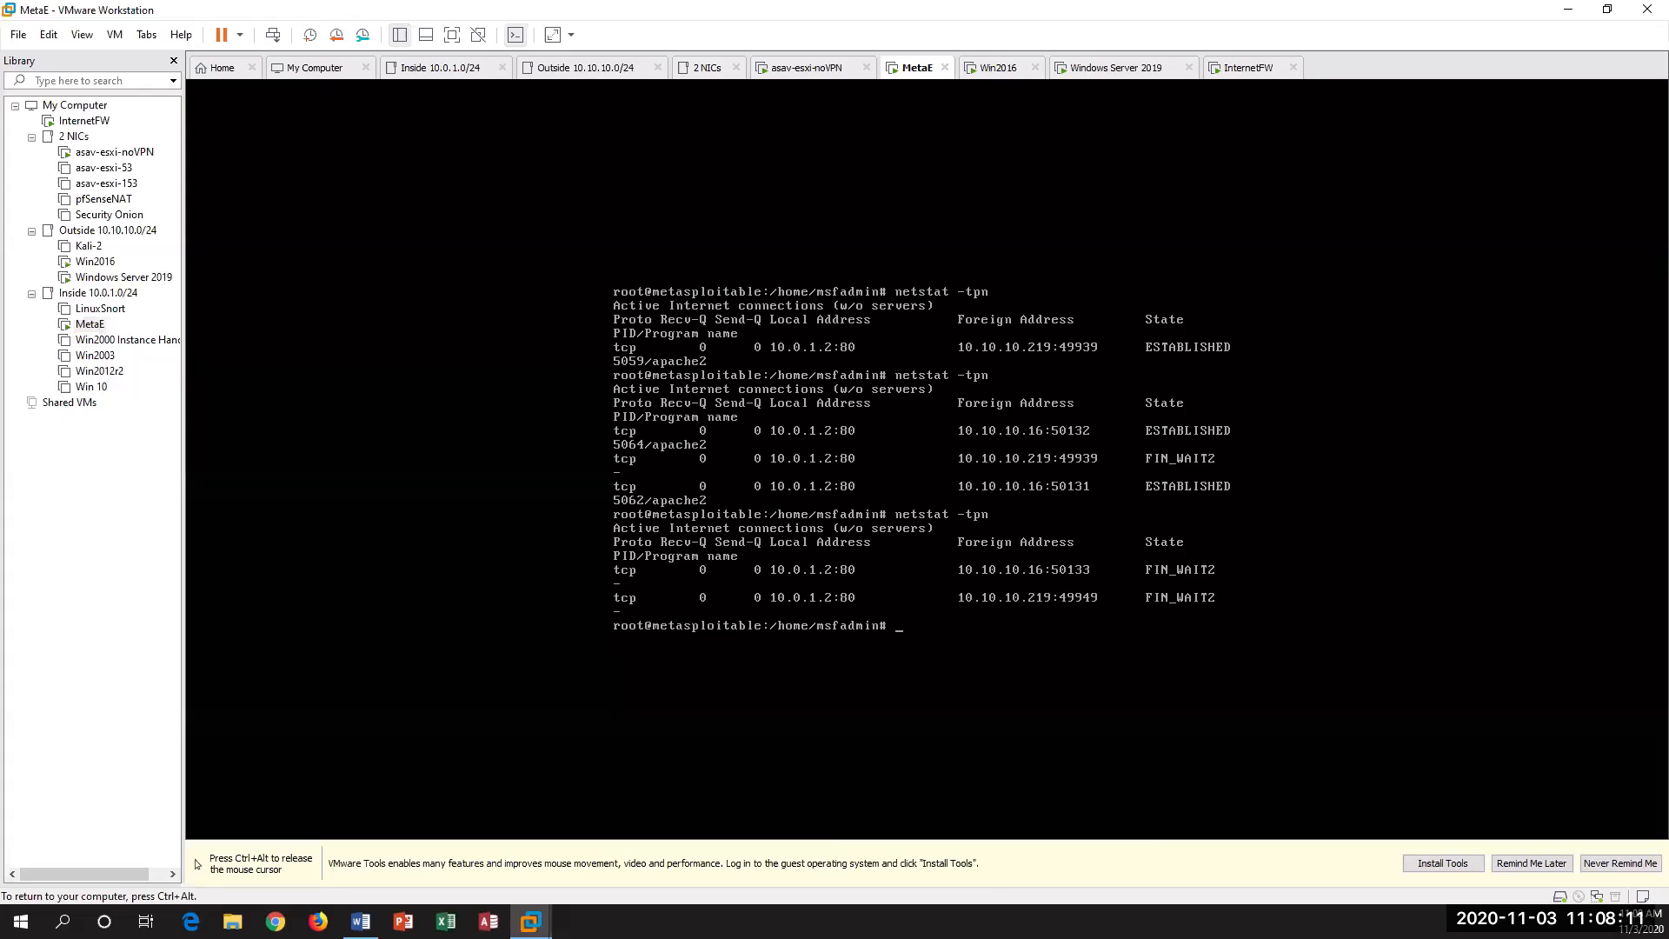
key(ctrl+alt)
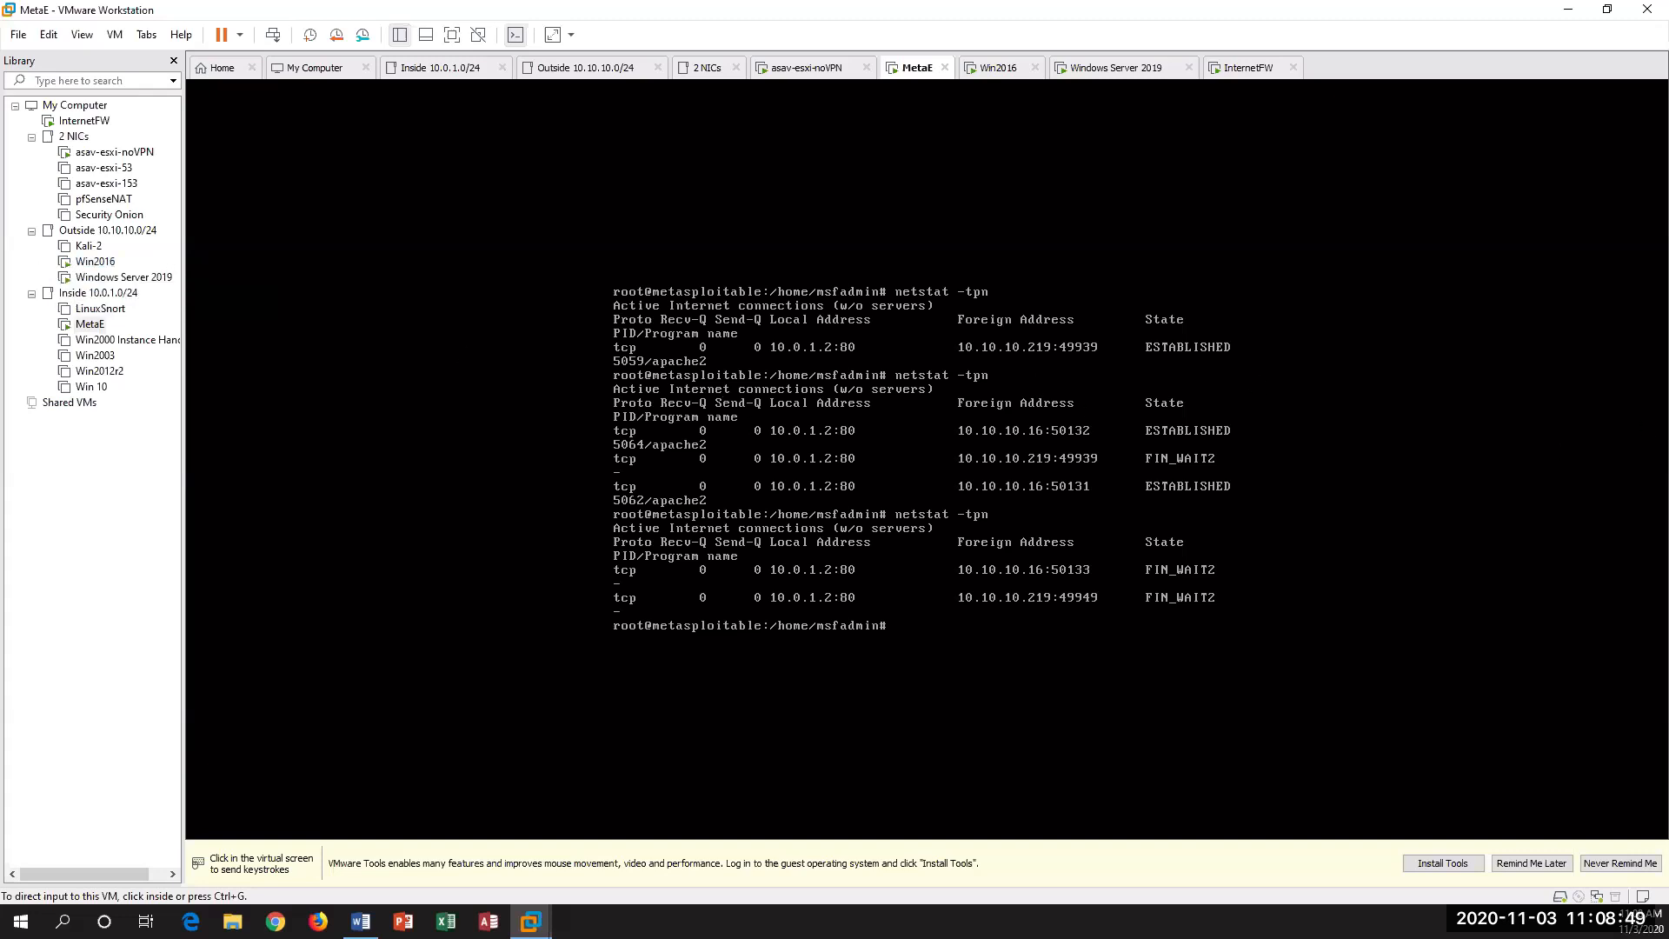
Step: Switch to Cisco ASAv MPF DOS Mitigation.docx in Word, maximize it and highlight lab procedure steps 4 and 5 for review
mouse_move(1668, 316)
mouse_down()
mouse_move(708, 252)
mouse_move(1103, 195)
mouse_up()
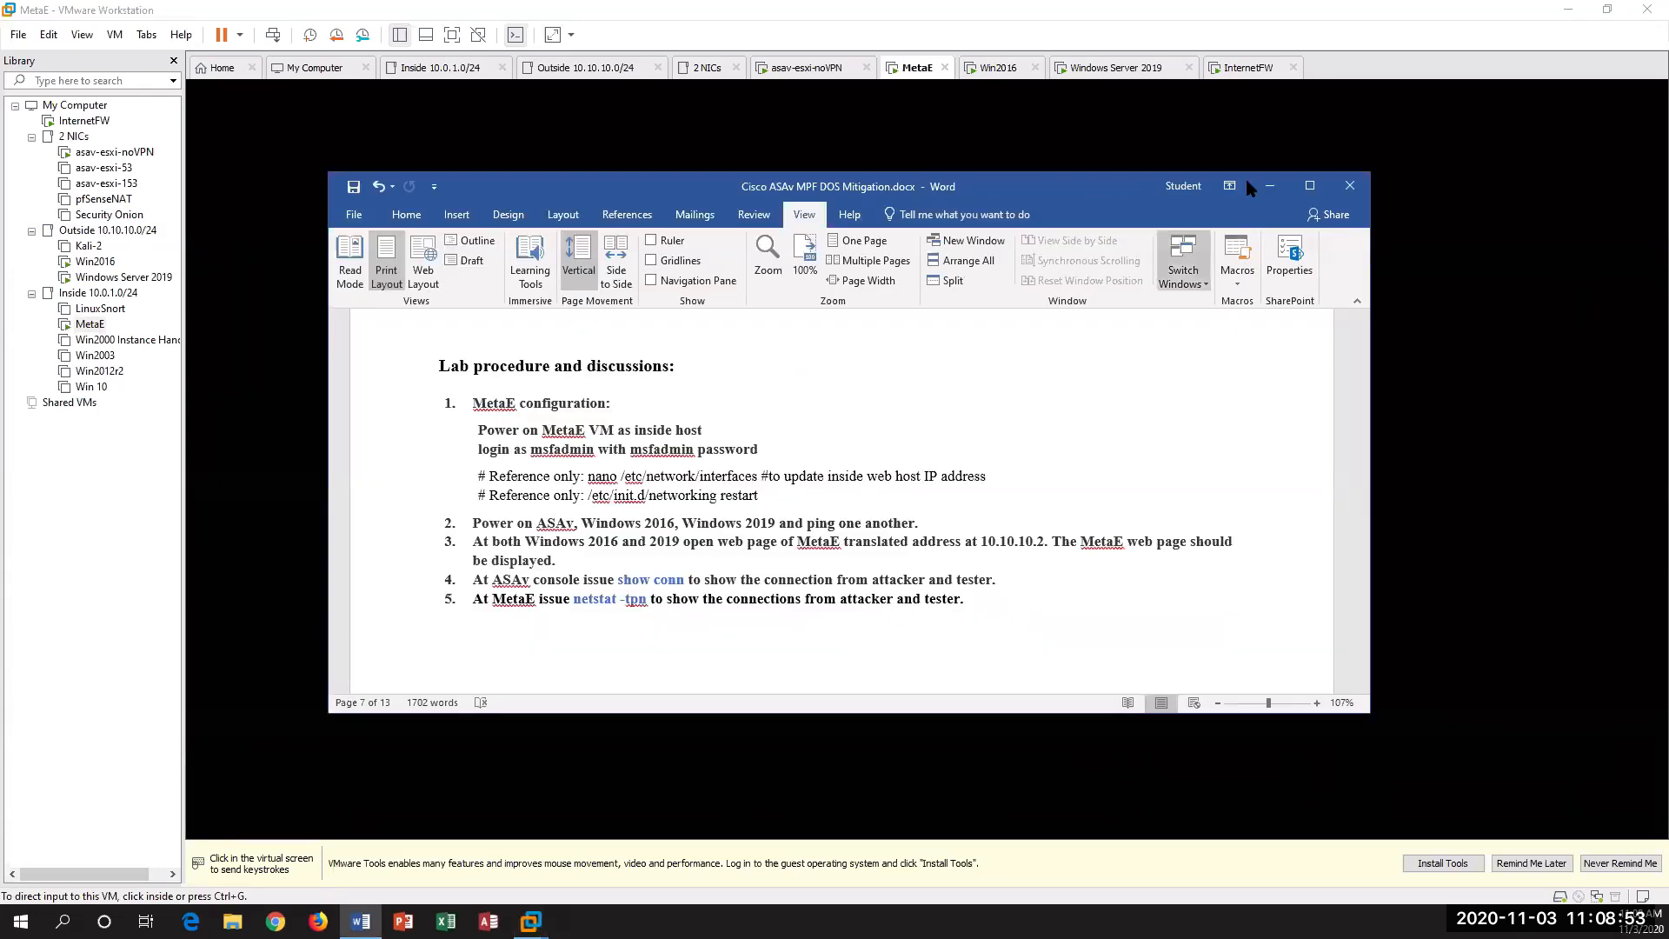
click(1310, 185)
scroll(956, 282, up, 4)
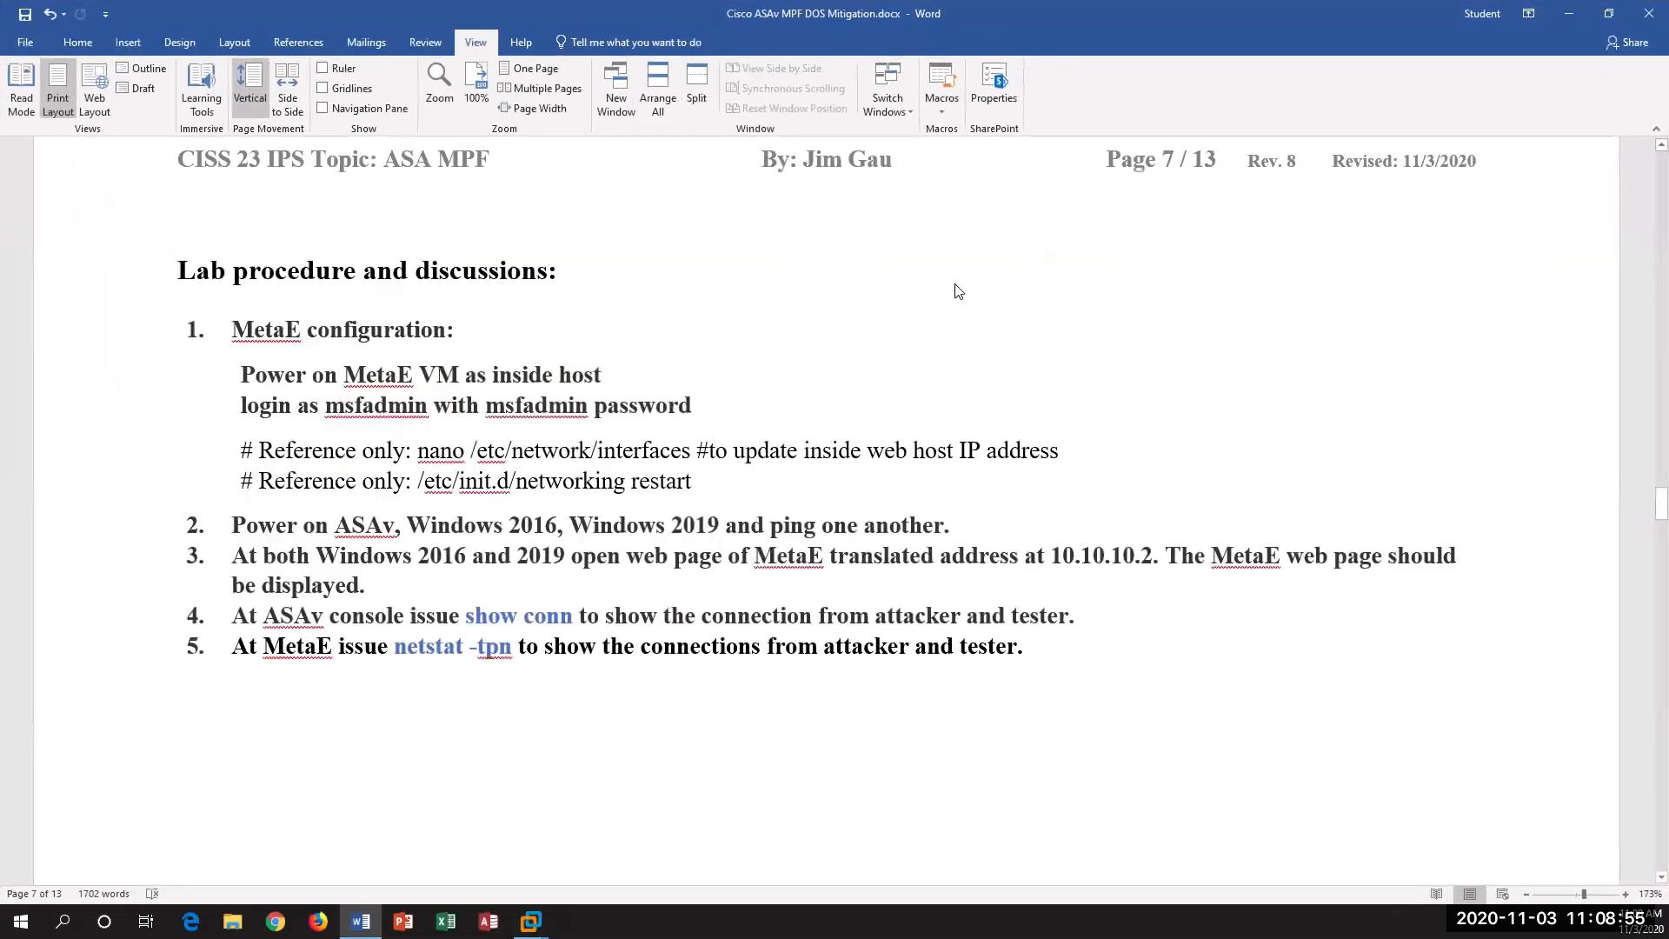
scroll(1100, 435, down, 3)
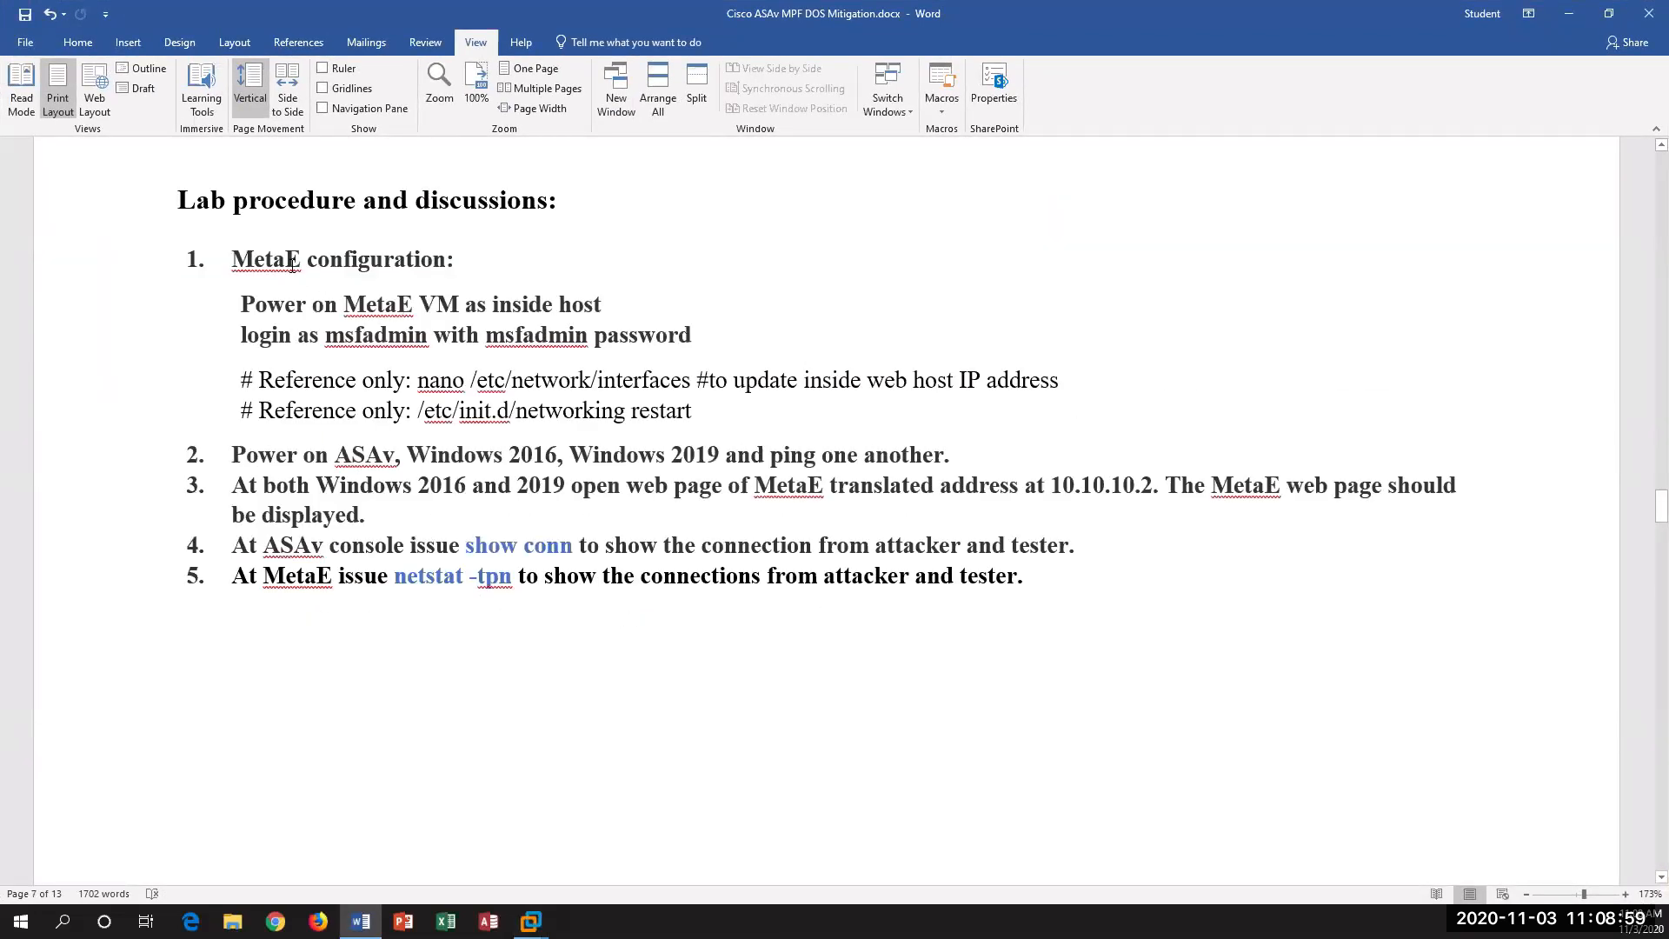
drag(1030, 576, 101, 553)
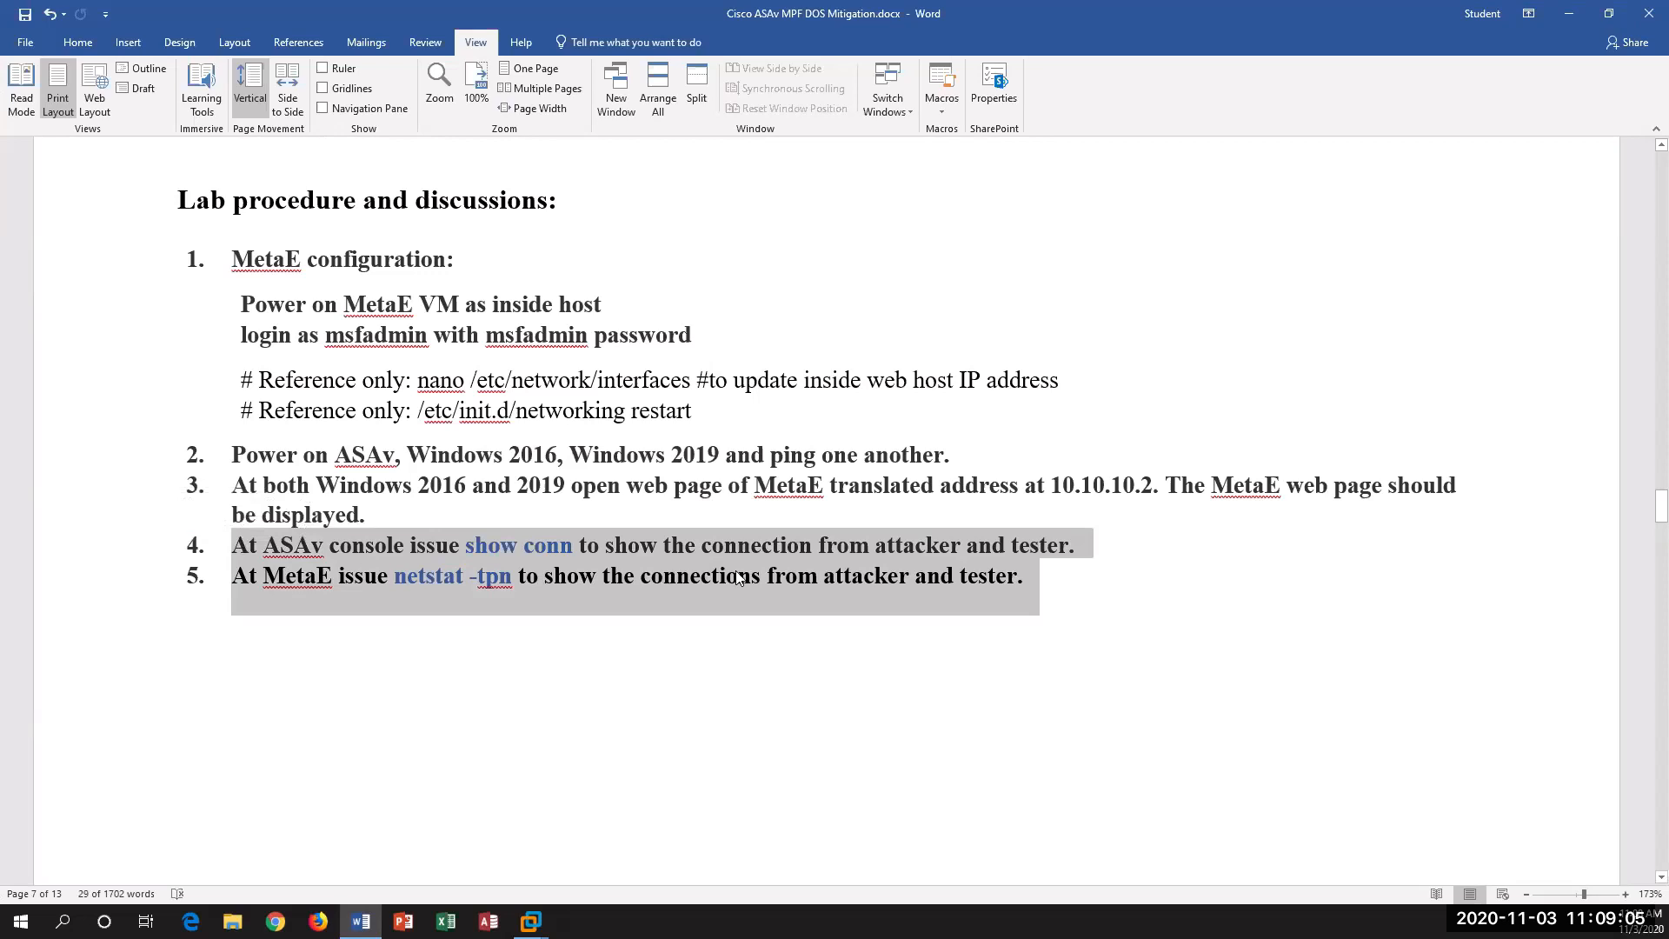
scroll(891, 605, down, 15)
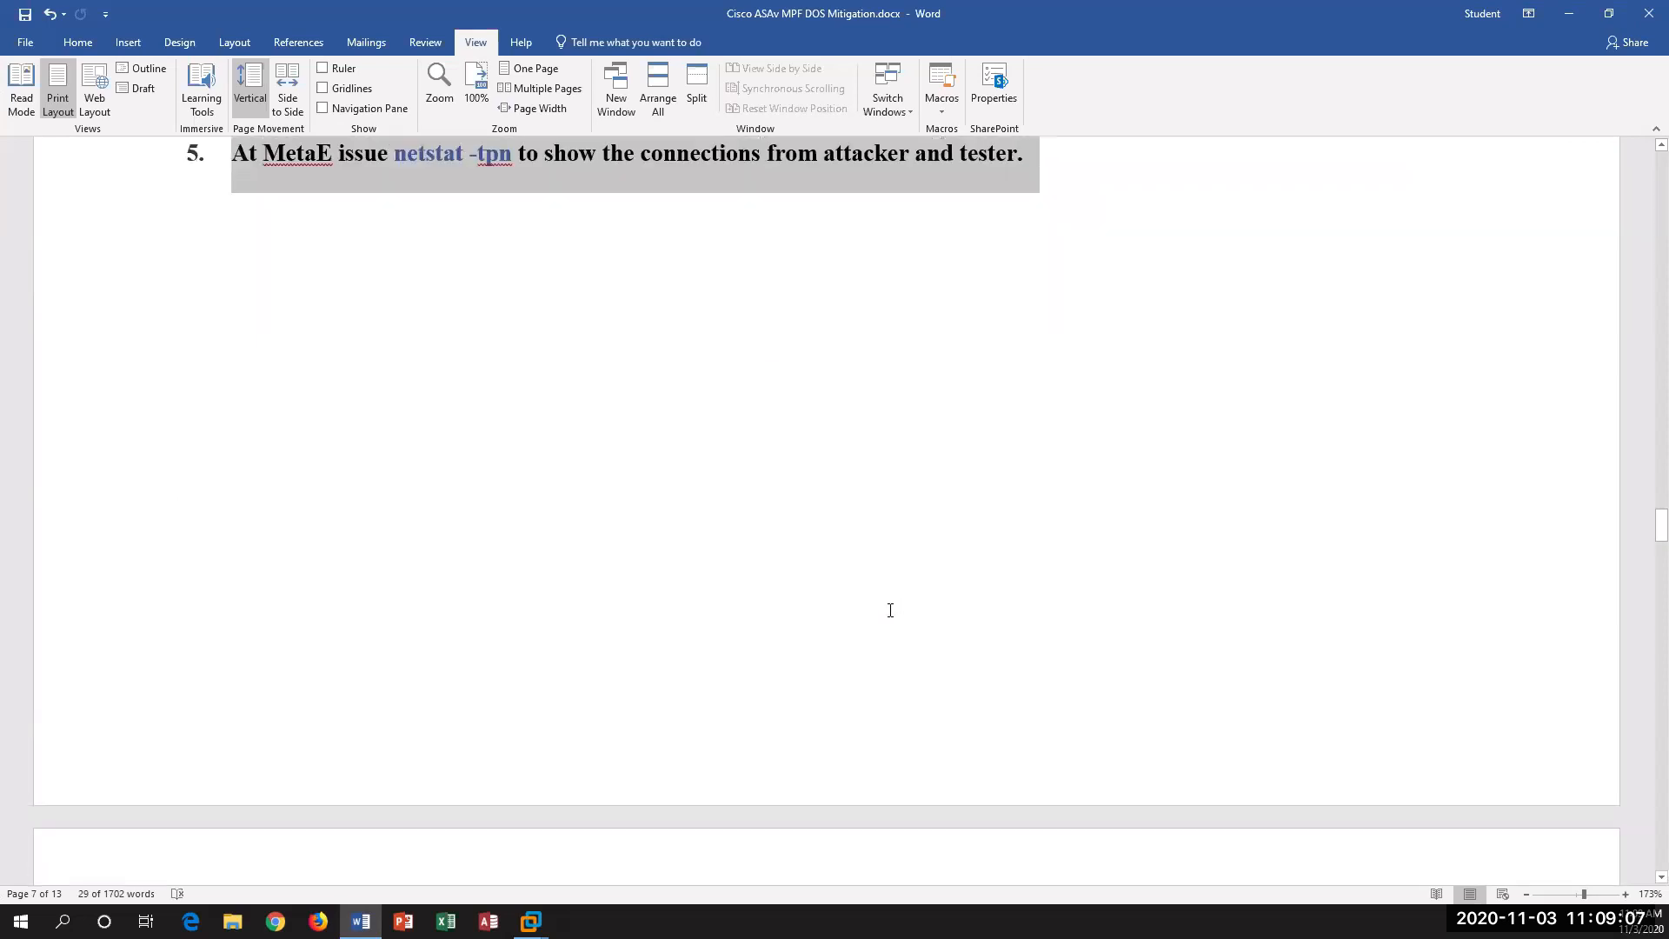
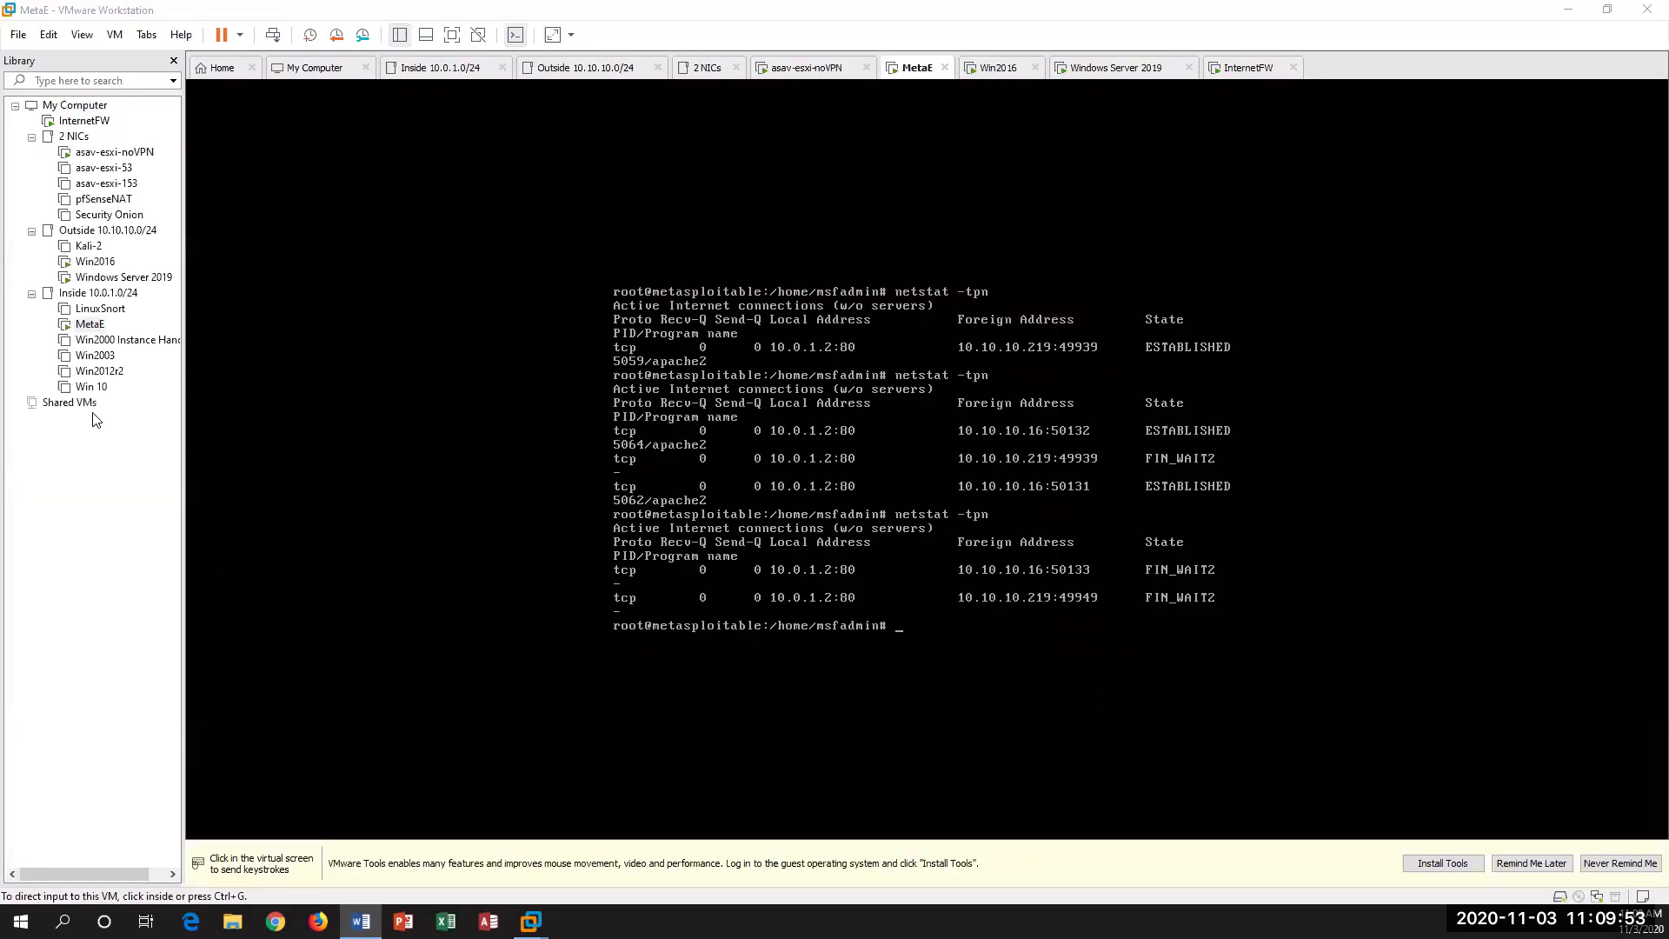
Step: Switch to the Win2016 VM, move the browser window aside, minimize Command Prompt and close Server Manager to clear the desktop
click(91, 262)
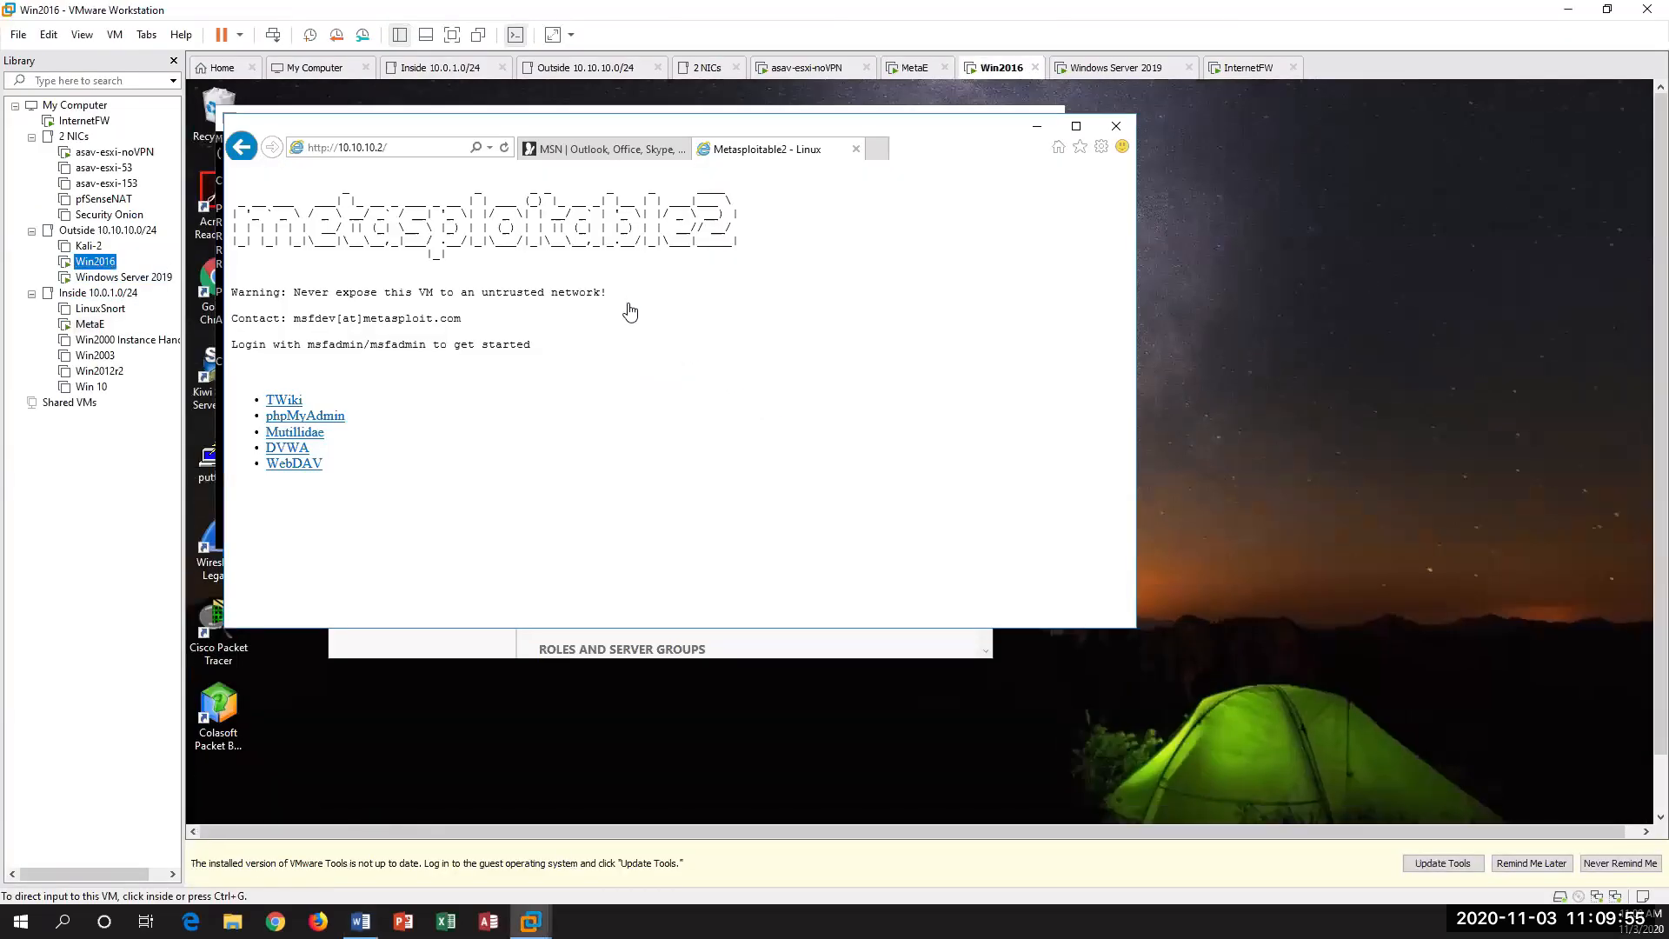
click(901, 131)
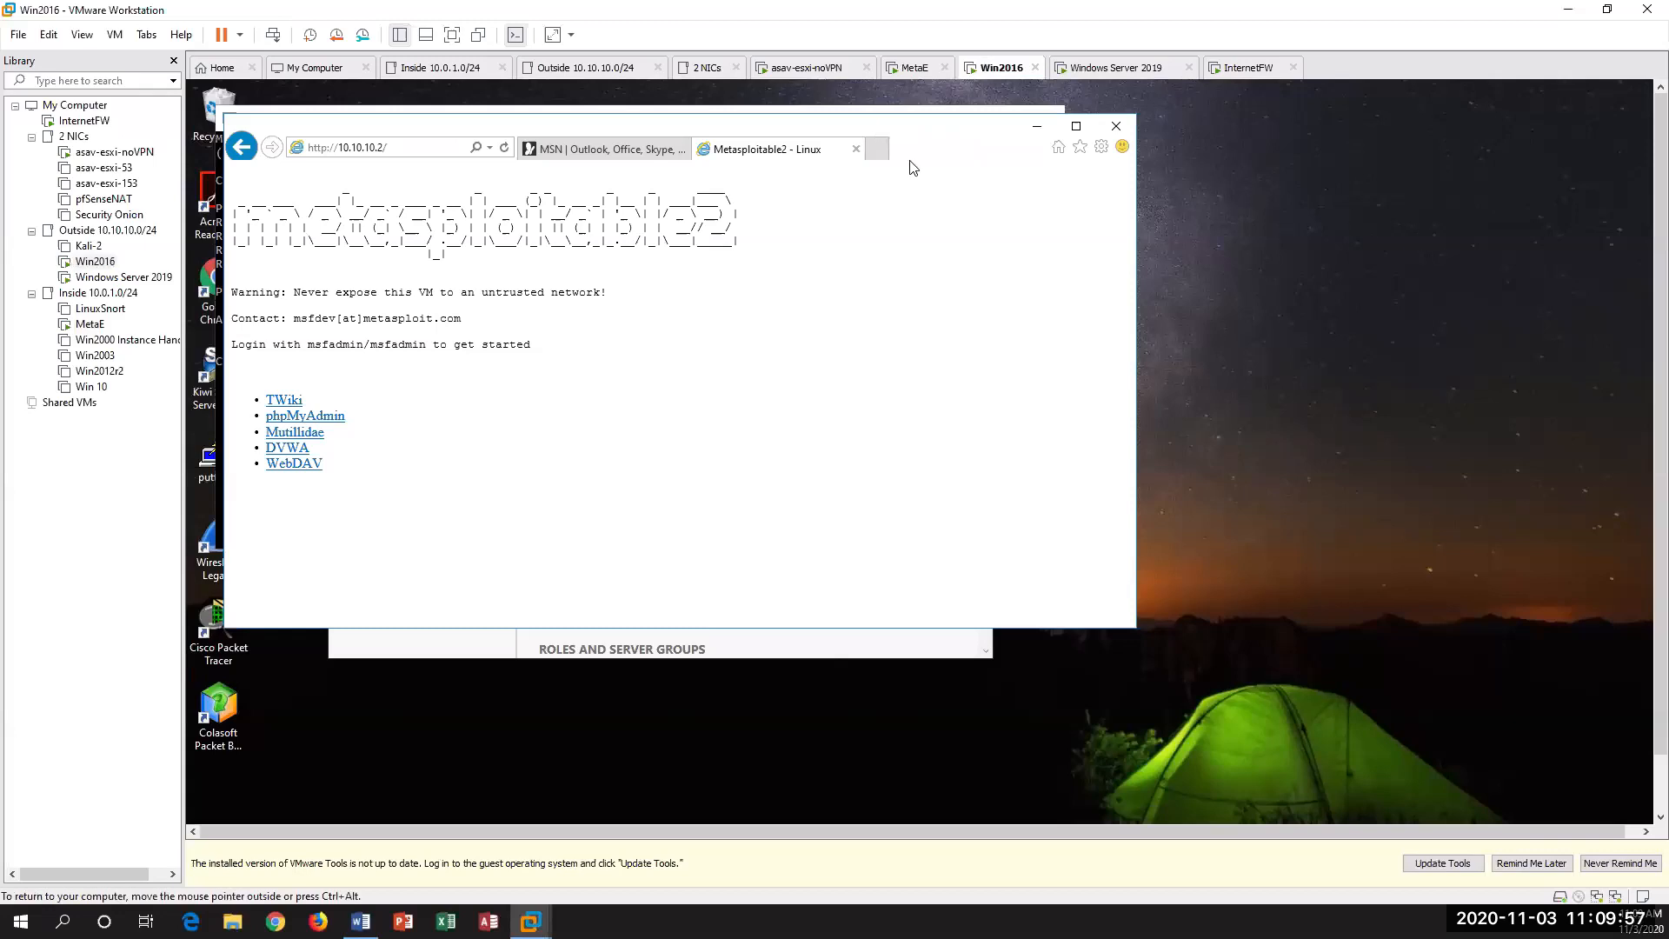
drag(816, 123, 1439, 288)
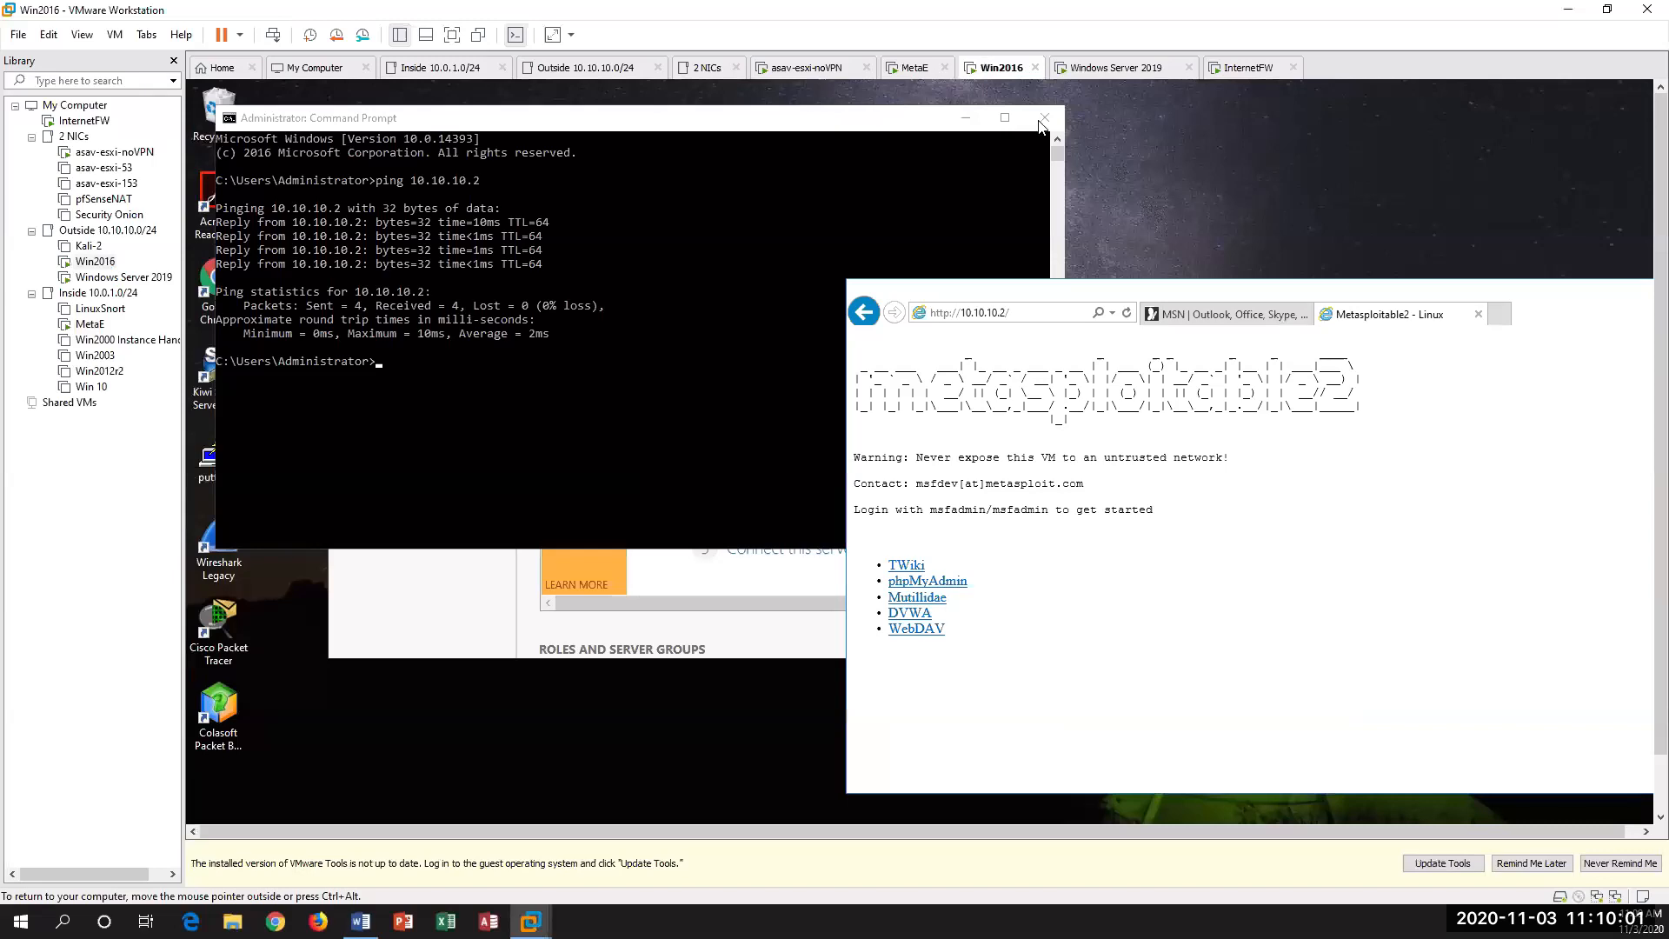
click(965, 119)
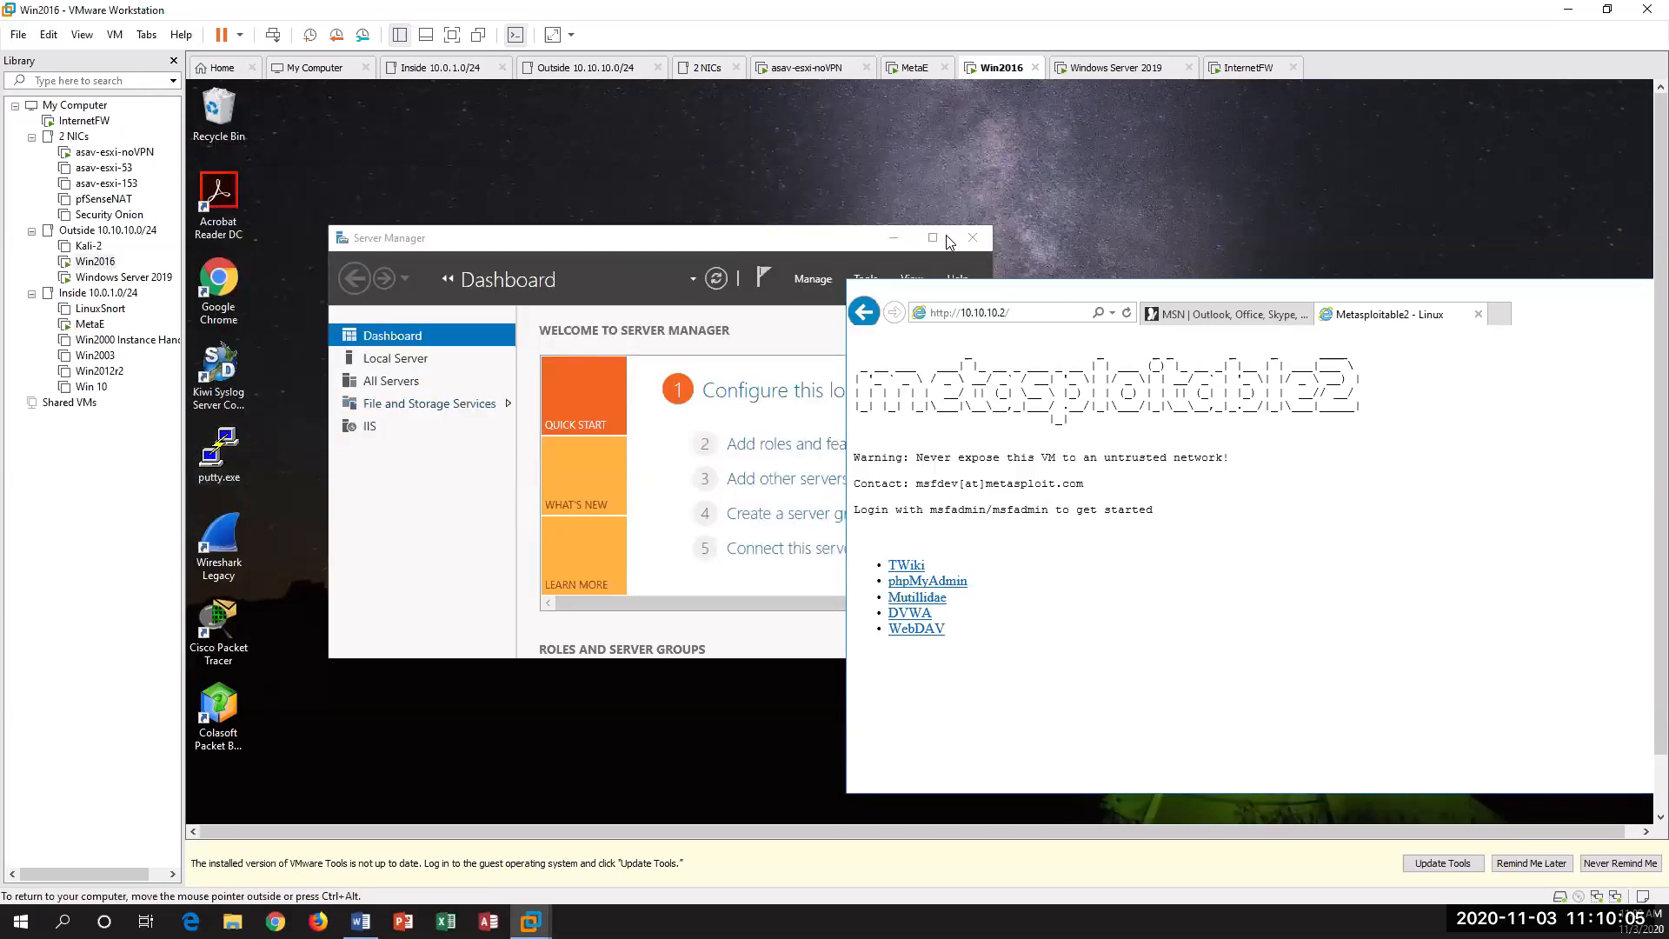
click(973, 240)
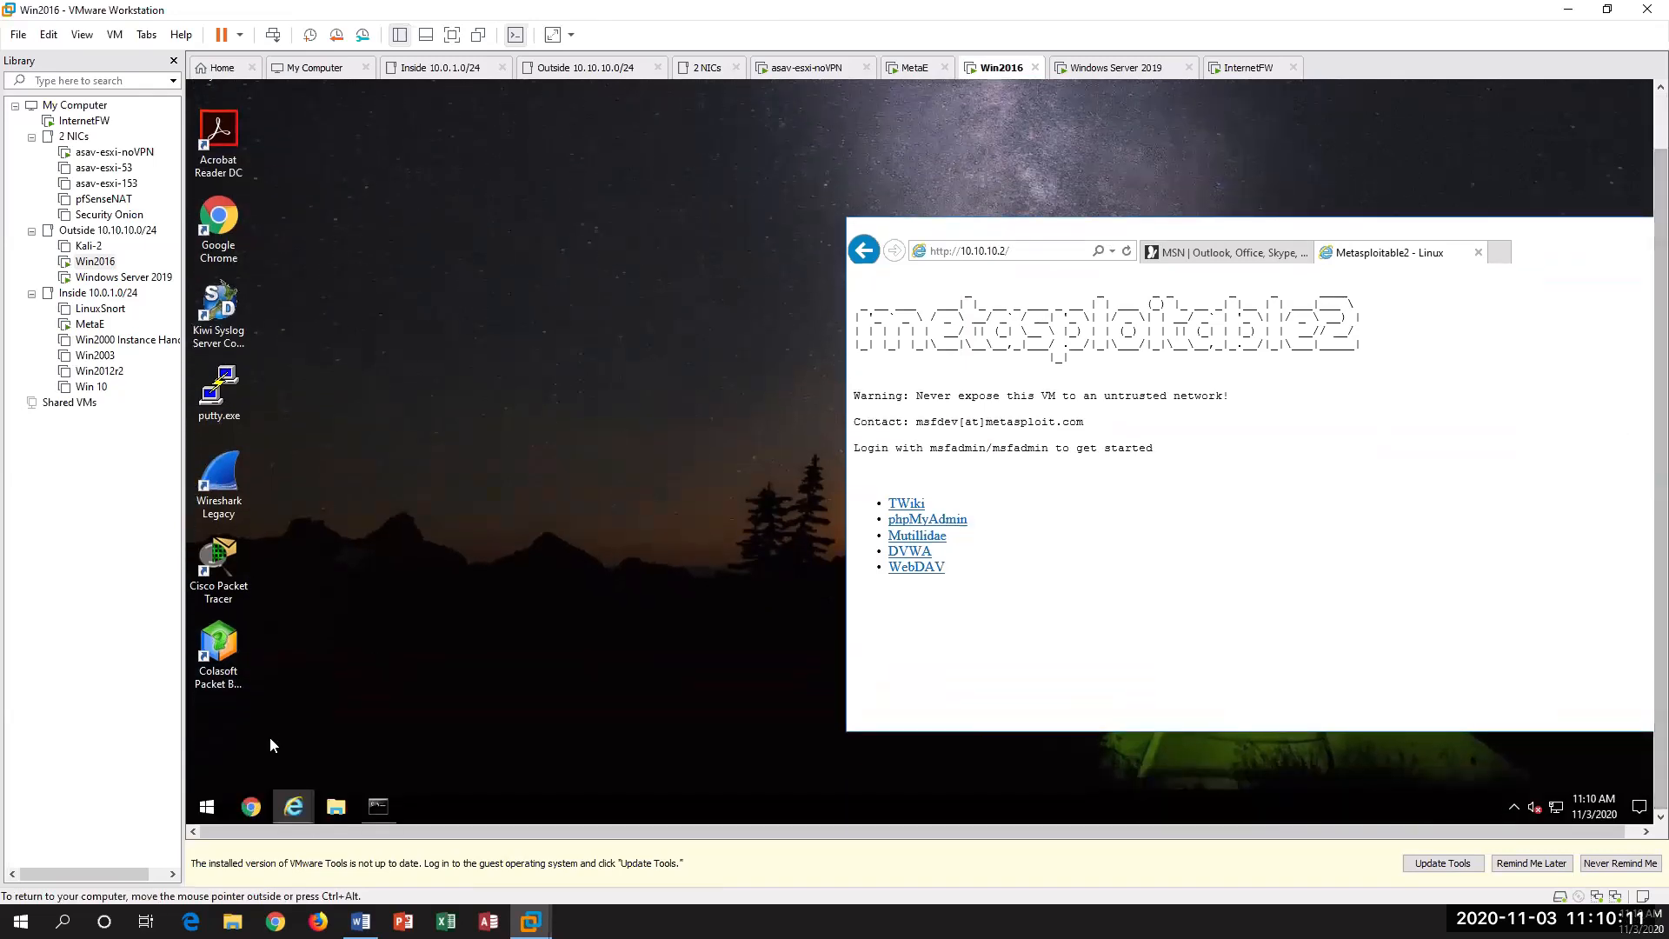
Step: Browse to the Downloads folder in File Explorer on Win2016 and select HttpDosTool3.6.zip
click(335, 806)
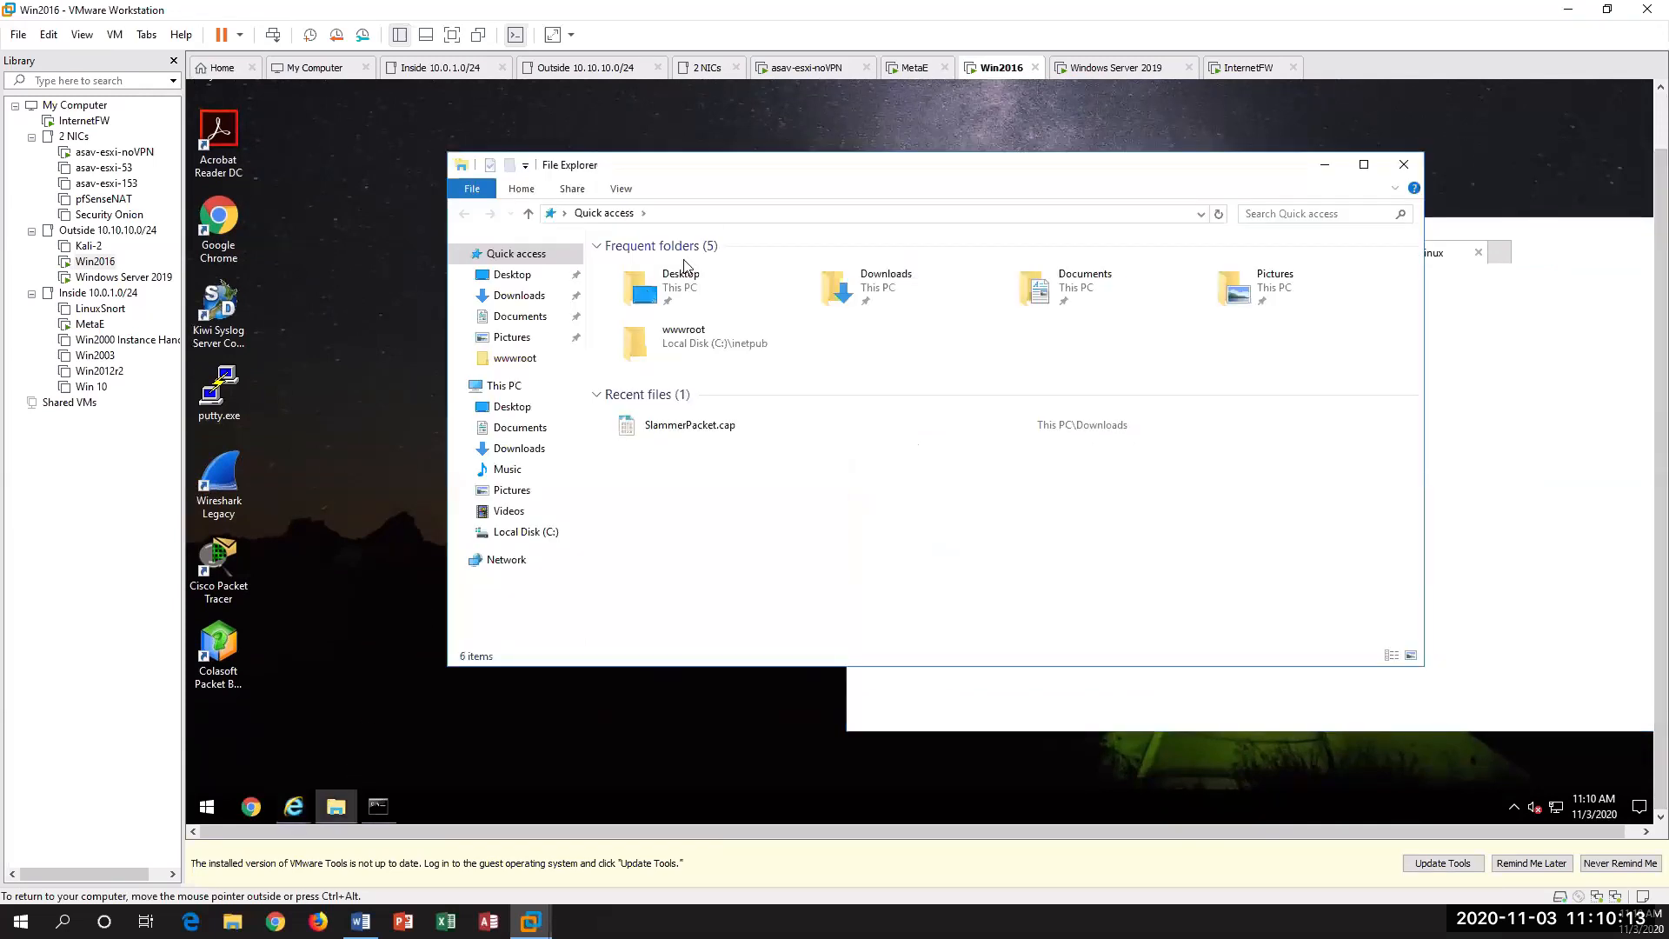
click(526, 532)
click(520, 296)
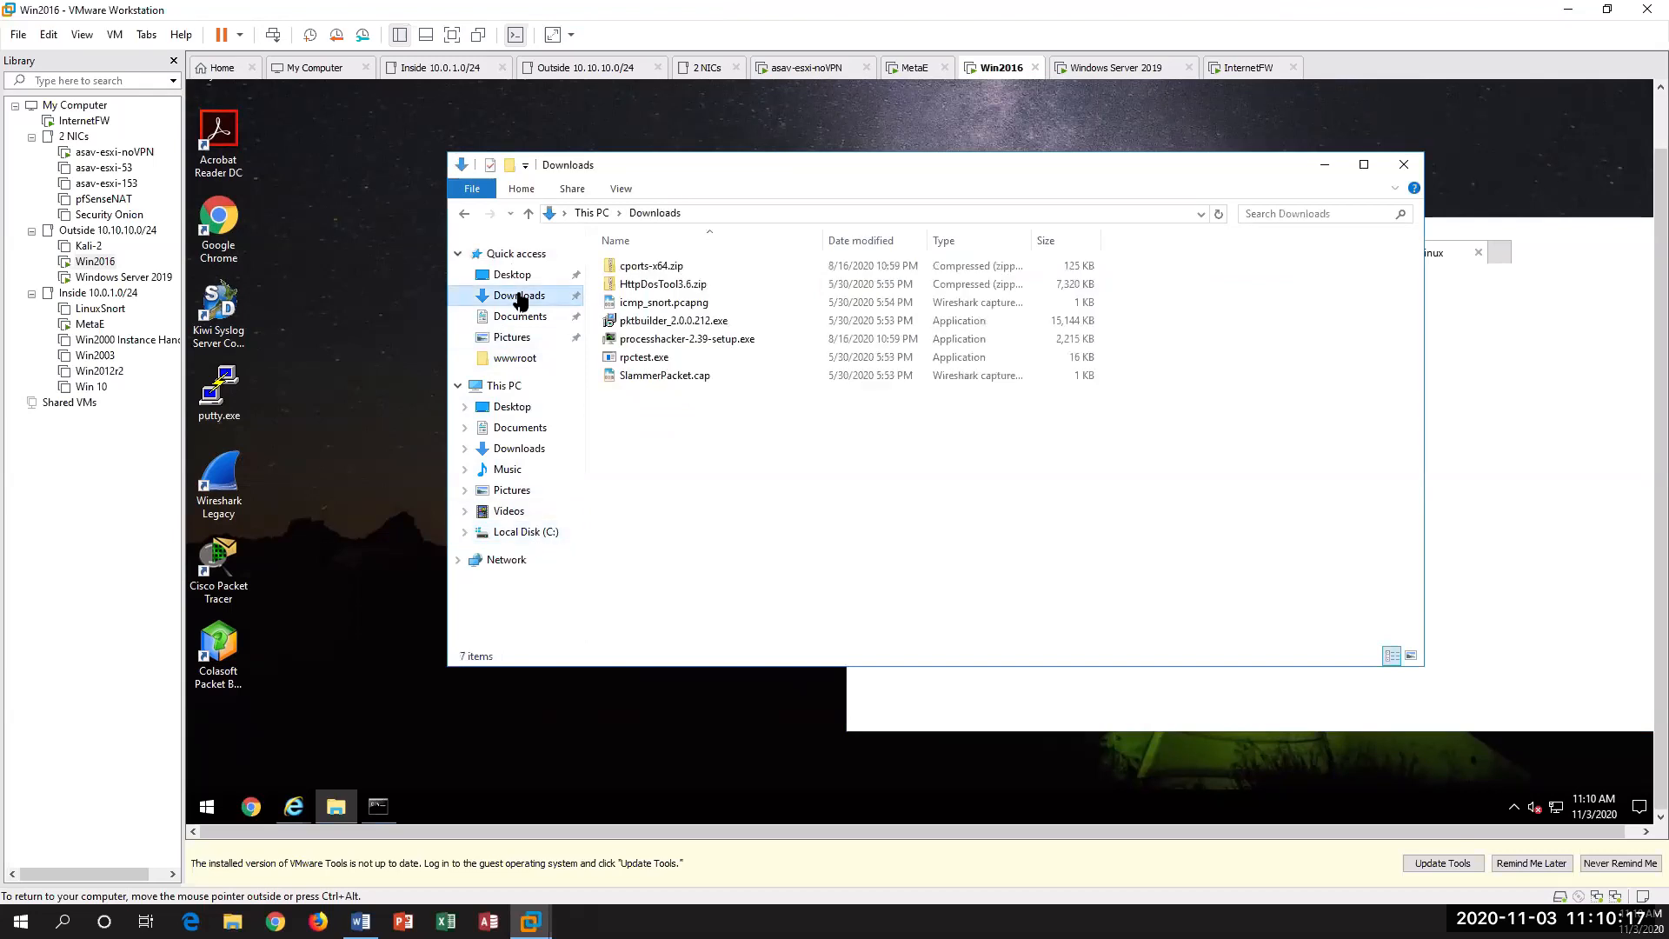
click(686, 285)
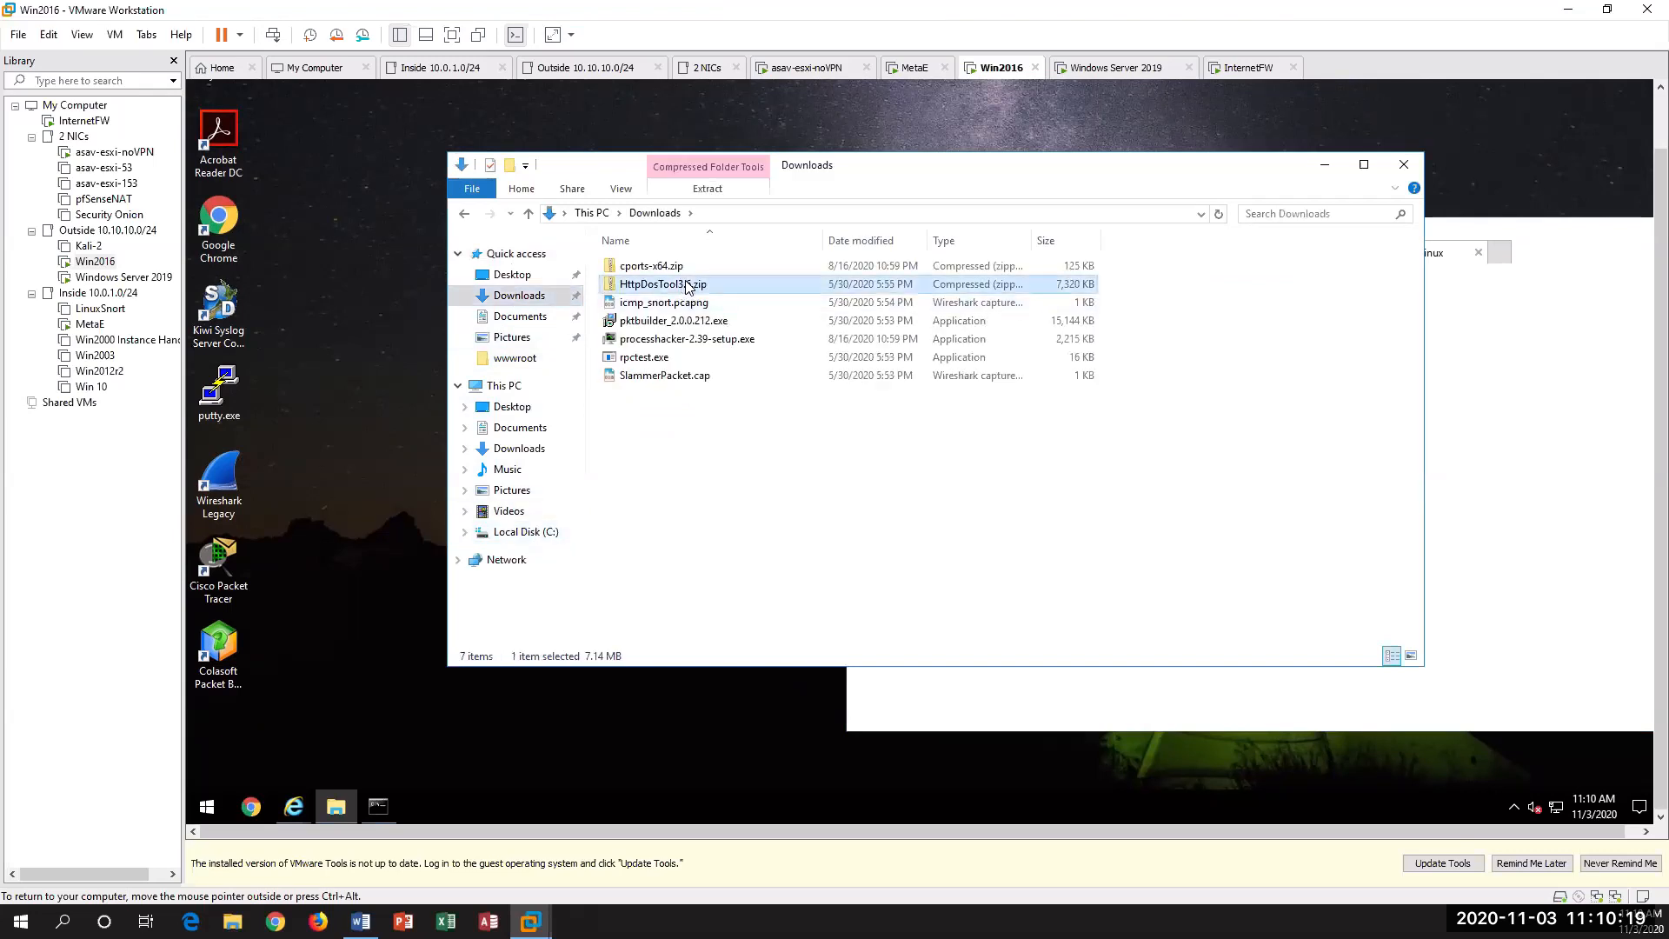
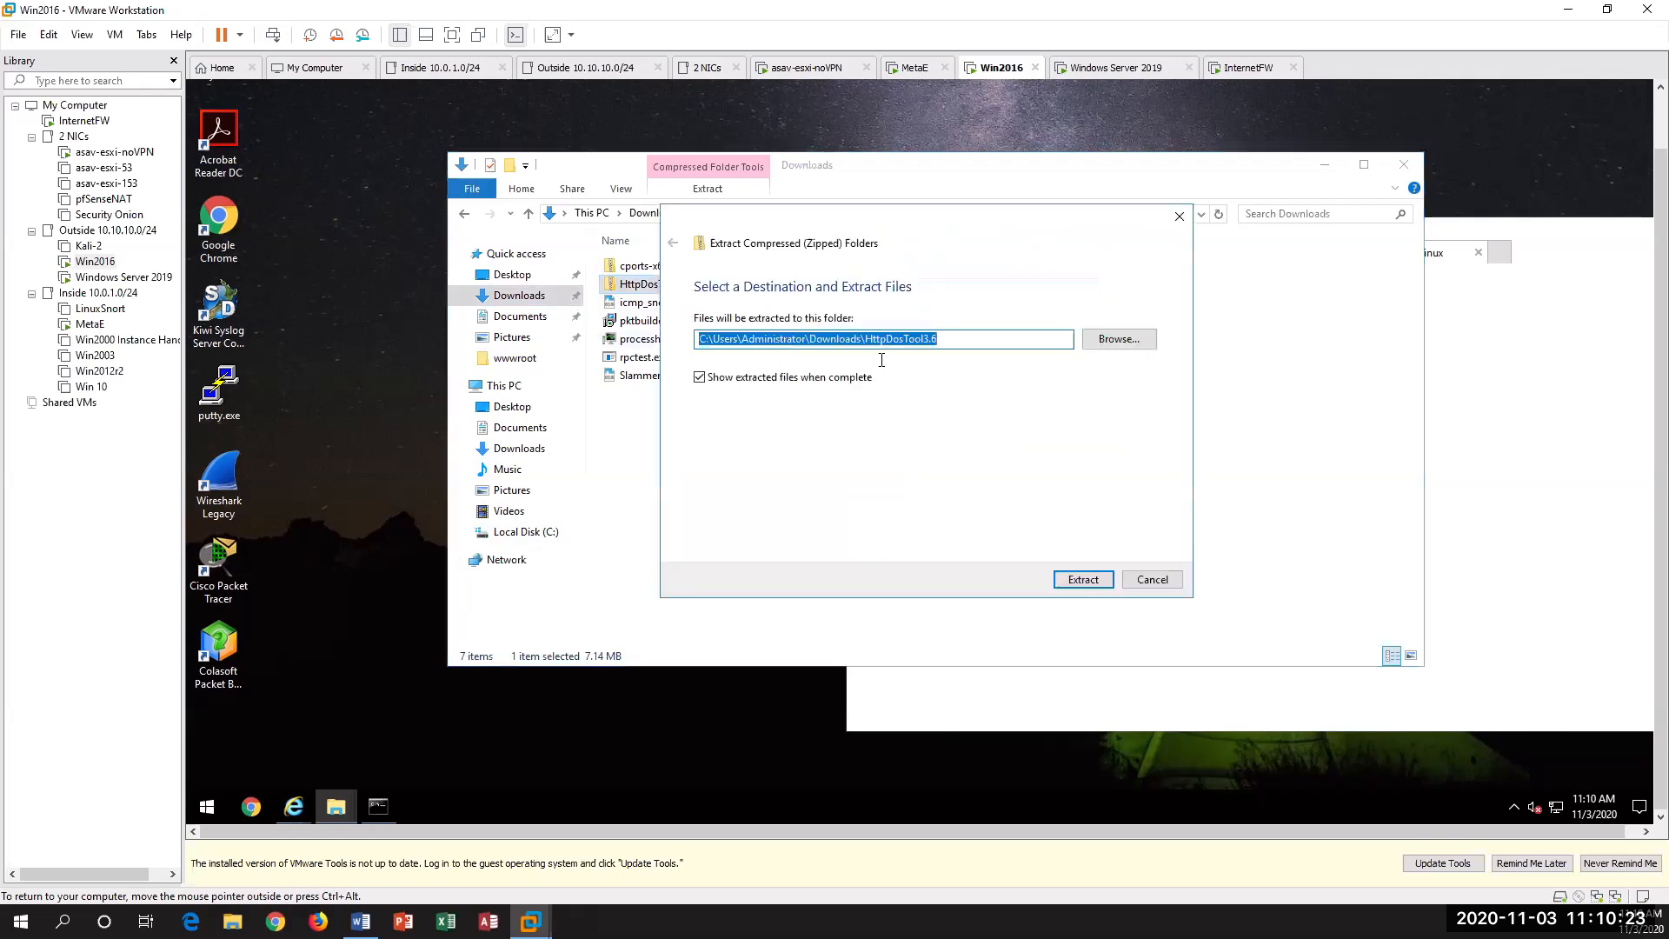
Step: Extract HttpDosTool3.6.zip to the Downloads\HttpDosTool3.6 folder, keeping the option to show extracted files when complete
click(1084, 582)
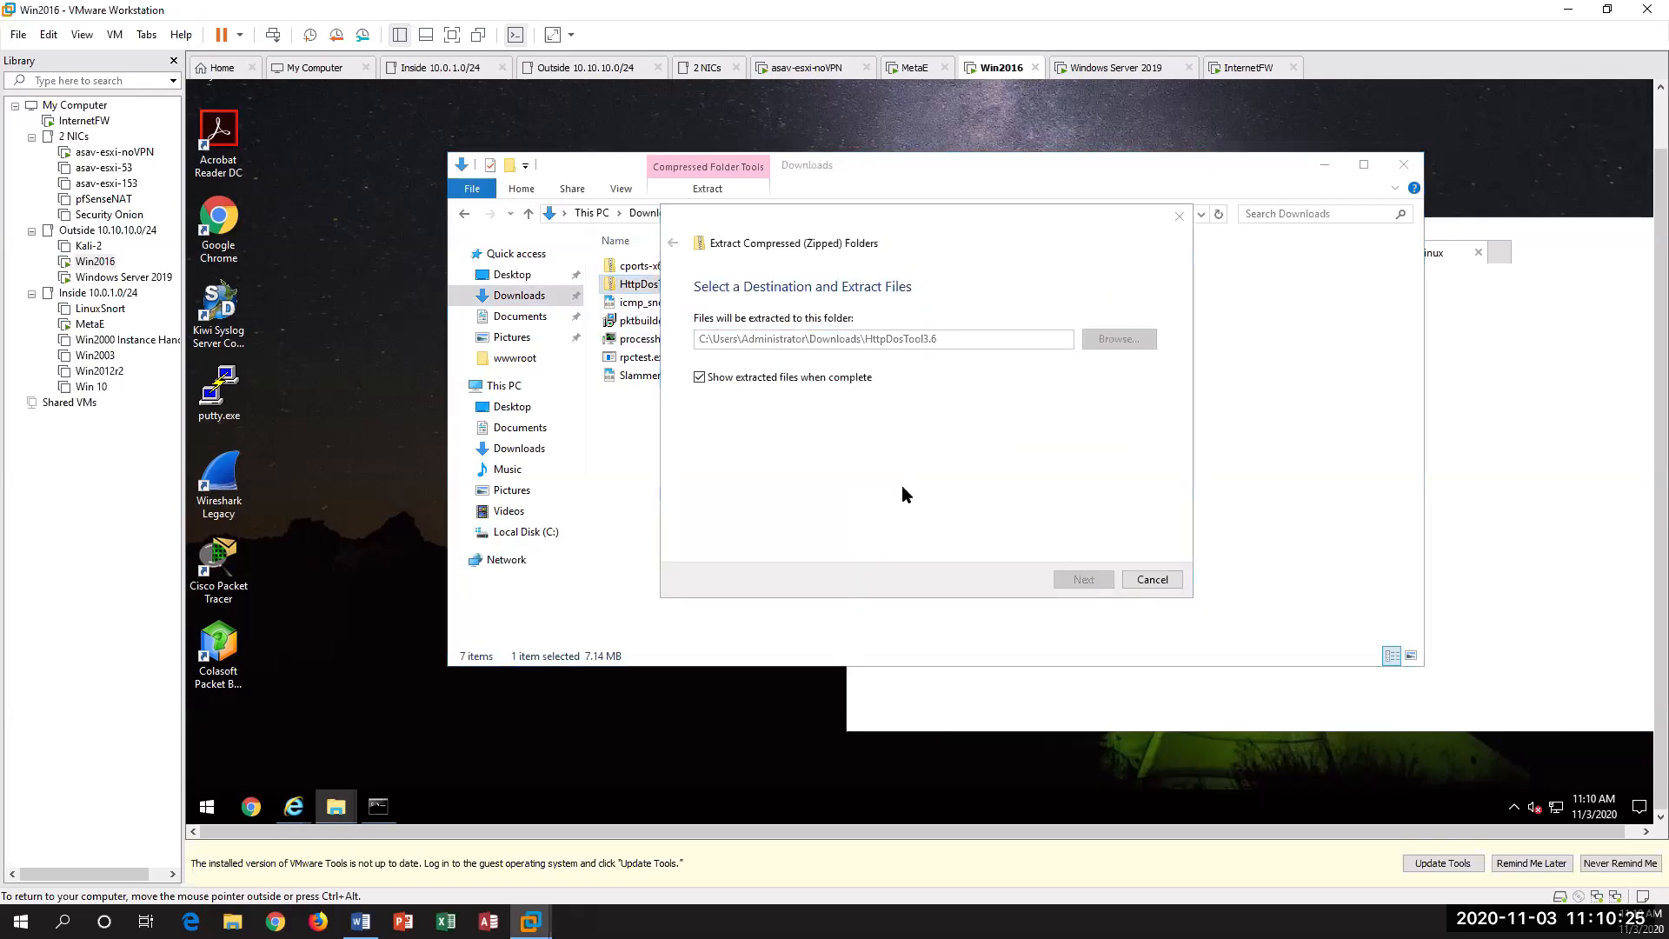
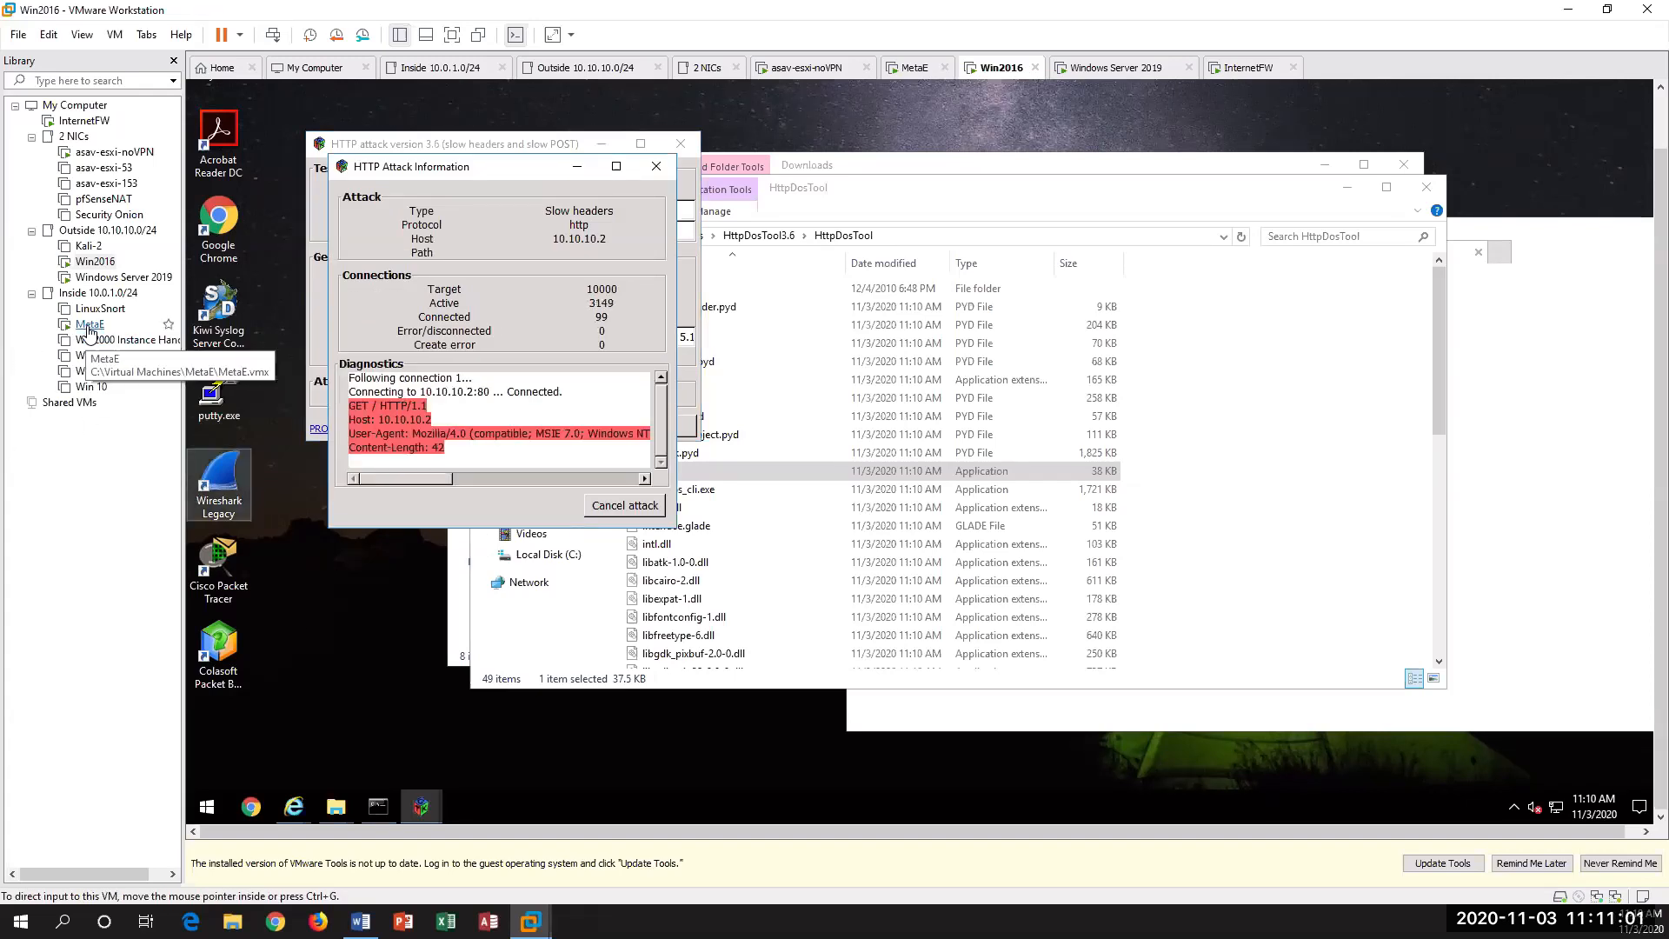
Step: Switch to the MetaE VM and rerun the last netstat command to list the web server's TCP connections
click(90, 324)
click(748, 487)
key(Up)
key(Return)
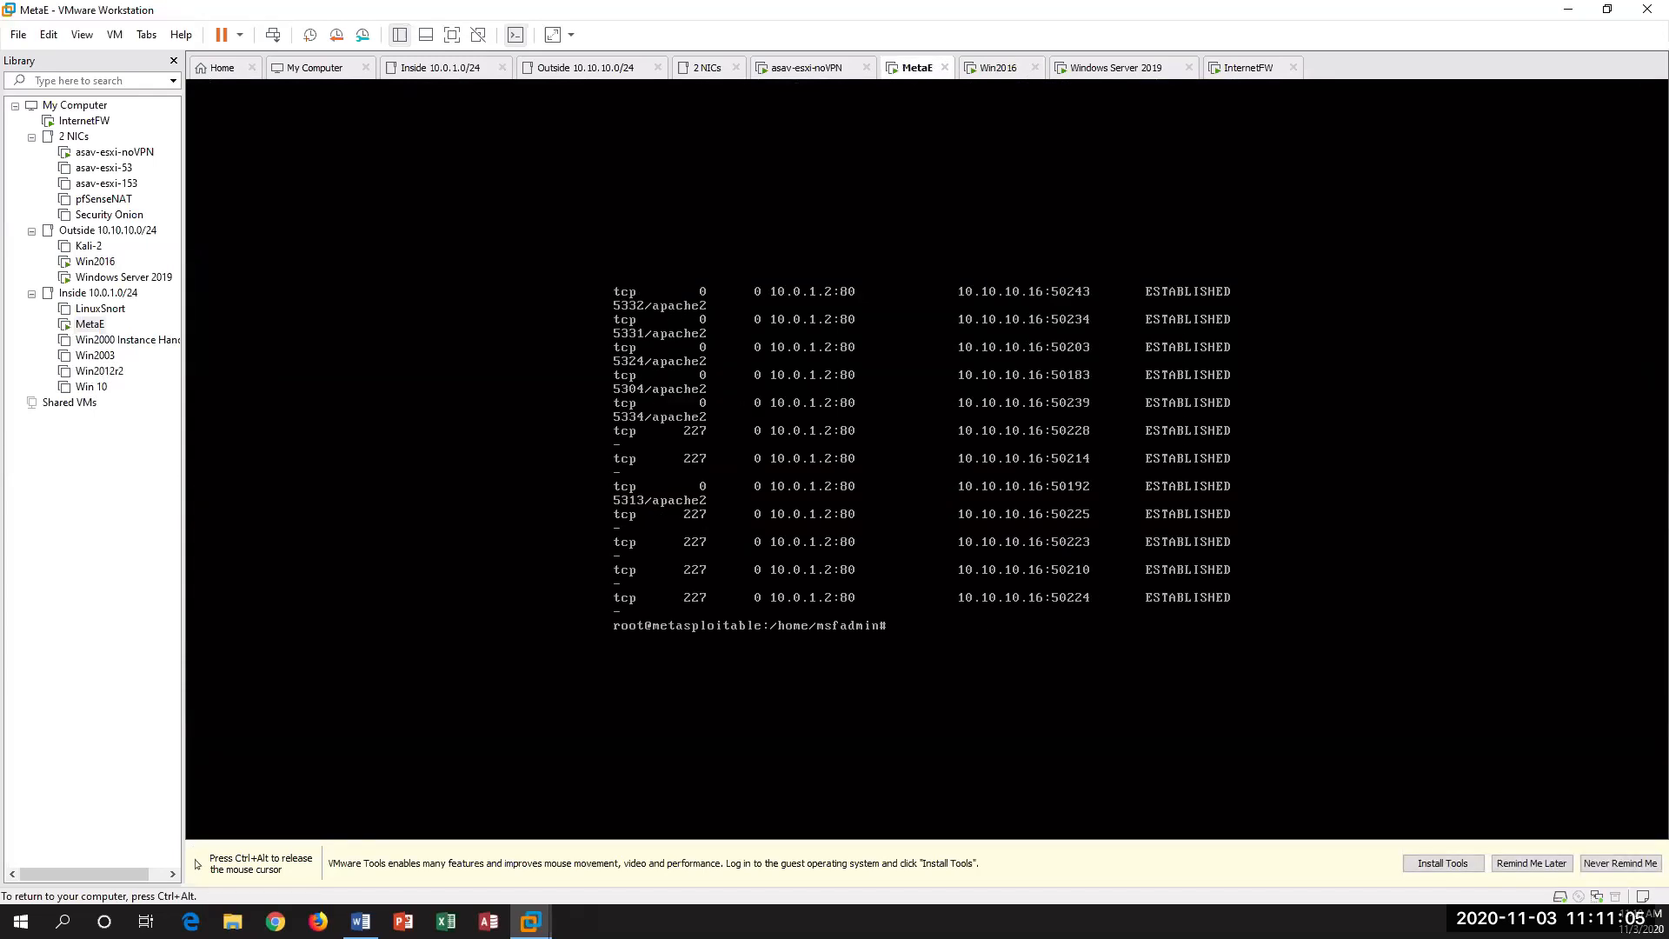
Step: Rerun the MetaE connection listing piped through more and page through it to the end
key(Up)
text(| more)
key(Return)
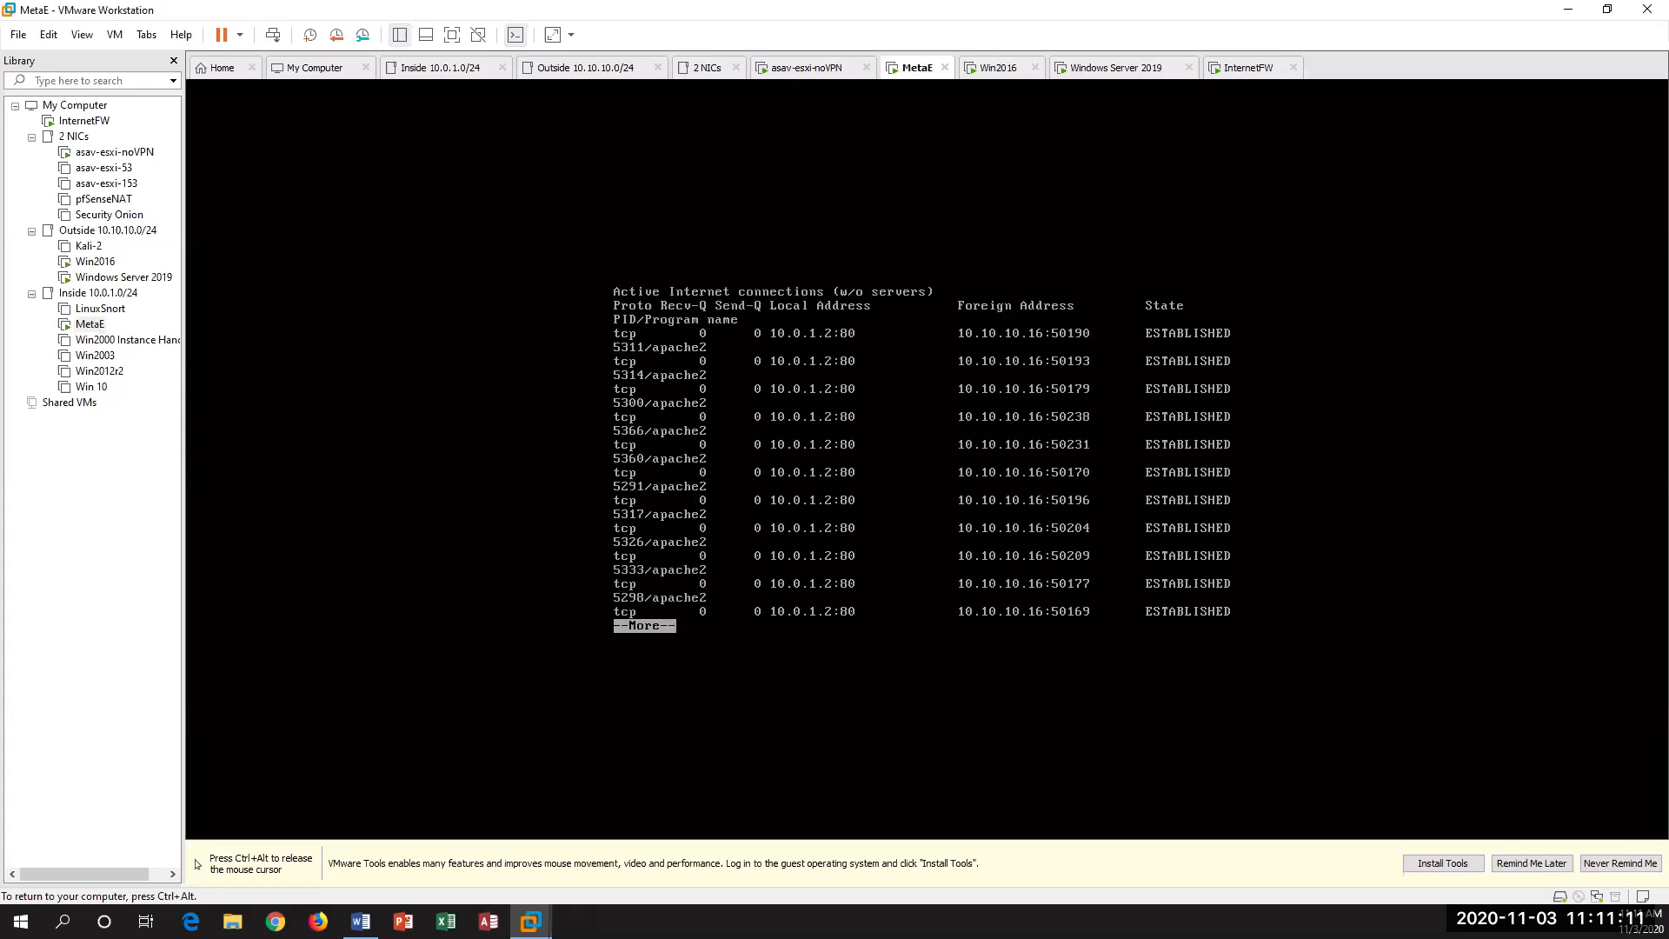
key(space)
key(space)
key(space)
key(space)
key(space)
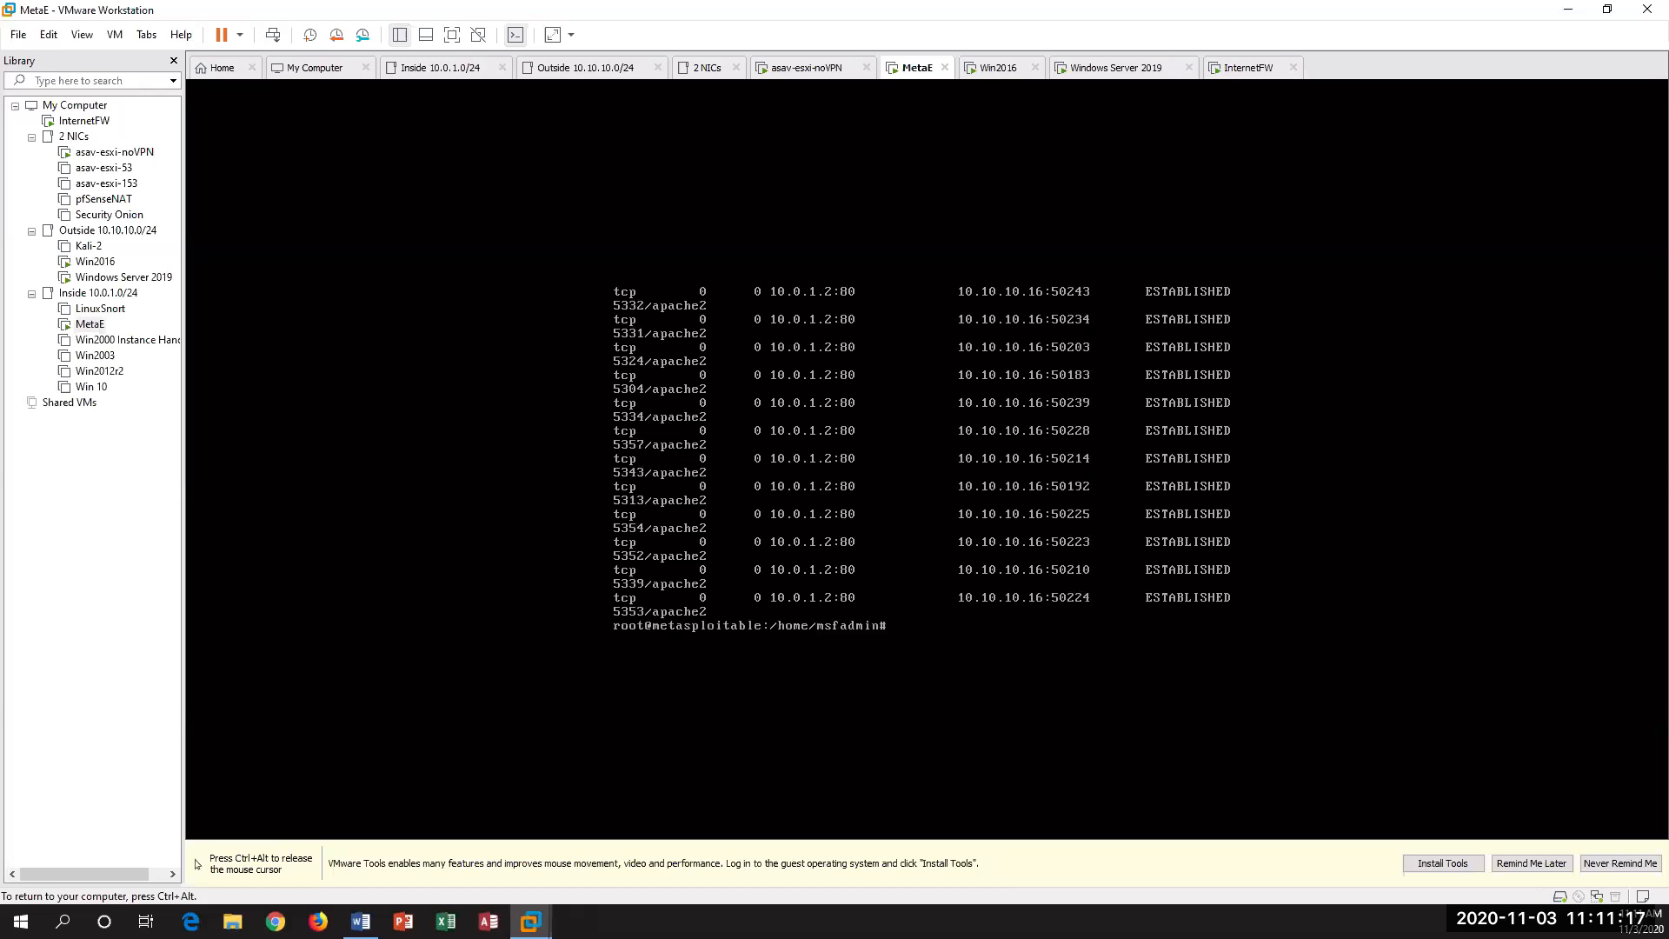
key(ctrl+alt)
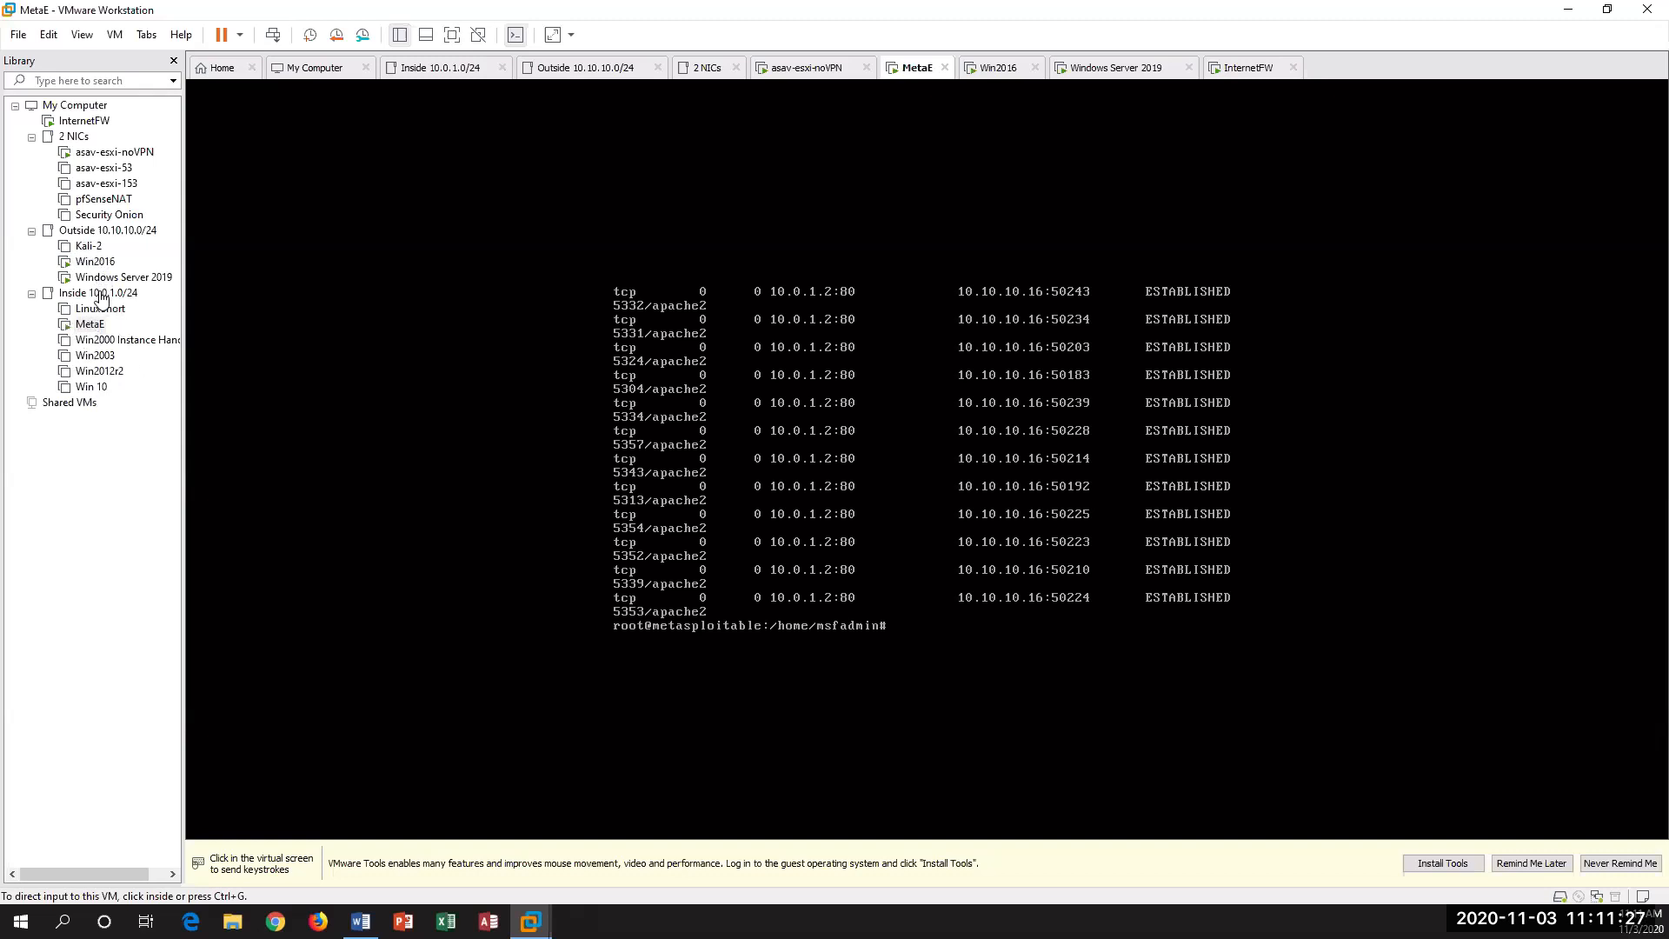
Step: On the Windows Server 2019 VM, open a Command Prompt and ping 10.10.10.2
click(126, 278)
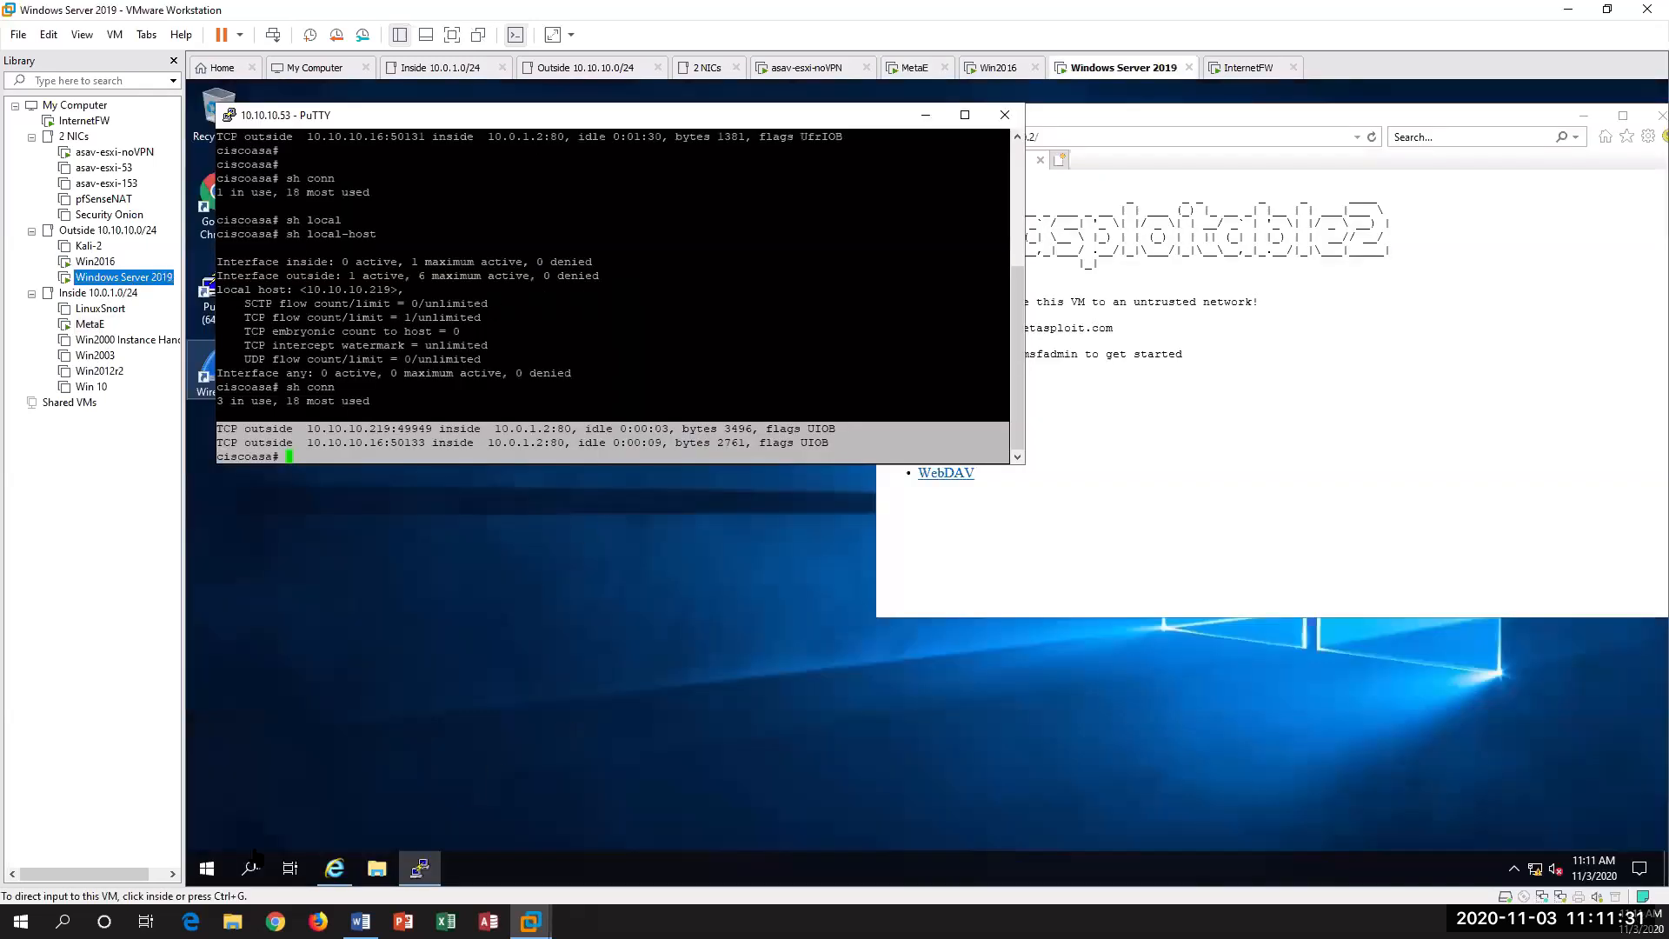
right_click(209, 869)
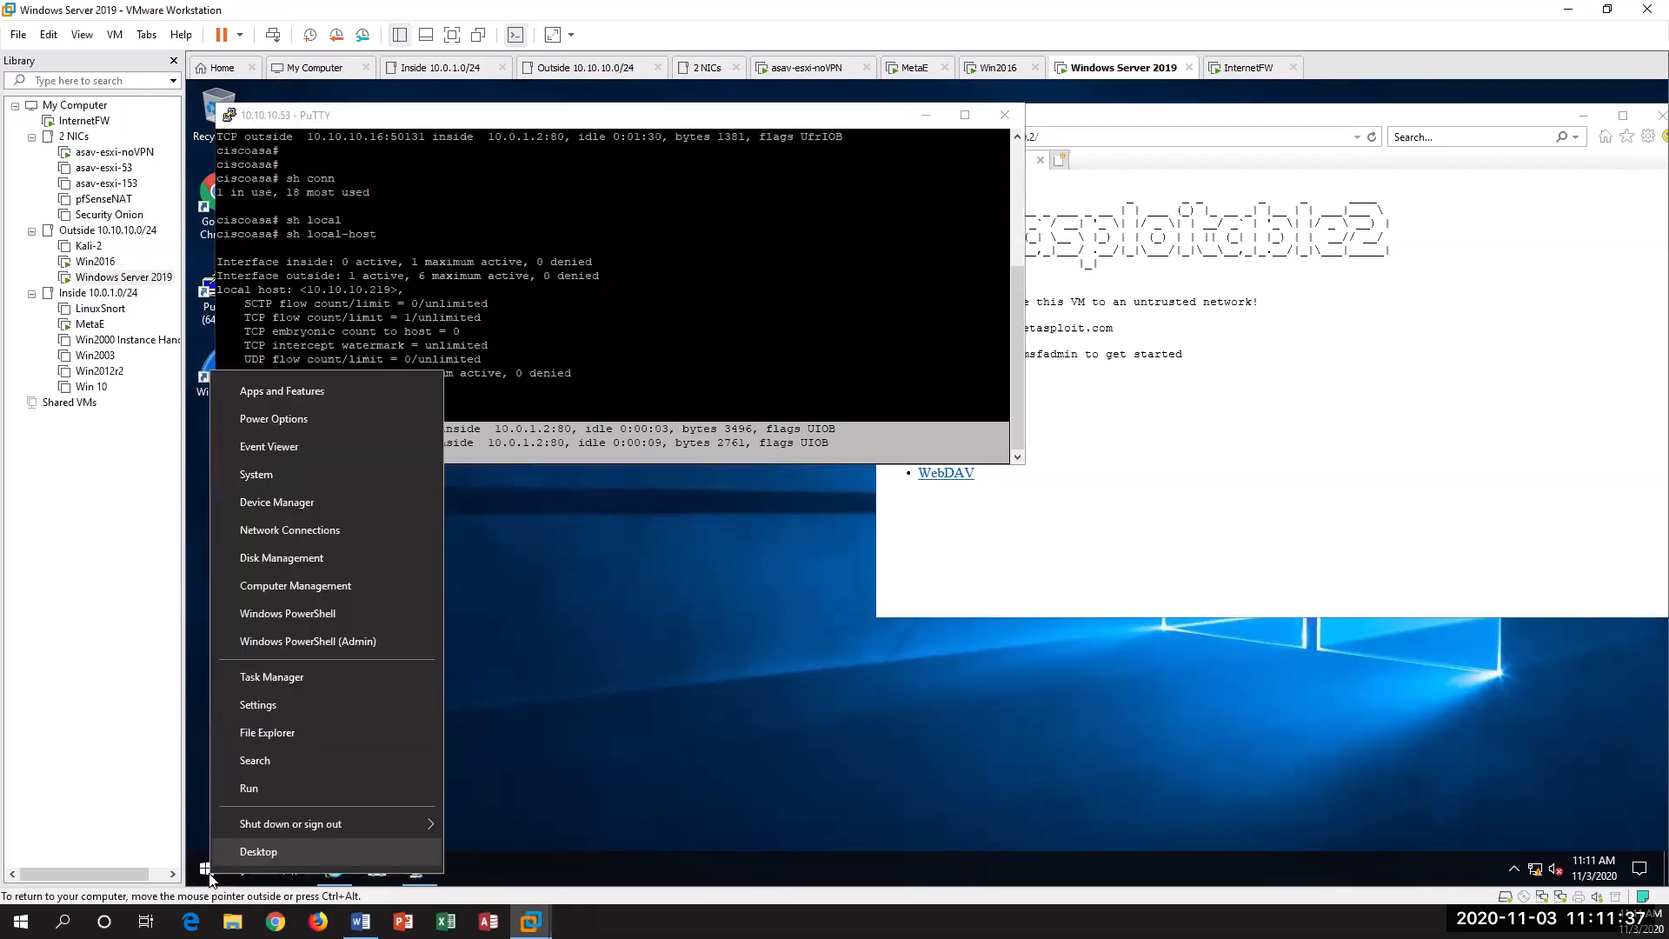
click(209, 873)
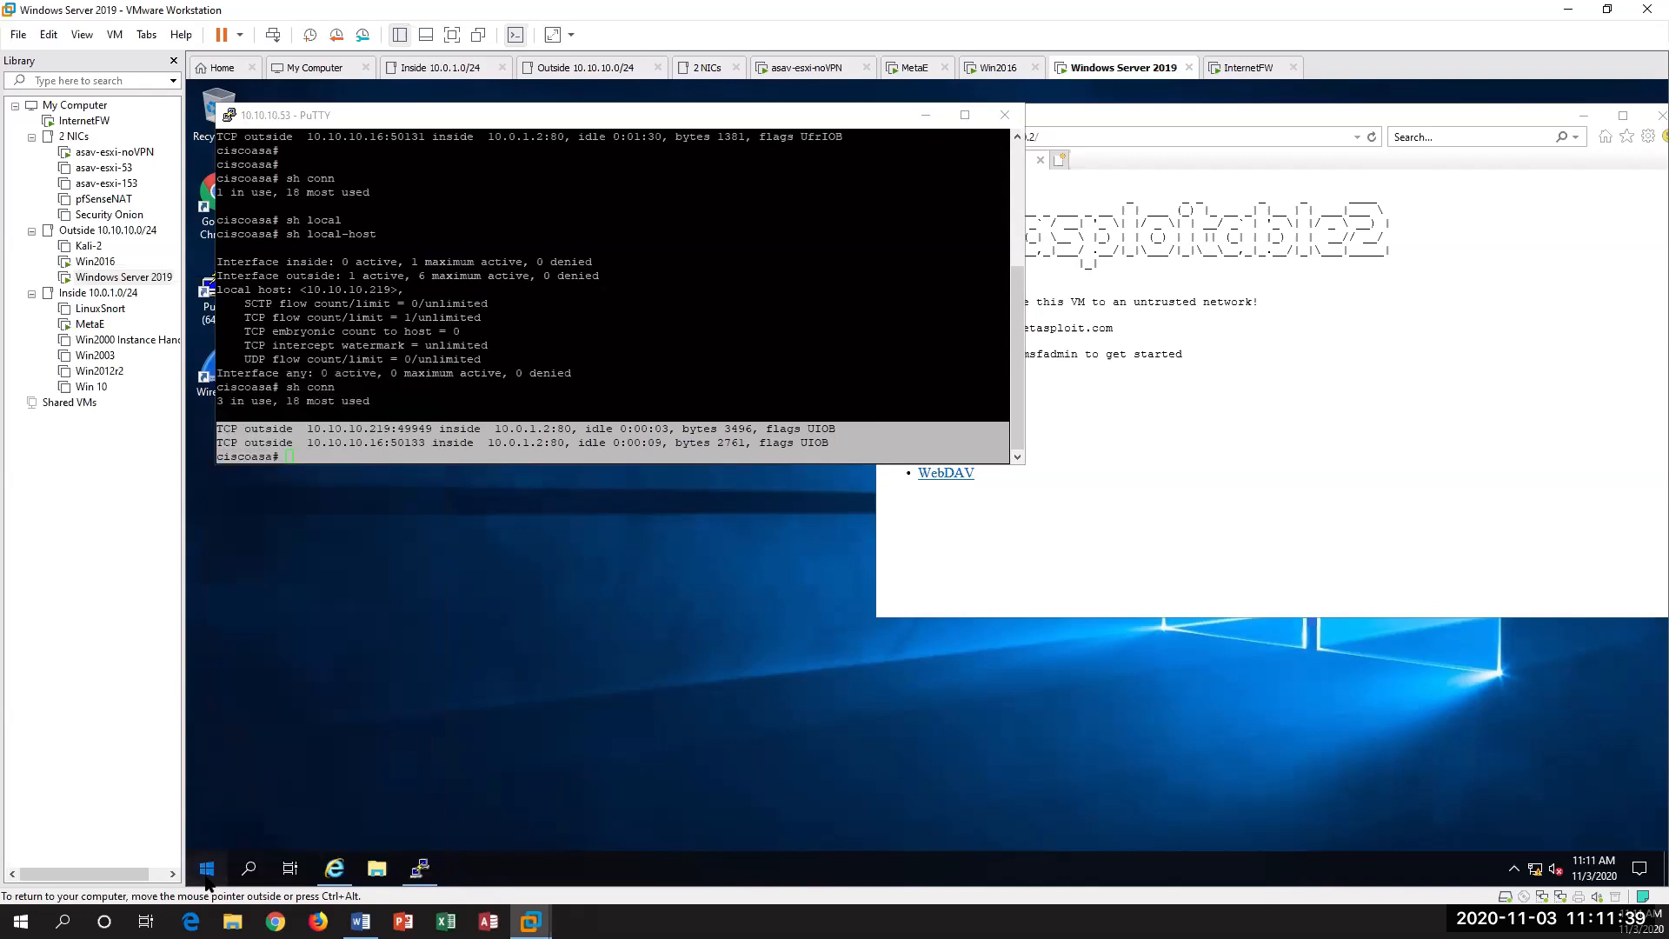
click(206, 878)
click(207, 870)
text(c)
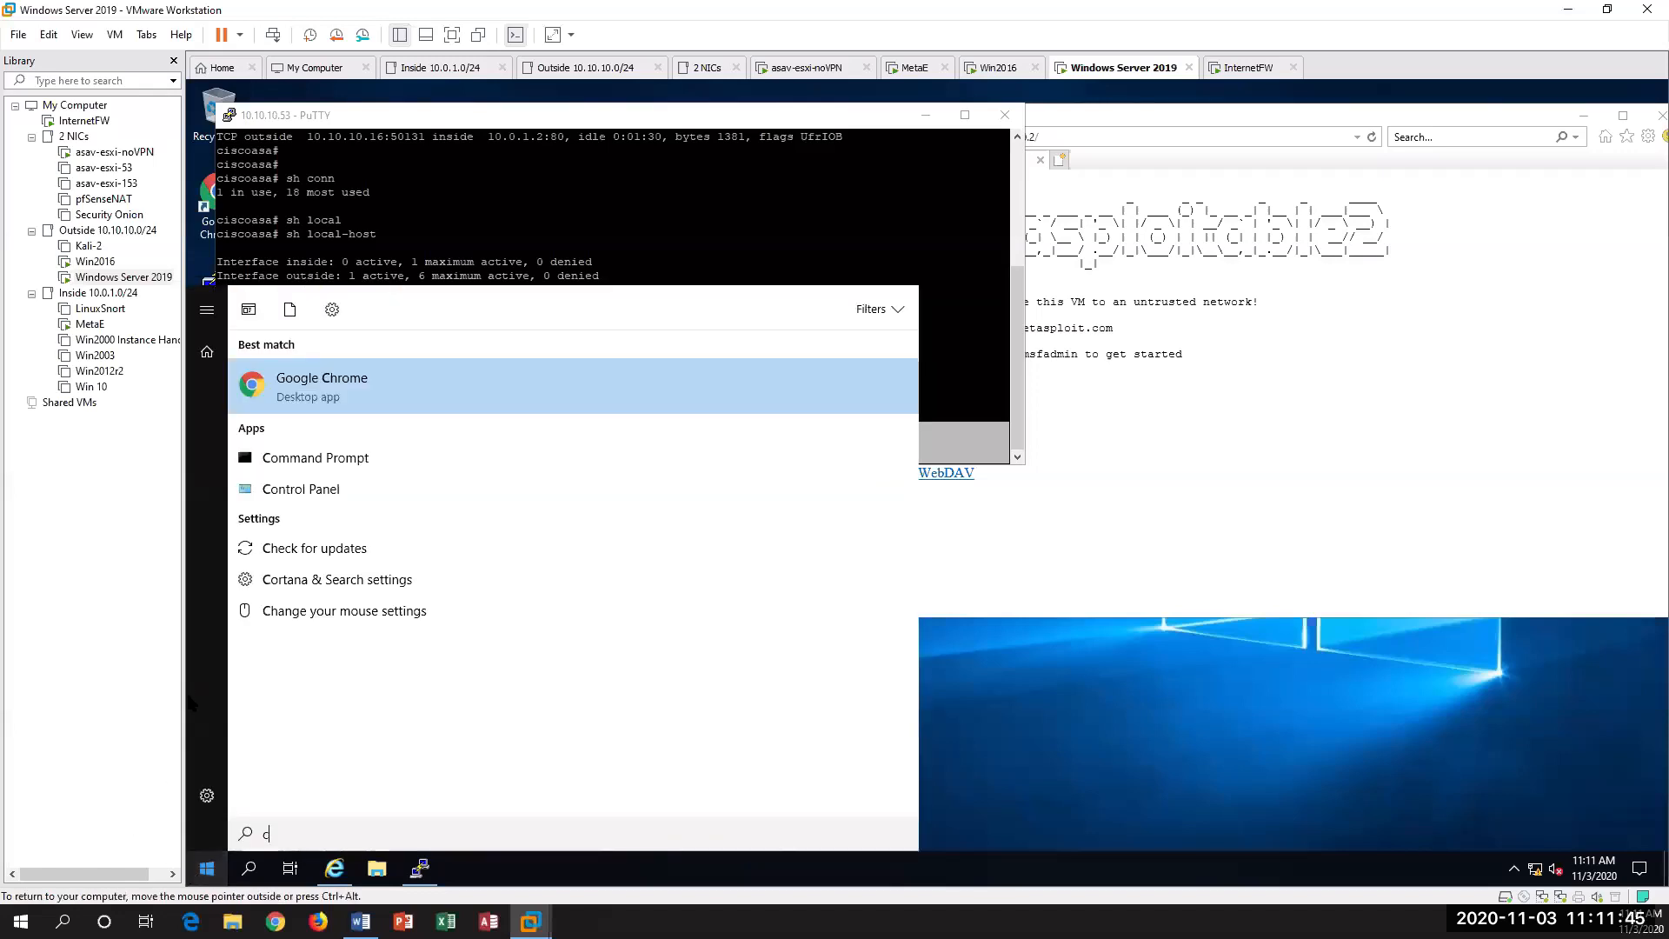
click(317, 460)
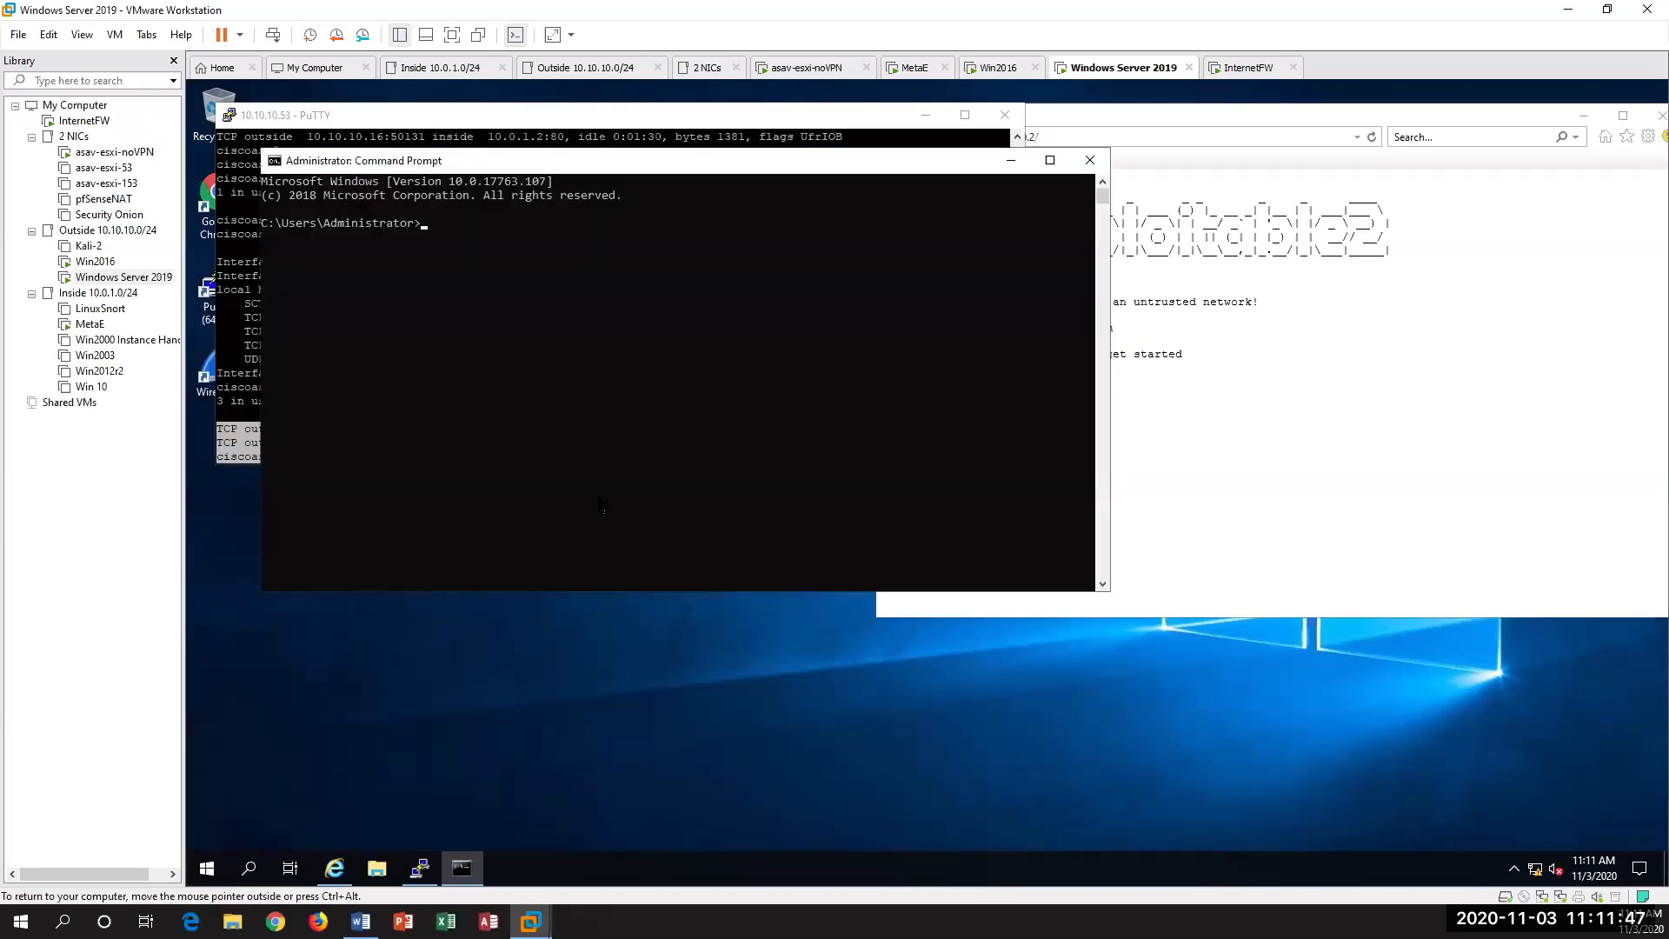
text(ping 10.10.10.2)
key(Return)
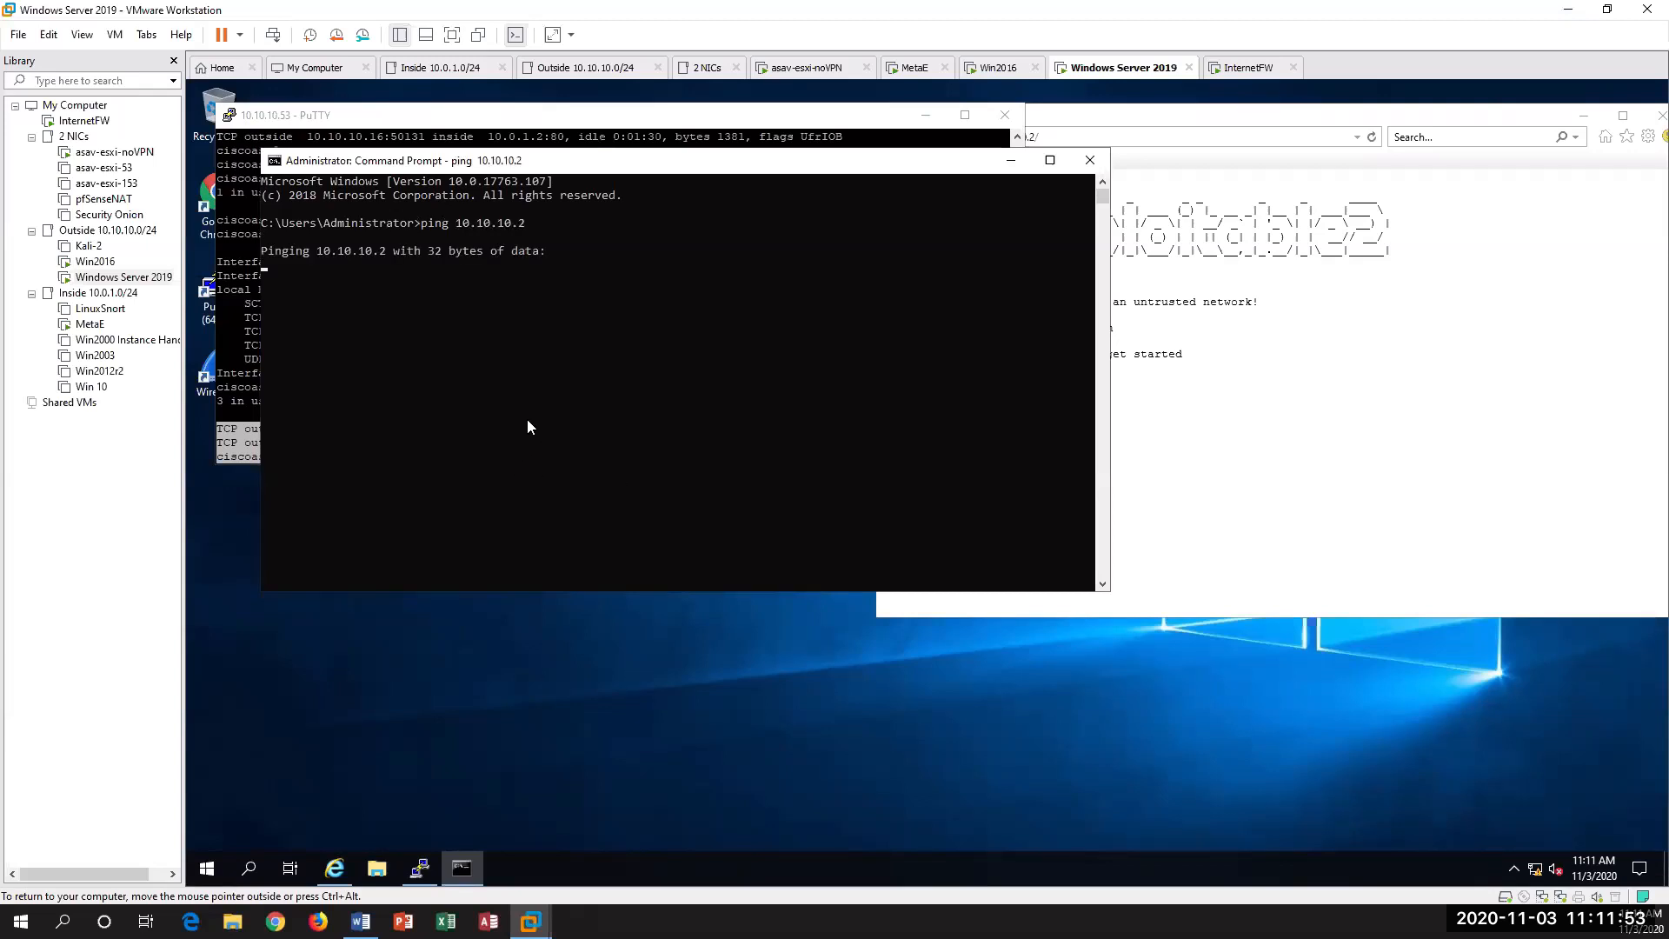
drag(608, 162, 883, 274)
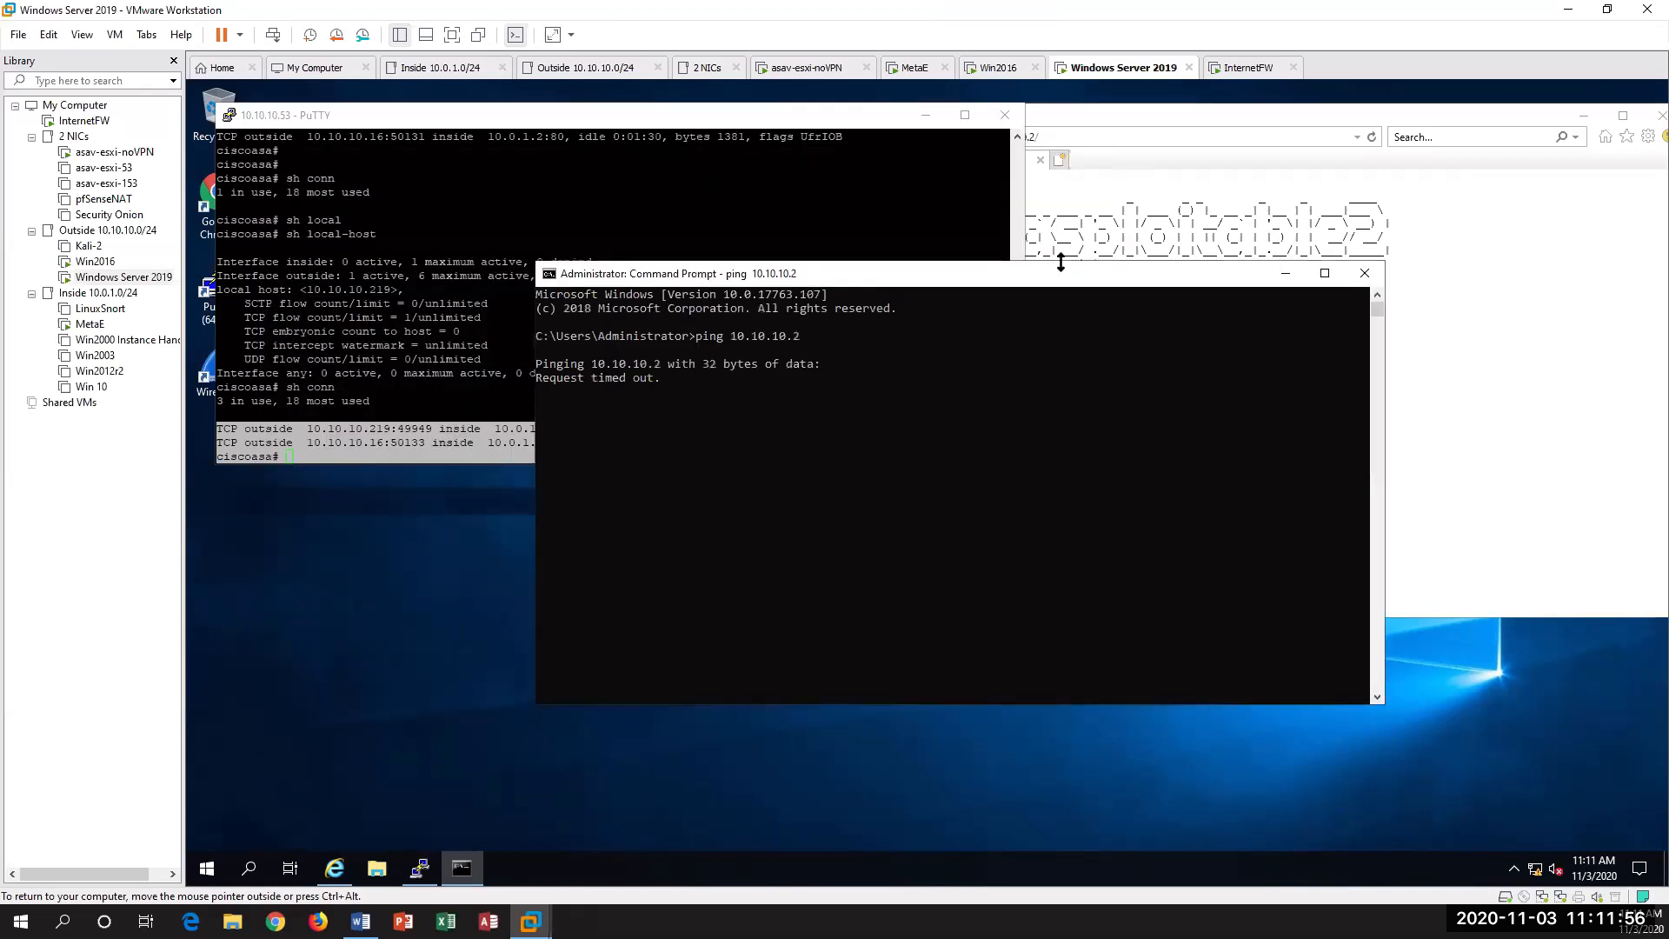
click(1286, 272)
click(1209, 406)
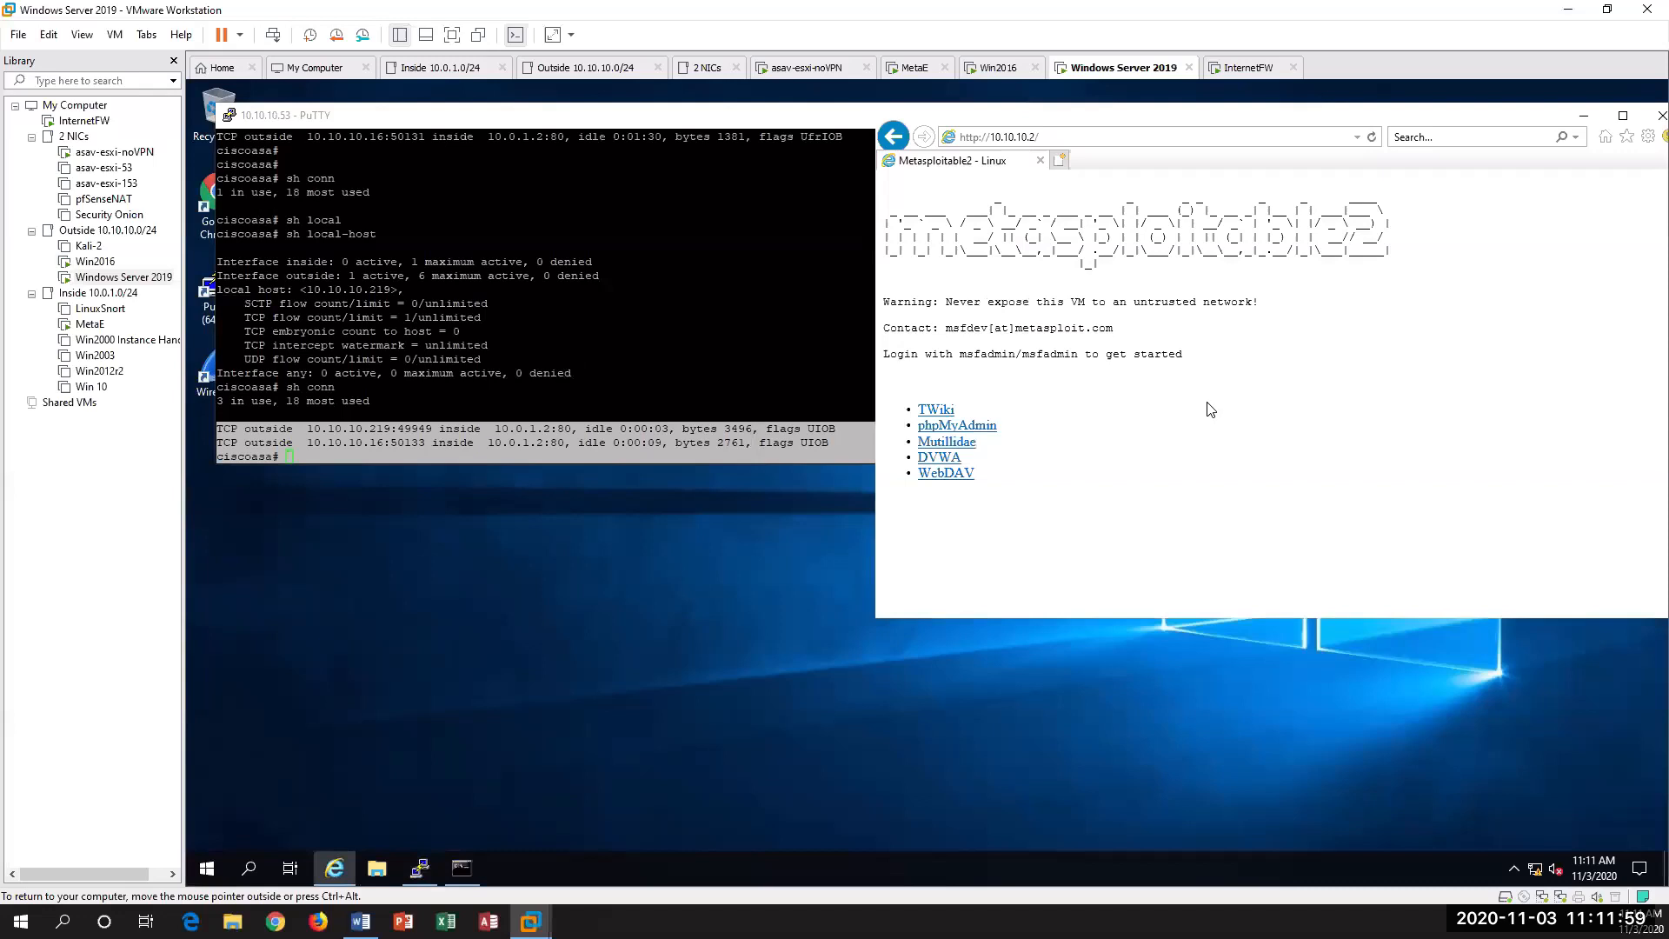
key(F5)
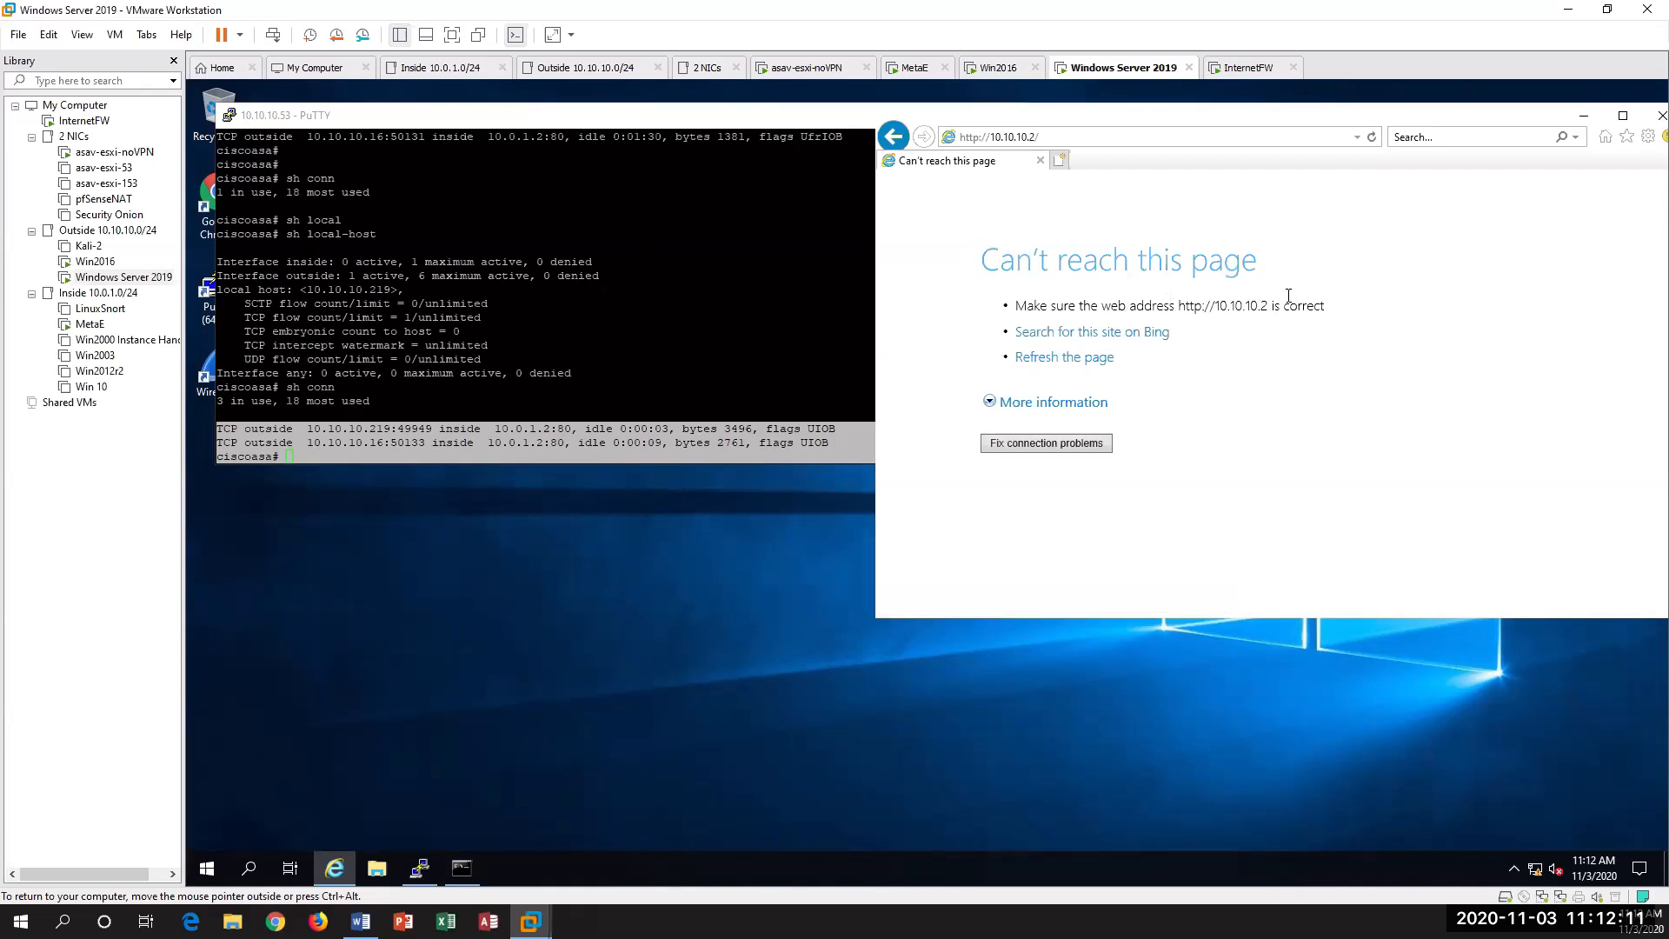
Step: Run sh conn in the ASAv PuTTY session, page through all connections and highlight the attacker's address
click(561, 374)
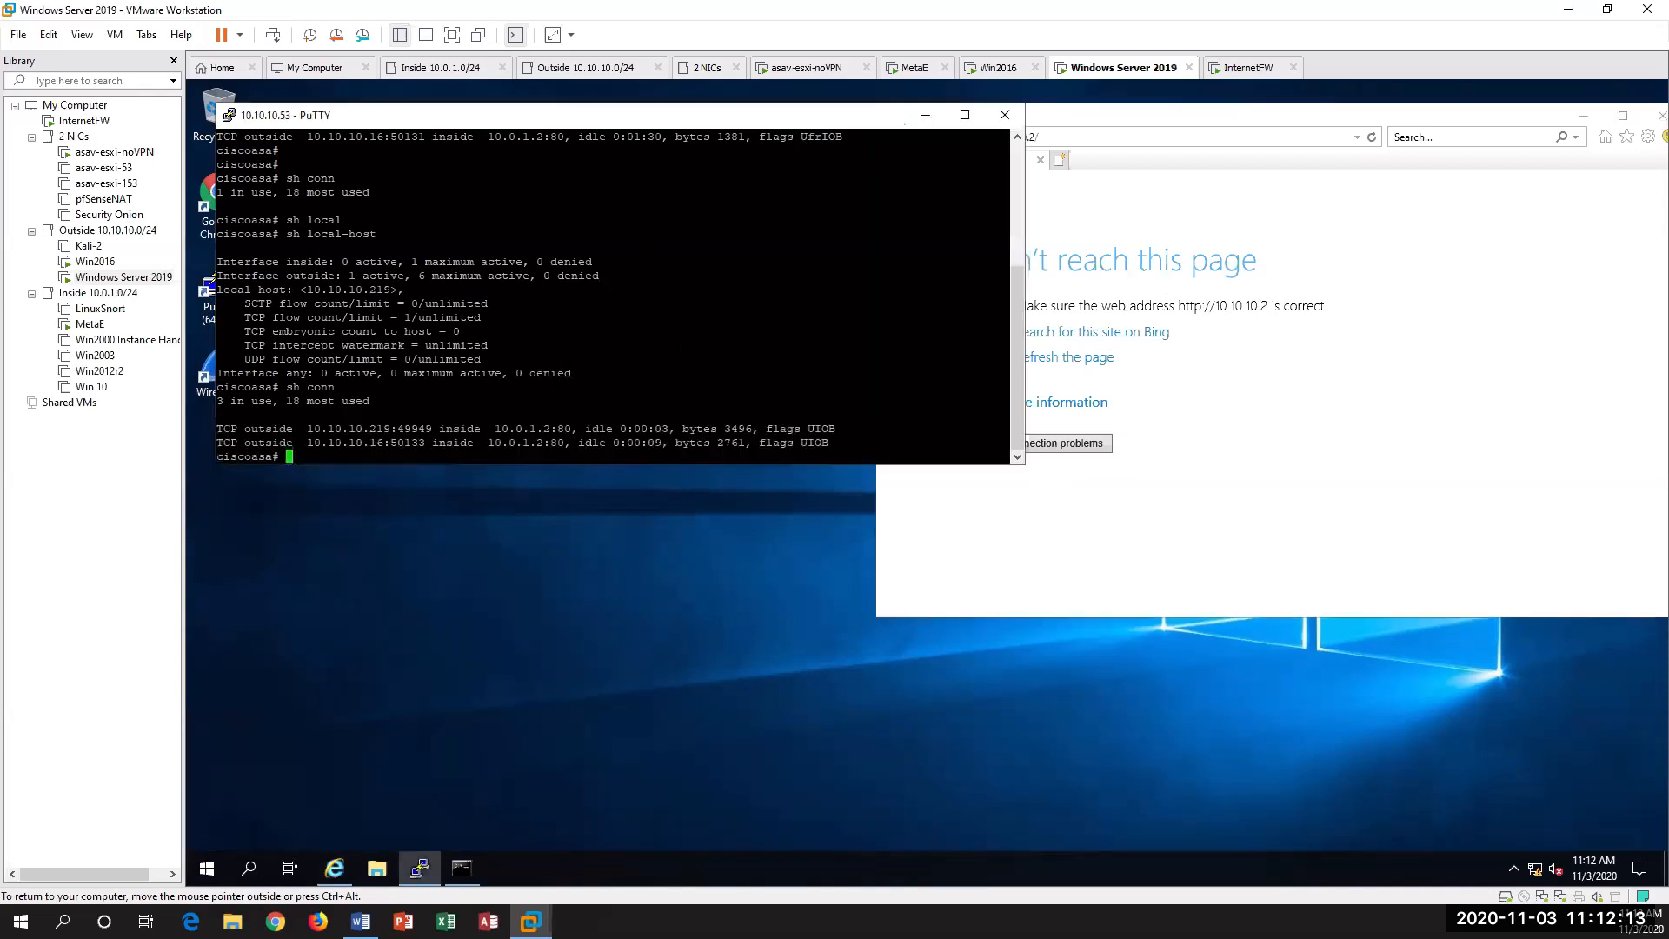
key(Up)
key(Return)
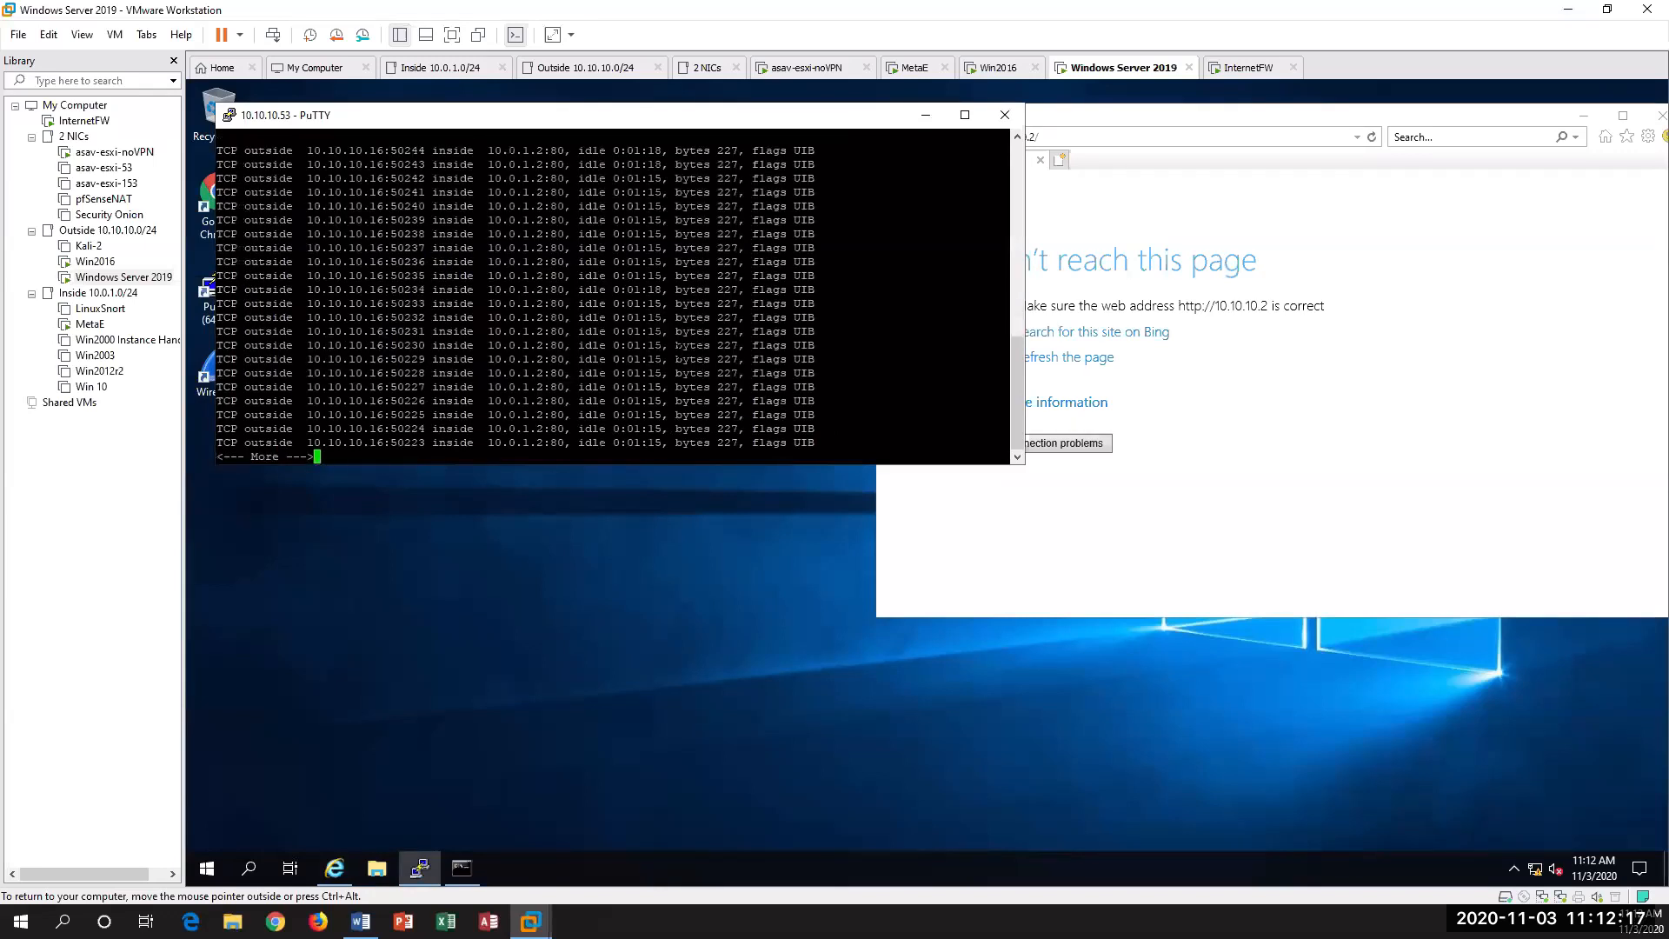
key(space)
key(space)
key(space)
key(space)
key(space)
key(space)
key(space)
key(space)
key(space)
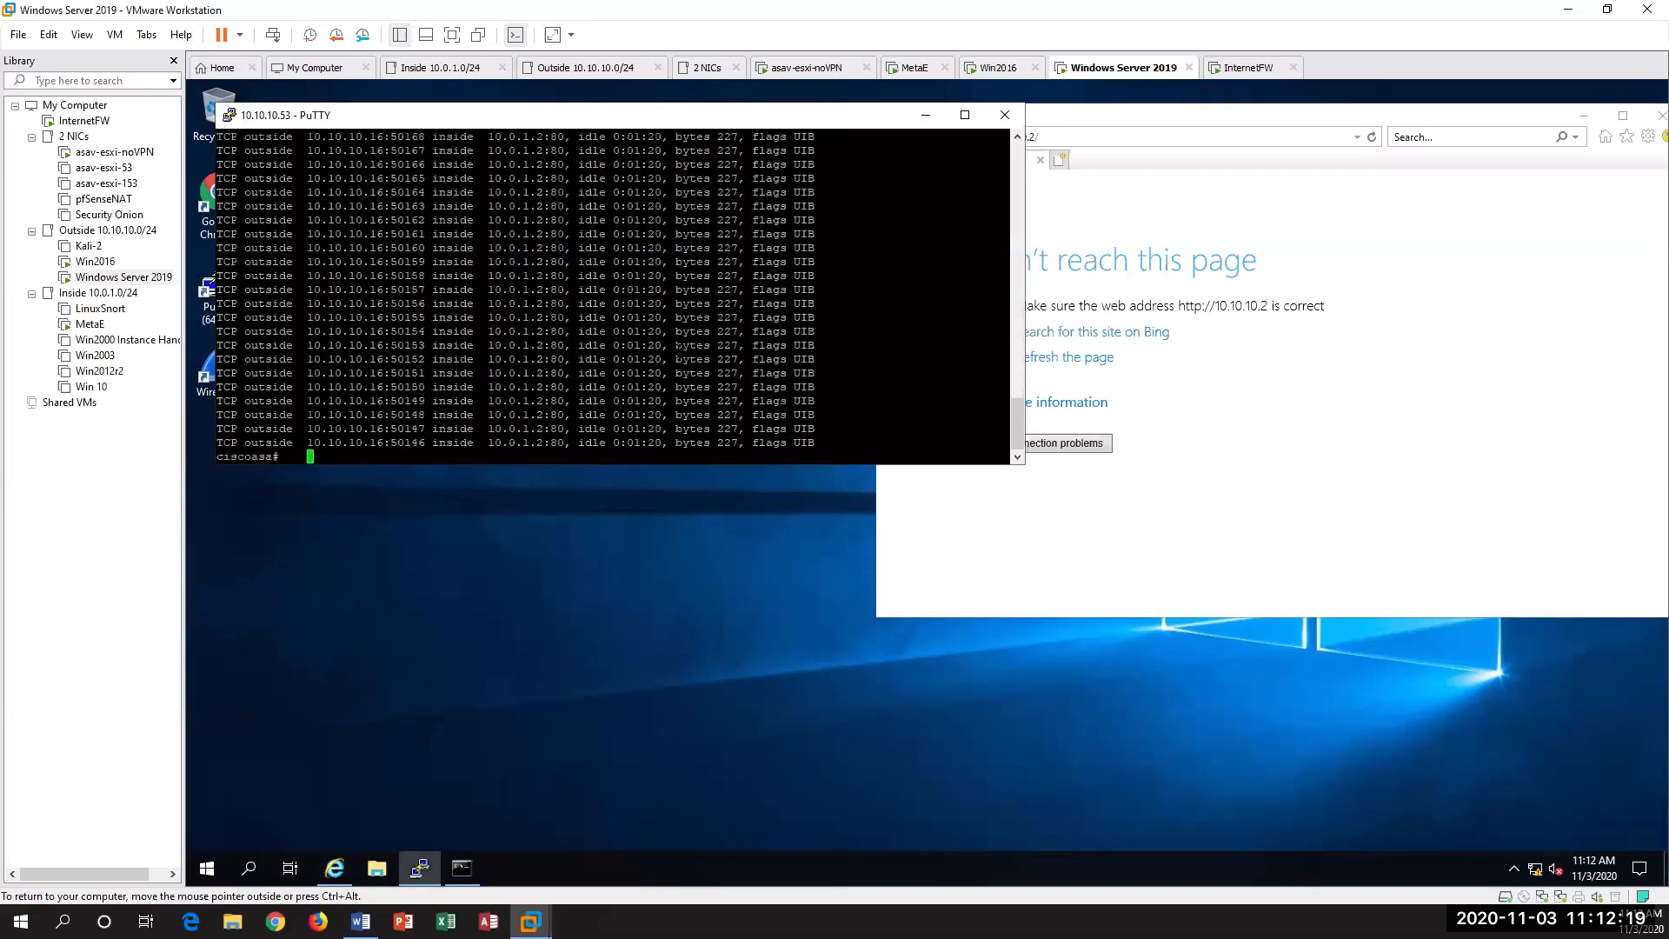
scroll(608, 296, up, 20)
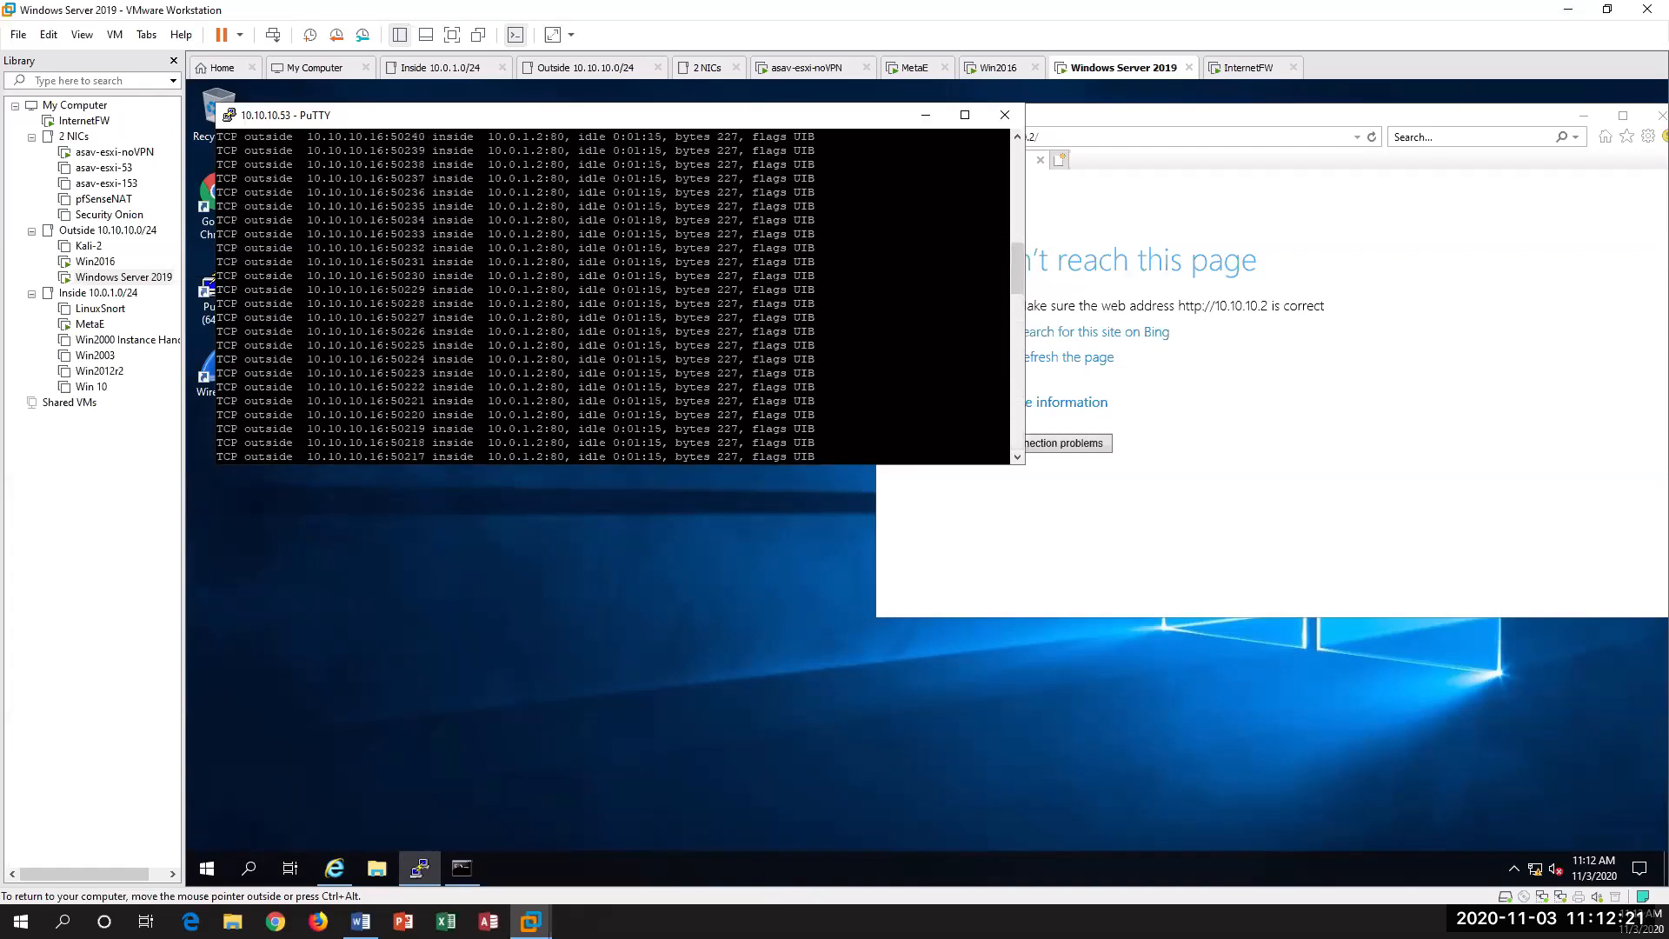
scroll(608, 295, down, 10)
scroll(608, 295, down, 7)
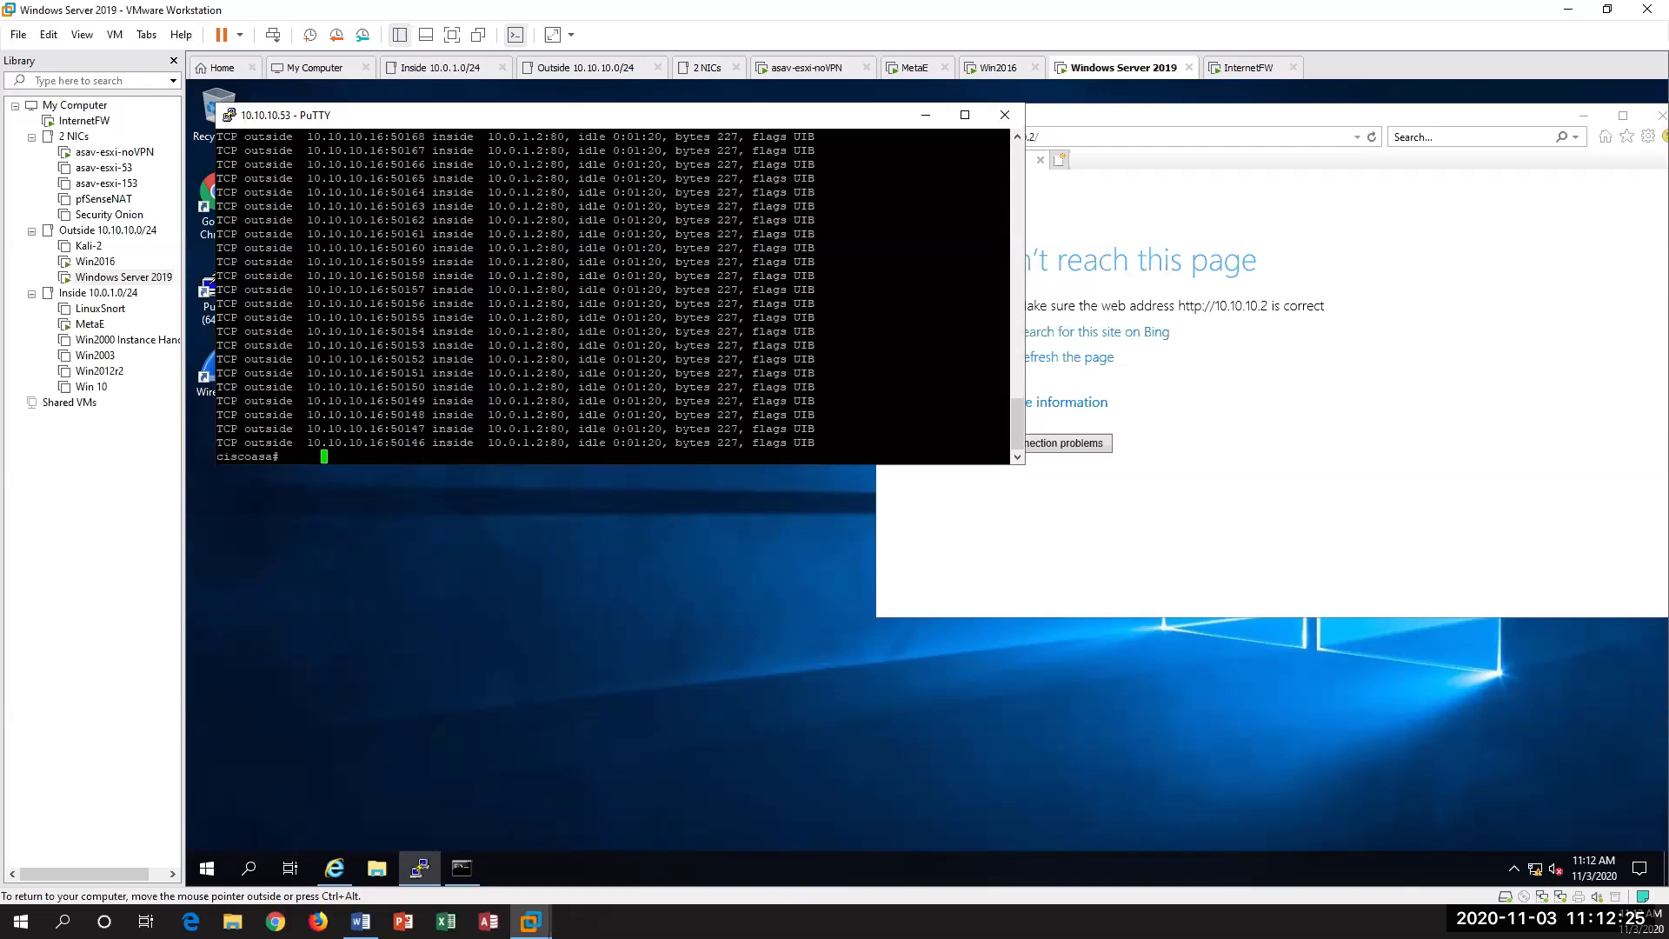
drag(391, 318, 320, 319)
Step: Run sh local on the ASAv and page through the connections of each local host
key(Return)
key(Return)
key(Return)
key(Return)
text(sh local-host)
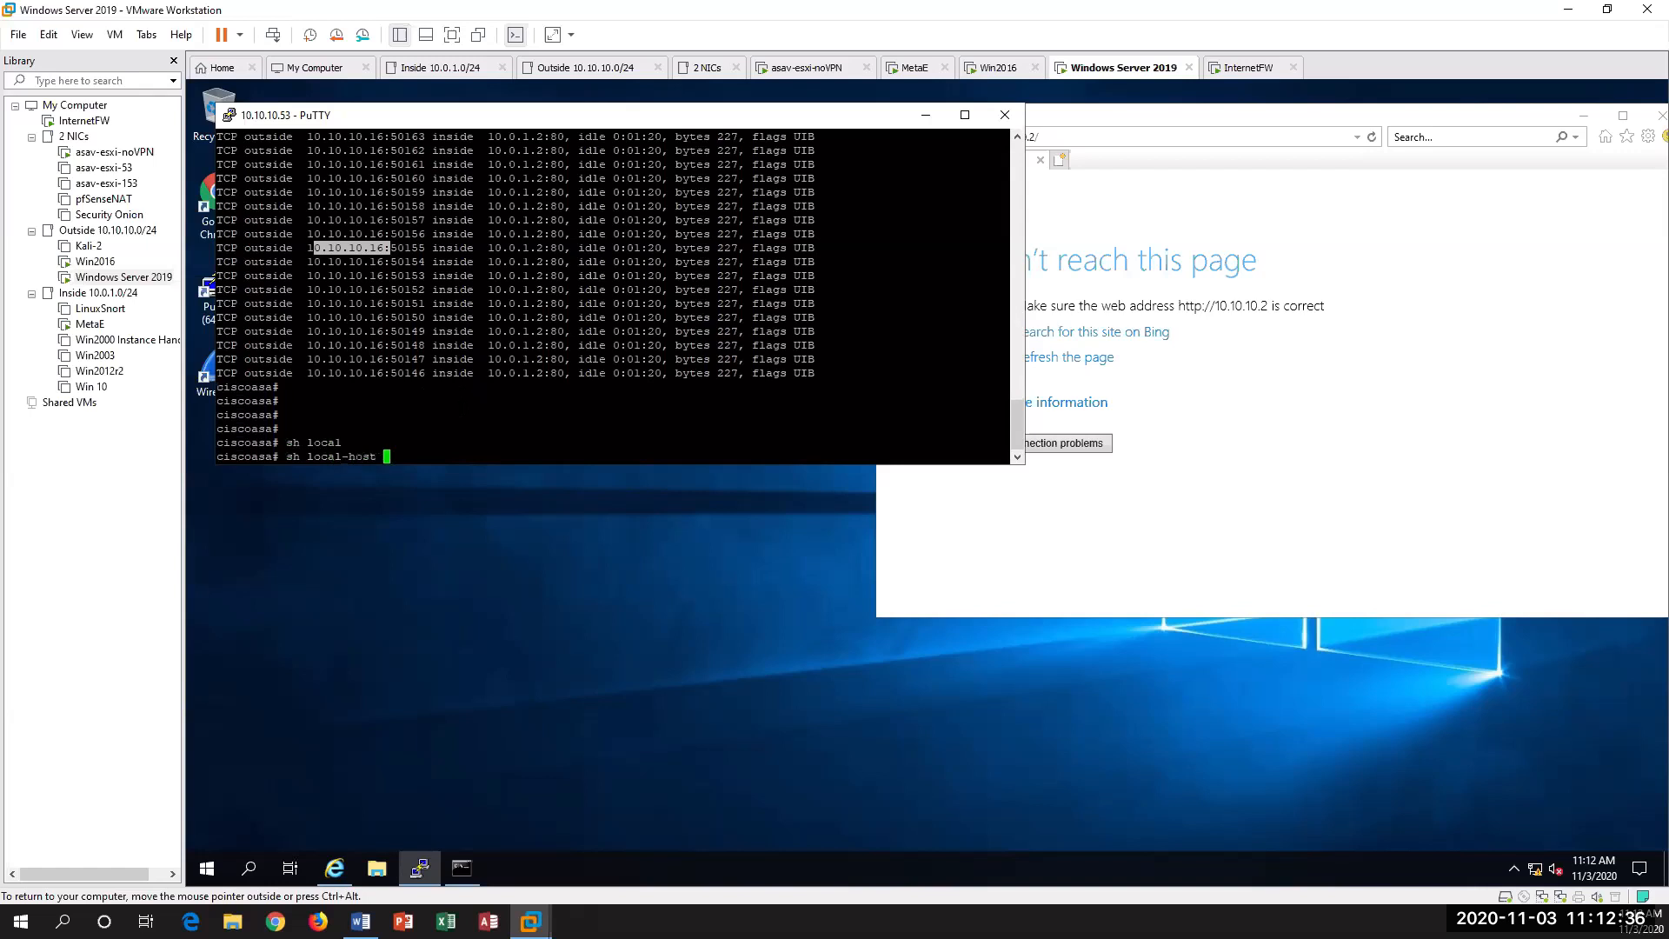
key(Return)
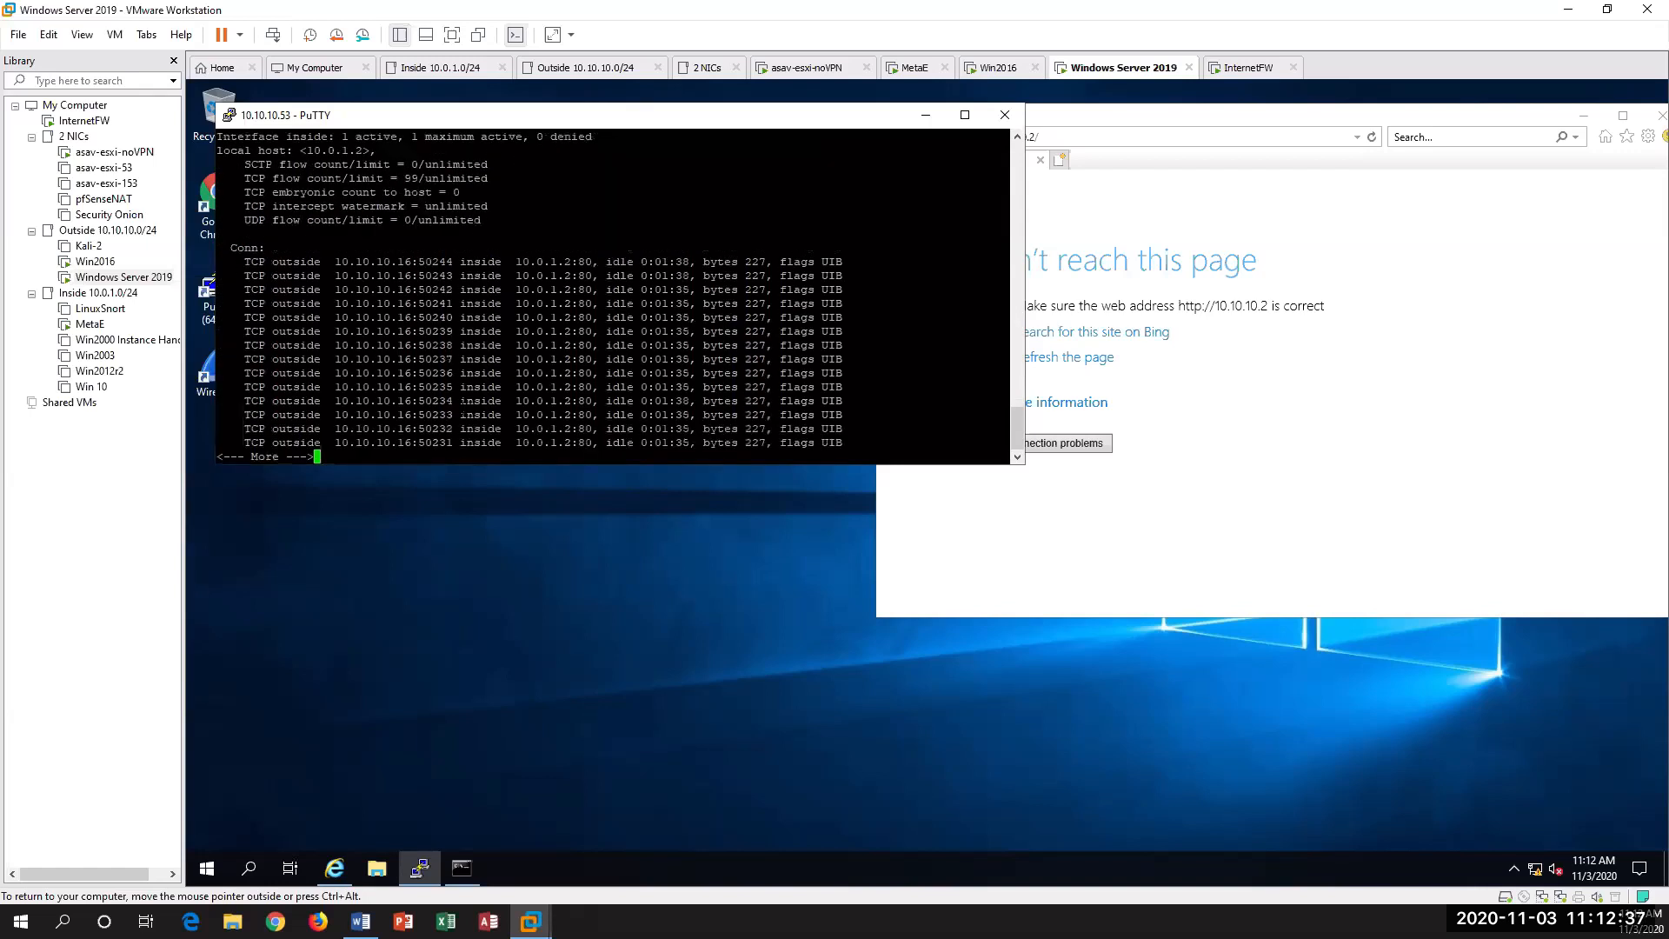
key(Return)
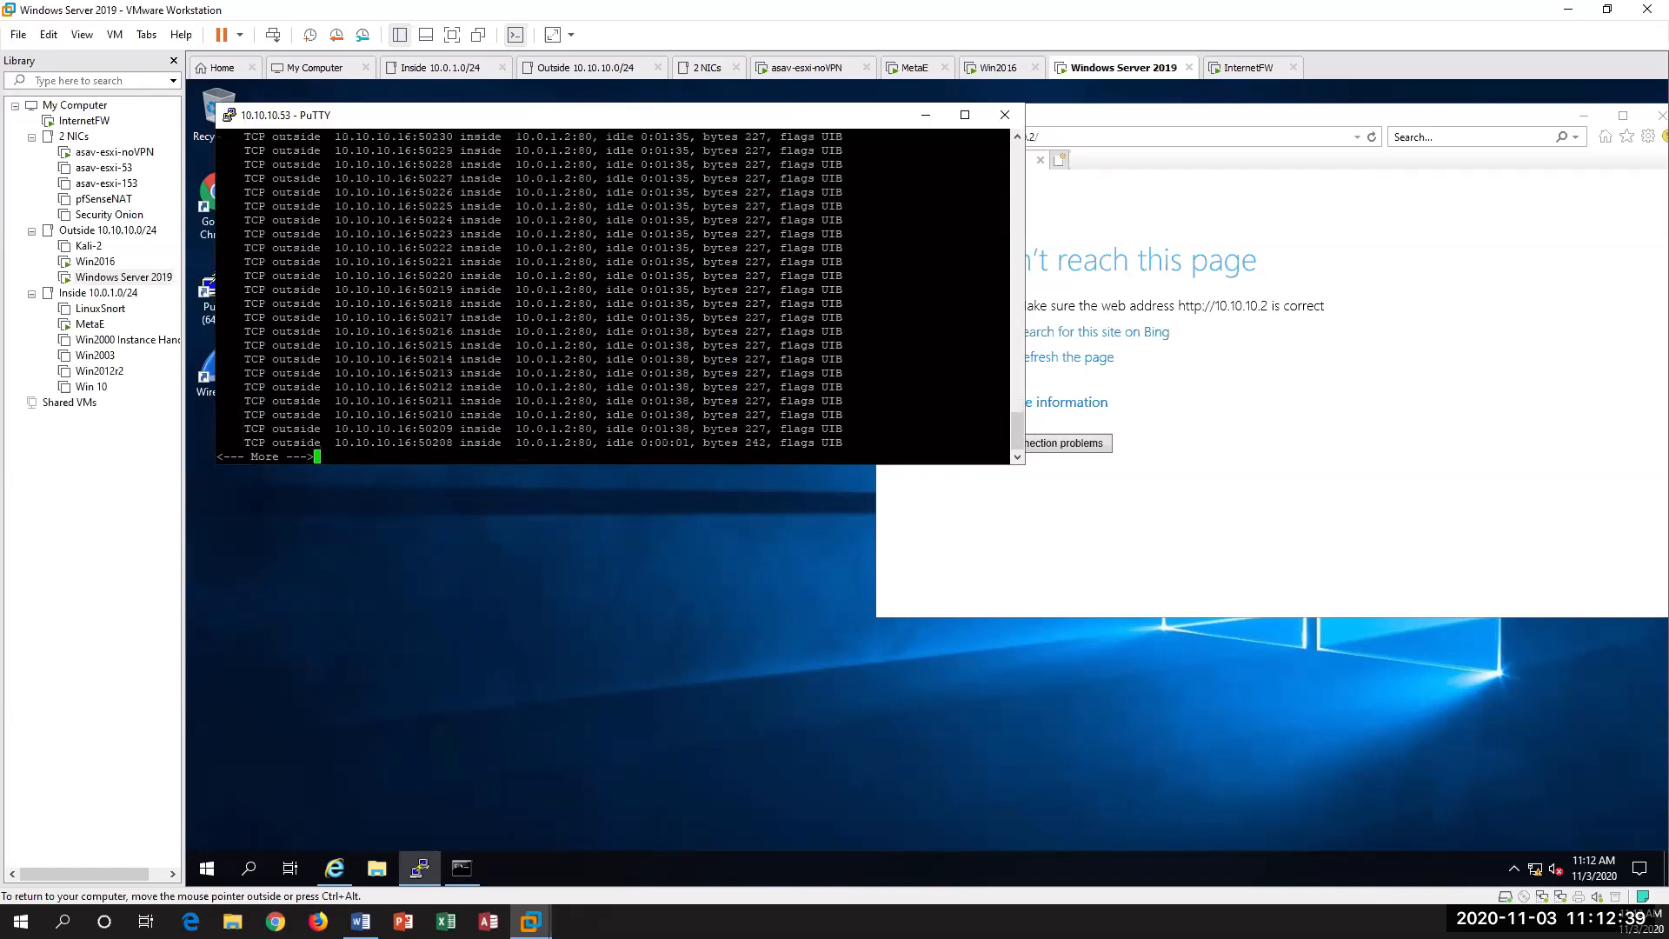
key(space)
key(space)
key(space)
key(space)
key(space)
scroll(613, 297, up, 10)
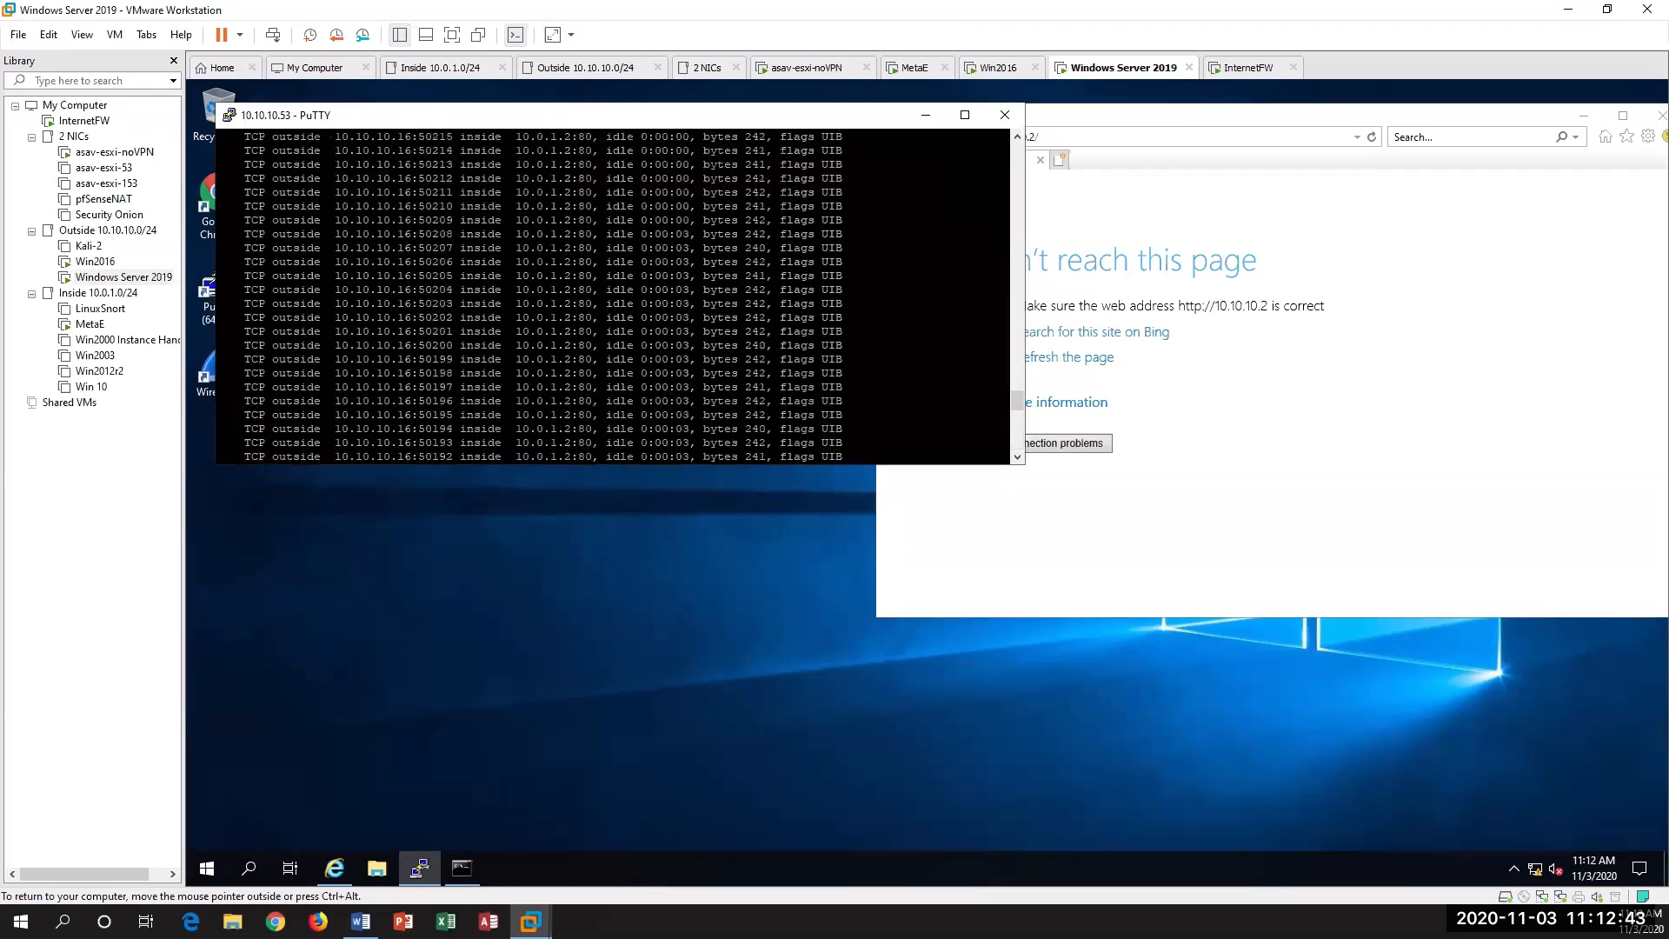
scroll(613, 296, up, 8)
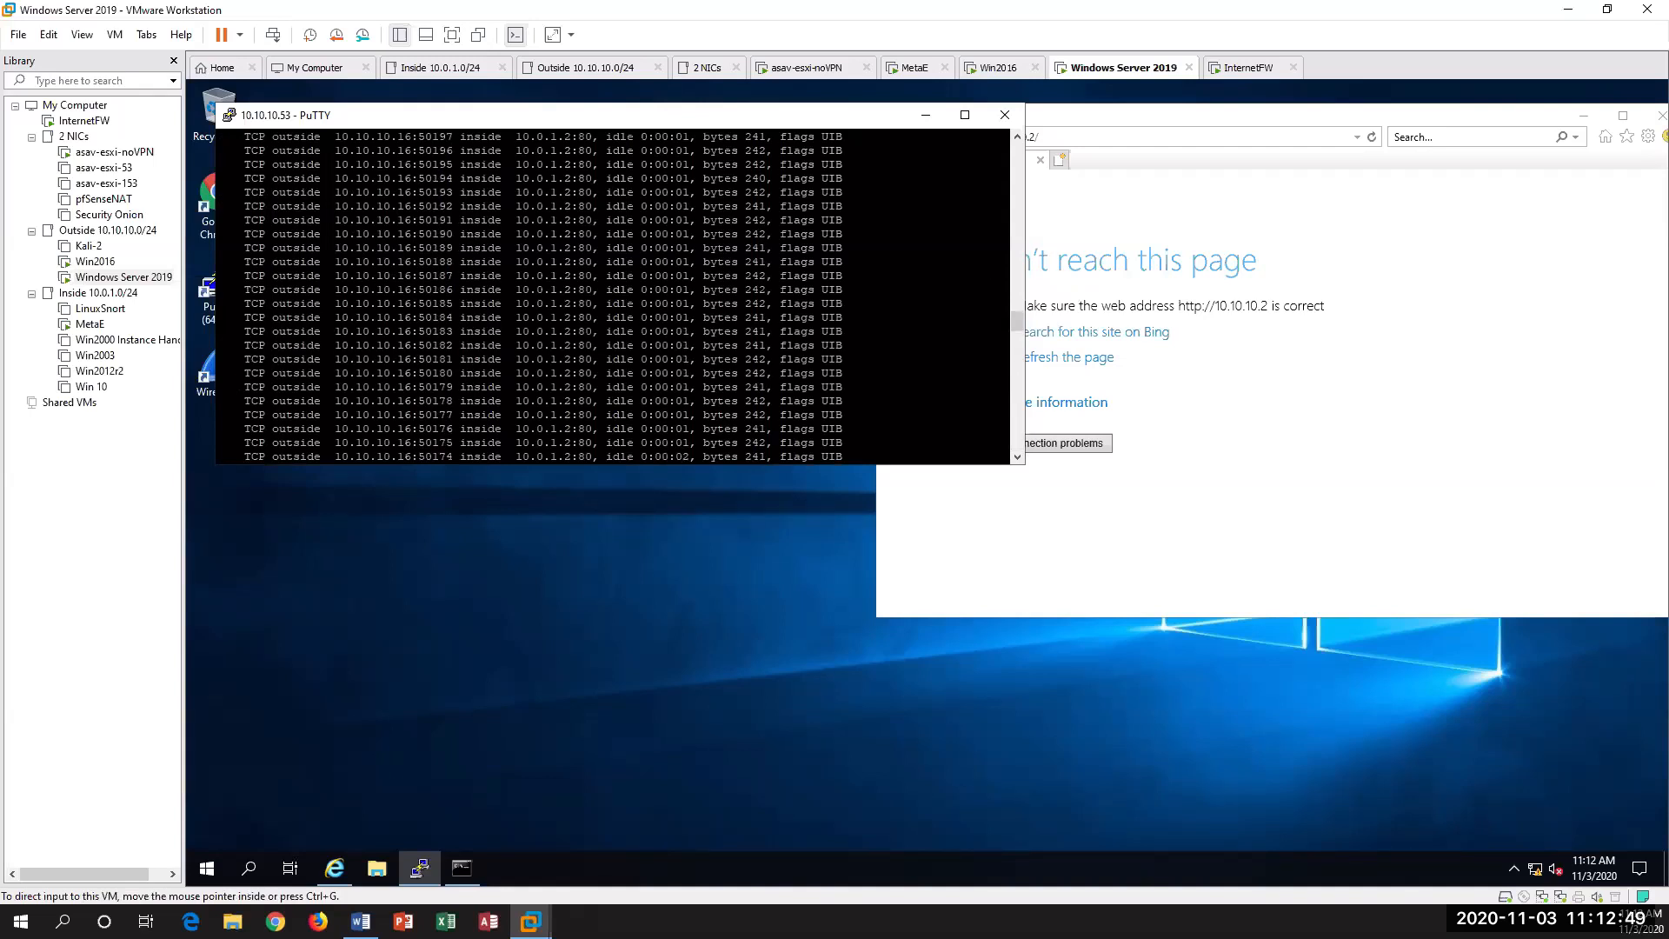
Step: Switch to the lab document Cisco ASAv MPF DOS Mitigation.docx in Word and place it over the VM window
drag(1668, 260, 1010, 171)
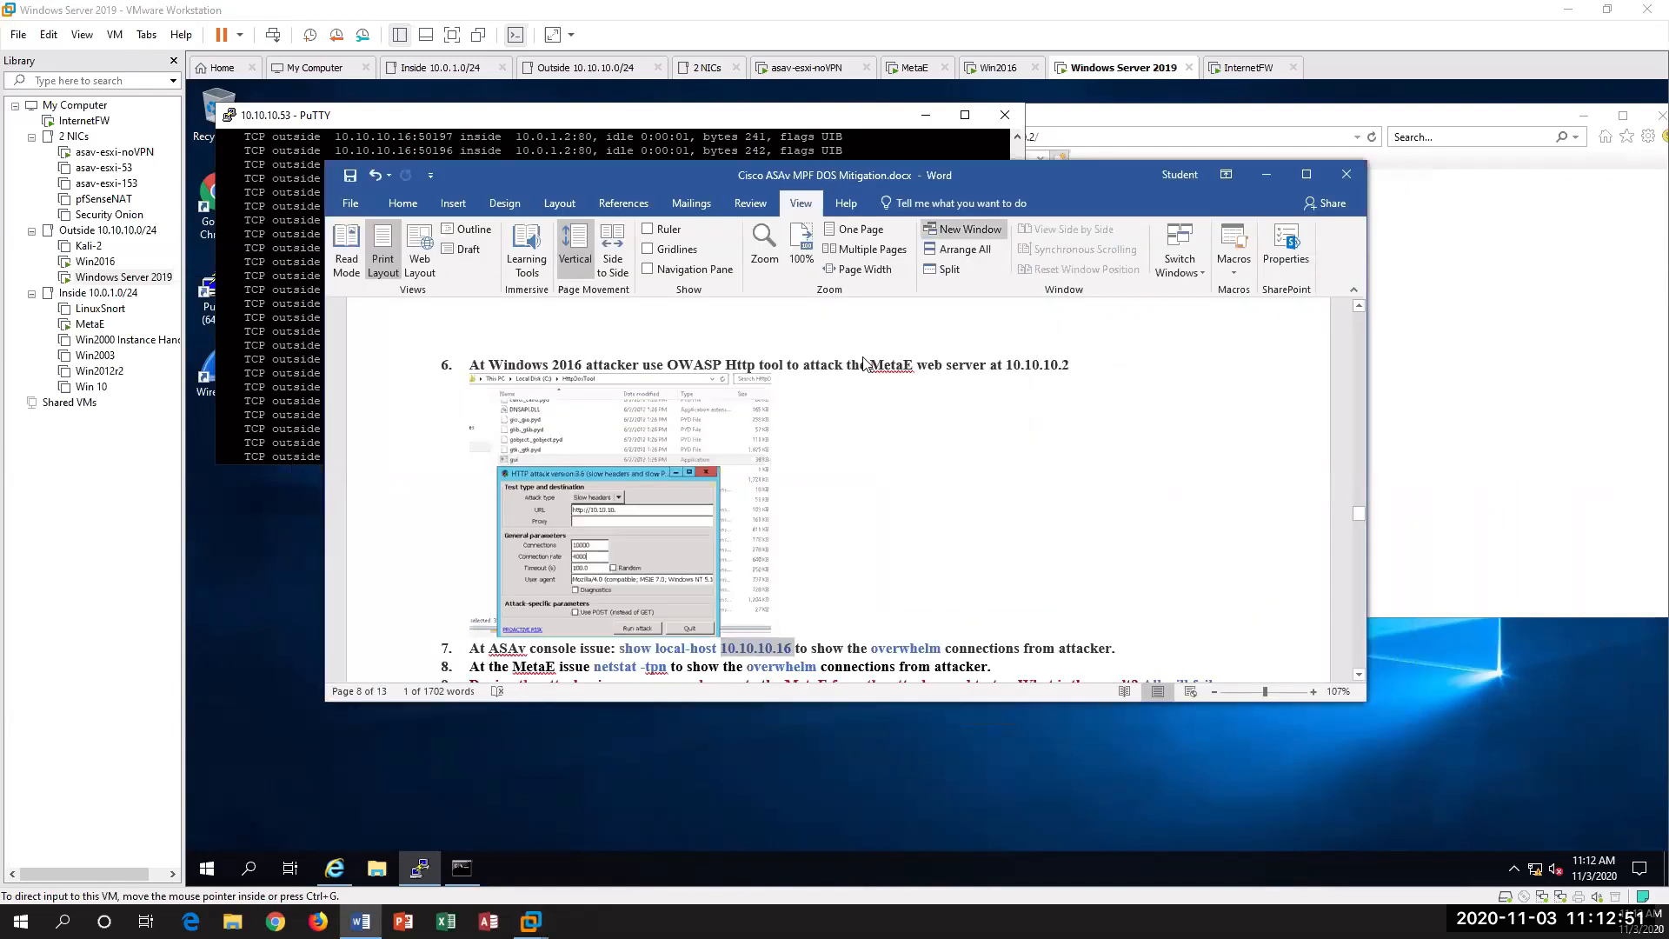
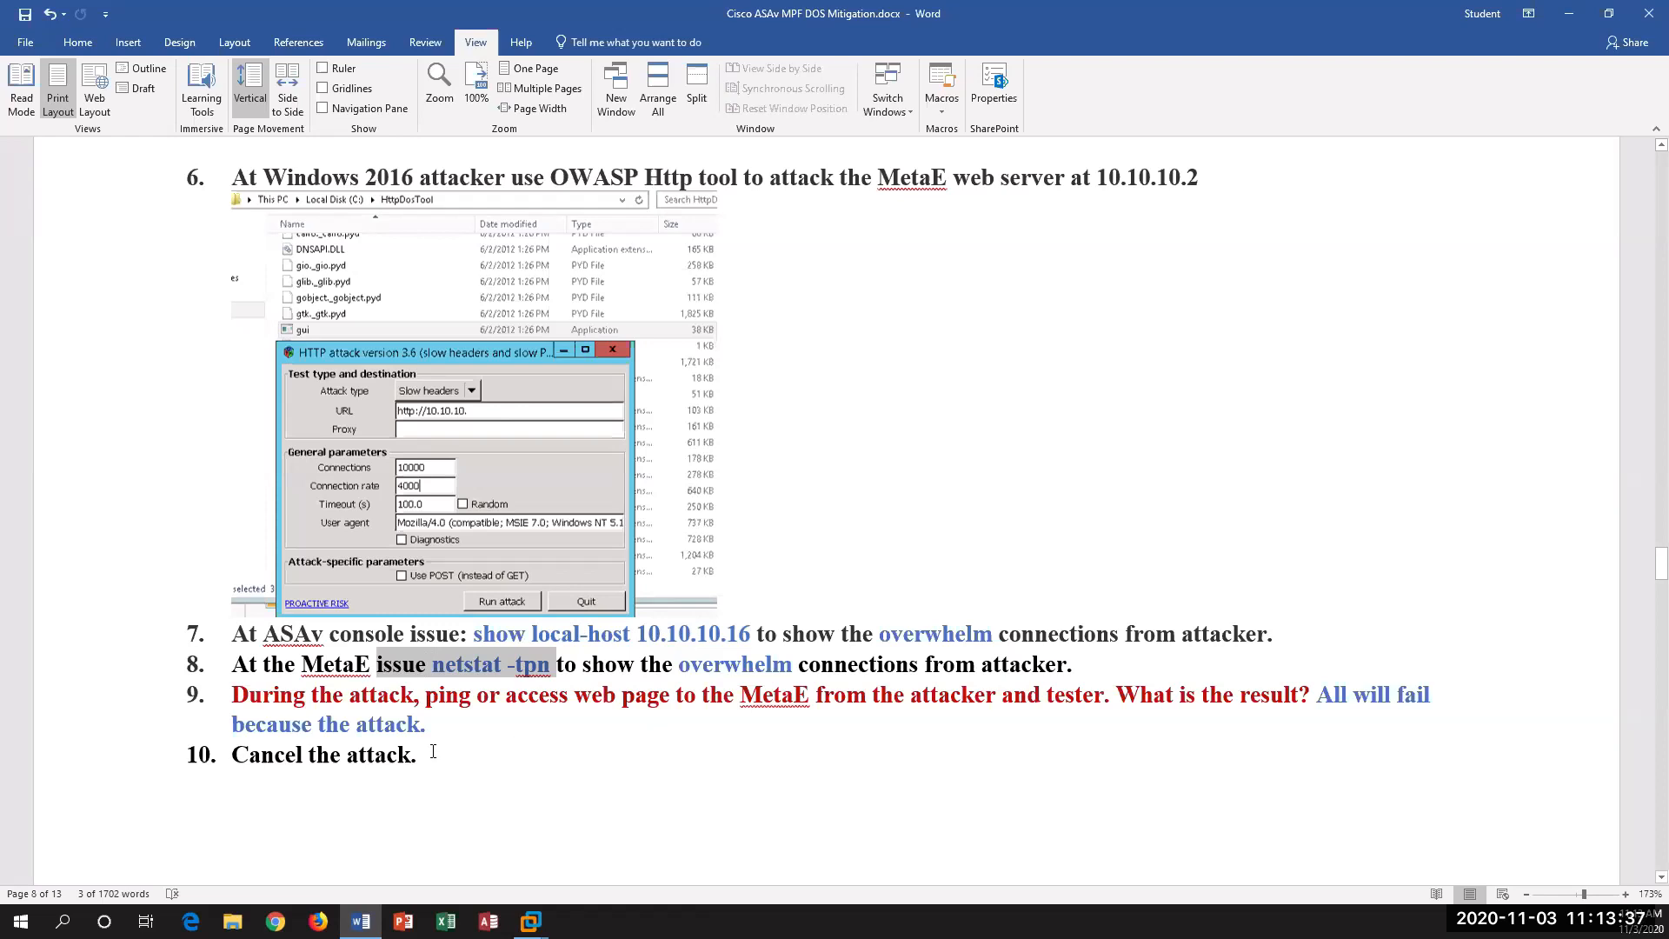
Step: Review the MPF commands in step 11 of the lab document, highlighting the policy-map, service-policy, connection limit and timeout lines
scroll(432, 751, down, 10)
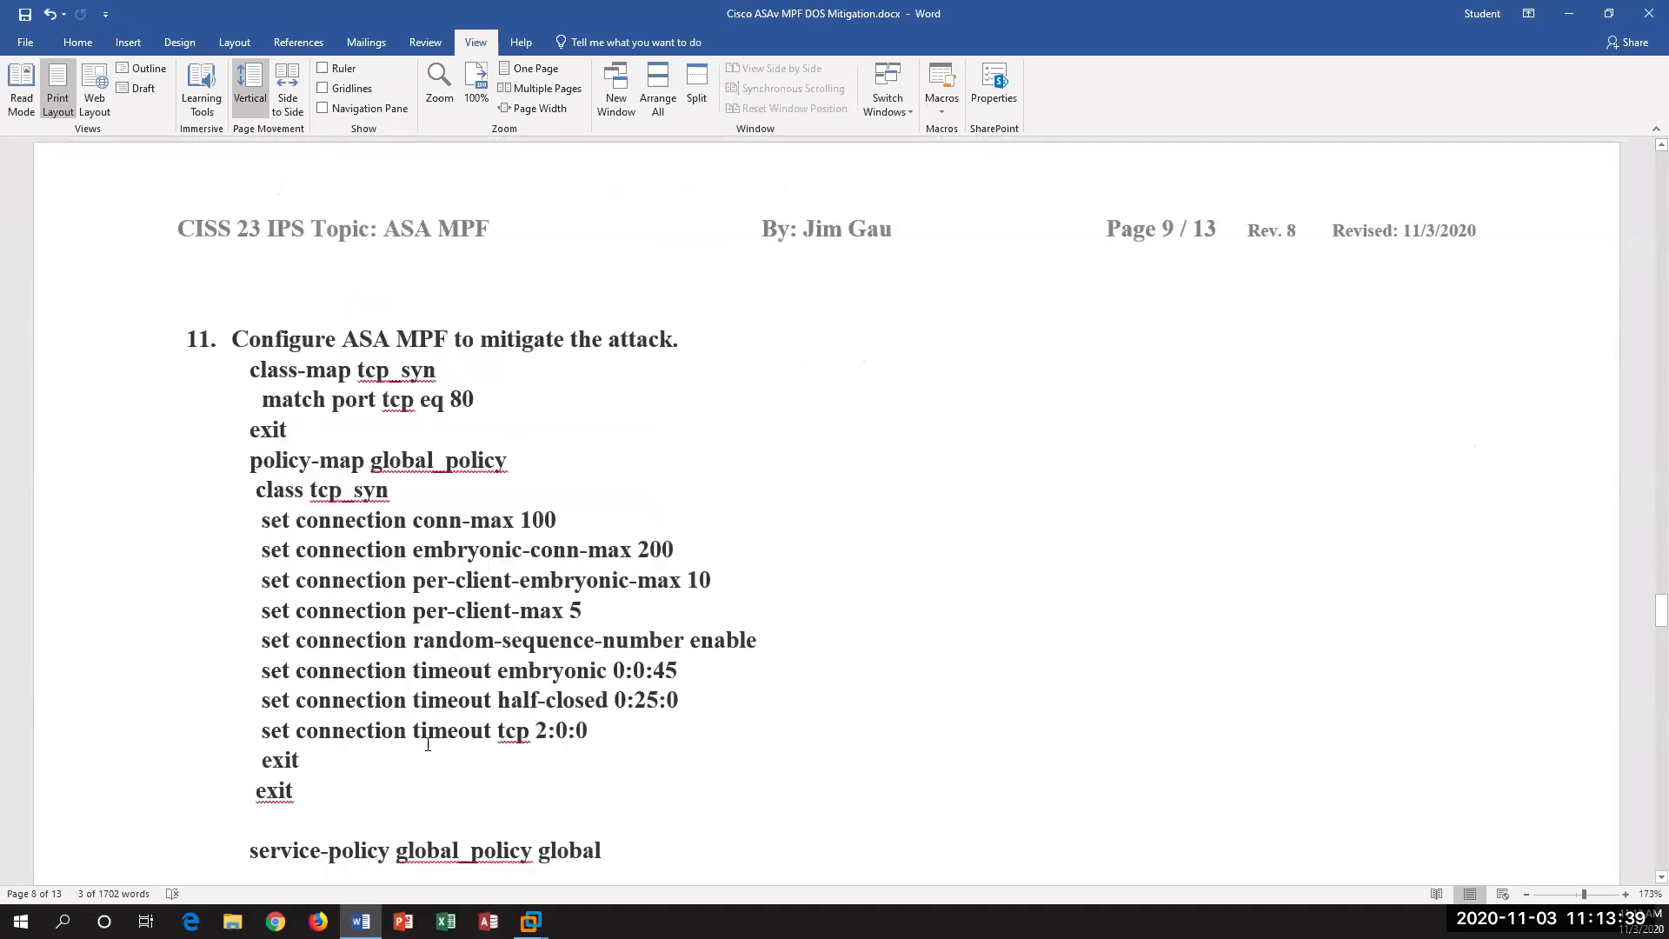
scroll(638, 713, down, 2)
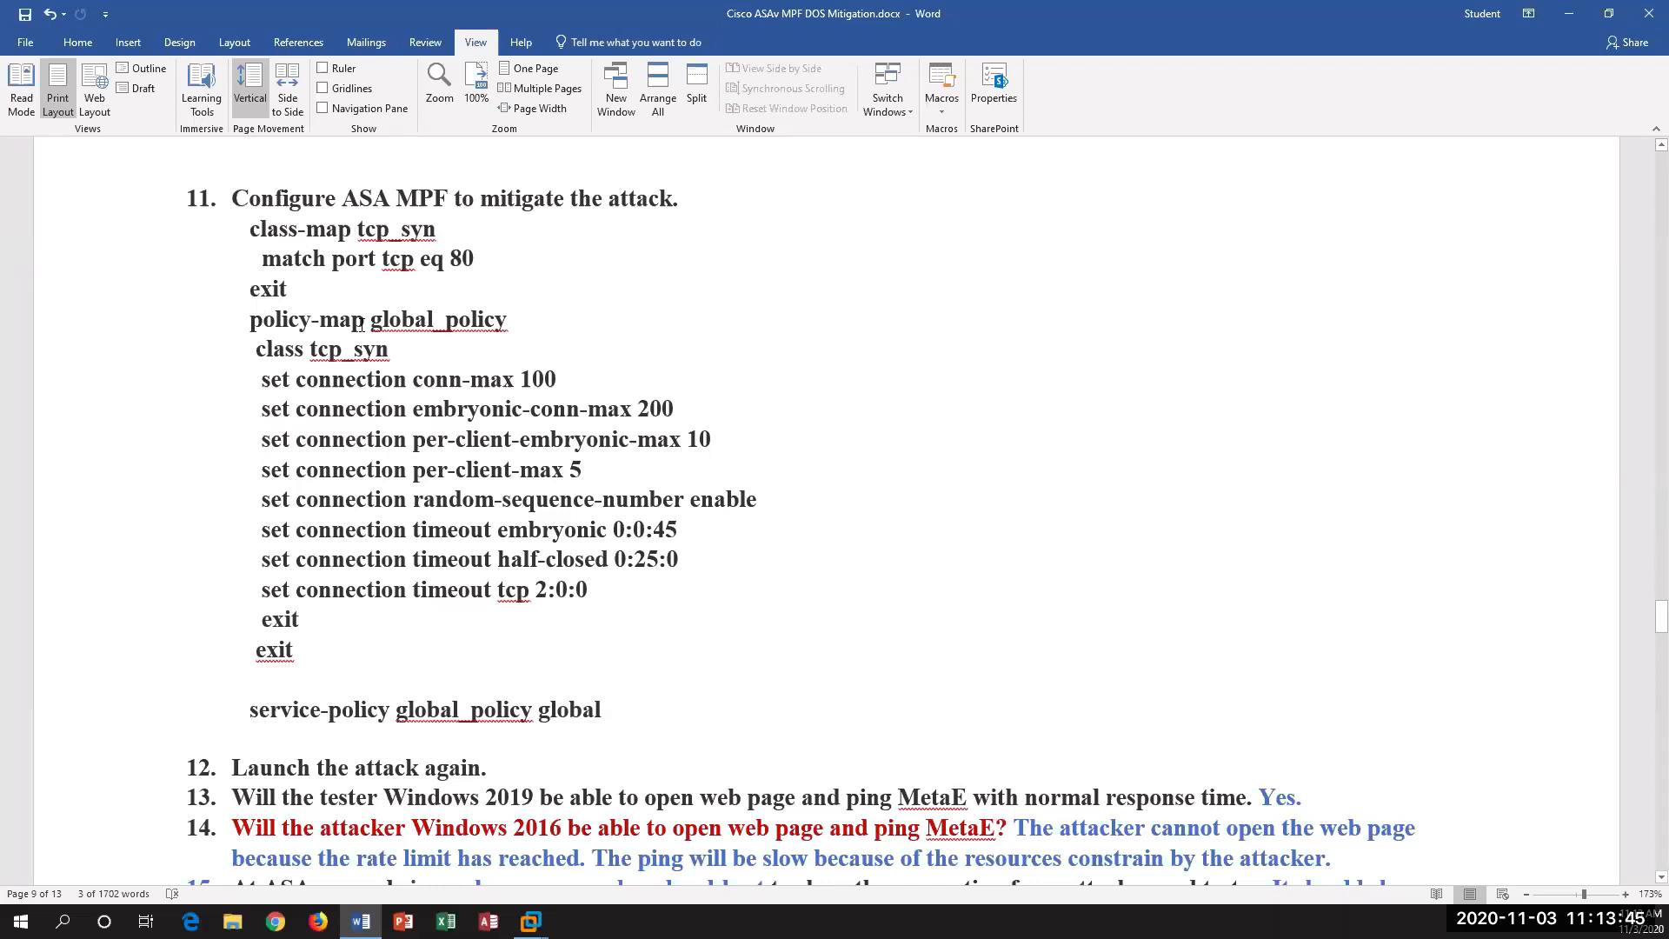
drag(347, 320, 432, 338)
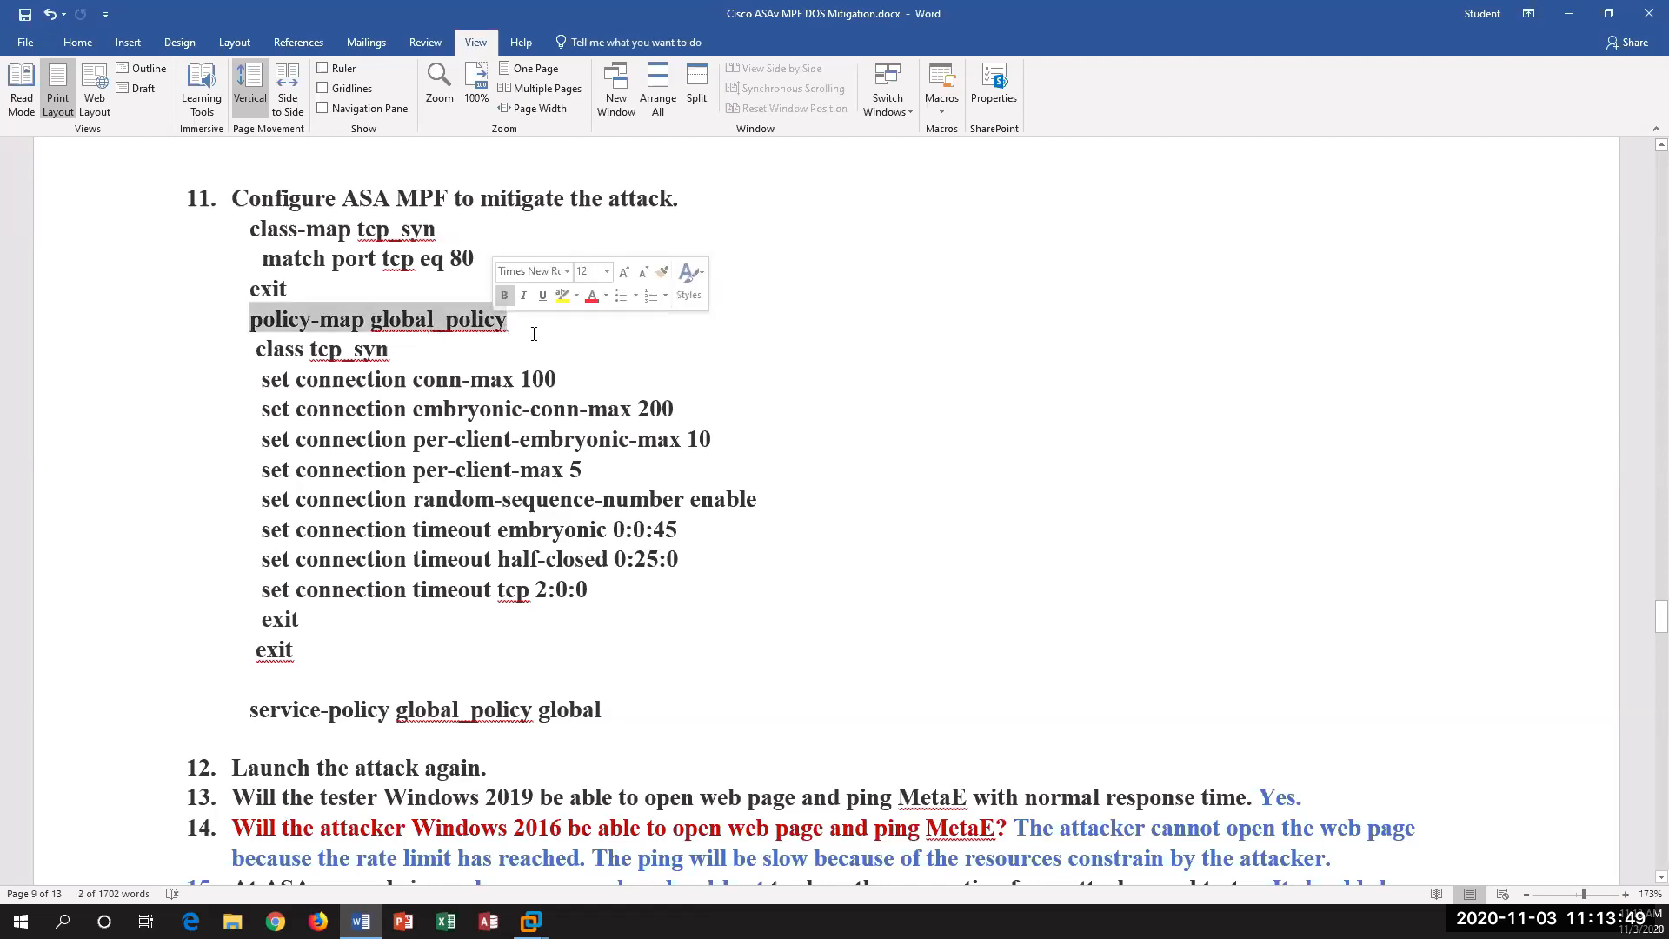
drag(247, 709, 595, 720)
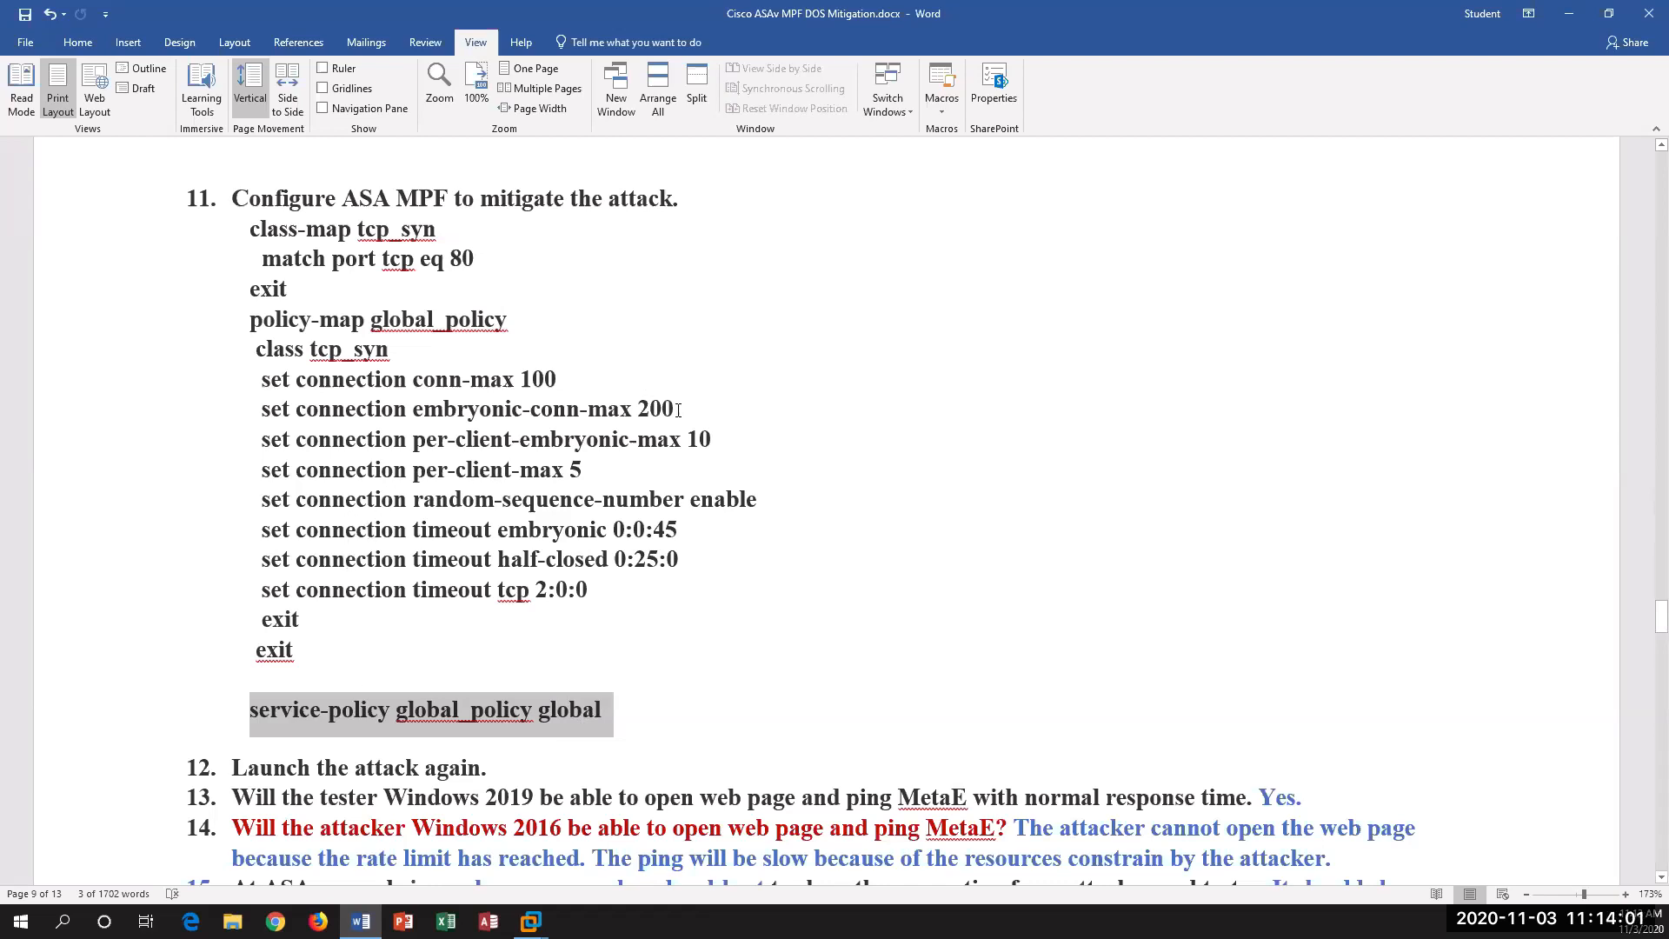
drag(678, 410, 531, 409)
drag(415, 378, 556, 383)
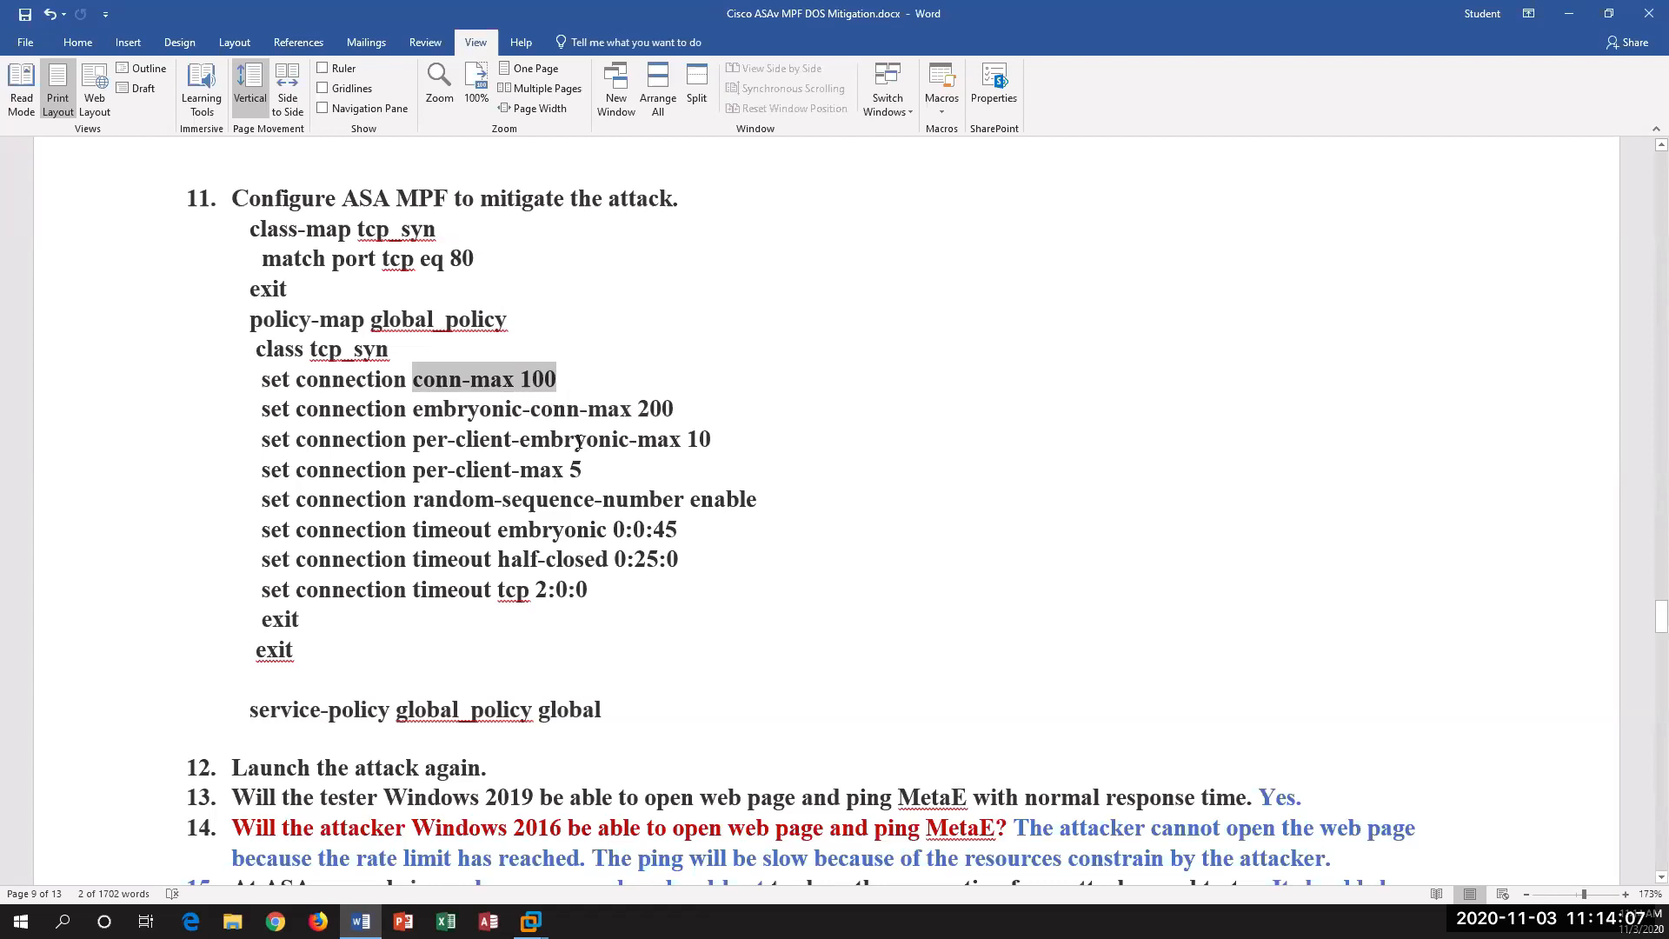
drag(462, 475, 634, 476)
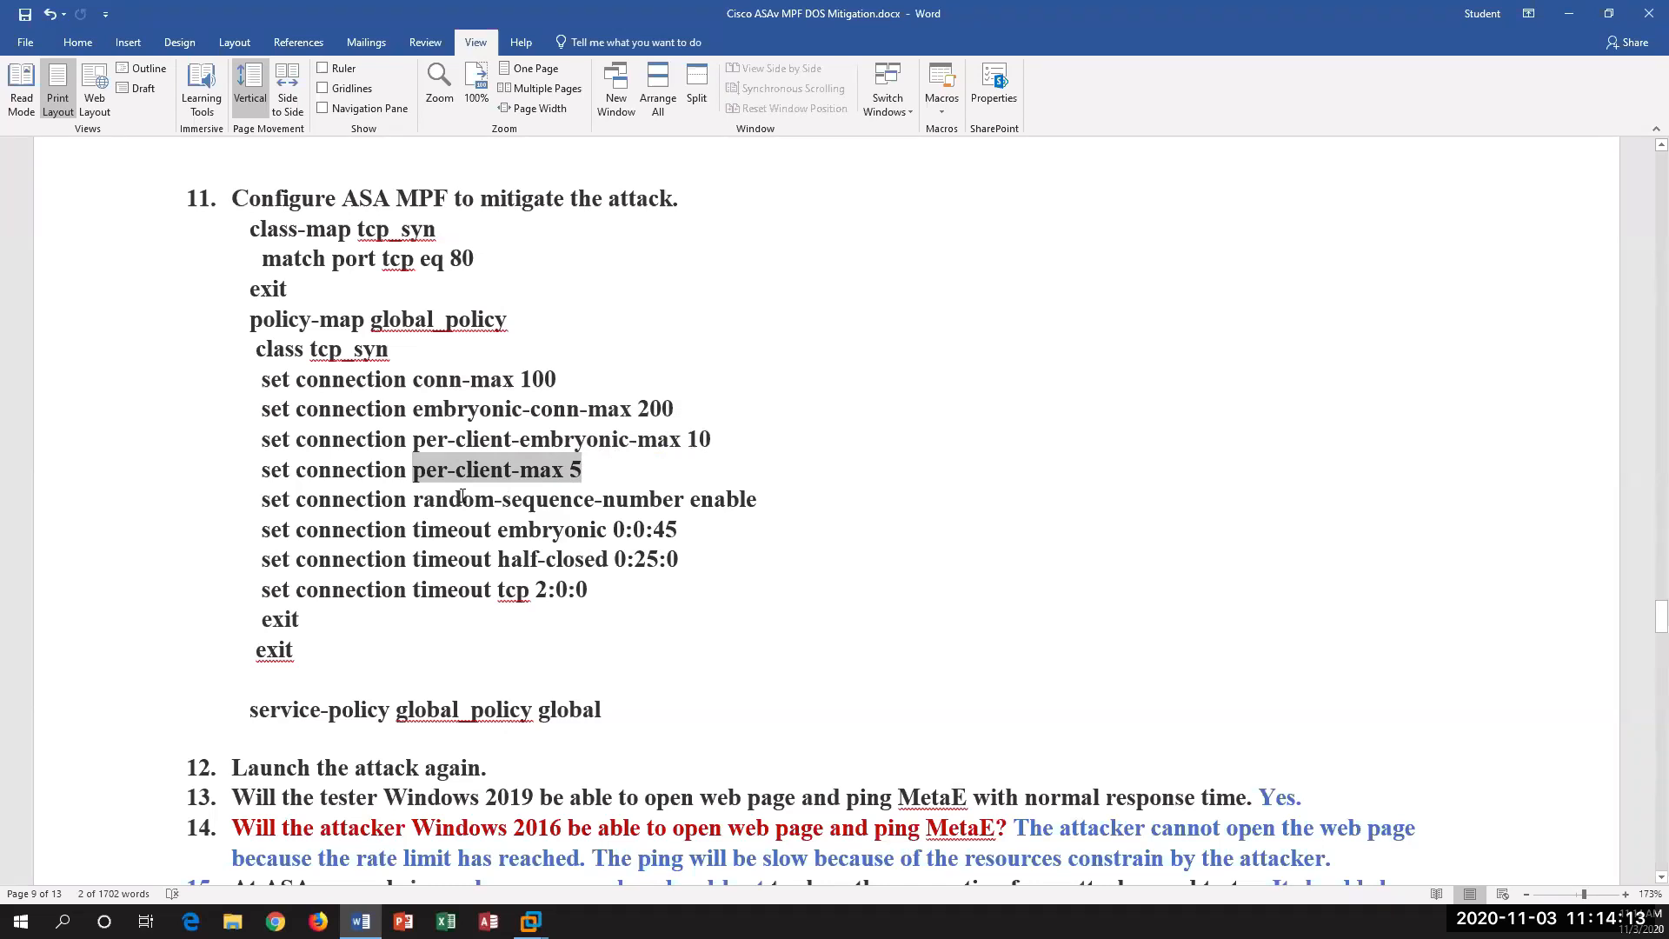
drag(412, 530, 658, 561)
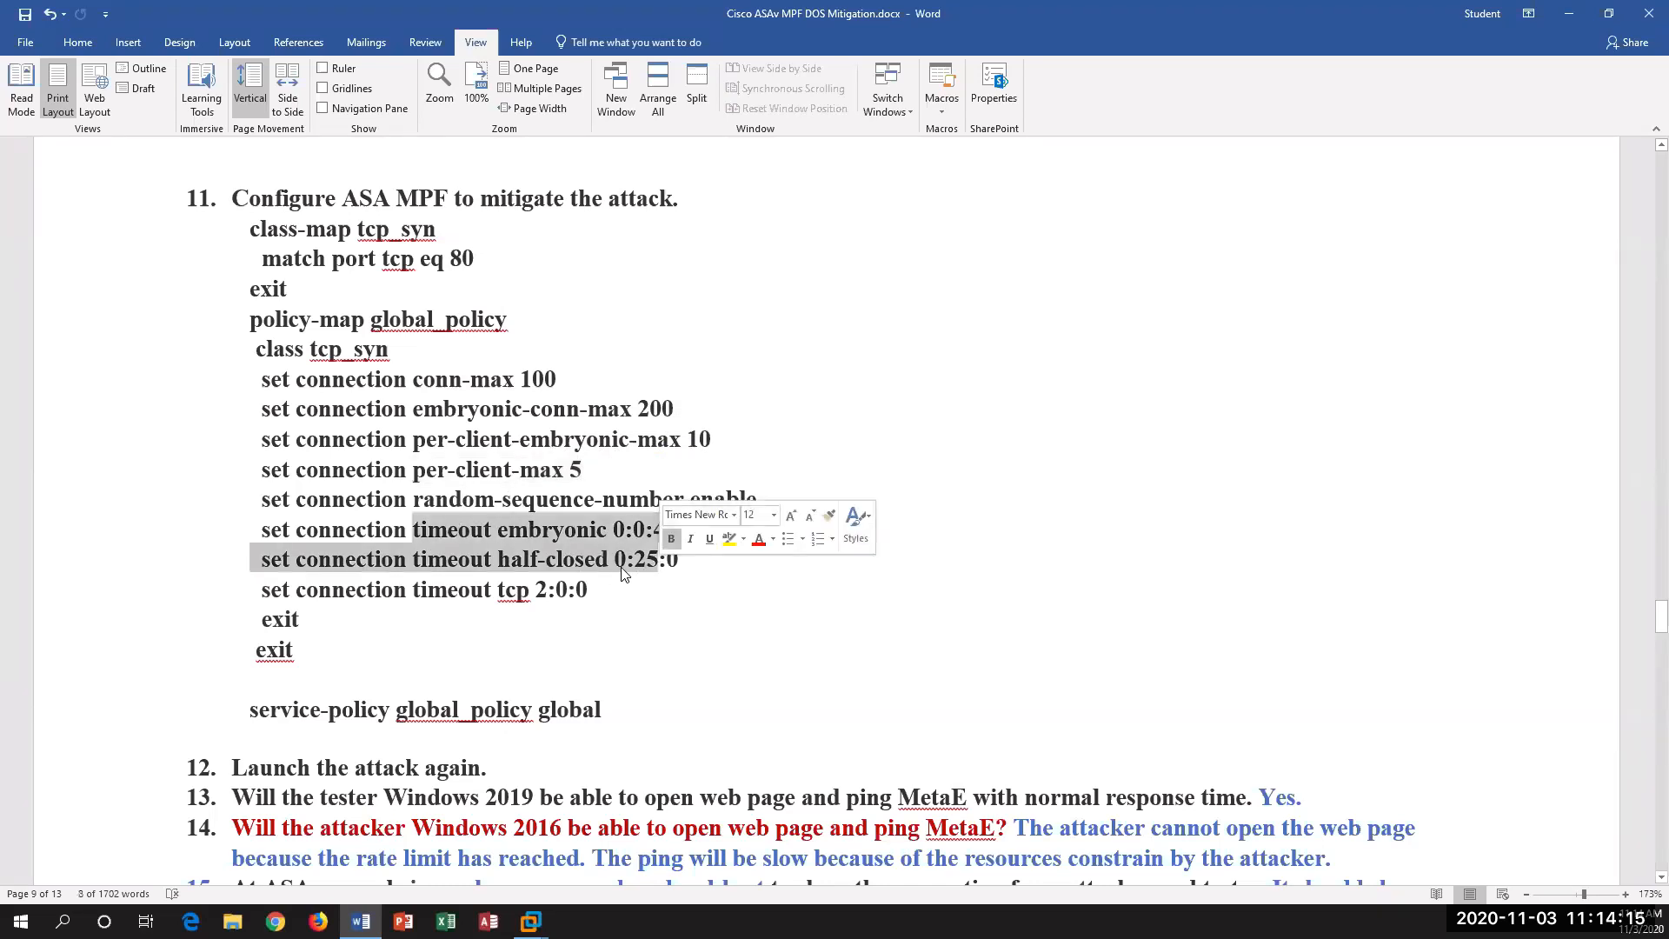
click(606, 472)
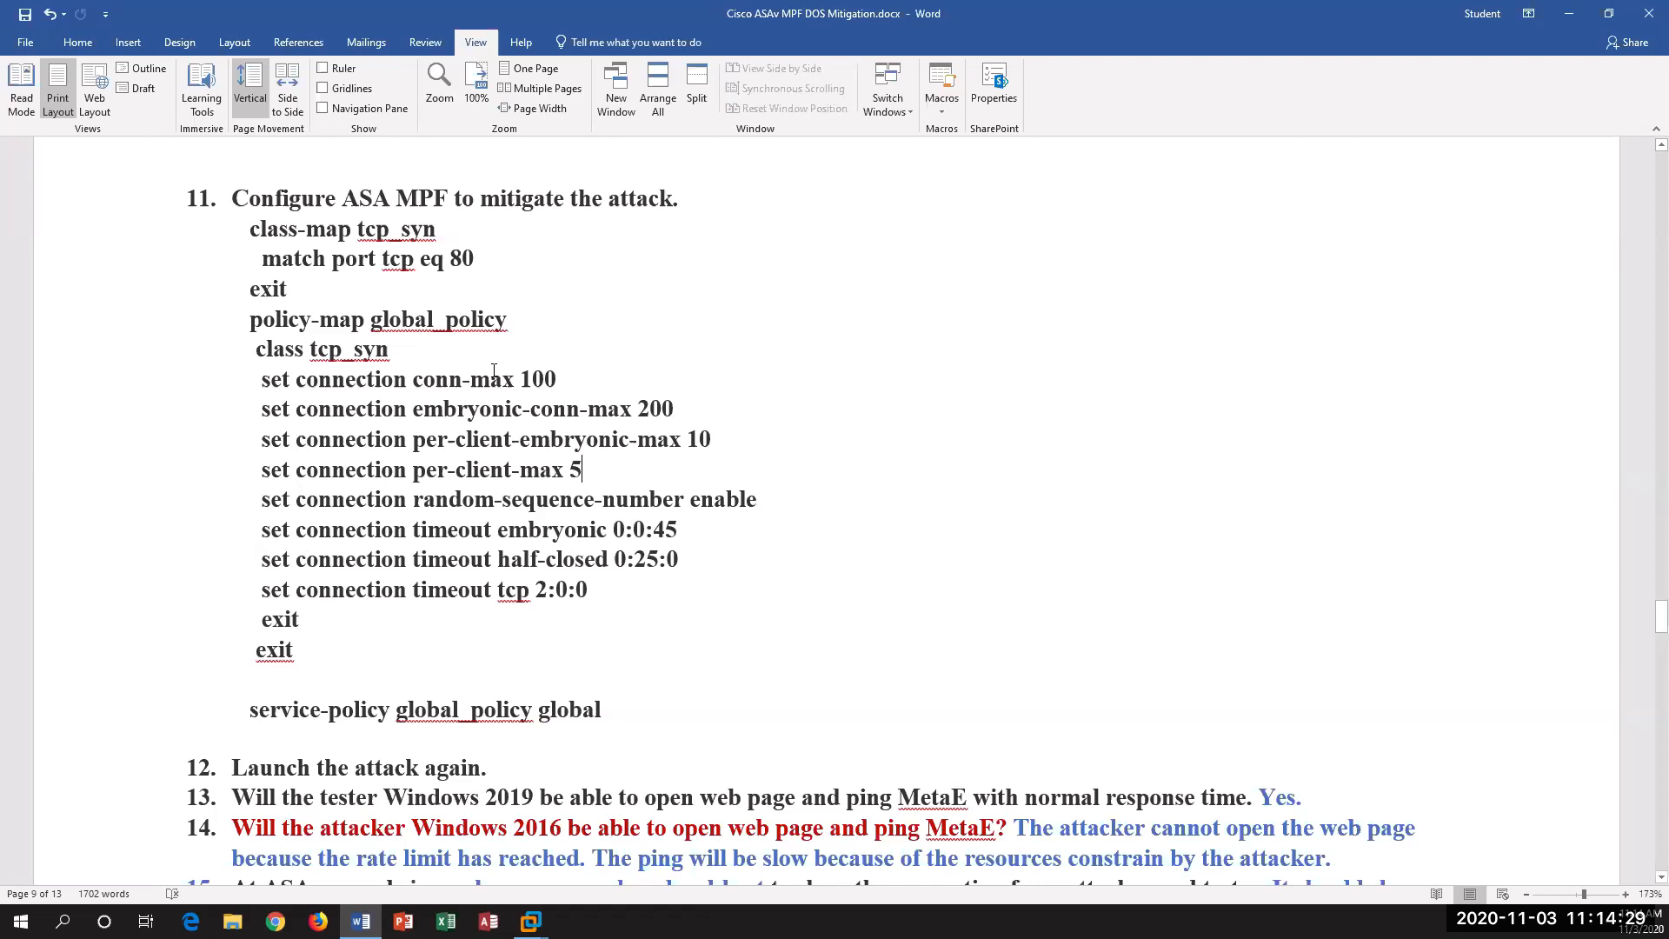
Step: Copy the whole step 11 configuration block, from class-map tcp_syn through service-policy global_policy global
scroll(495, 365, down, 2)
scroll(497, 361, up, 2)
drag(603, 710, 241, 229)
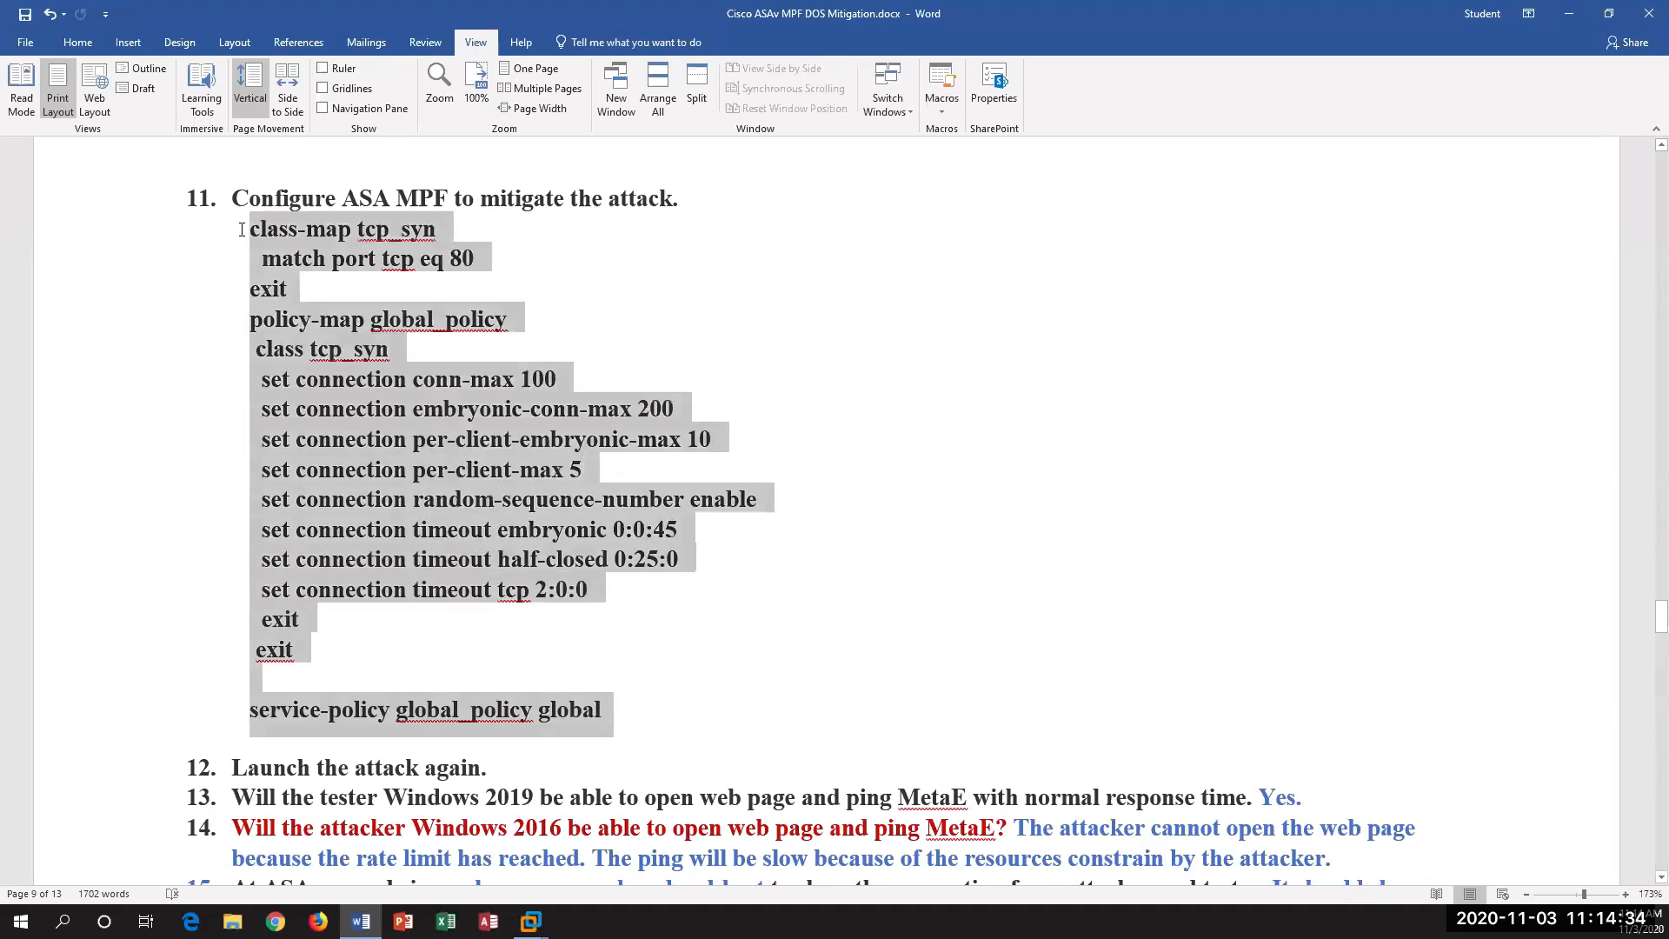
right_click(345, 241)
click(387, 273)
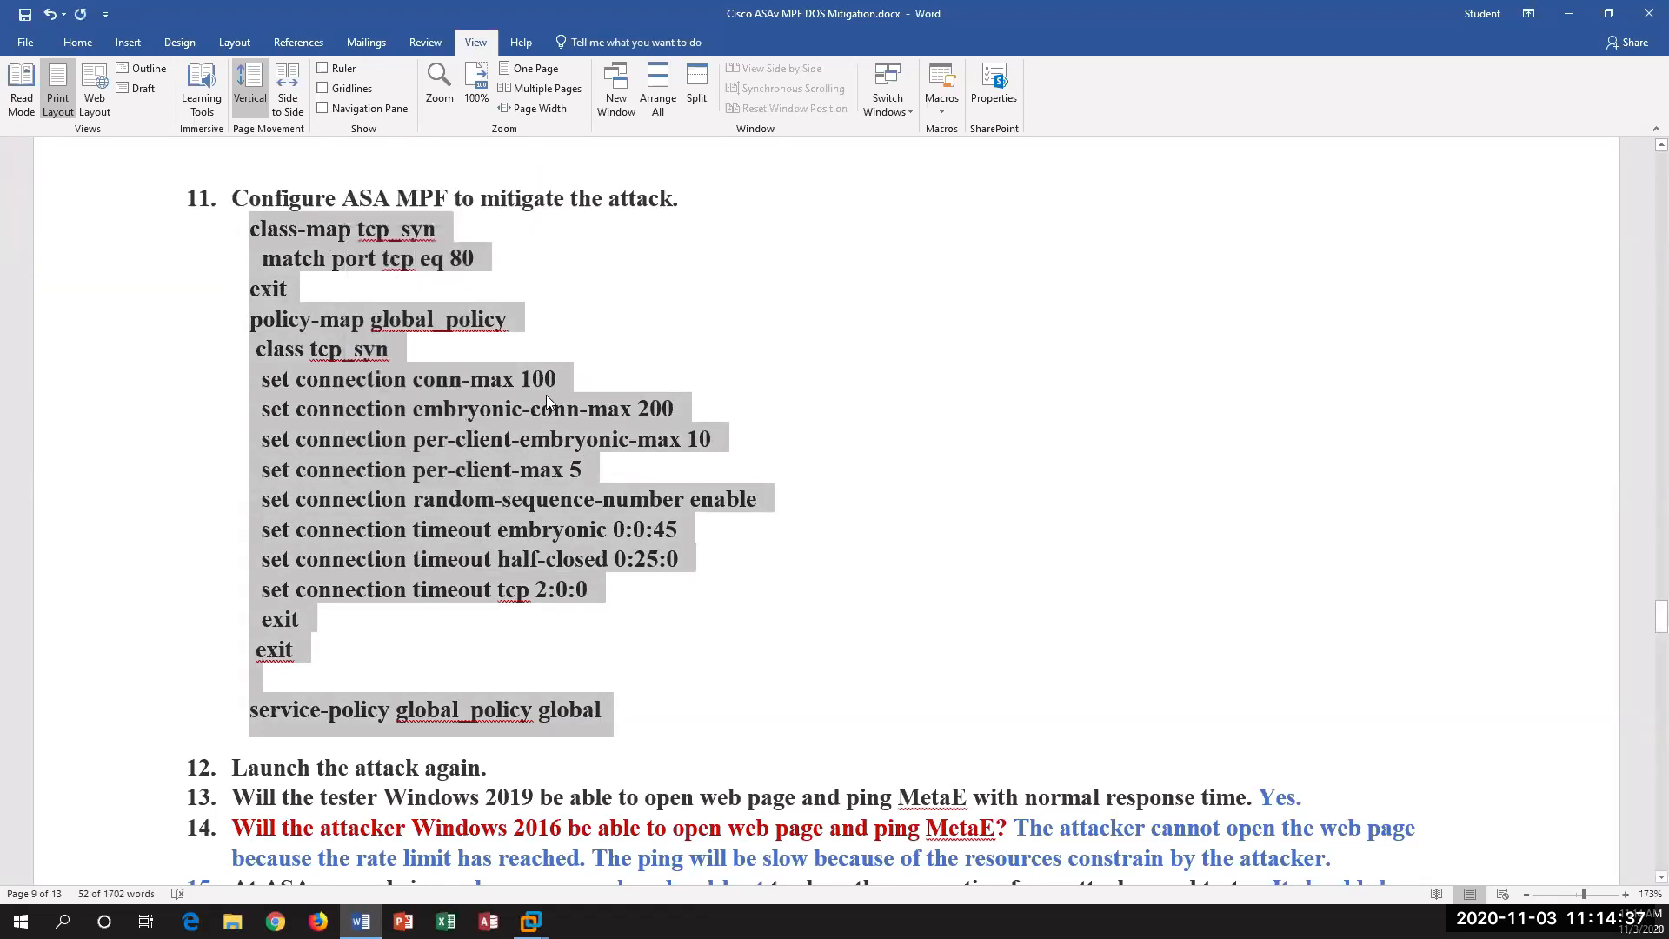
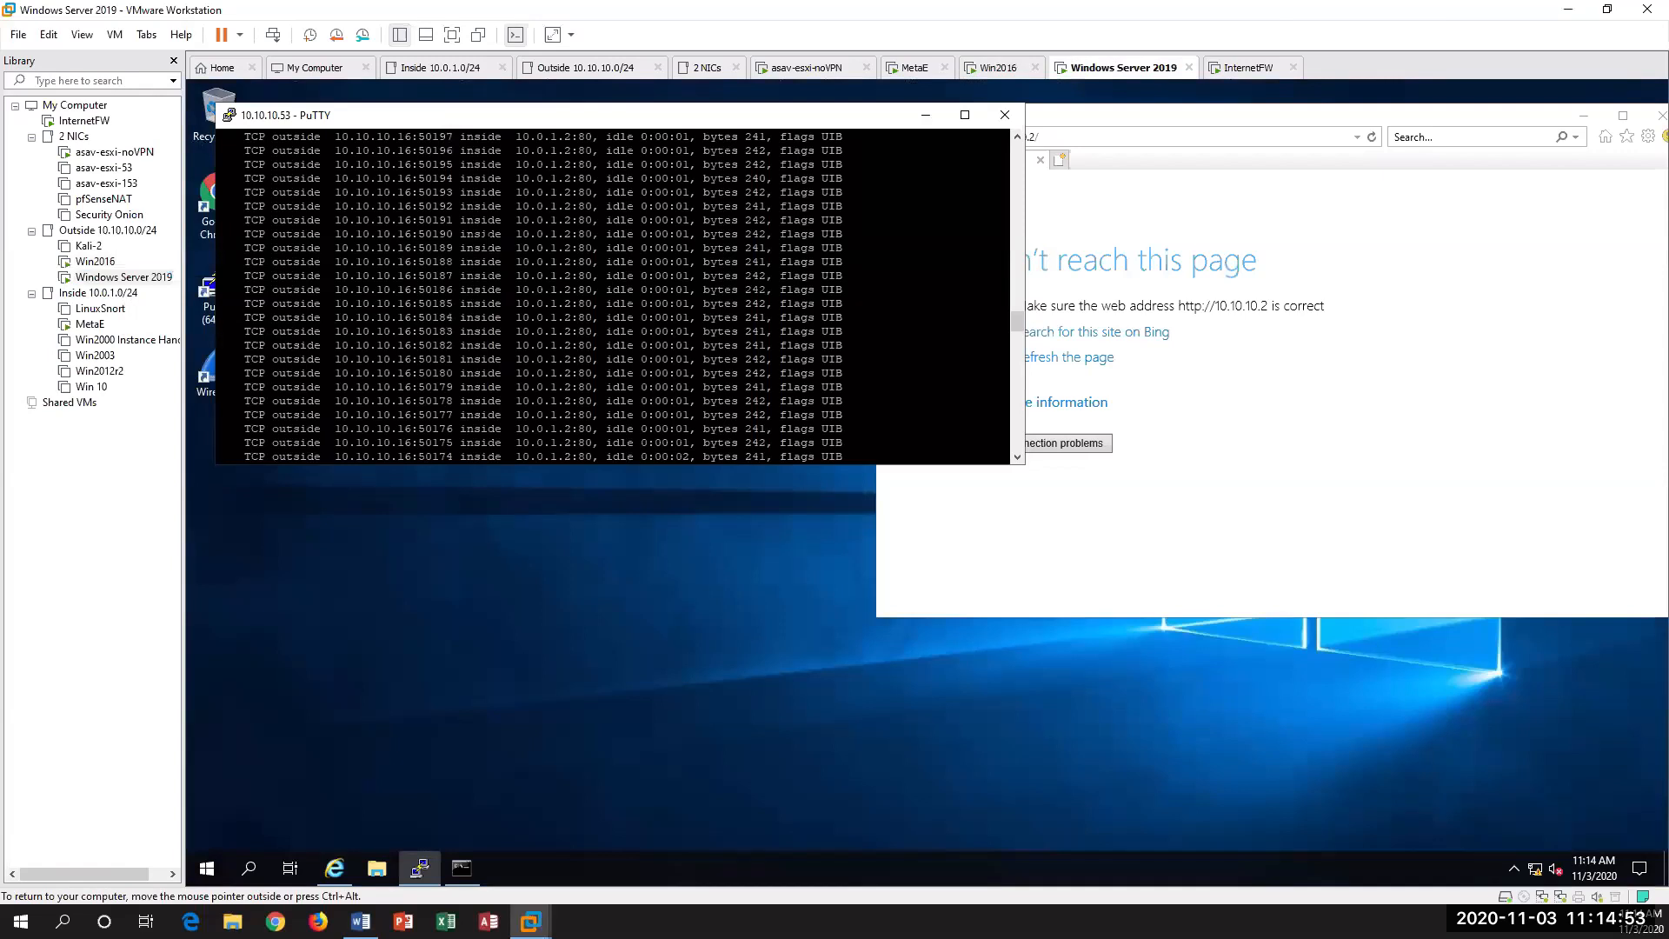
Step: Return to the ASA prompt, enter configuration mode with conf t, and skip the anonymous error reporting question
key(Return)
key(Return)
key(Return)
key(Return)
key(Return)
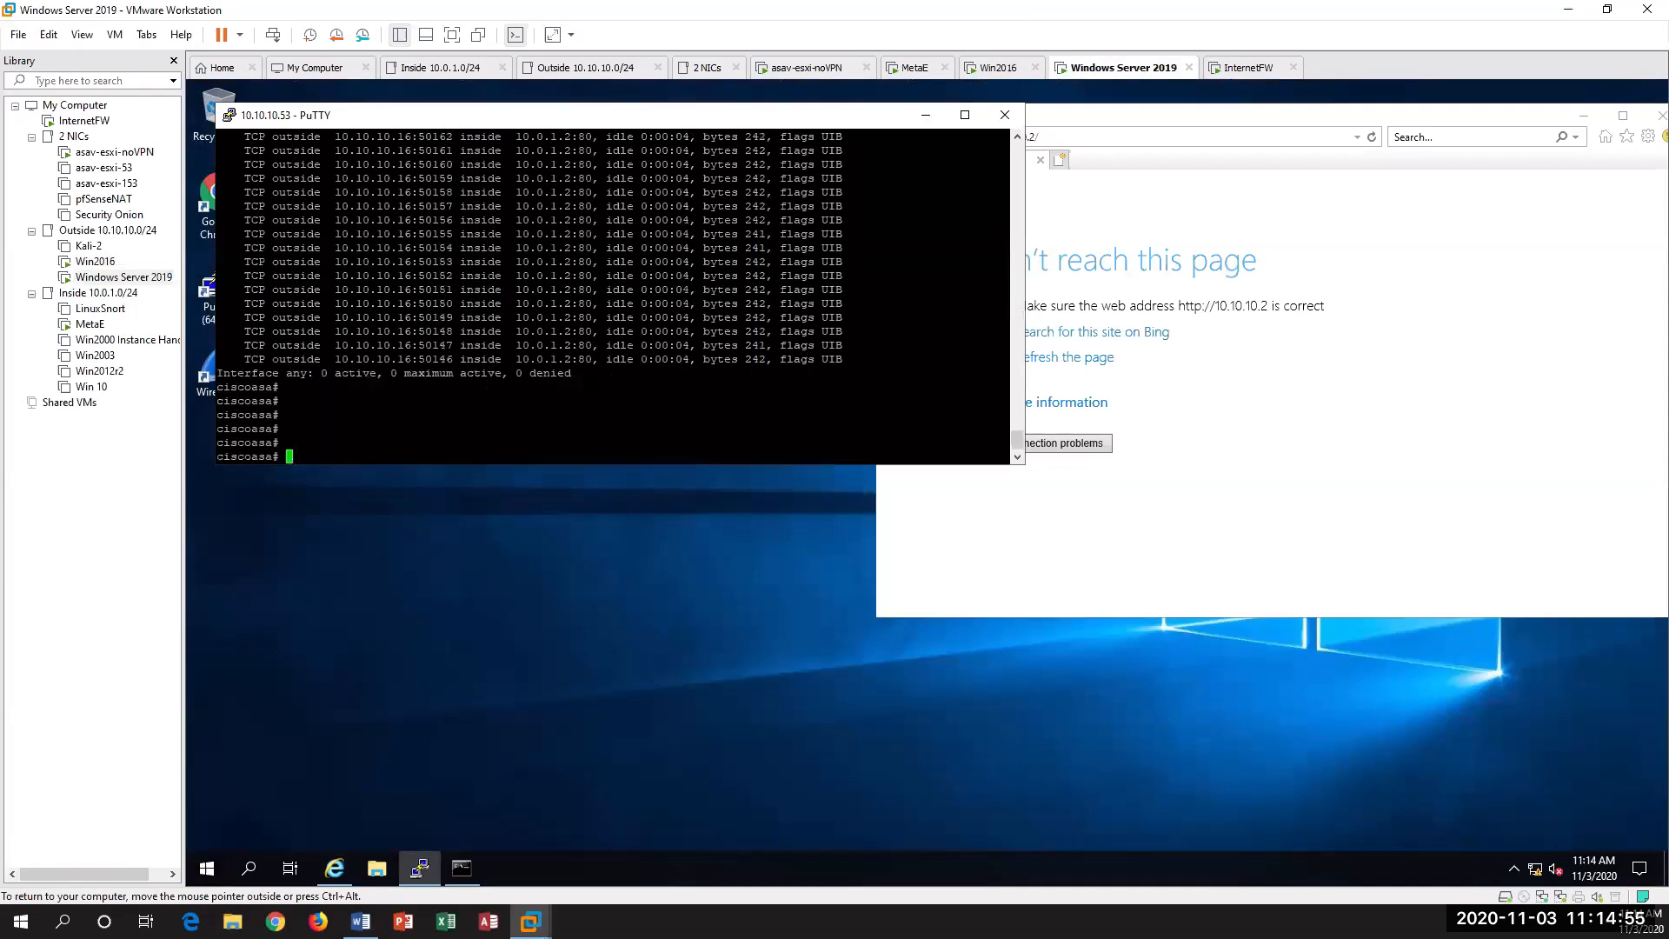
text(conf t)
key(Return)
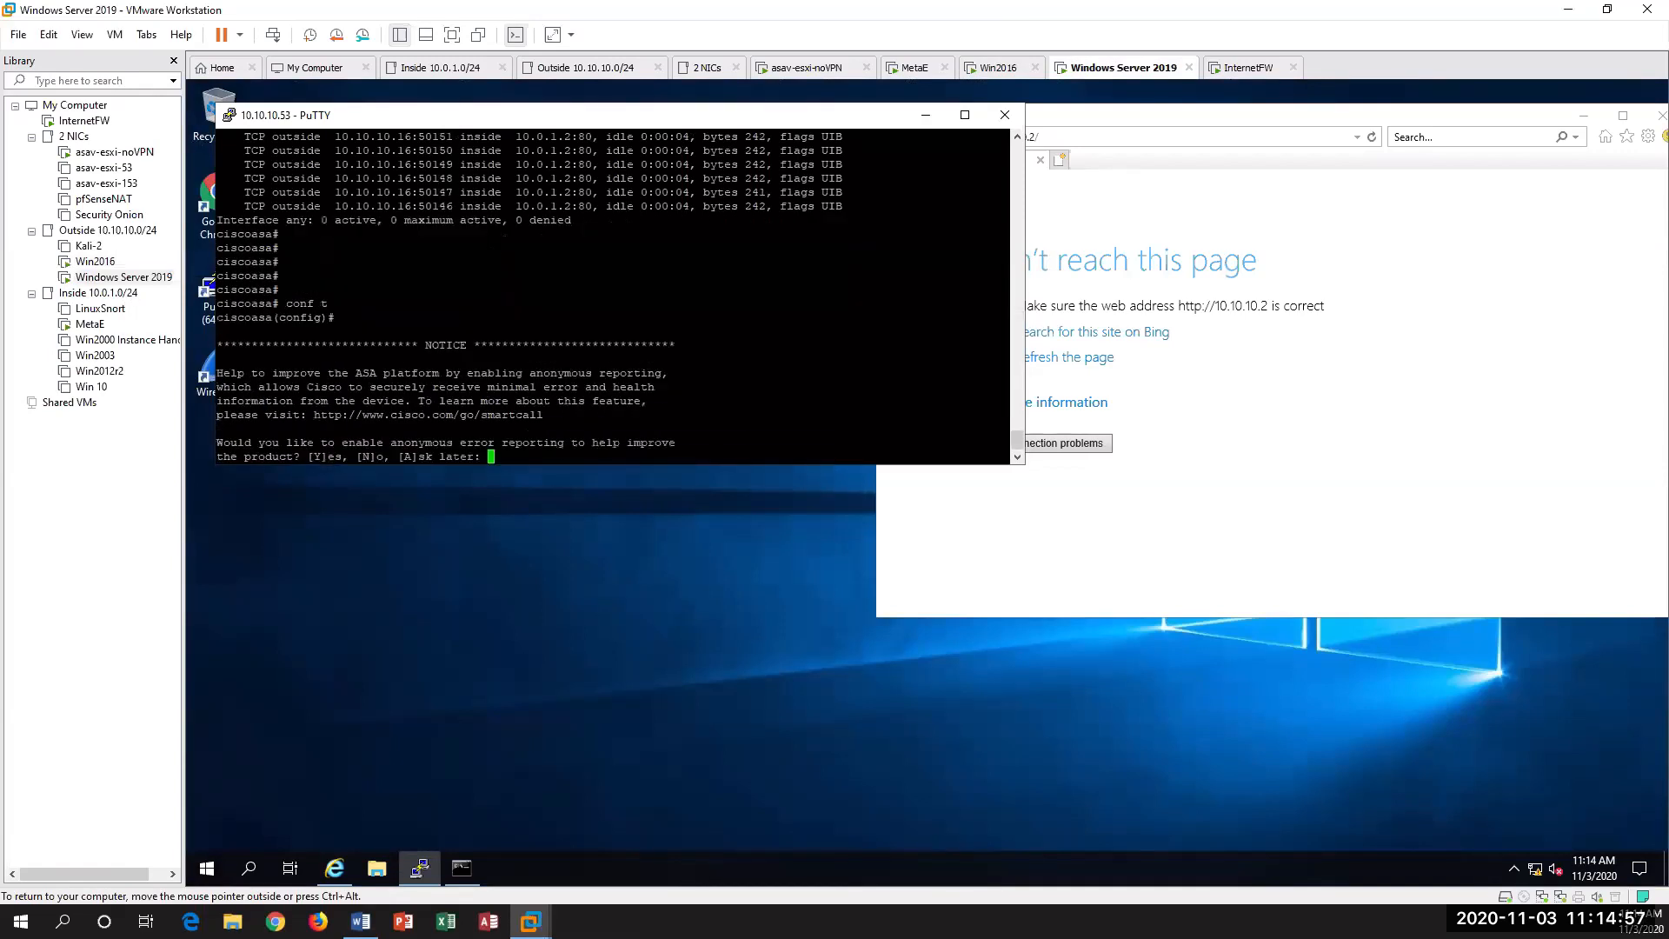
key(Return)
key(Return)
key(Return)
key(Return)
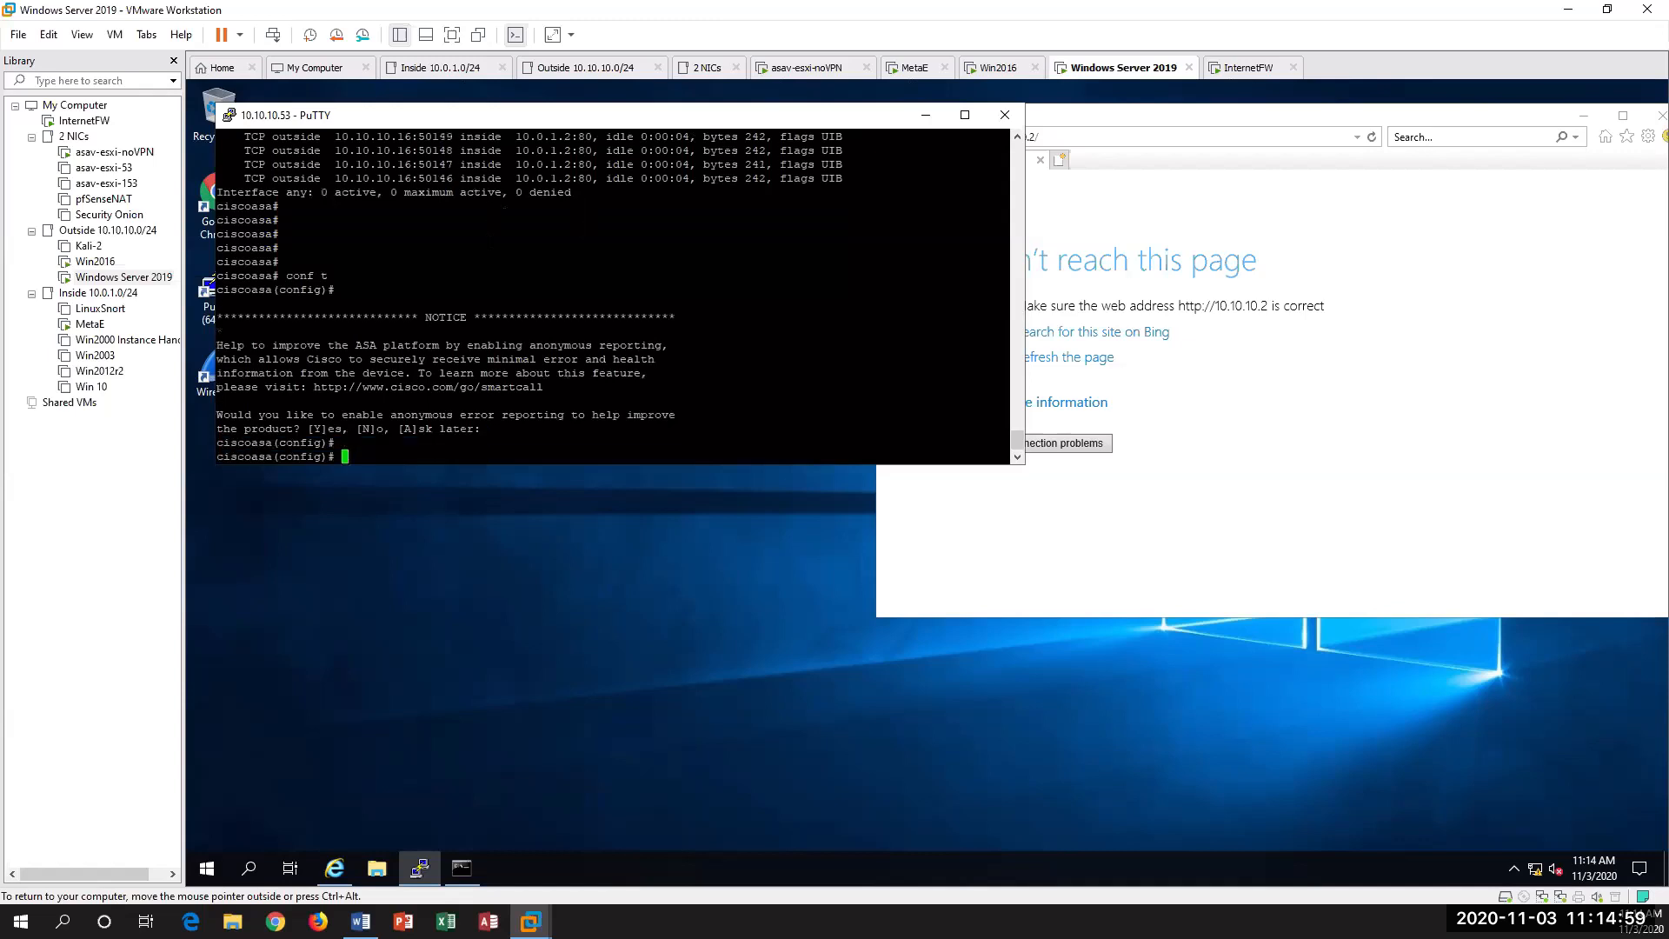
double_click(490, 245)
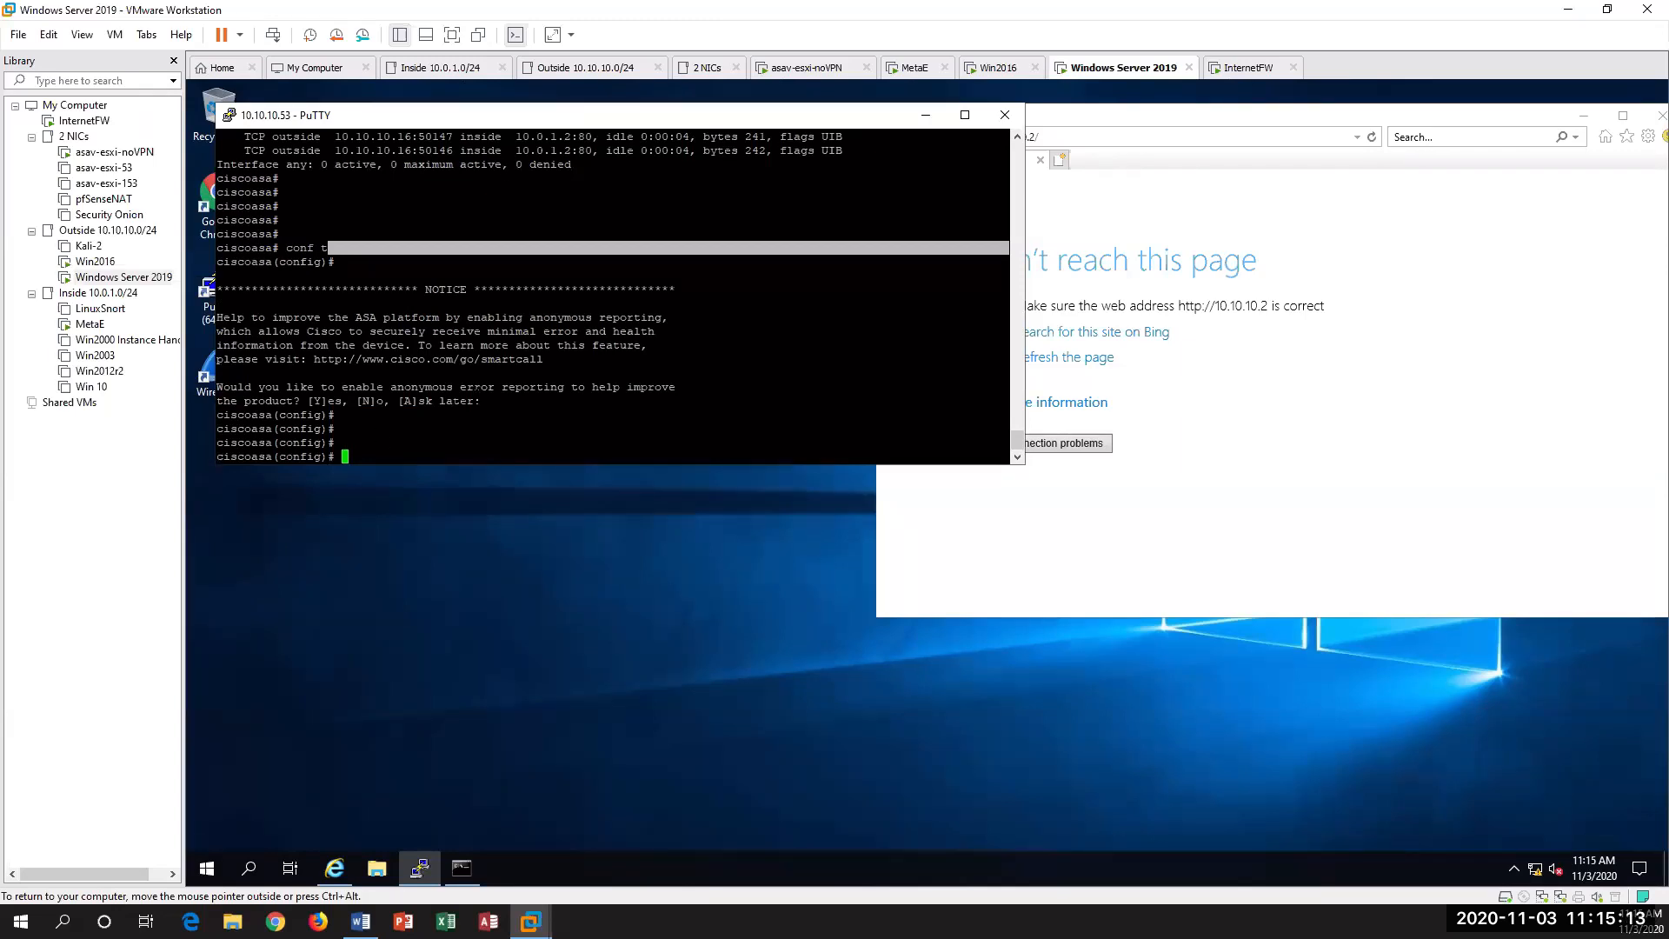
key(Return)
key(Return)
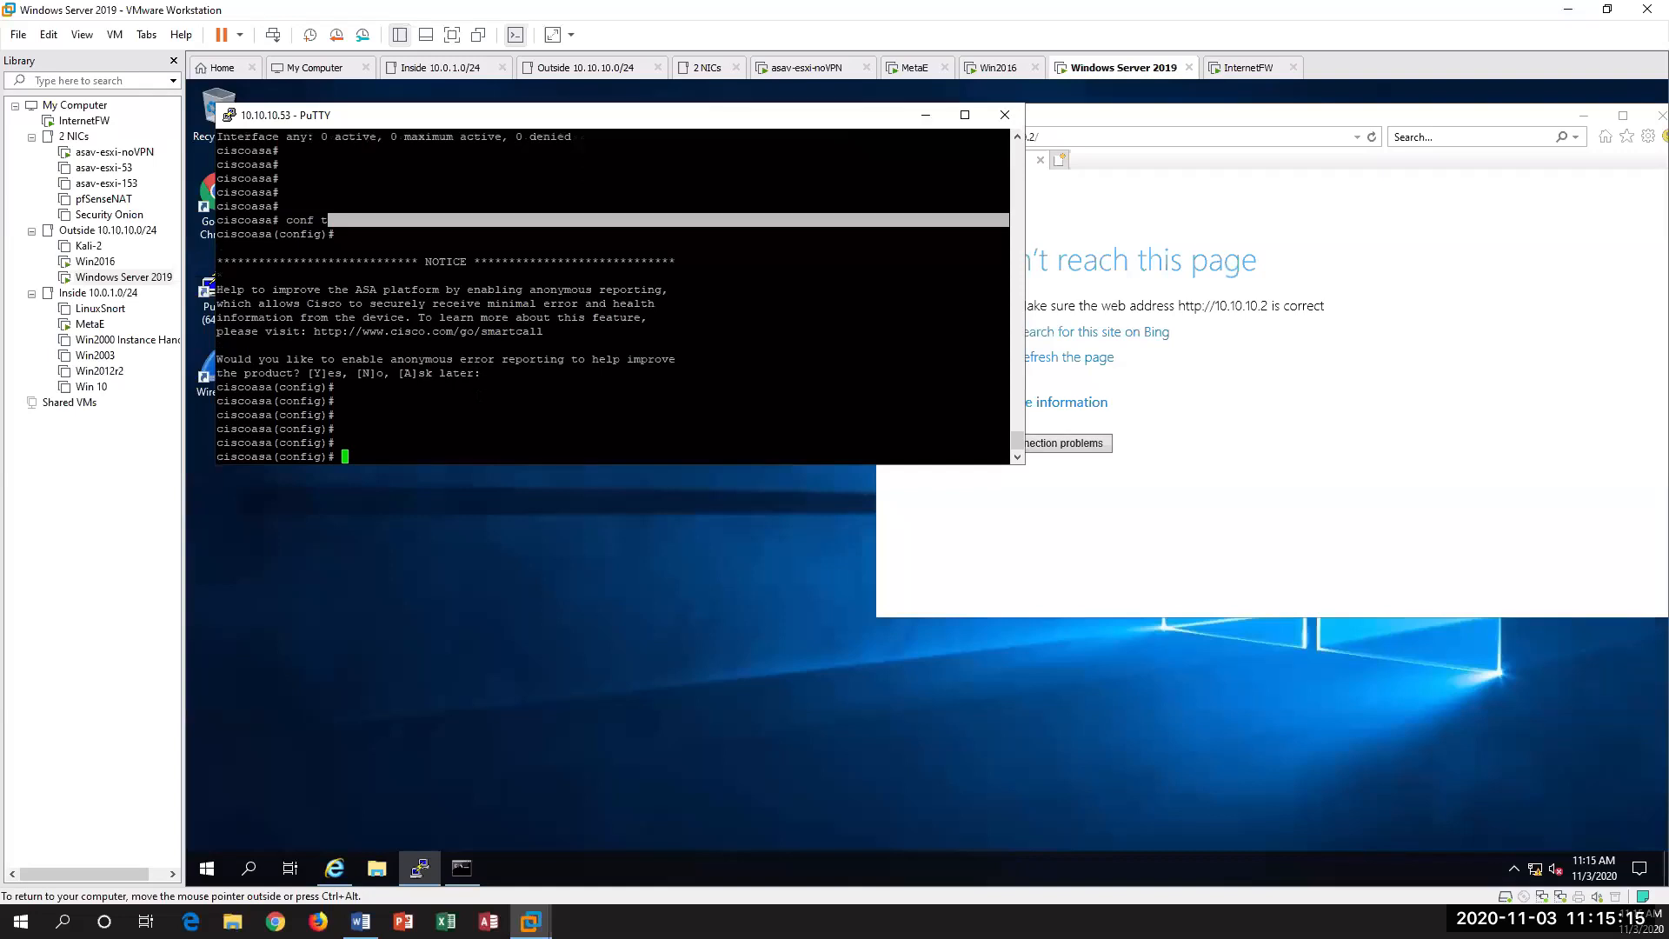
Step: Open WordPad on the Windows Server 2019 virtual machine
click(208, 869)
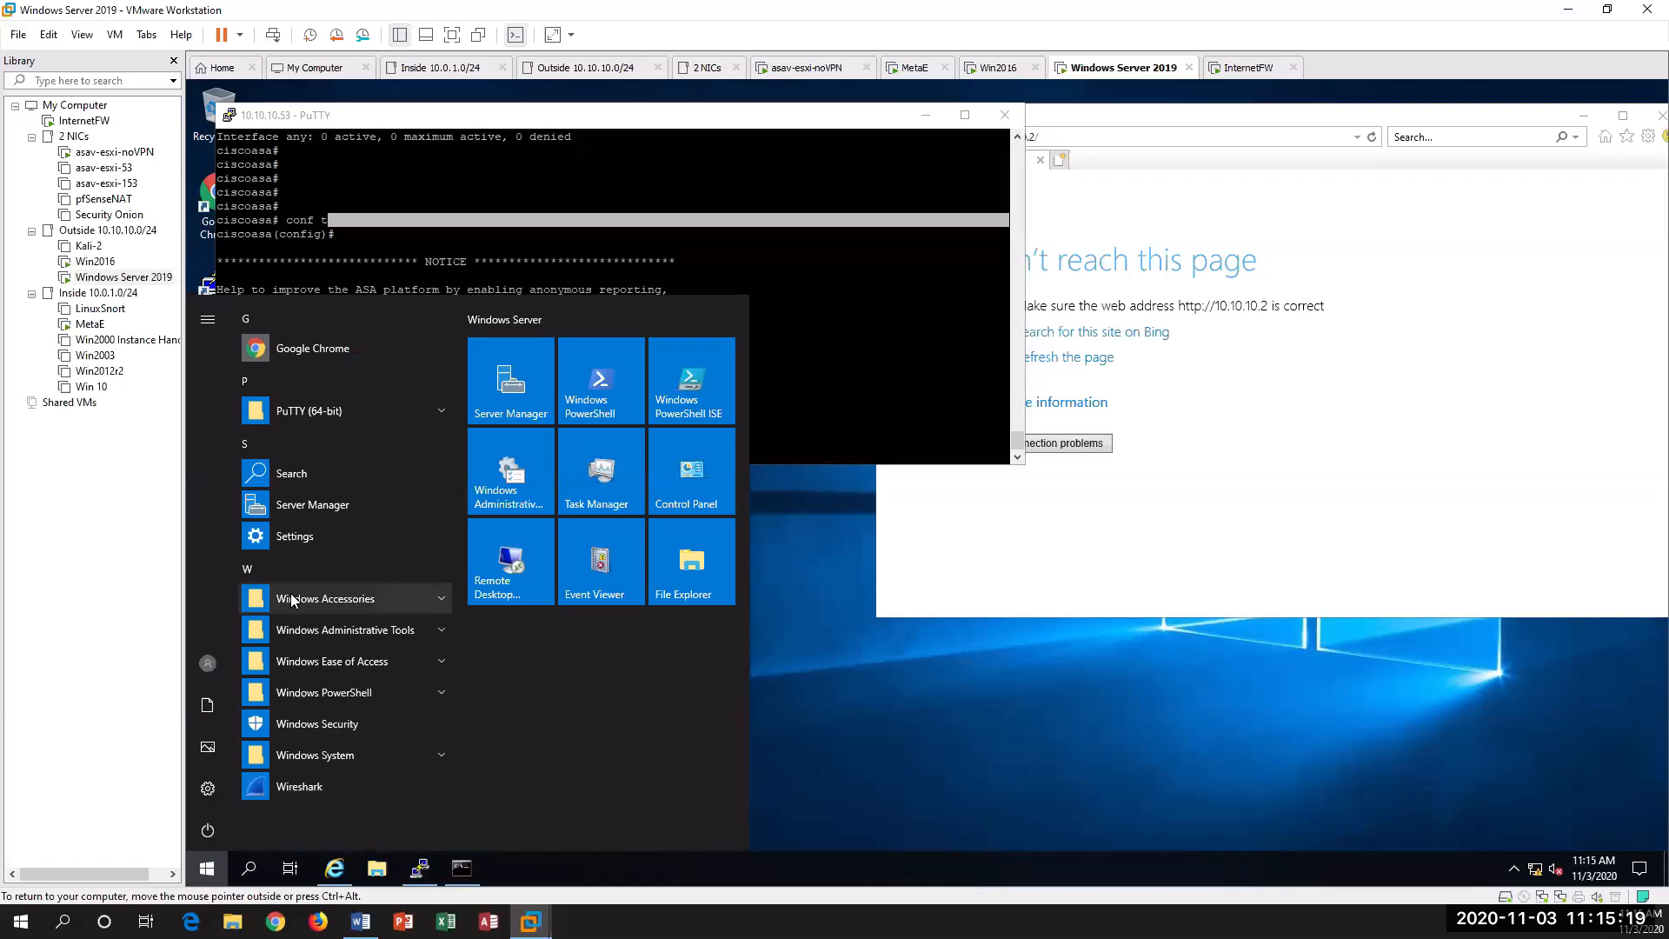
text(no)
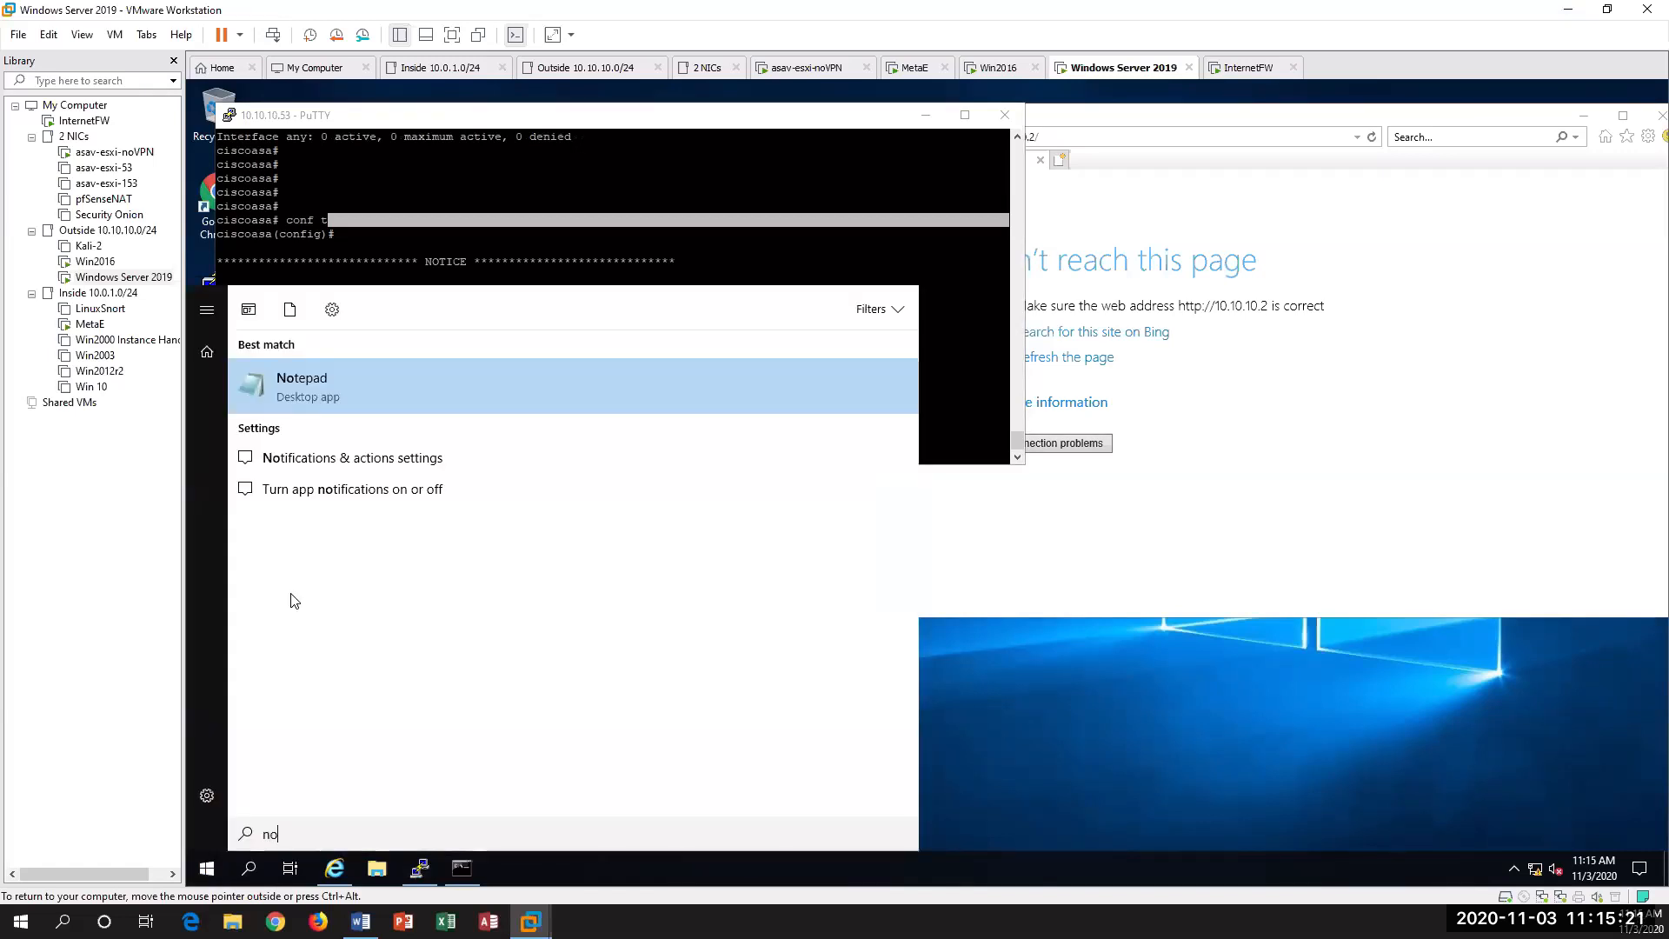
key(BackSpace)
key(BackSpace)
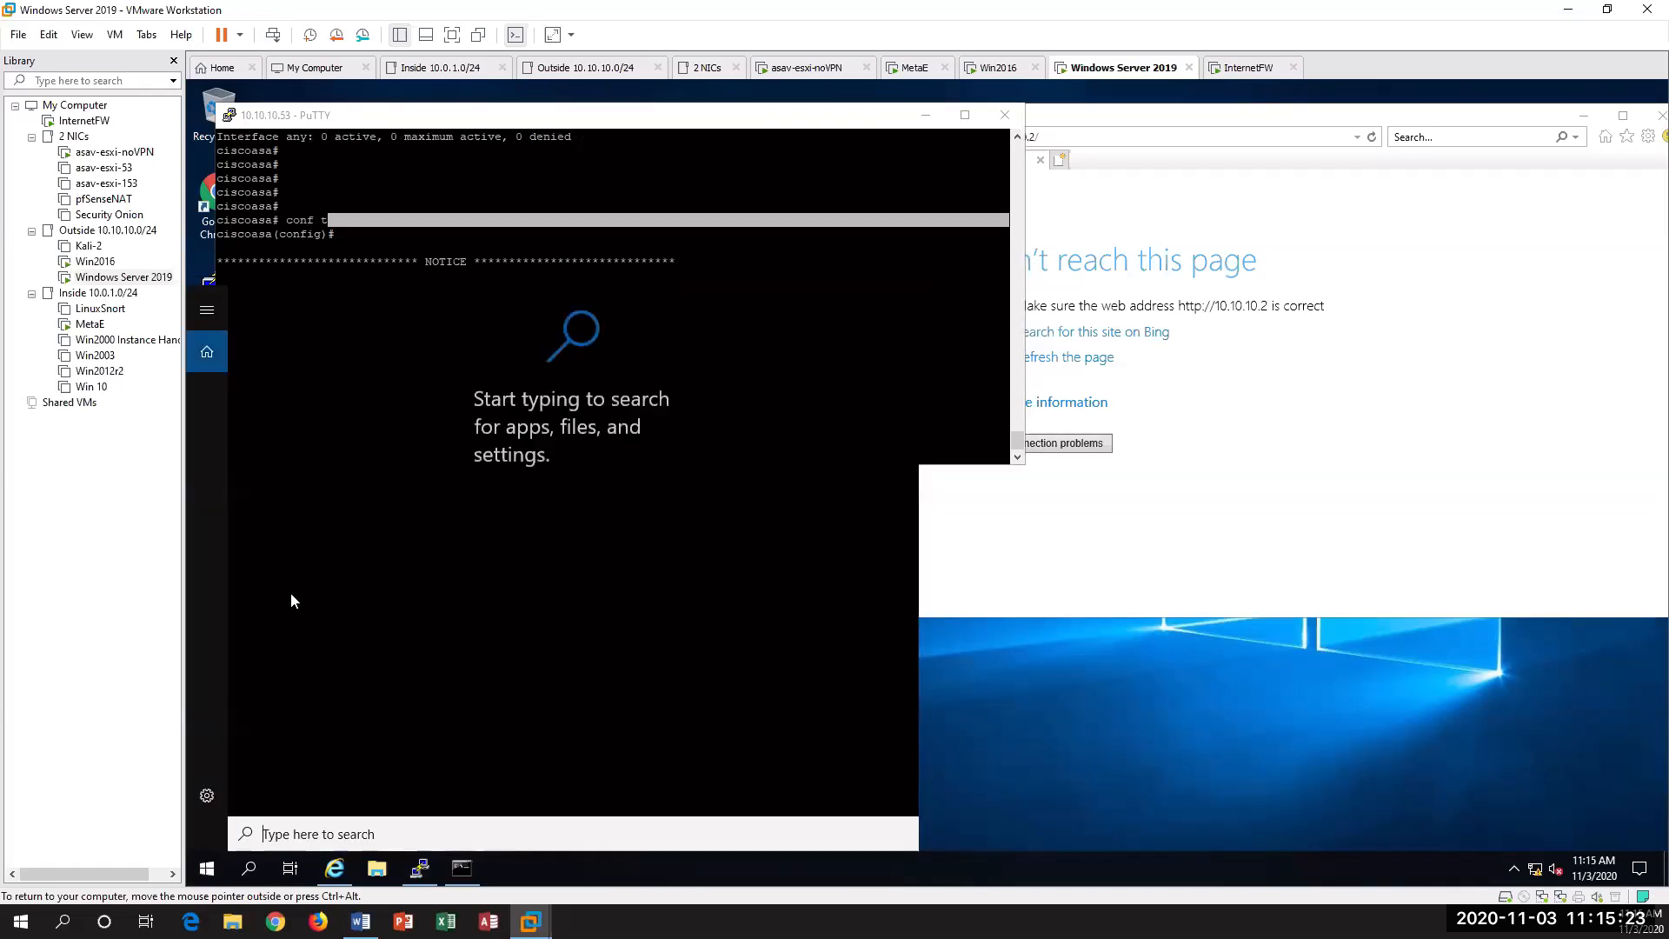
text(wor)
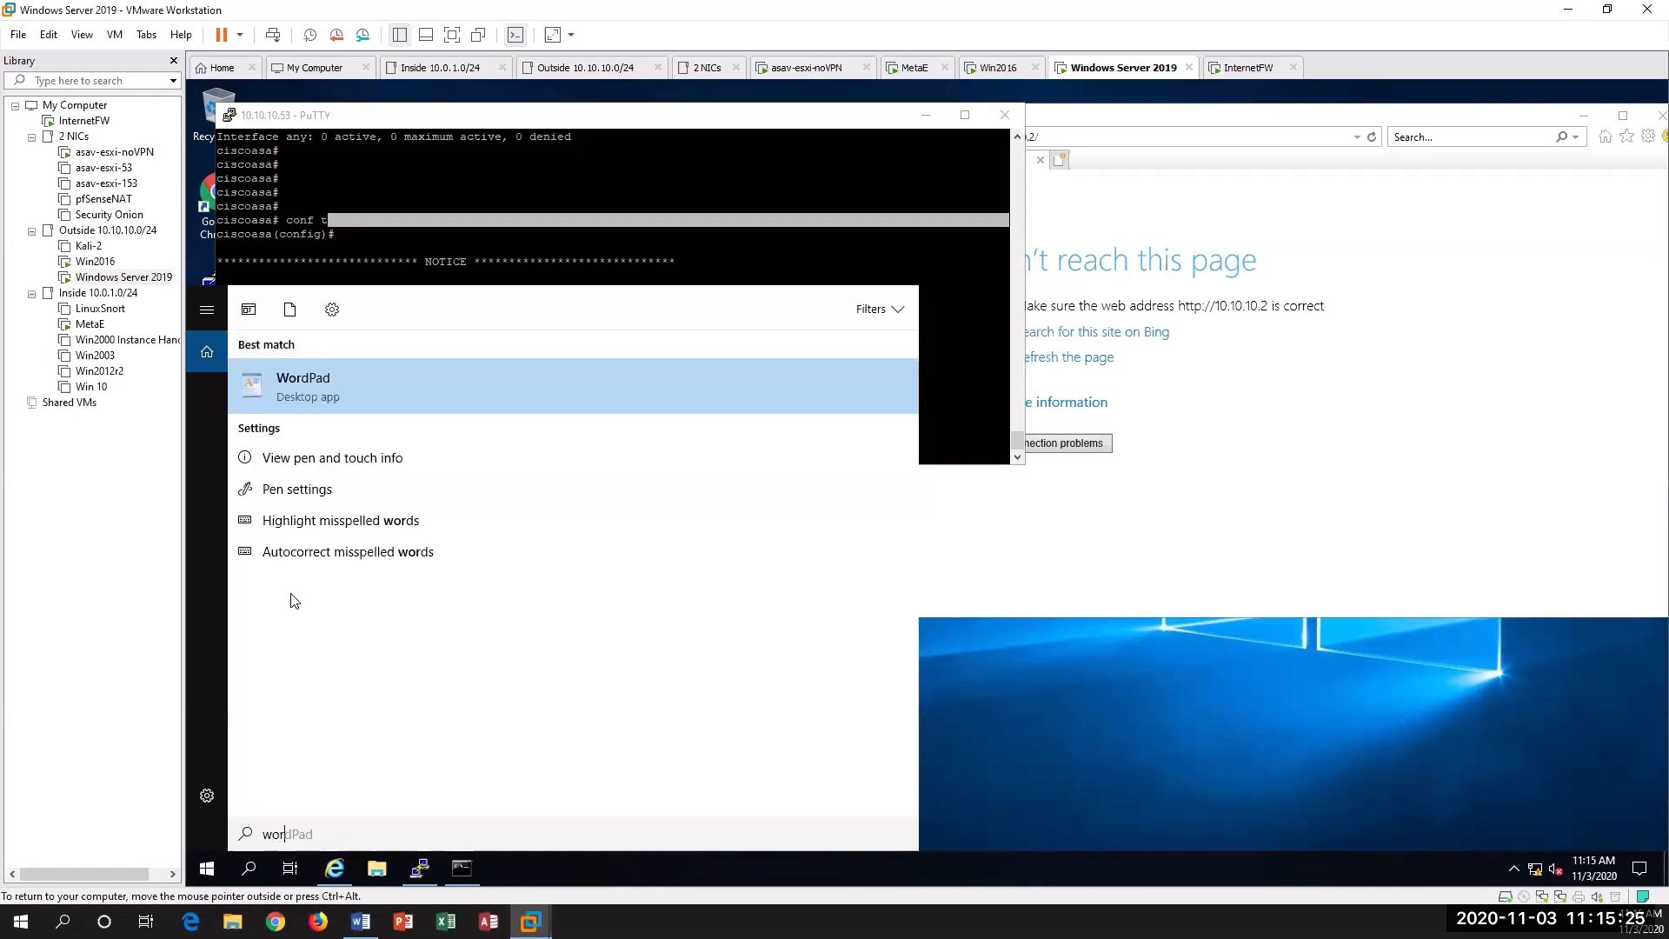
click(311, 381)
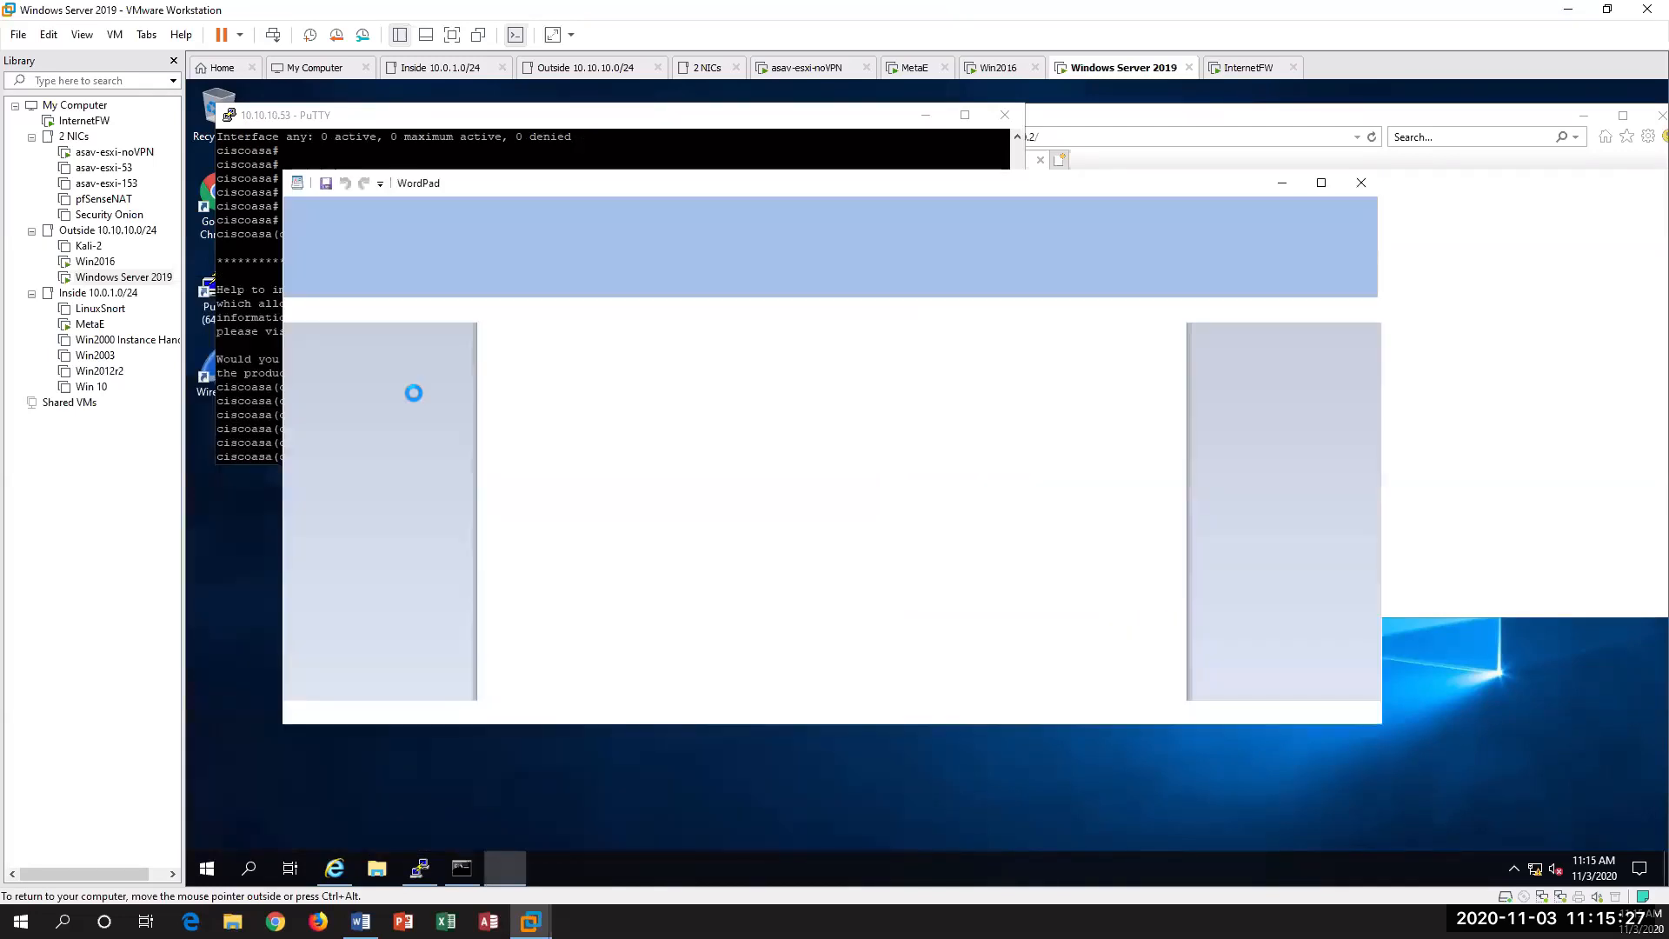
Step: Copy the selected step 11 configuration block again from the Word lab document and paste it into the blank WordPad document
right_click(666, 435)
click(708, 483)
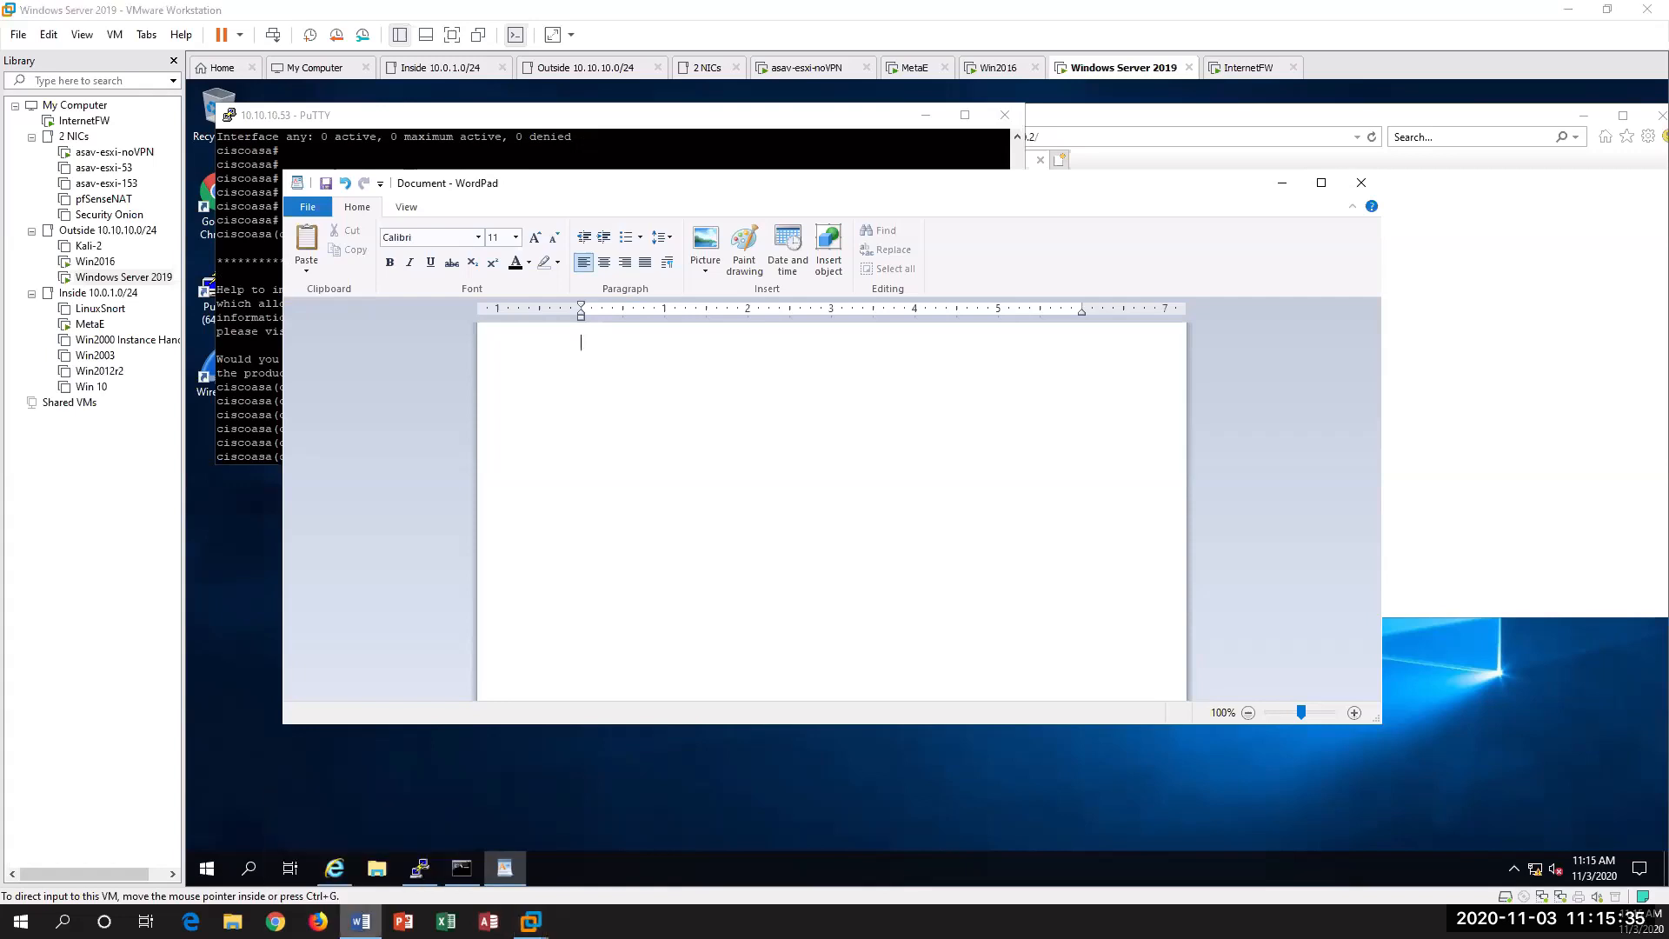
click(360, 921)
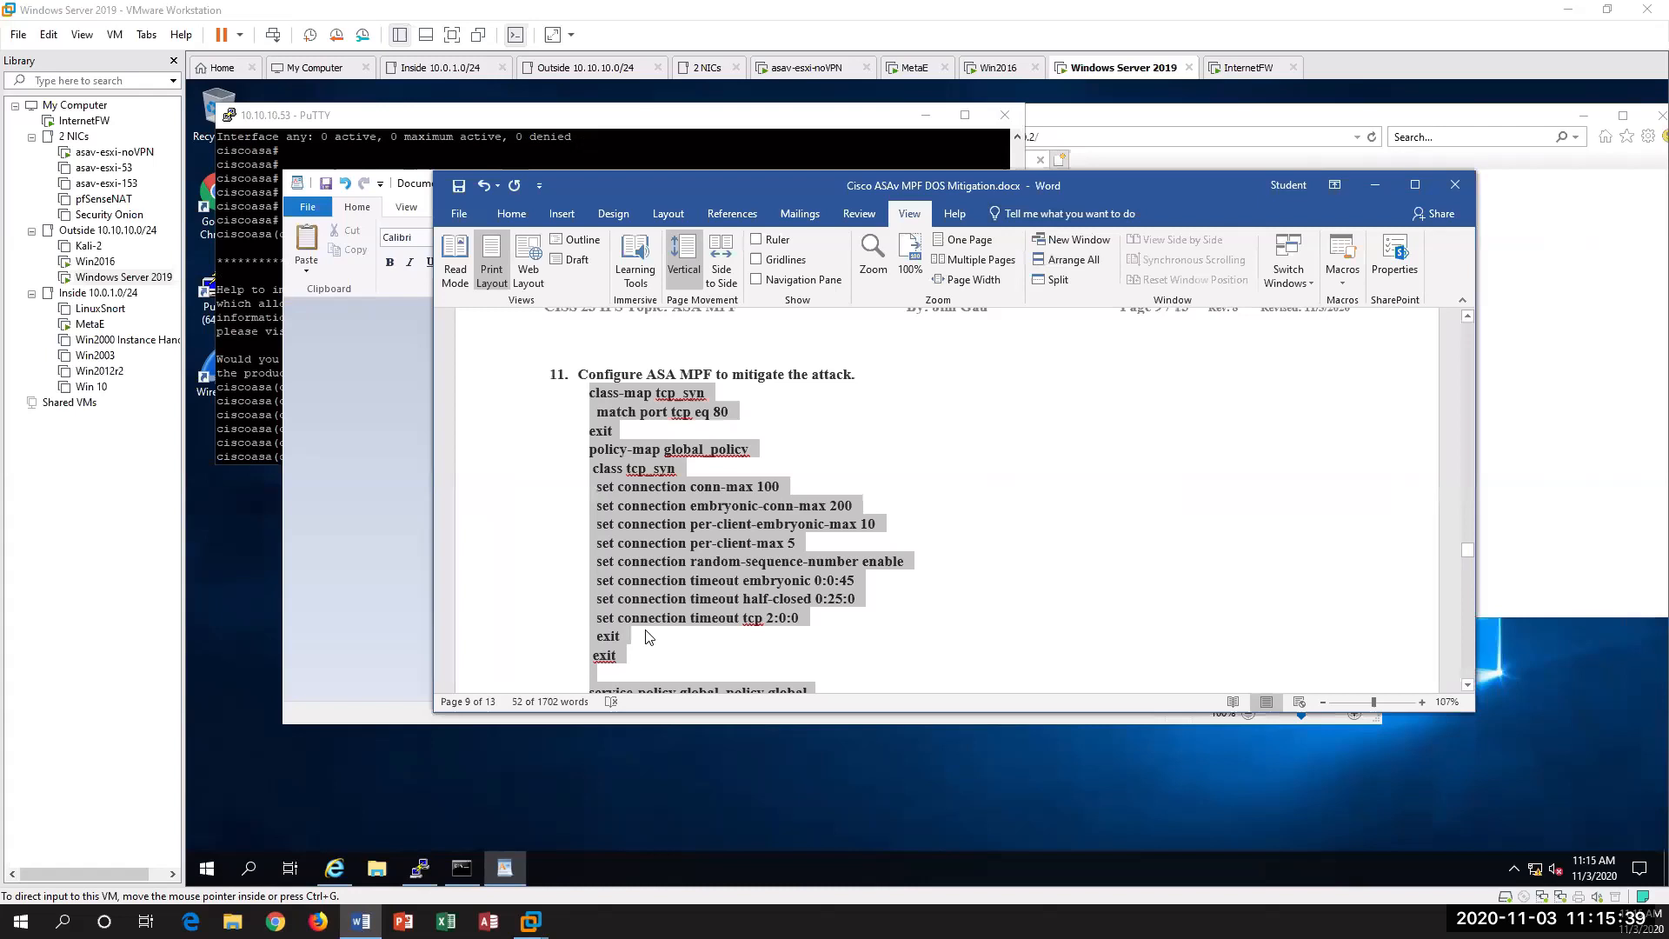
scroll(677, 474, down, 2)
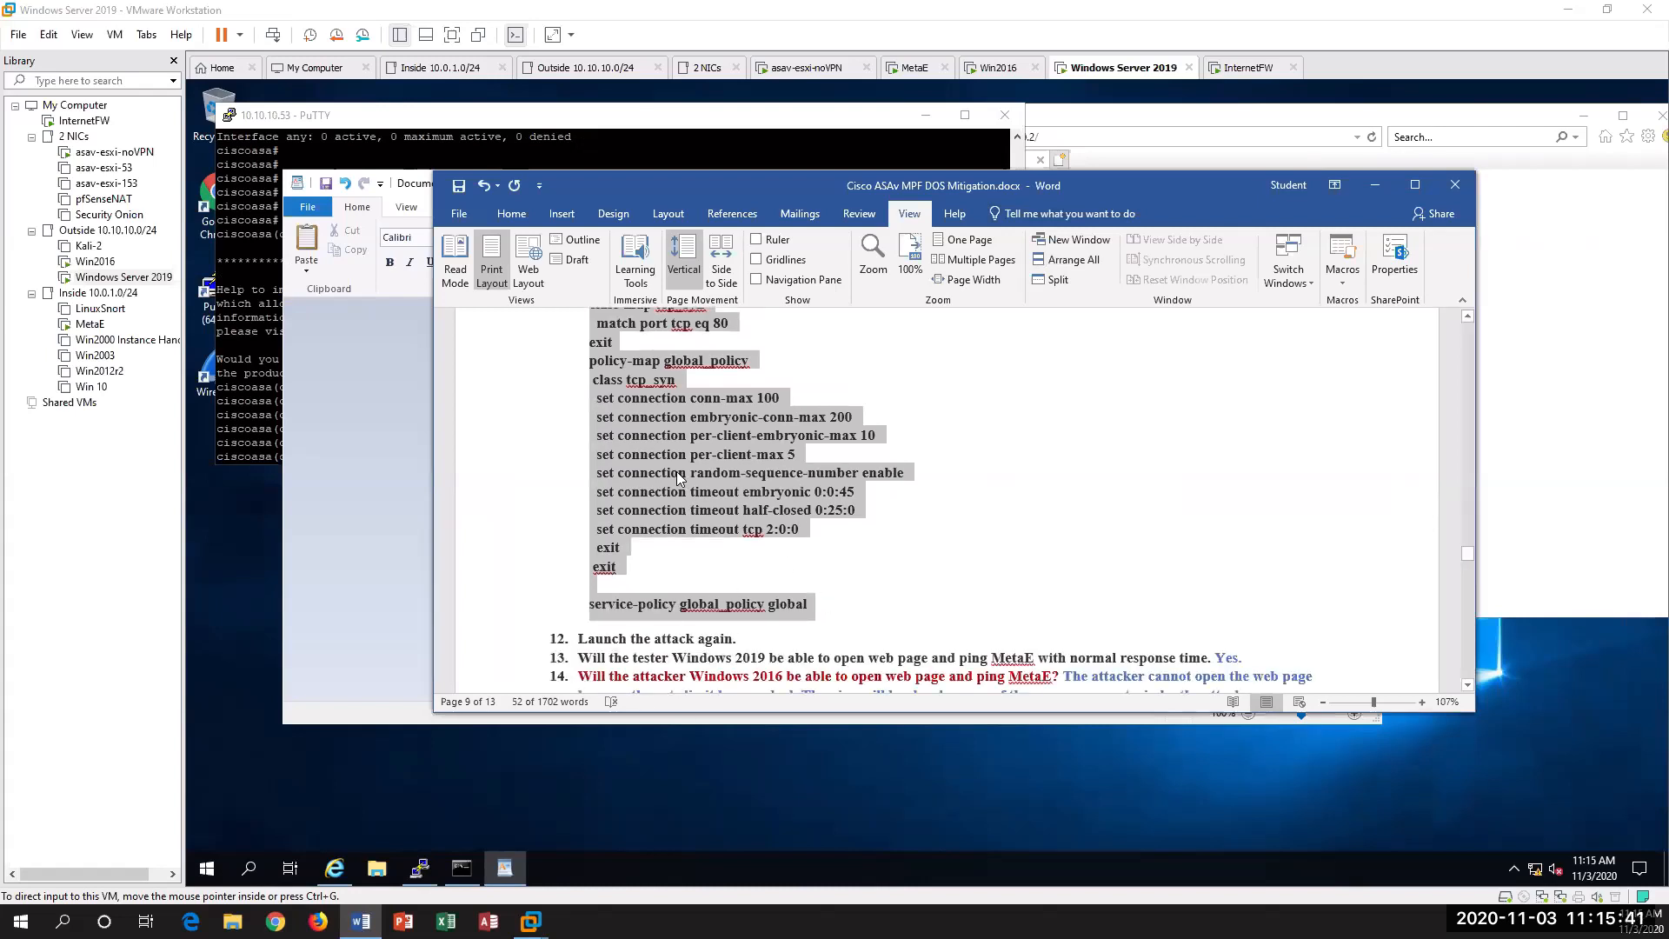
right_click(676, 471)
click(718, 509)
click(398, 471)
right_click(683, 451)
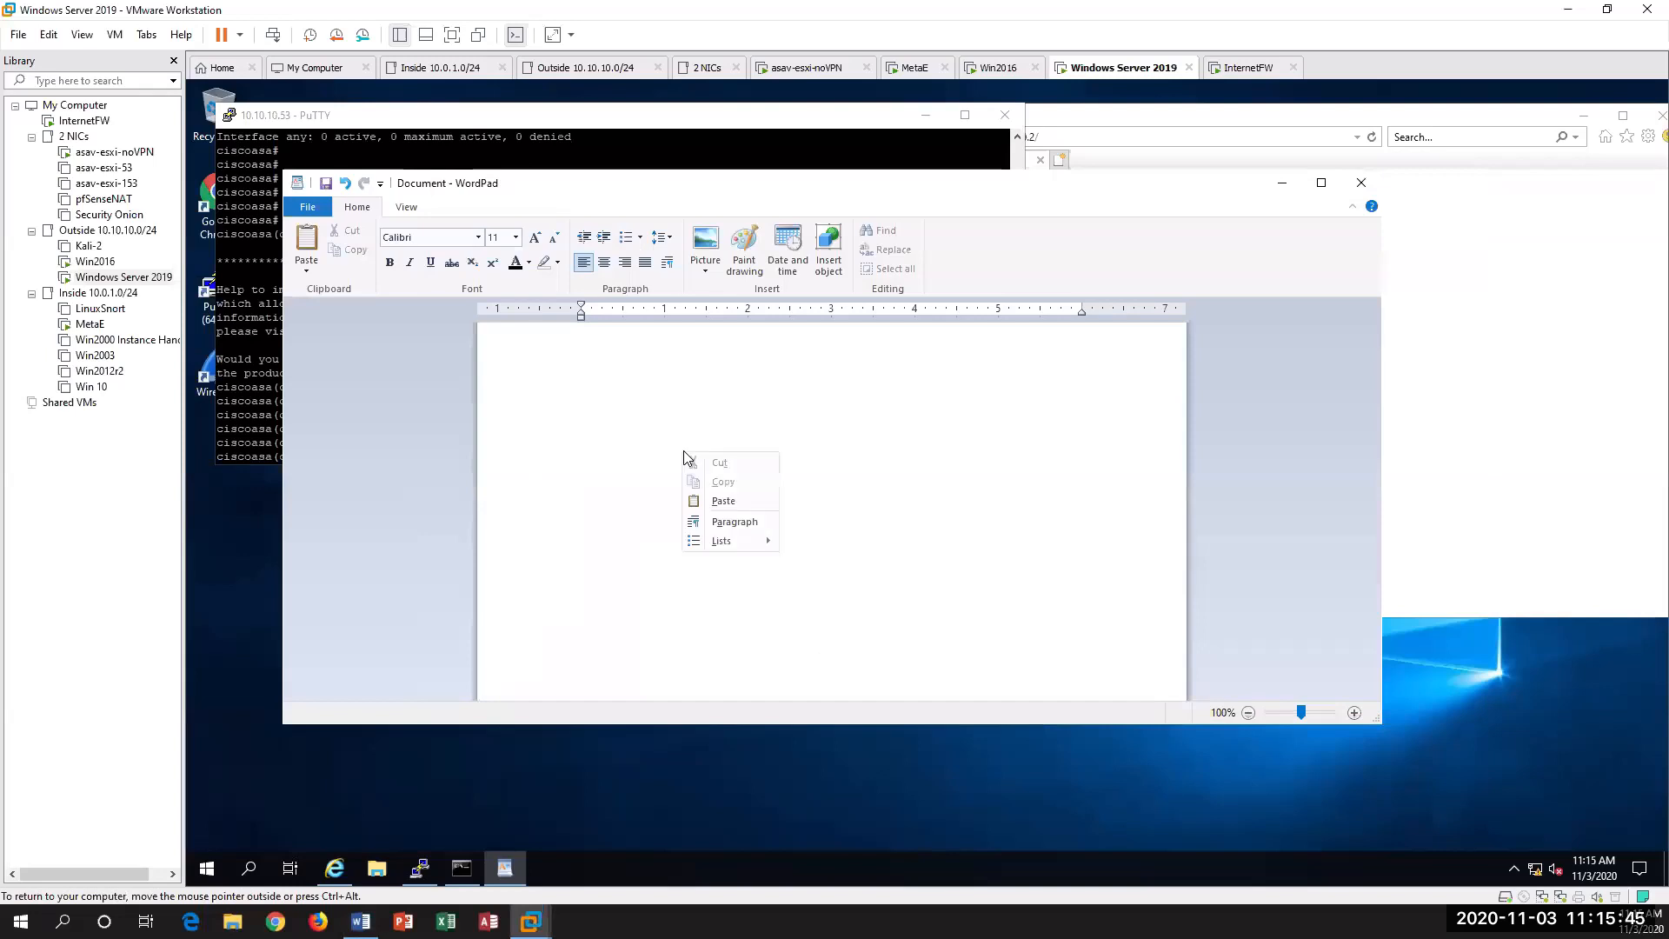
click(722, 501)
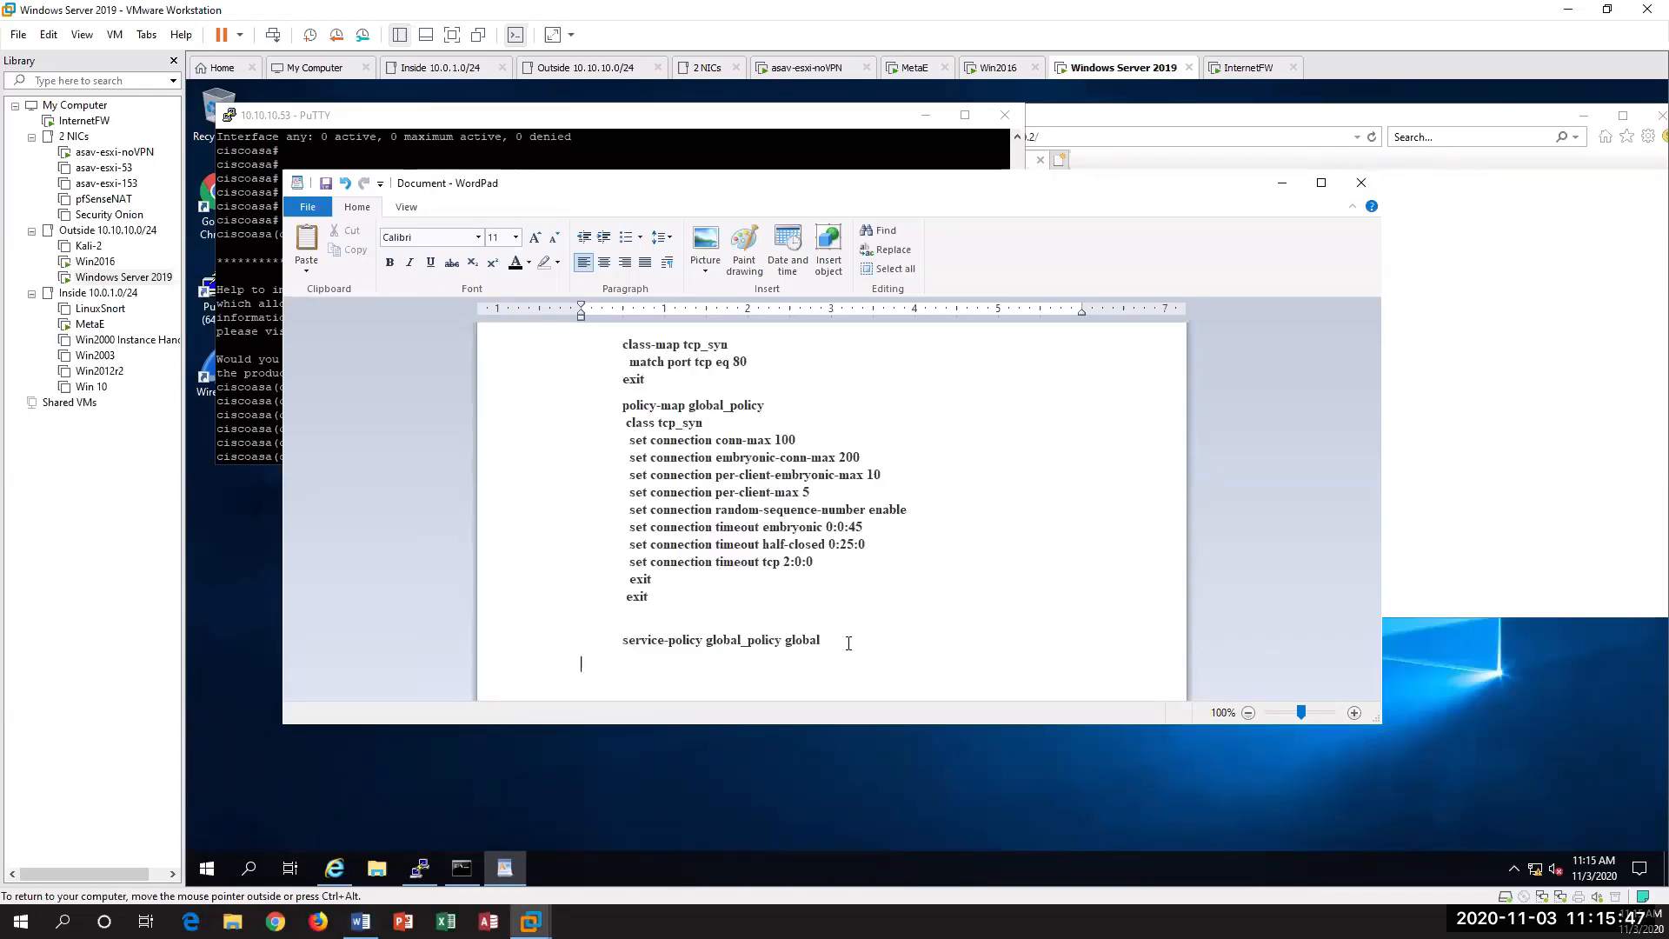
Step: Copy the block from class-map tcp_syn through service-policy global_policy global in WordPad and run it in the PuTTY session to the ASA
drag(842, 639, 576, 286)
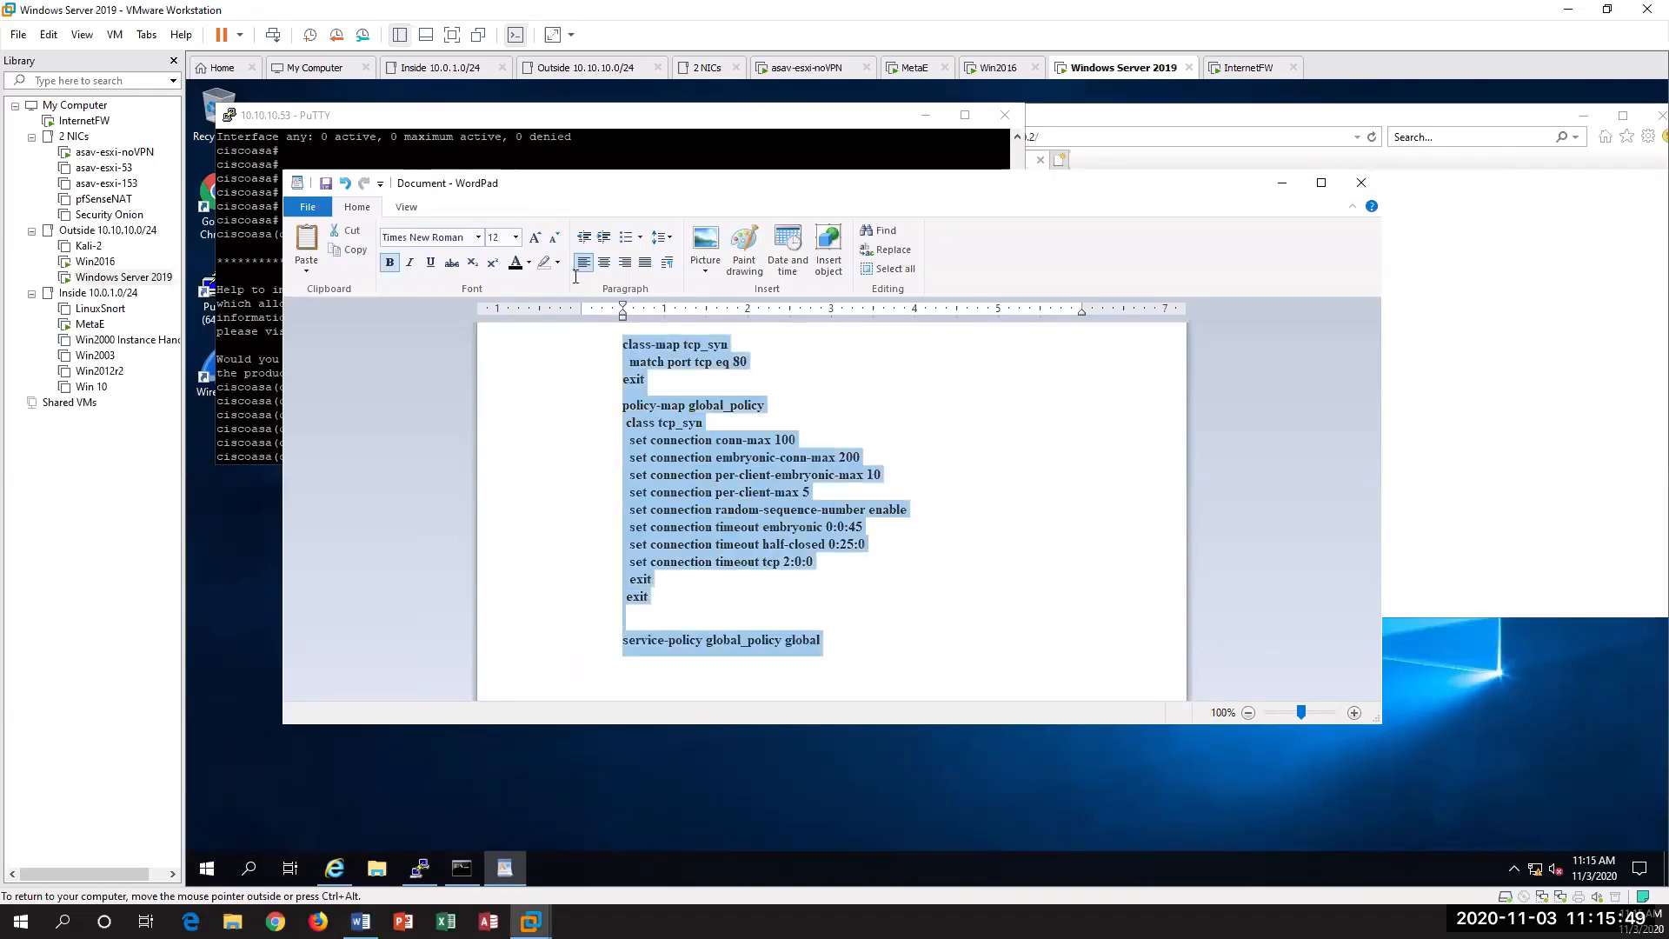
right_click(666, 428)
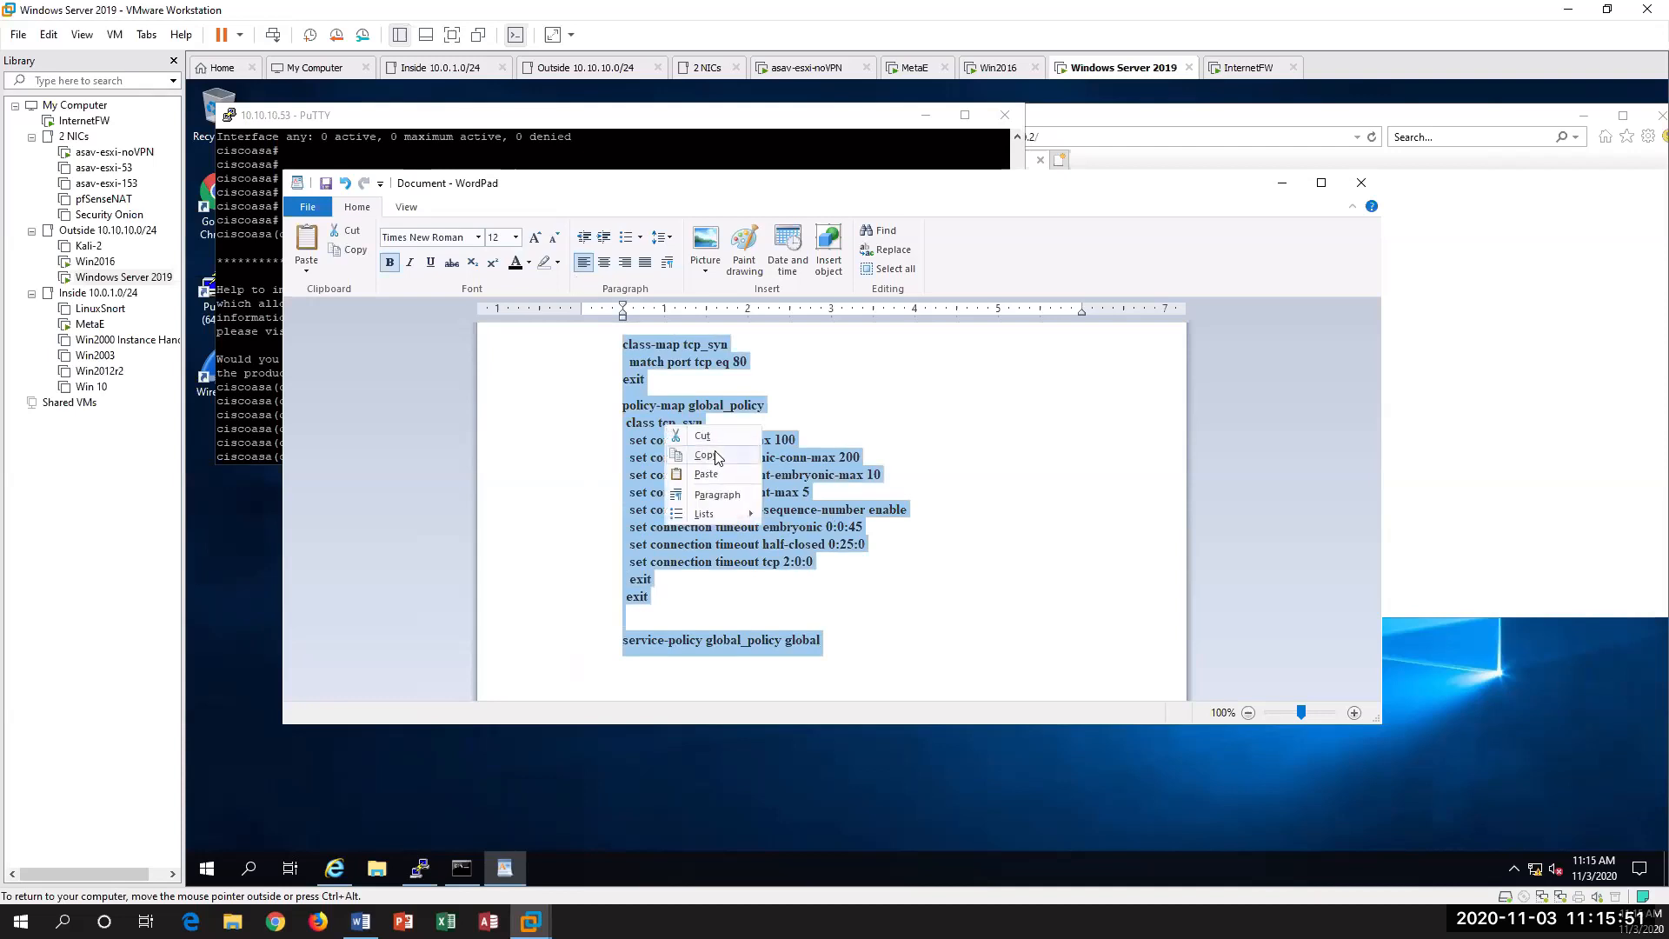
click(709, 456)
click(256, 306)
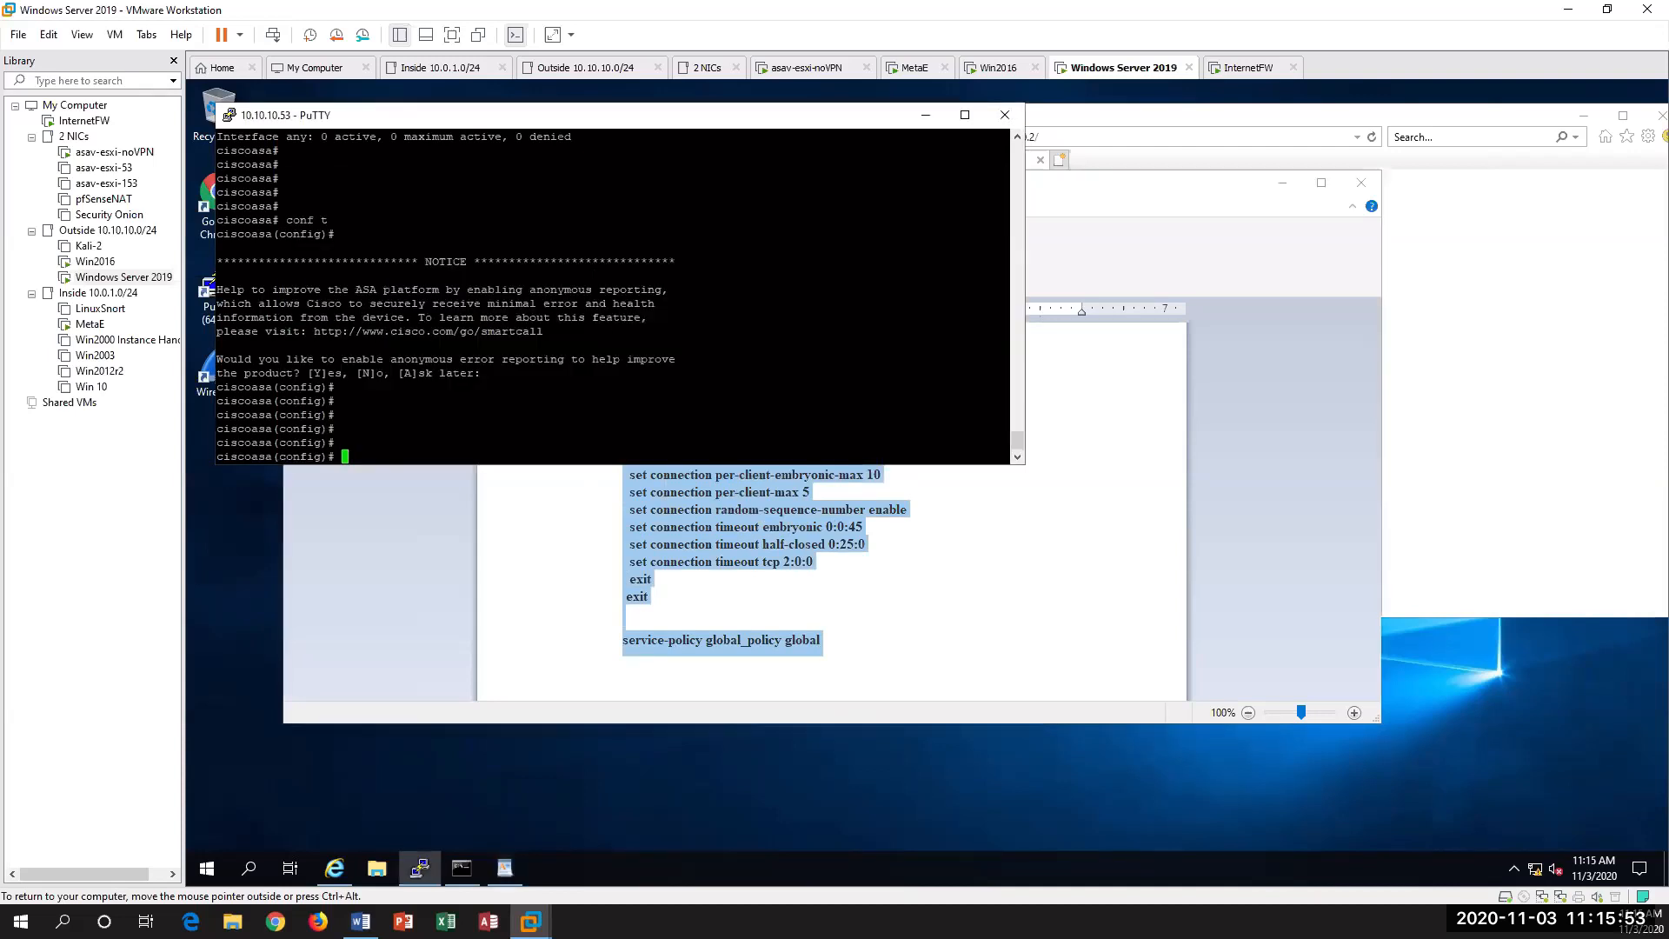
right_click(256, 306)
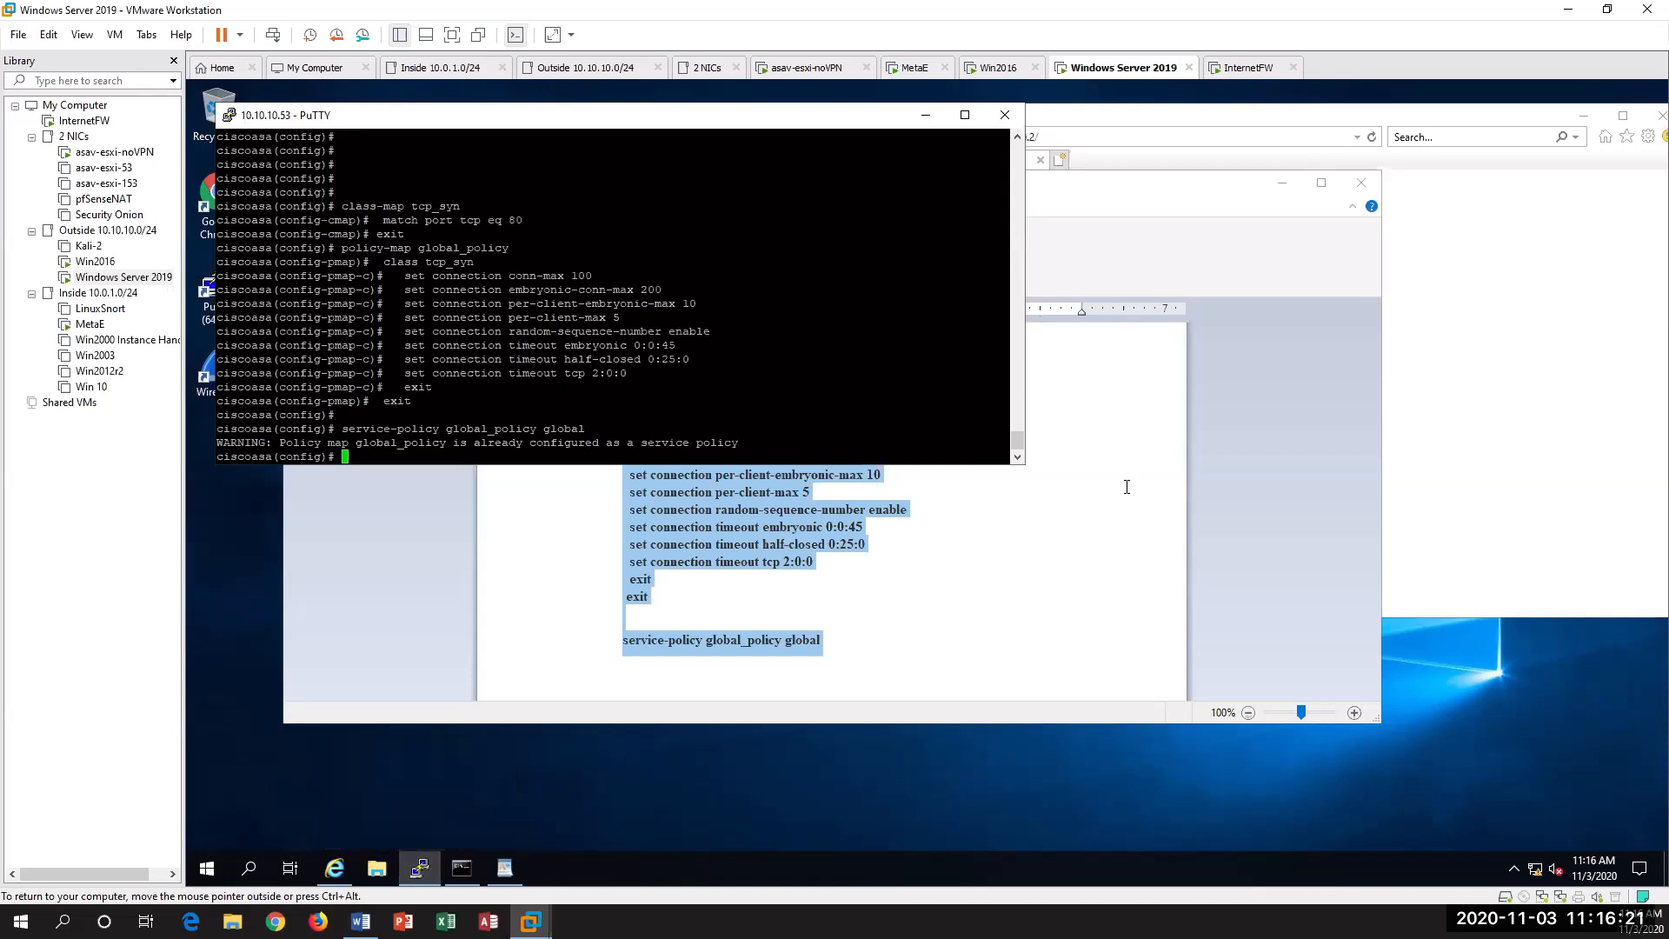
click(1280, 186)
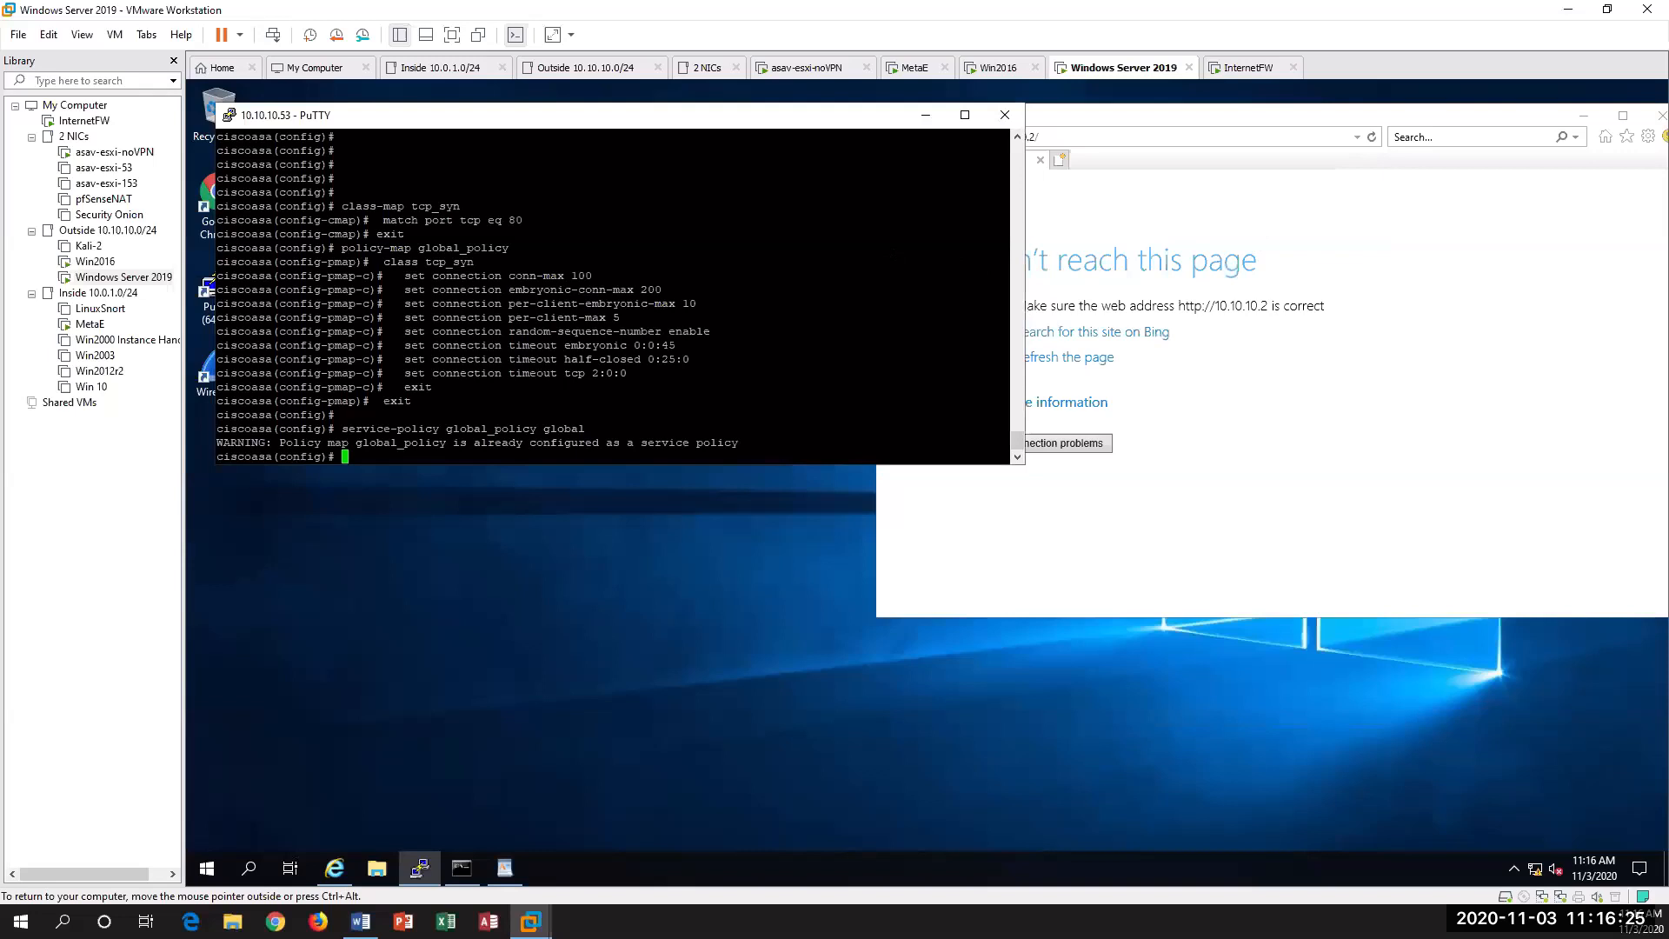
click(1408, 453)
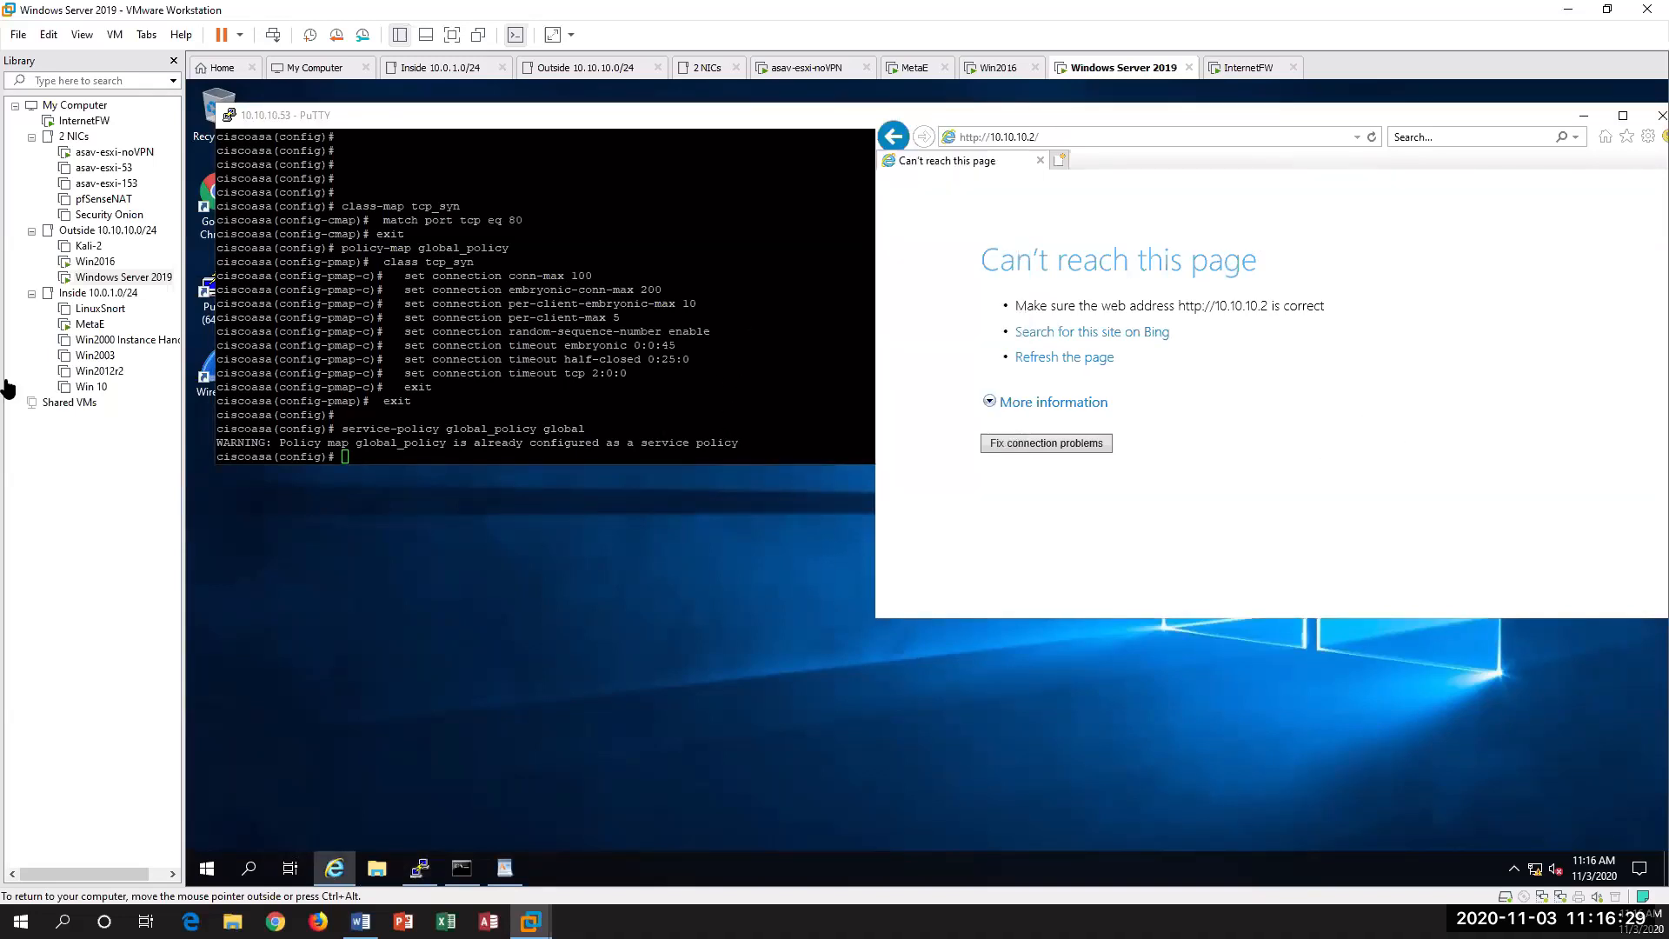
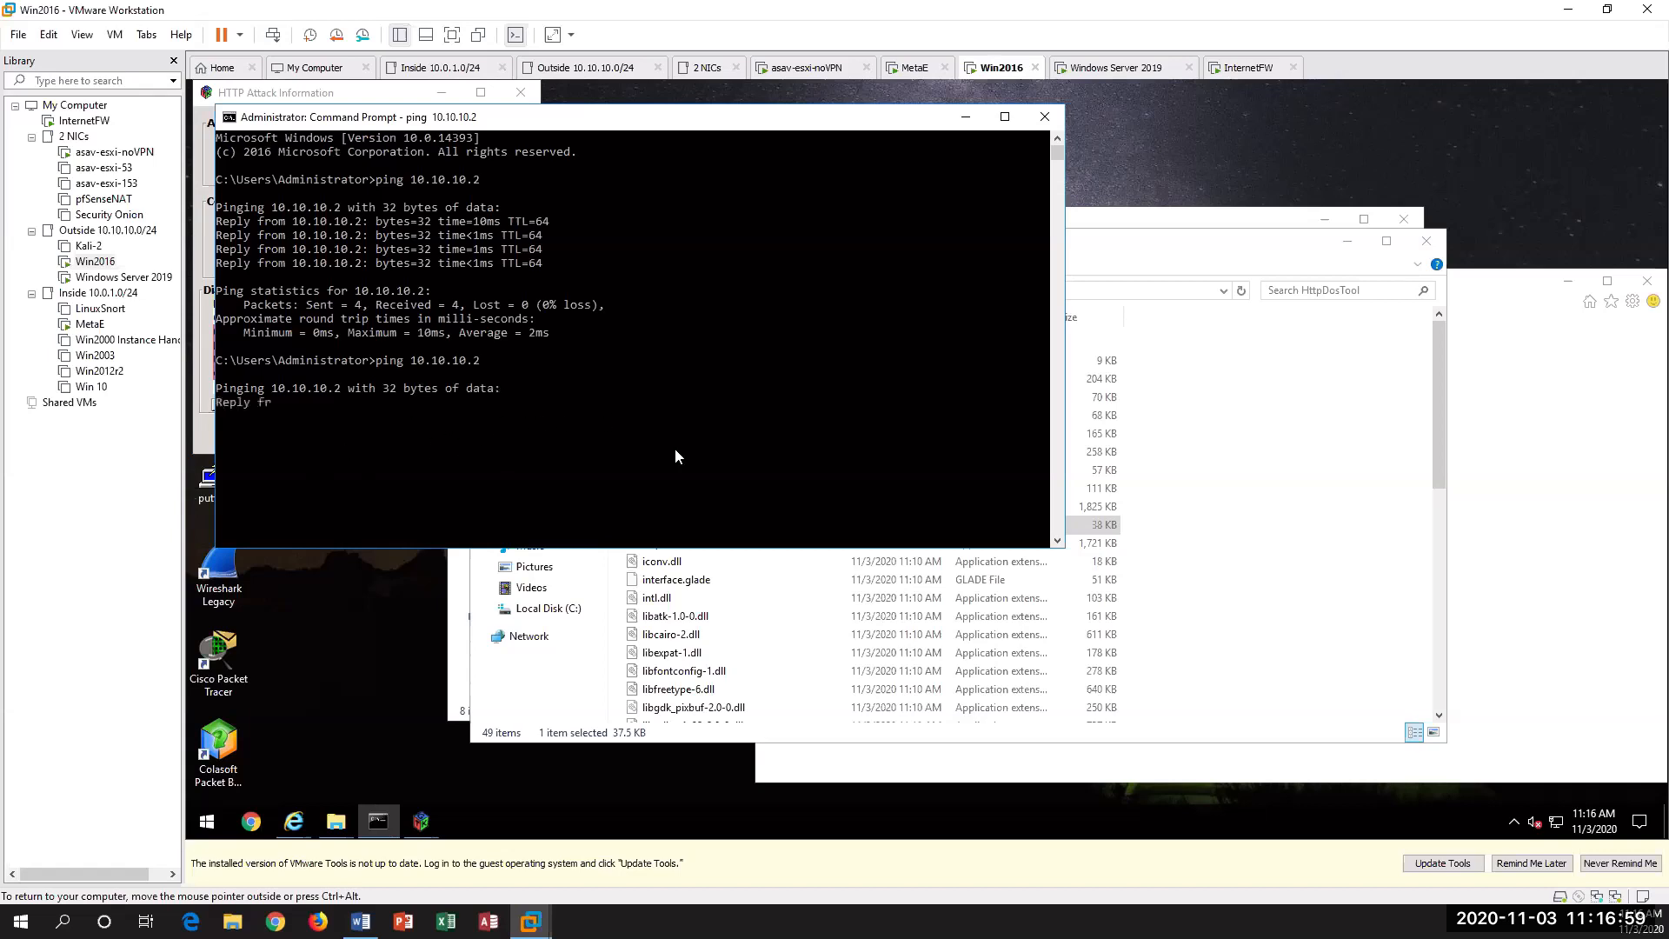
double_click(113, 277)
click(637, 395)
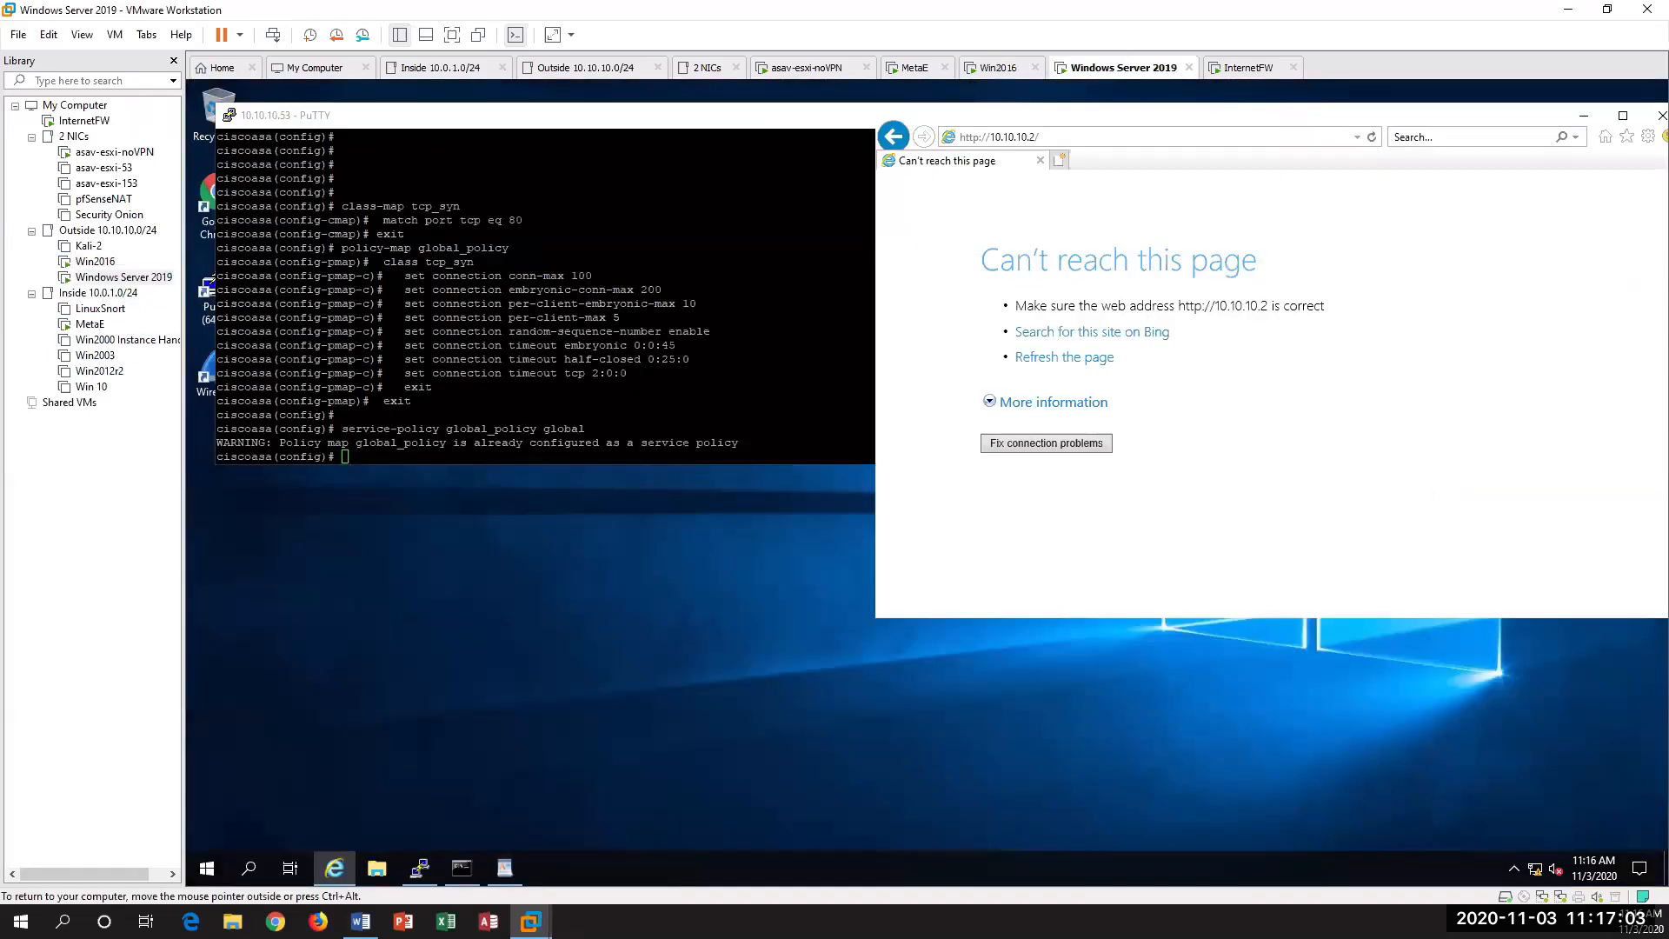
click(462, 867)
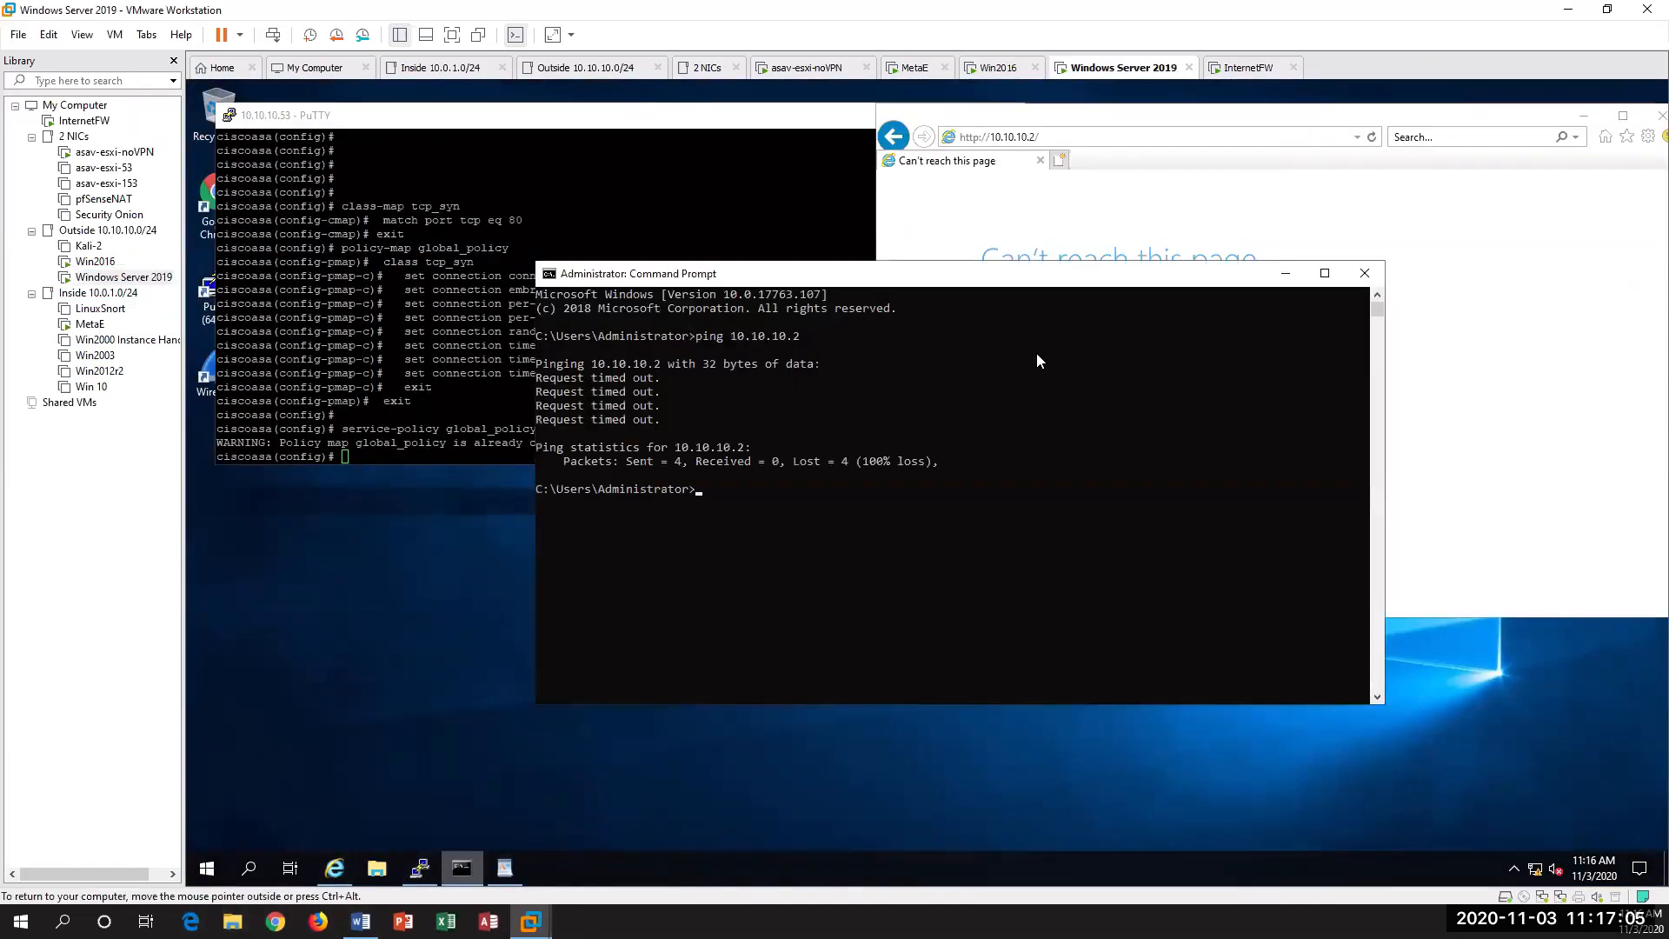
text(ping 10.10.10.2)
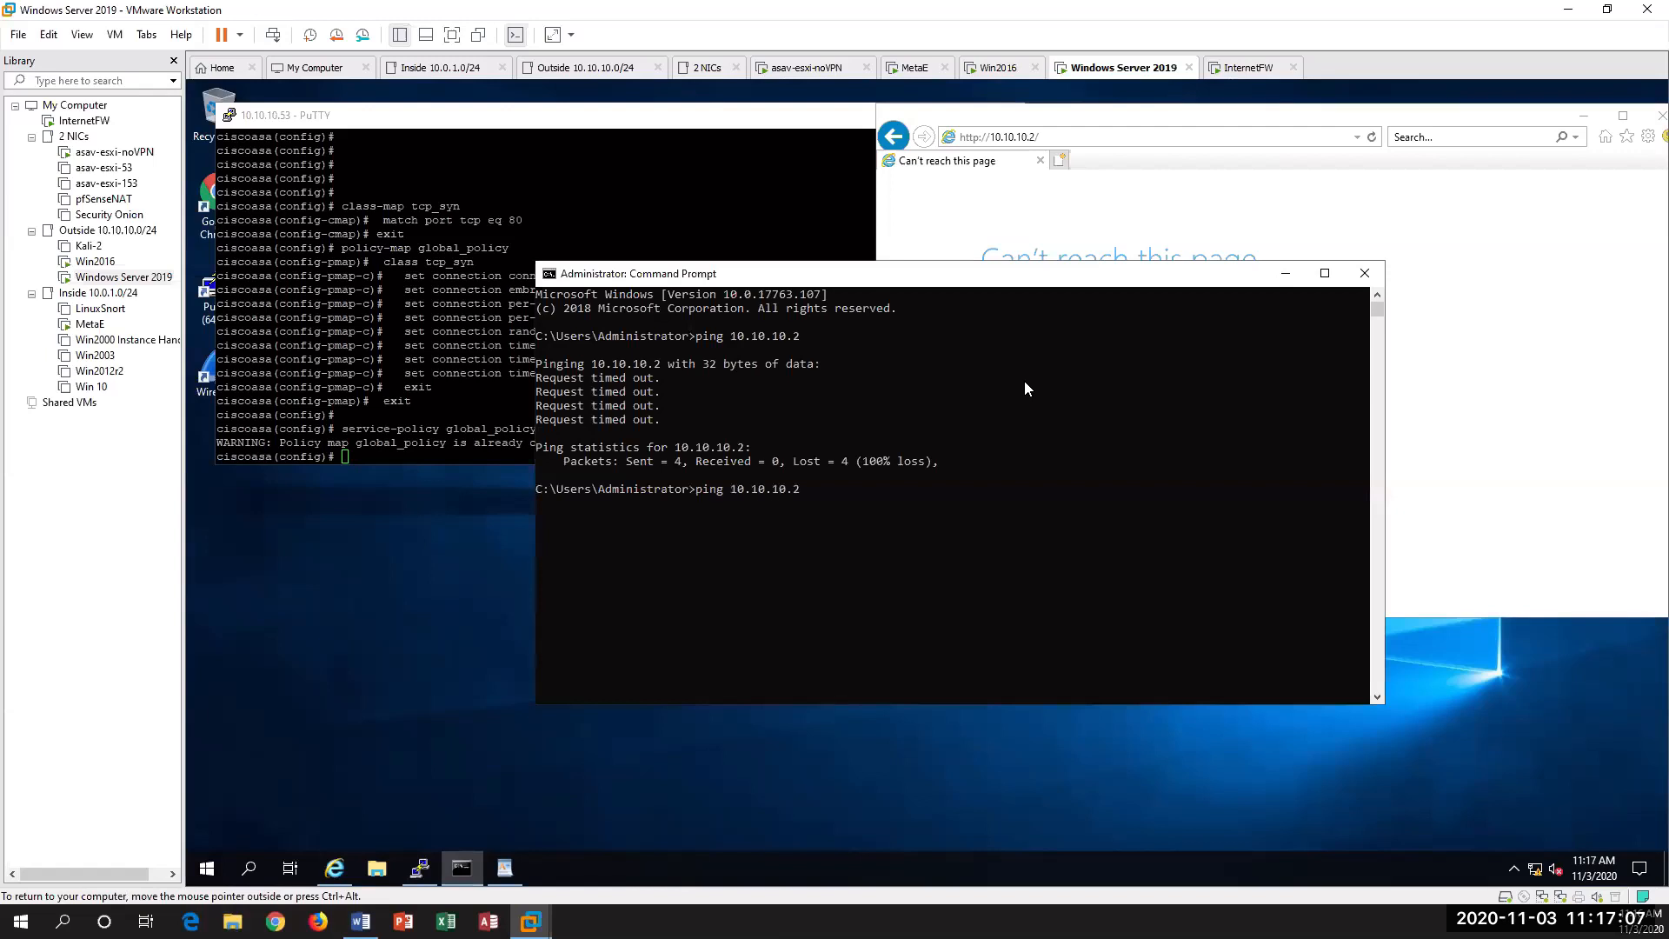
key(Return)
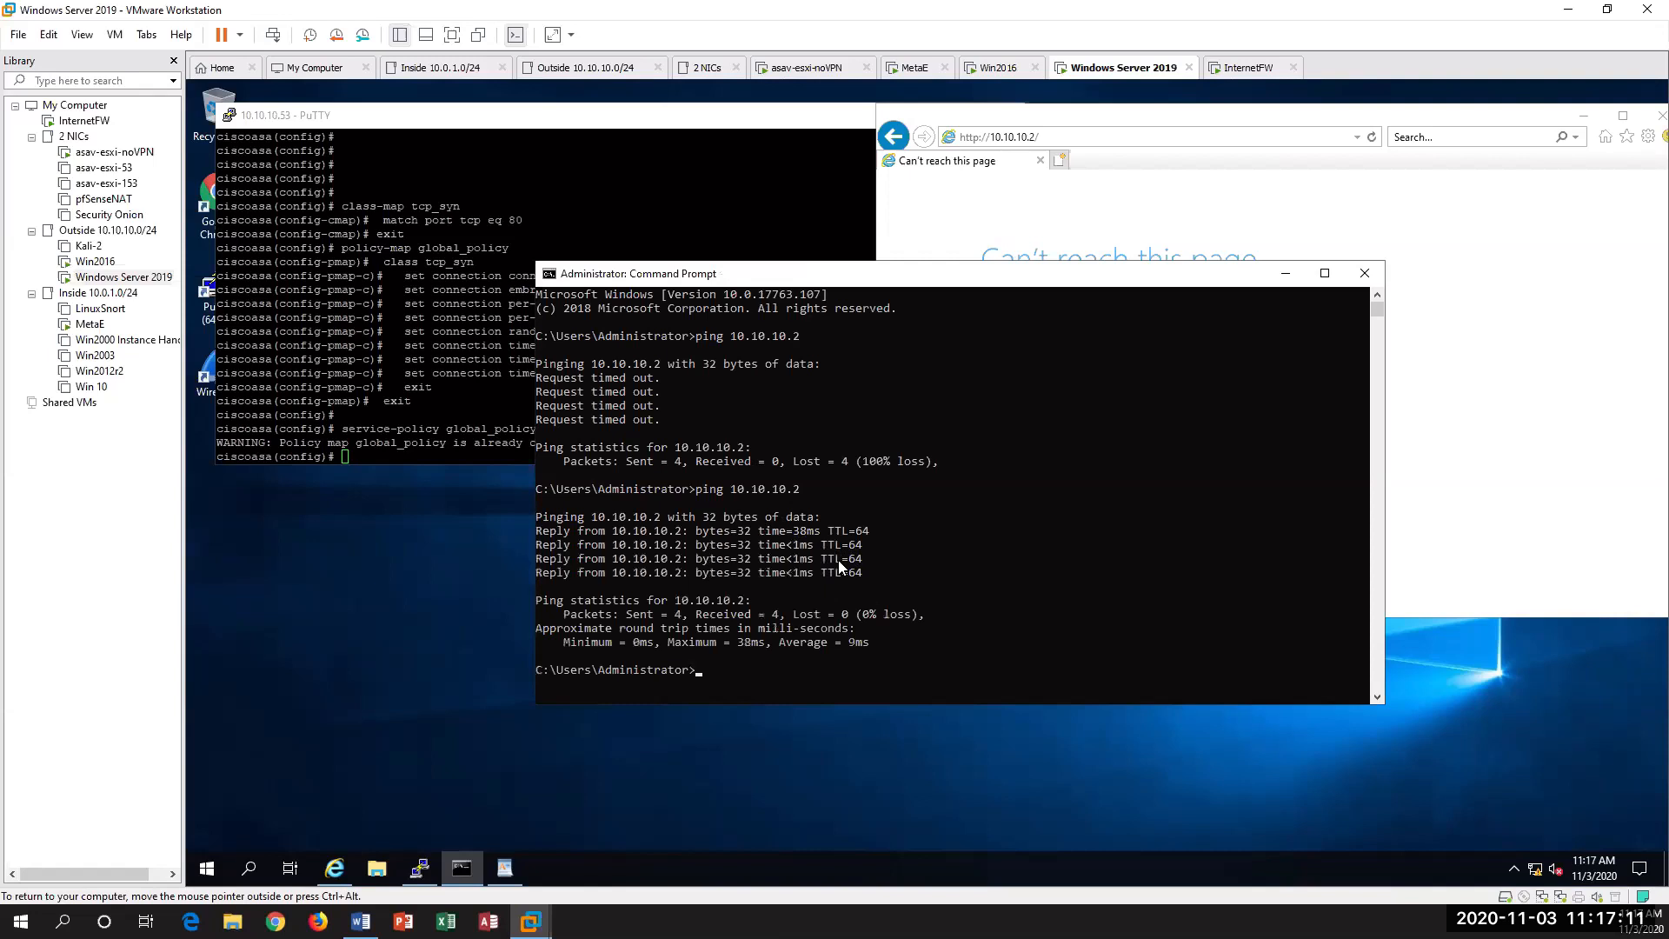
click(1471, 269)
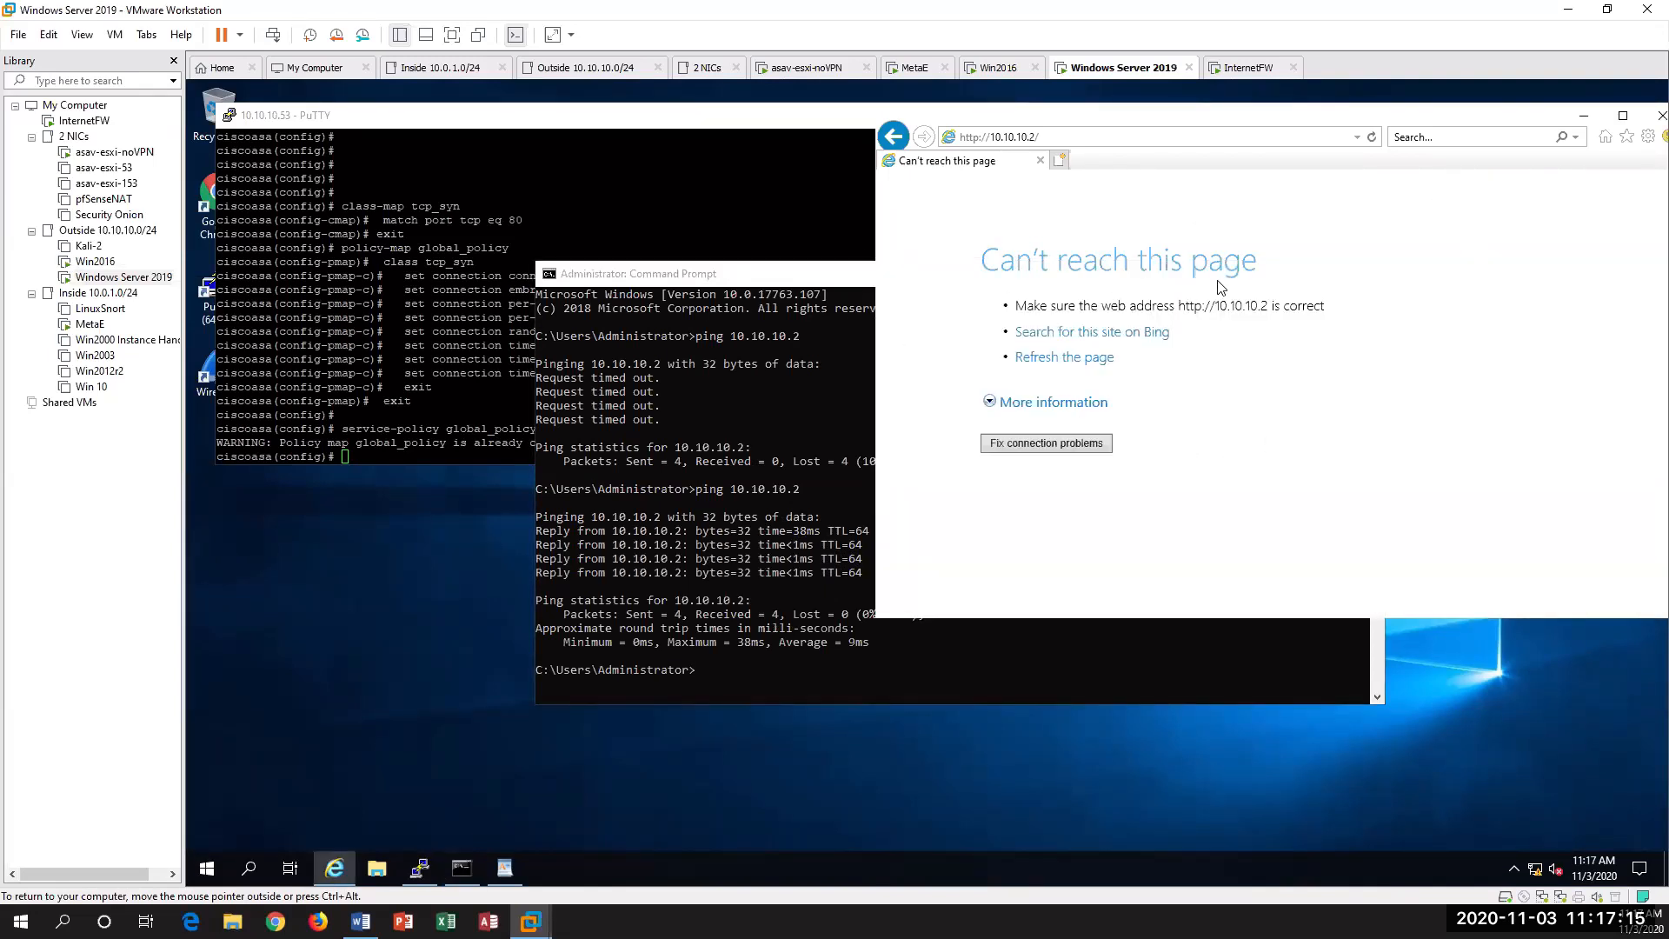
key(F5)
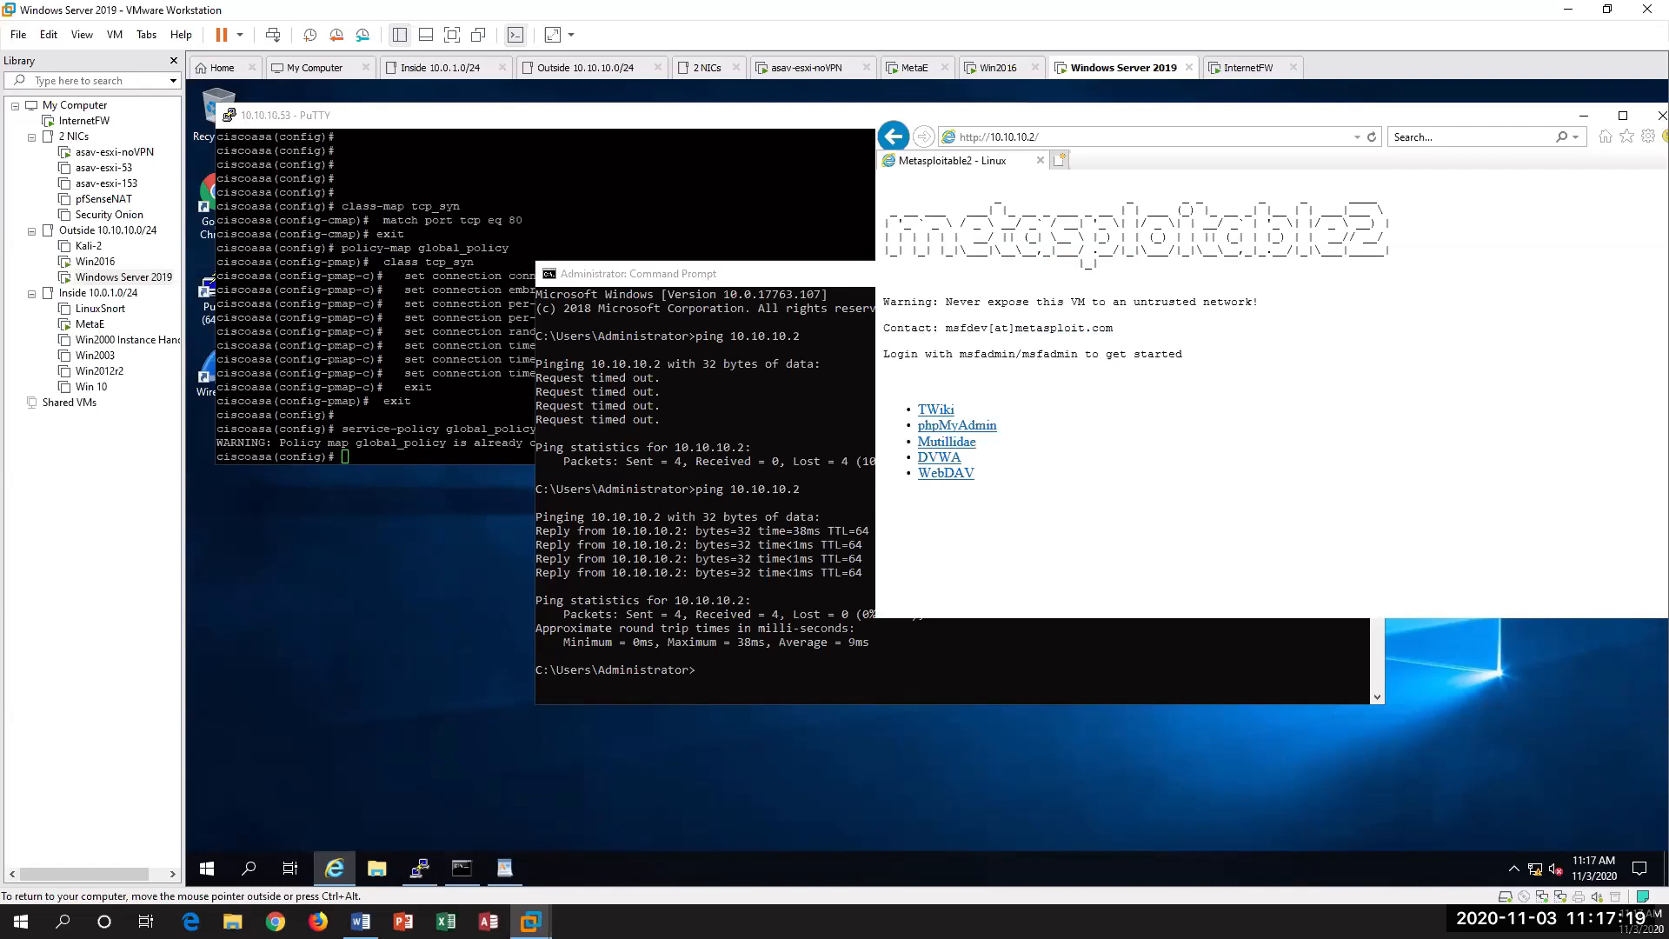
Step: Run sh conn in the PuTTY session to the ASA and highlight the connections coming from 10.10.10.16
click(682, 195)
key(Return)
key(Return)
key(Return)
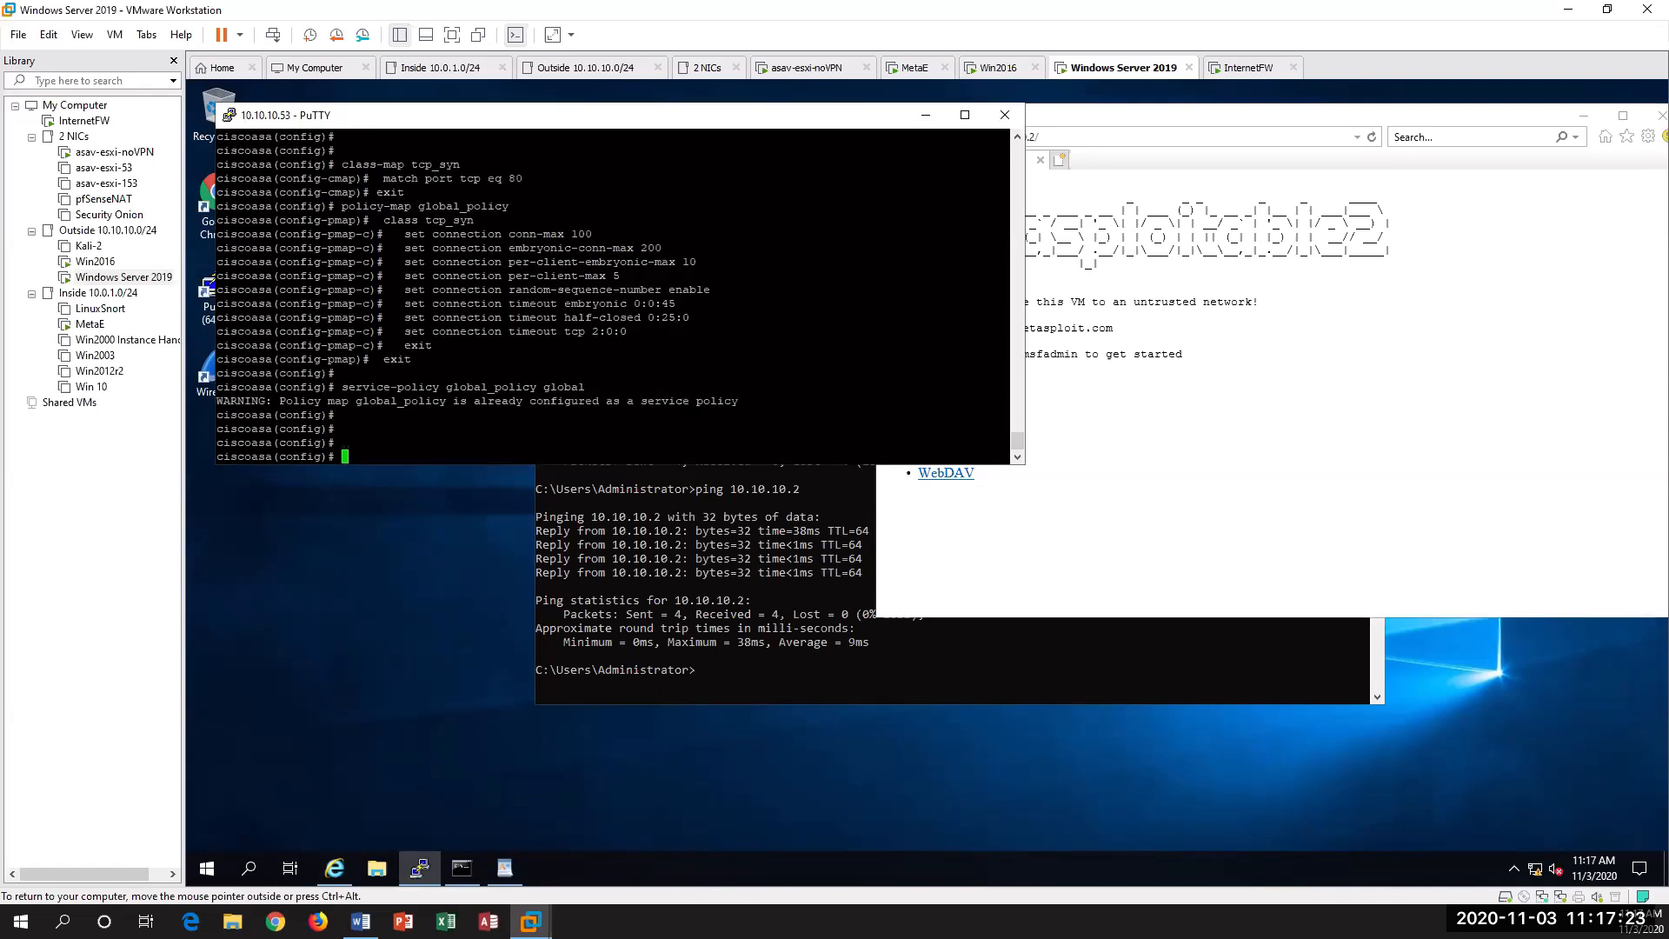
text(sh conn)
key(Return)
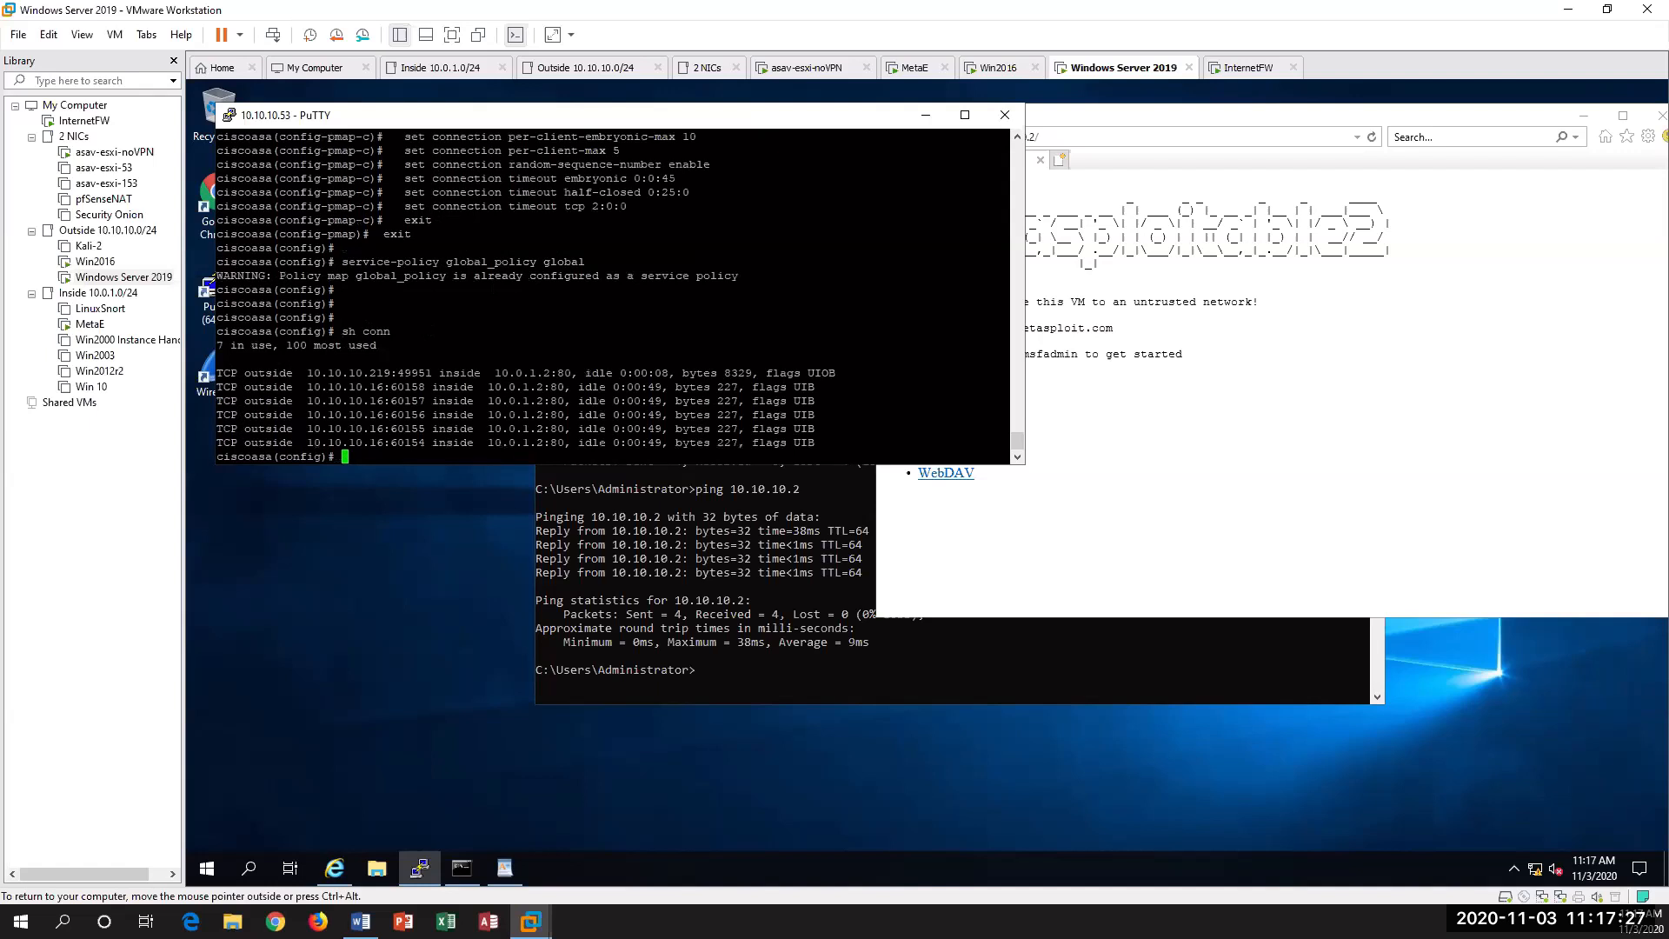
drag(363, 373, 395, 374)
drag(279, 386, 459, 442)
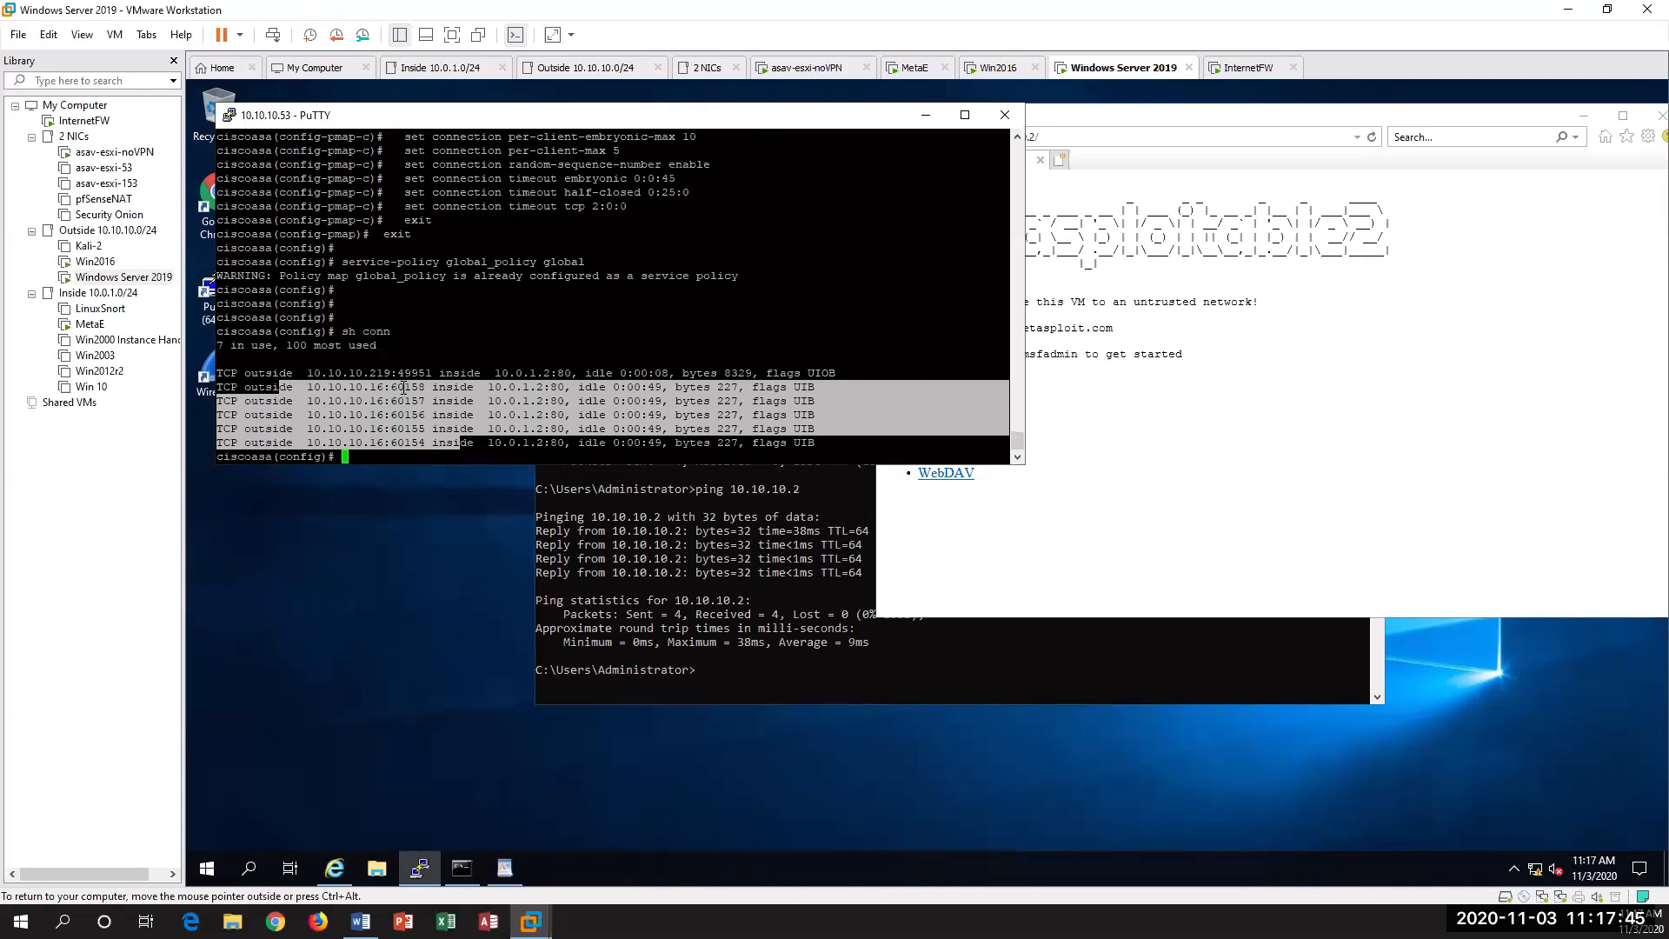
Step: Switch to the MetaE virtual machine and rerun netstat -tpn | more to list its active TCP connections
click(89, 324)
click(739, 394)
key(Up)
key(Return)
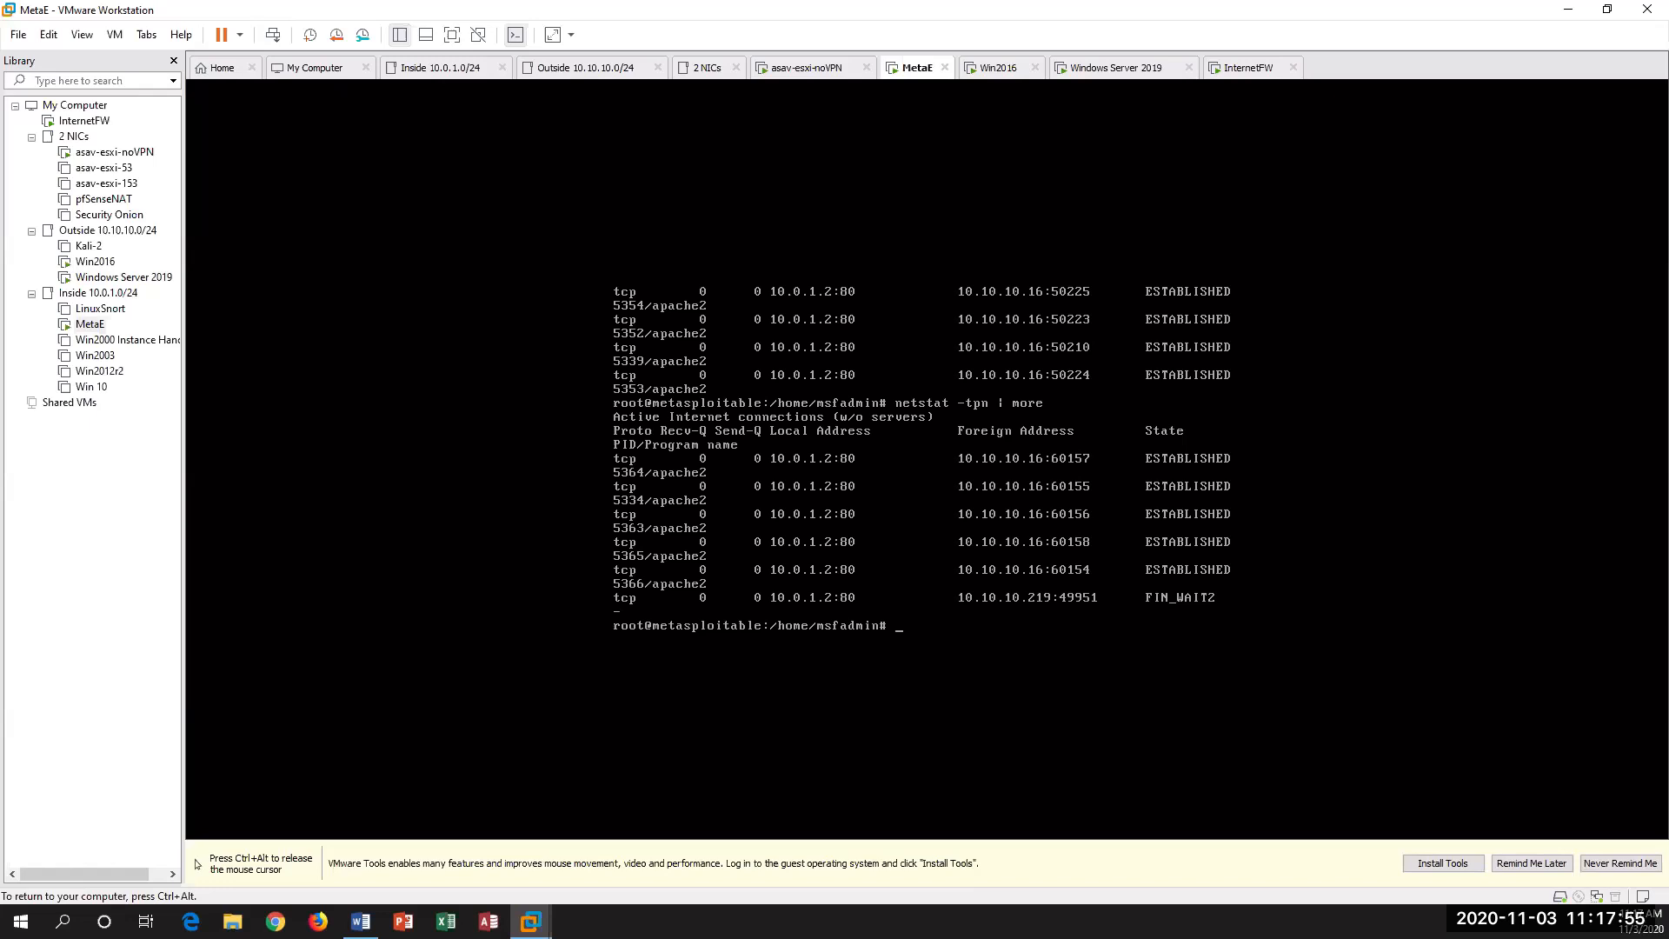
key(ctrl+alt)
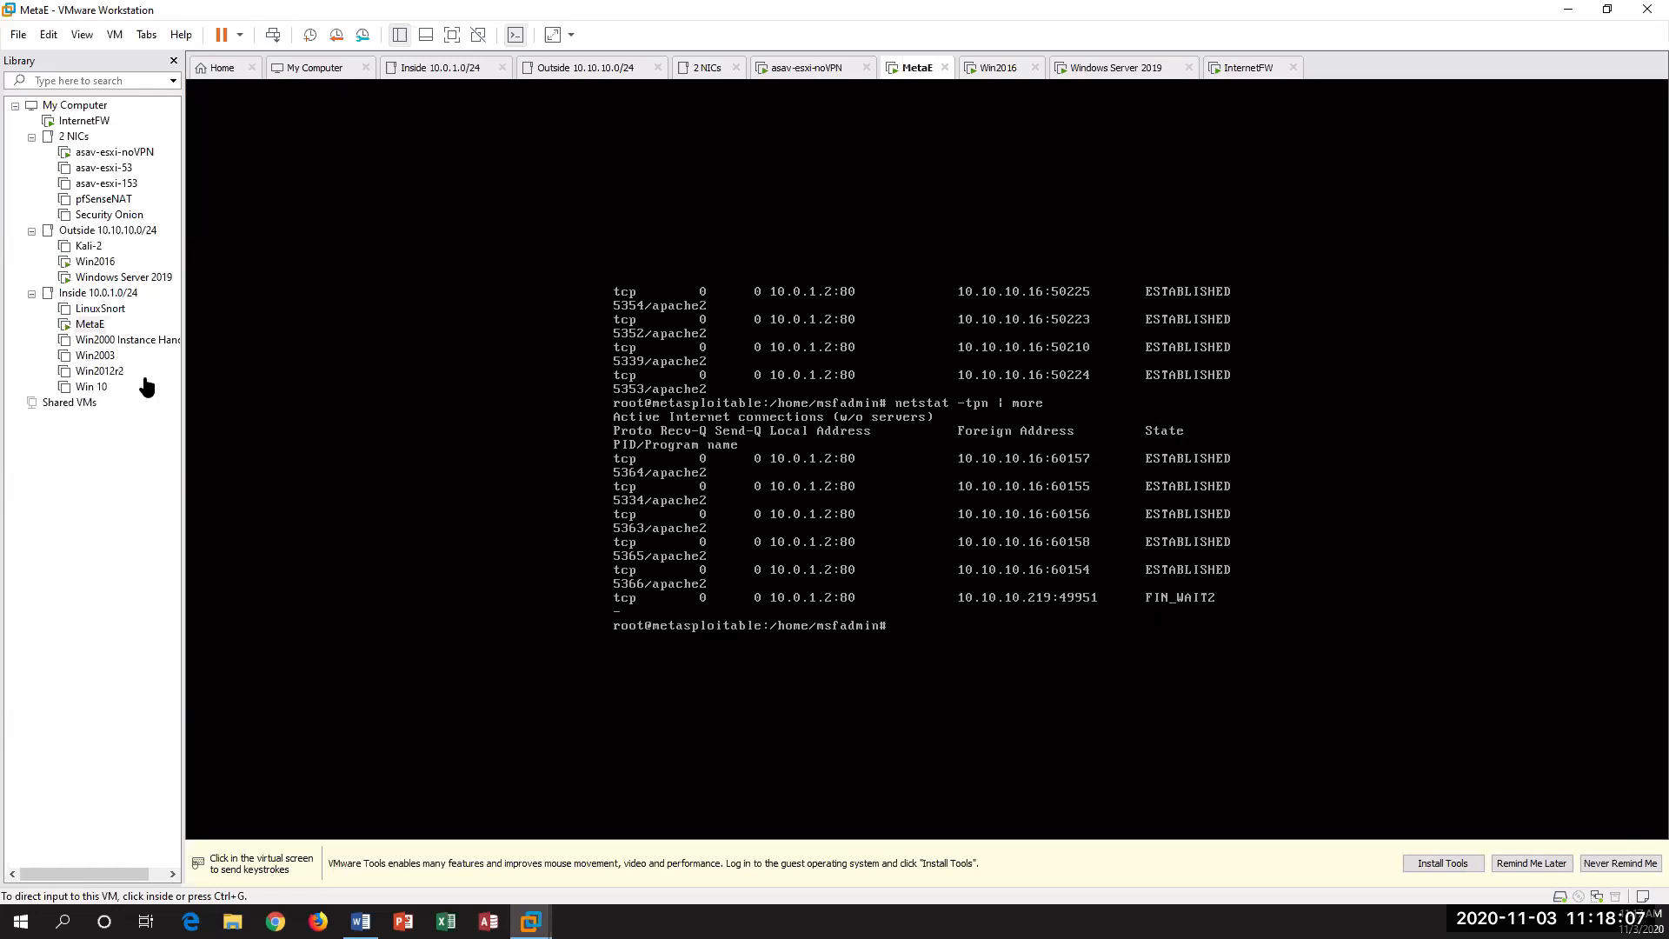
click(135, 278)
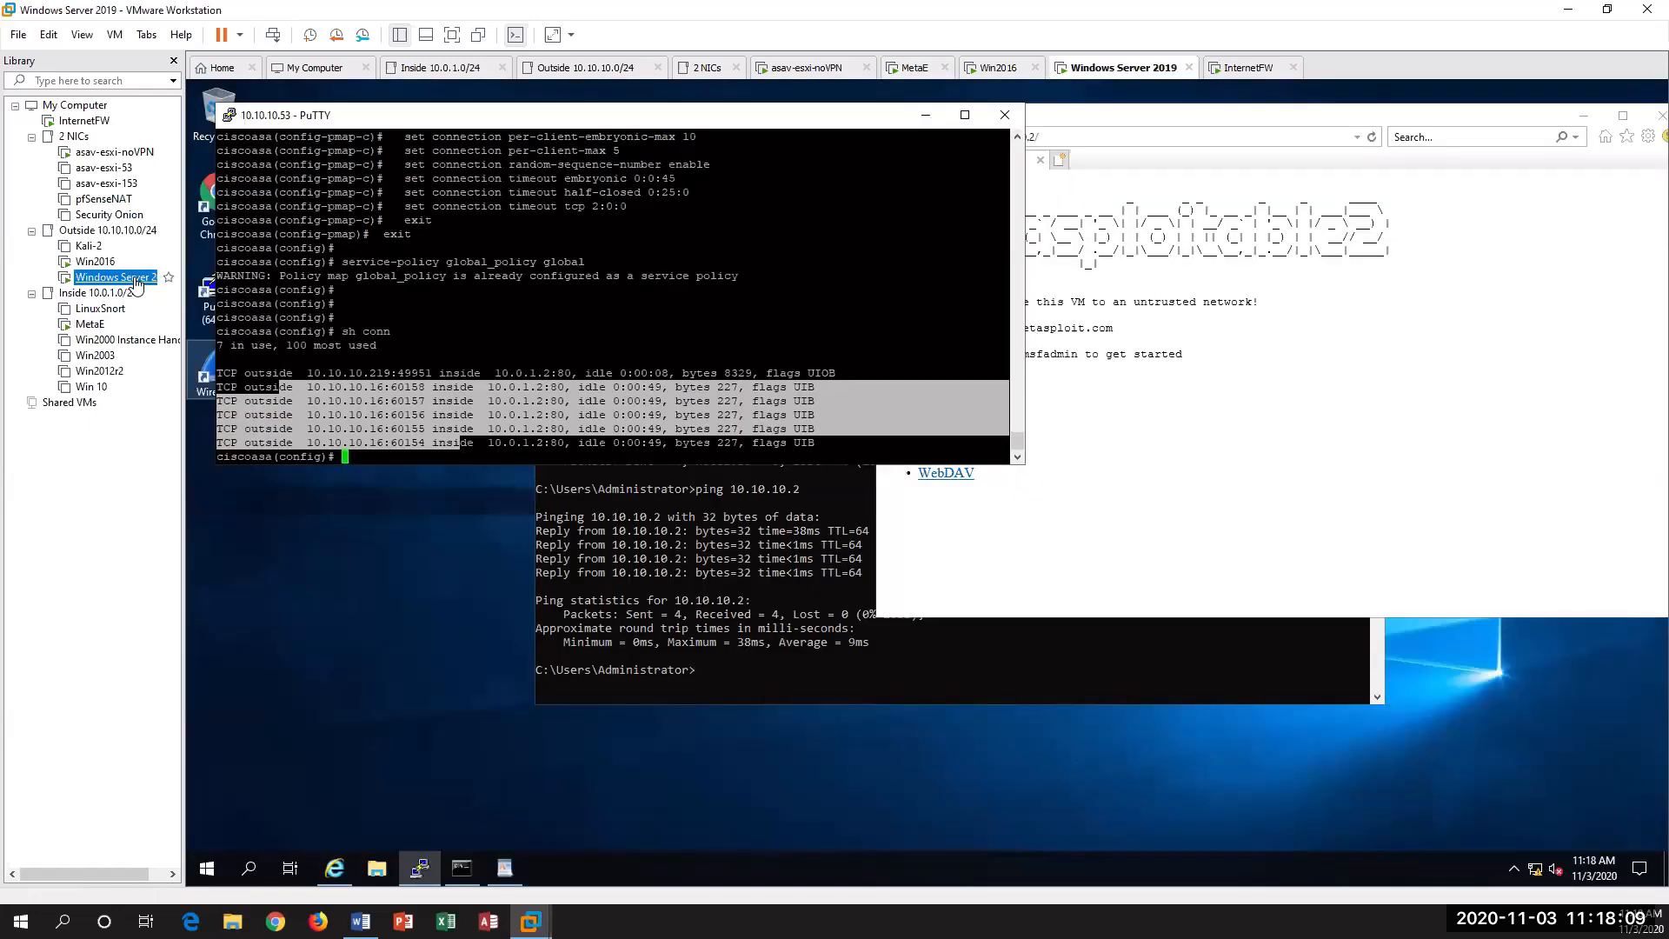
click(1257, 484)
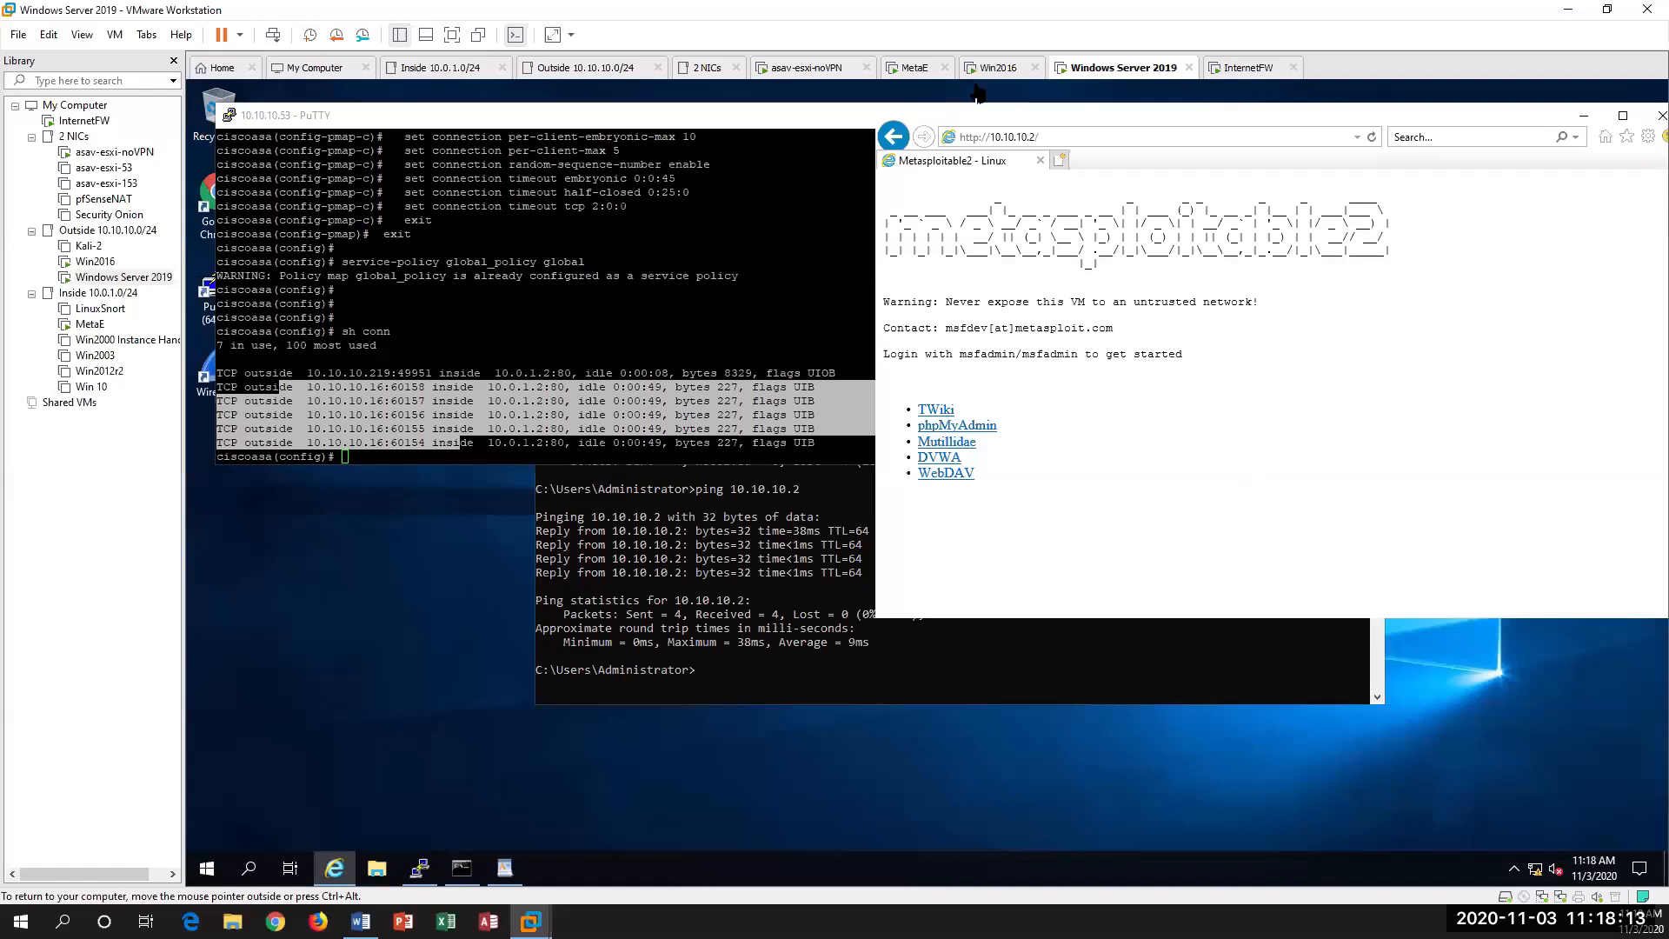
click(1086, 137)
key(Return)
click(1084, 137)
Step: Repeat netstat -tpn | more on MetaE to check the web server's connections following the page reload
click(84, 326)
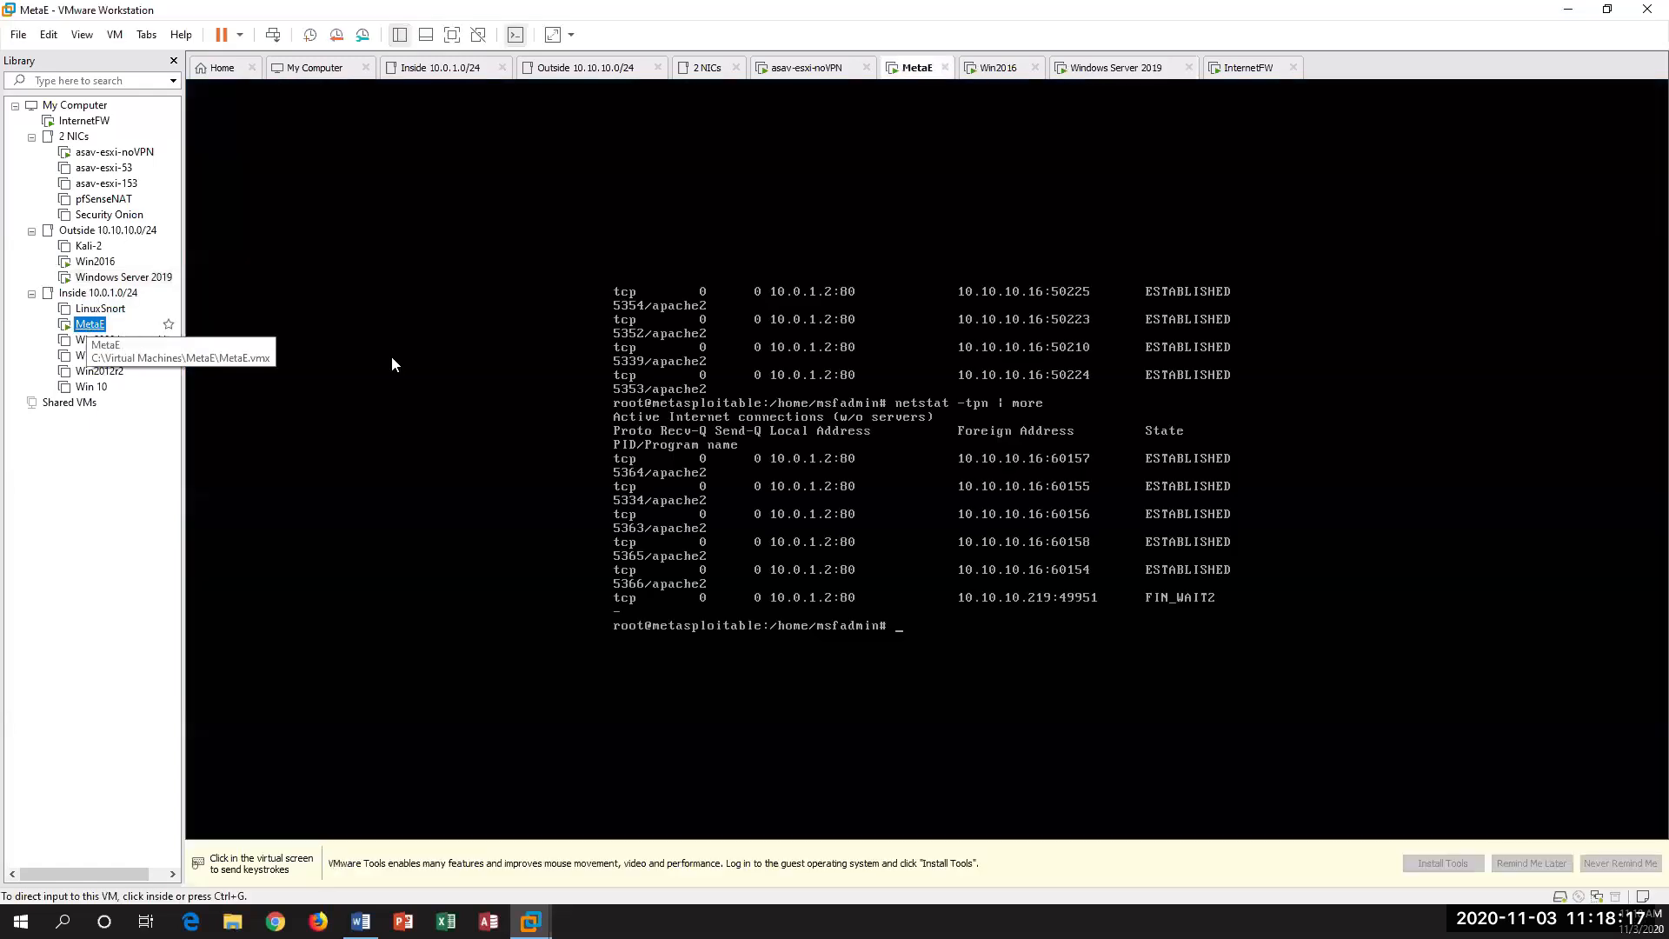
click(391, 356)
key(Up)
key(Return)
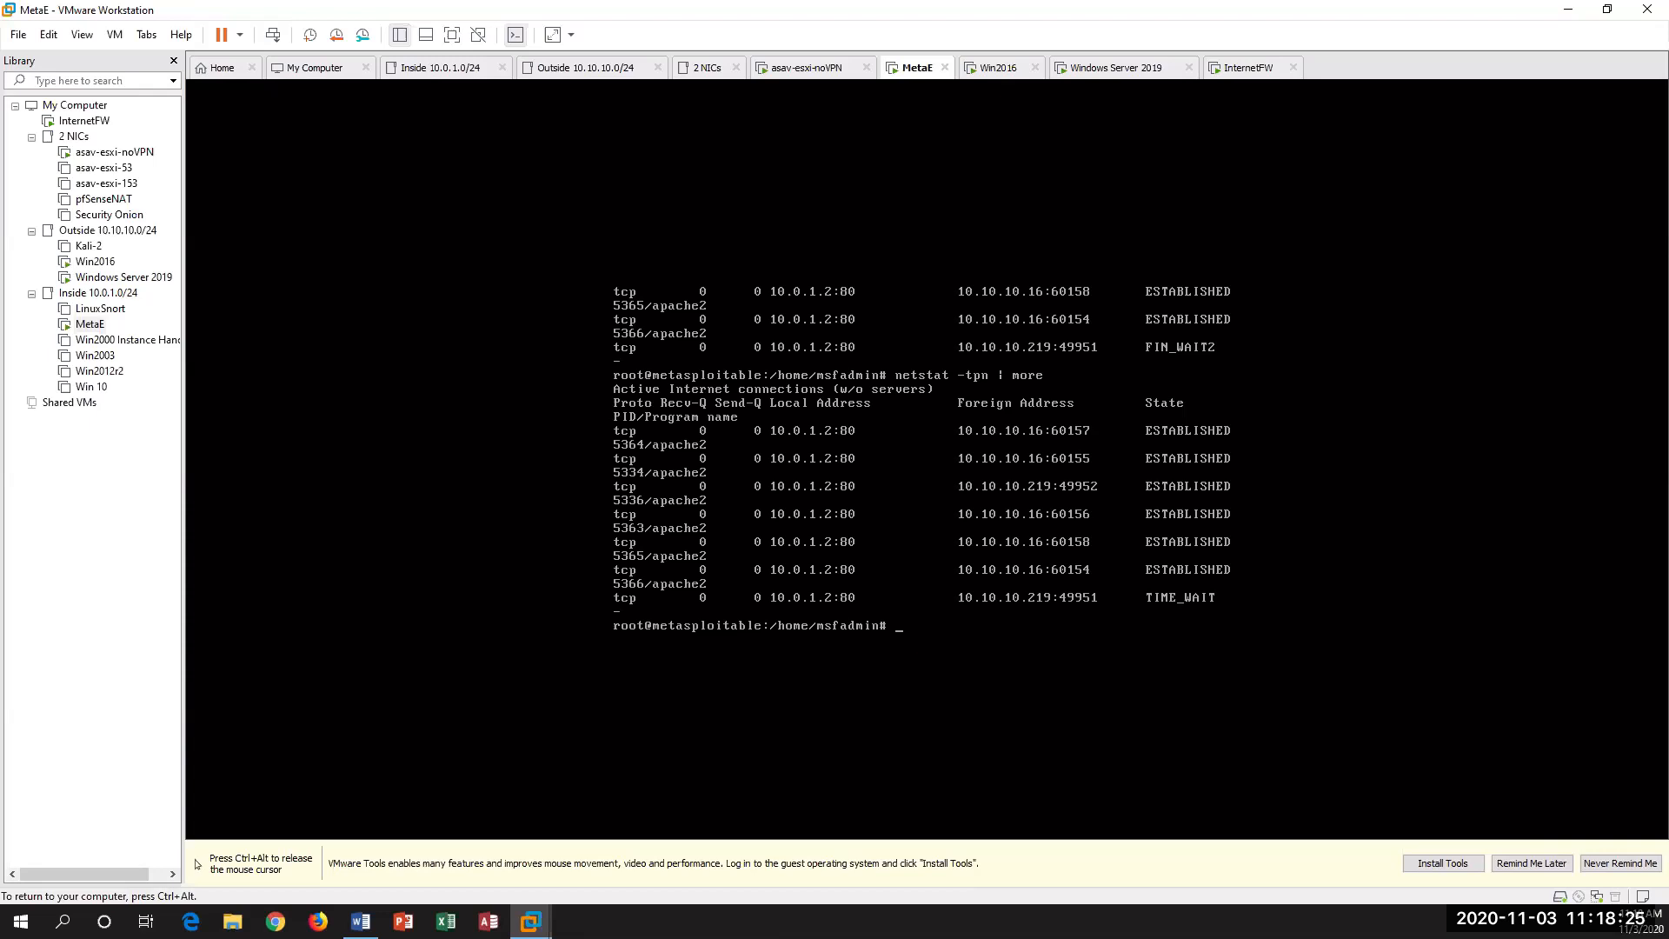
key(ctrl+alt)
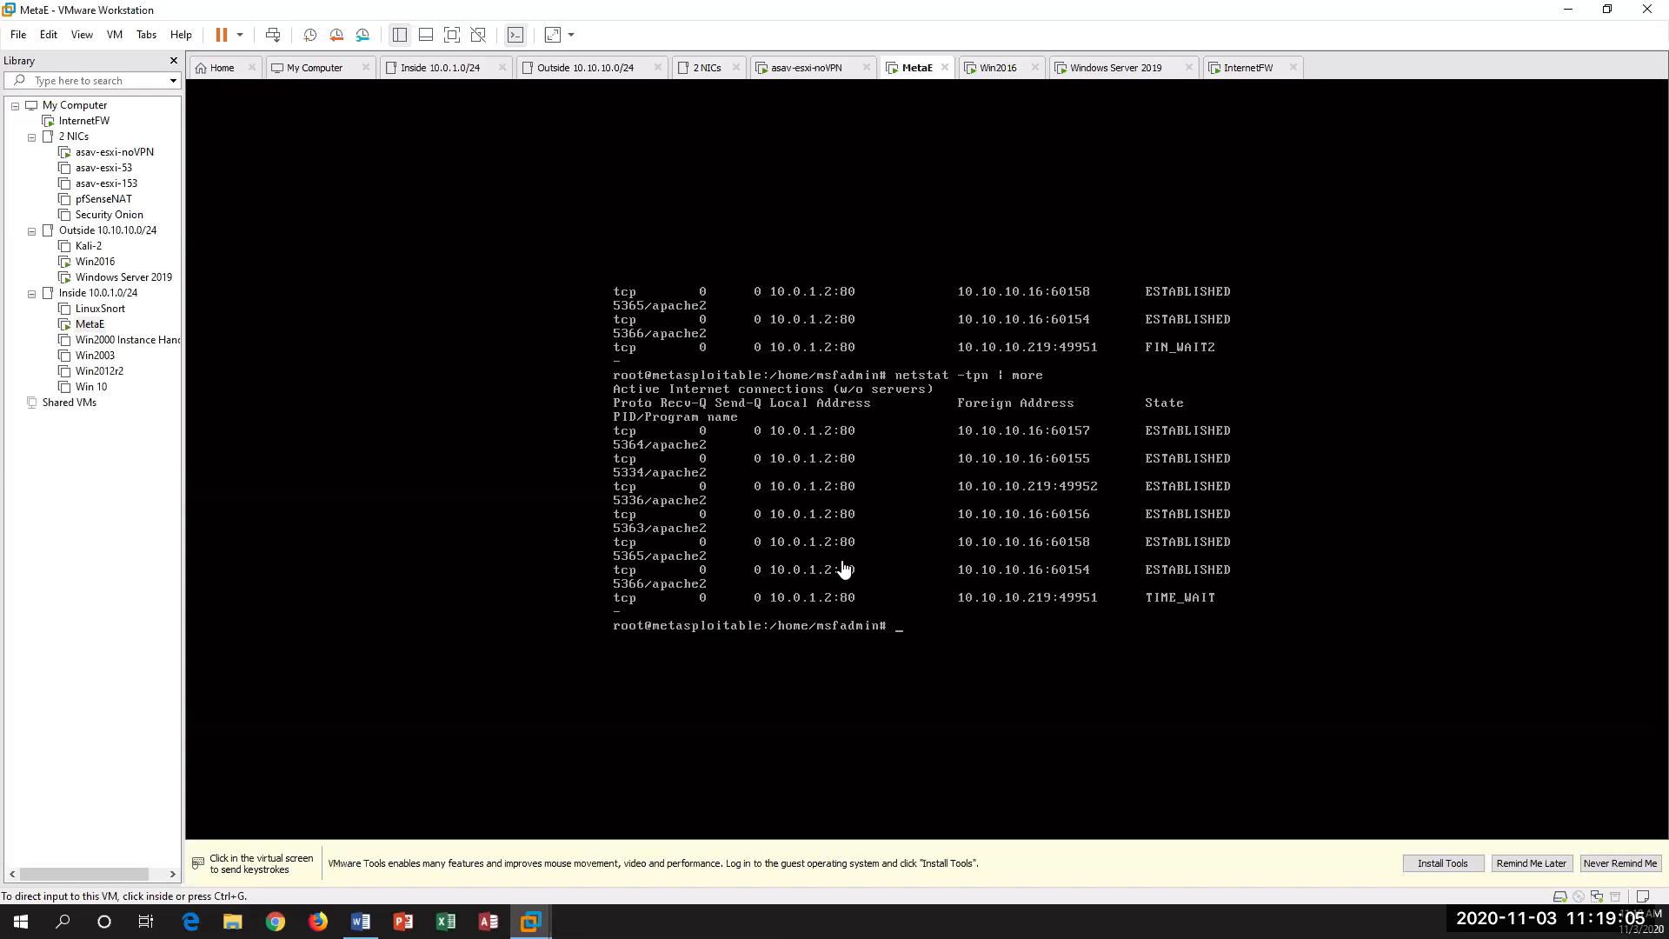
Step: Run netstat -tpn | more two more times on MetaE to track the state of the 10.10.10.219 connections
click(900, 554)
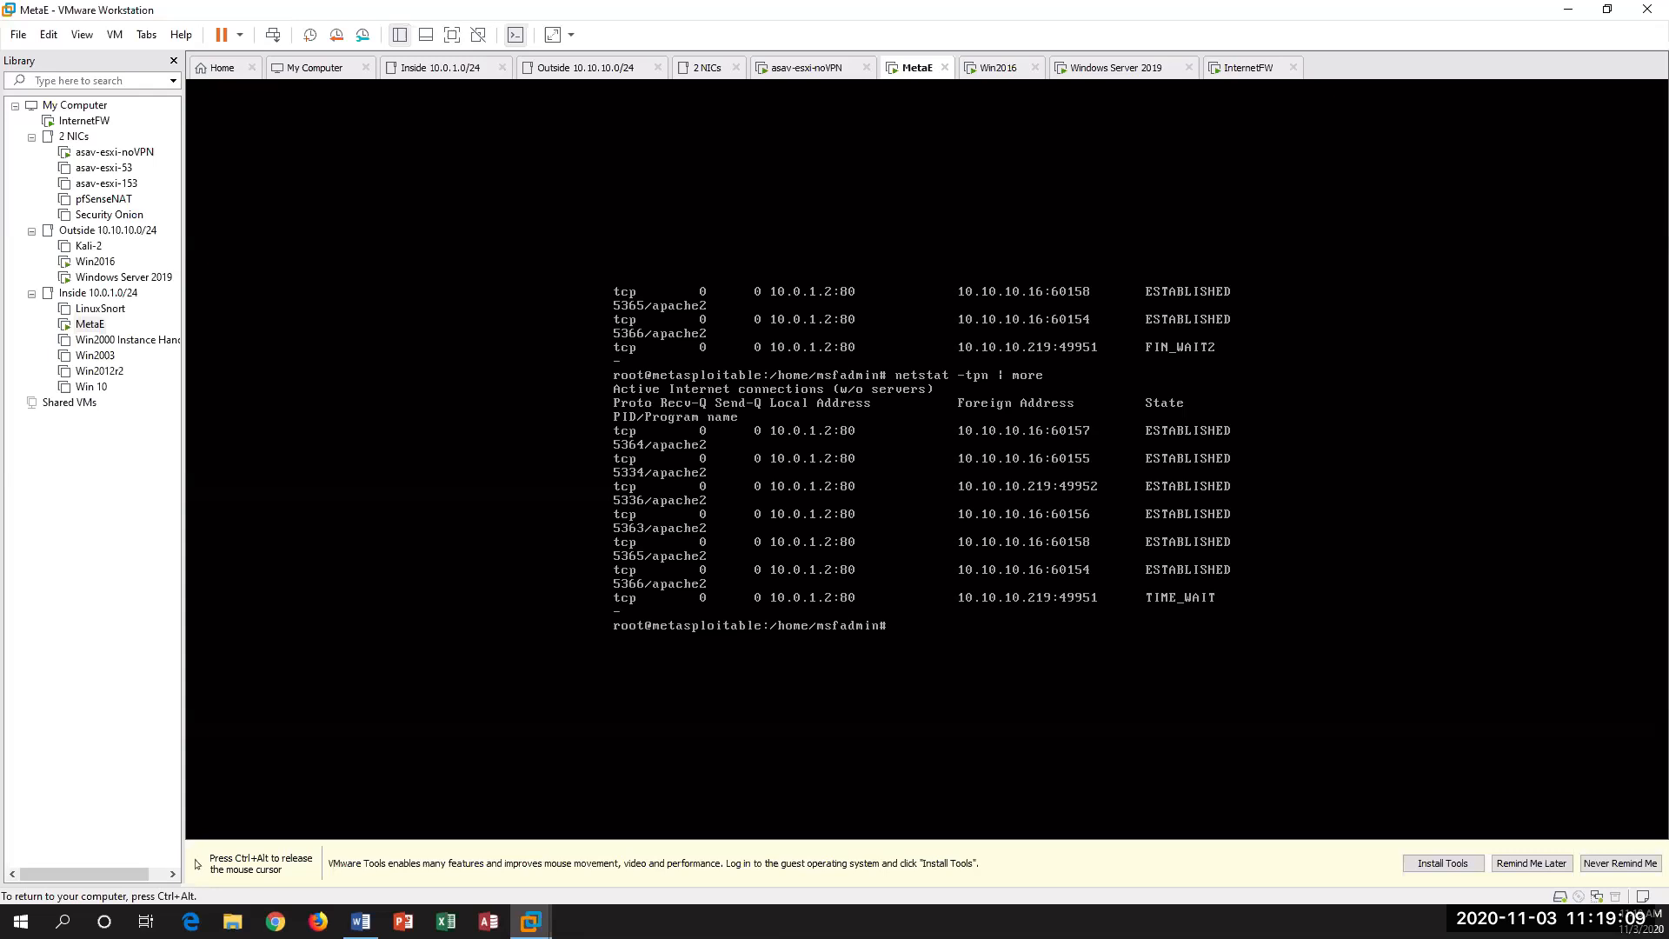
key(Up)
key(Return)
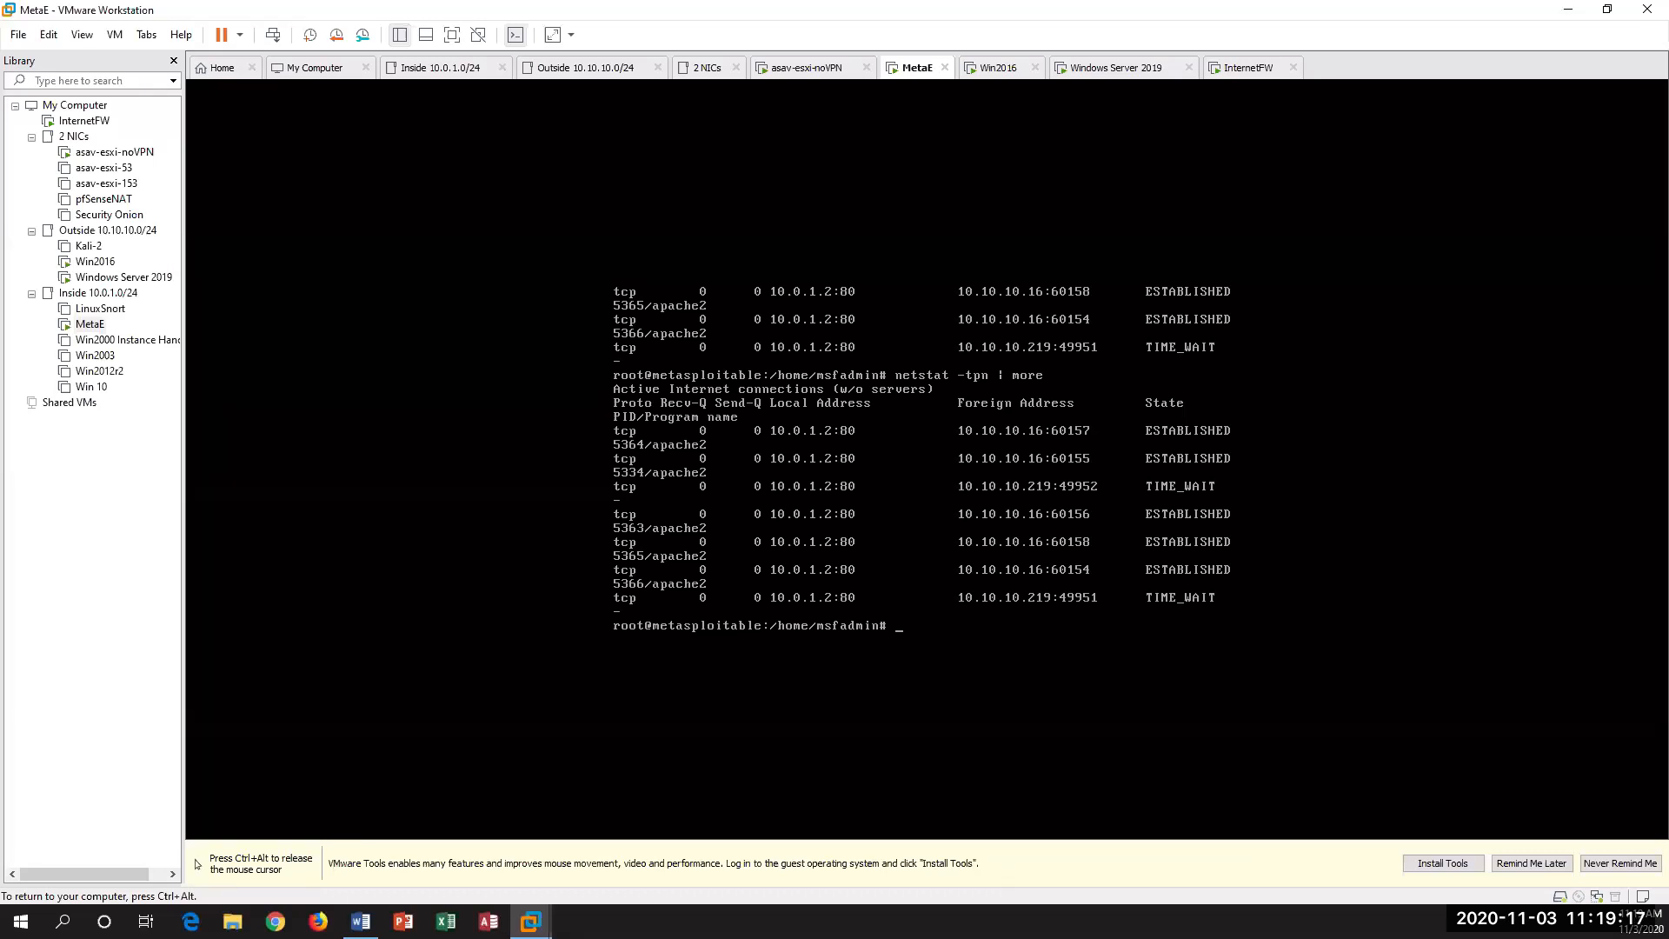
key(ctrl+alt)
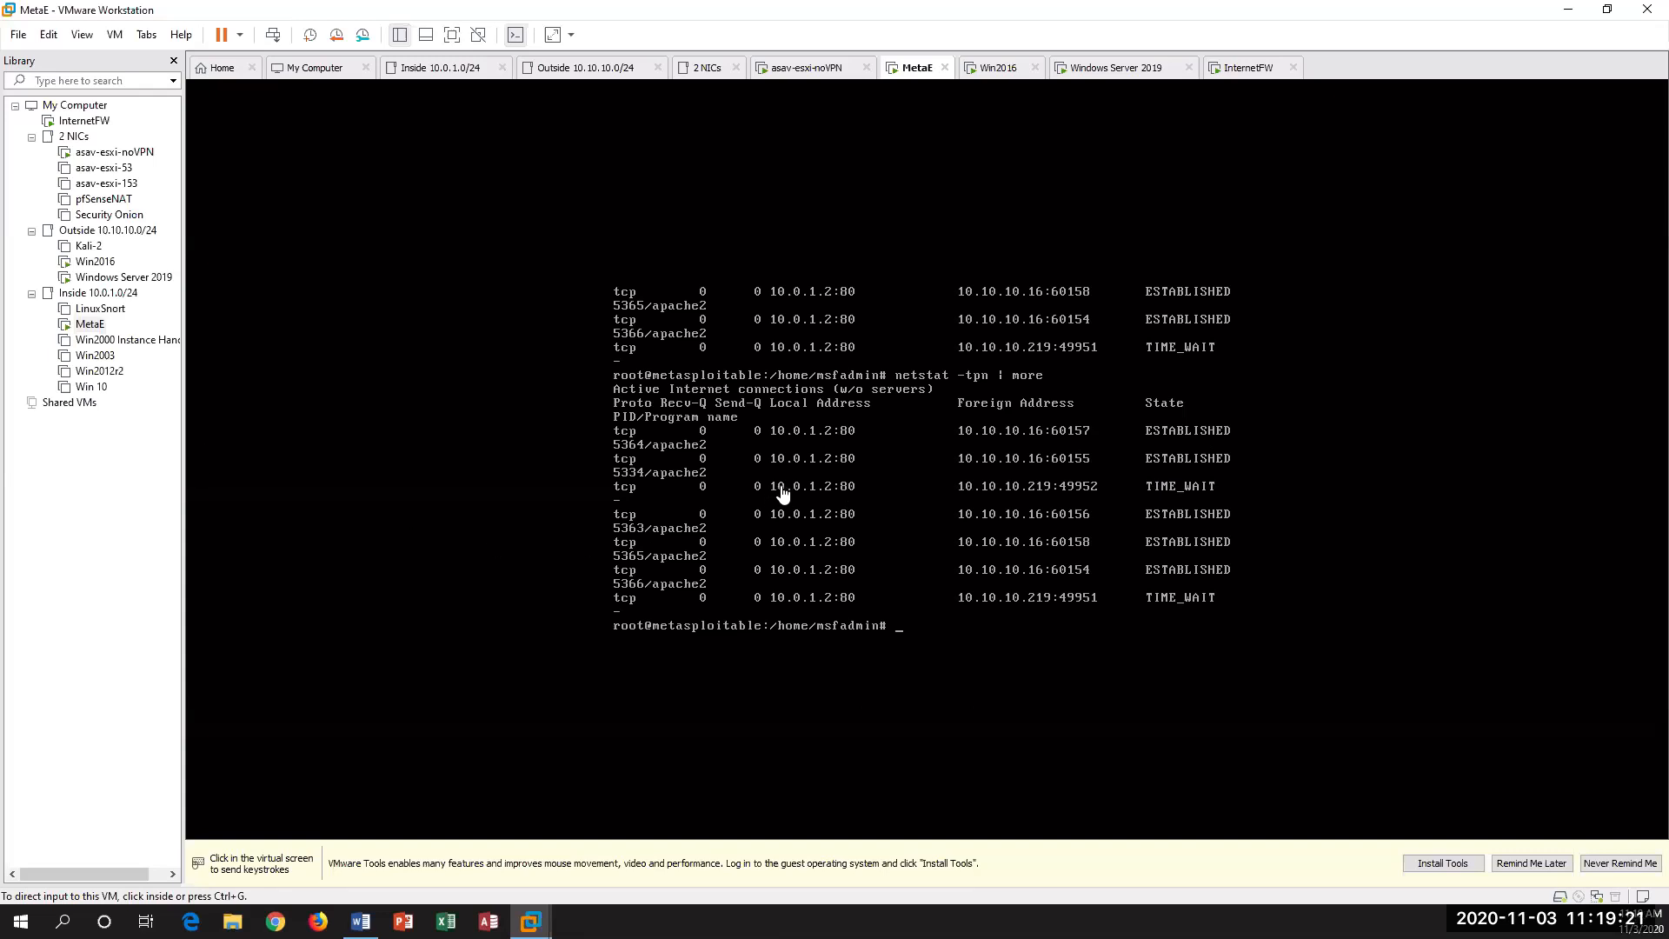
click(733, 485)
key(Up)
key(Return)
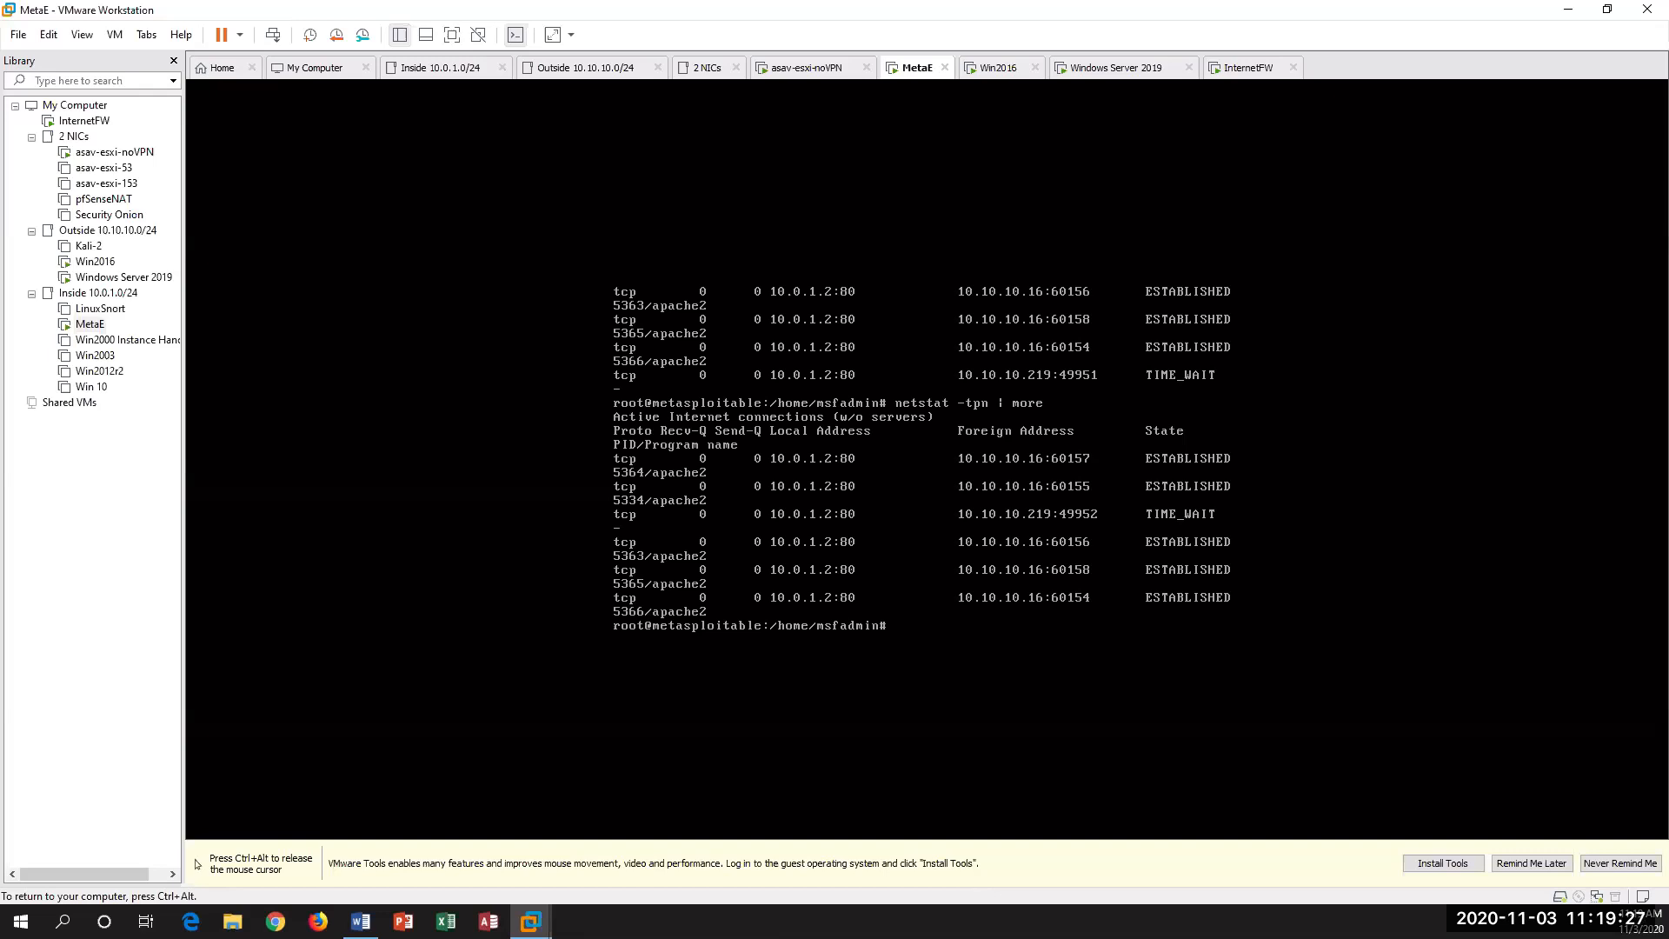
key(ctrl+alt)
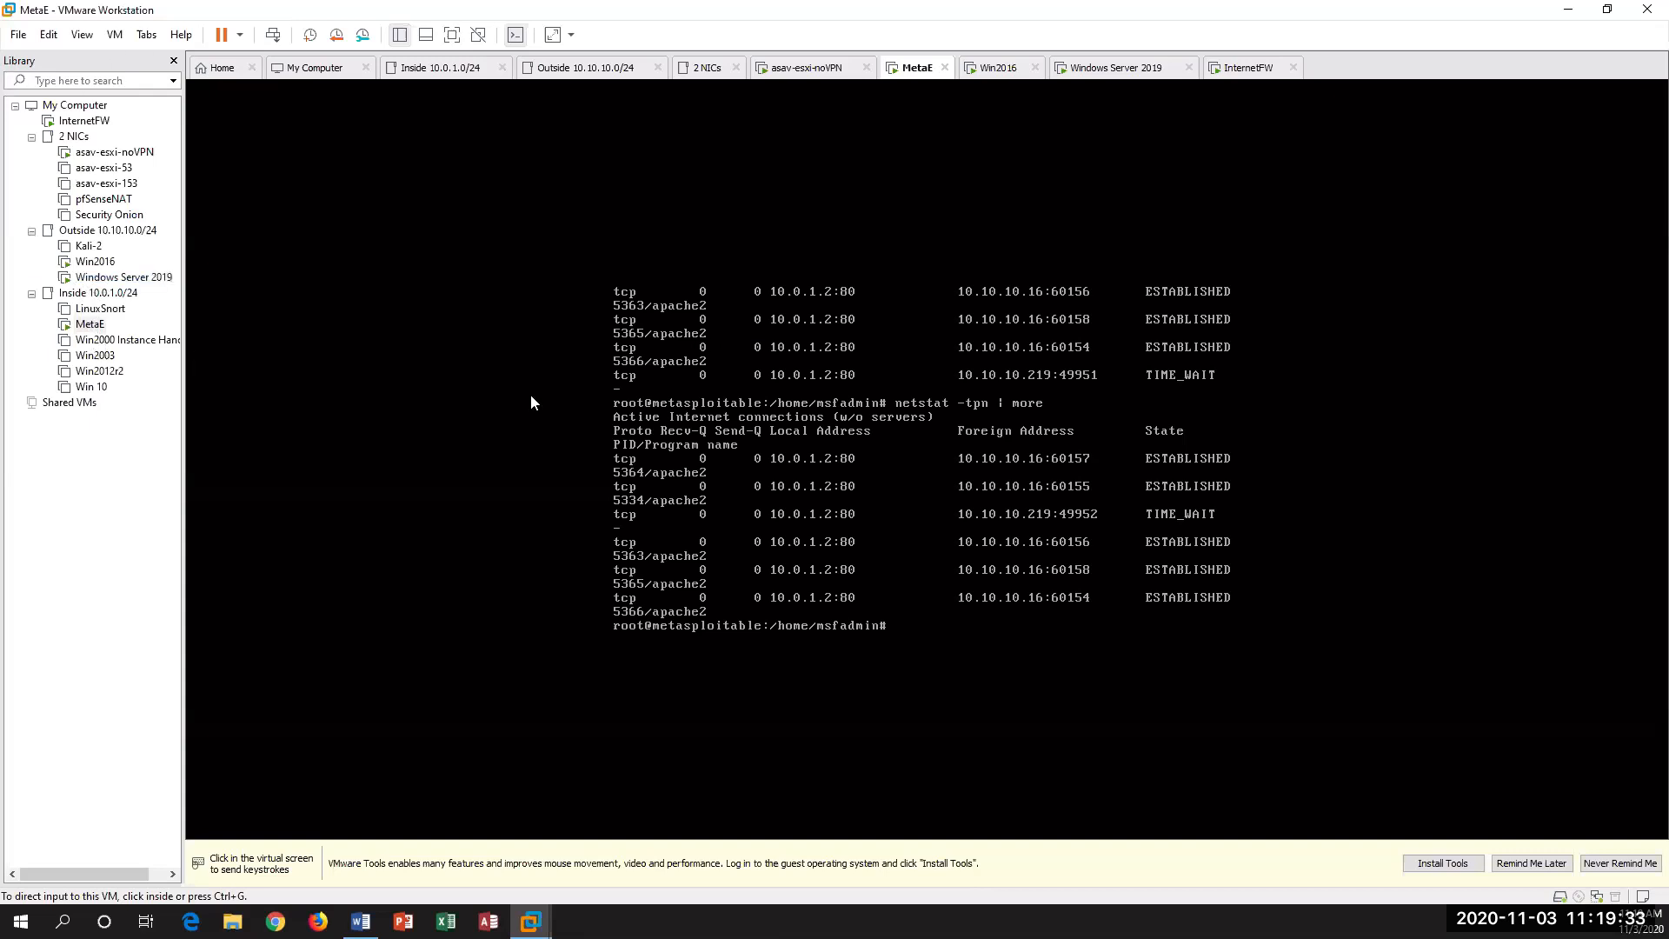
Step: Run sh local-host in the Windows Server 2019 PuTTY session, maximize its window and display the output to the end
click(111, 279)
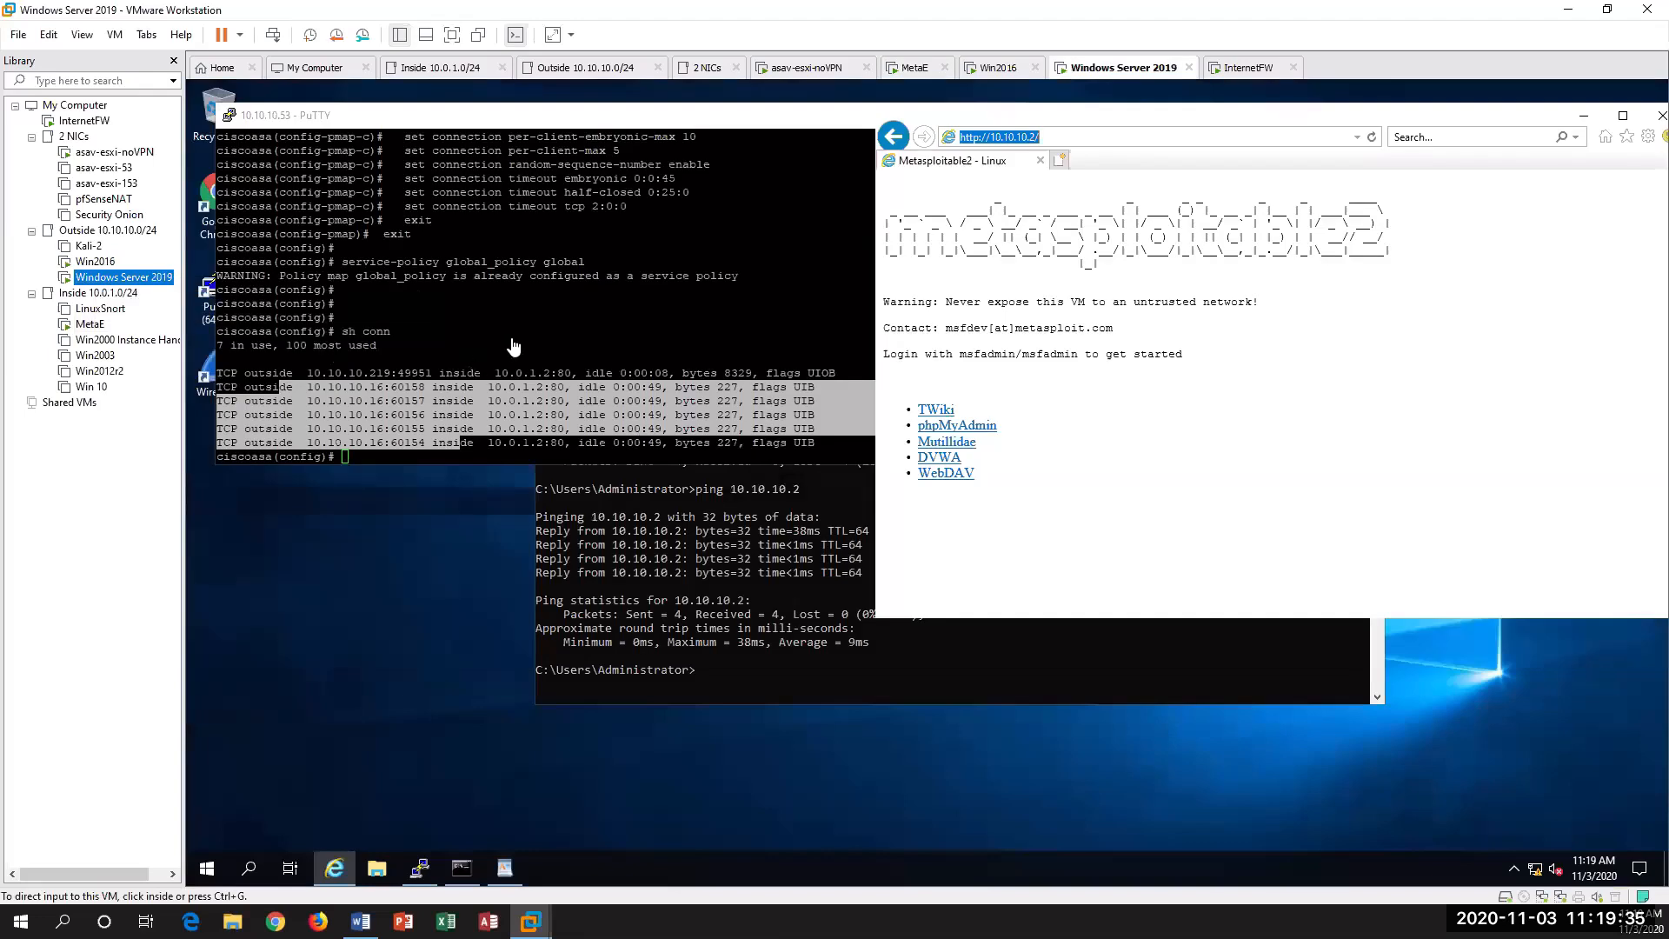
click(419, 300)
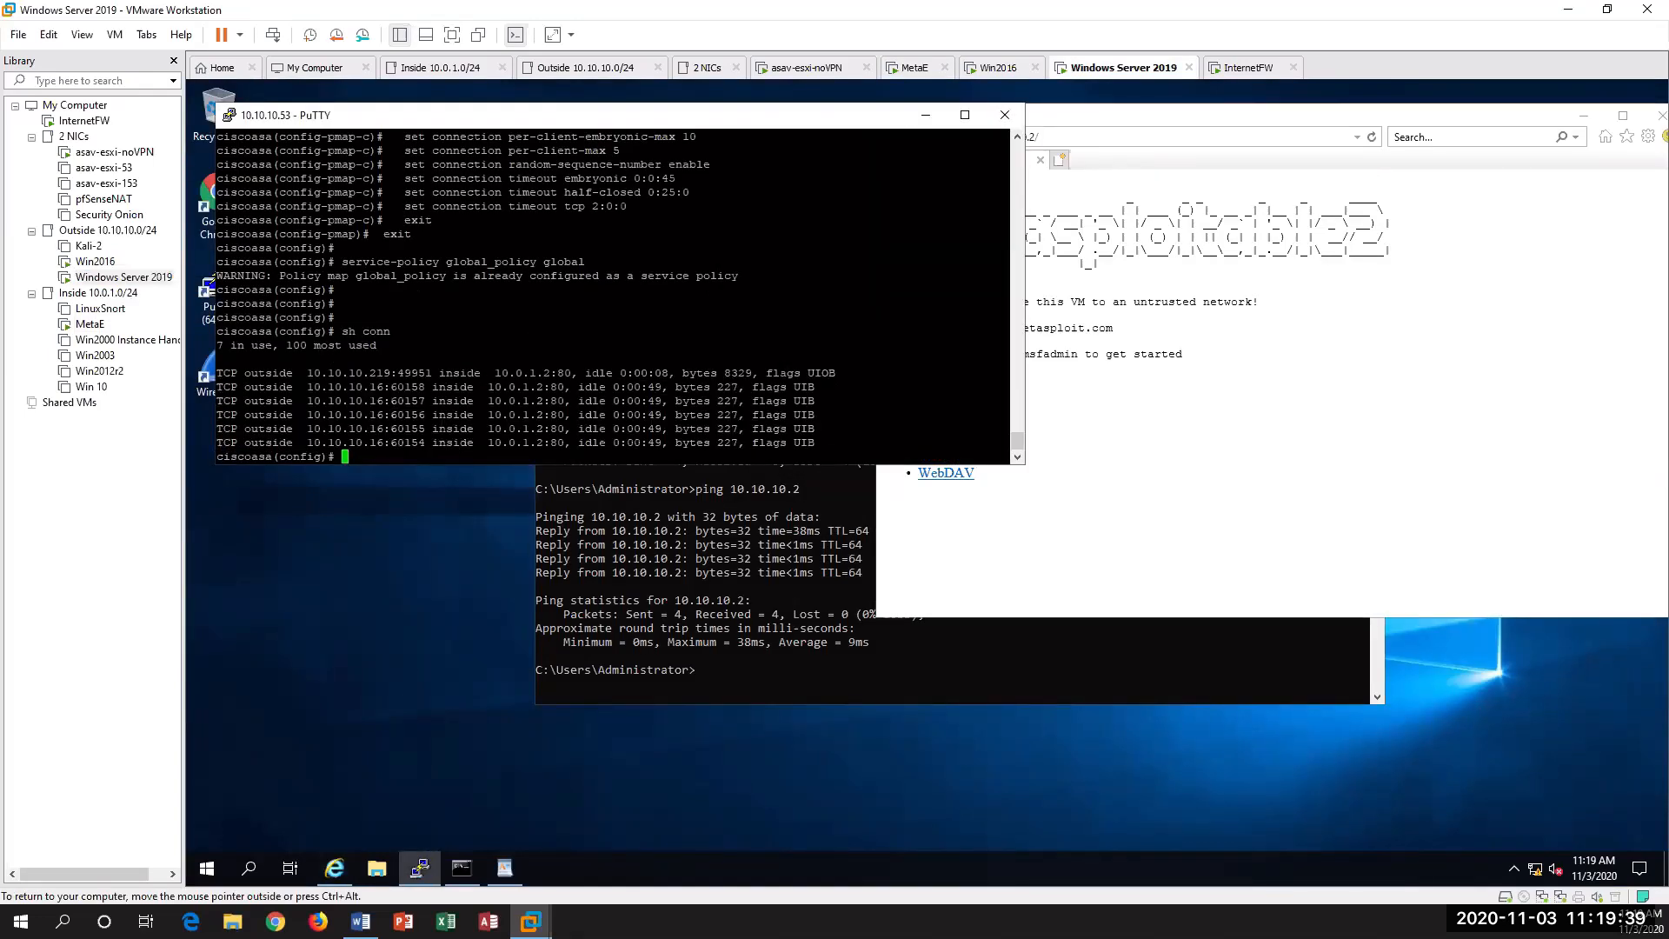
key(Return)
key(Return)
key(Return)
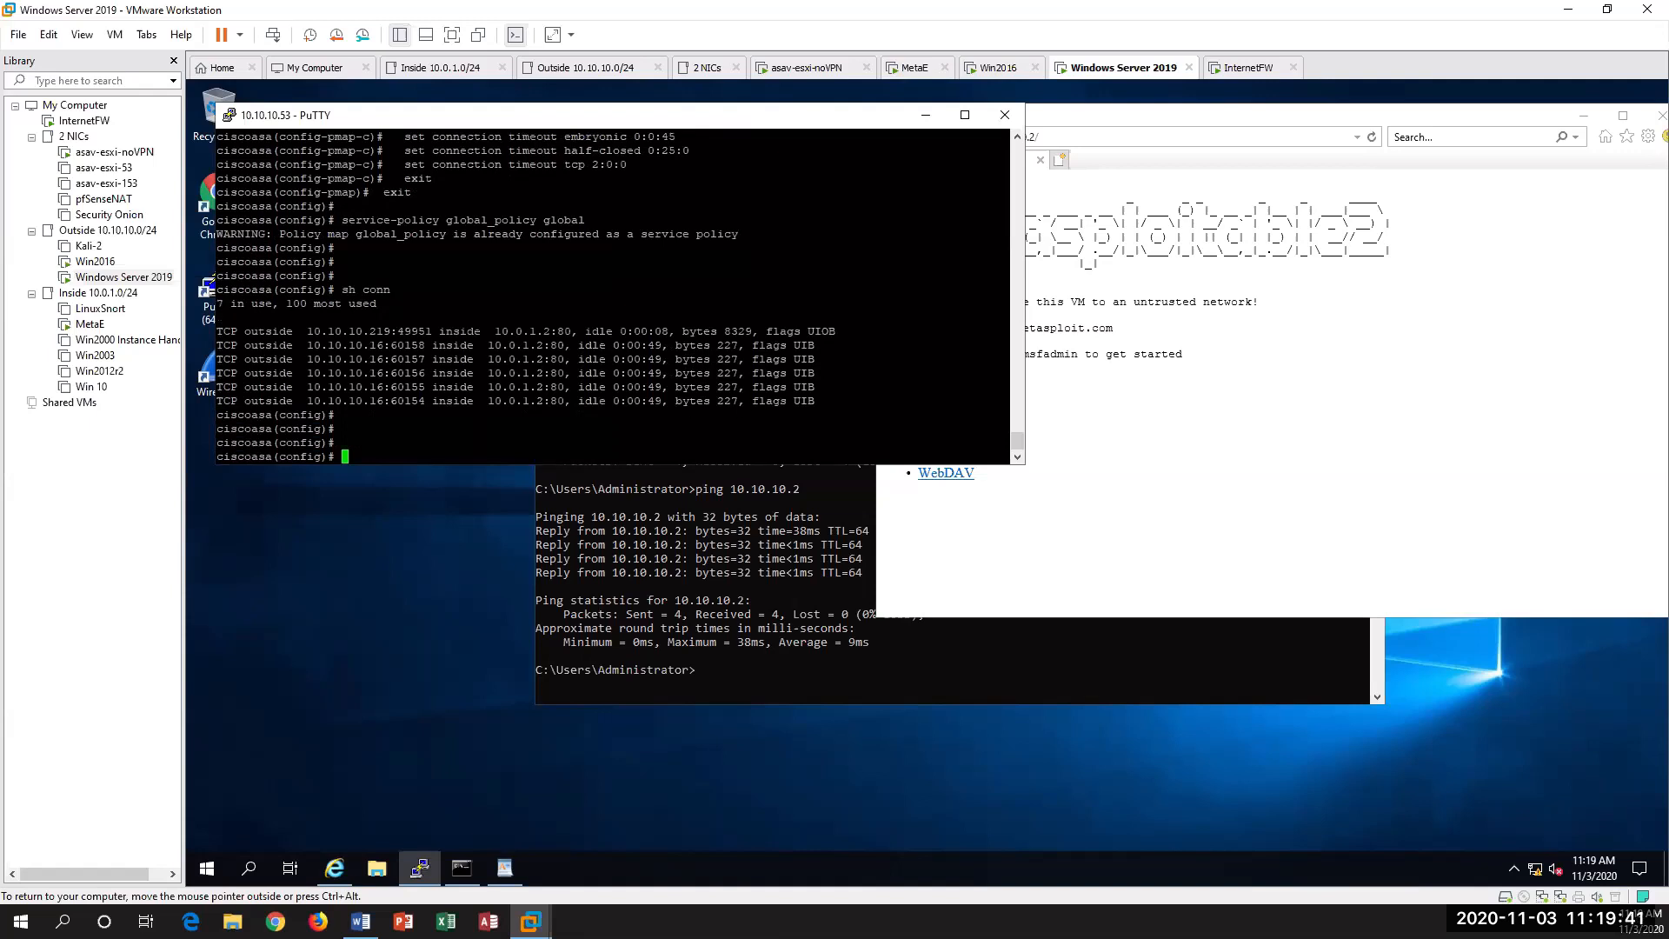
text(sh local)
key(Tab)
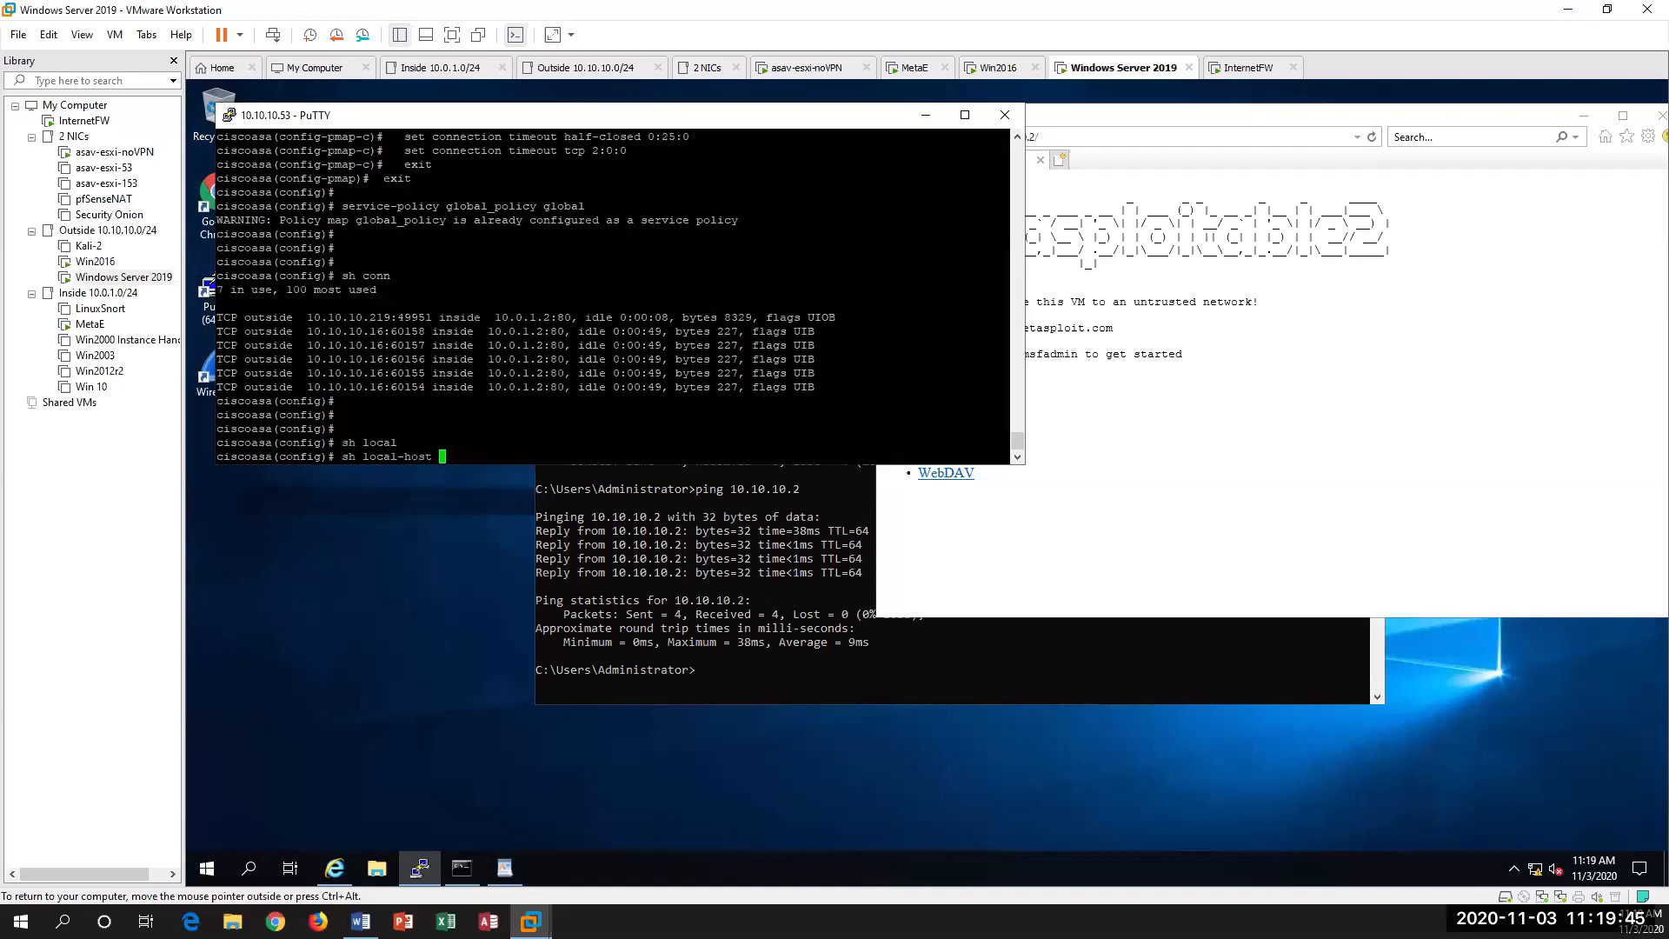
key(Return)
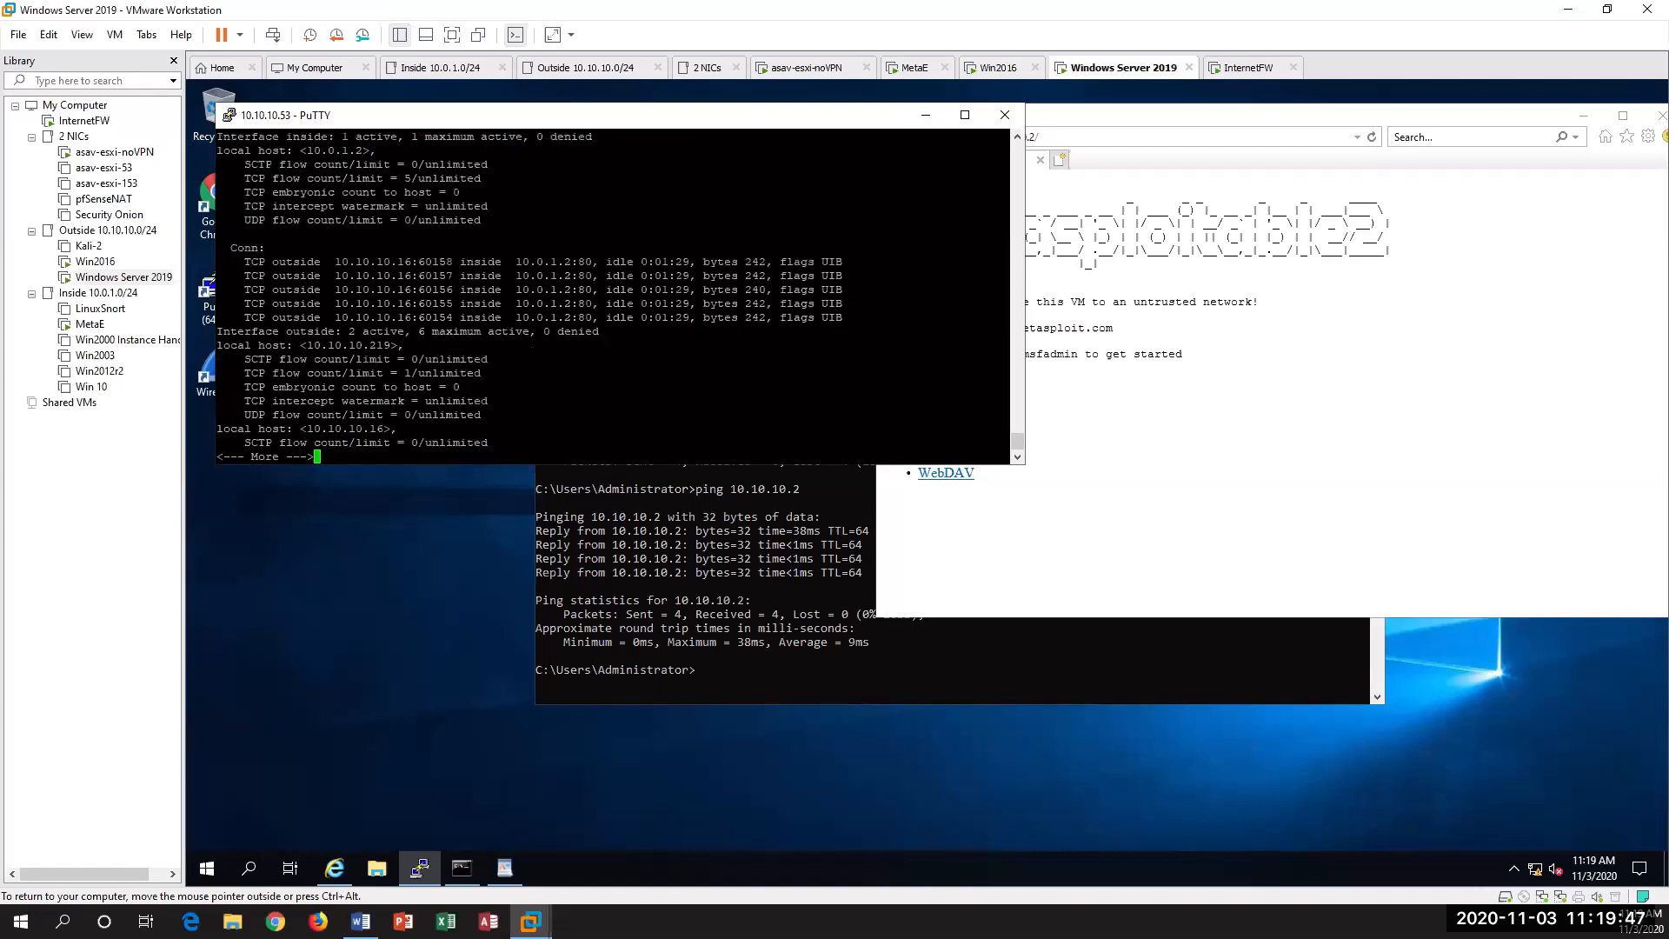
click(964, 114)
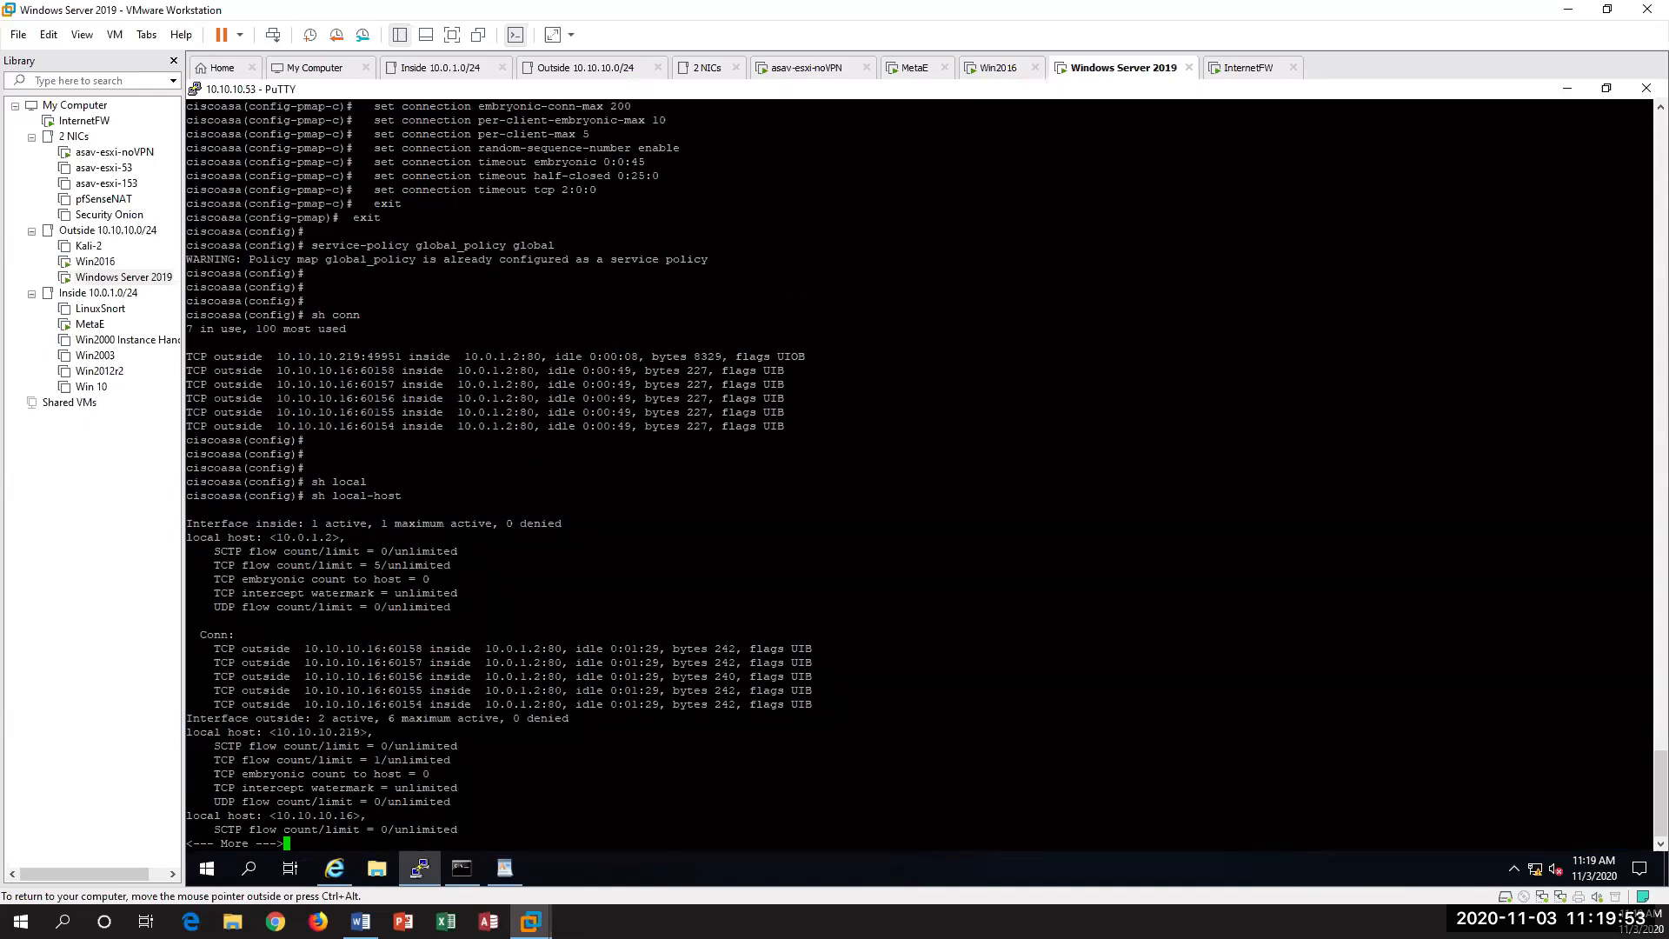
key(space)
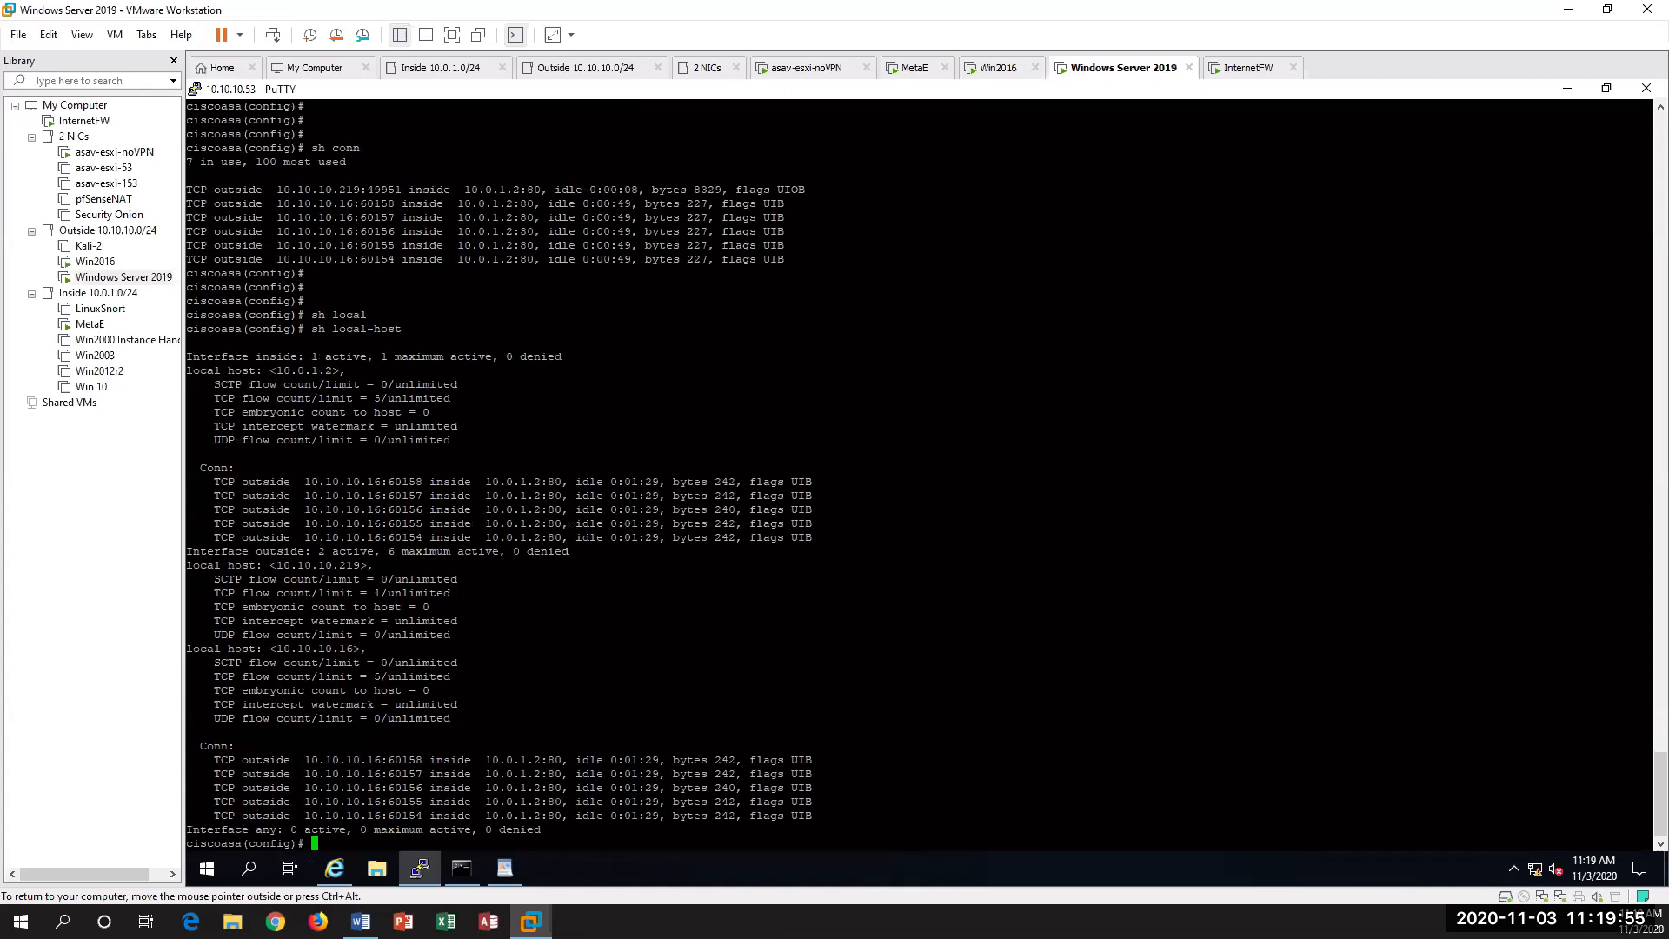
Step: Examine the inside host's connections and the TCP flow counts of 10.10.10.219 and 10.10.10.16 in the local-host output
drag(333, 482, 413, 530)
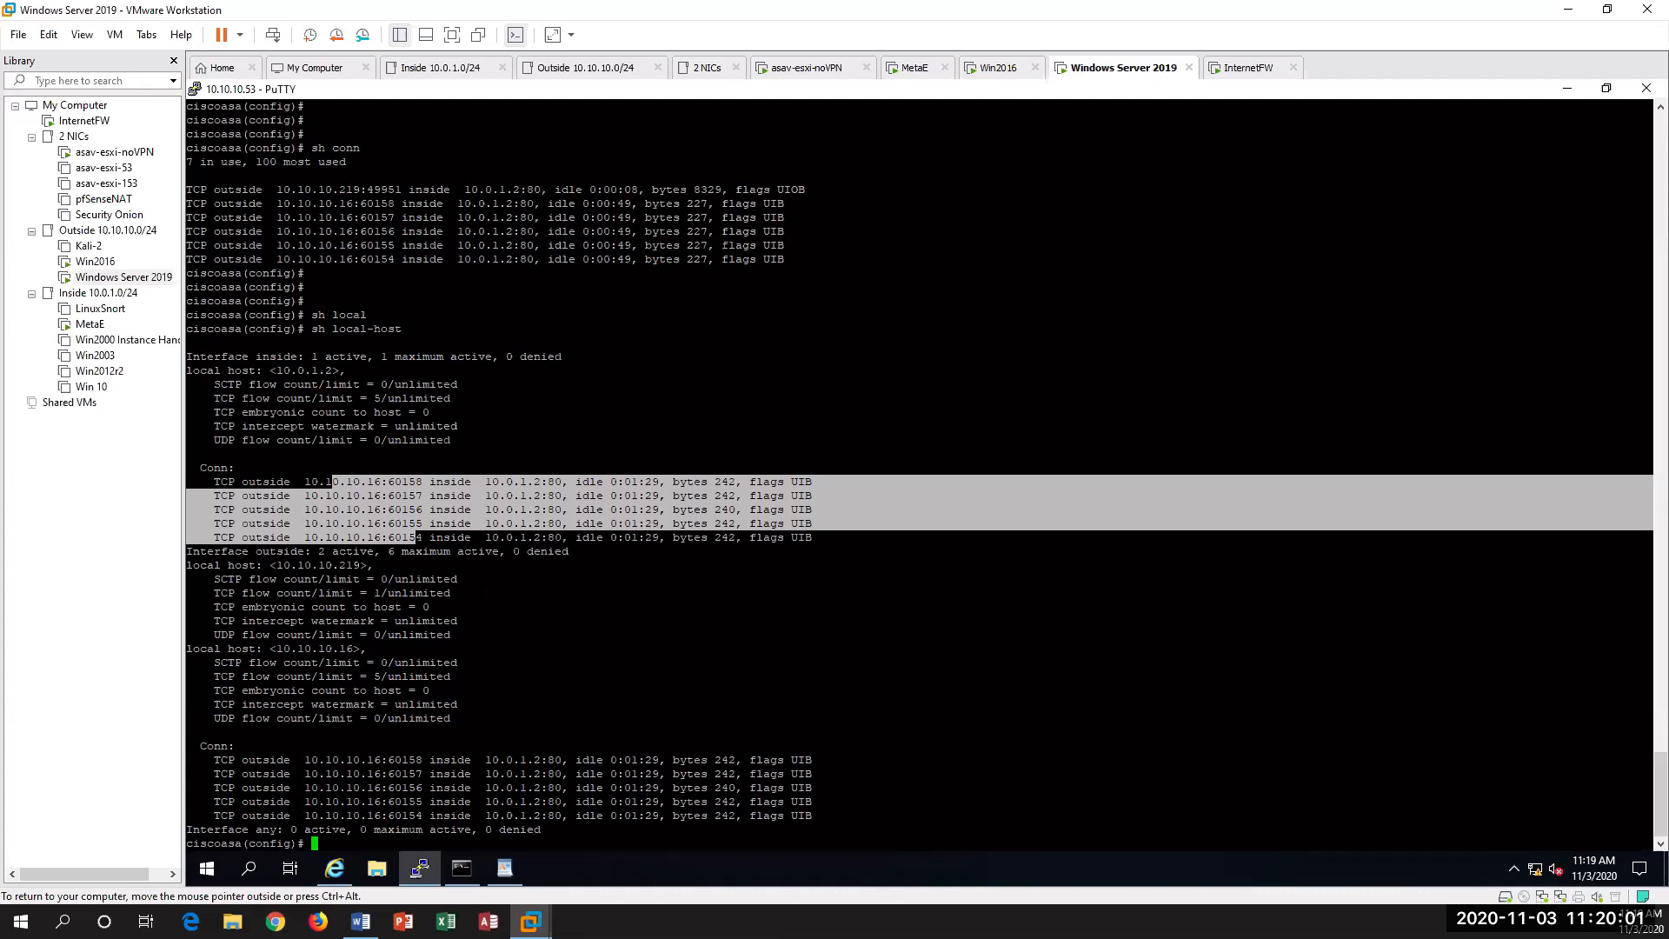
click(284, 565)
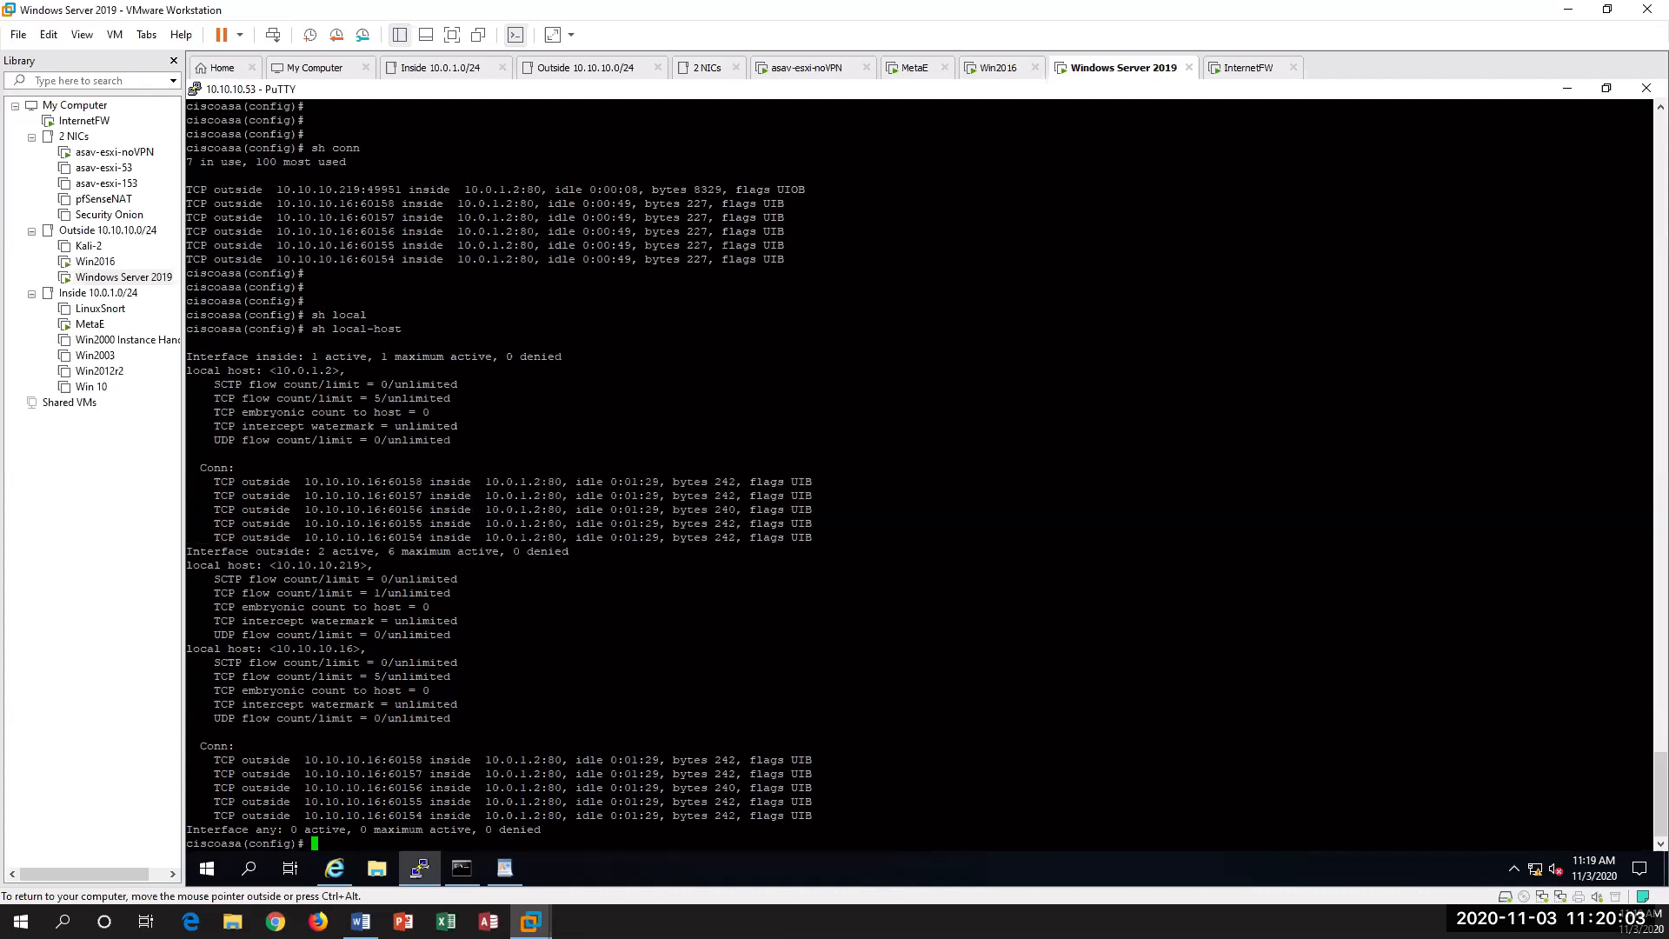
drag(277, 565, 371, 565)
drag(361, 593, 429, 593)
drag(334, 662, 387, 676)
Step: Run sh conn again on the ASA to list the current connections
key(Return)
key(Return)
key(Return)
text(sh conn)
key(Return)
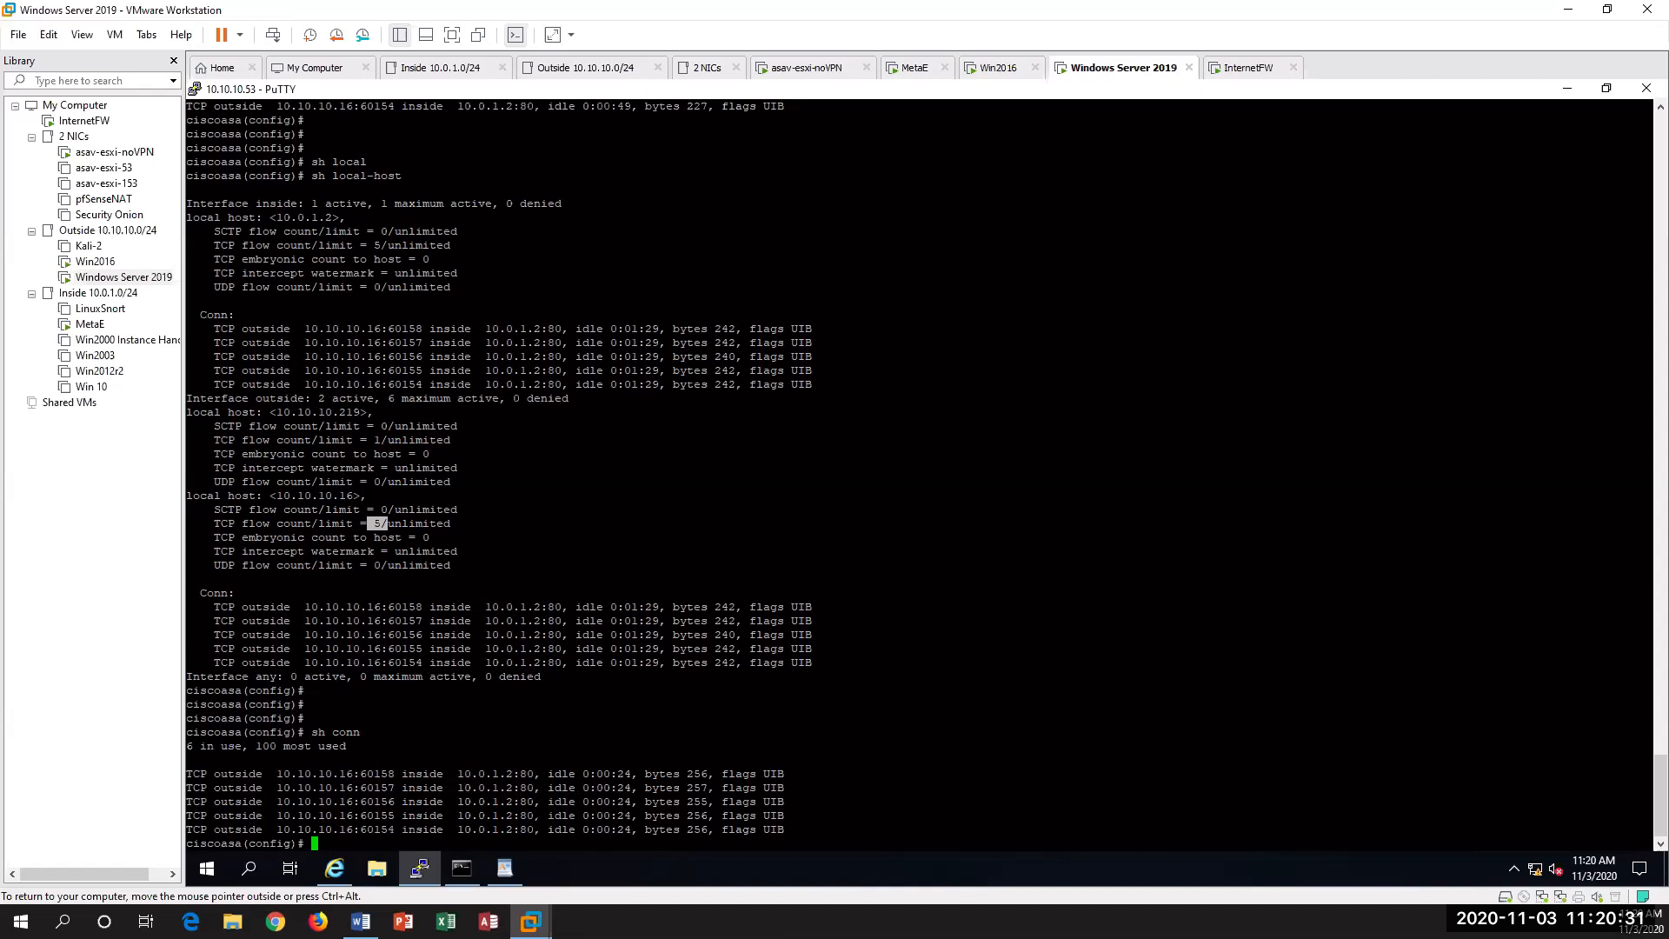
Step: Switch to the Win2016 virtual machine and activate its desktop
click(95, 261)
click(364, 659)
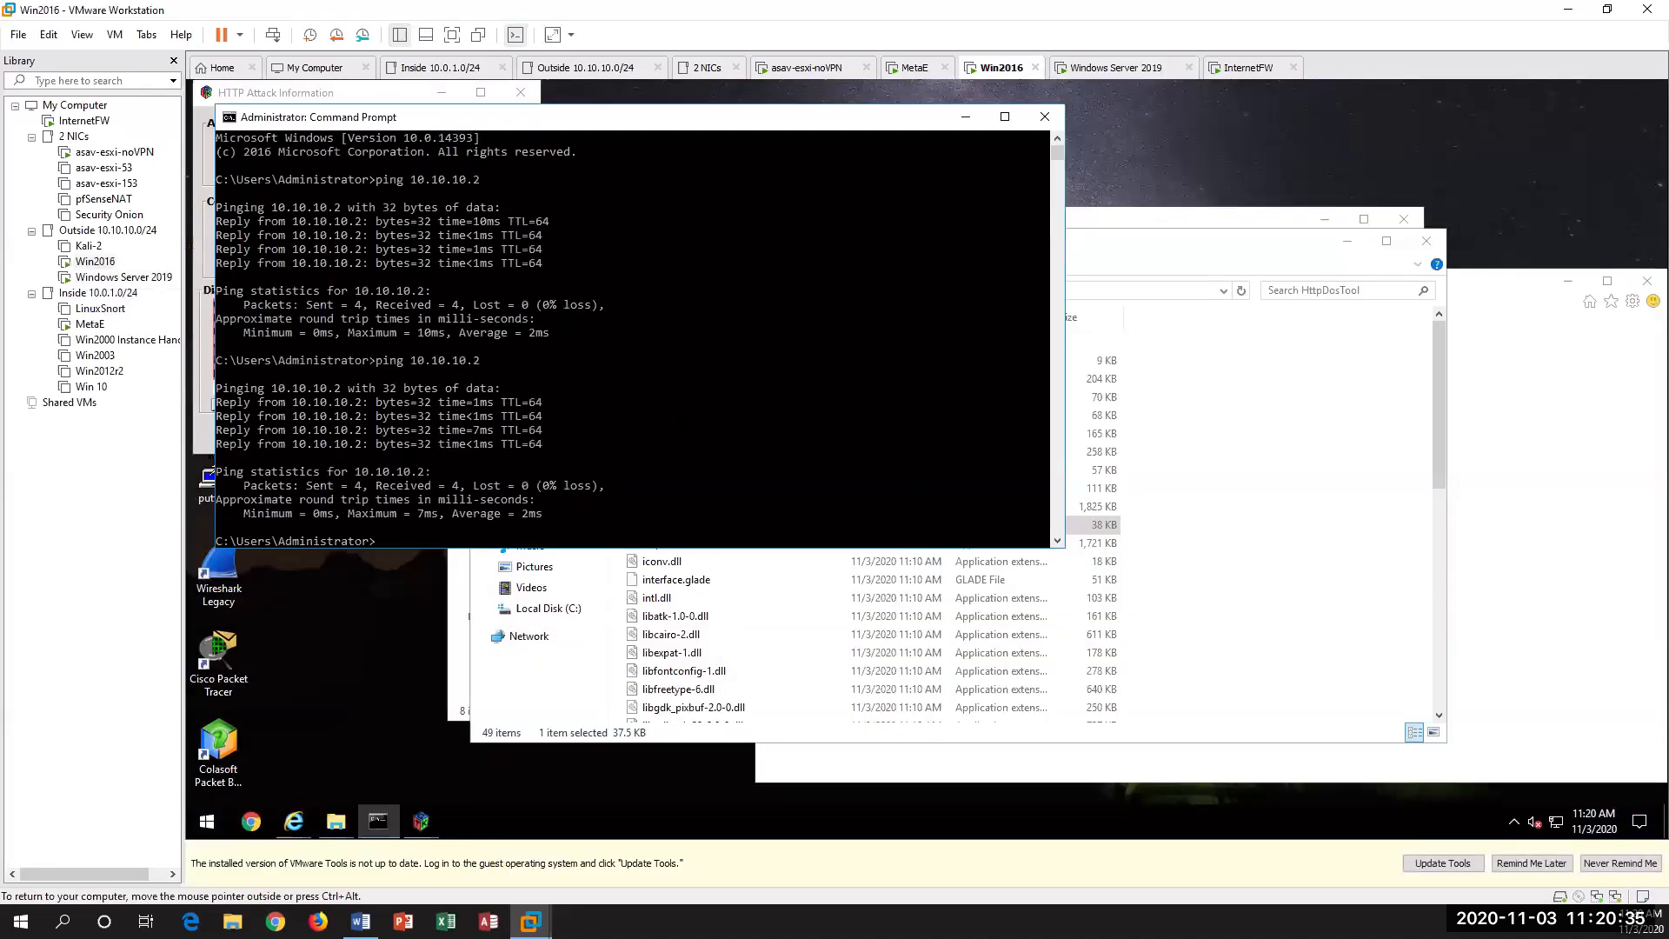
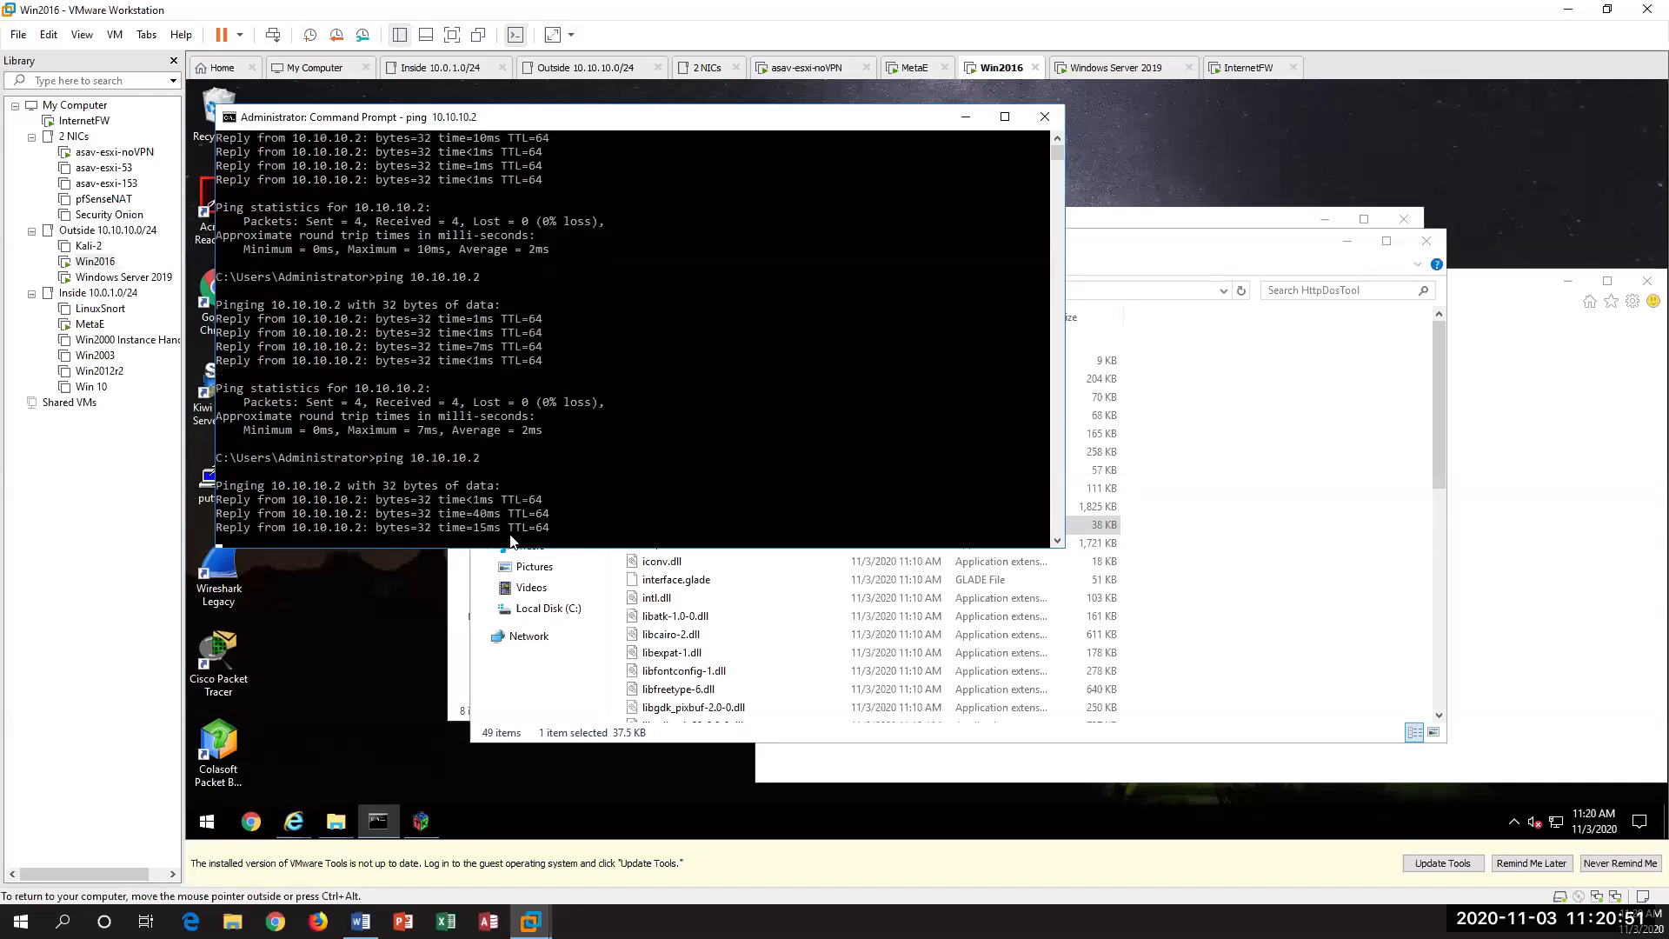
Step: Return to the Windows Server 2019 virtual machine and rerun sh conn in the ASA session to recheck the current connections
click(124, 276)
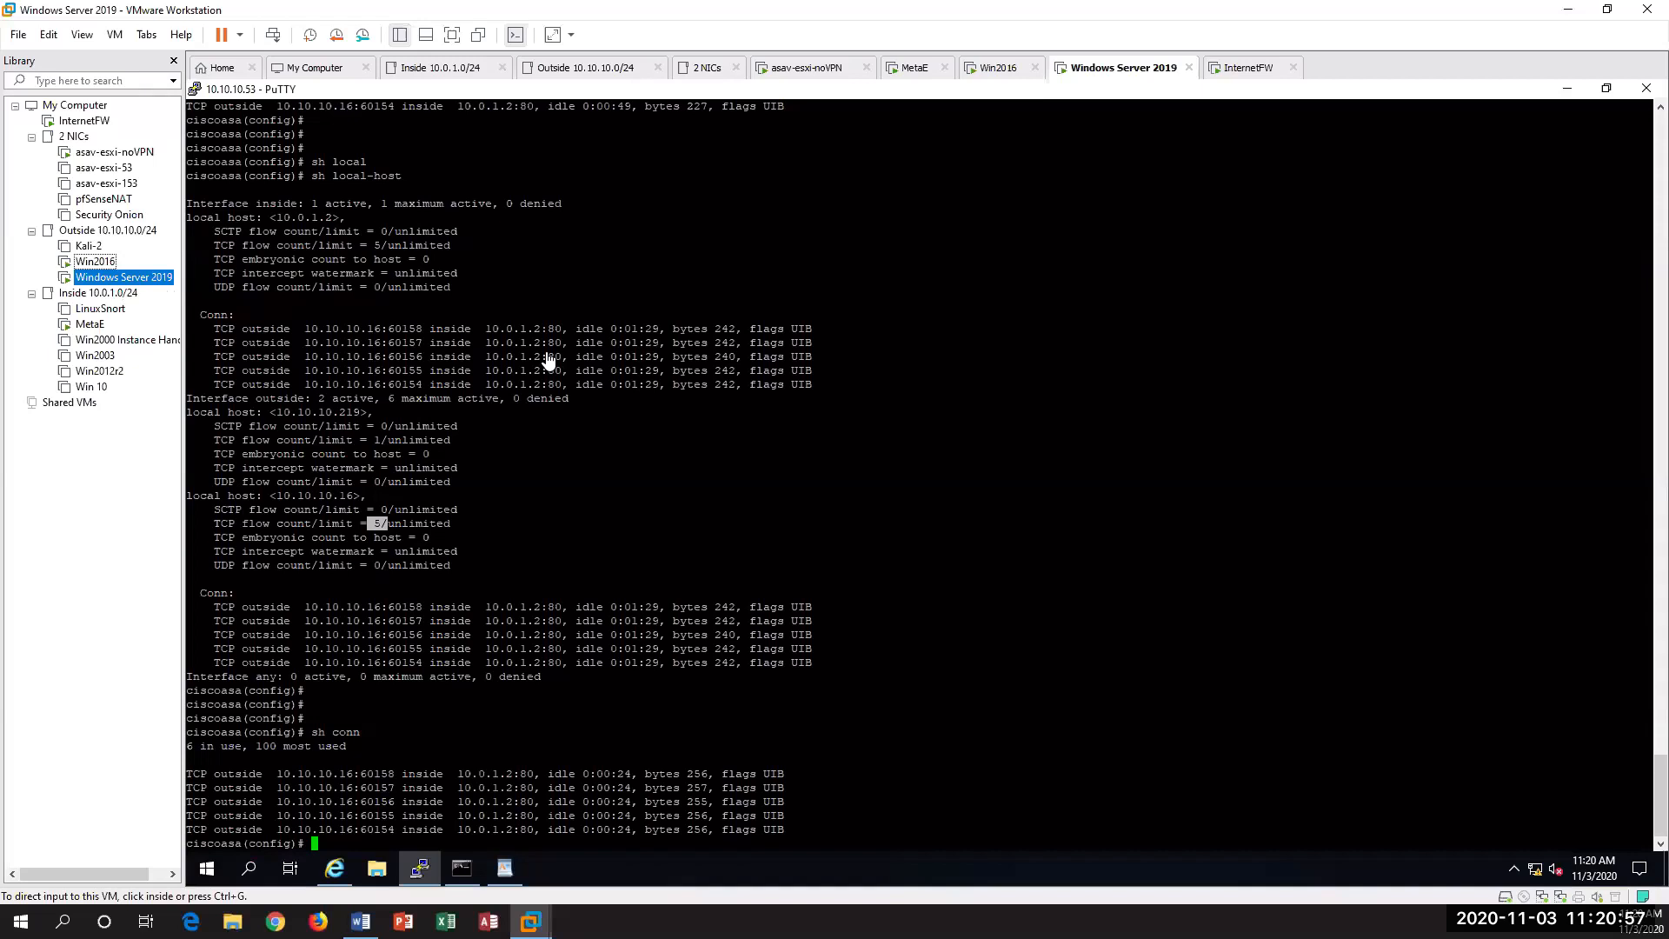
click(594, 452)
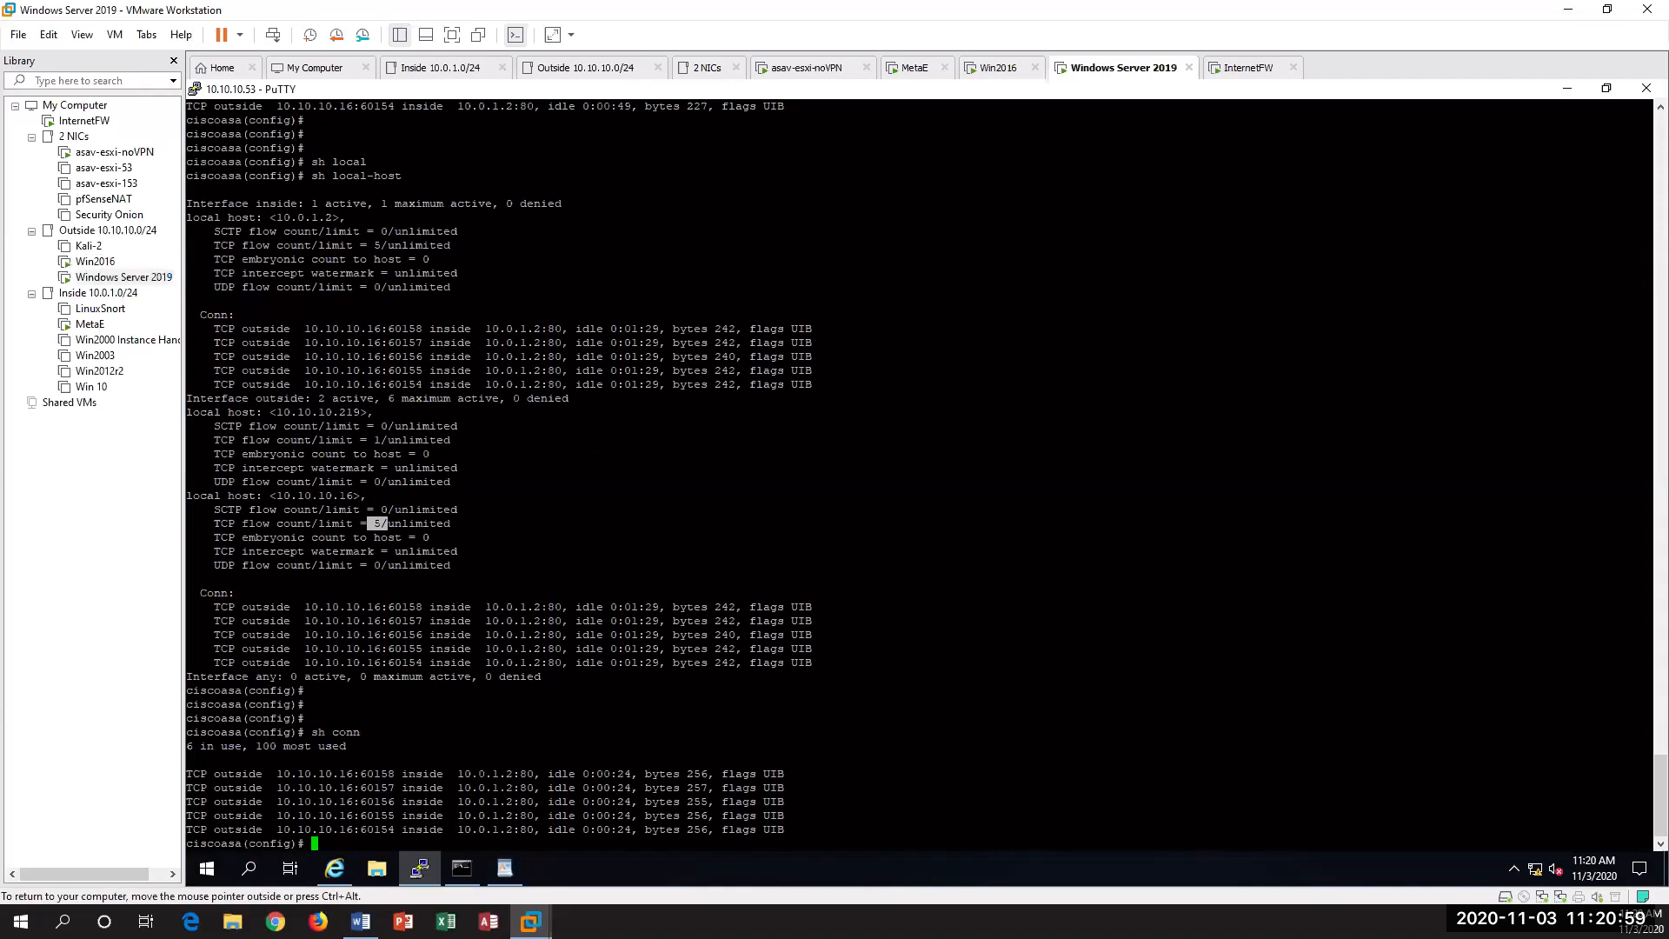
key(Return)
key(Return)
key(Return)
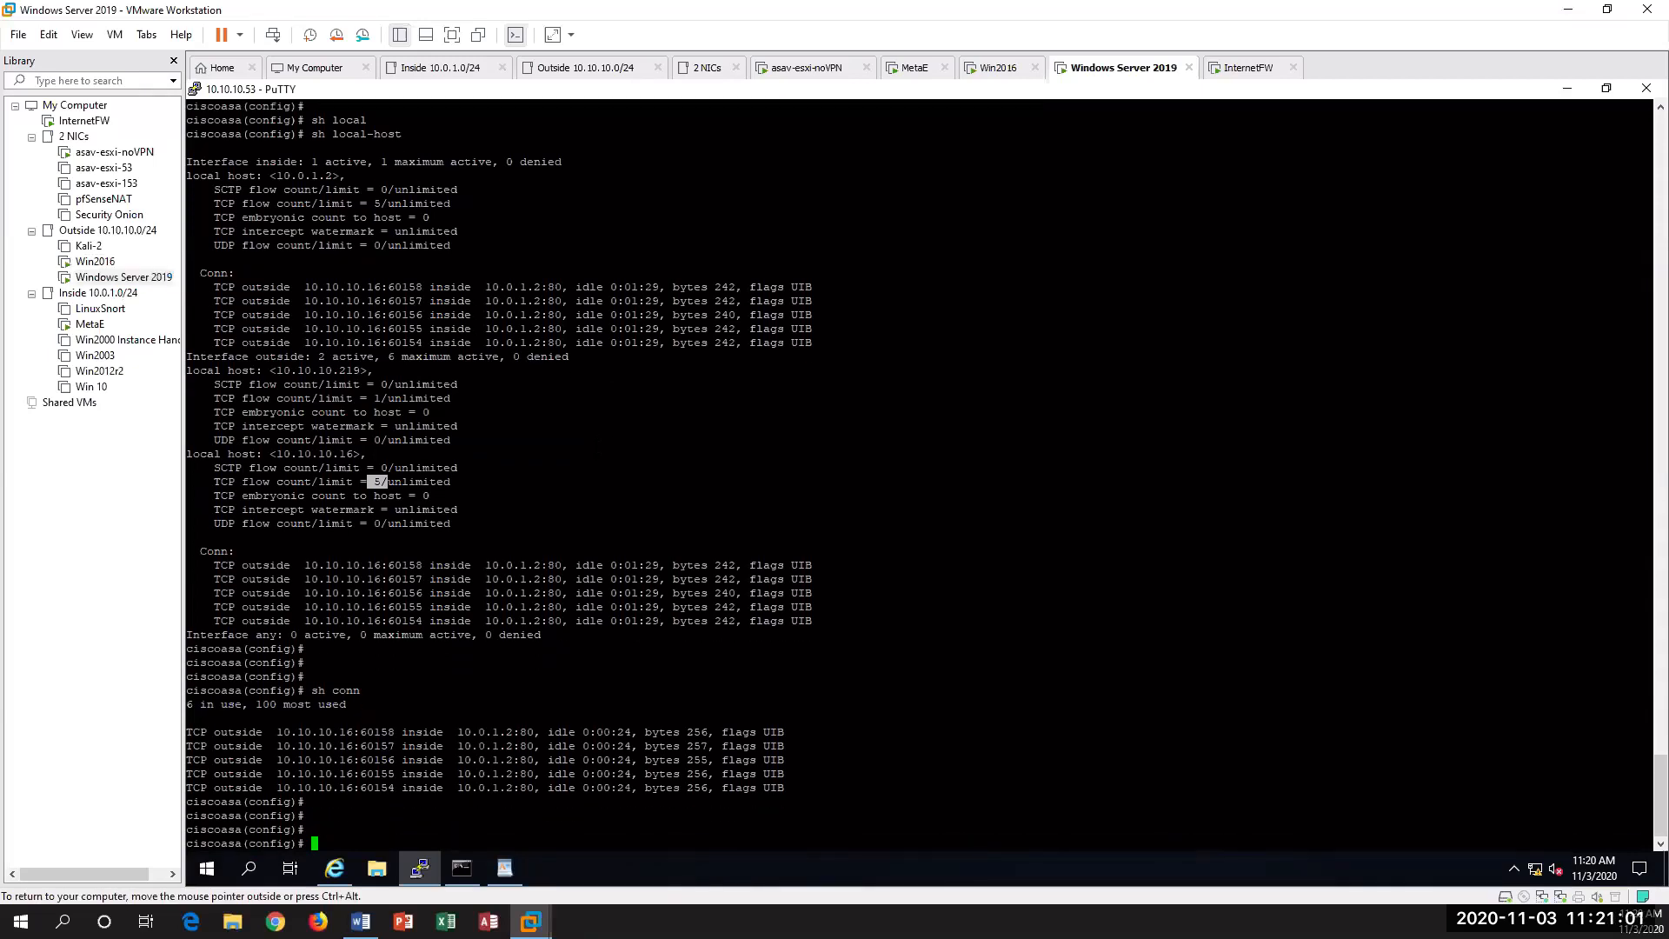
key(Up)
key(Return)
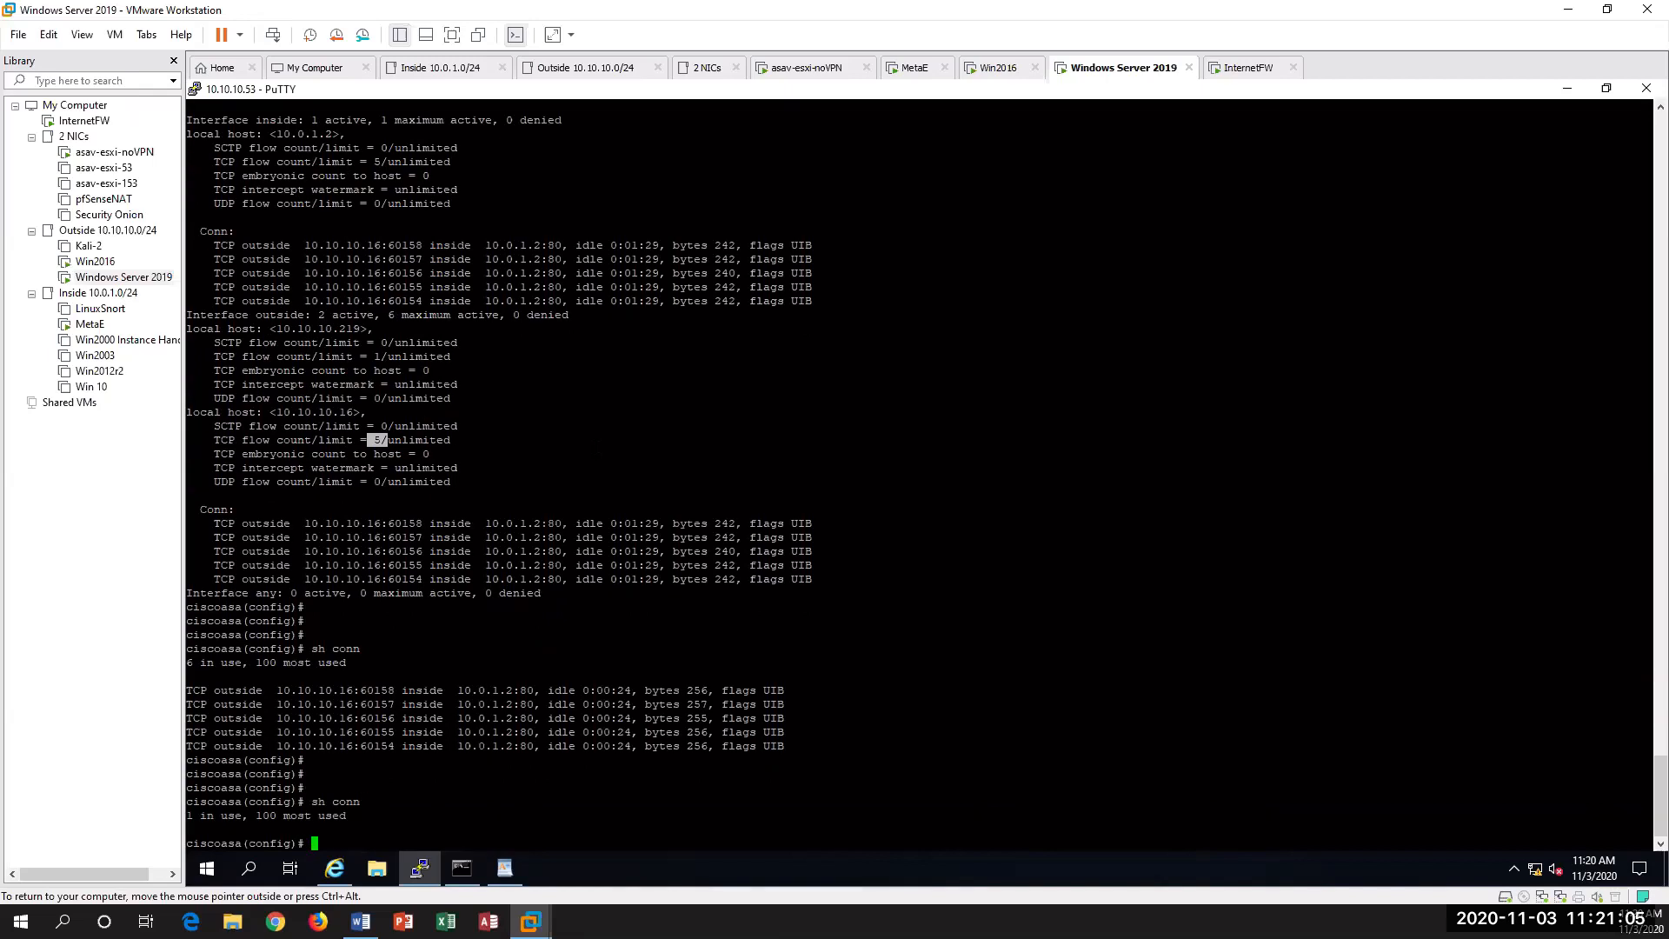
key(Return)
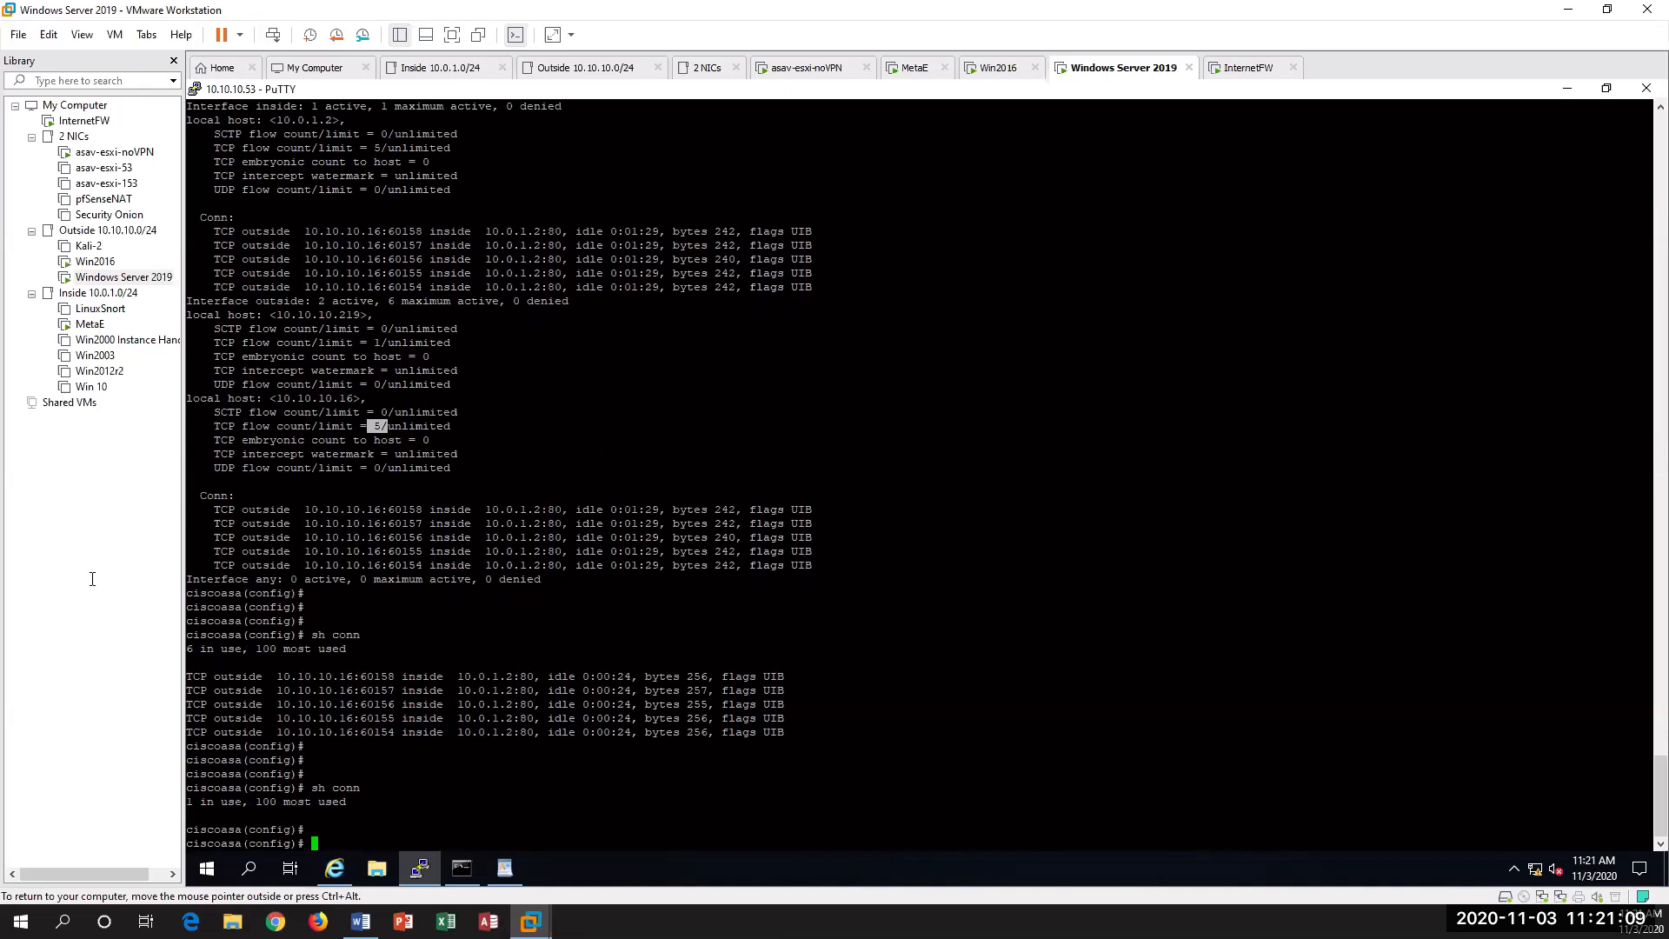
Step: Switch back to the Win2016 virtual machine
click(96, 262)
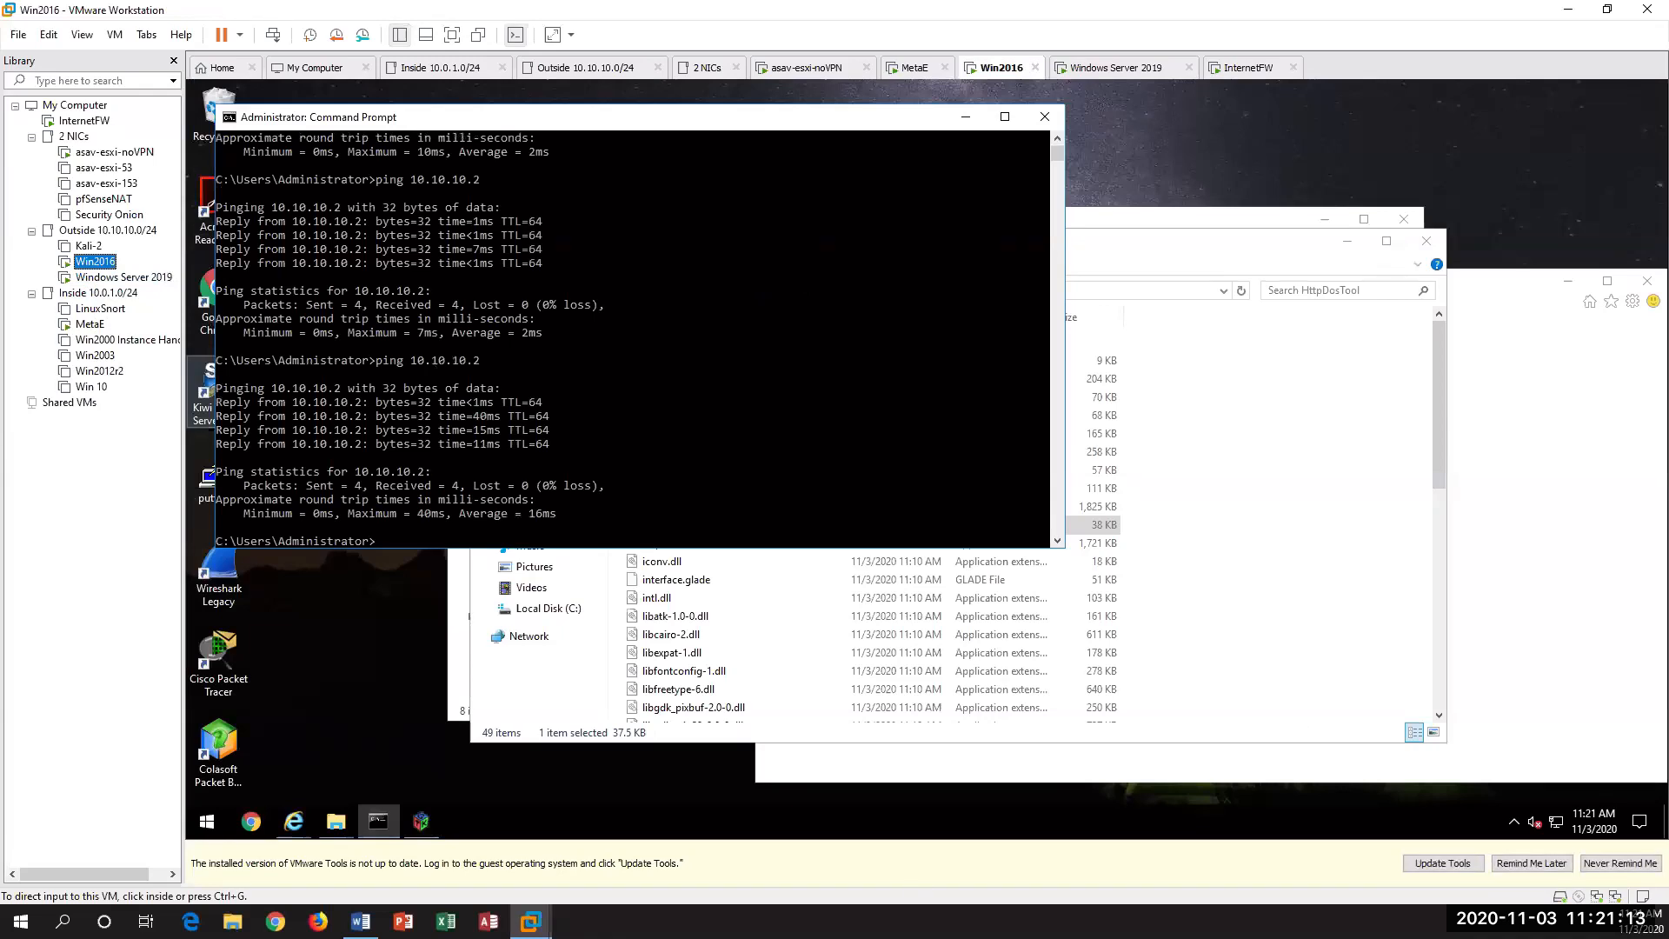
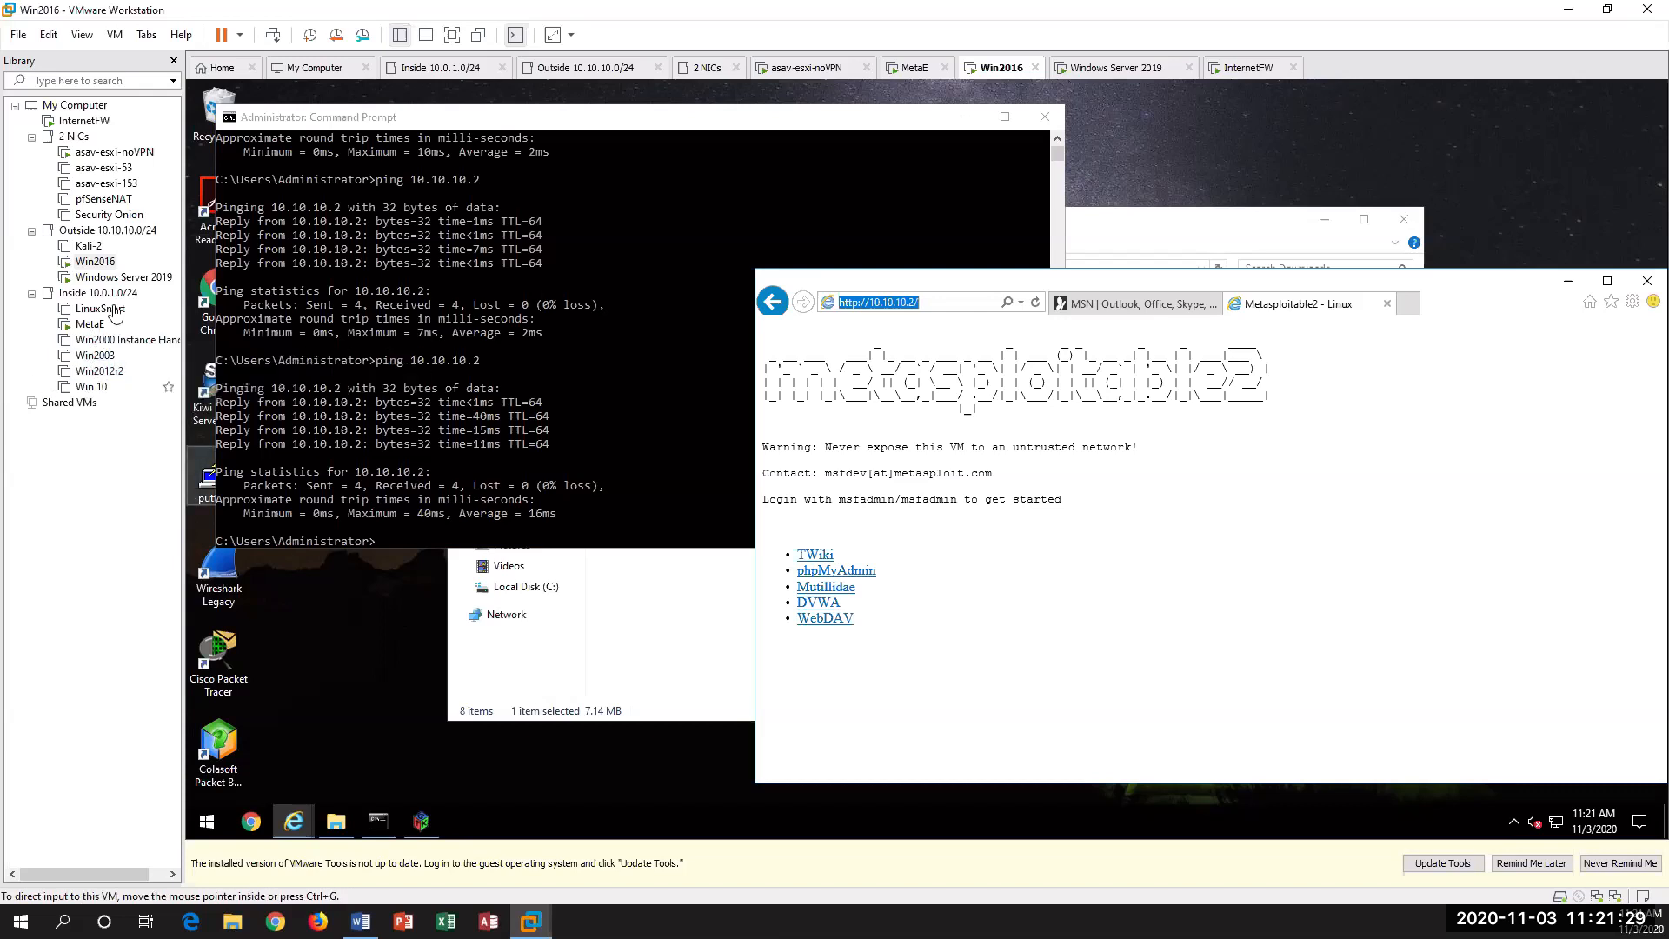
Step: Return to the Windows Server 2019 virtual machine and run sh conn in the ASA session to check the connections
click(124, 276)
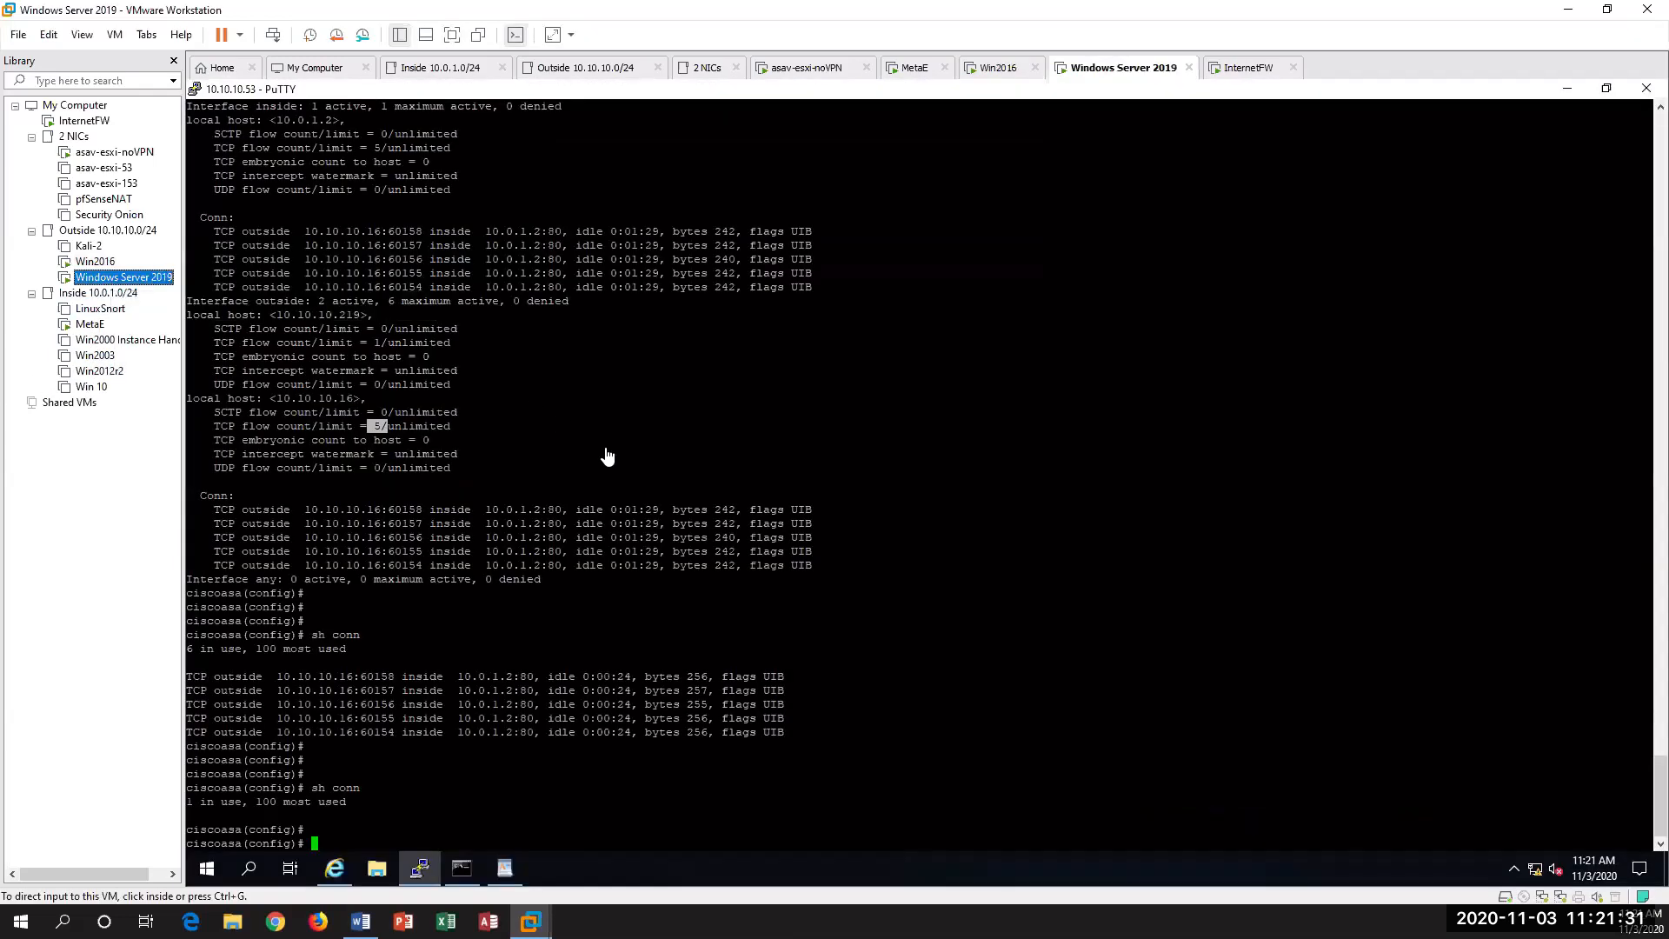
click(607, 456)
text(sh conn)
key(Return)
key(Return)
key(Return)
key(Return)
key(Return)
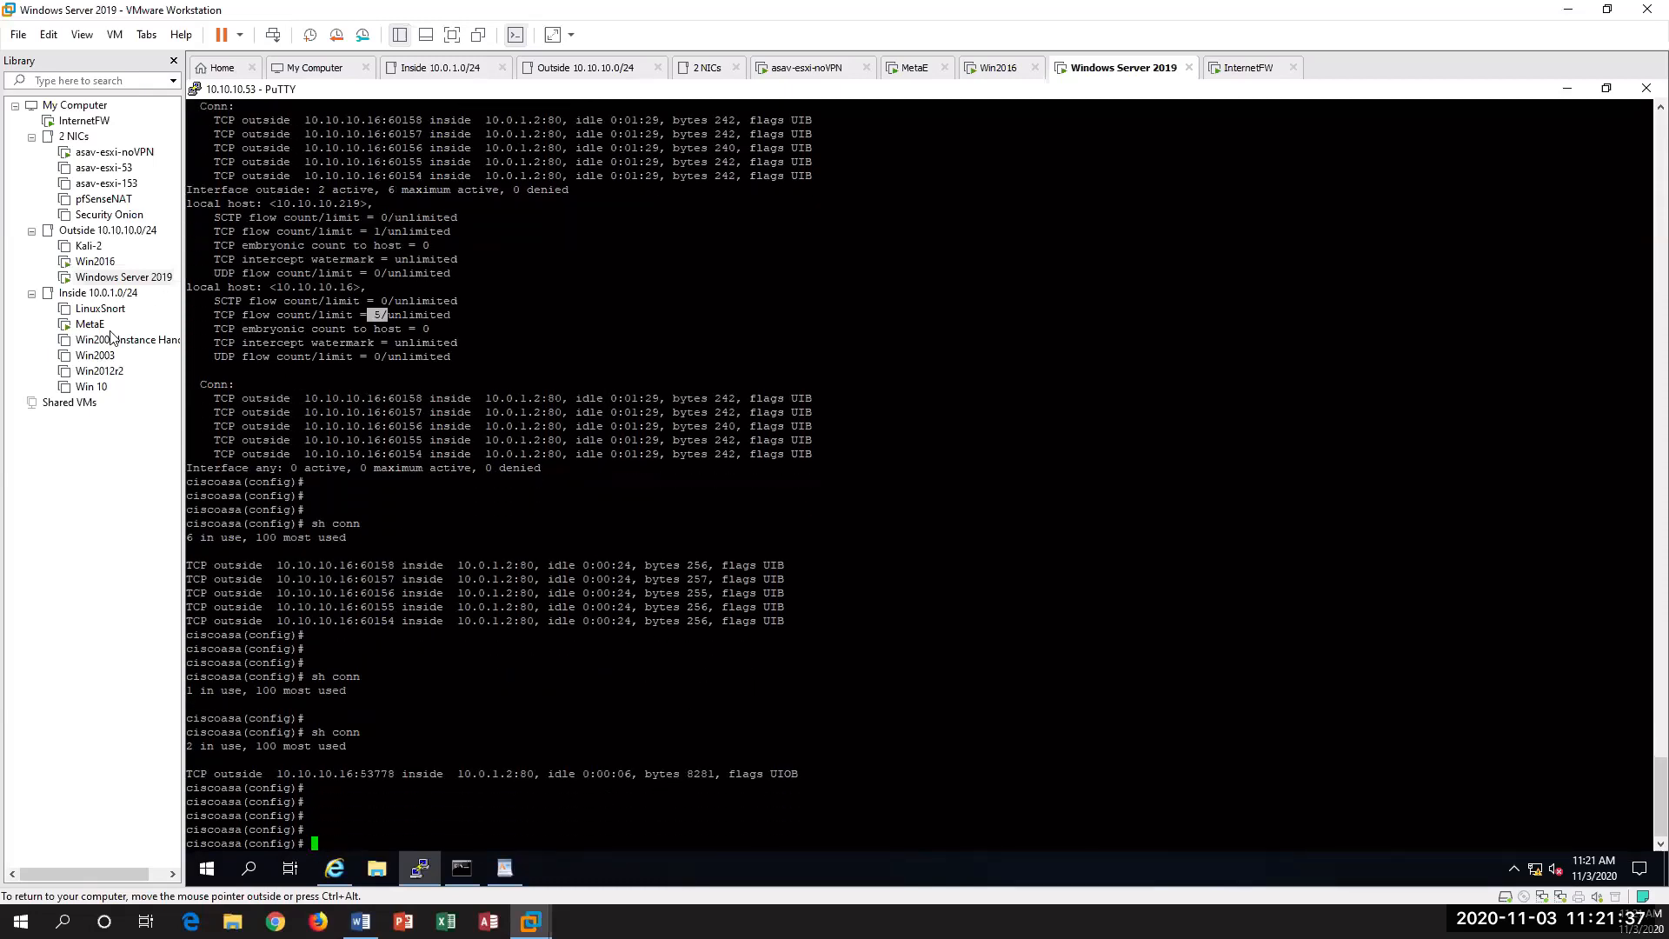
click(334, 868)
click(1109, 137)
click(1109, 136)
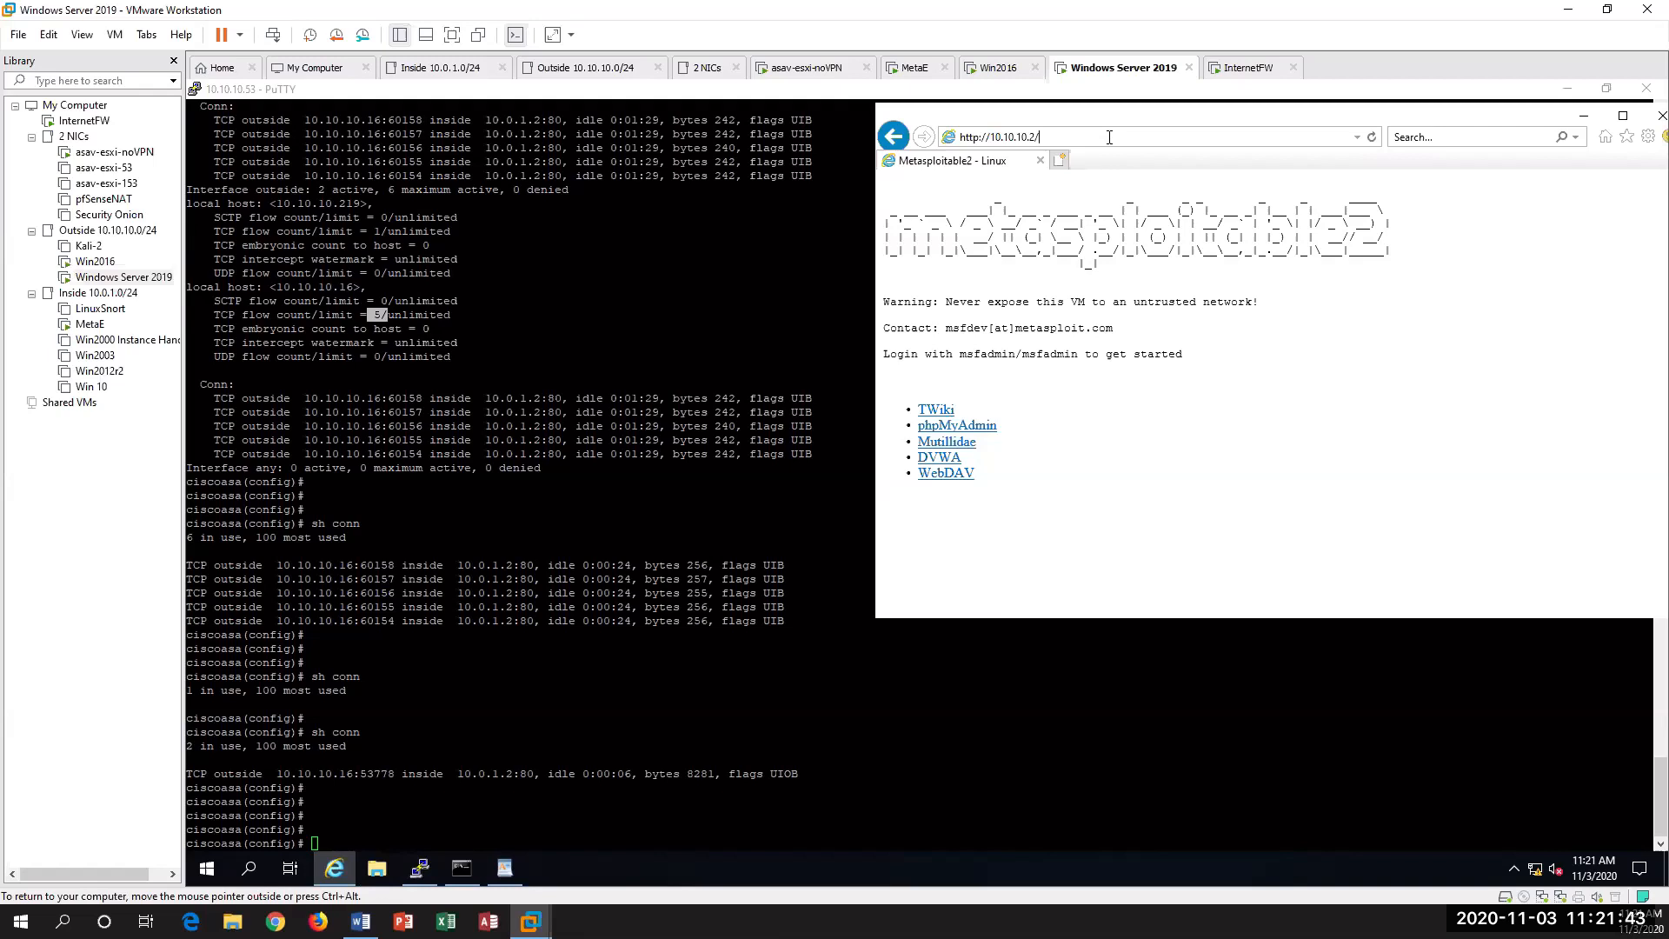
key(ctrl+a)
click(1154, 444)
Step: Return to the PuTTY session and run sh conn again to check for the tester's connection to the web server
click(376, 314)
text(sh conn)
key(Return)
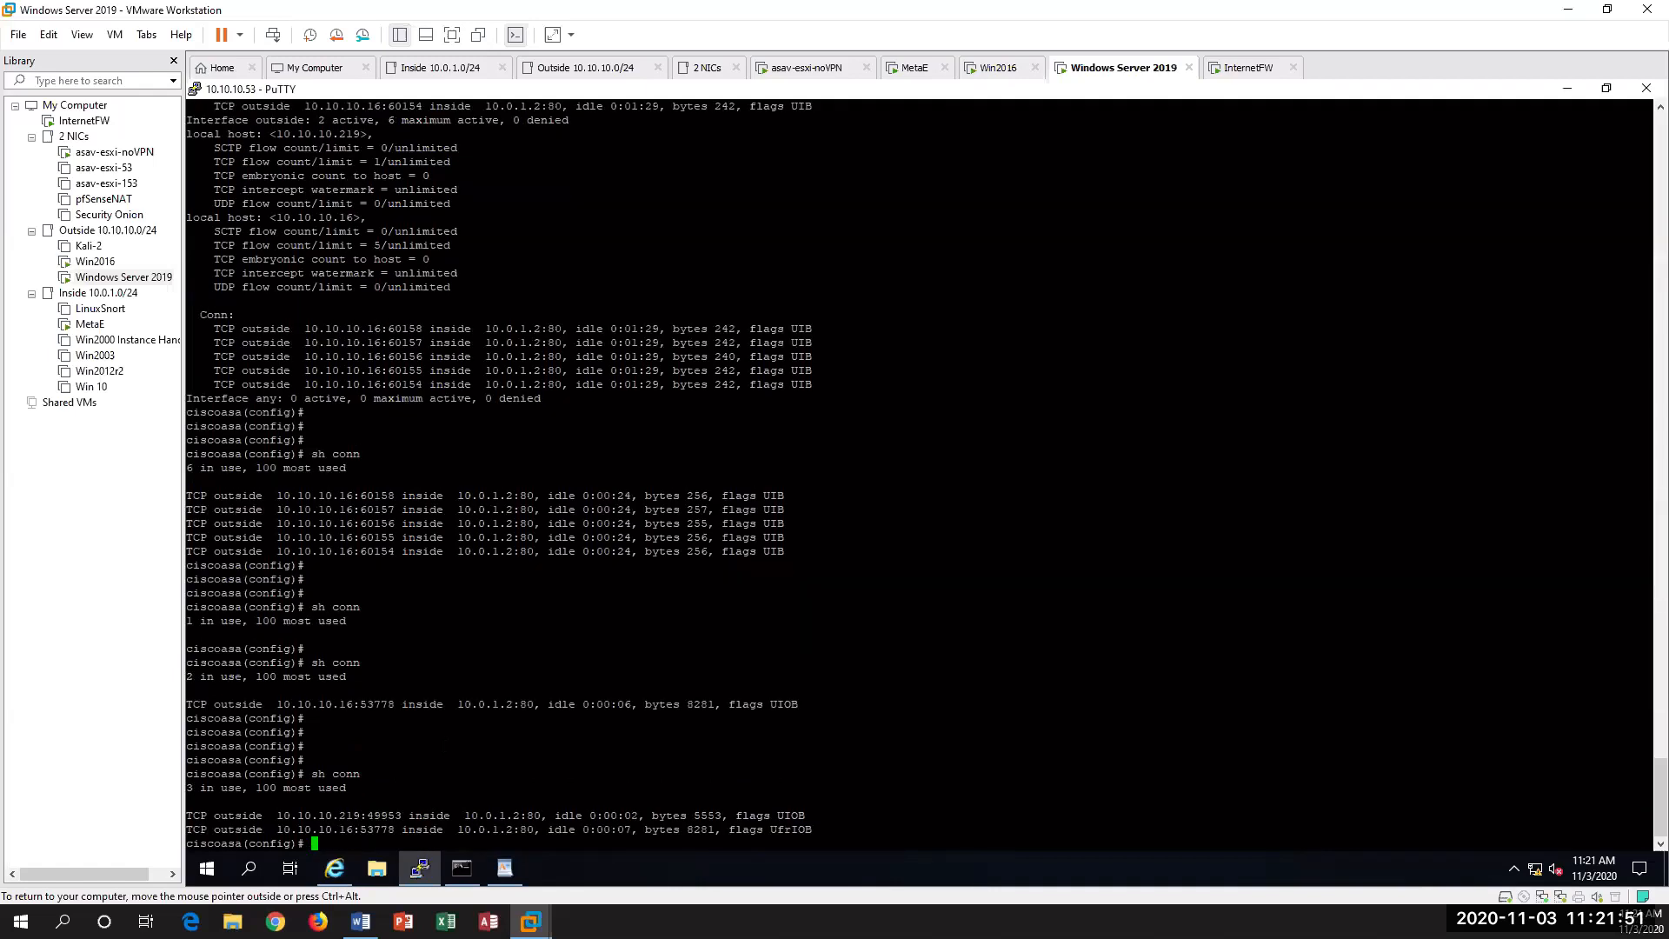
key(Return)
key(Return)
key(Return)
key(Return)
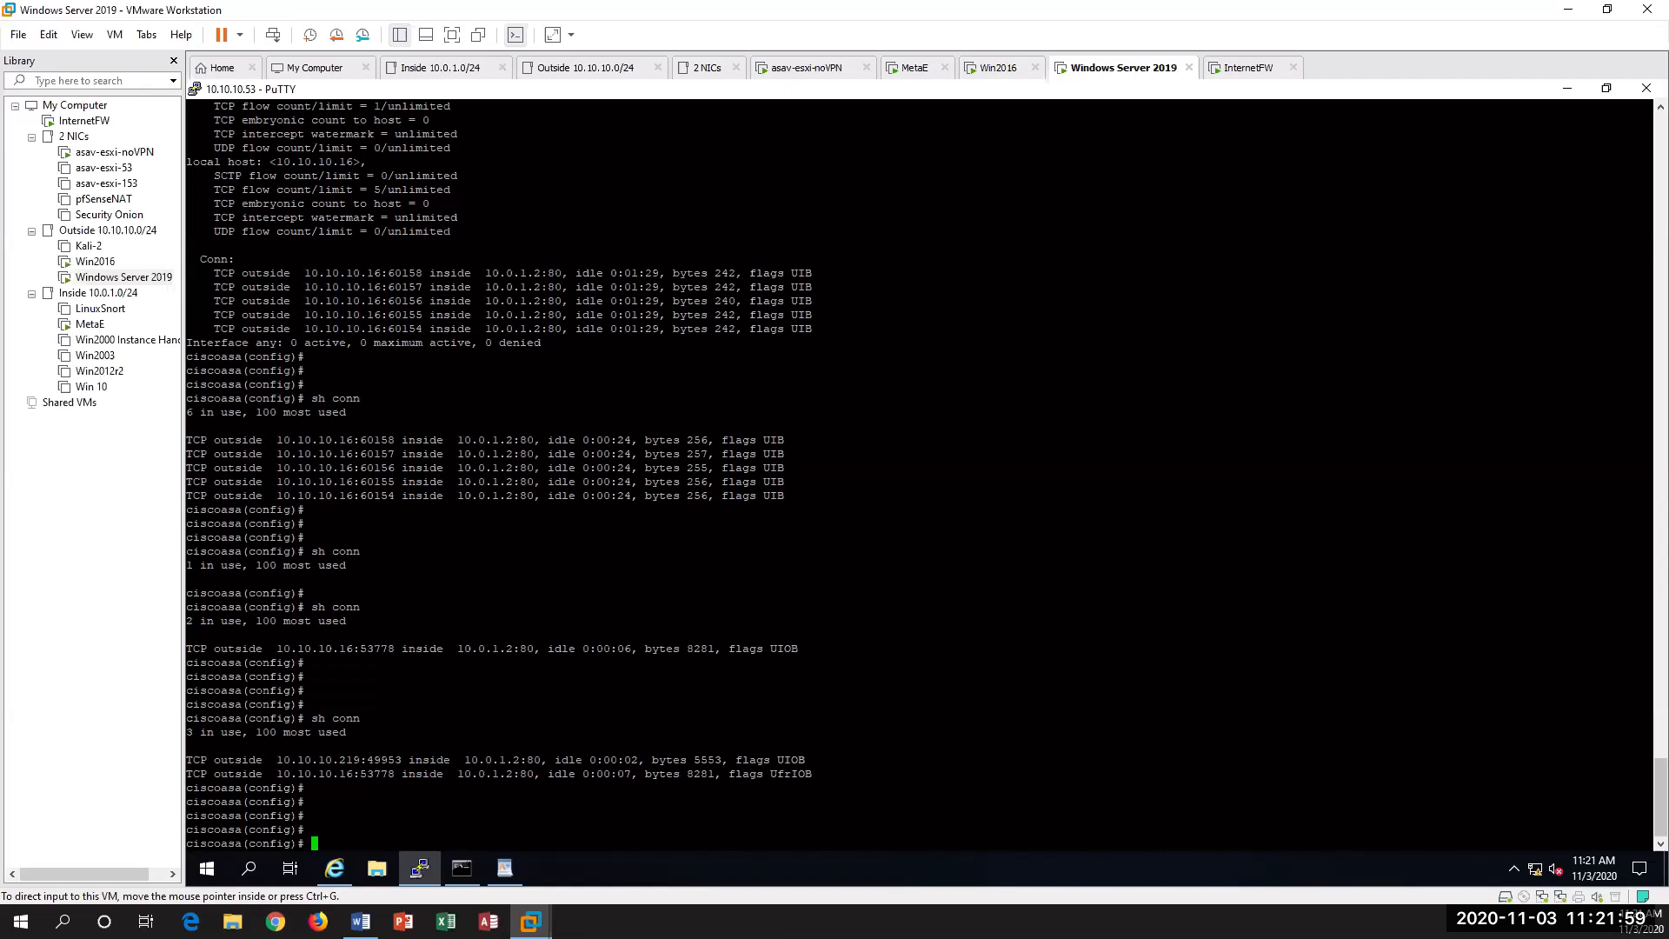
Step: Switch to the Cisco ASAv MPF DOS Mitigation document in Word, maximize it, and review lab steps 12 to 16 on verifying the mitigation
key(alt+Tab)
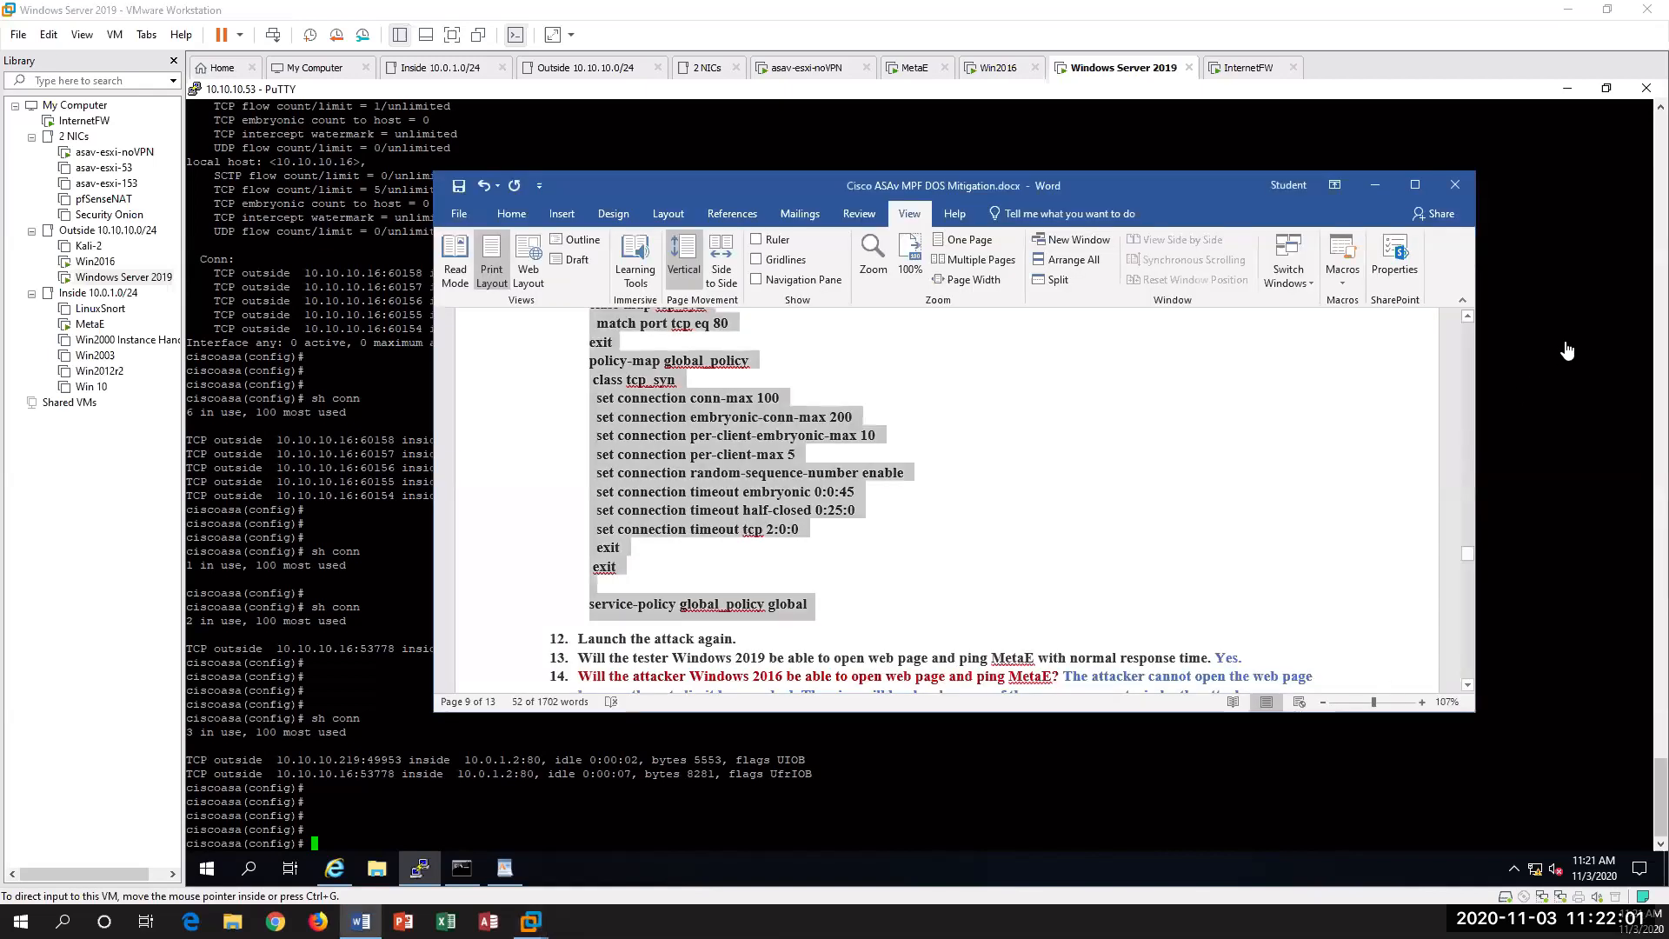
click(1414, 184)
scroll(1189, 422, up, 7)
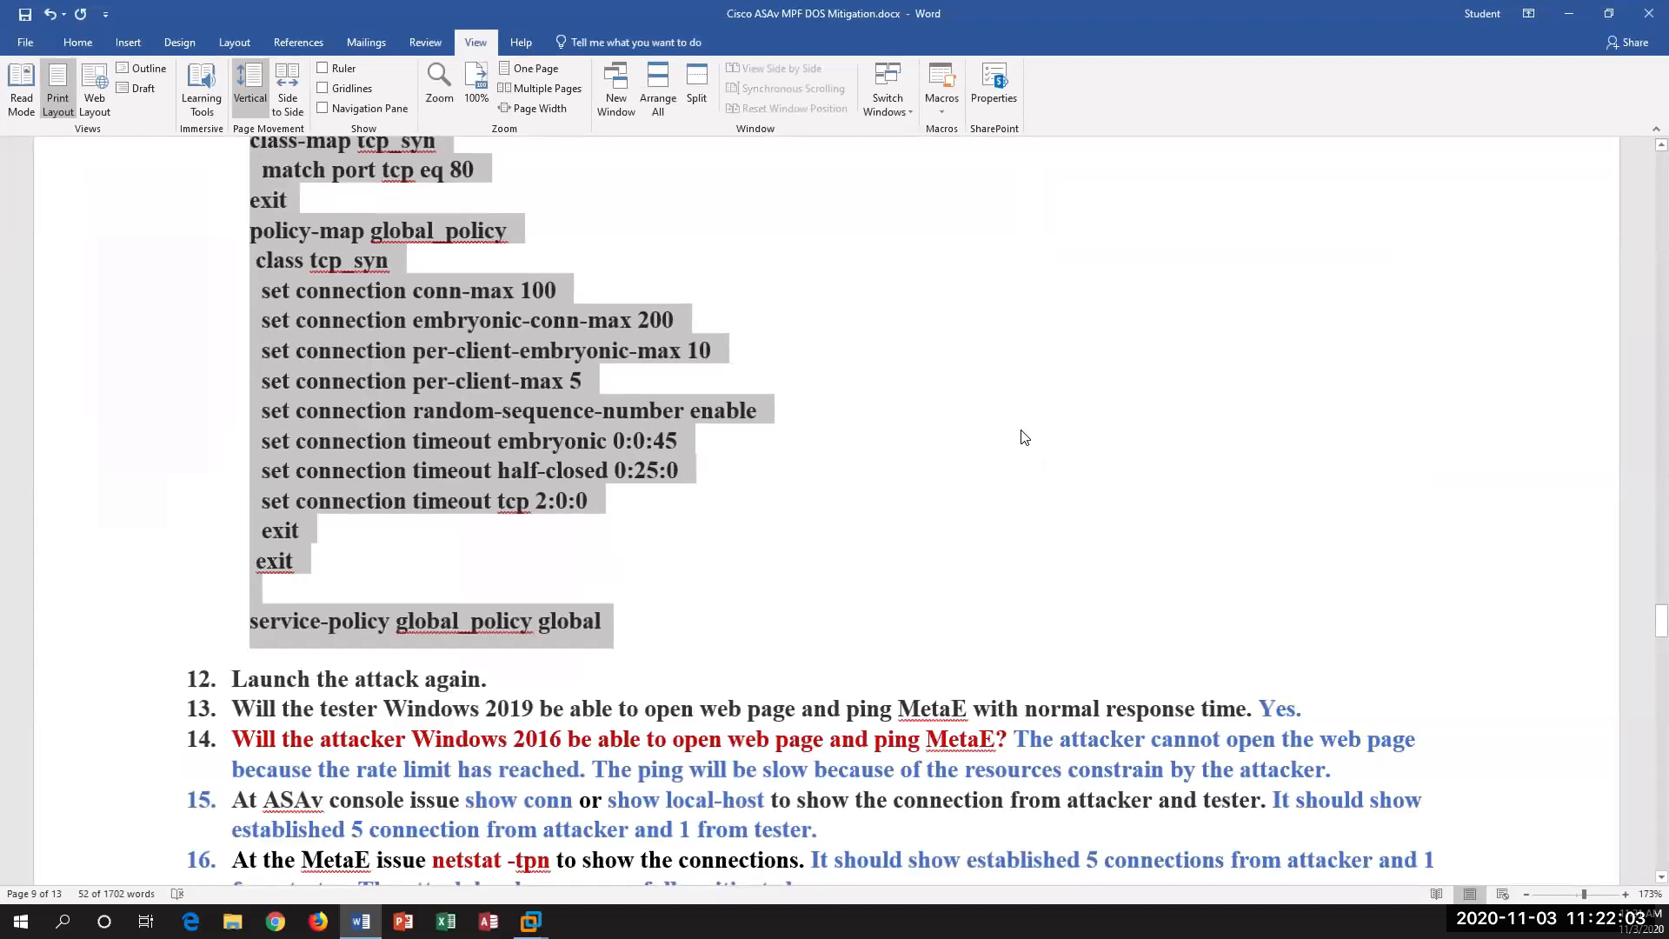
scroll(867, 566, down, 3)
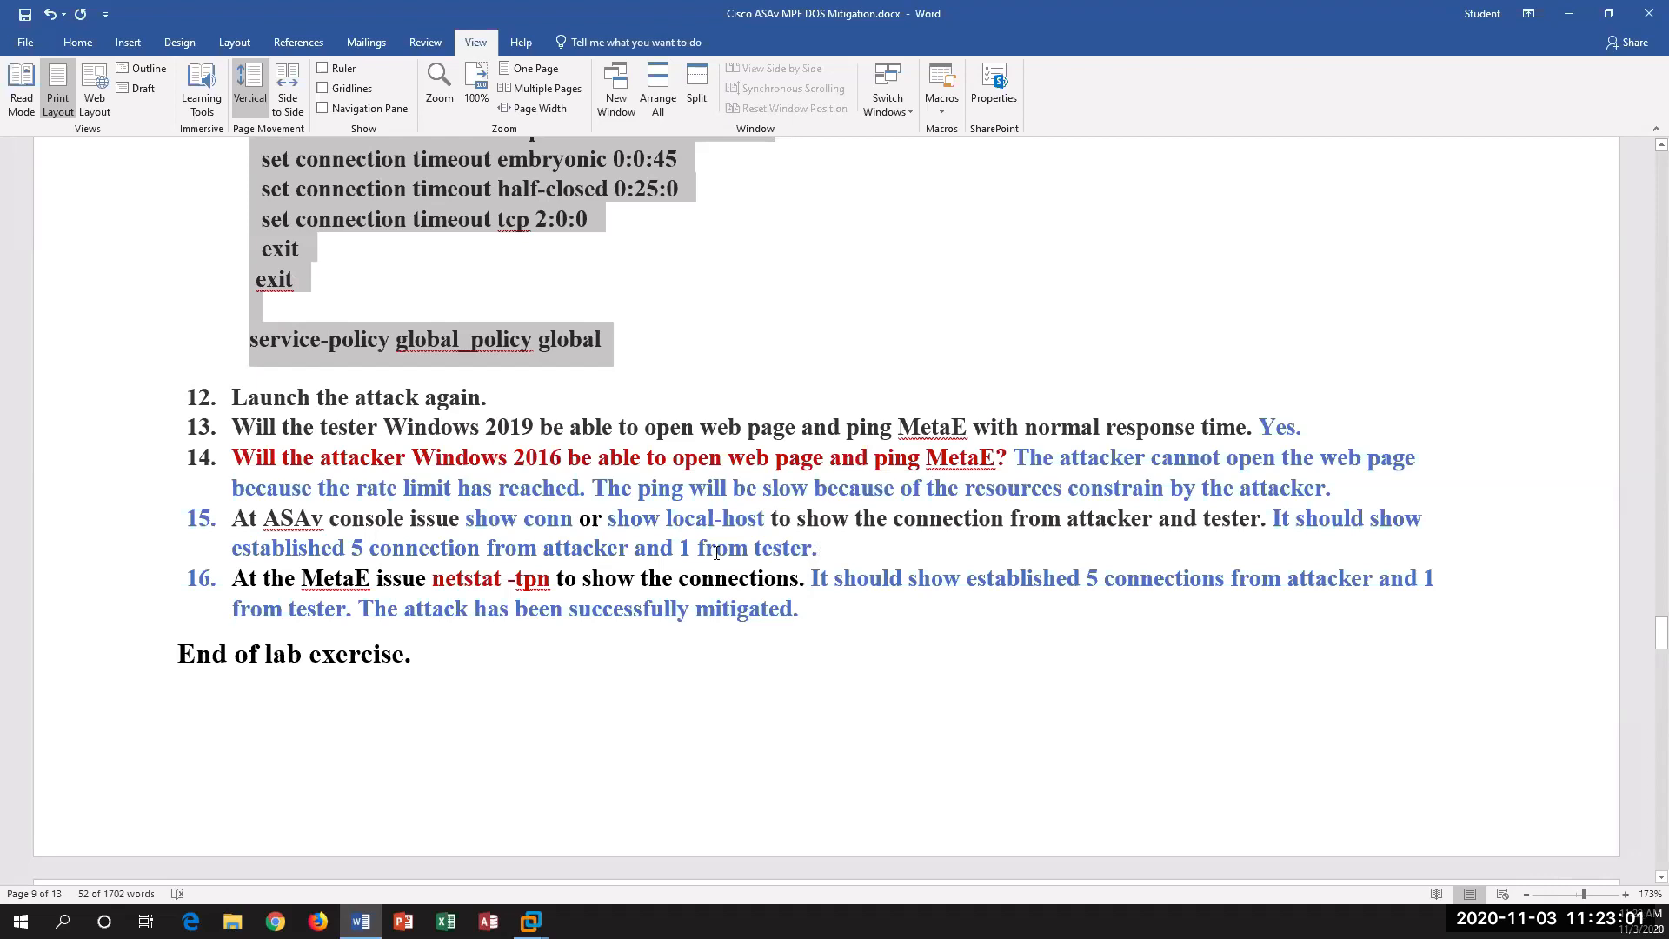
drag(343, 545, 231, 545)
click(392, 580)
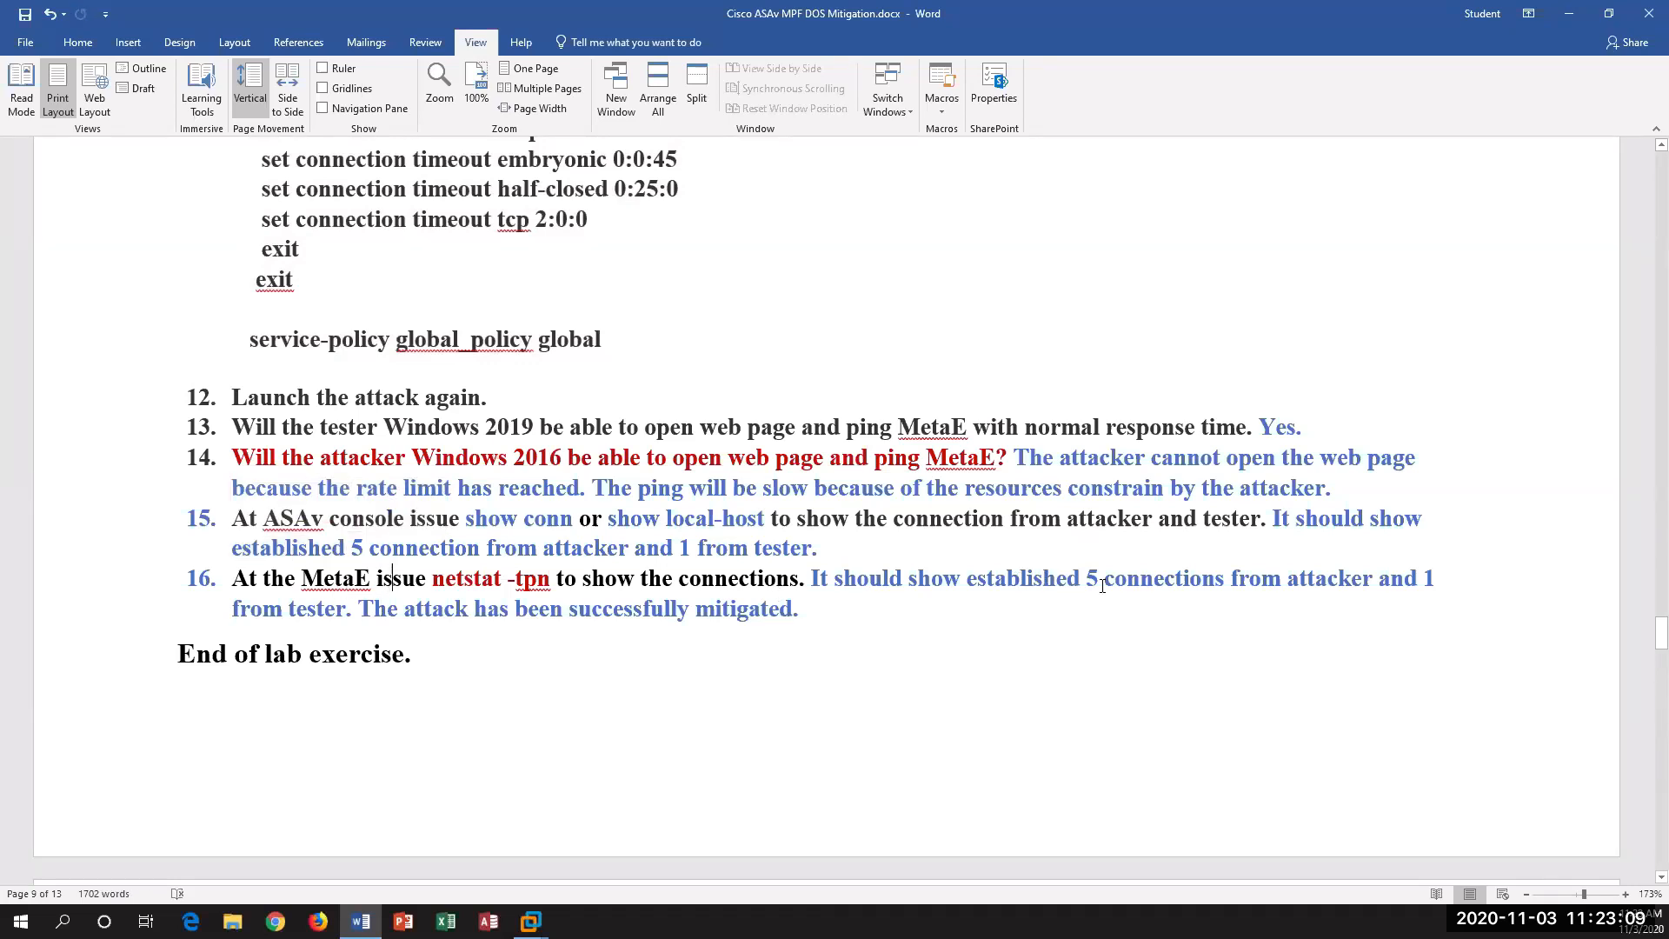
drag(976, 578, 1097, 578)
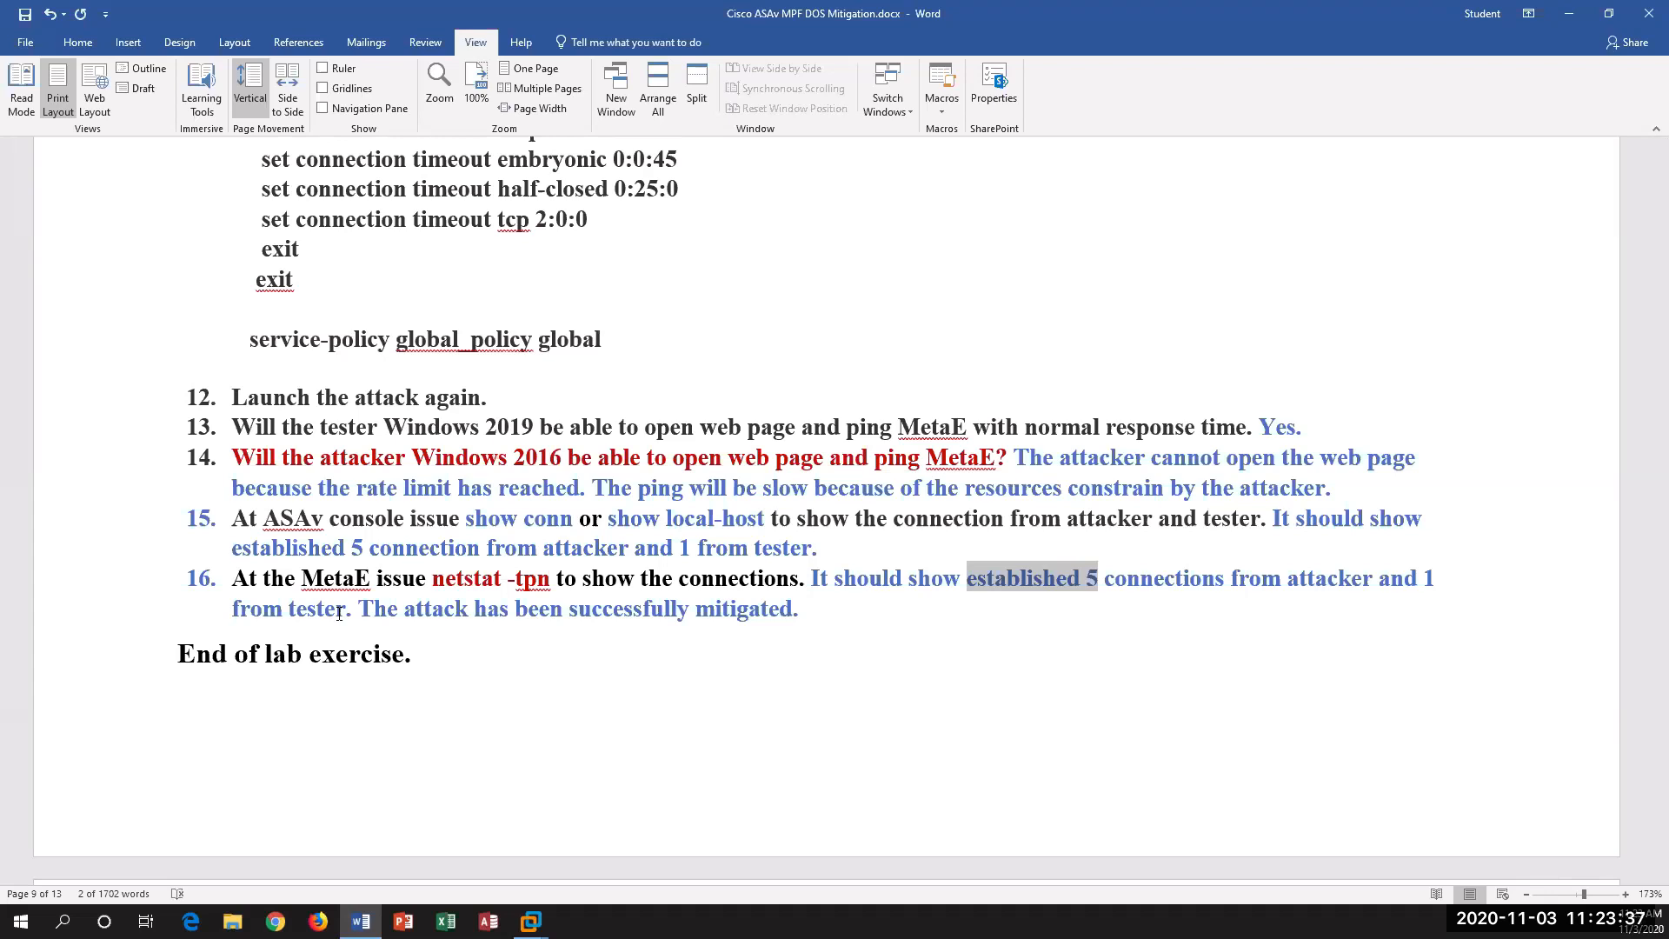
drag(381, 610, 801, 626)
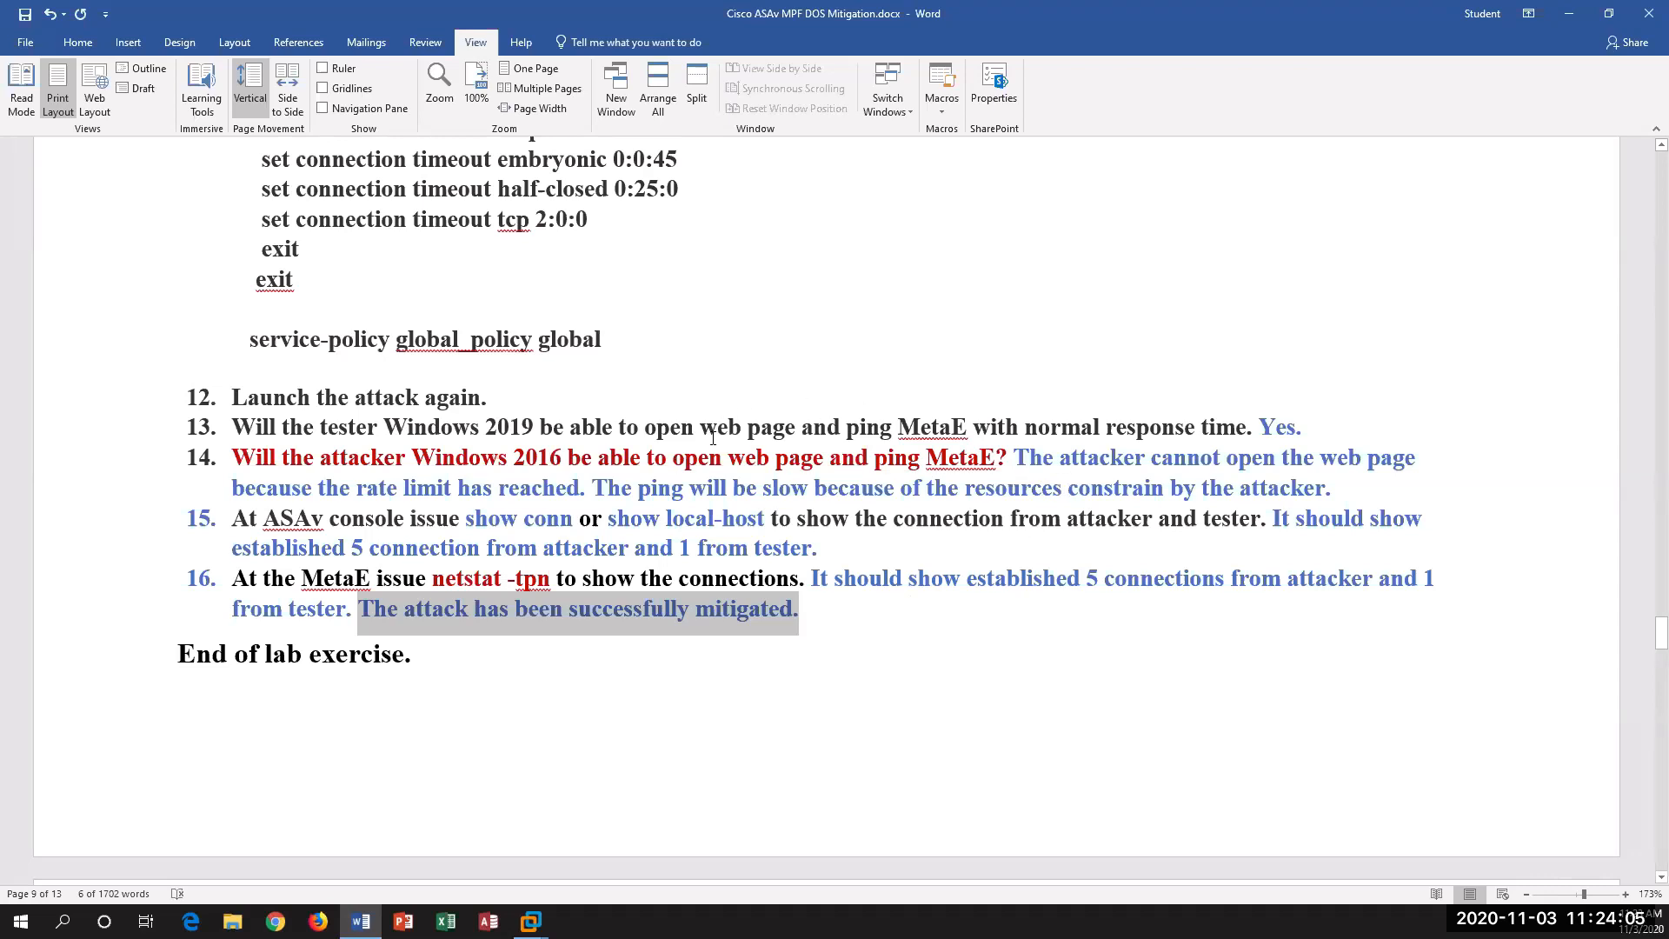
Step: Review the notes on context-aware firewalls and the Cloud and Virtualization Security section, highlighting the red statement about VM traffic on the same NIC
scroll(801, 534, down, 7)
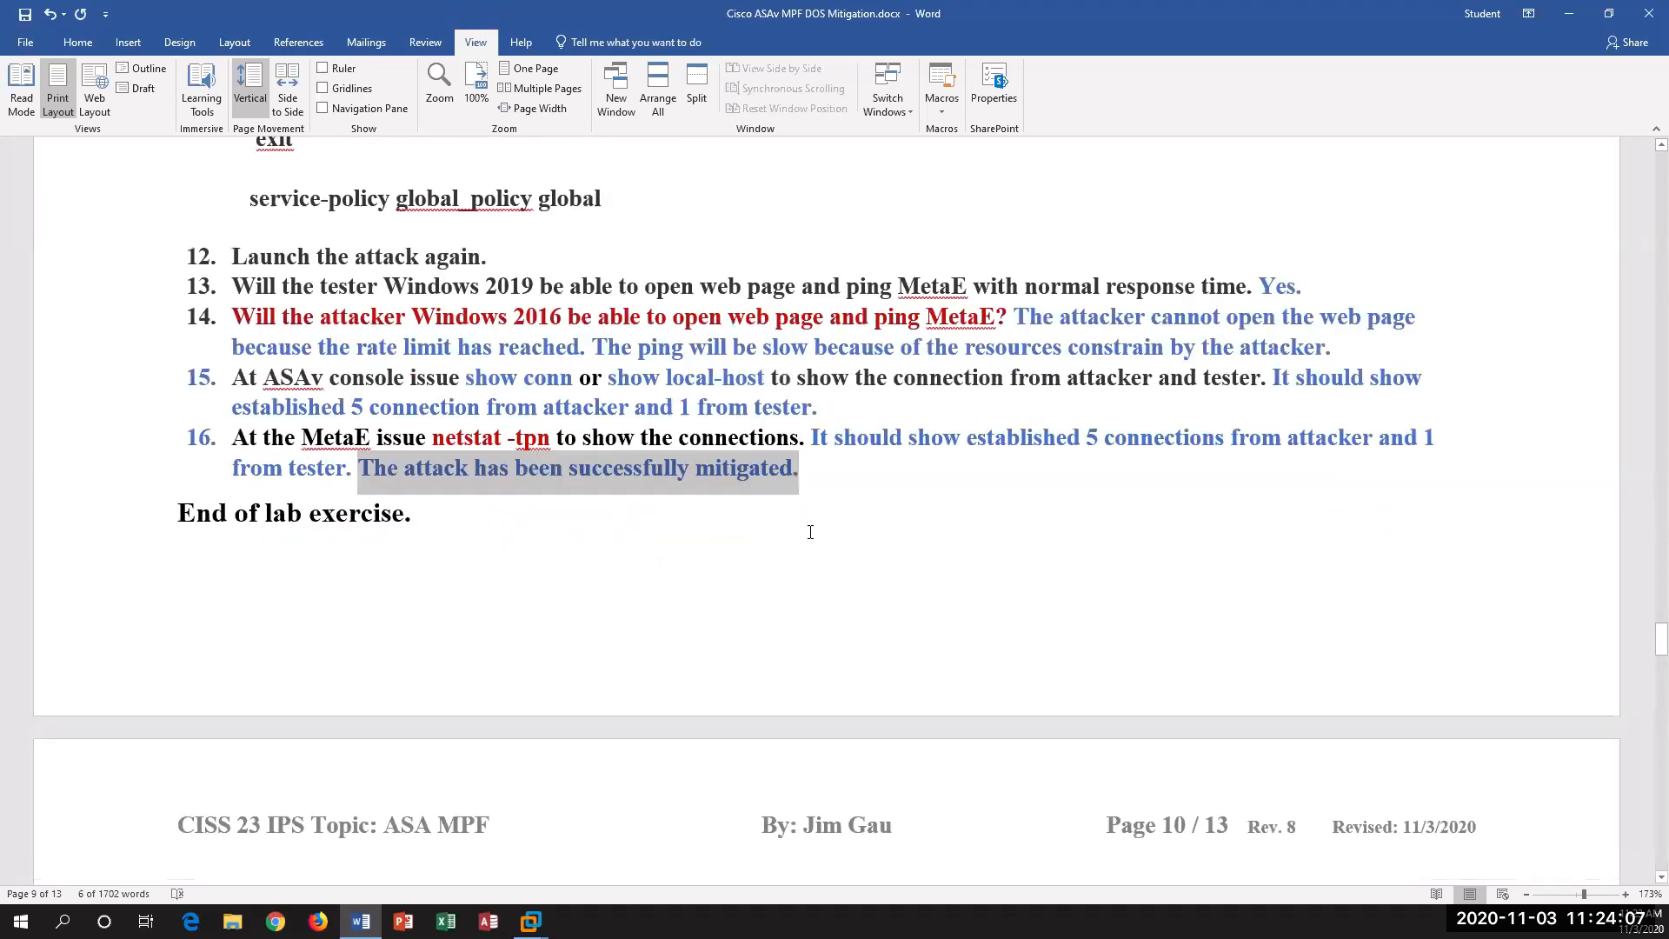
scroll(810, 532, down, 3)
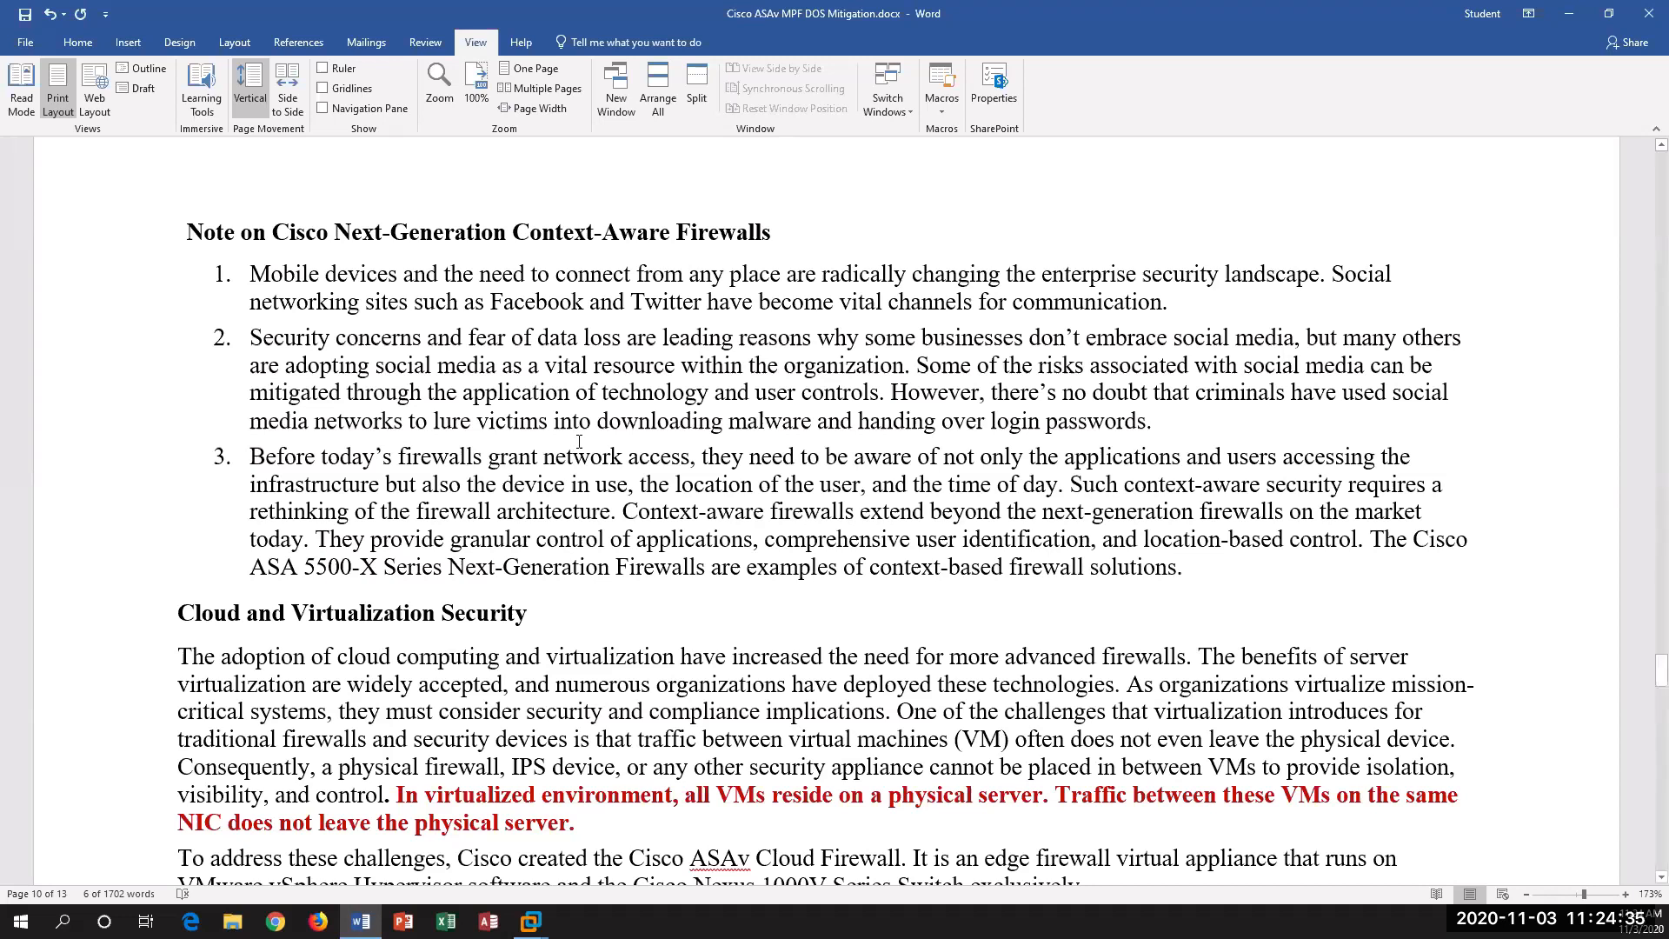
scroll(469, 456, down, 2)
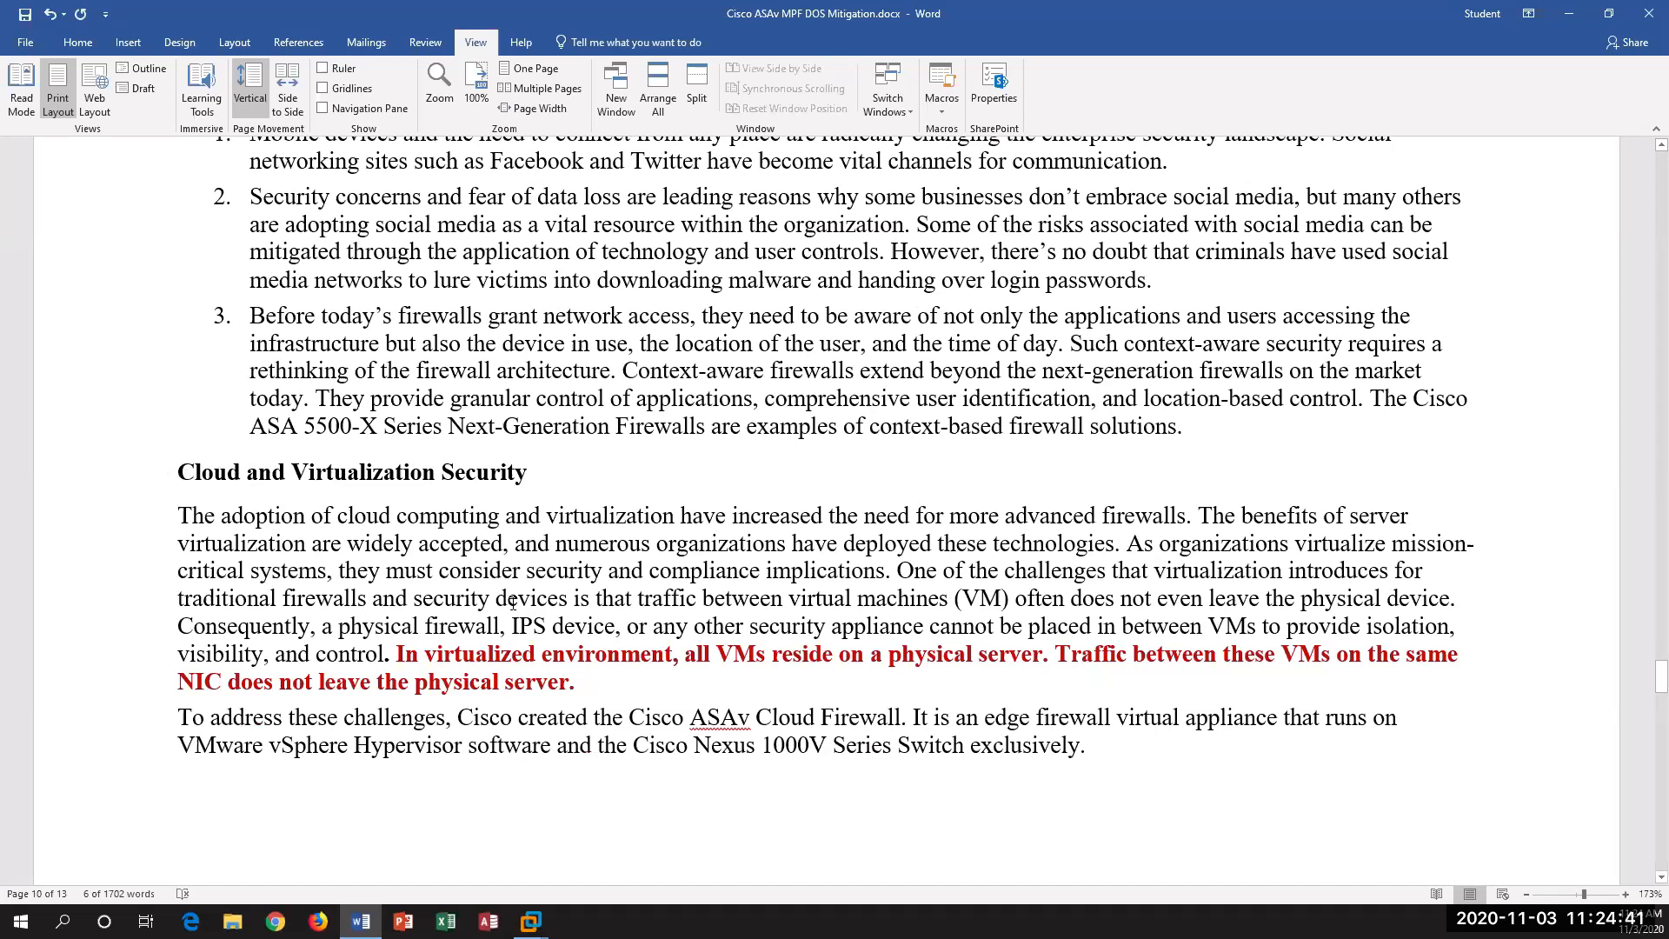
click(393, 658)
drag(971, 653, 1042, 654)
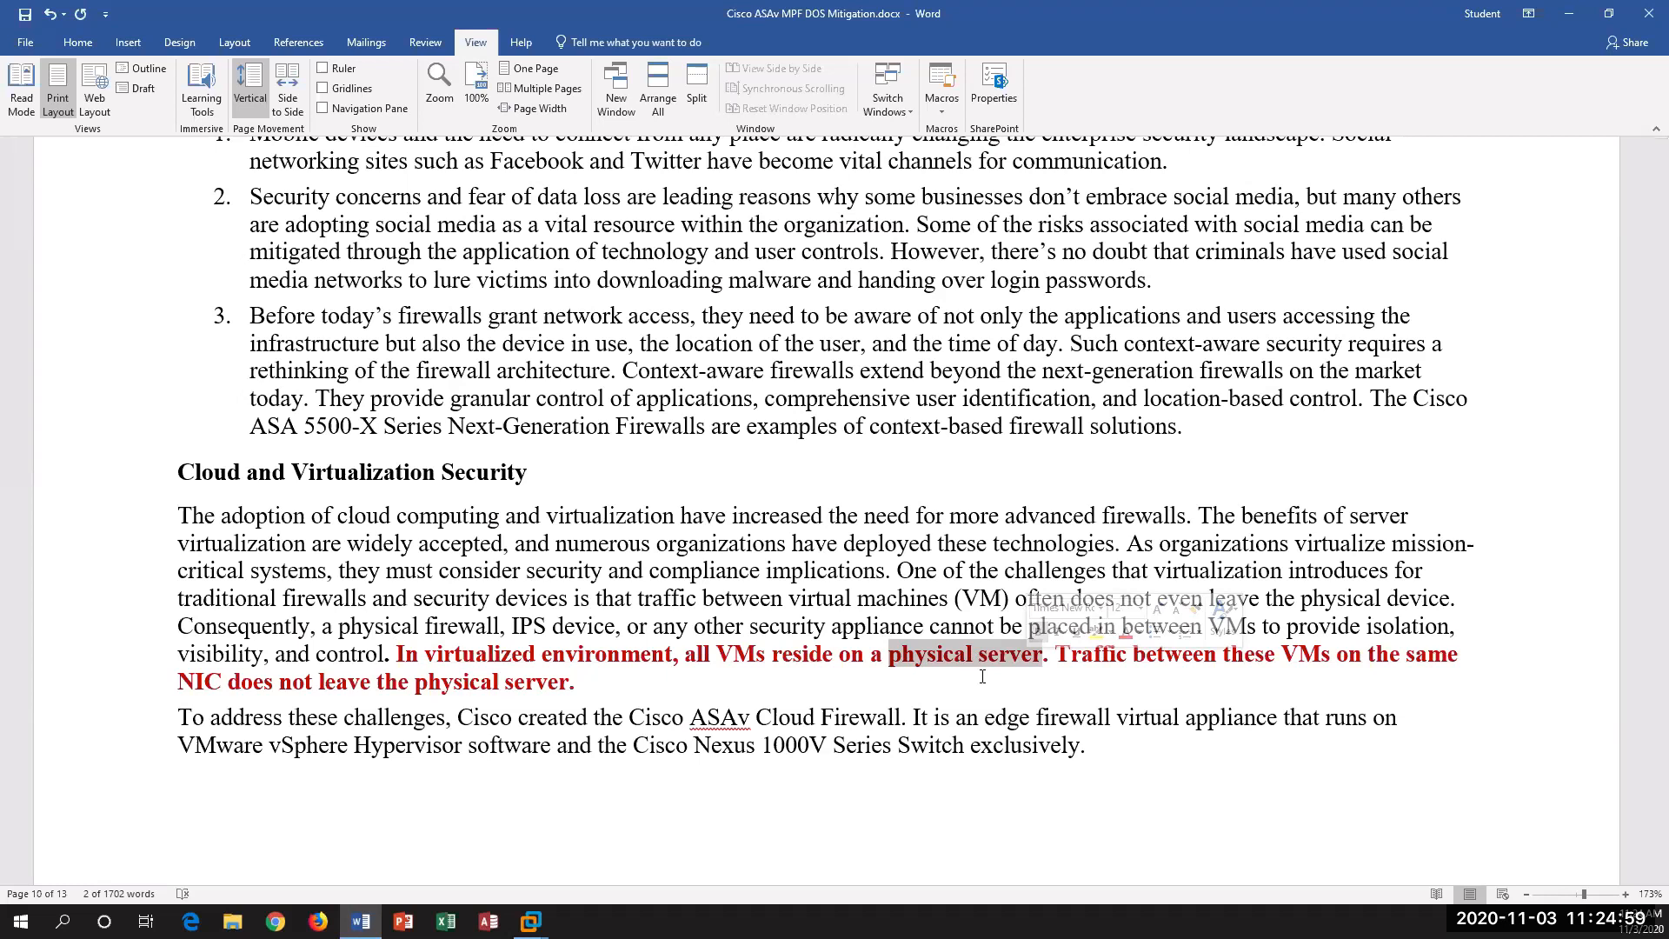
click(1214, 648)
drag(1288, 655, 194, 686)
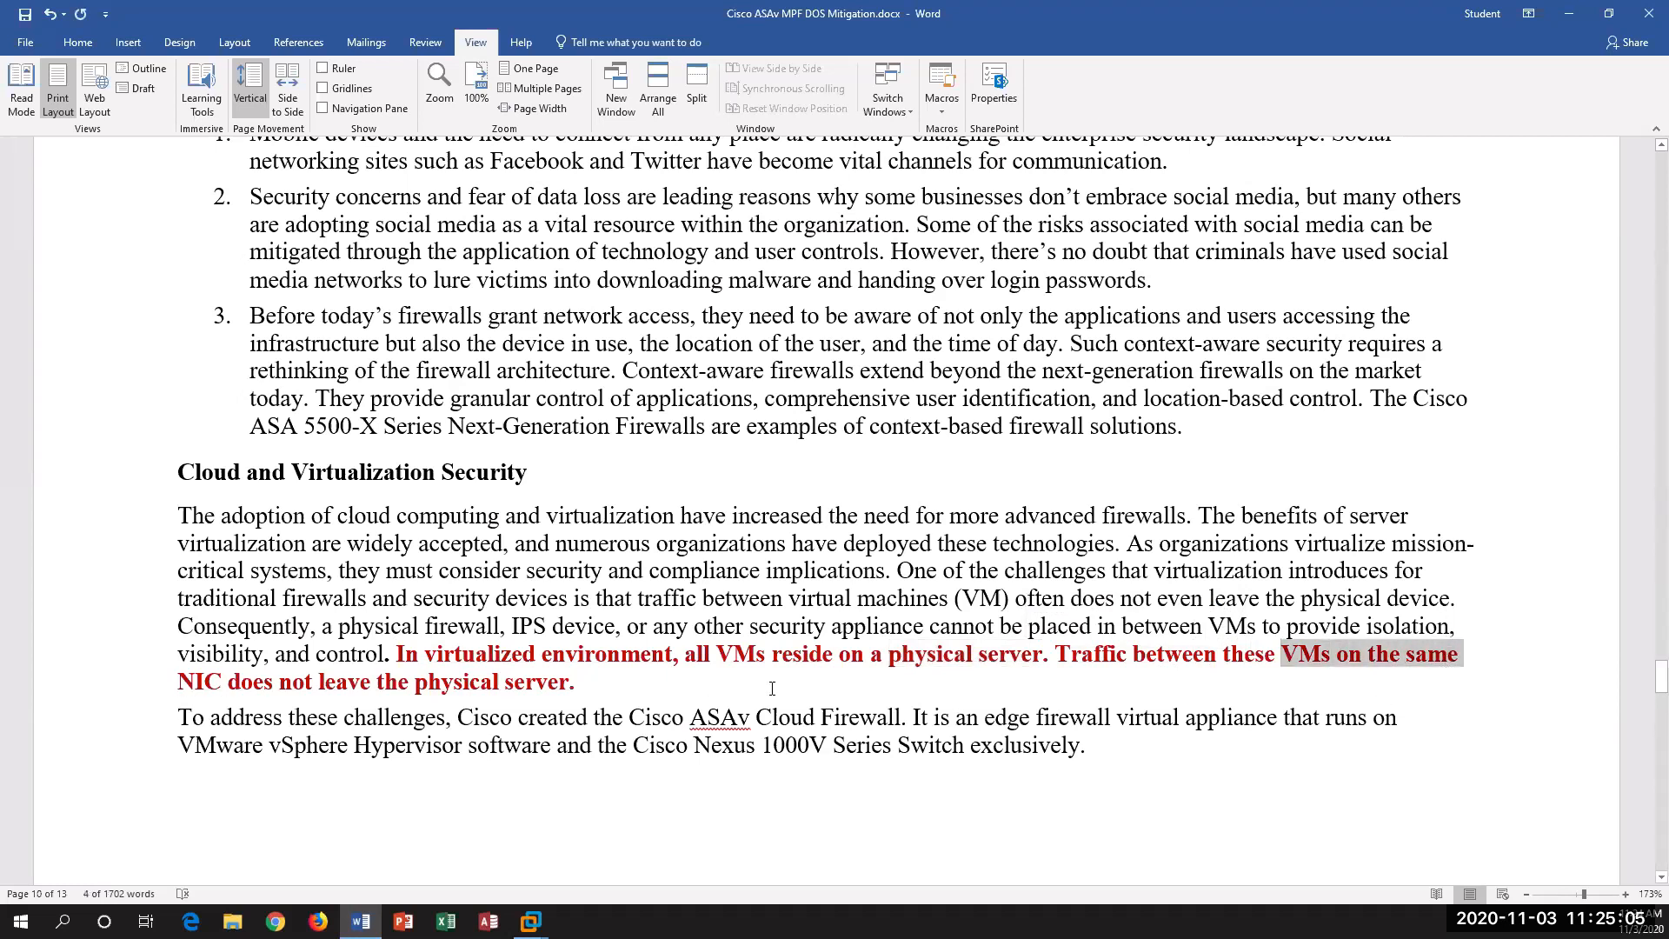